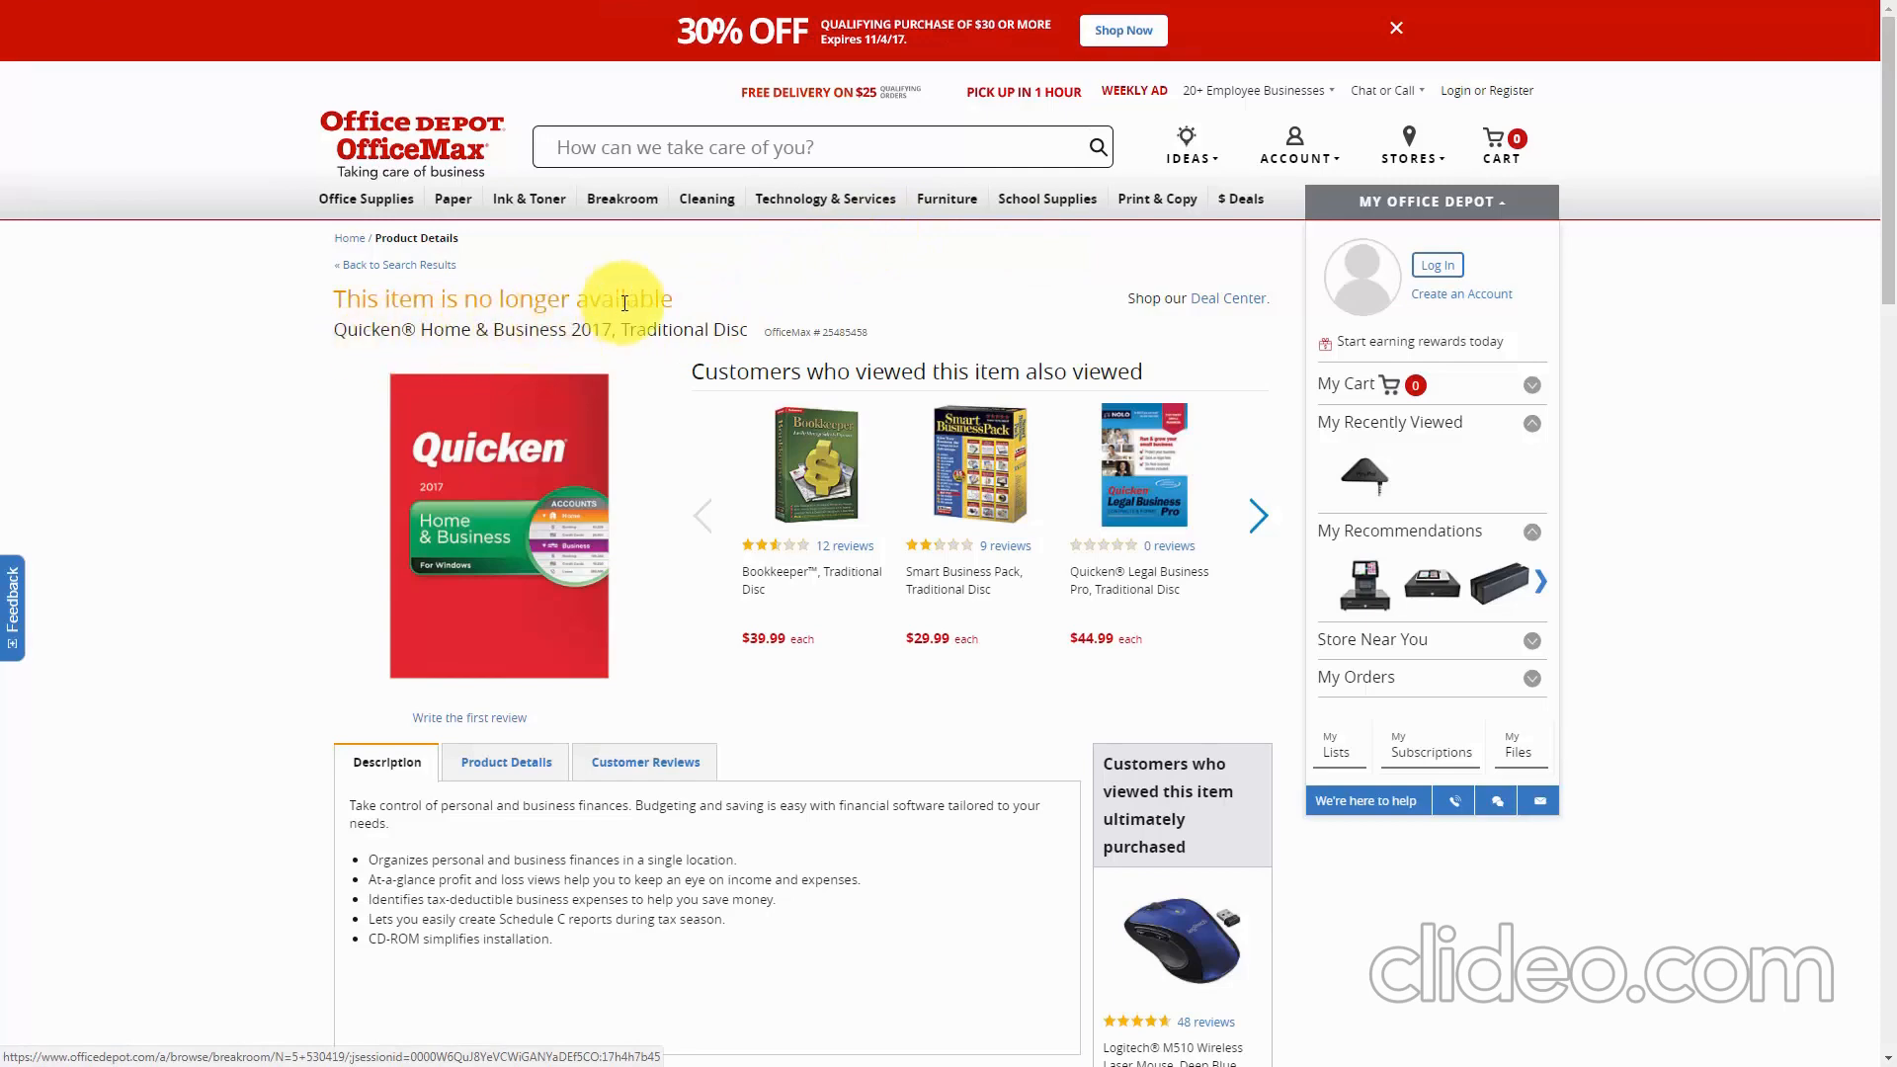
key(ctrl+Tab)
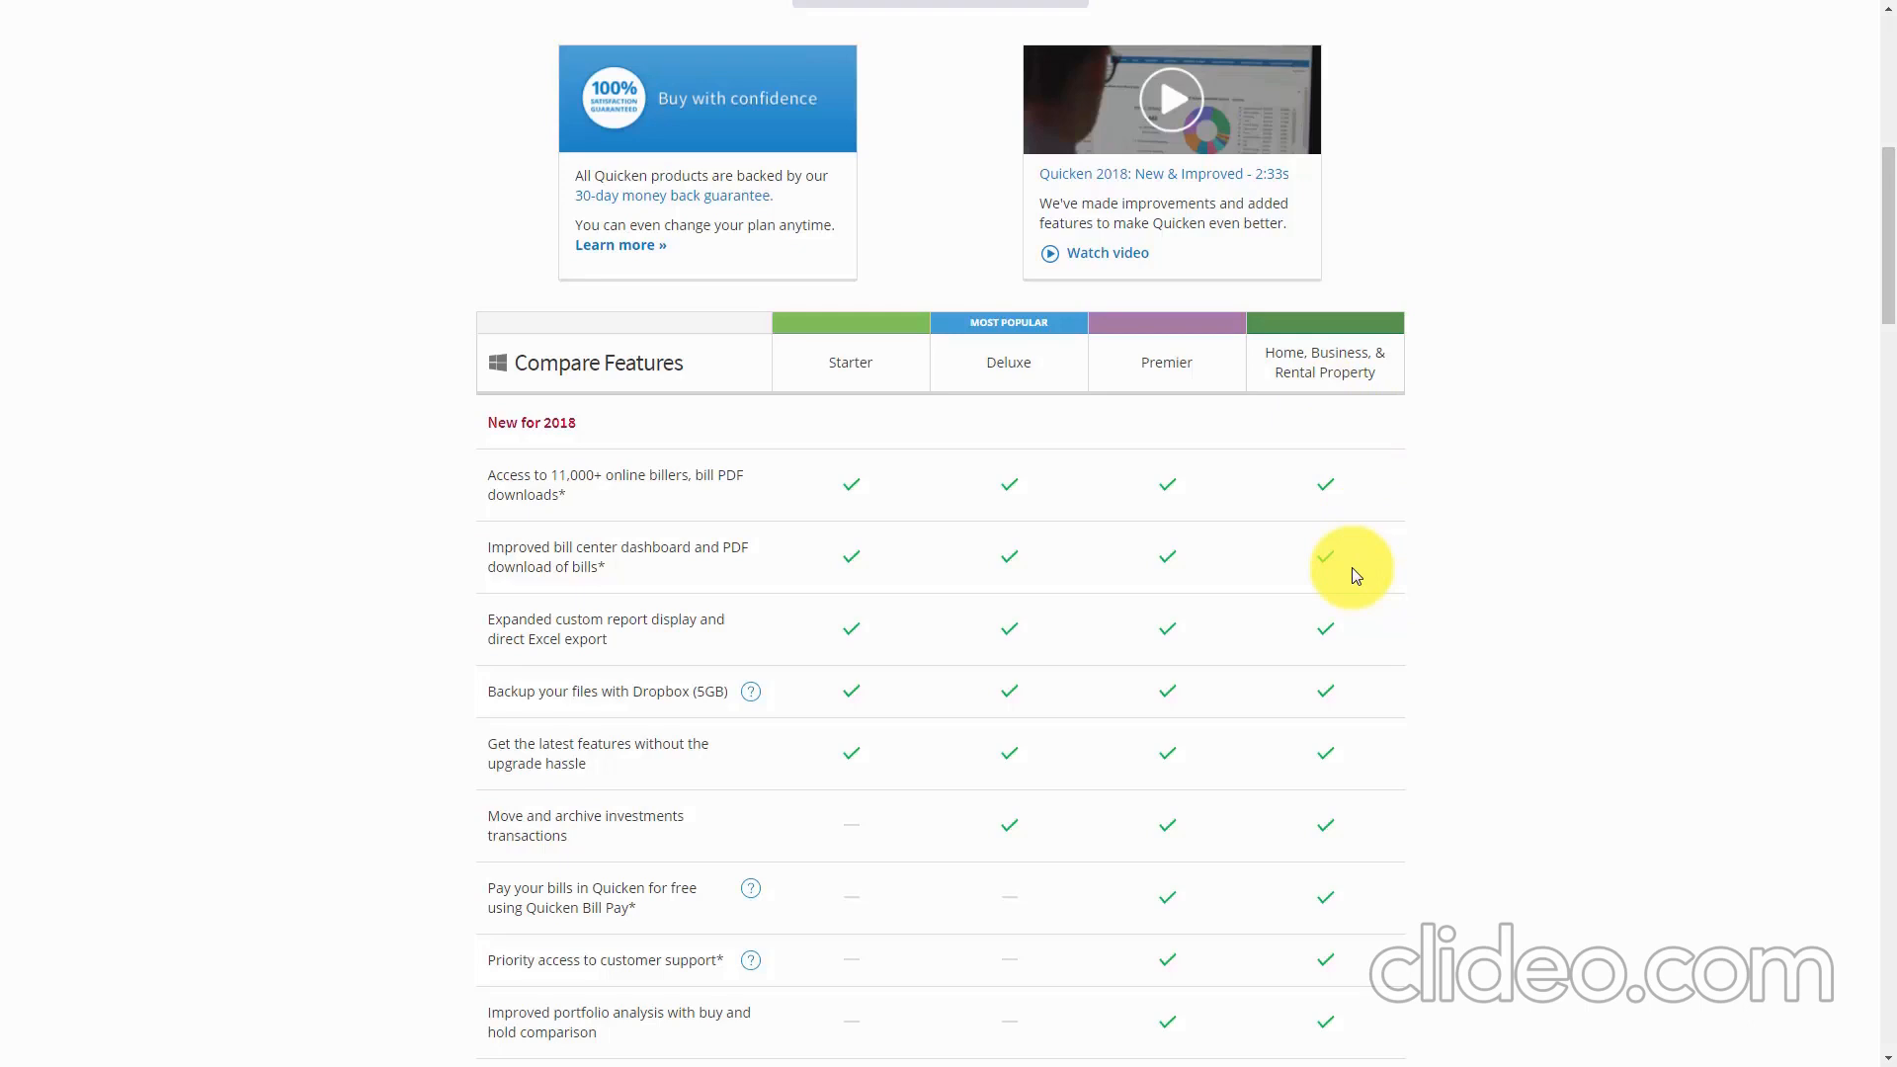
scroll(1355, 575, down, 10)
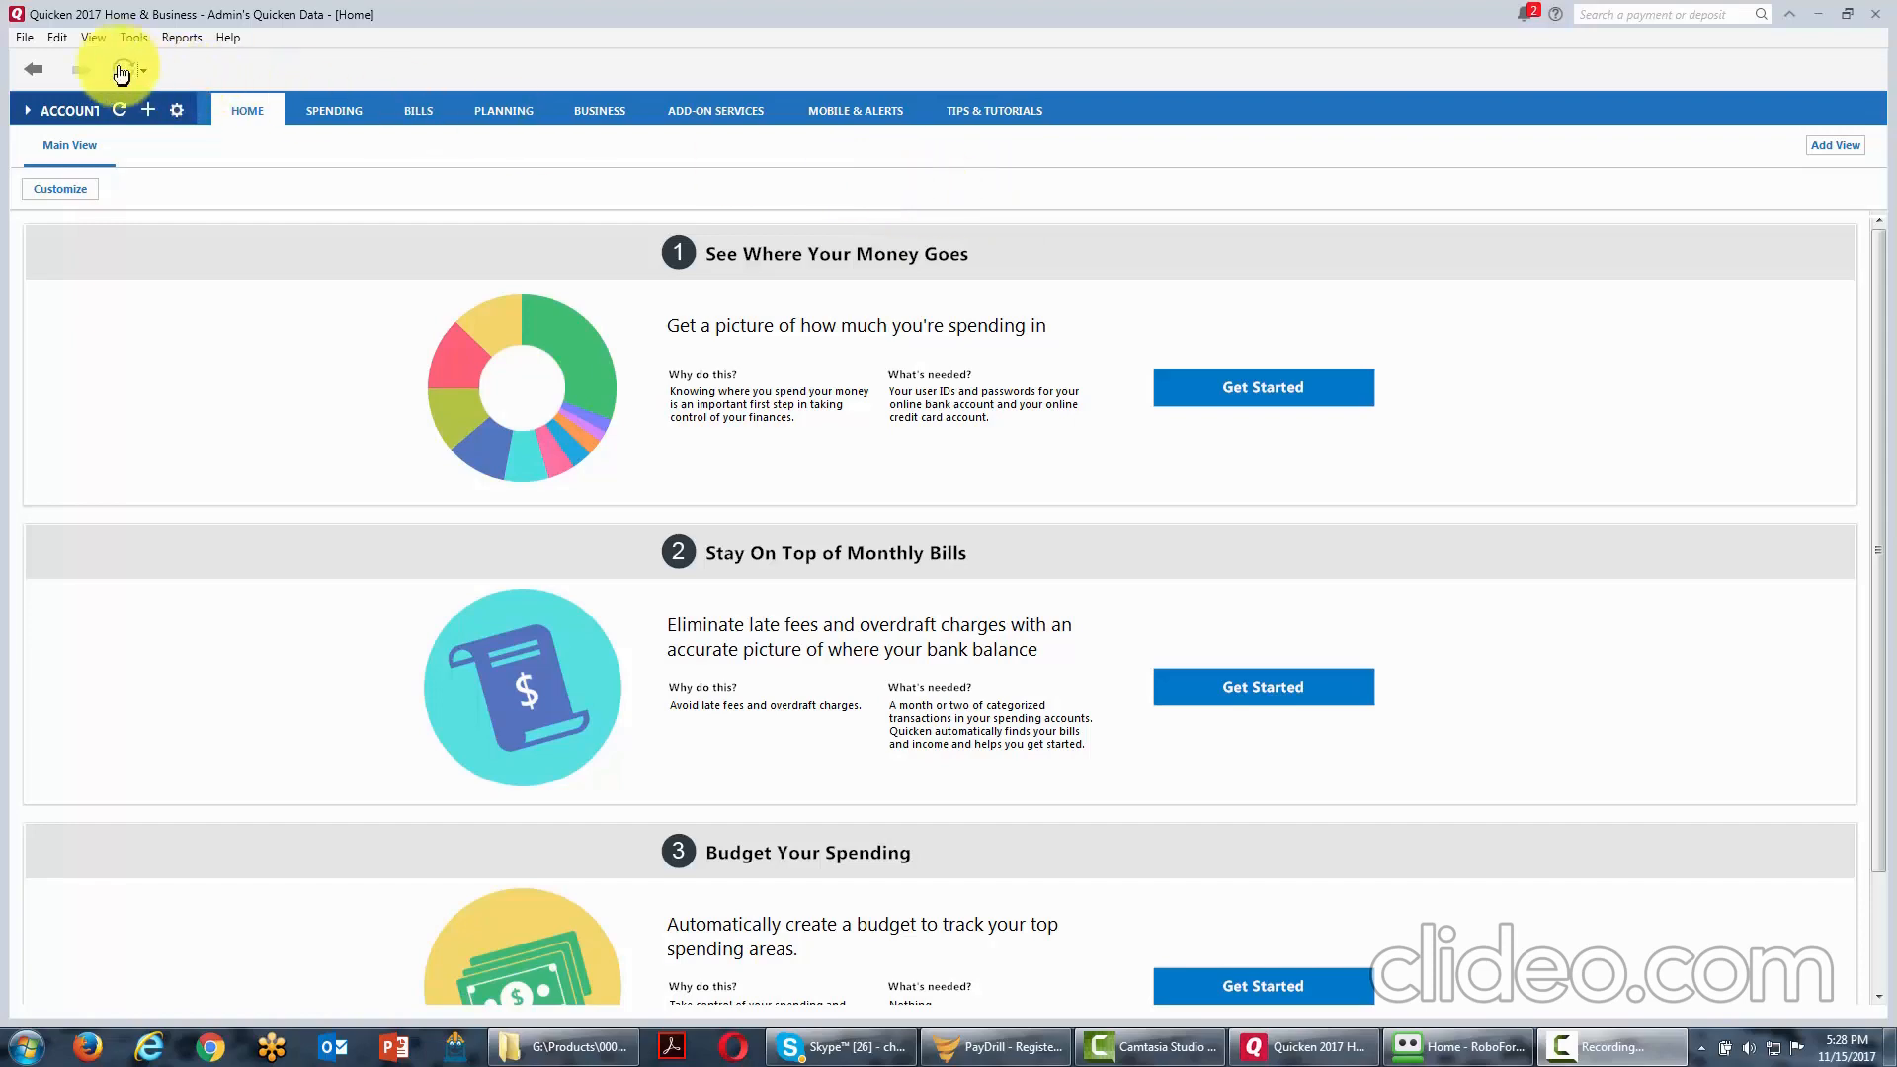
Examine the available backup, import, export and file operation commands, along with the report categories and the reports each one offers.
click(24, 38)
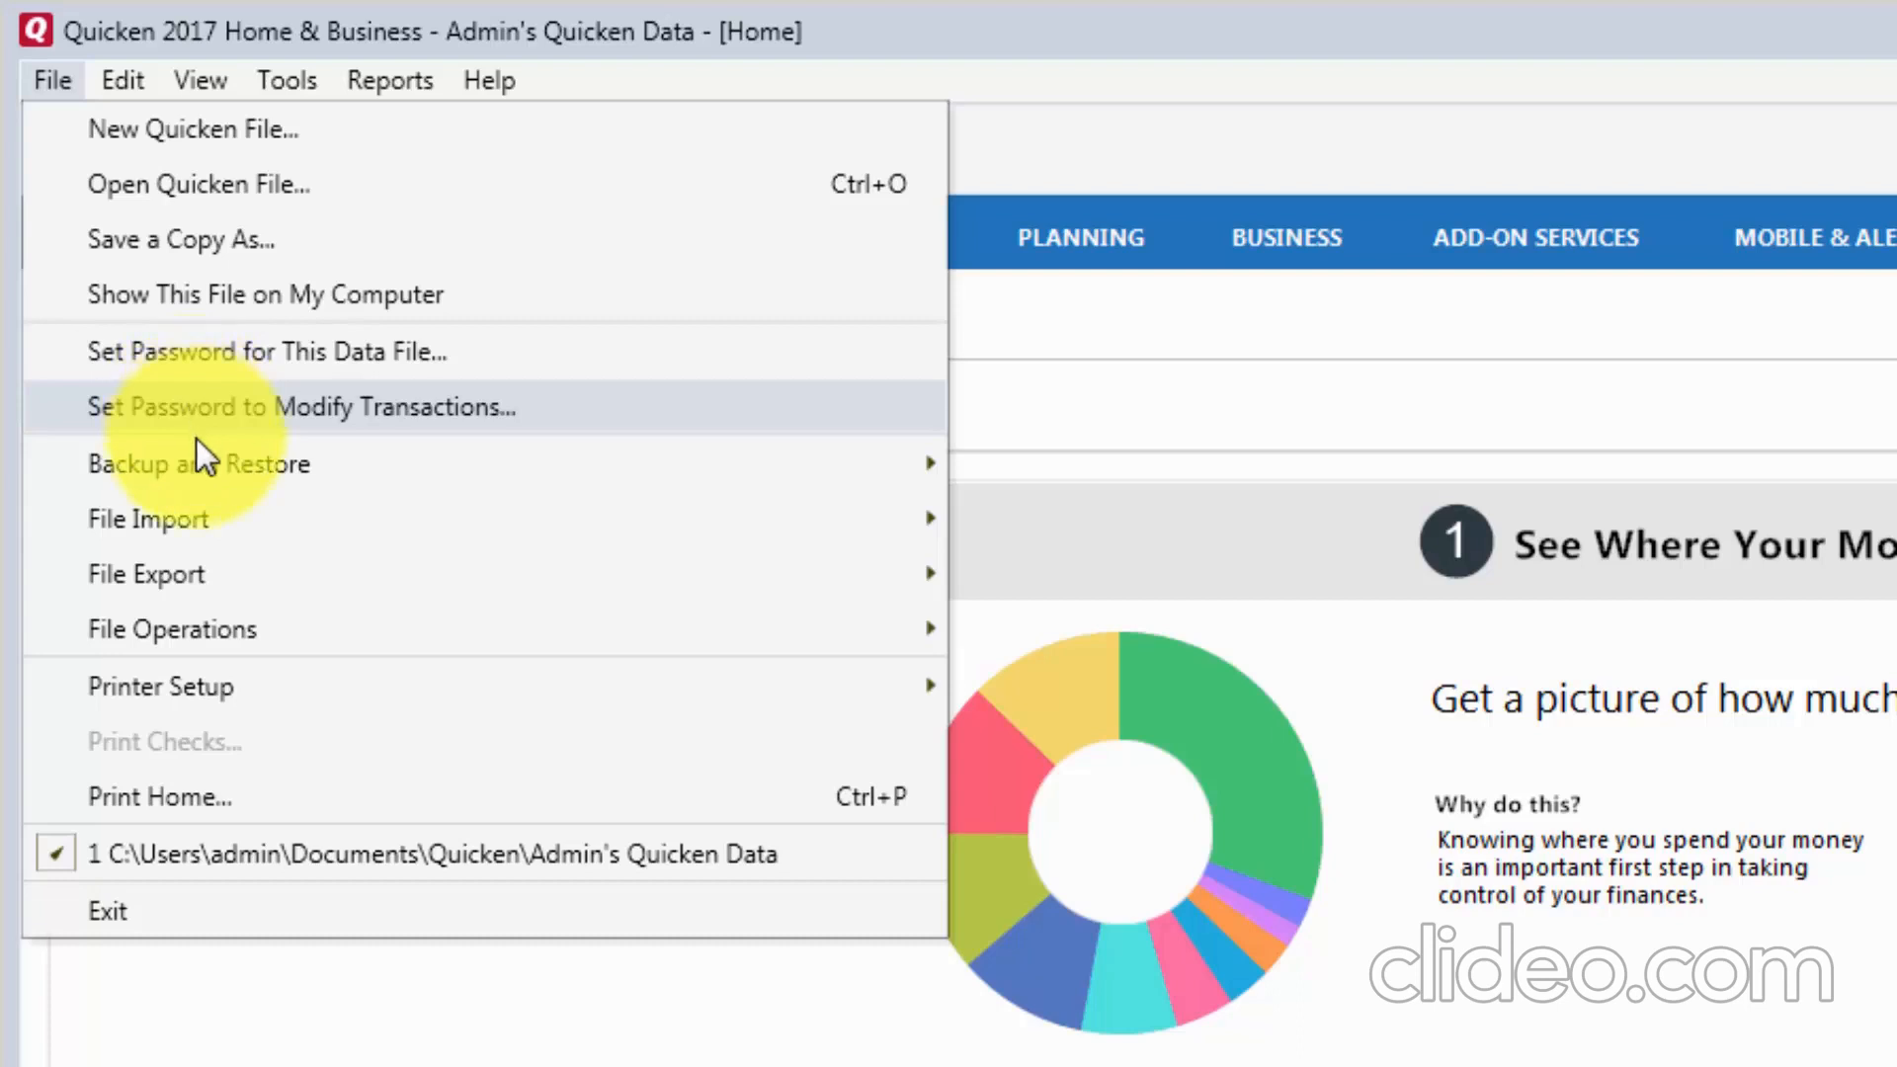
mouse_move(205, 454)
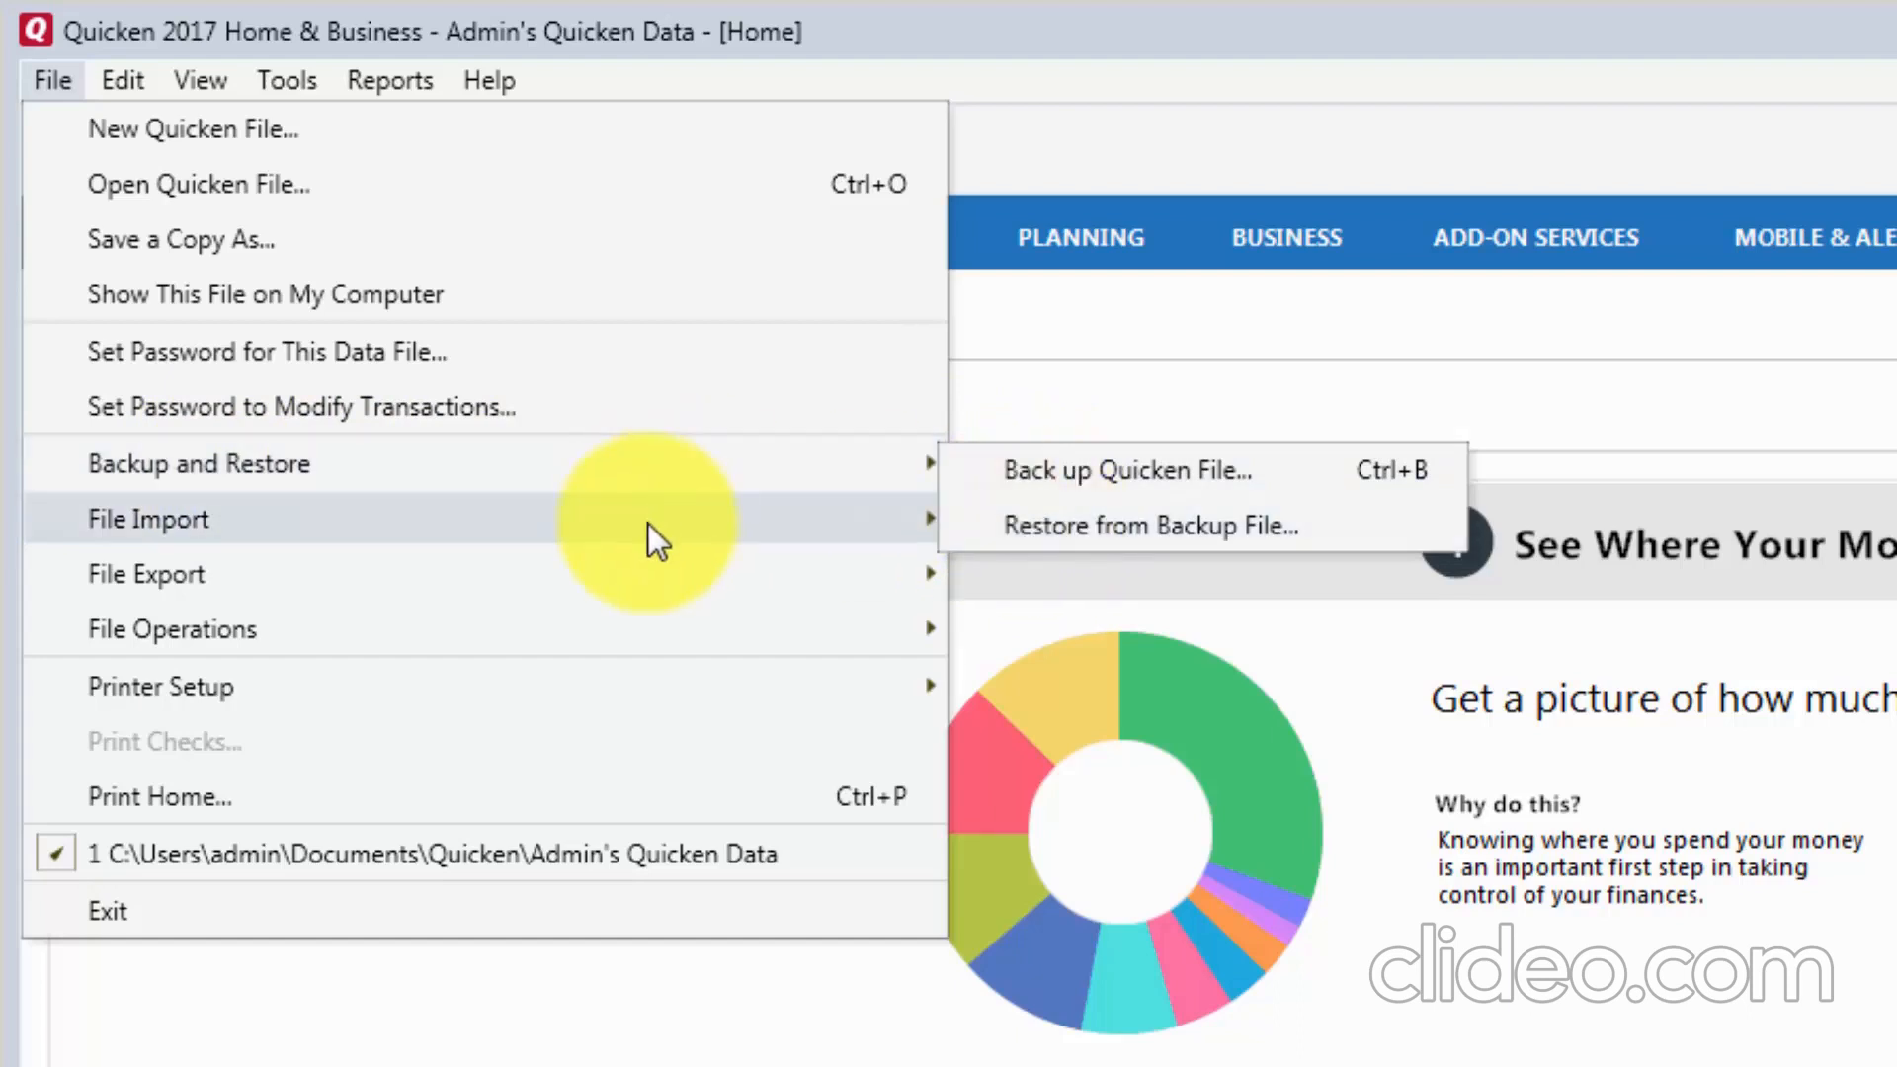
mouse_move(649, 523)
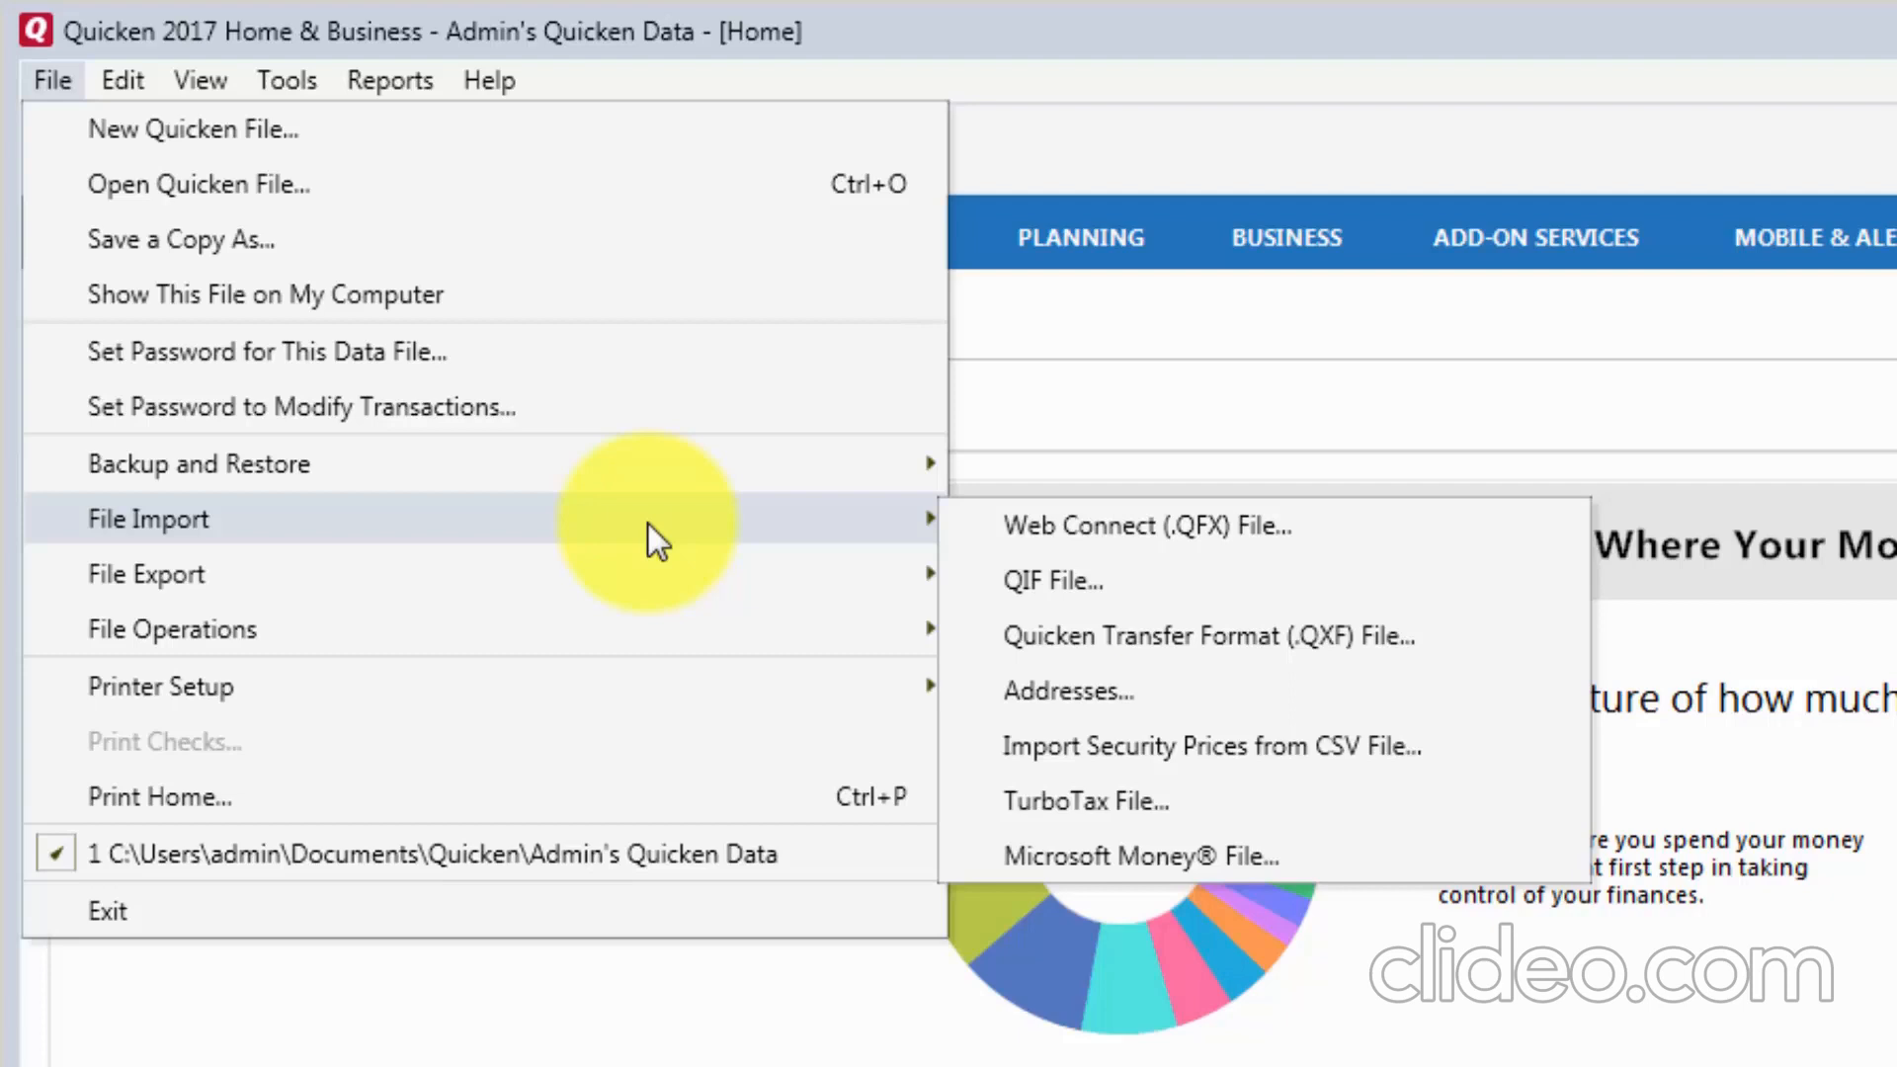
mouse_move(650, 572)
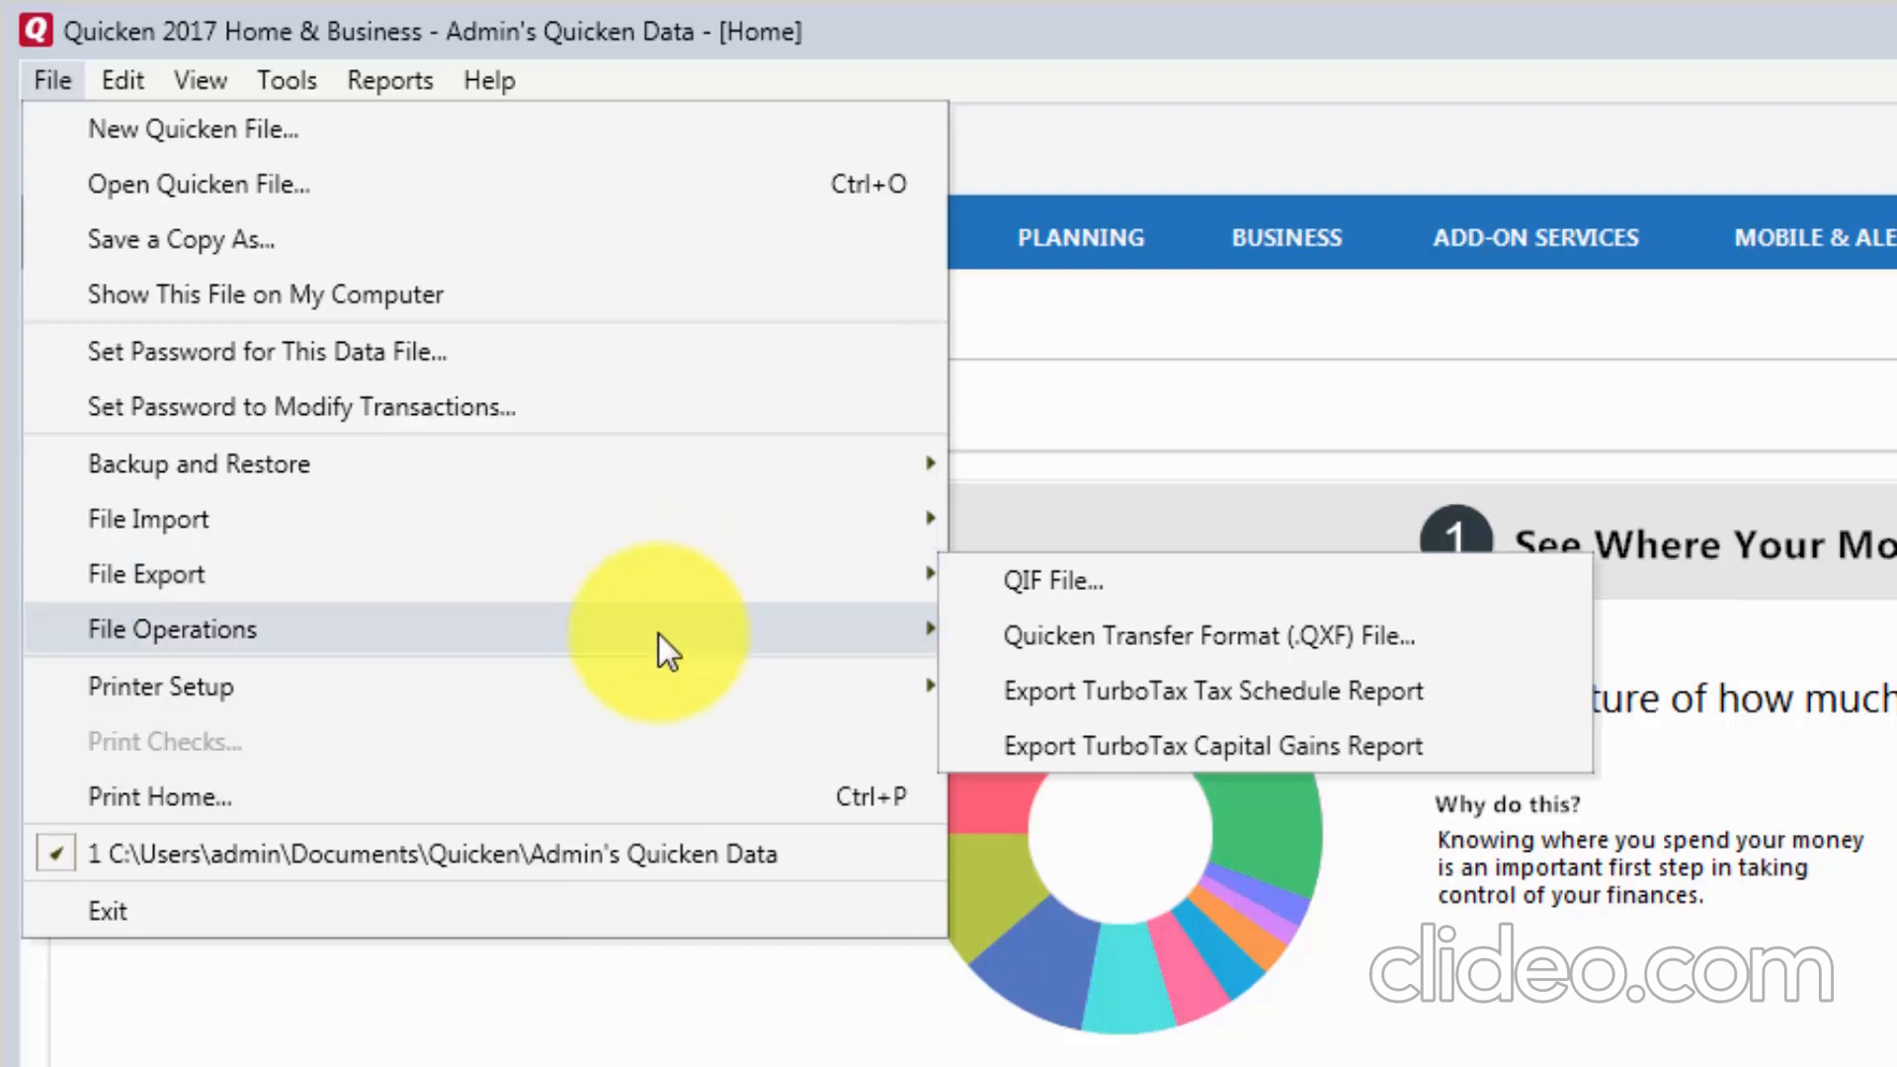
mouse_move(658, 642)
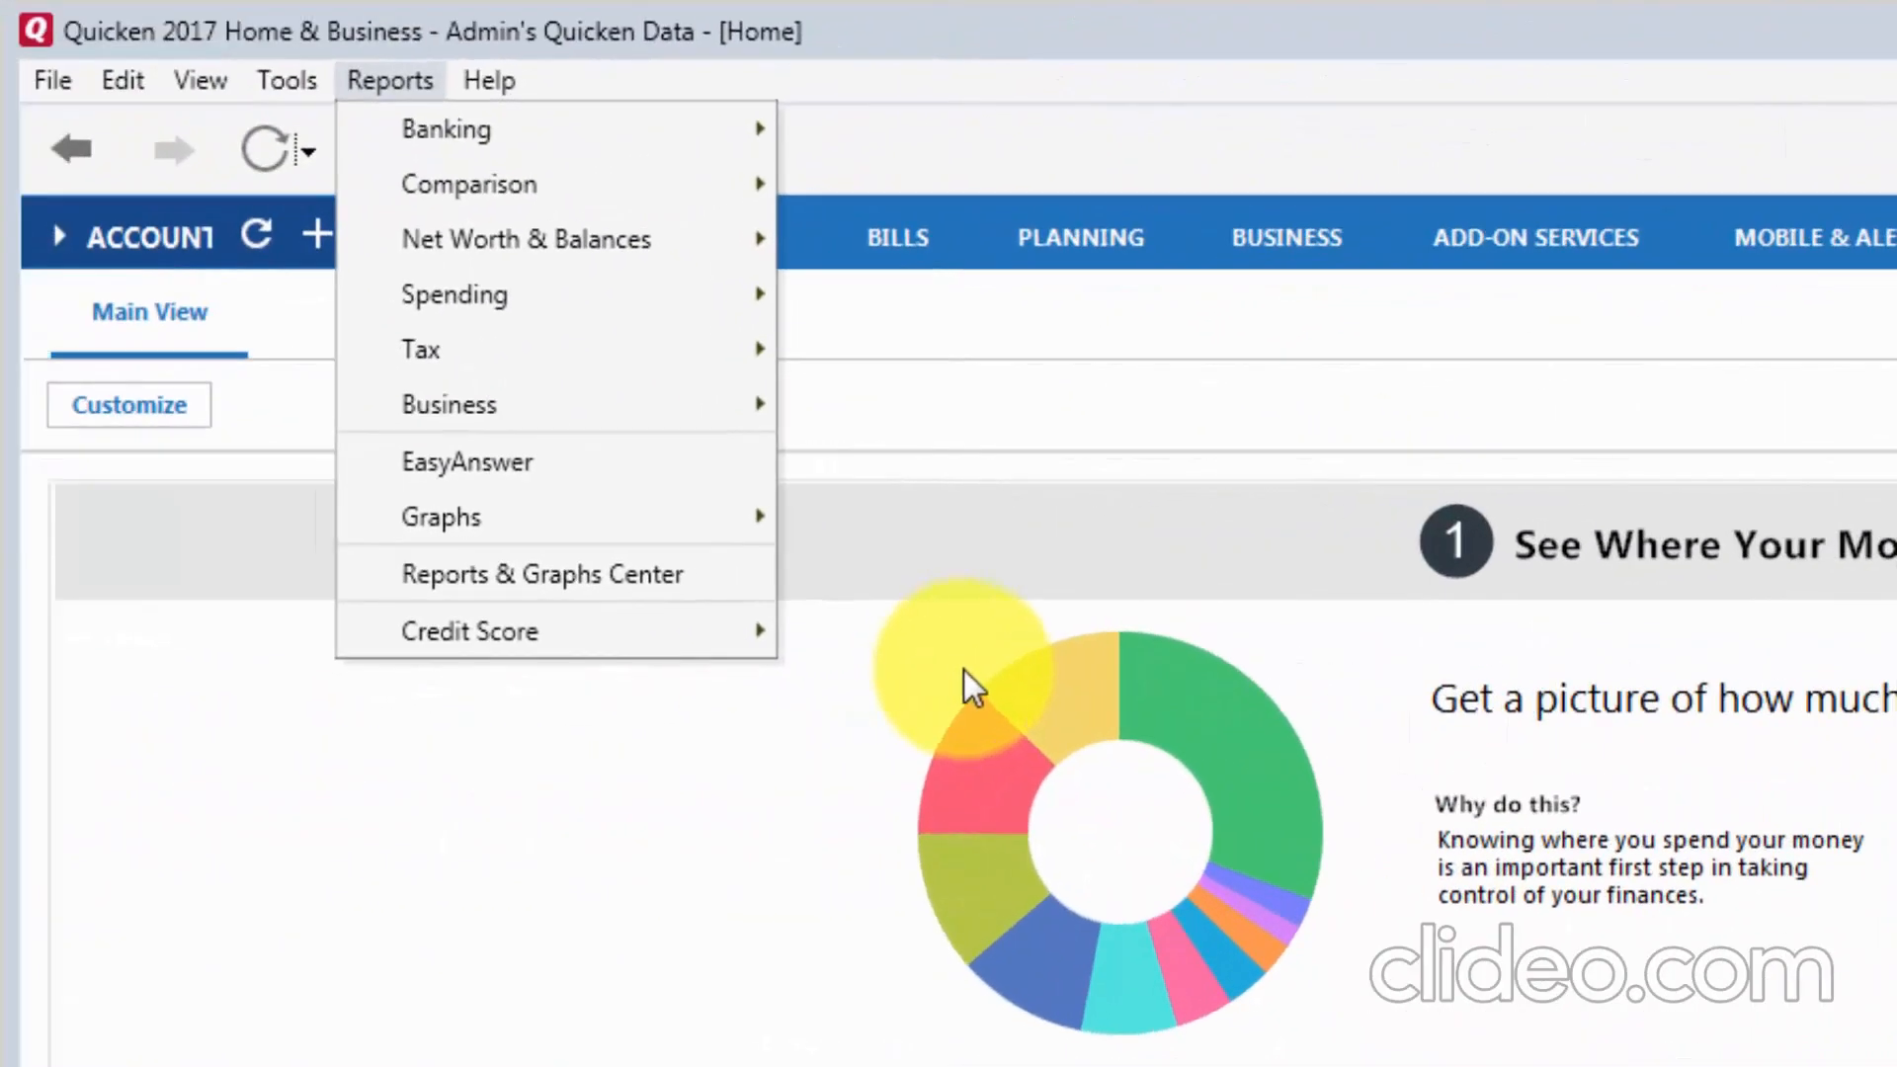
mouse_move(401, 144)
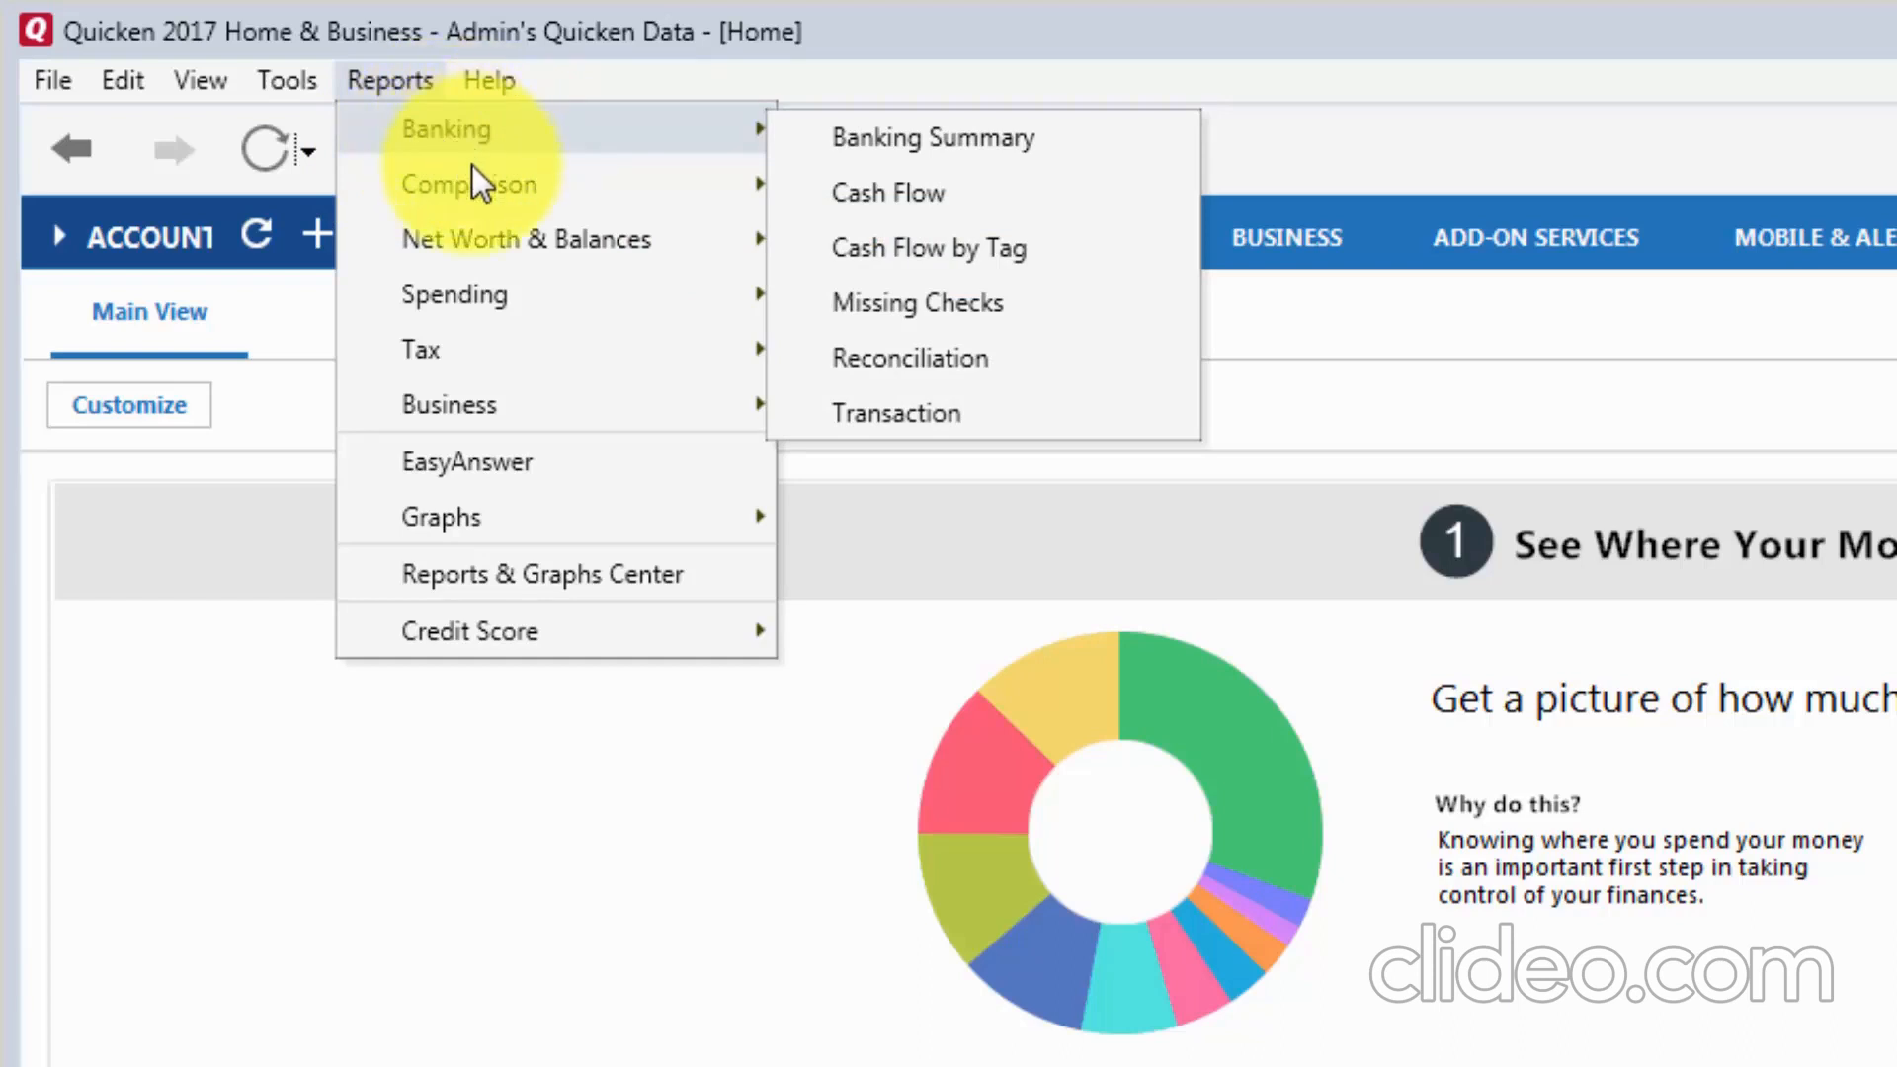
mouse_move(476, 178)
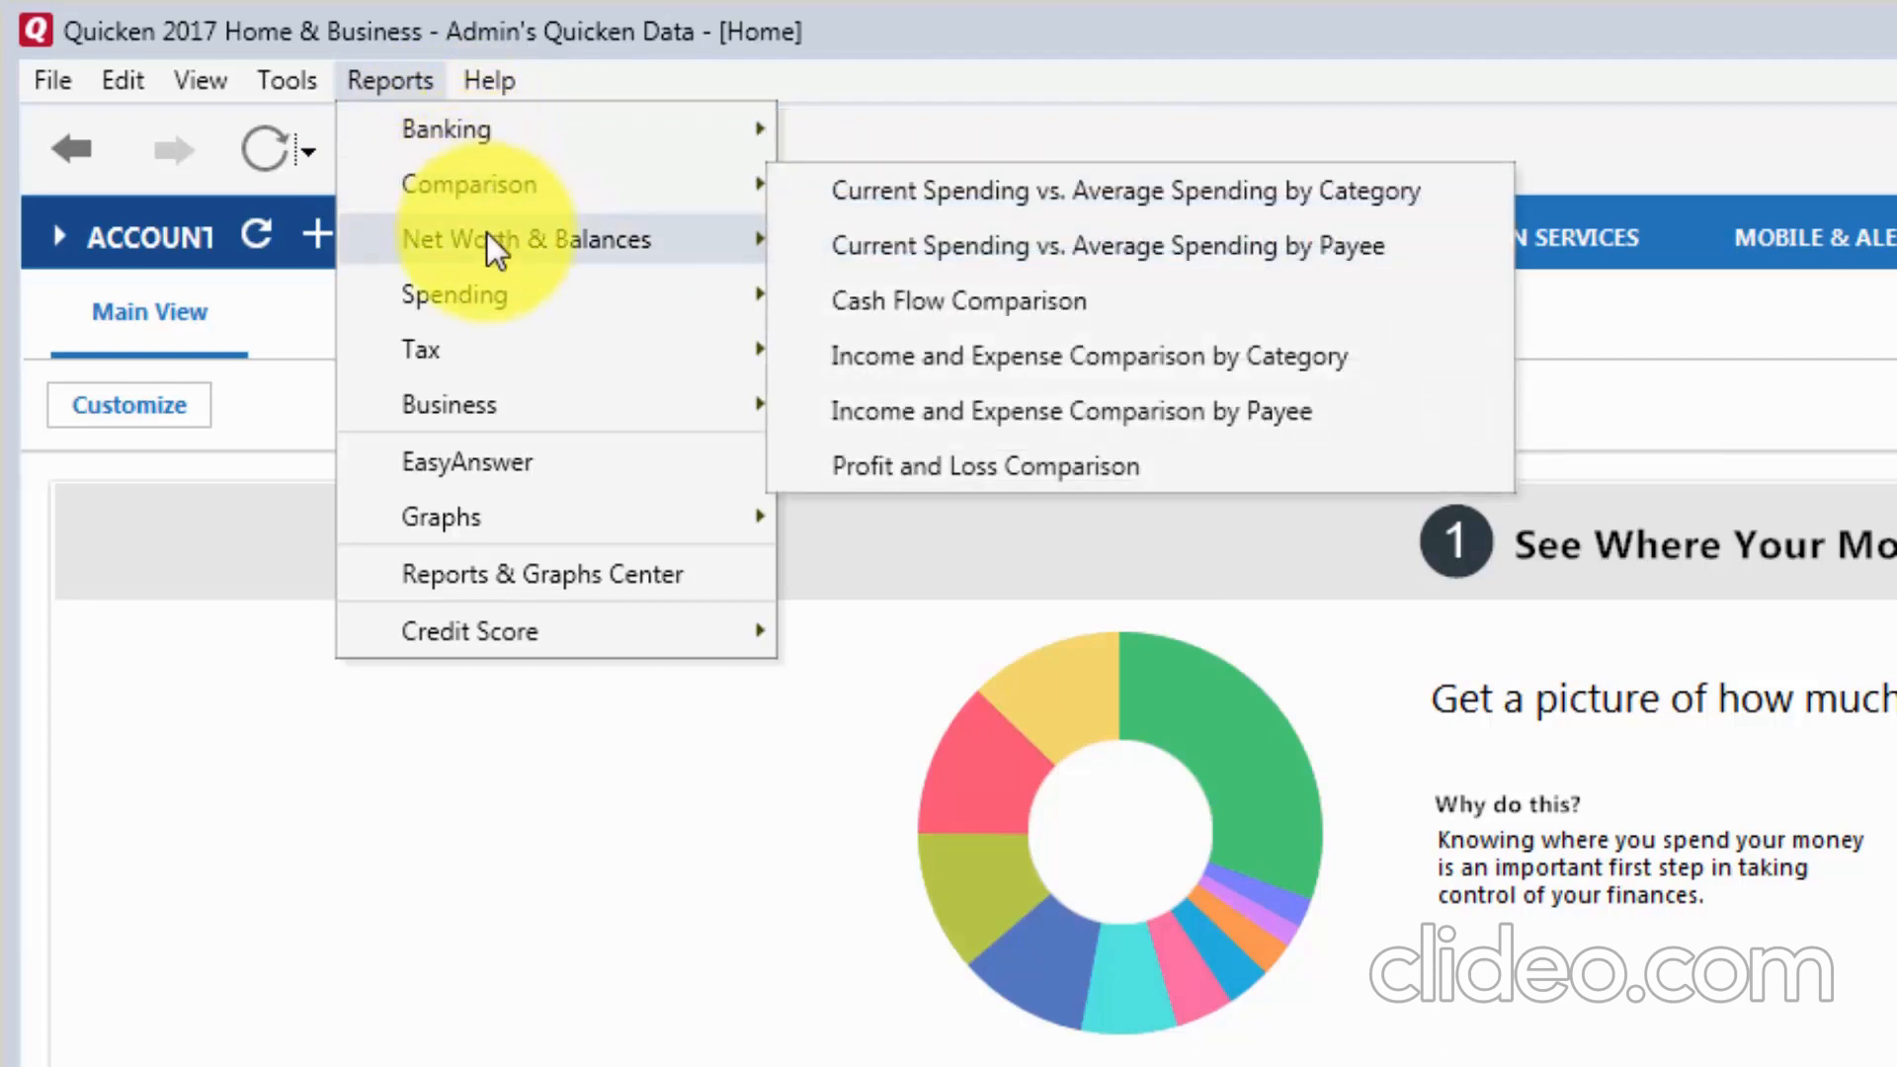
mouse_move(486, 240)
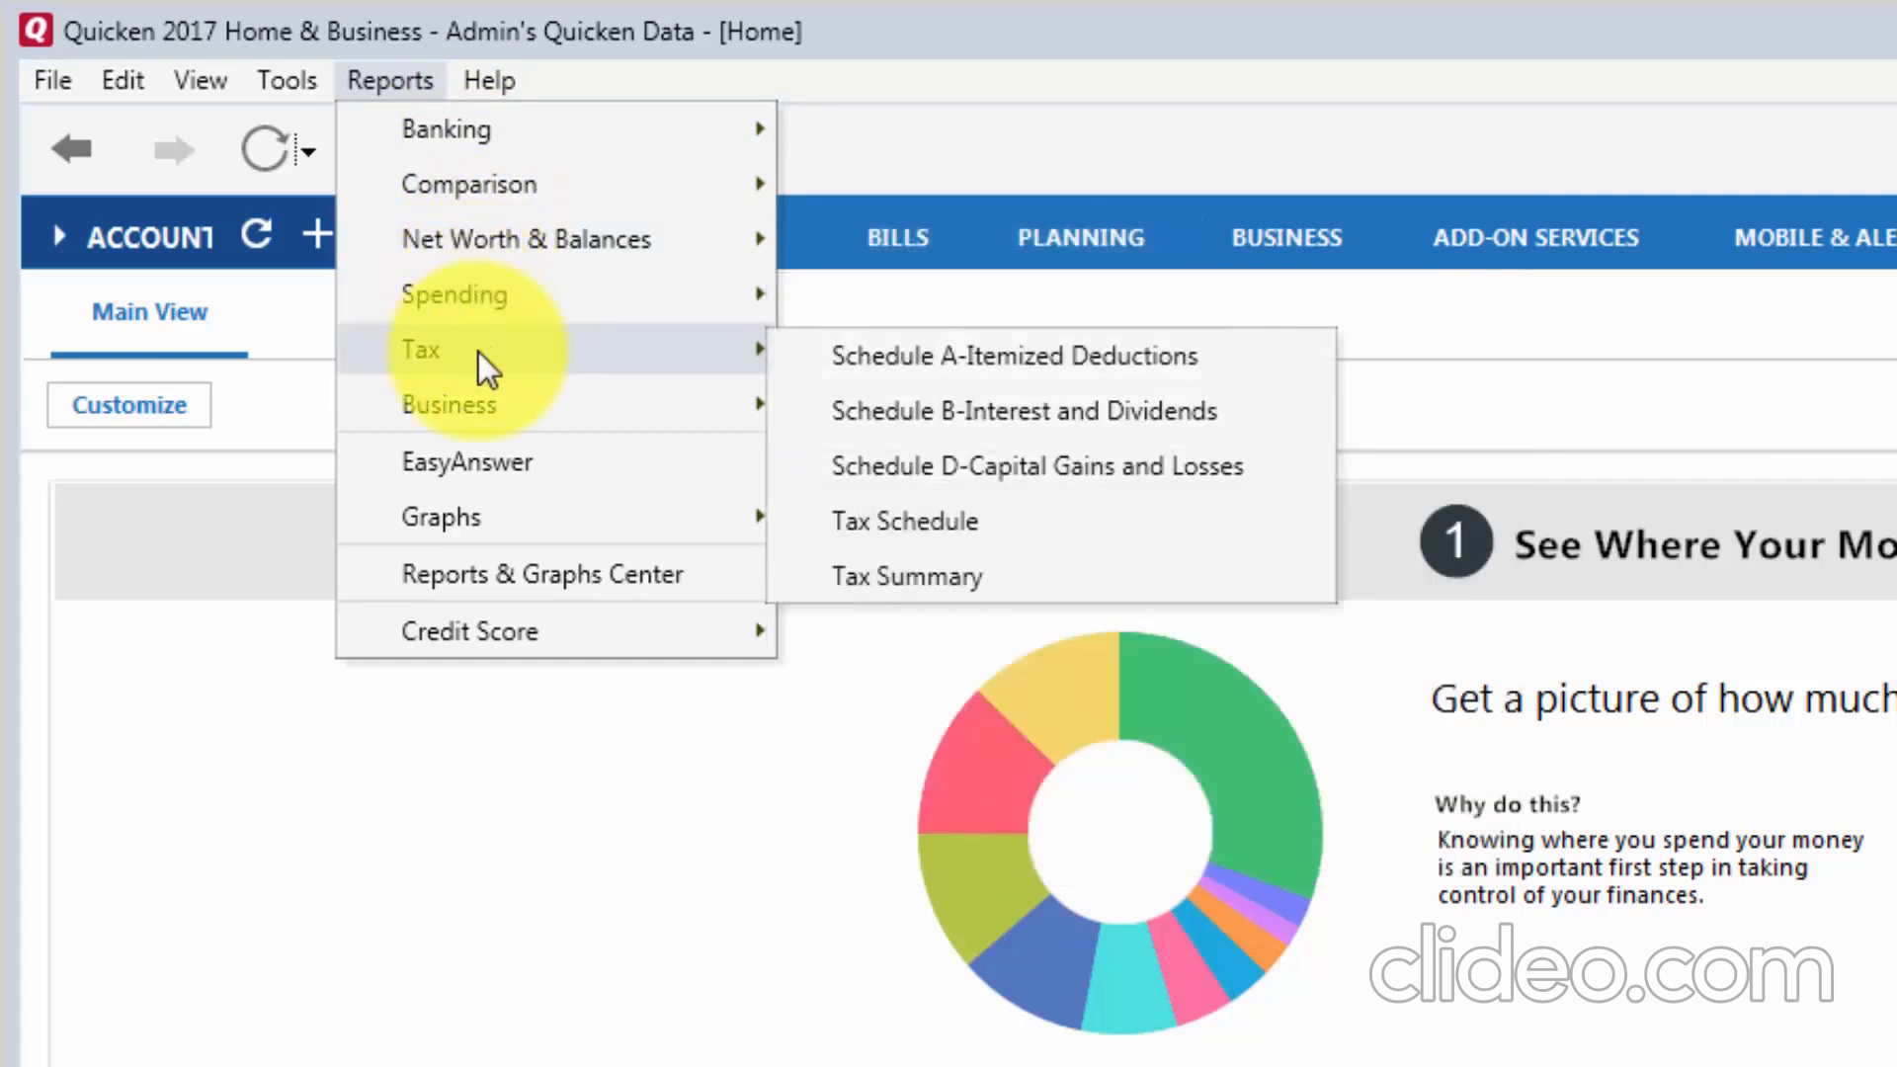
mouse_move(478, 406)
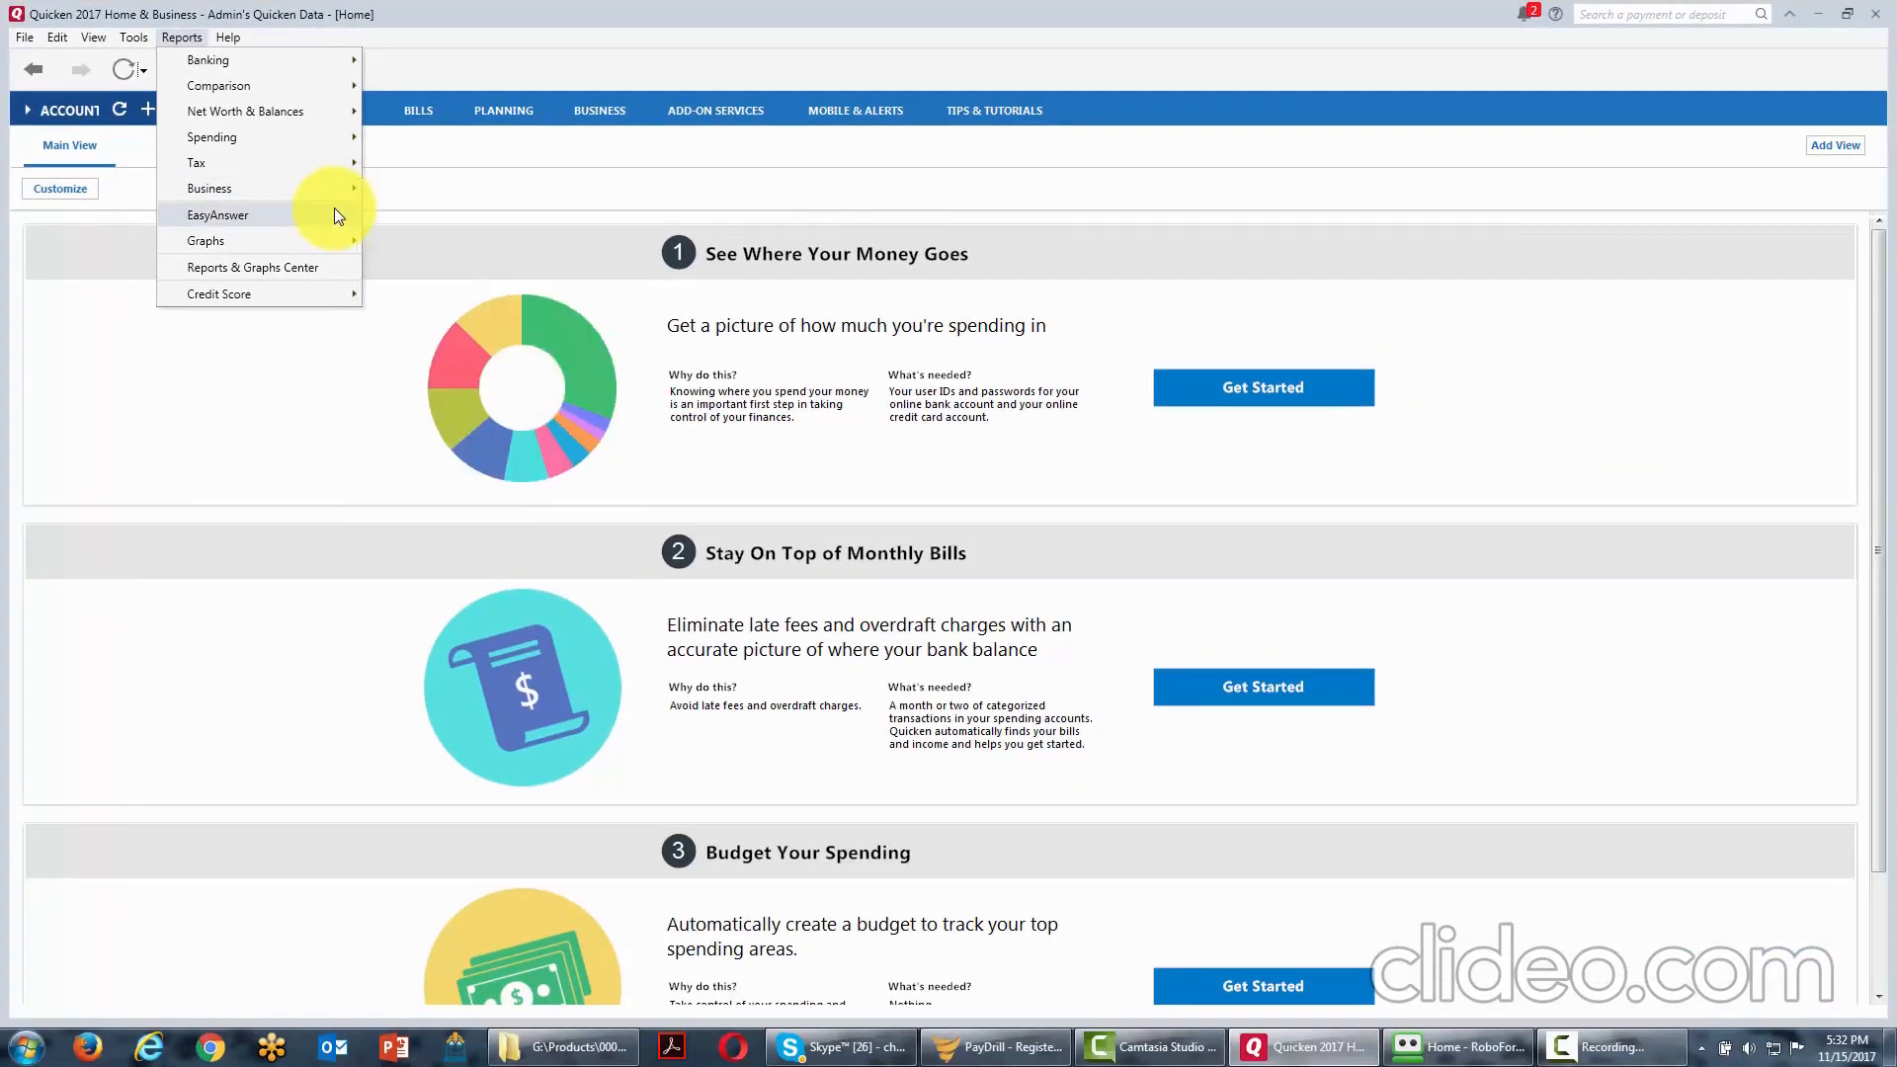
mouse_move(335, 200)
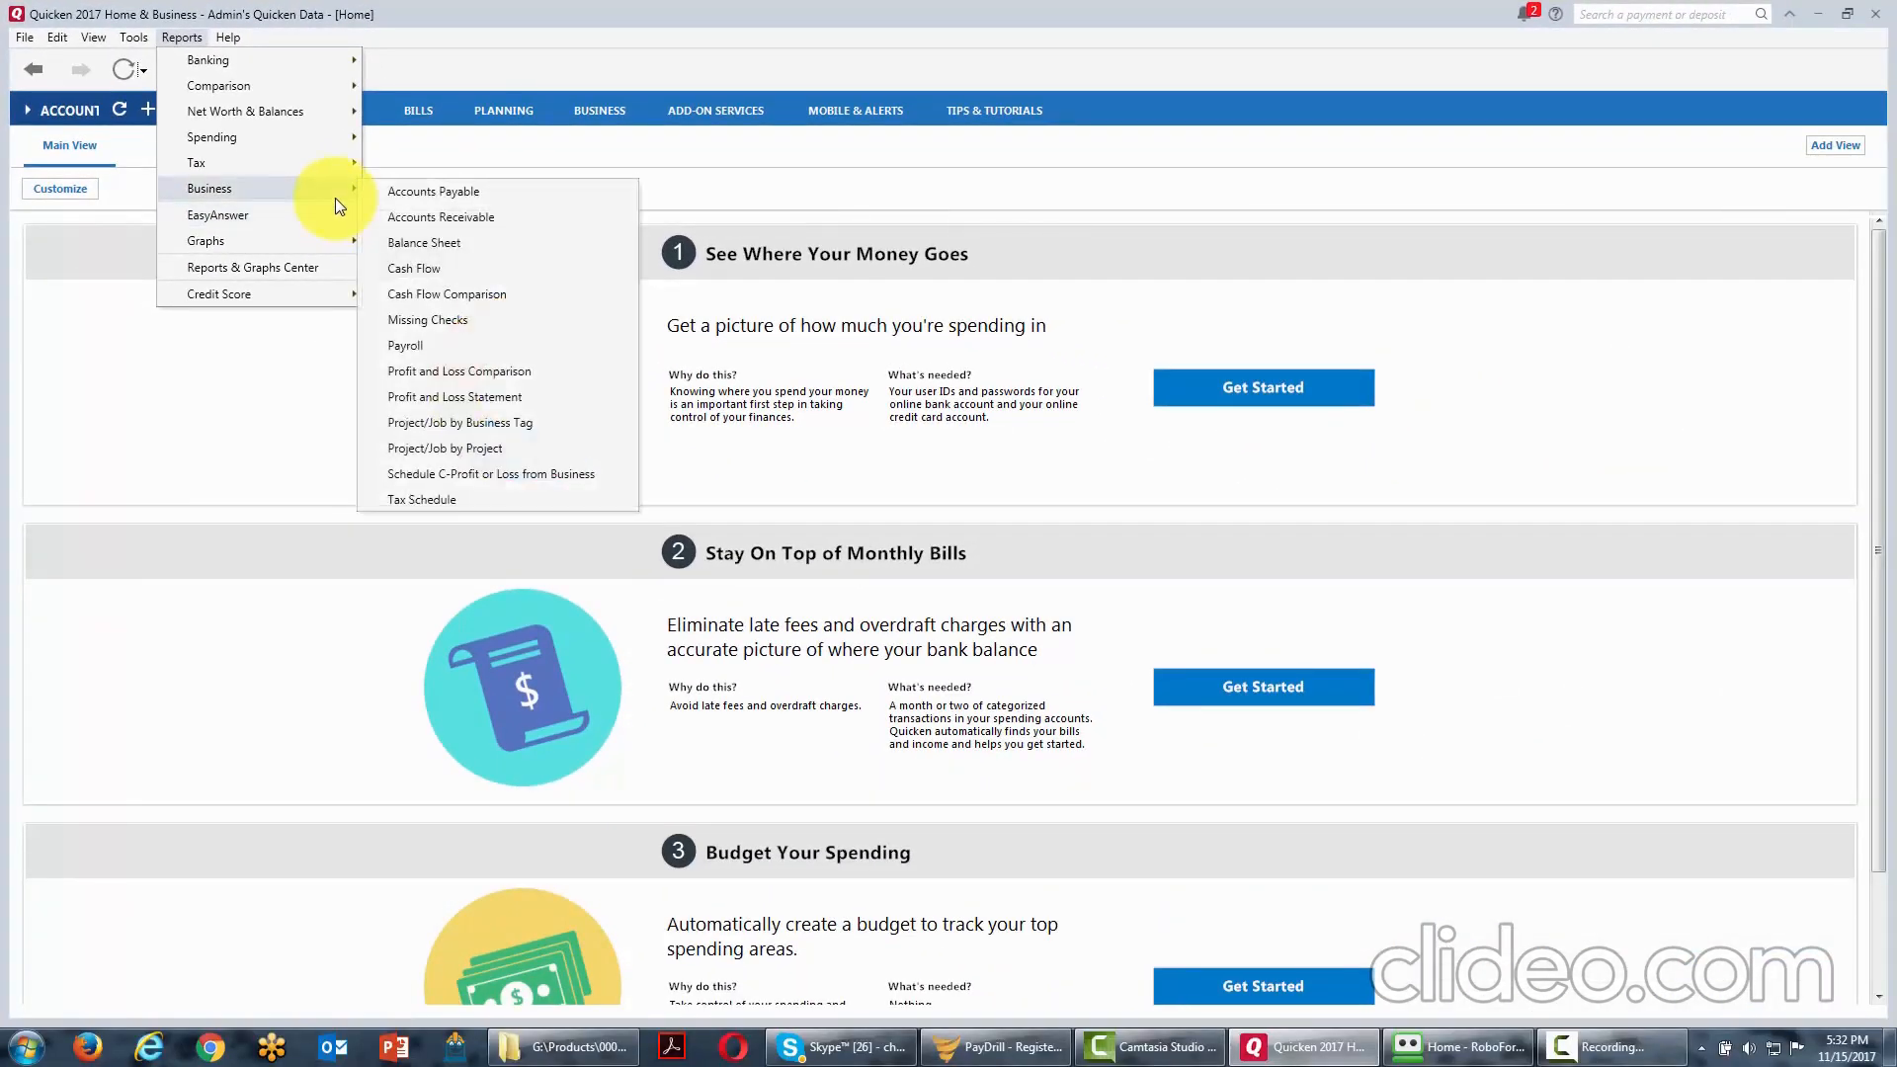
mouse_move(318, 244)
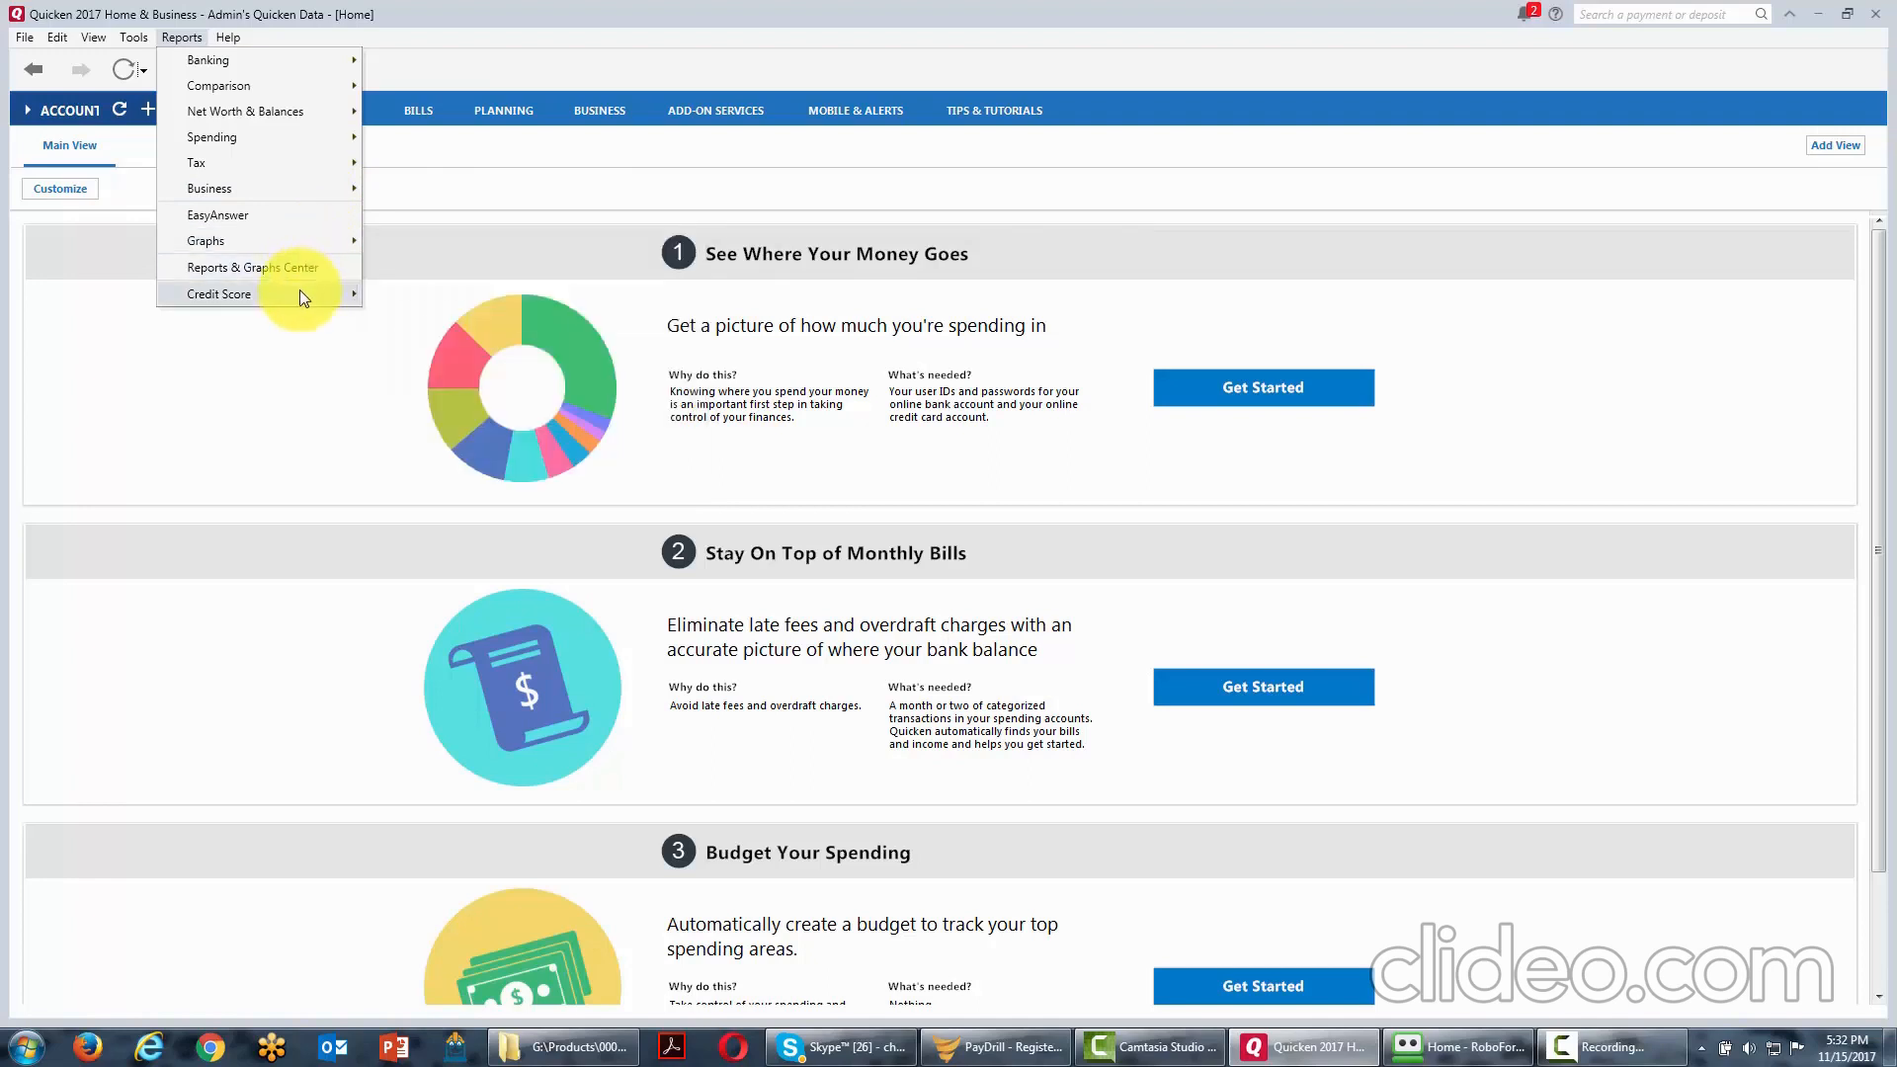
mouse_move(302, 292)
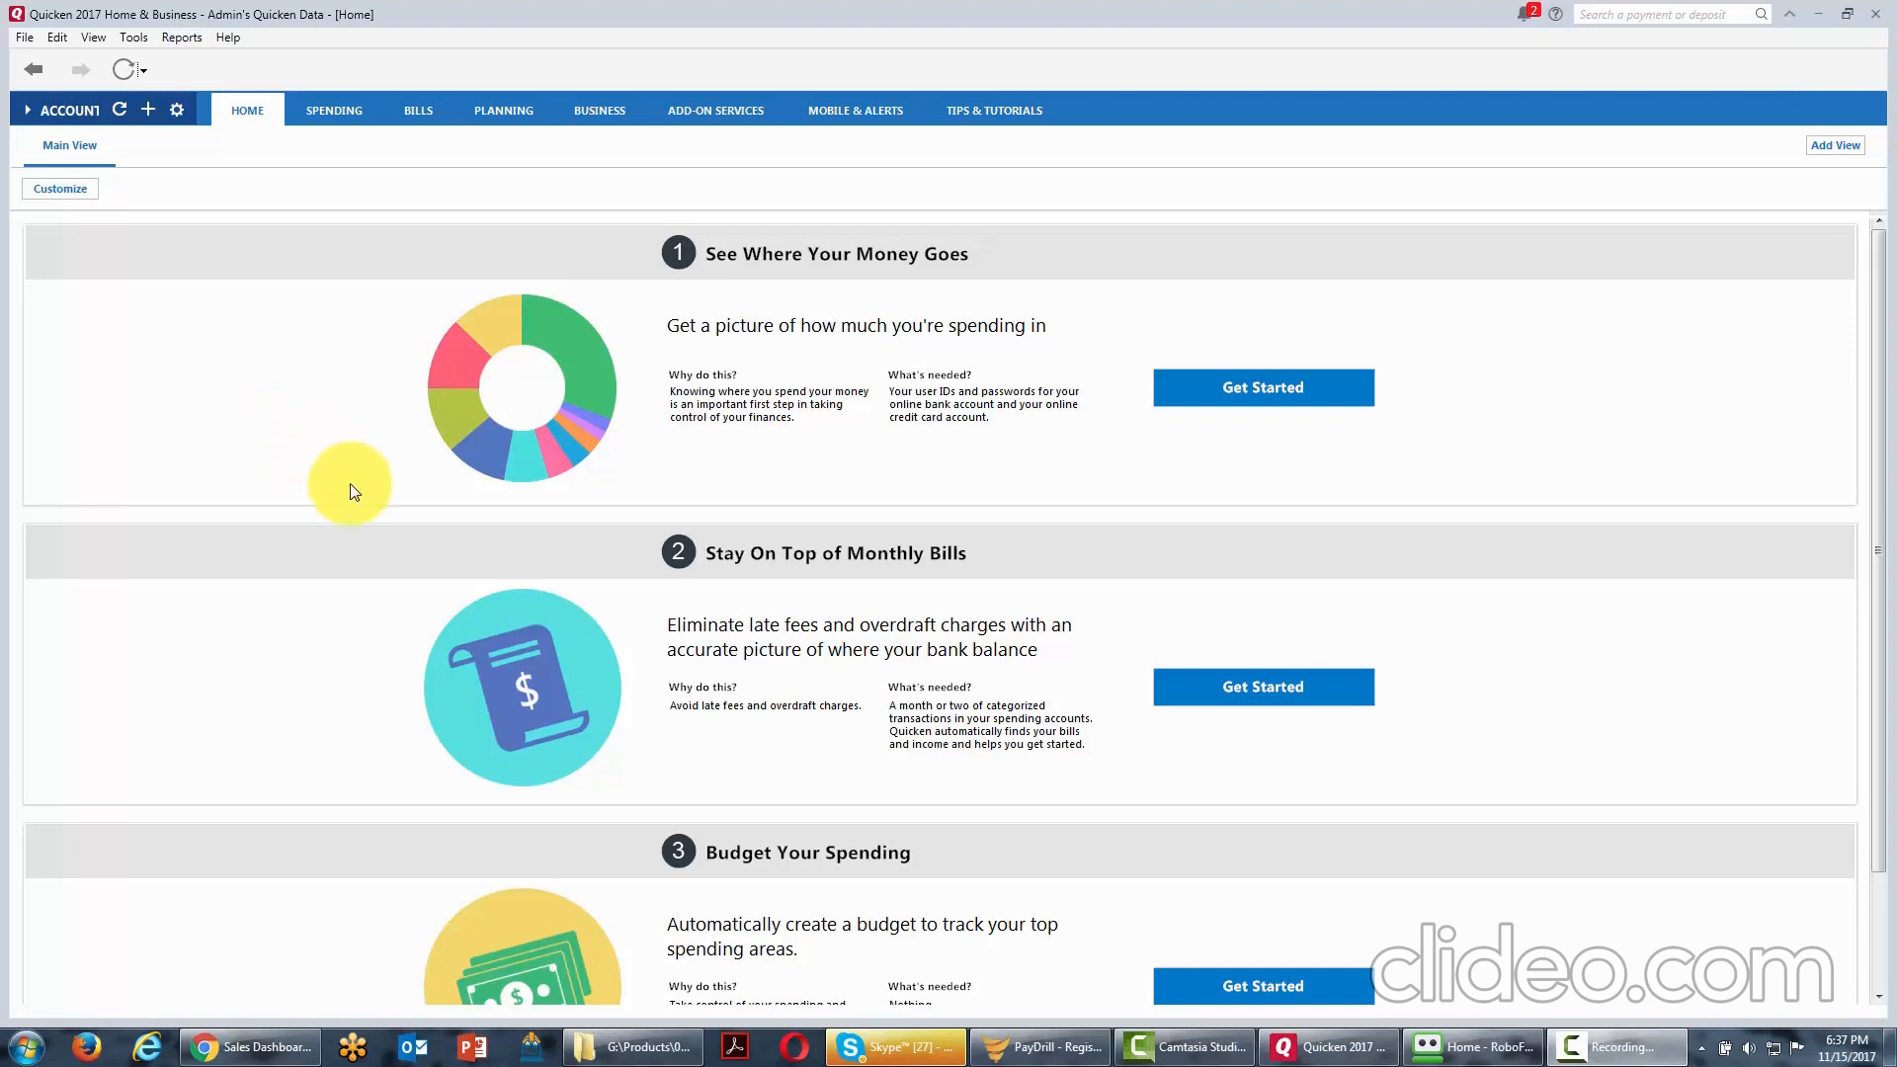
Protect the Quicken data file with a custom password, entering and confirming the new data file password.
click(29, 39)
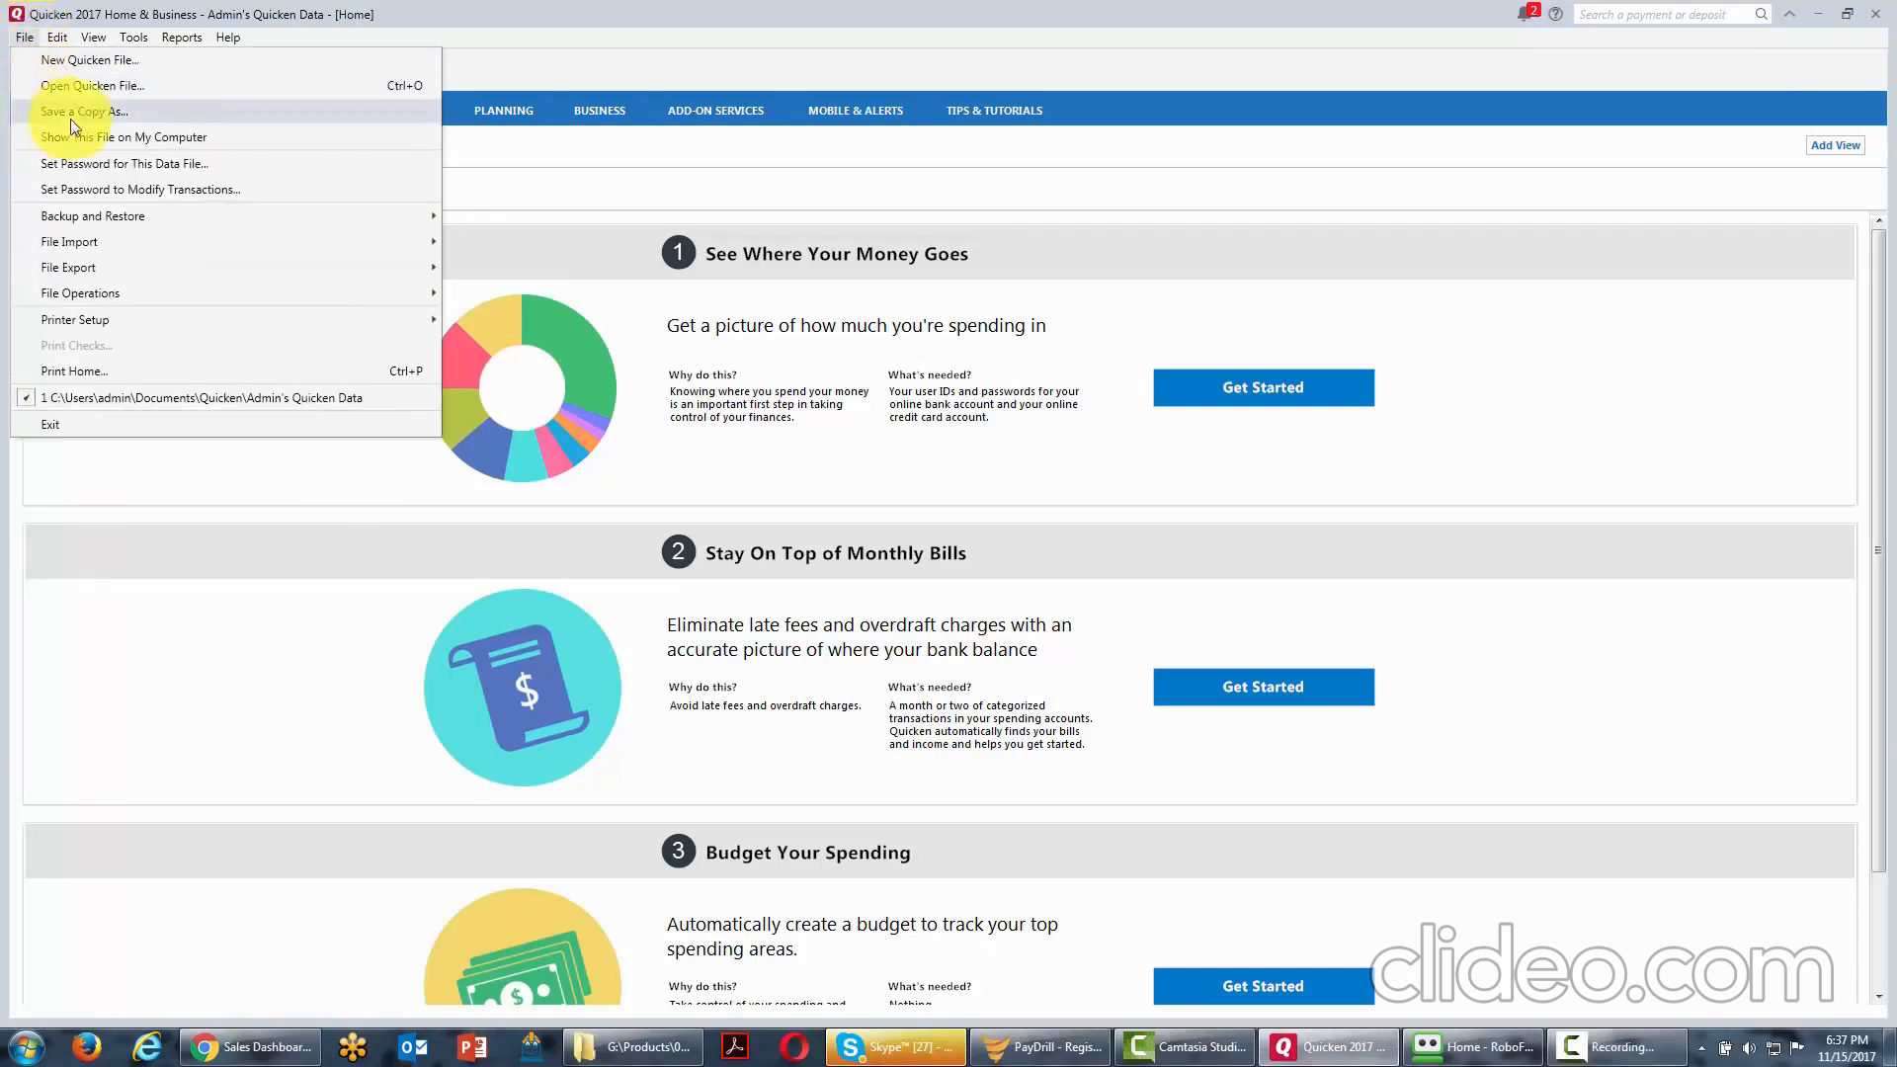
click(117, 163)
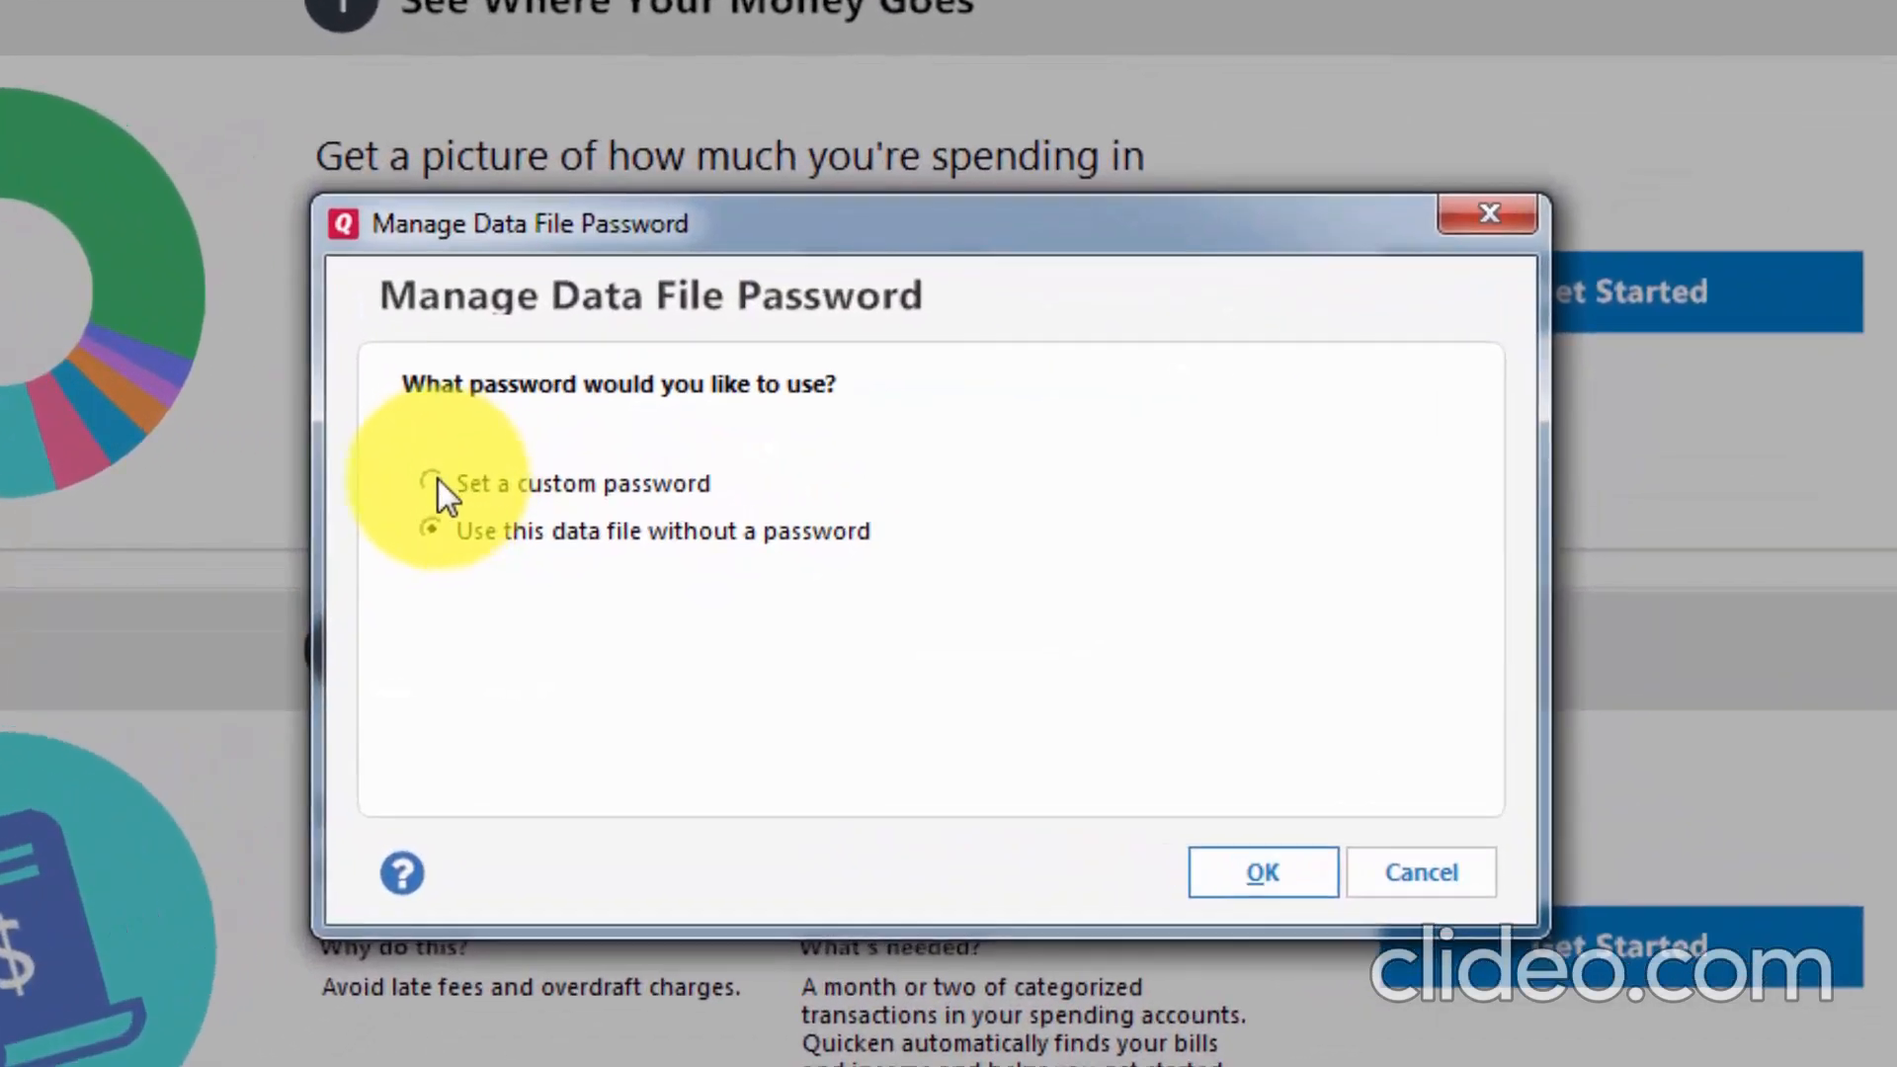
click(564, 478)
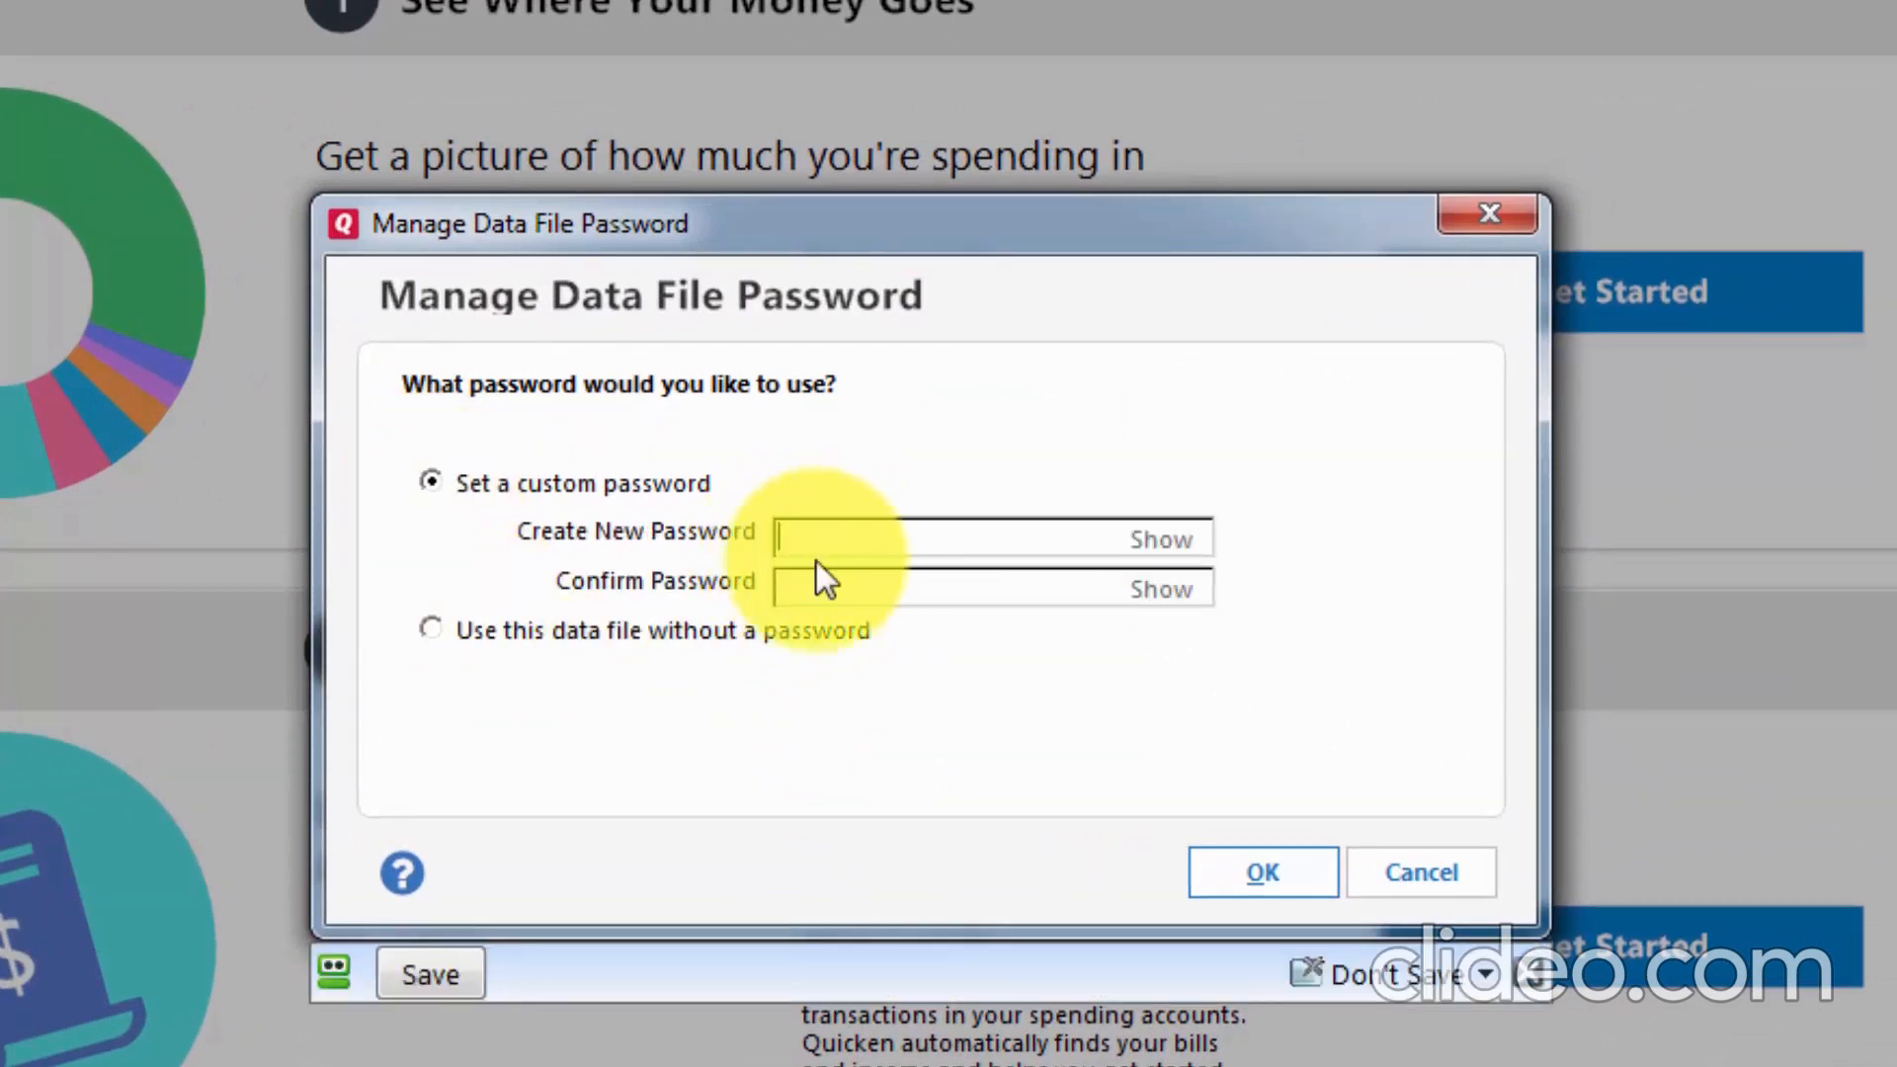
click(858, 530)
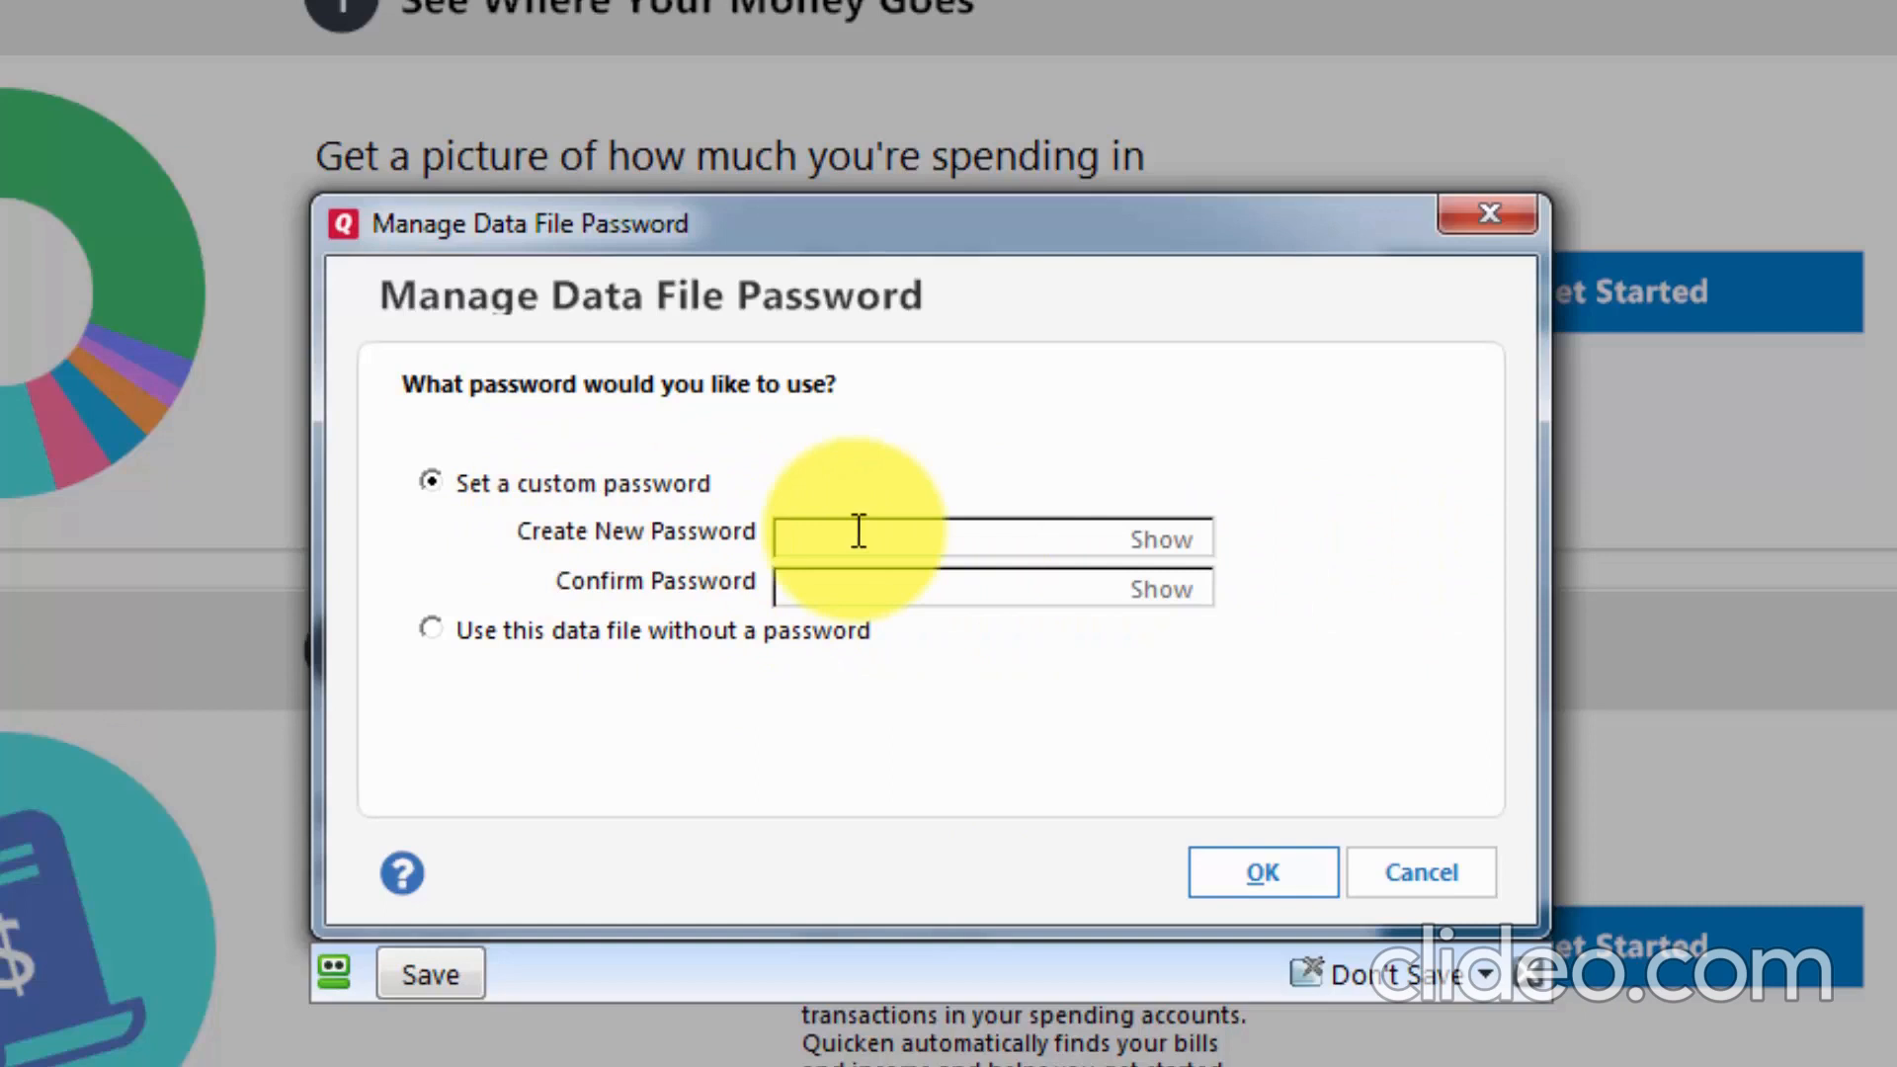
text(************)
key(Tab)
text(************)
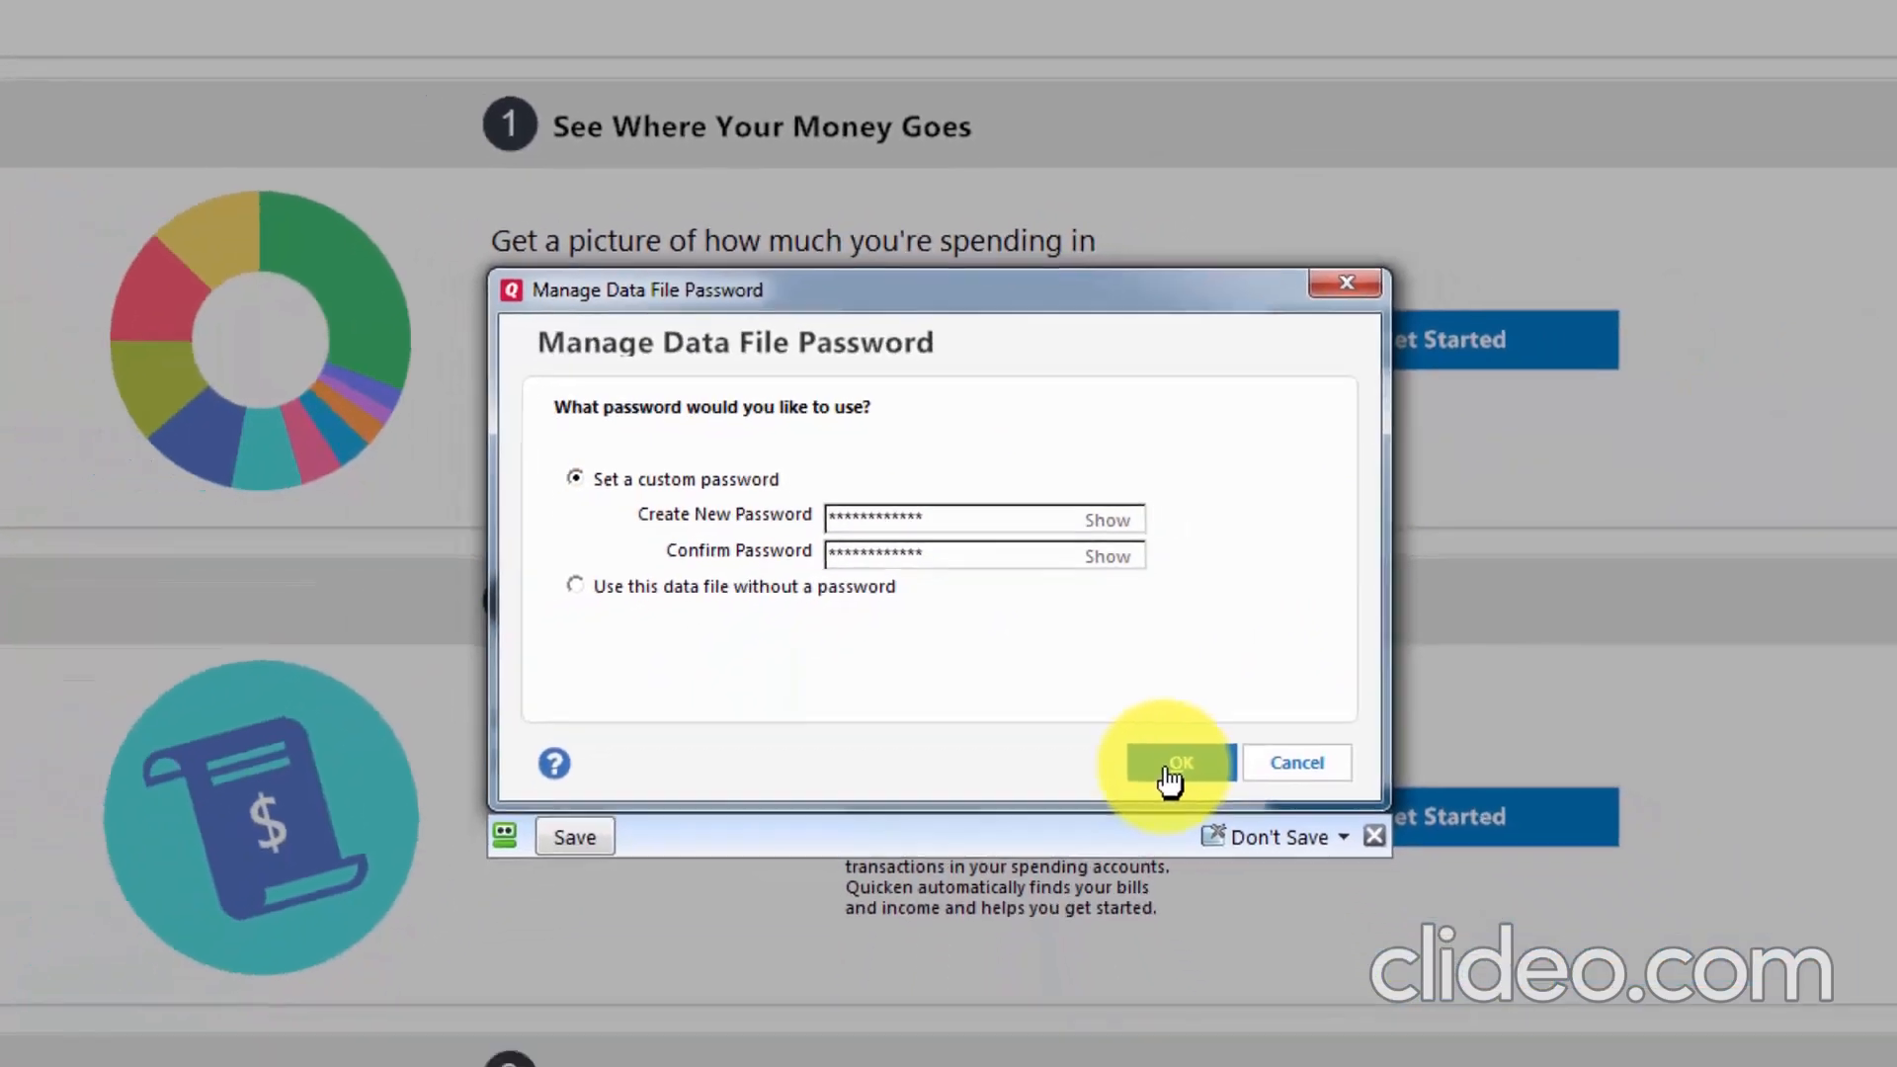
click(1245, 879)
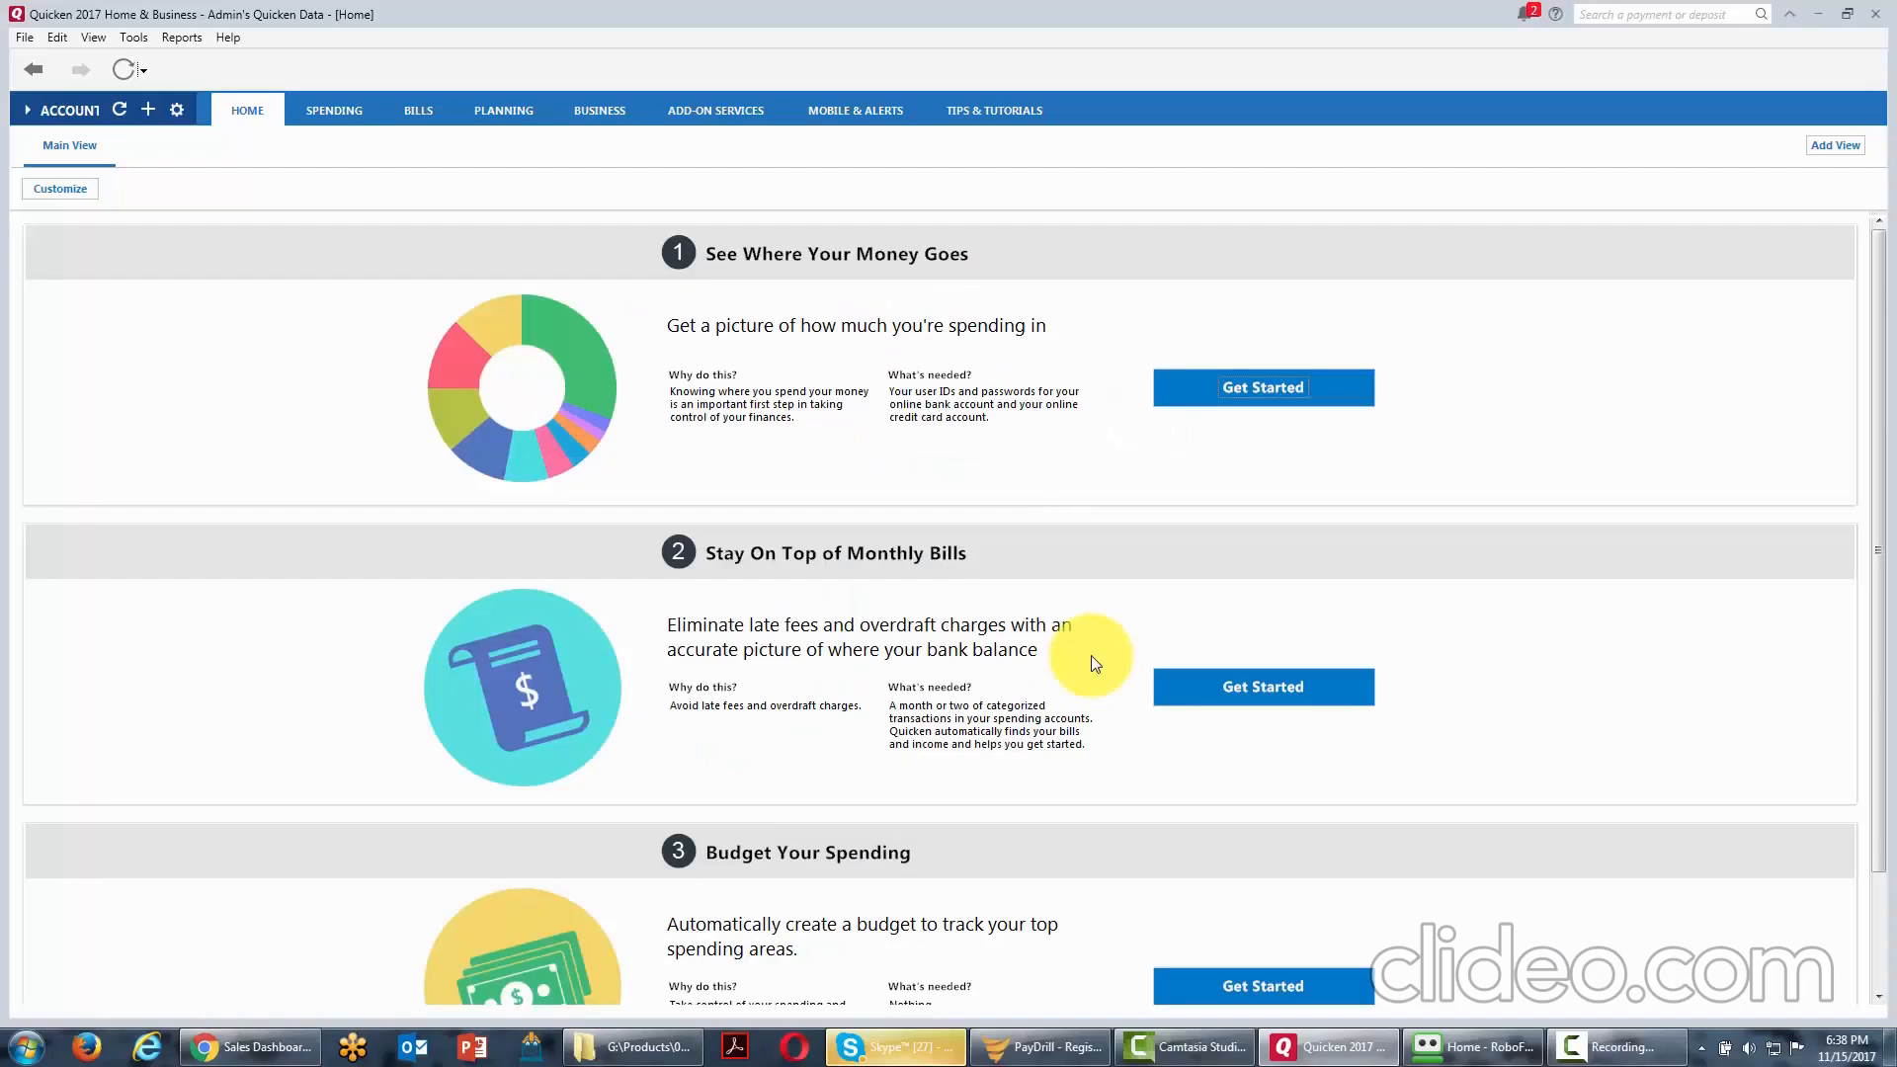
Set and confirm a password for modifying existing transactions, required for dates through 11/15/2017.
click(23, 41)
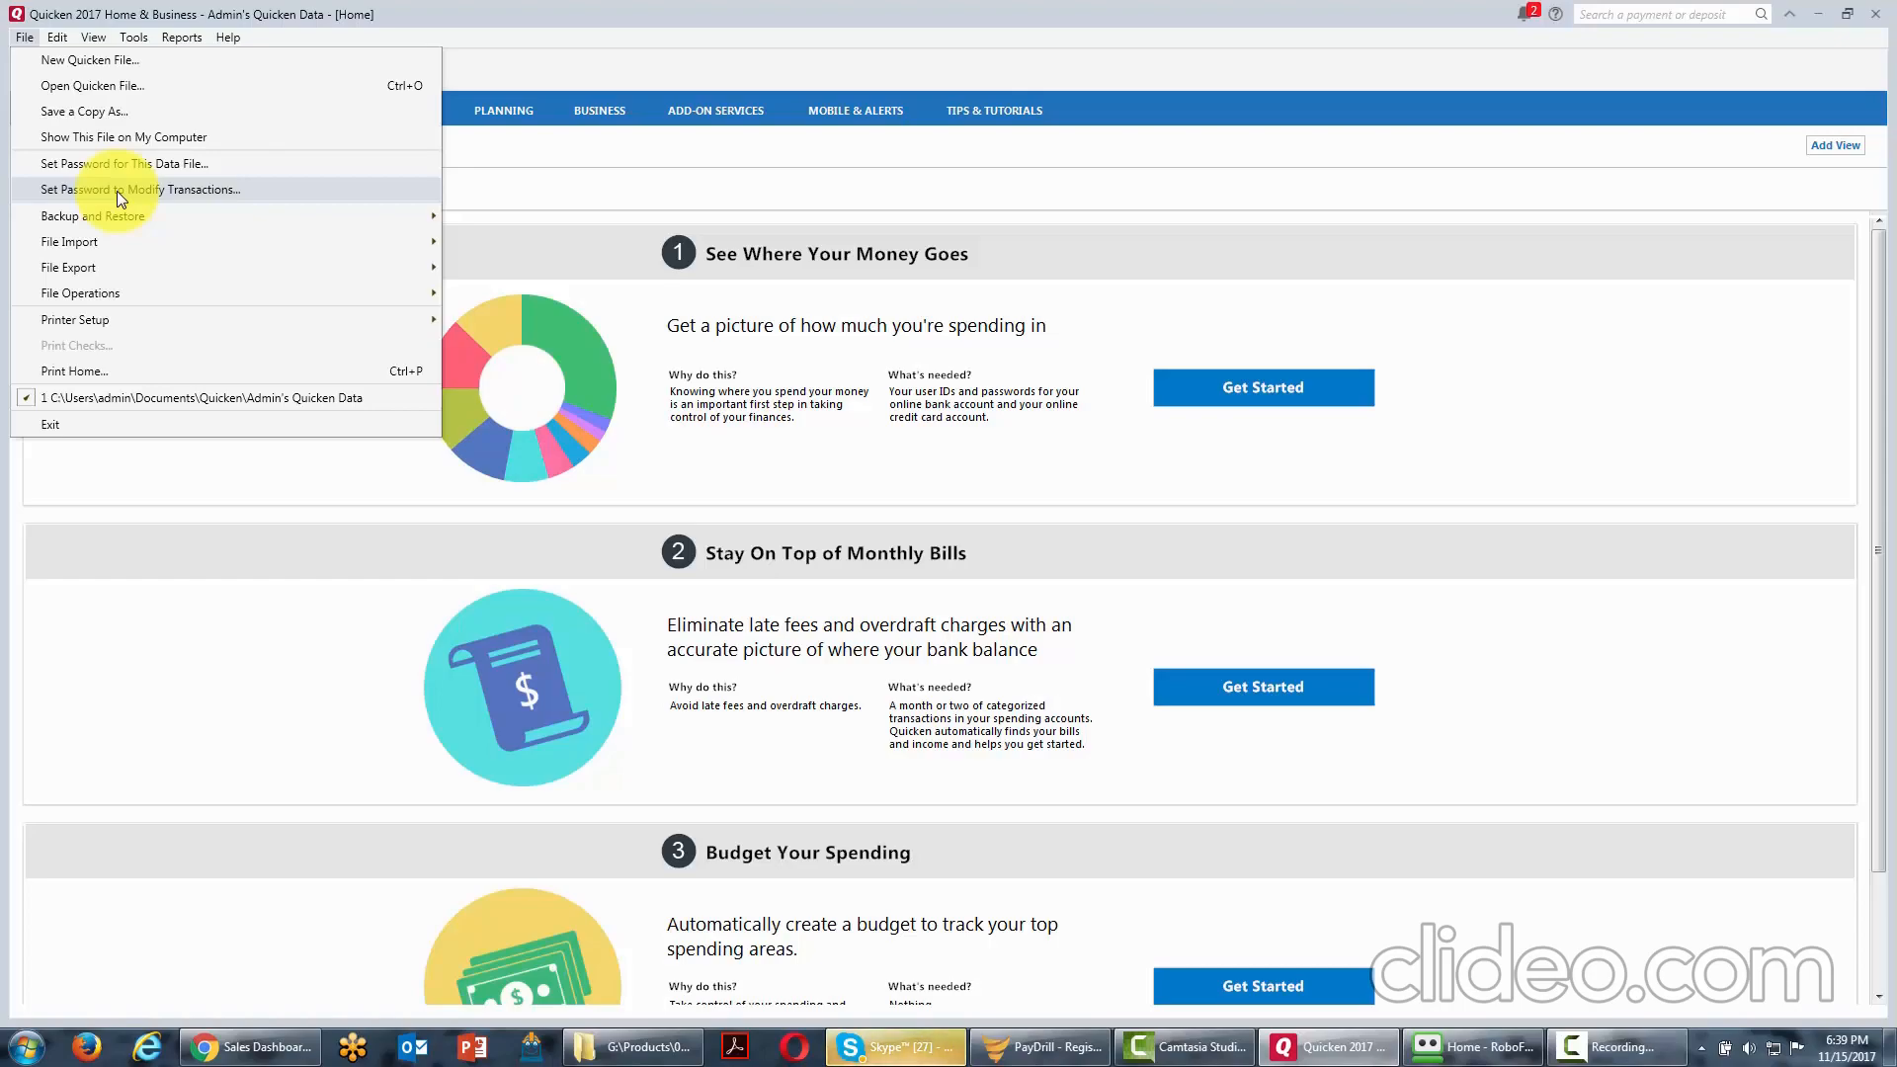
click(117, 188)
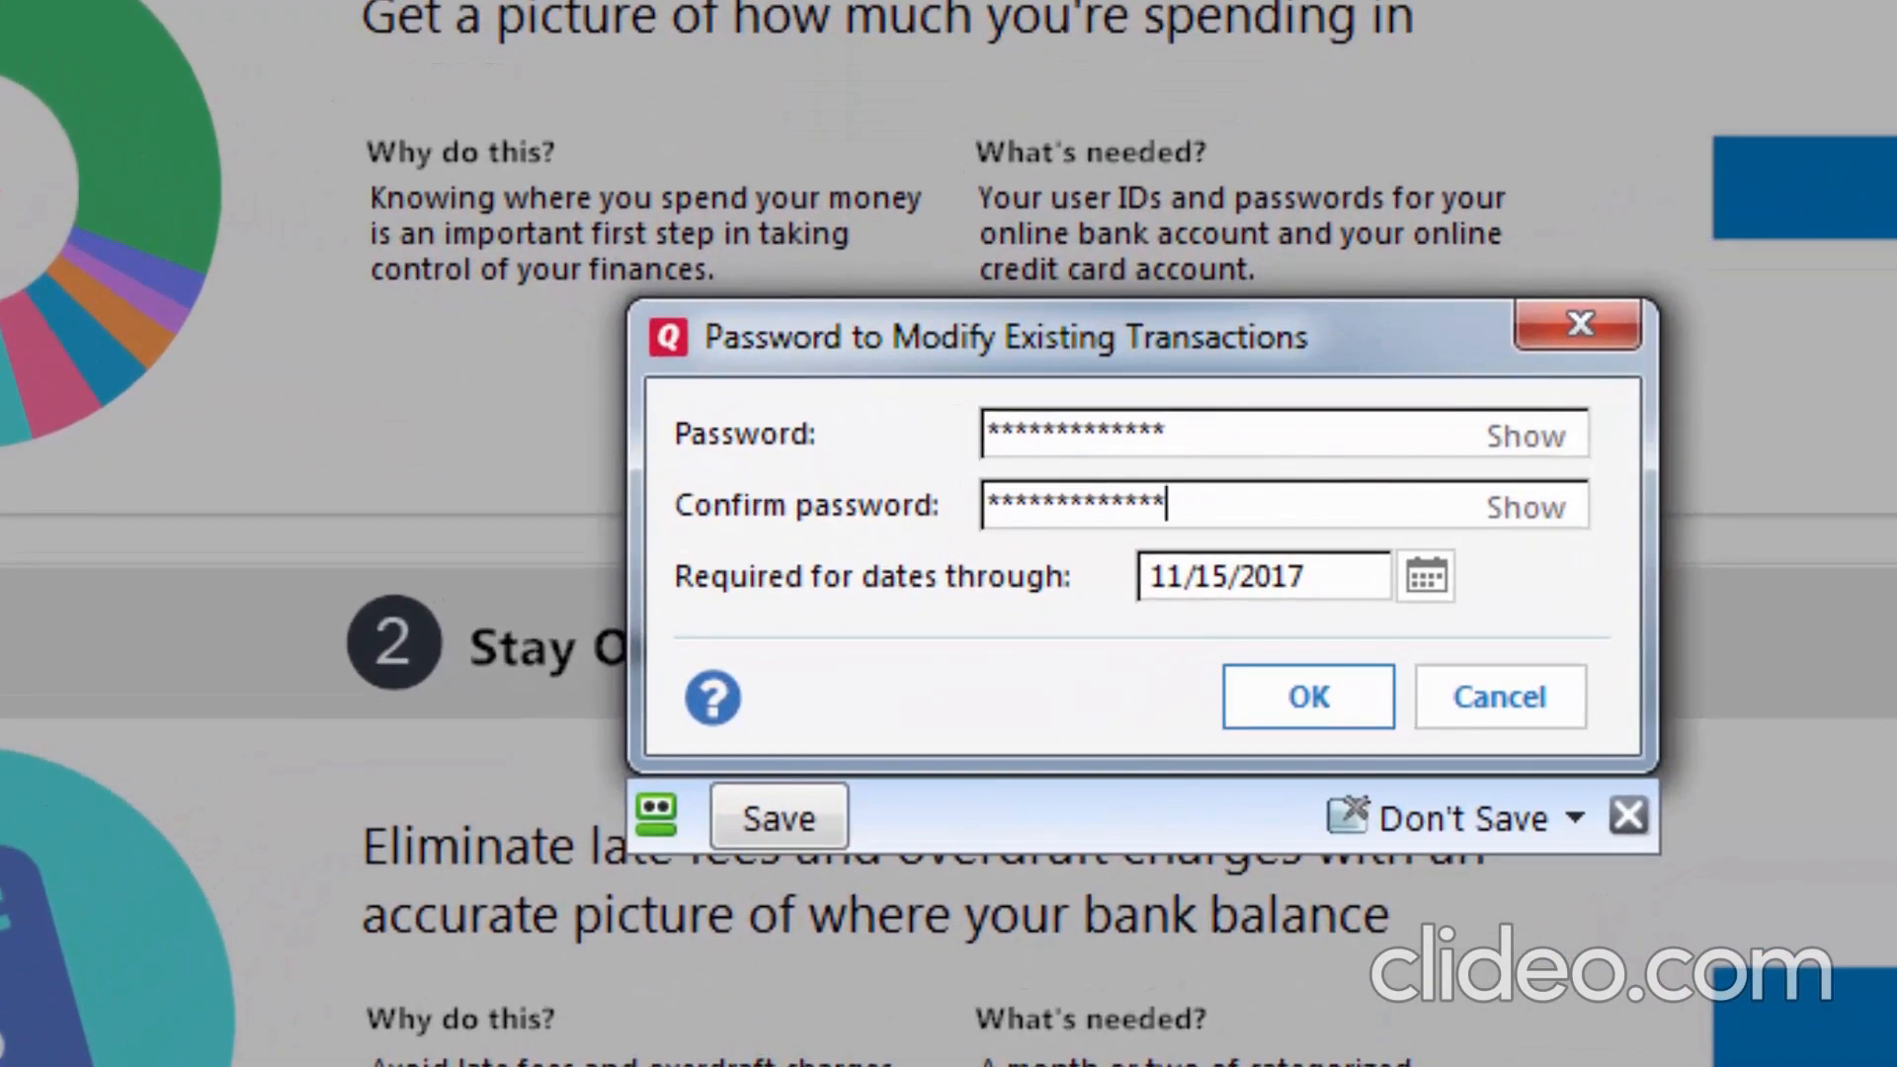
click(1309, 699)
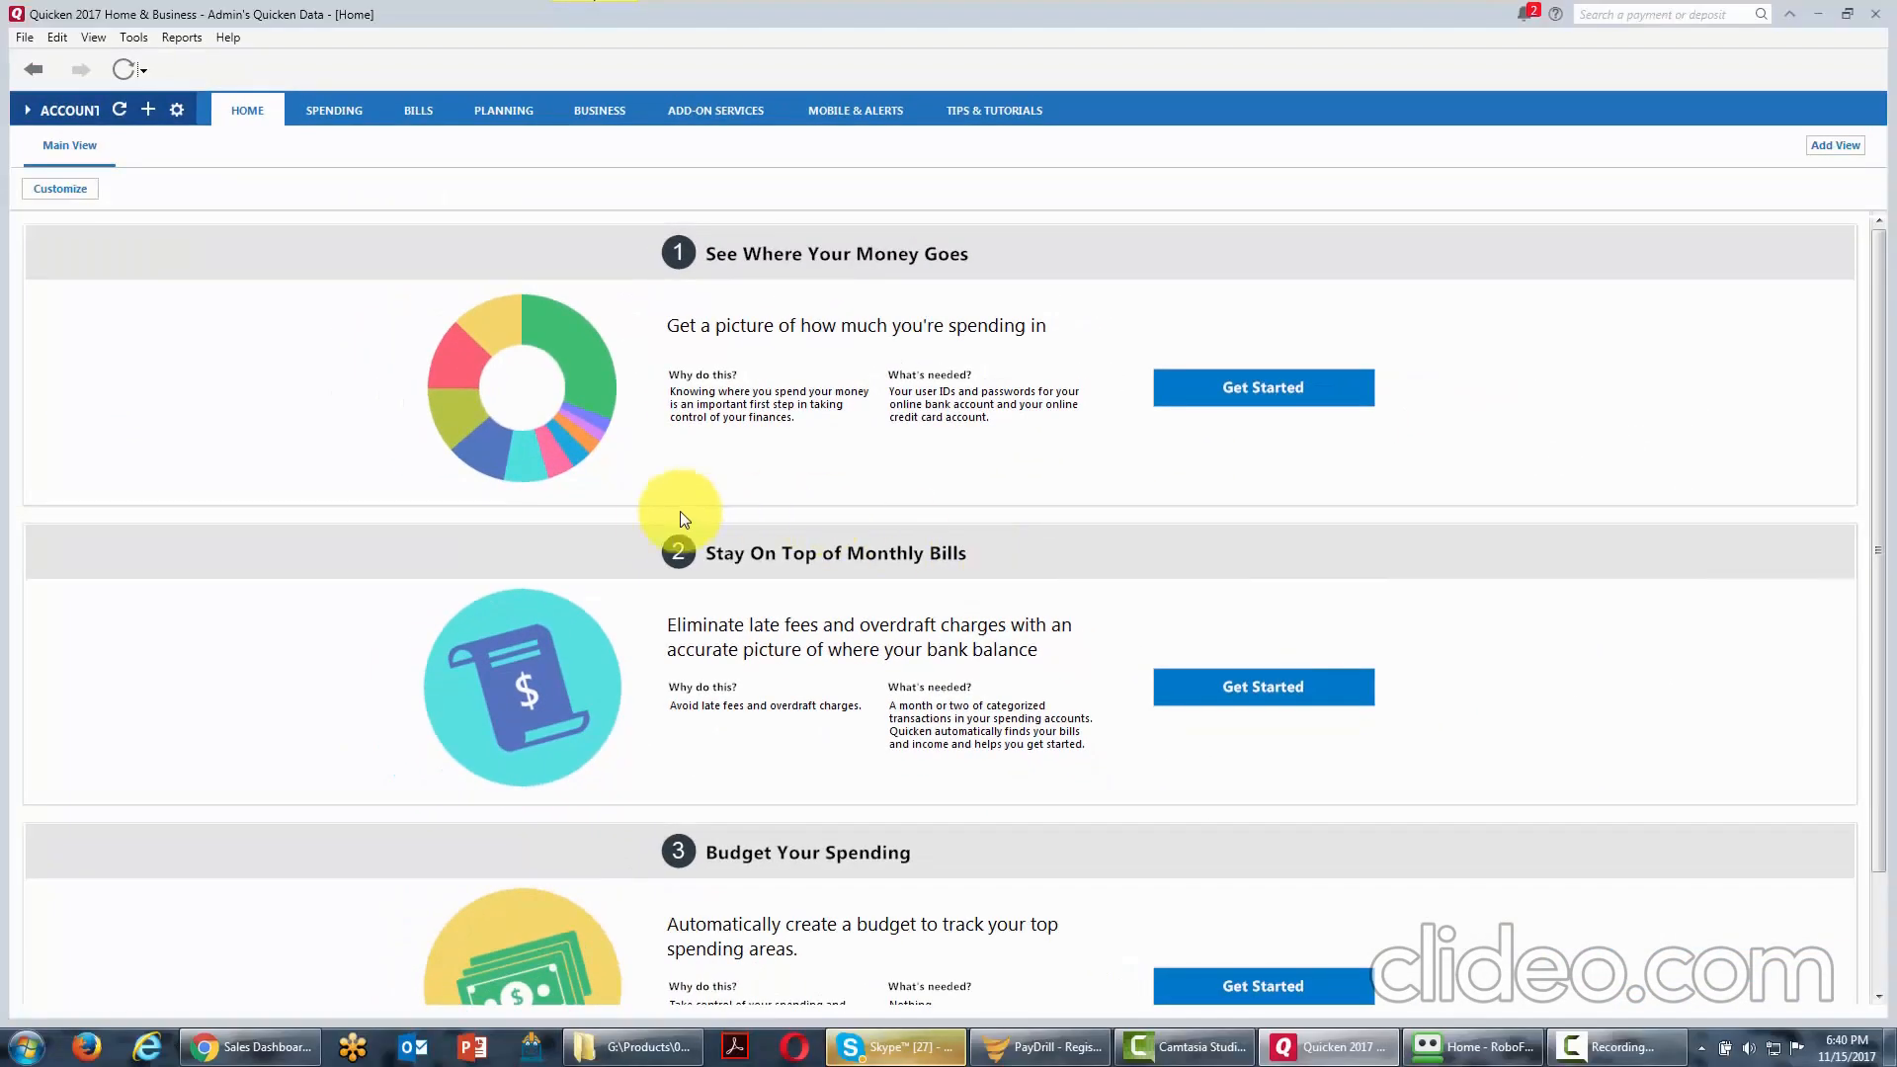
Back up the Quicken data file to the Desktop with the date included in the backup file name.
click(19, 40)
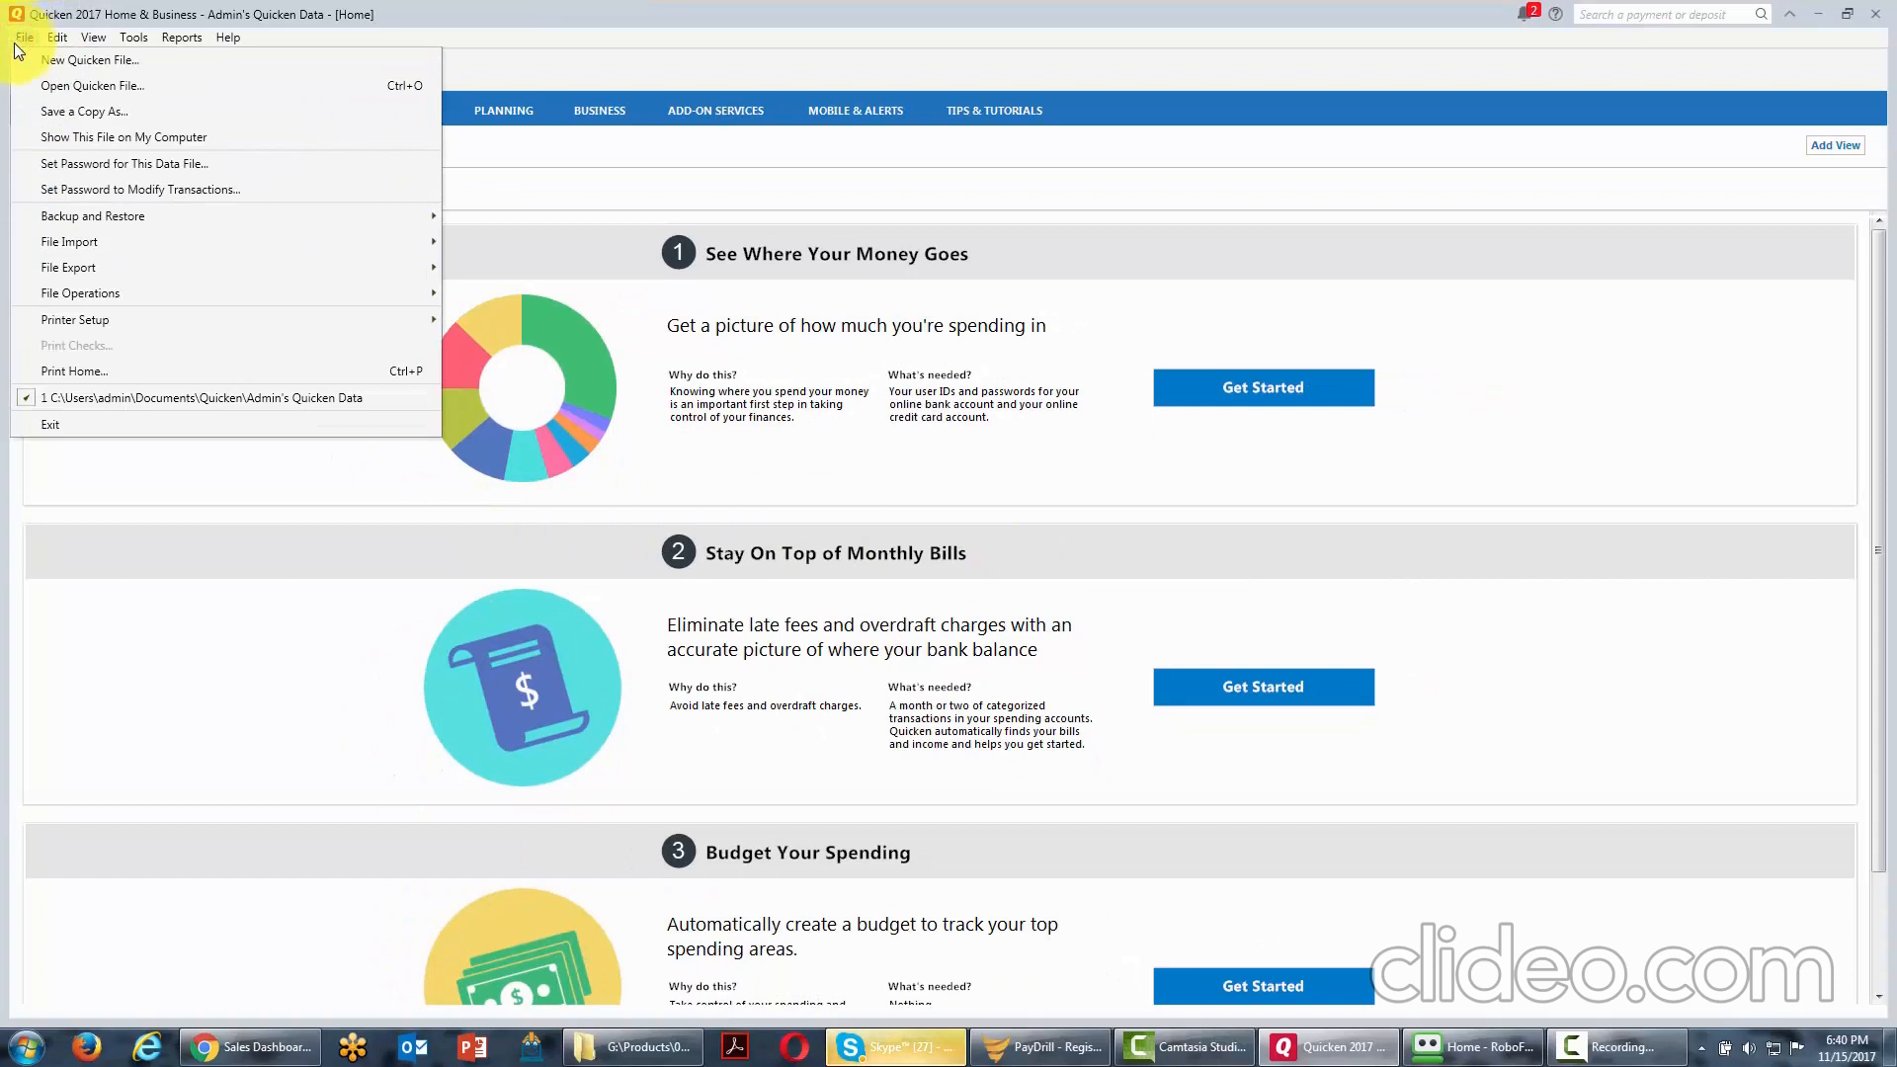
mouse_move(121, 217)
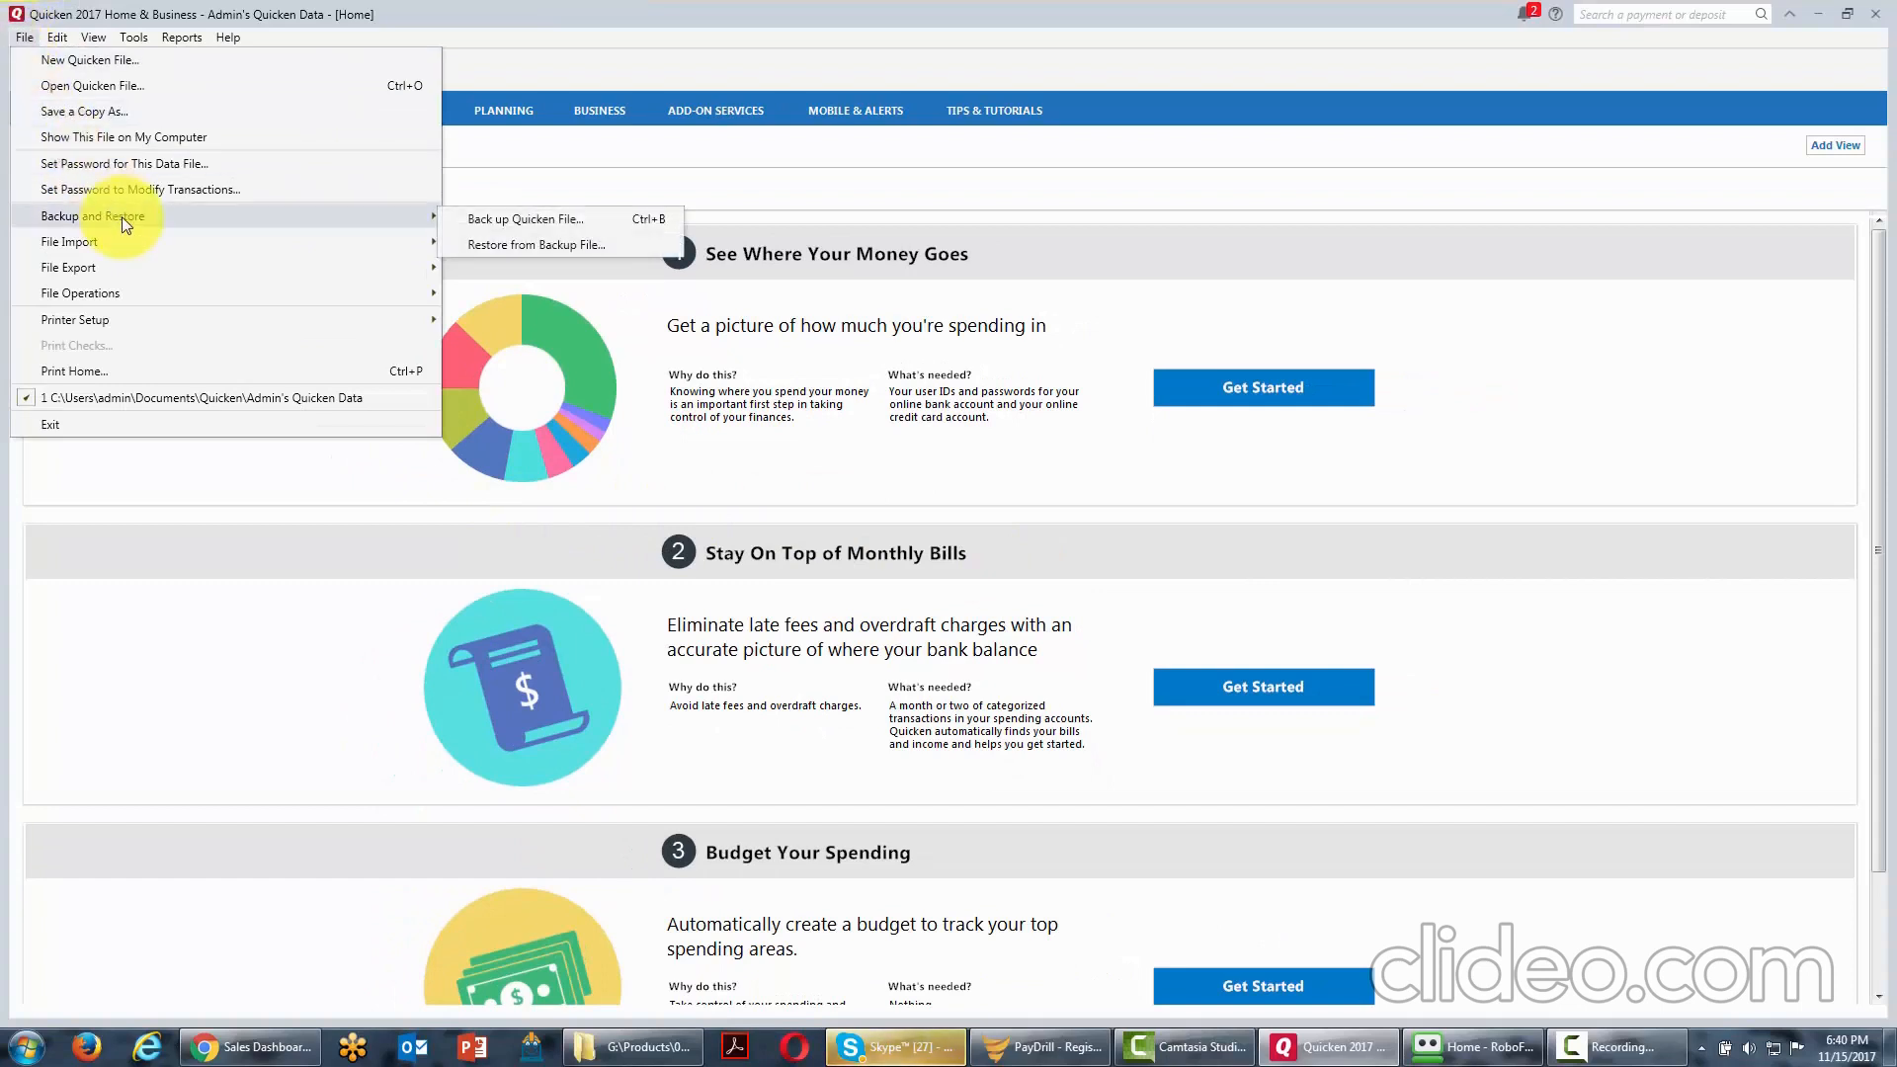
click(498, 219)
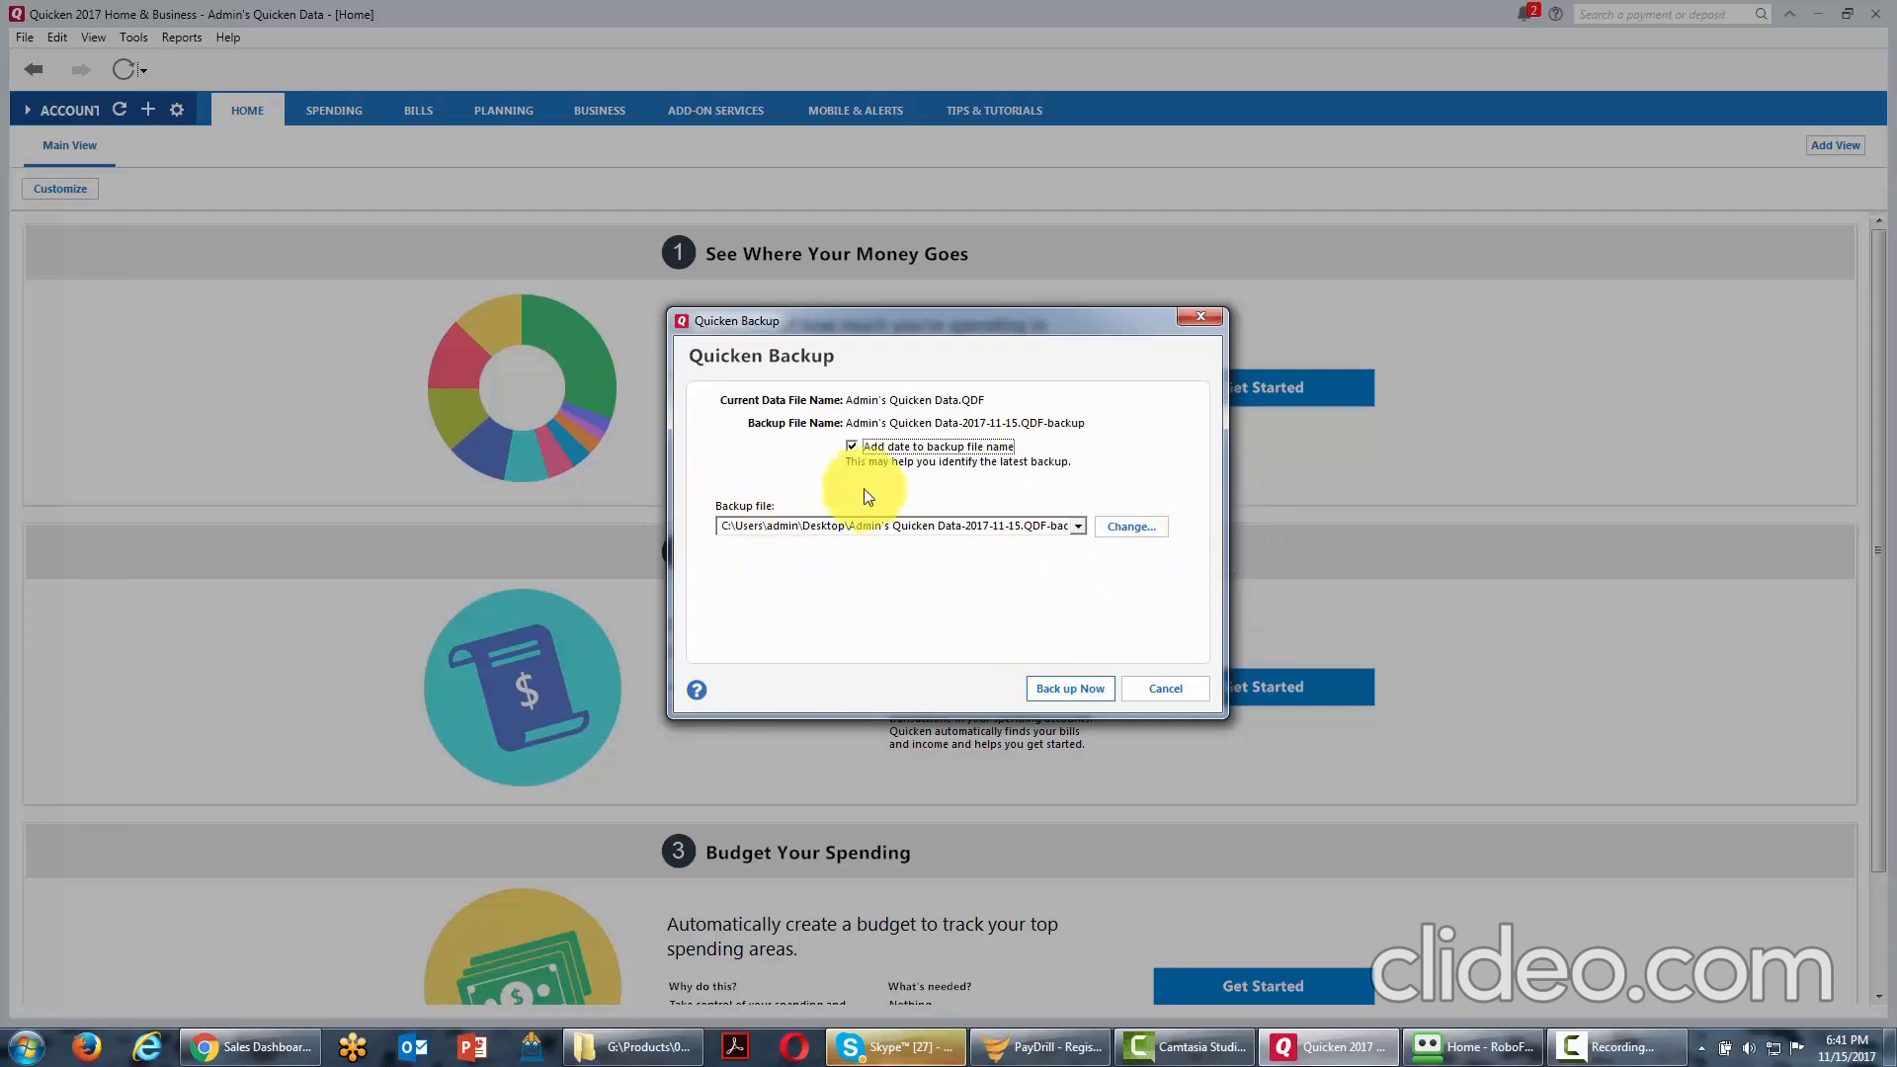
click(1072, 689)
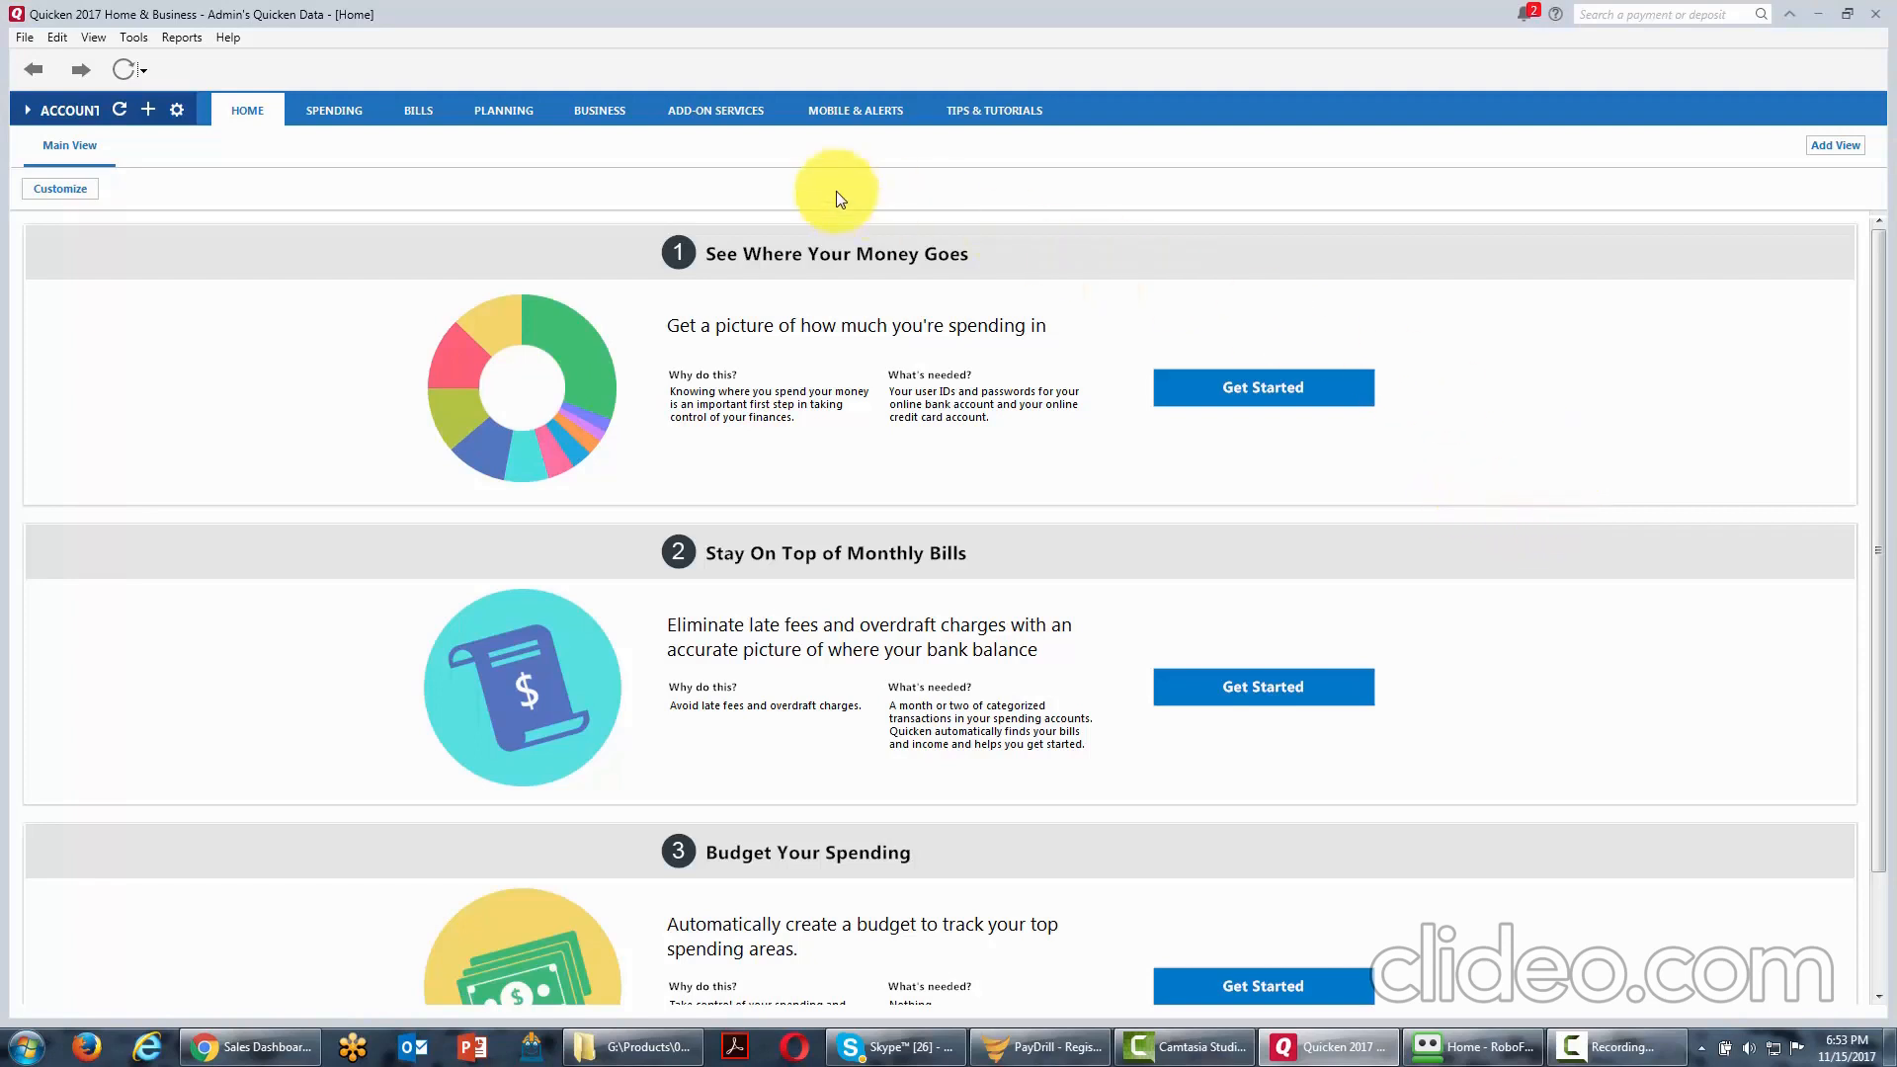
Start adding a cash account and name it with the owner's first name in possessive form followed by "Cash On Hand".
click(130, 38)
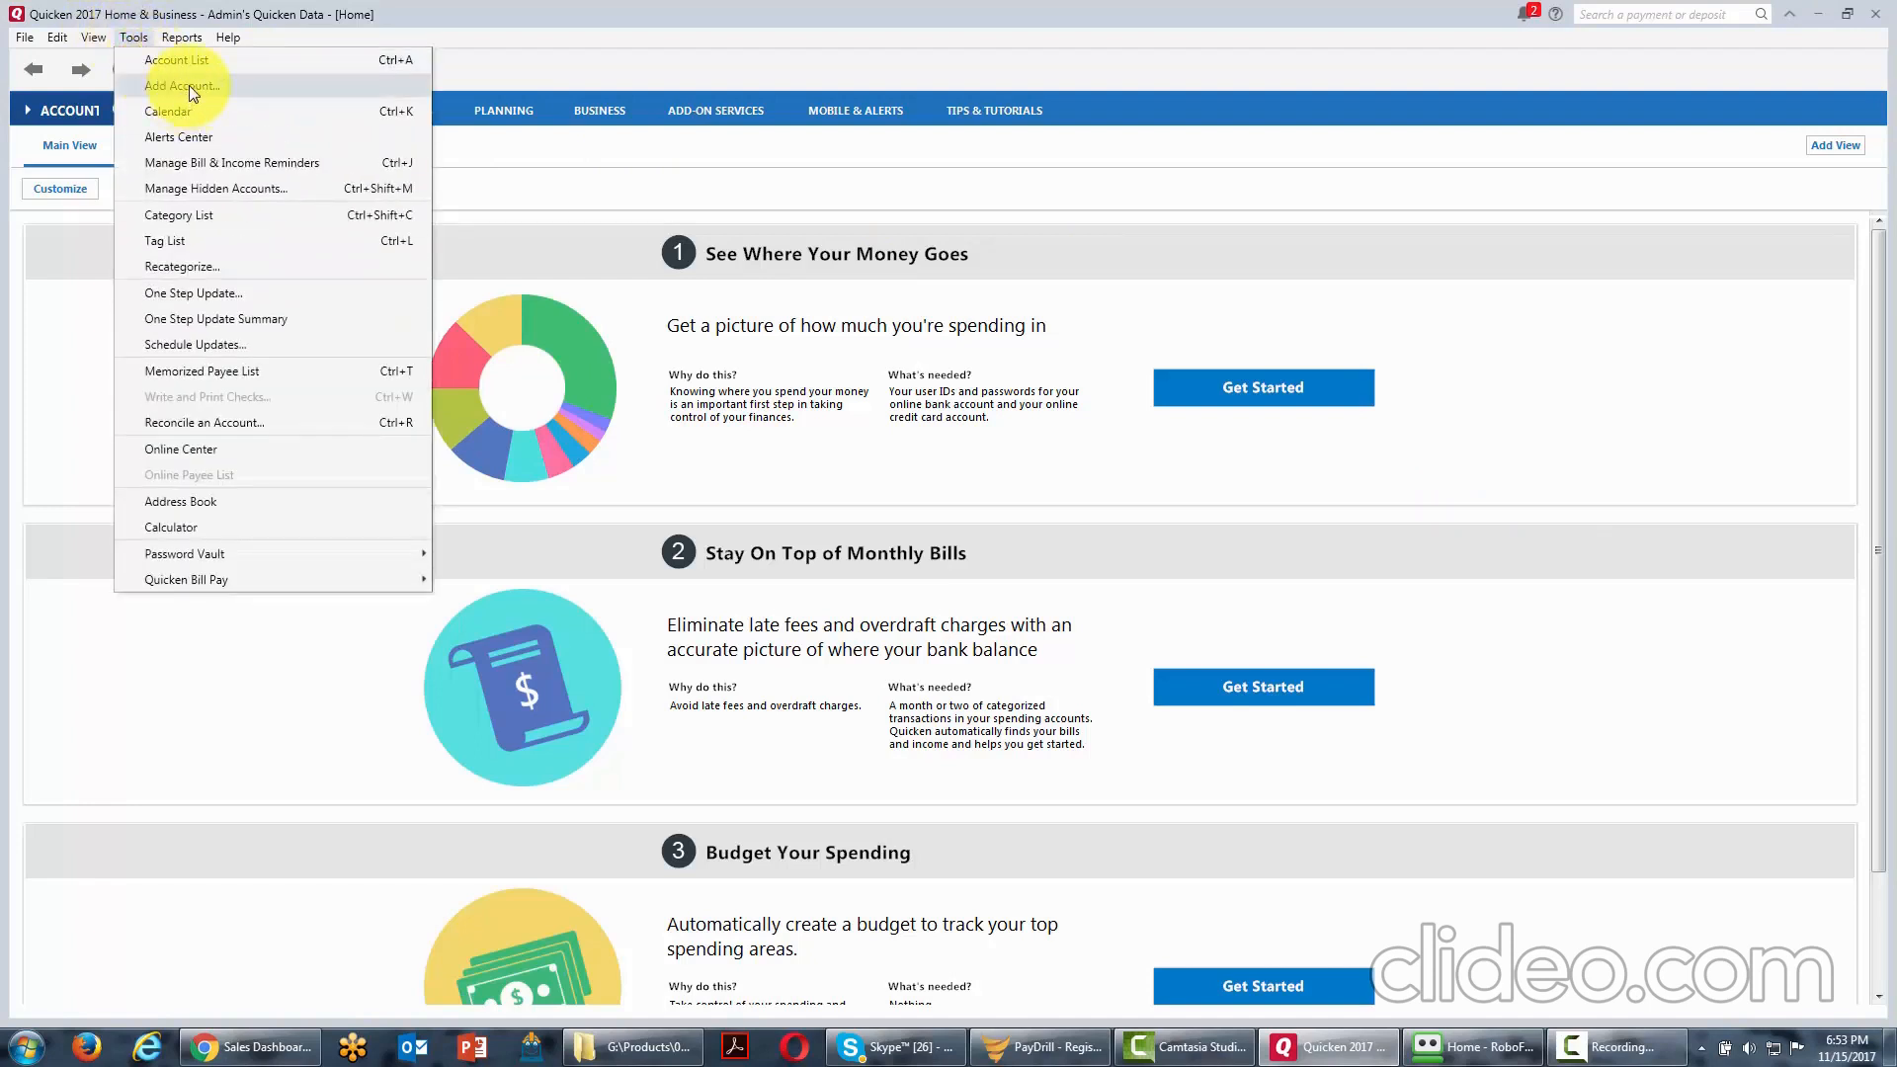
click(187, 85)
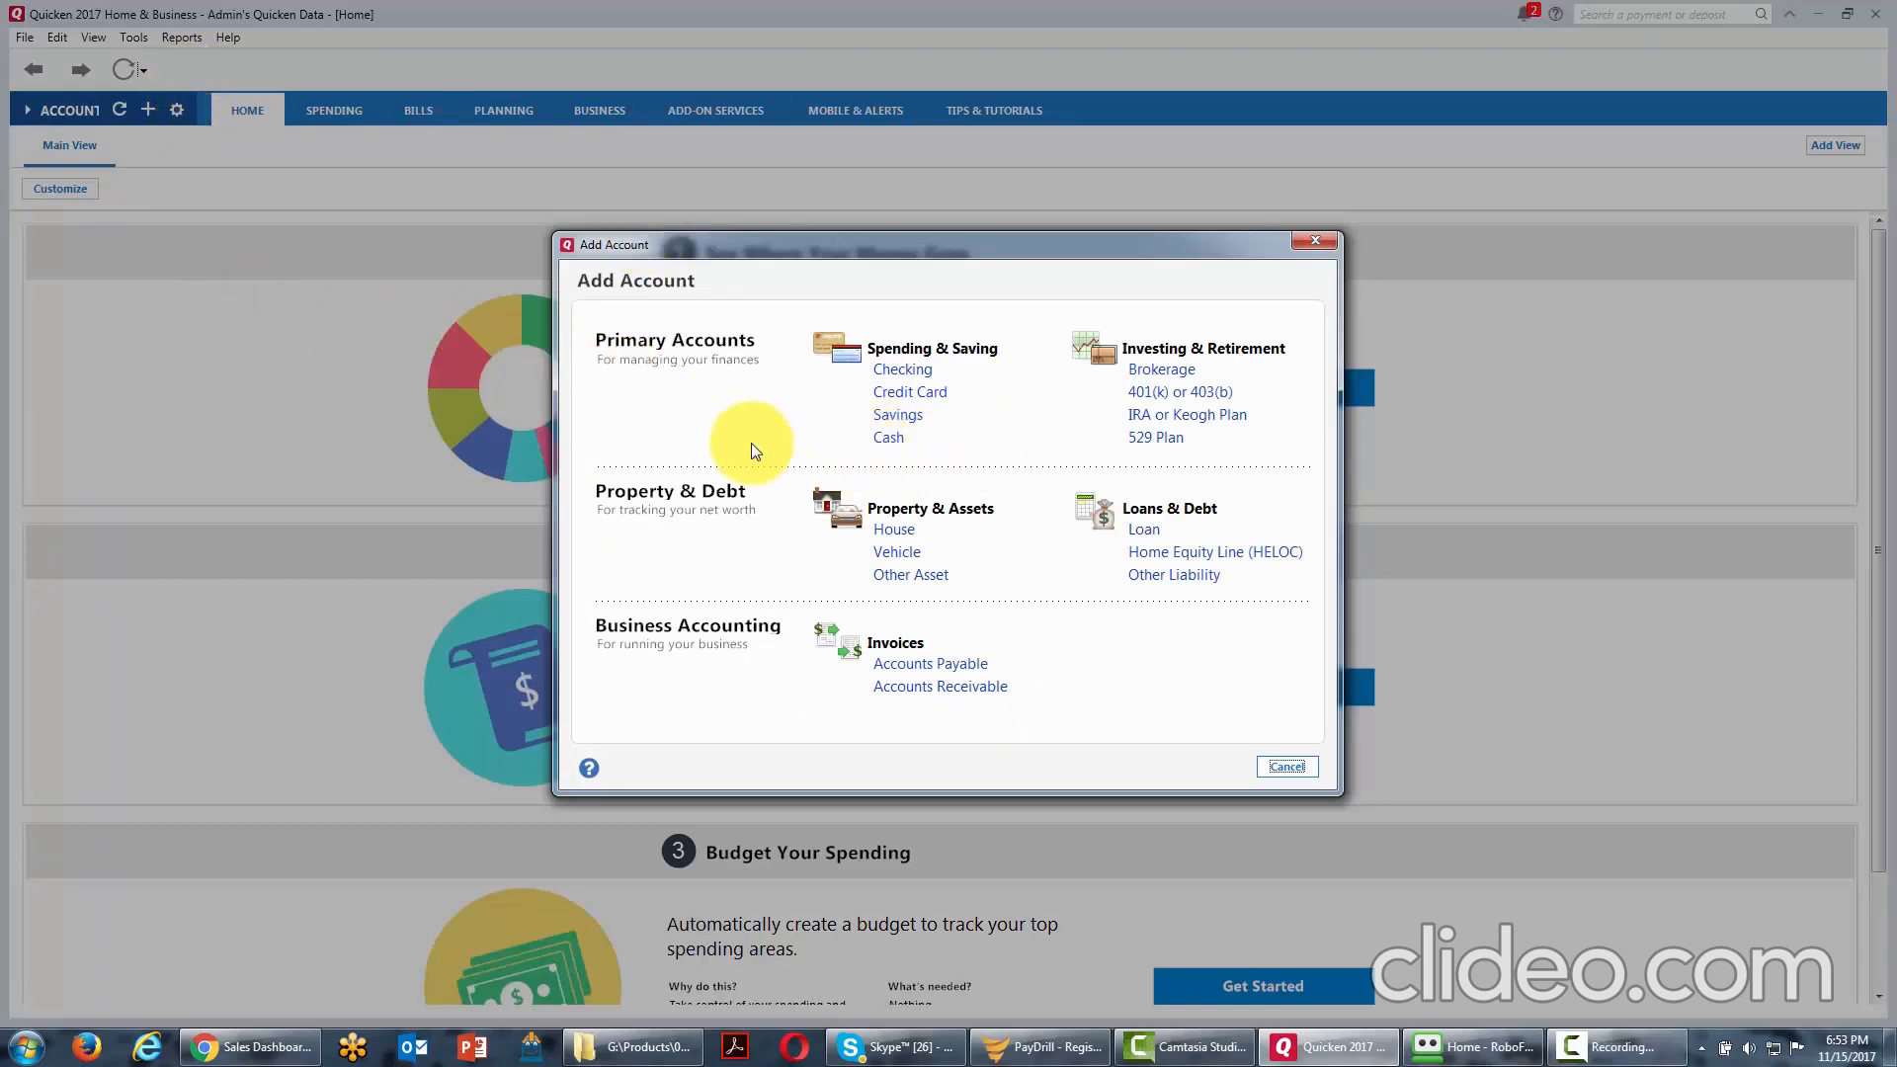
click(879, 443)
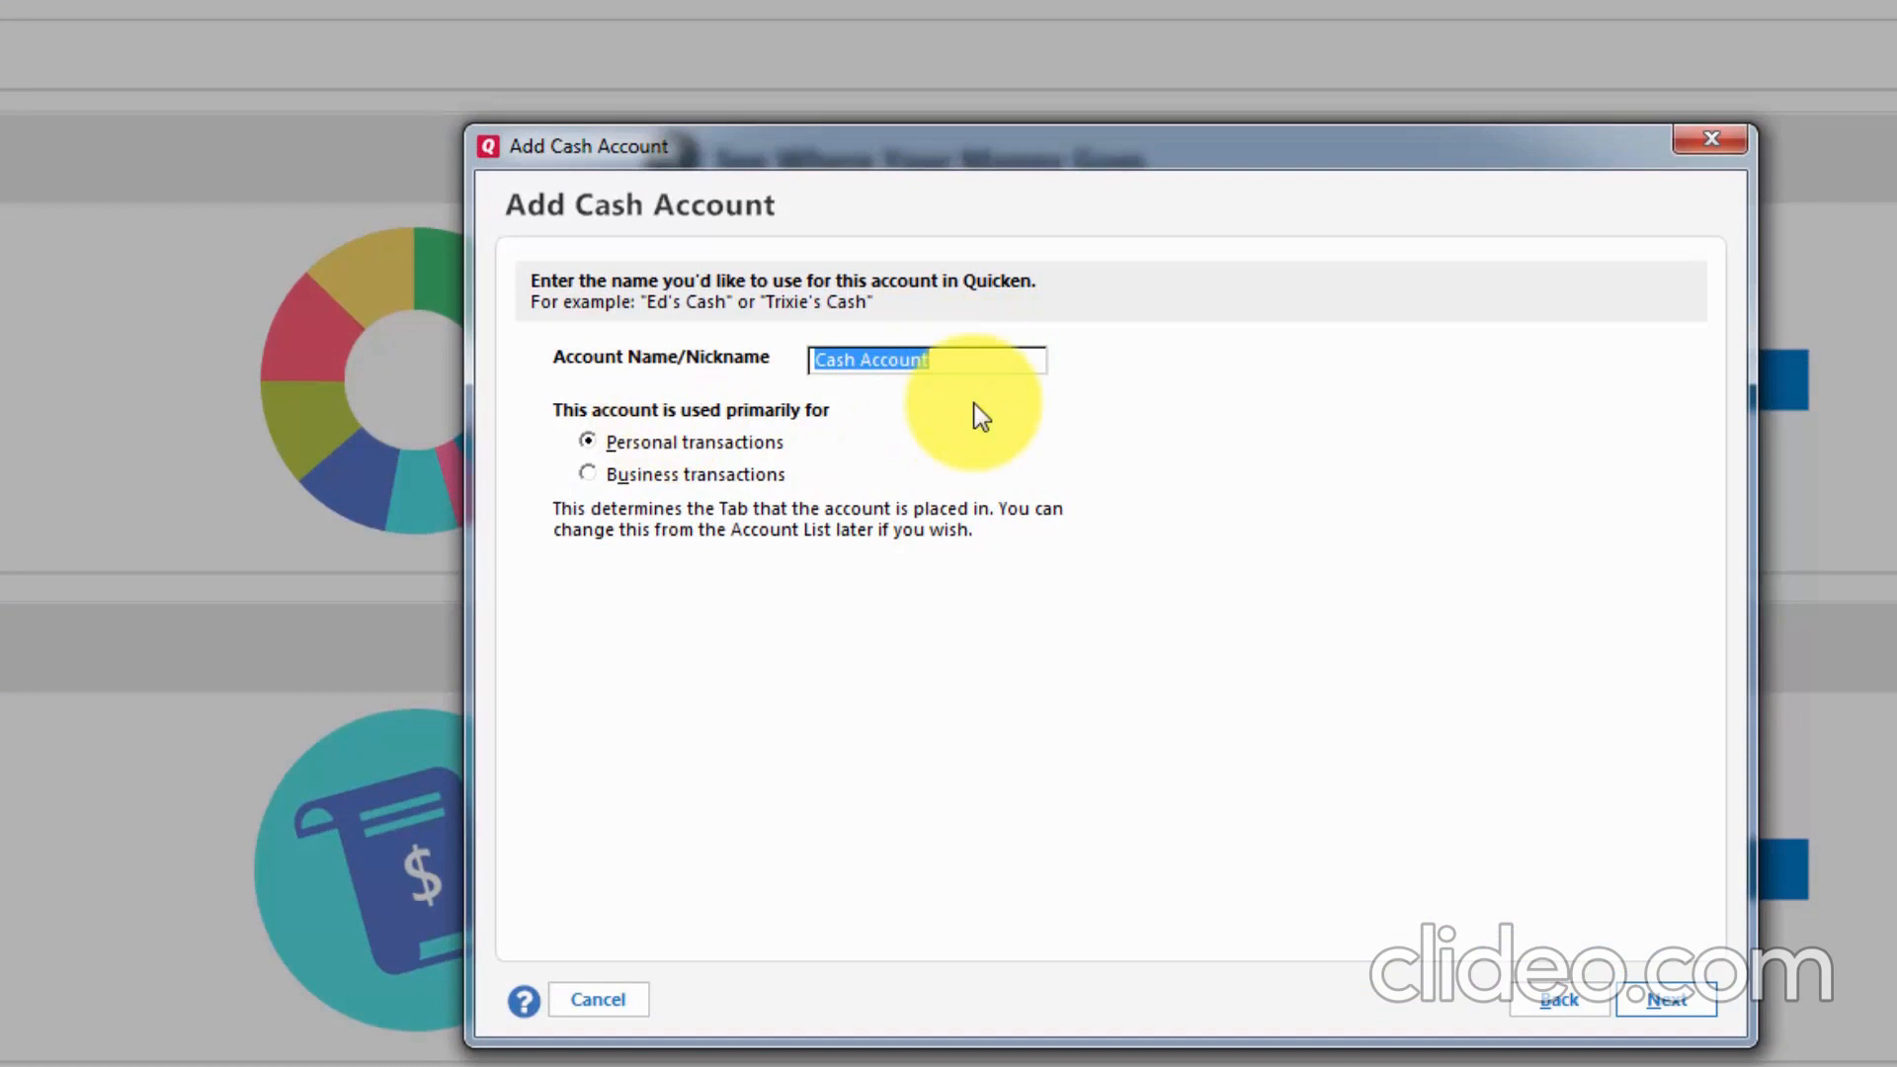
text(Cash On Hand)
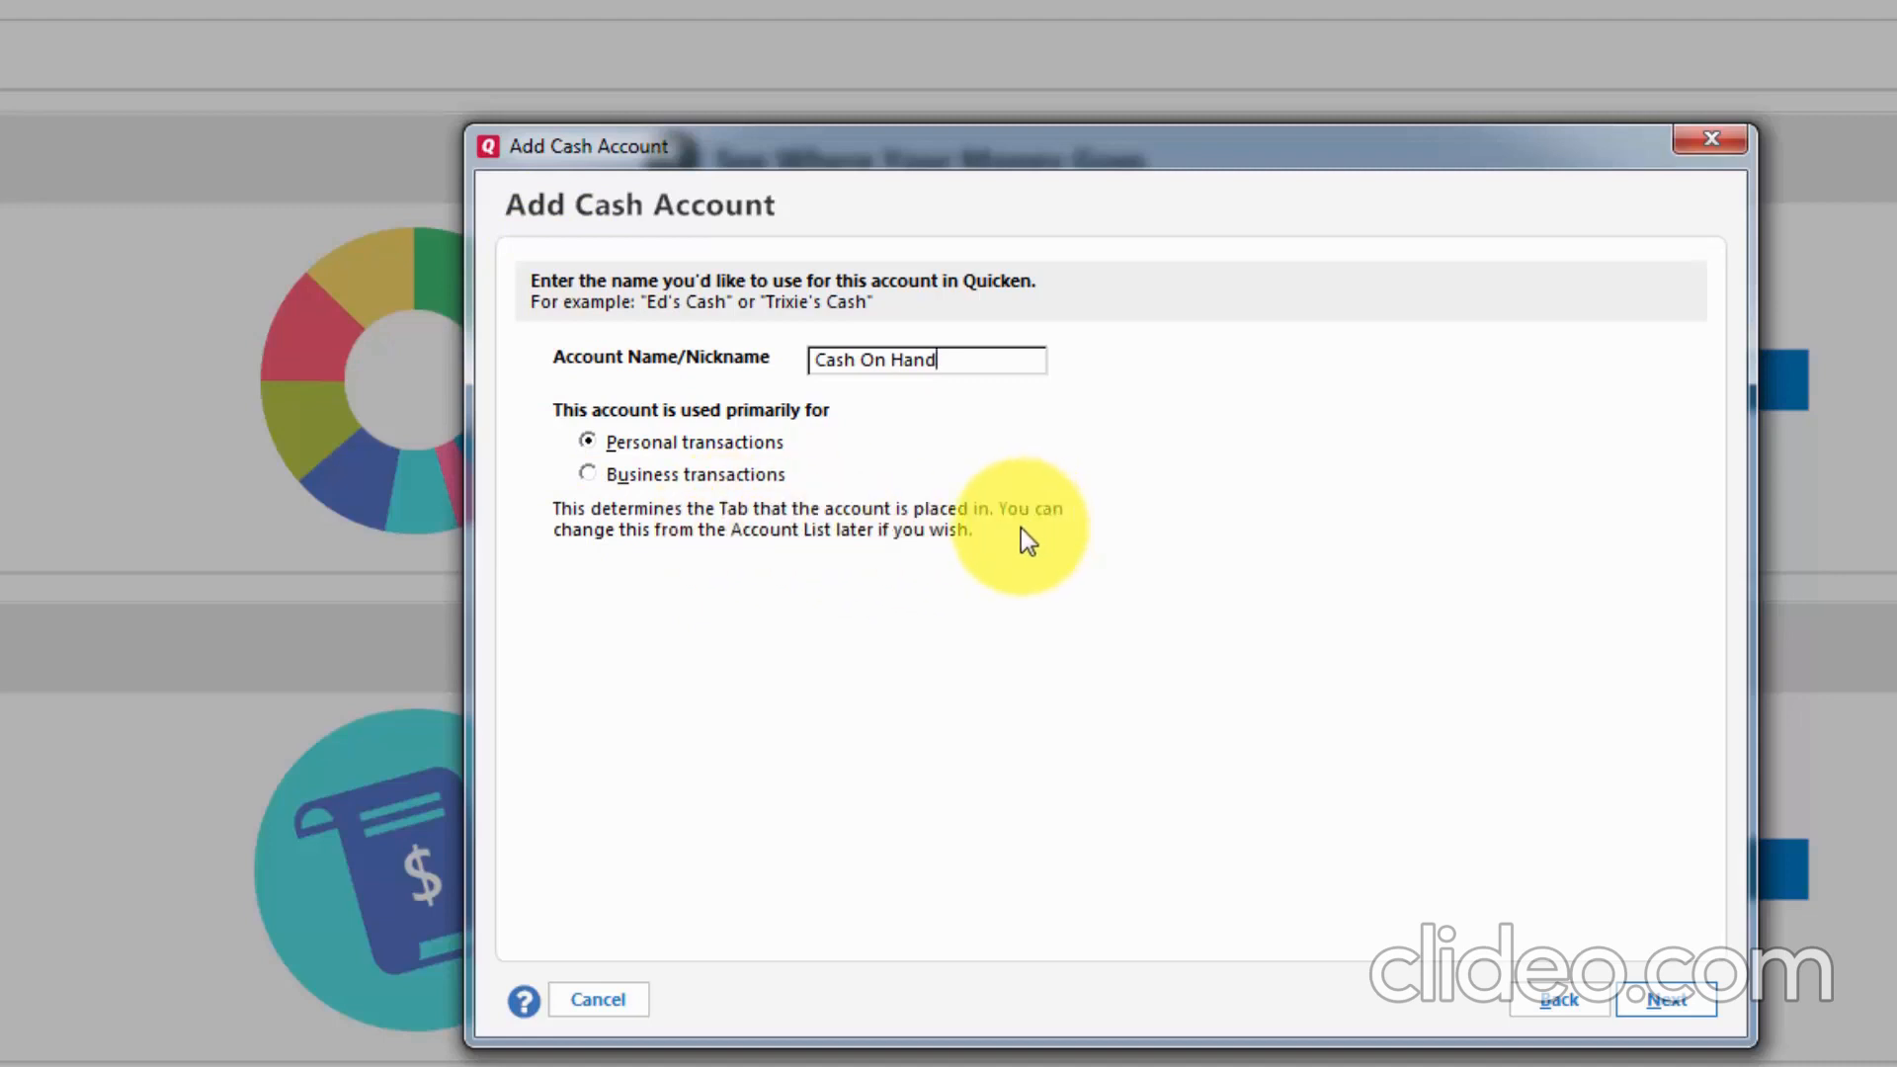
click(812, 359)
text(Thomas's)
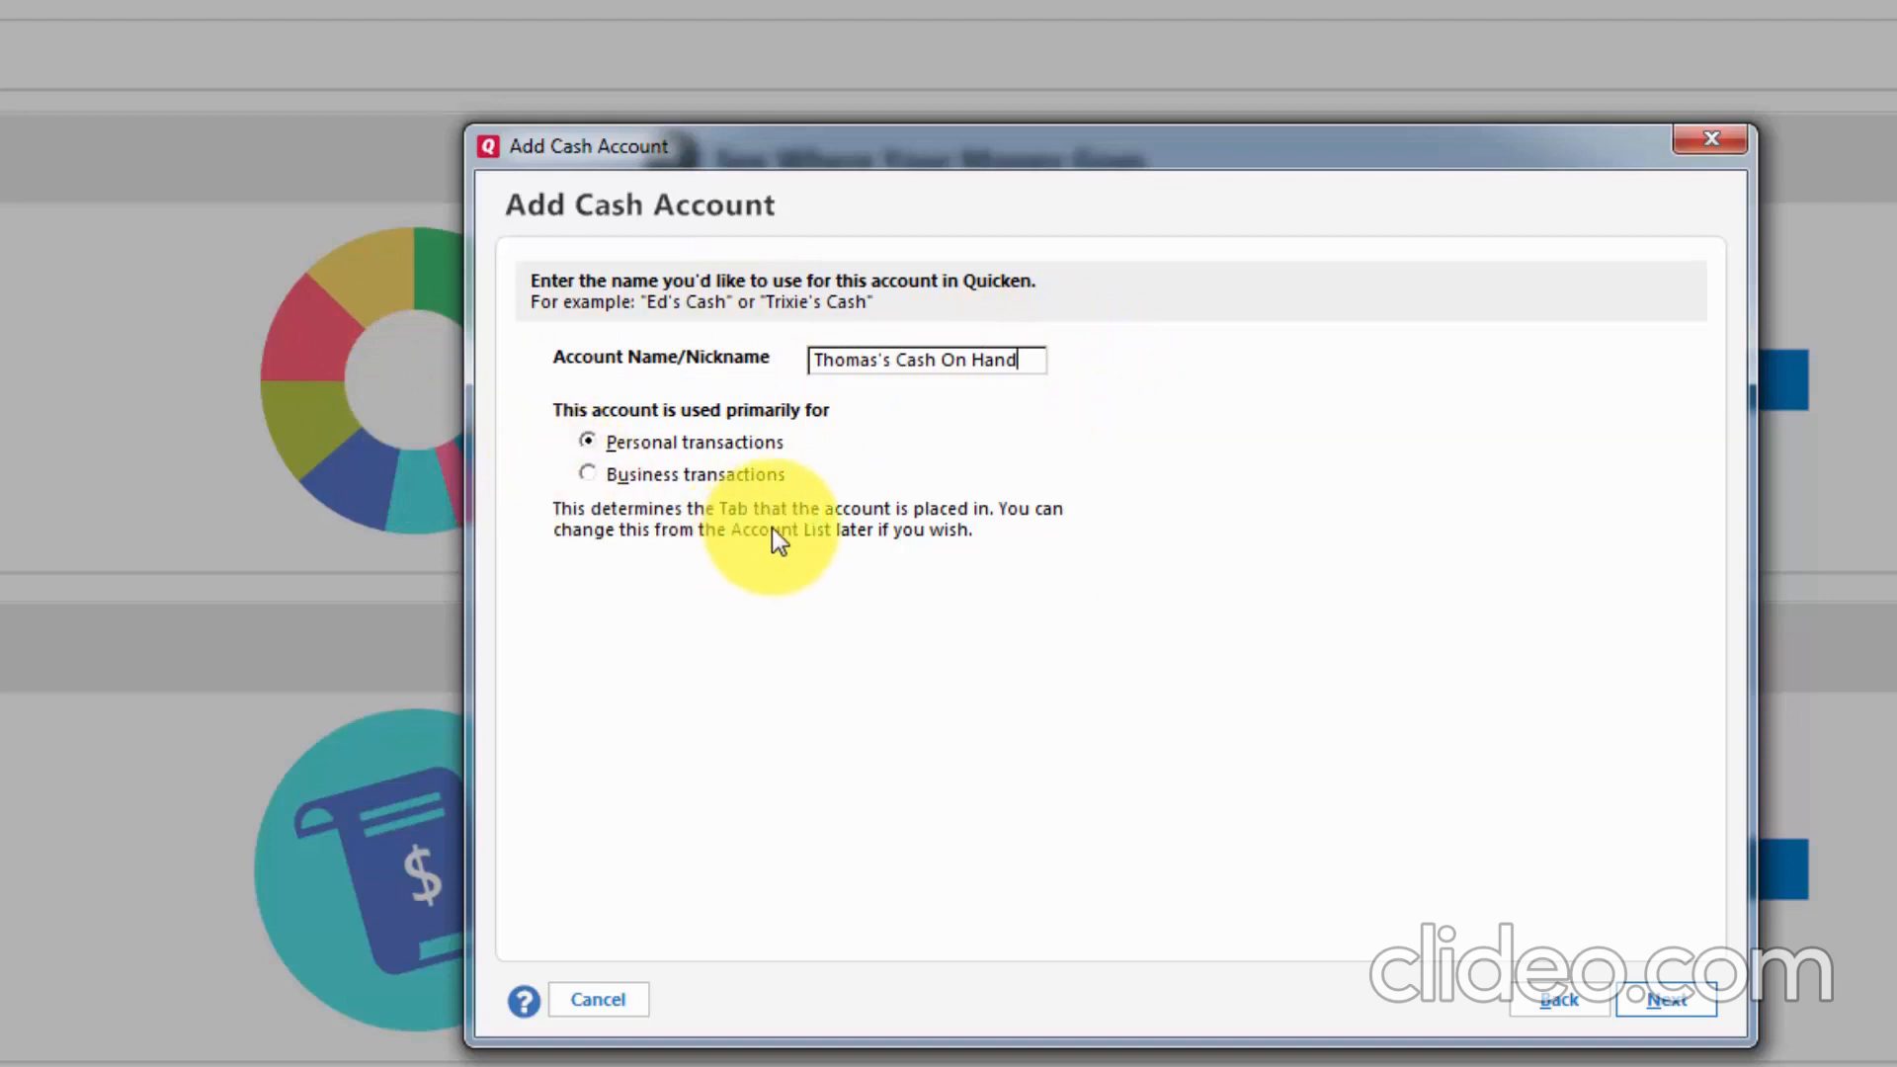
Mark the cash account for business transactions and create it with 136.00 as the amount of cash on hand.
click(584, 472)
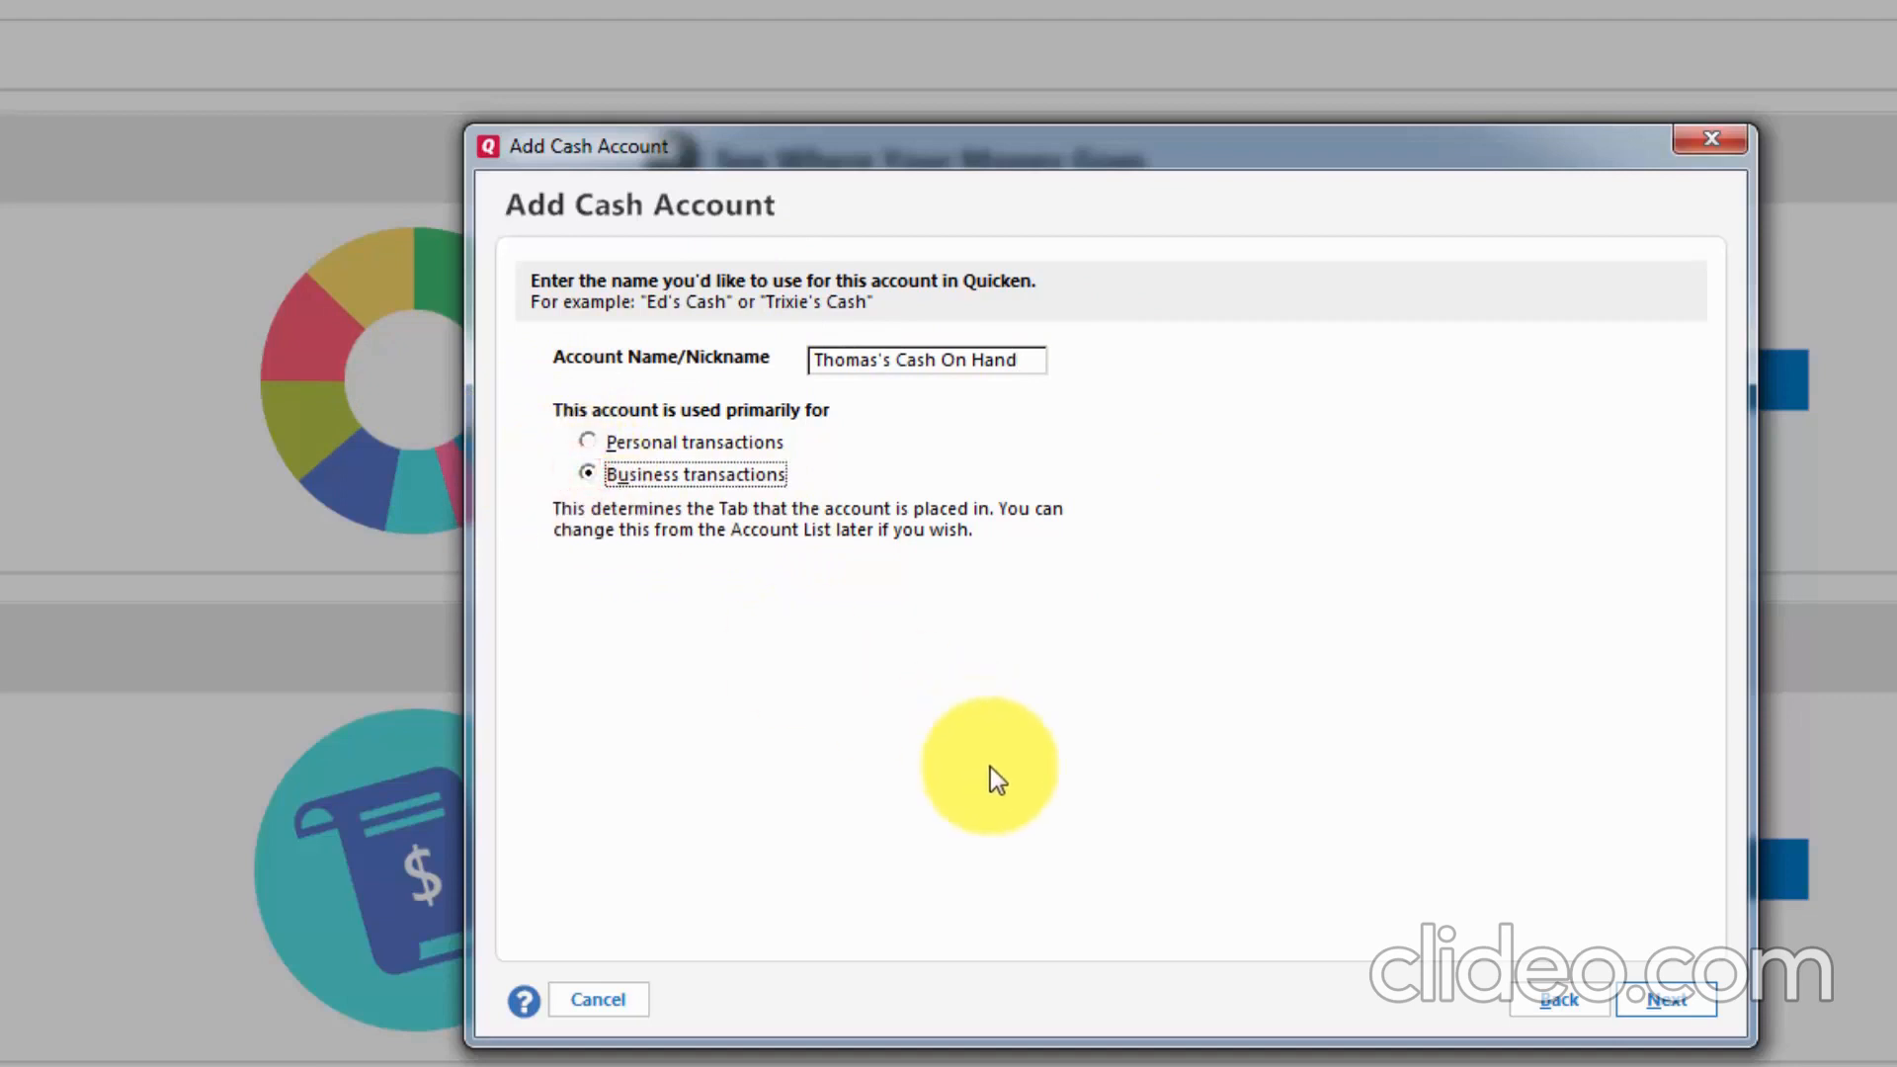
click(1660, 1003)
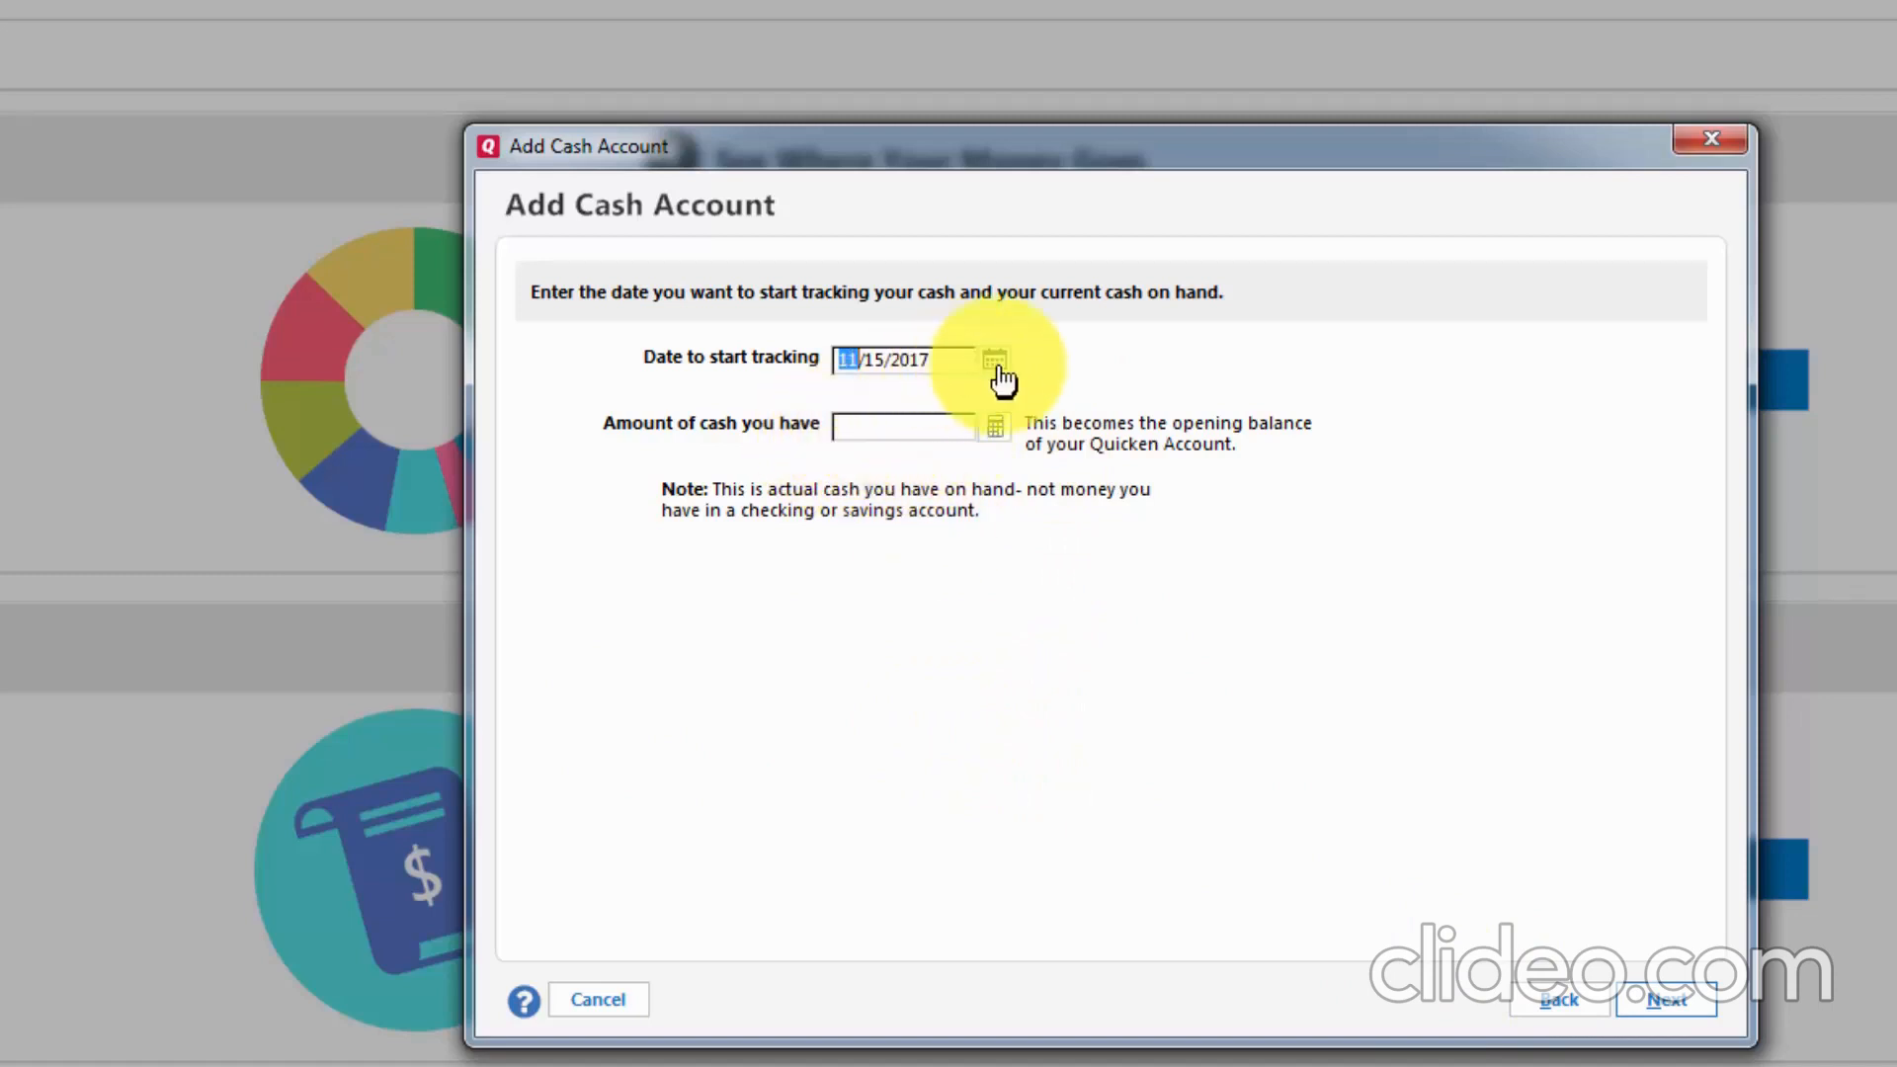
click(894, 426)
text(136.00)
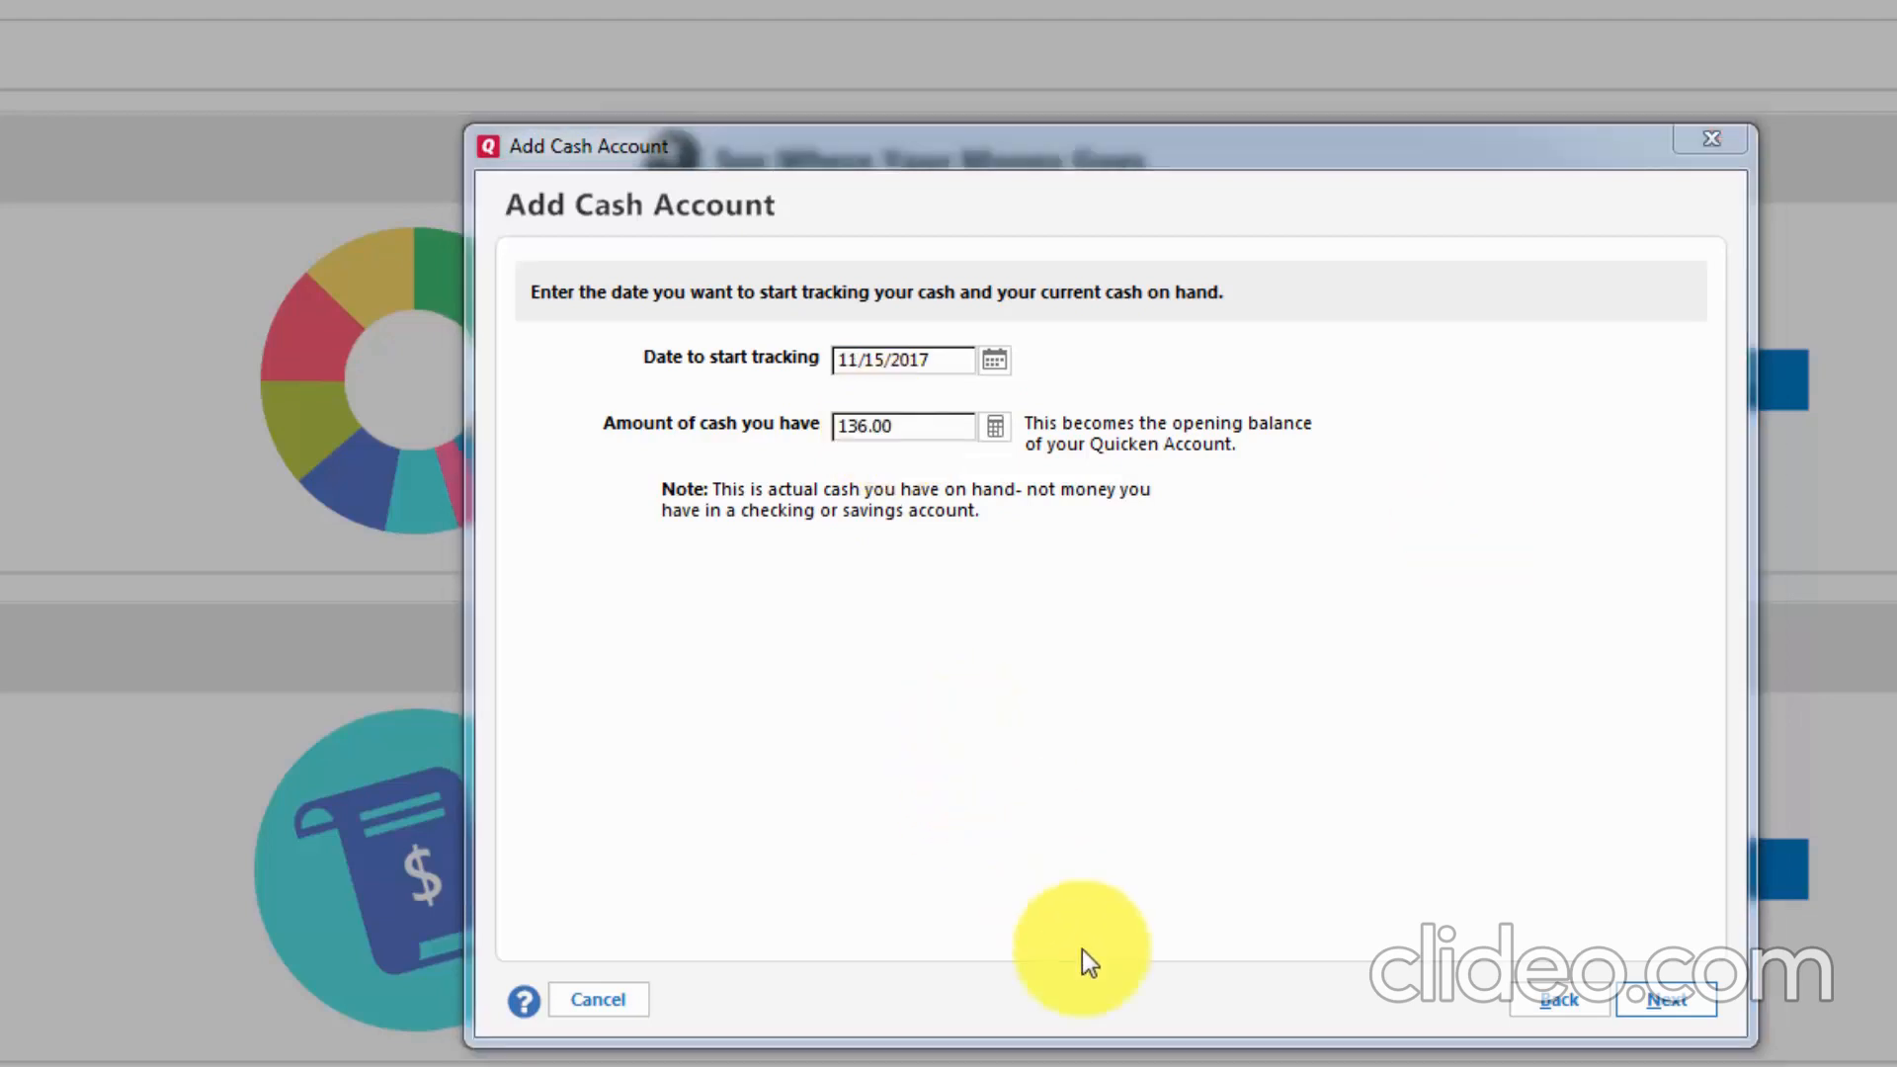
click(1651, 1003)
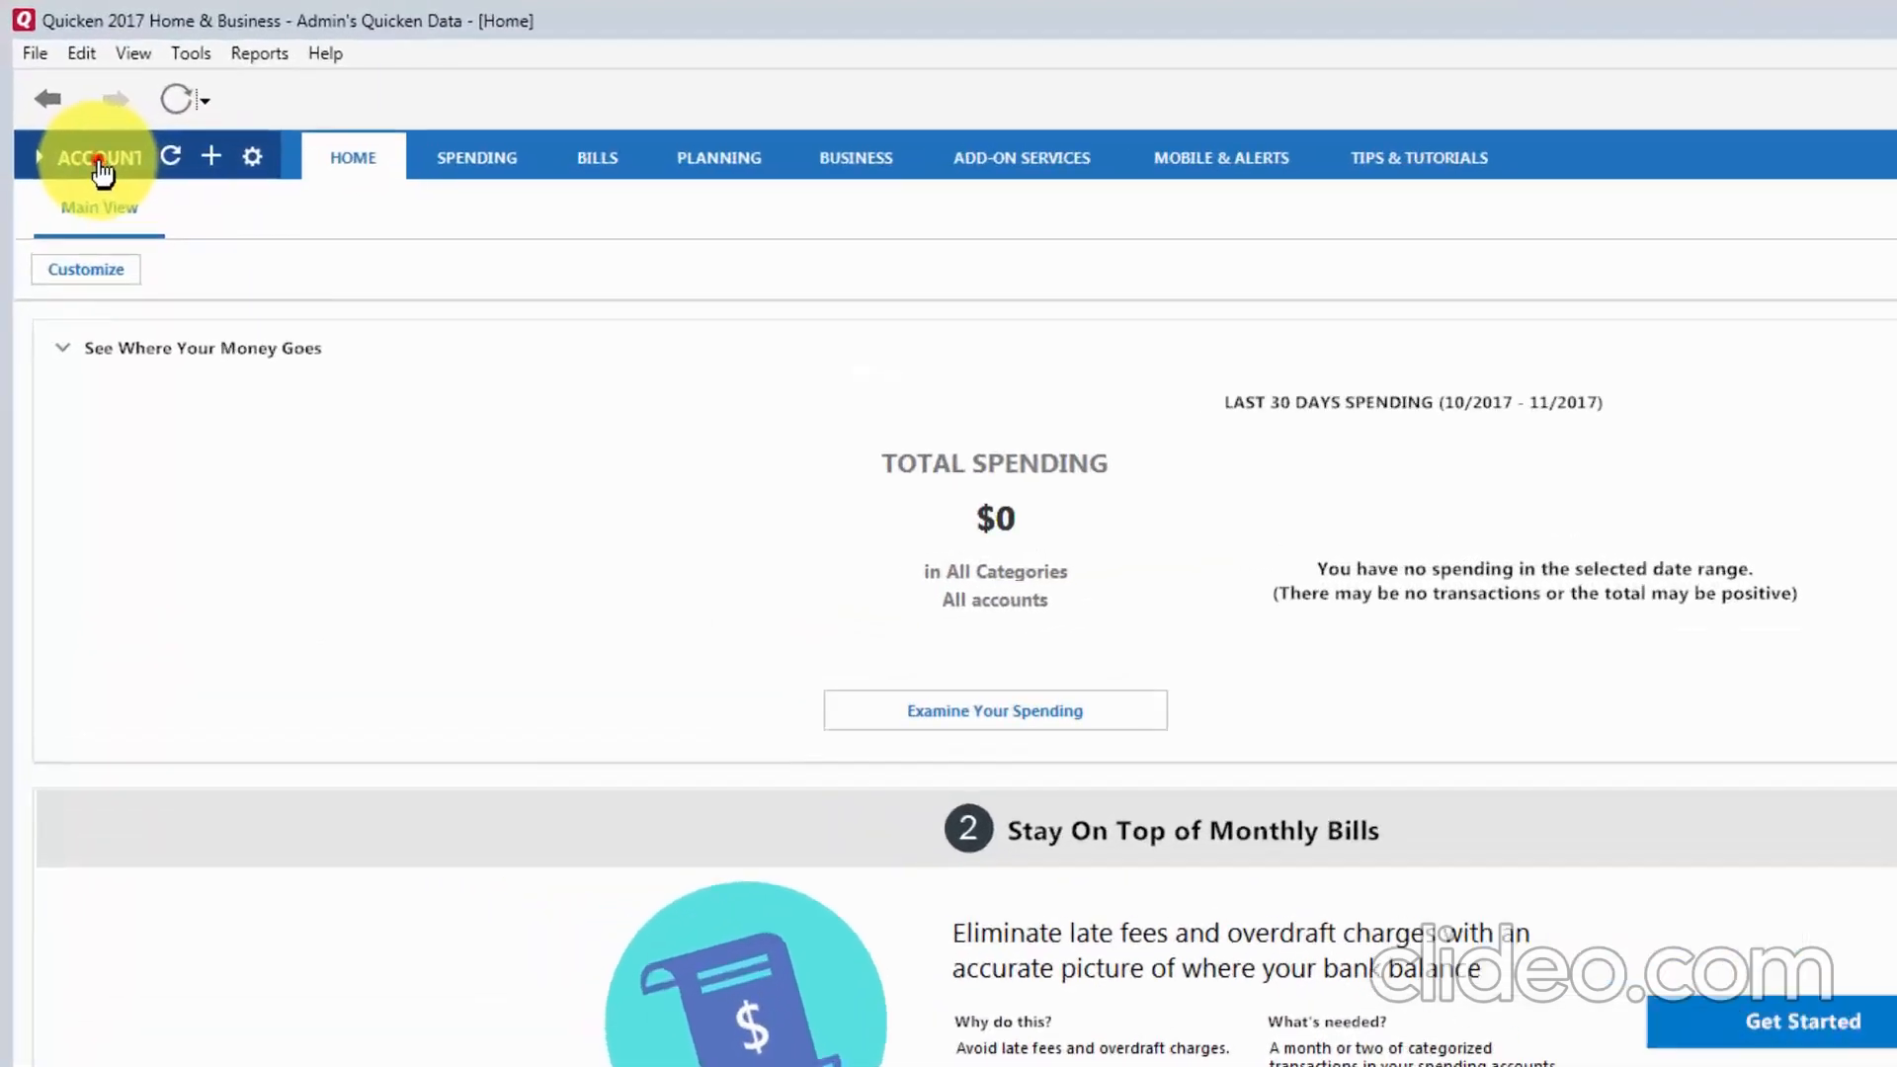
Open the new cash account's register and save the Opening Balance date as 11/5/2017, authorizing the change with the transaction password.
click(70, 116)
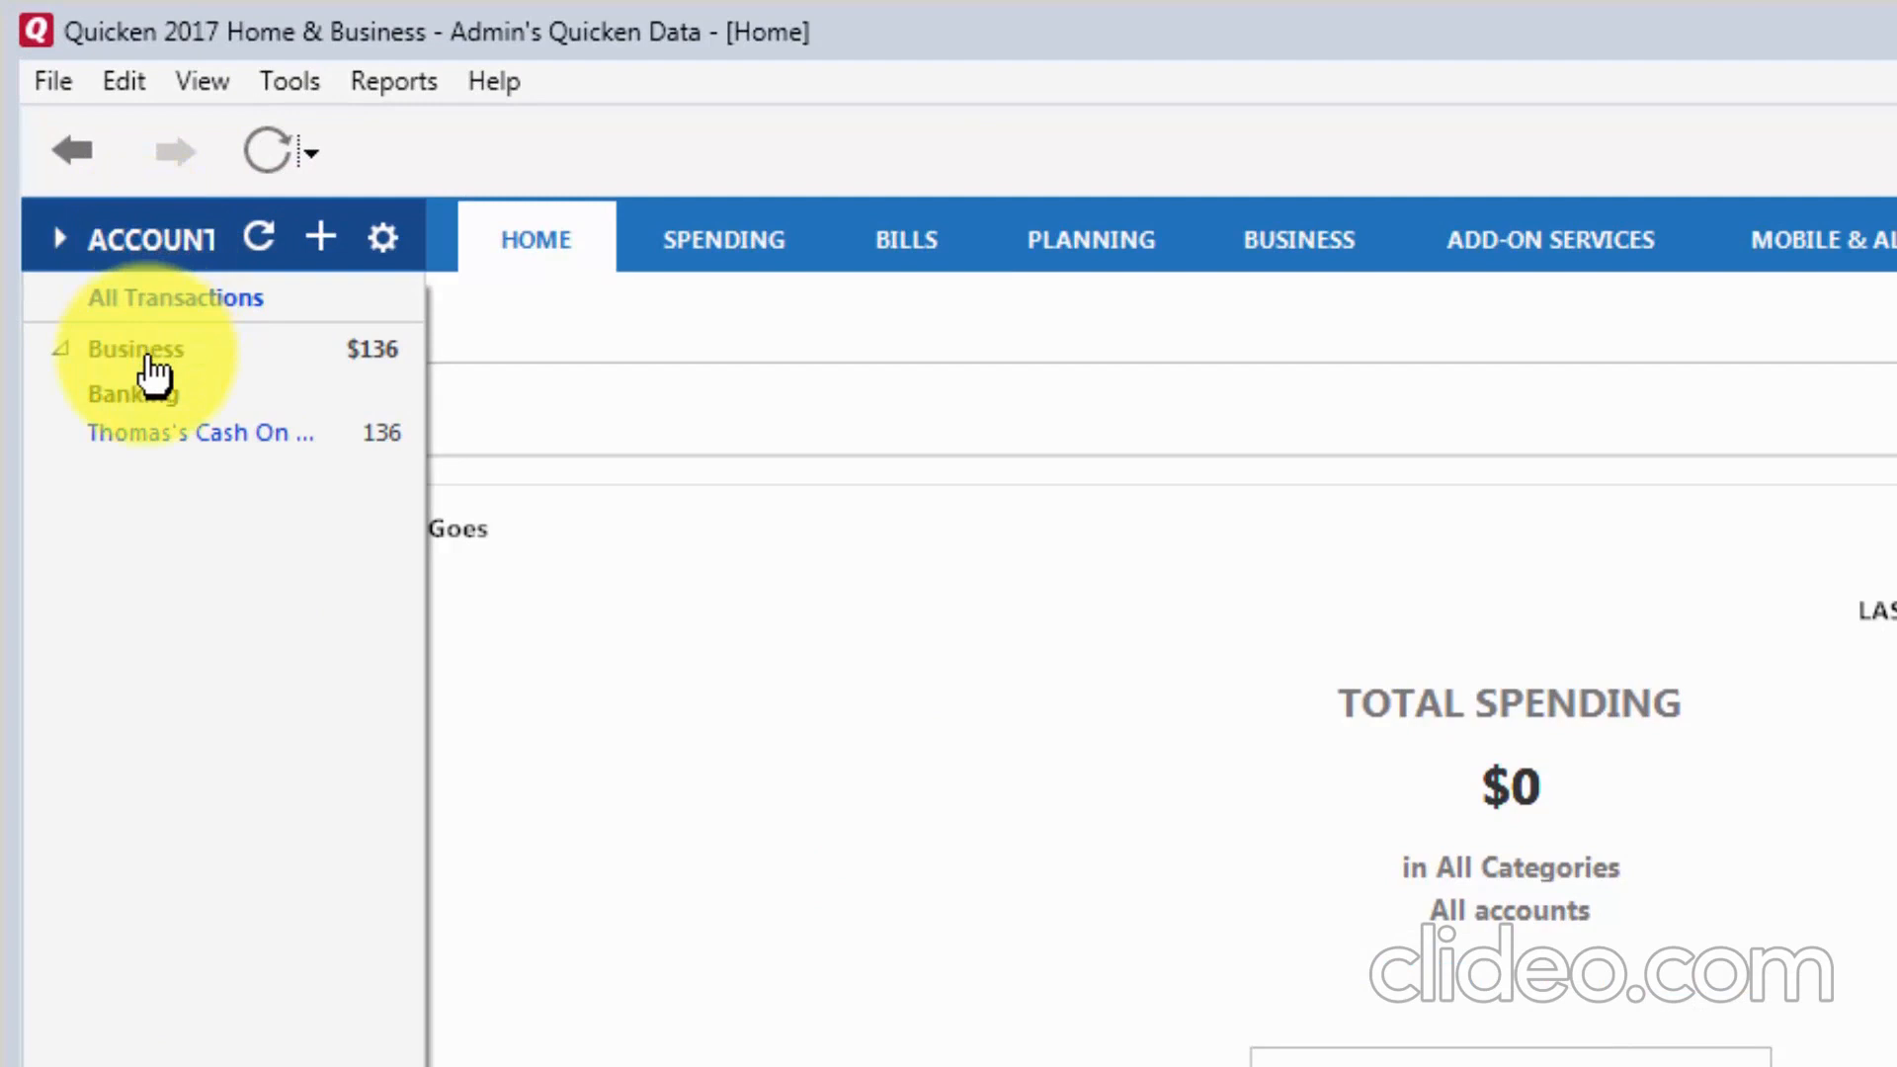
click(228, 437)
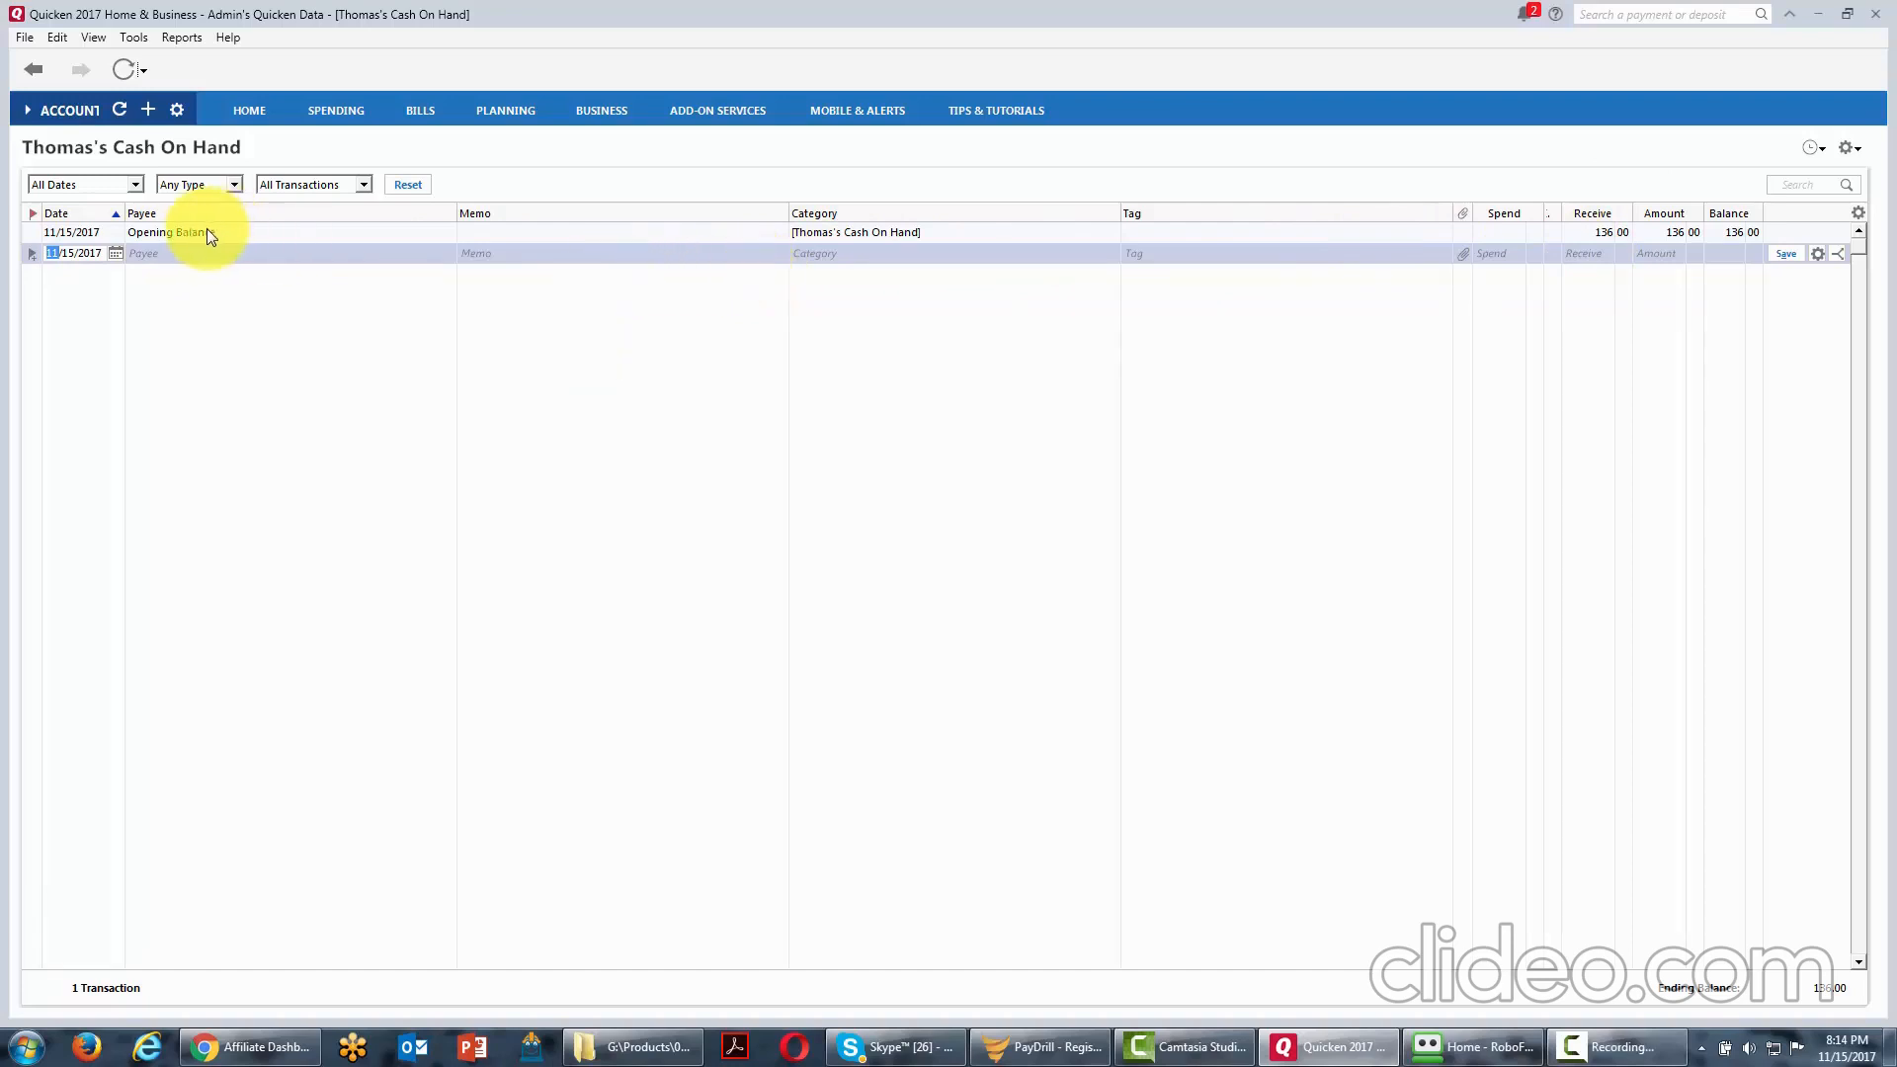
click(176, 236)
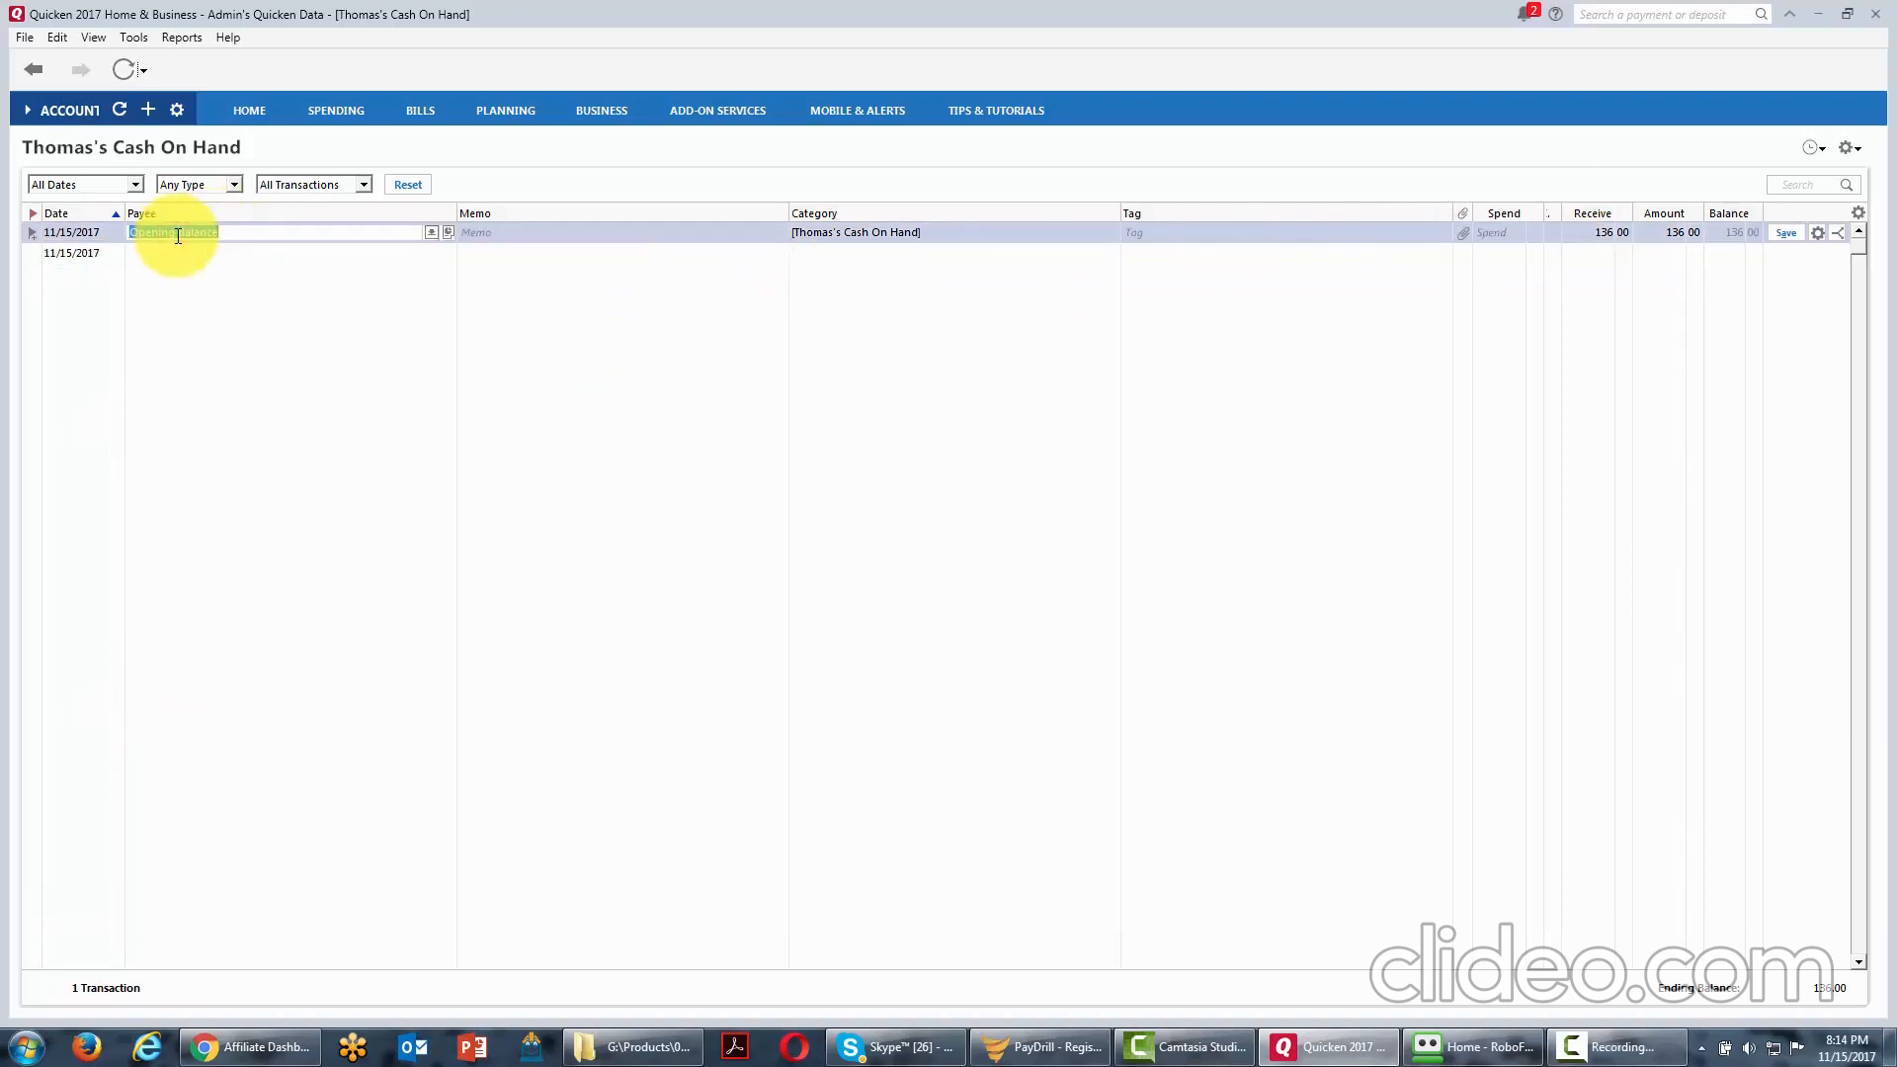
click(102, 233)
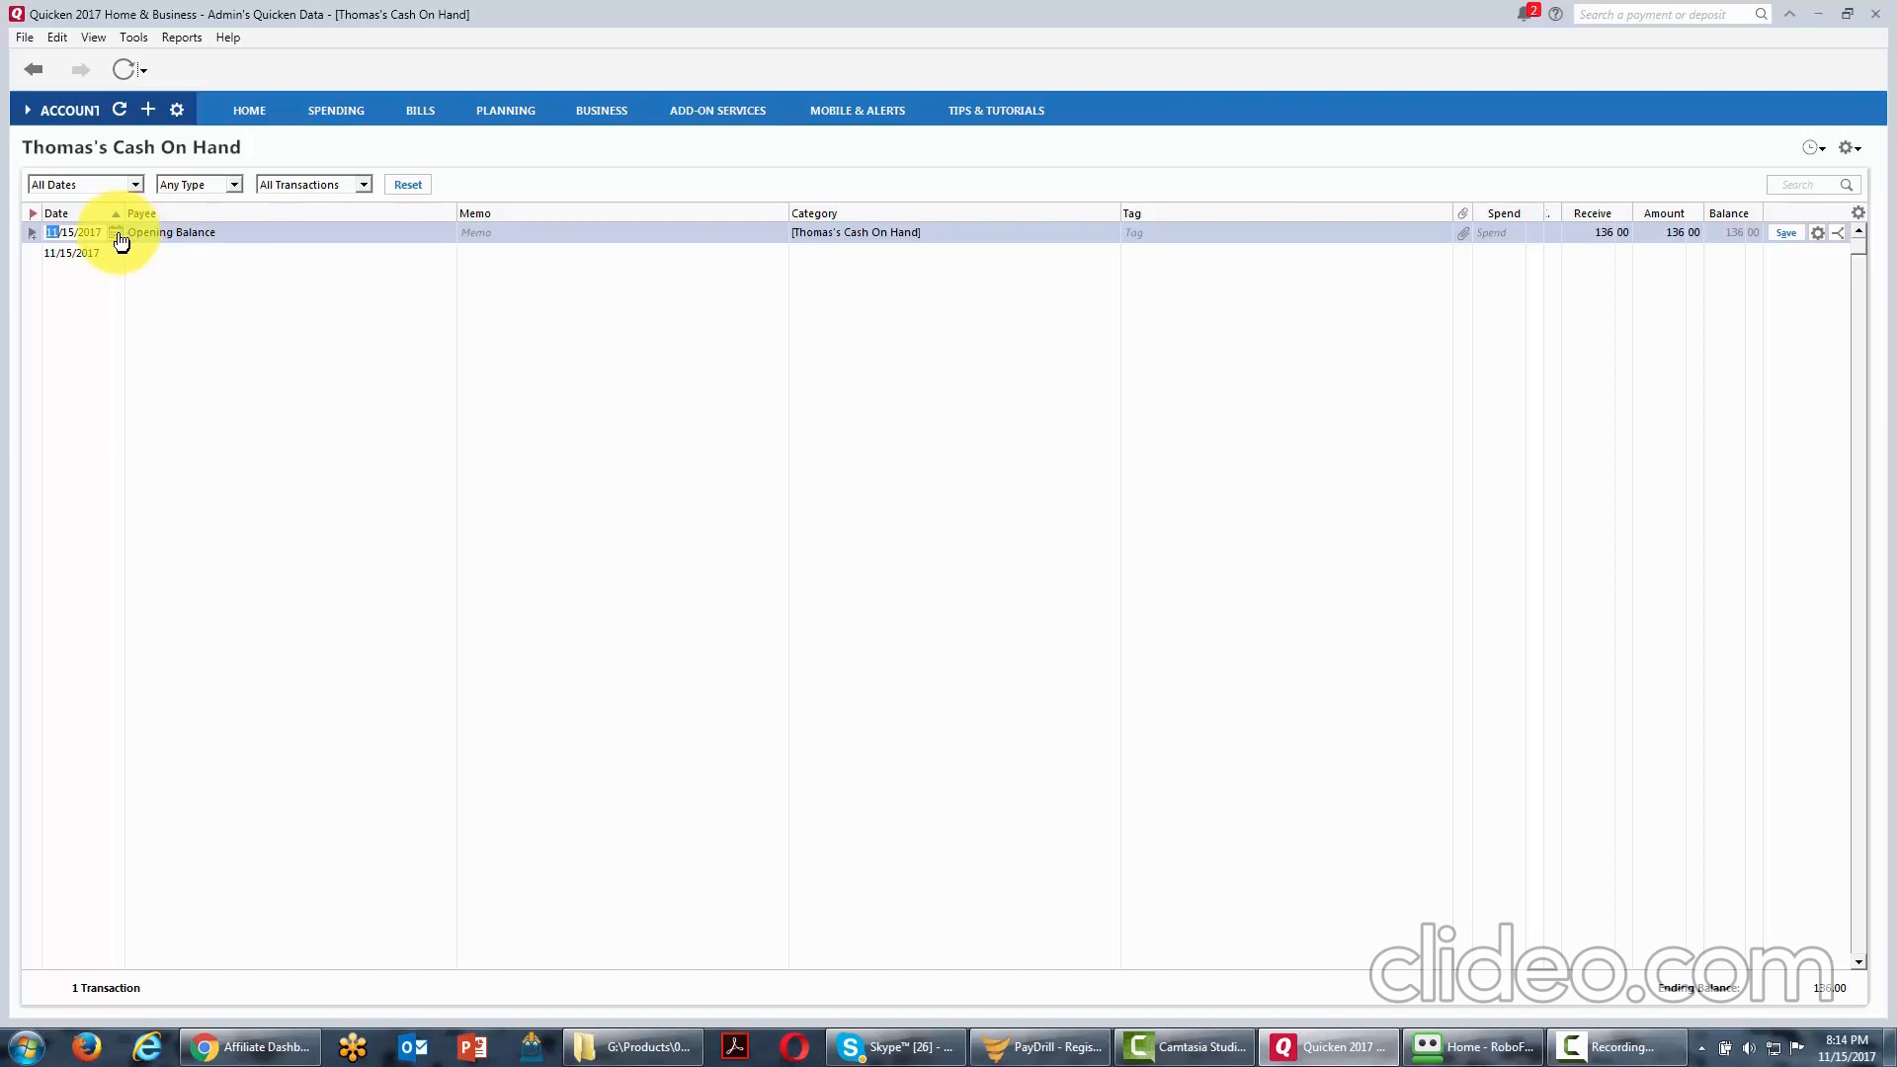
click(63, 233)
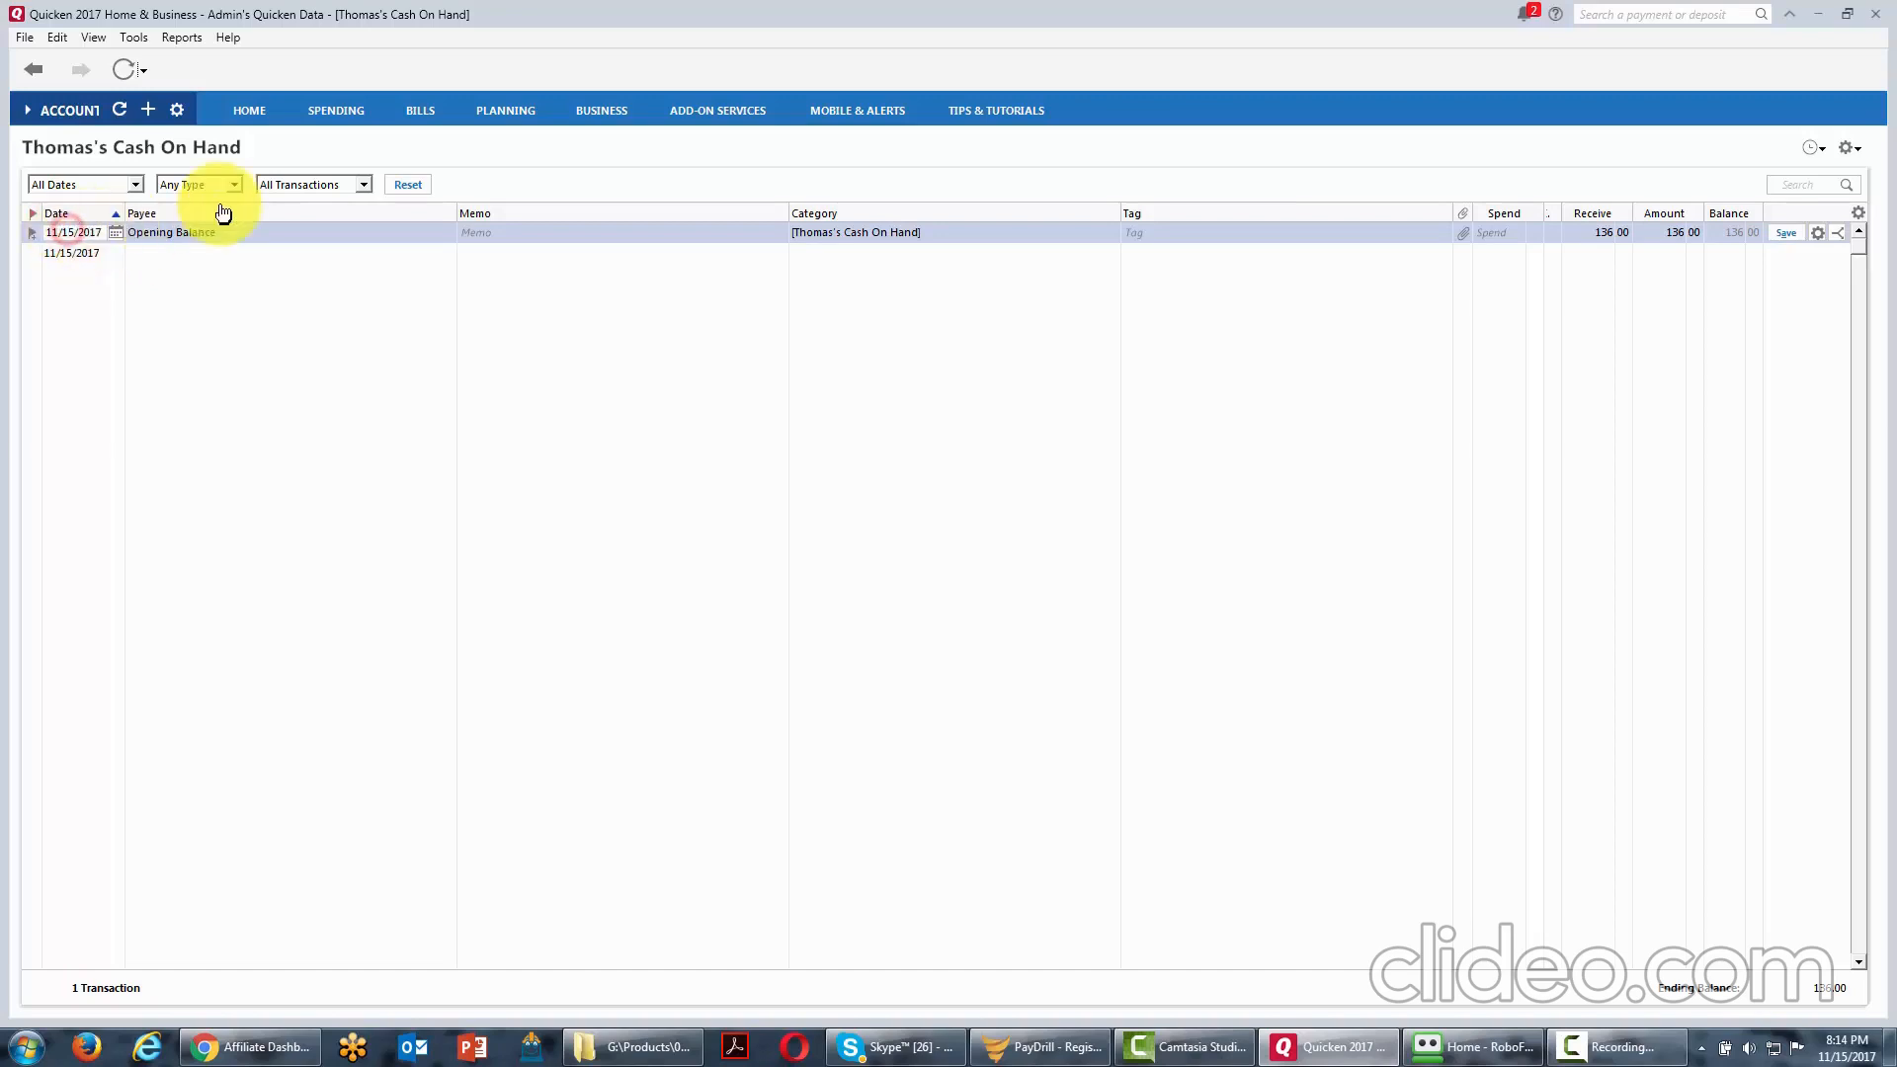
key(BackSpace)
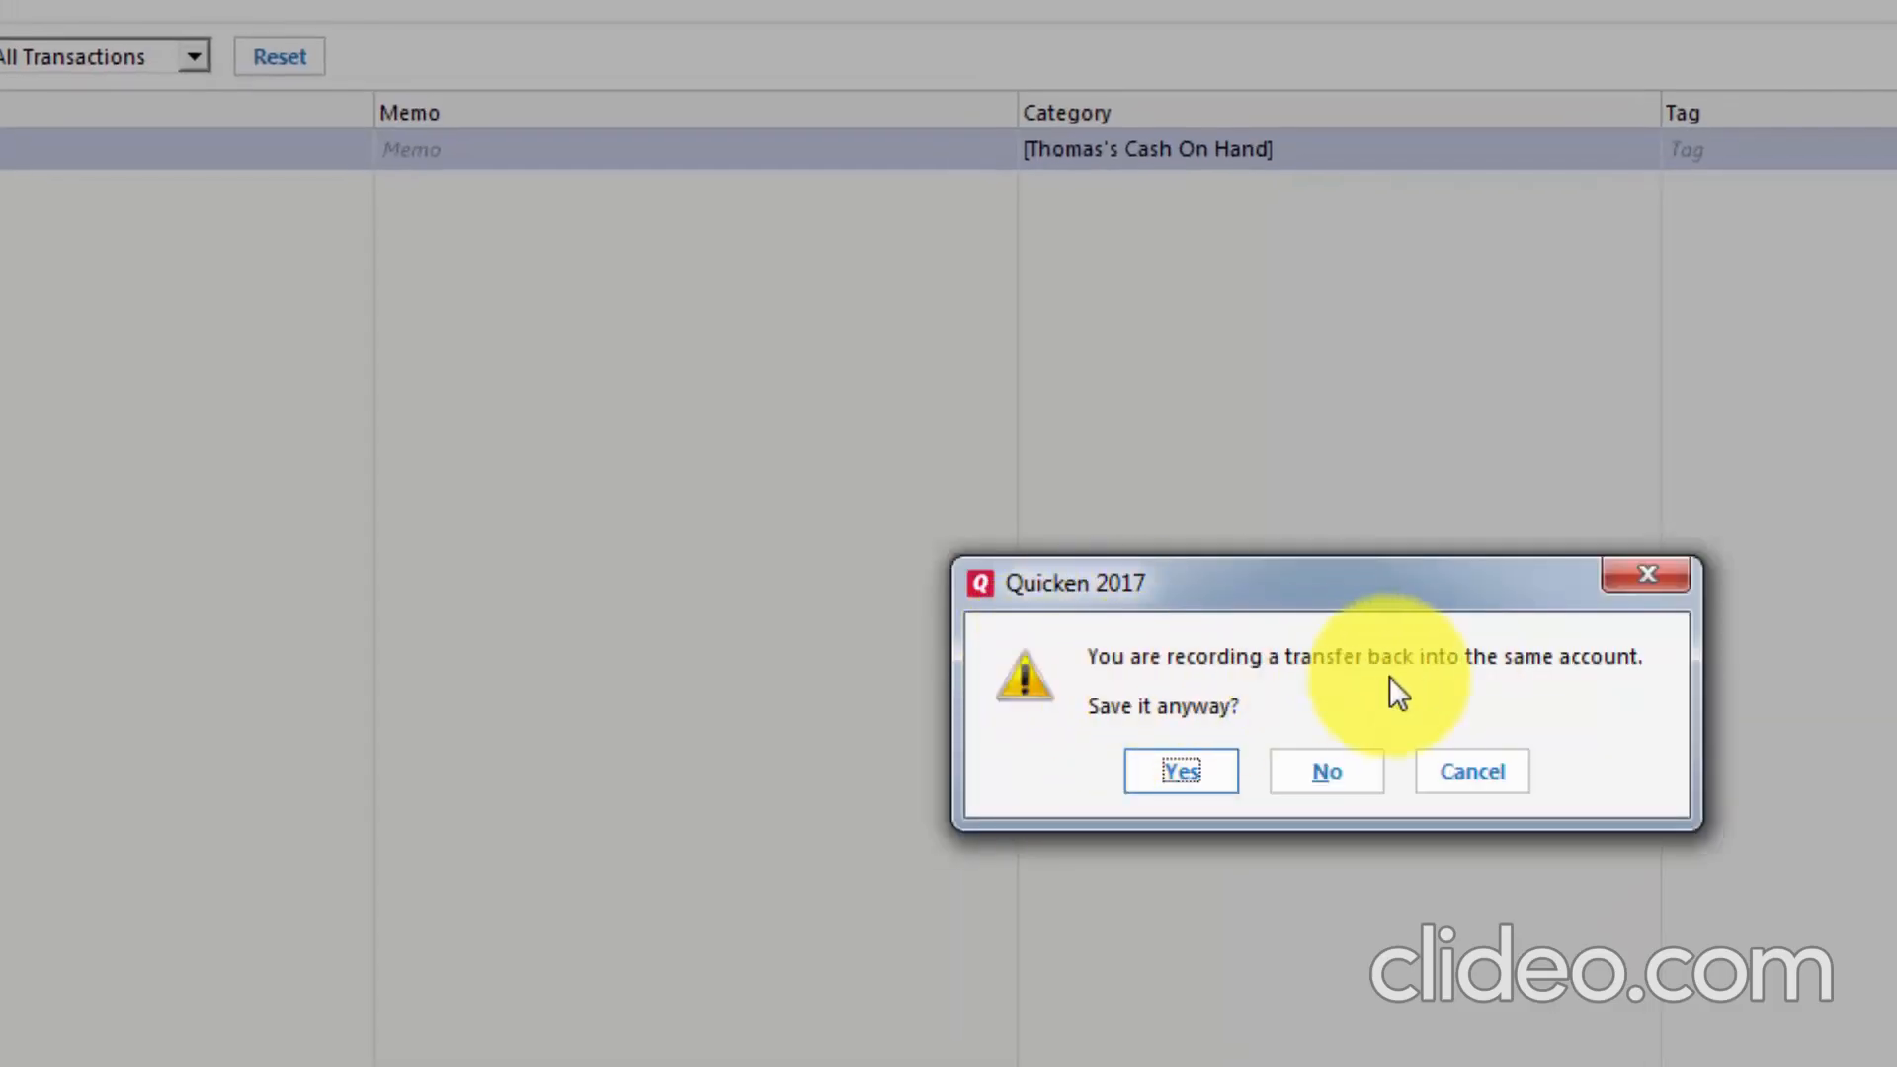
click(1163, 780)
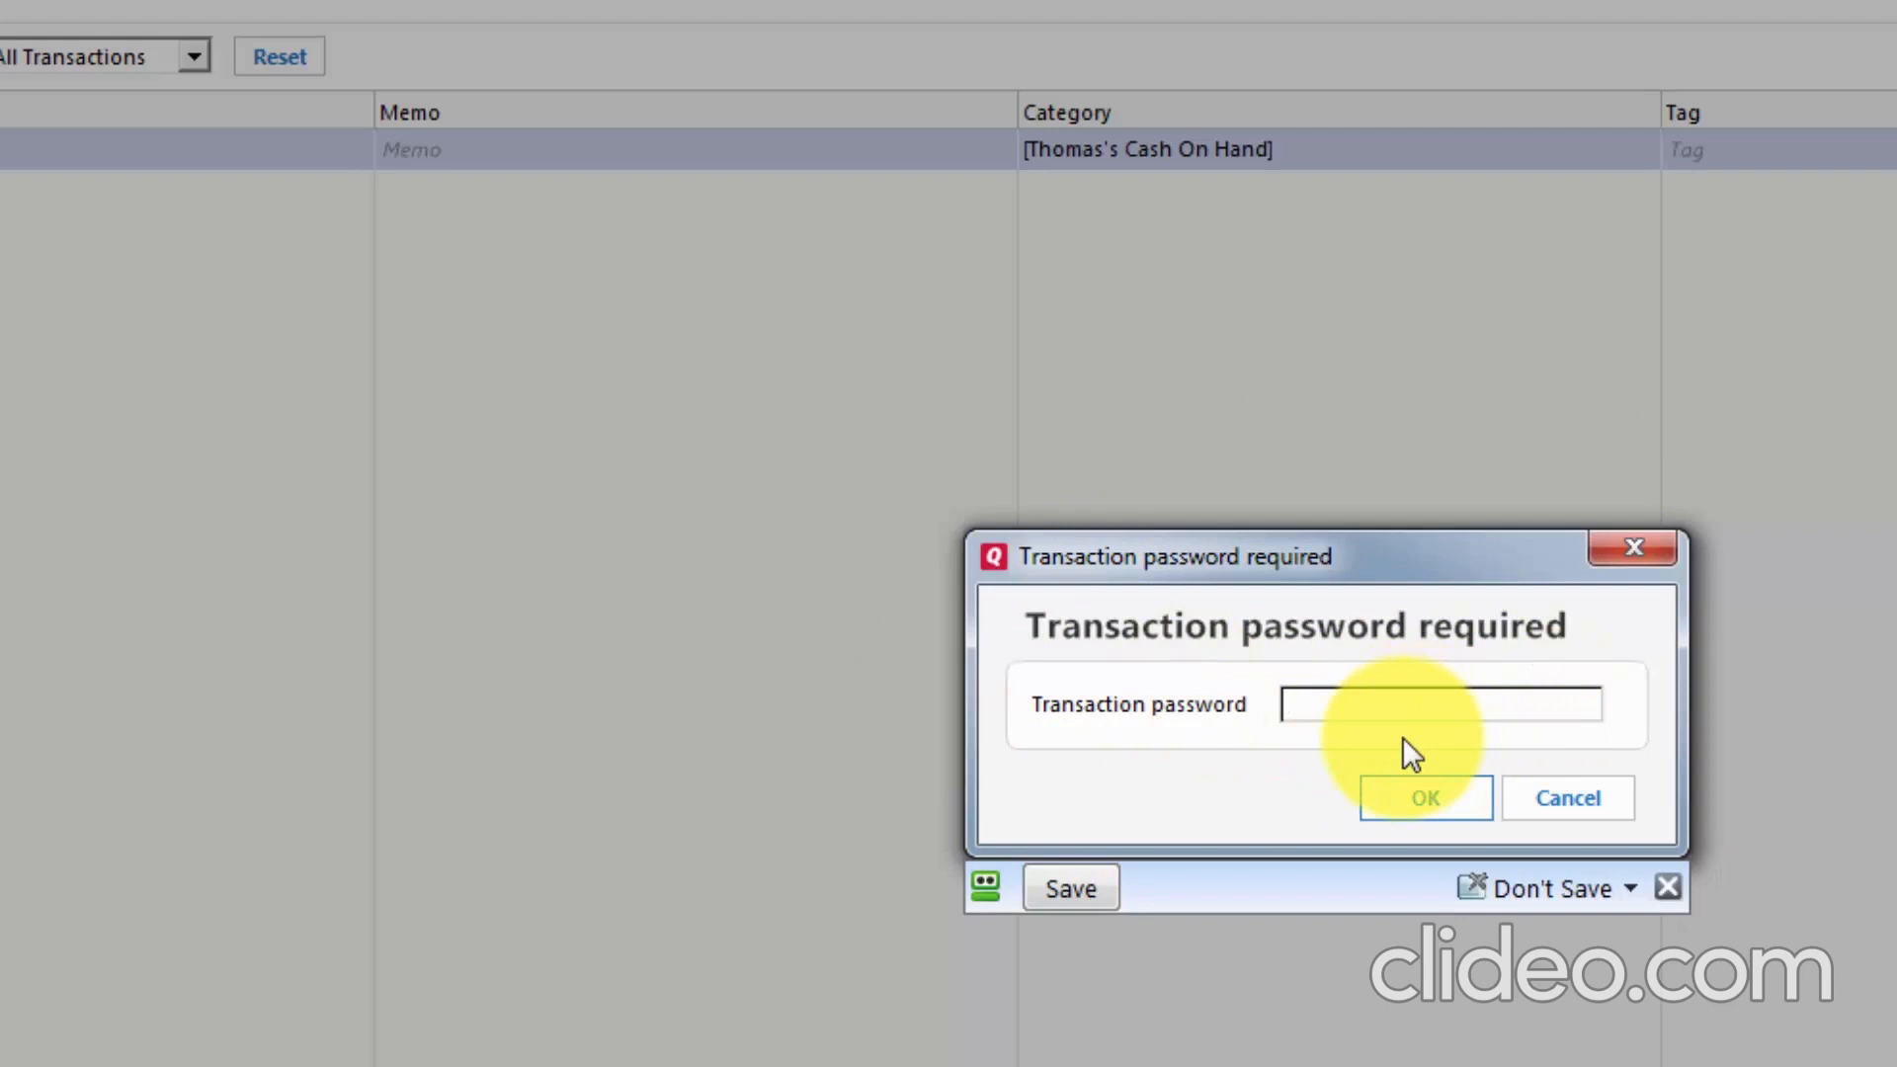
key(ctrl+v)
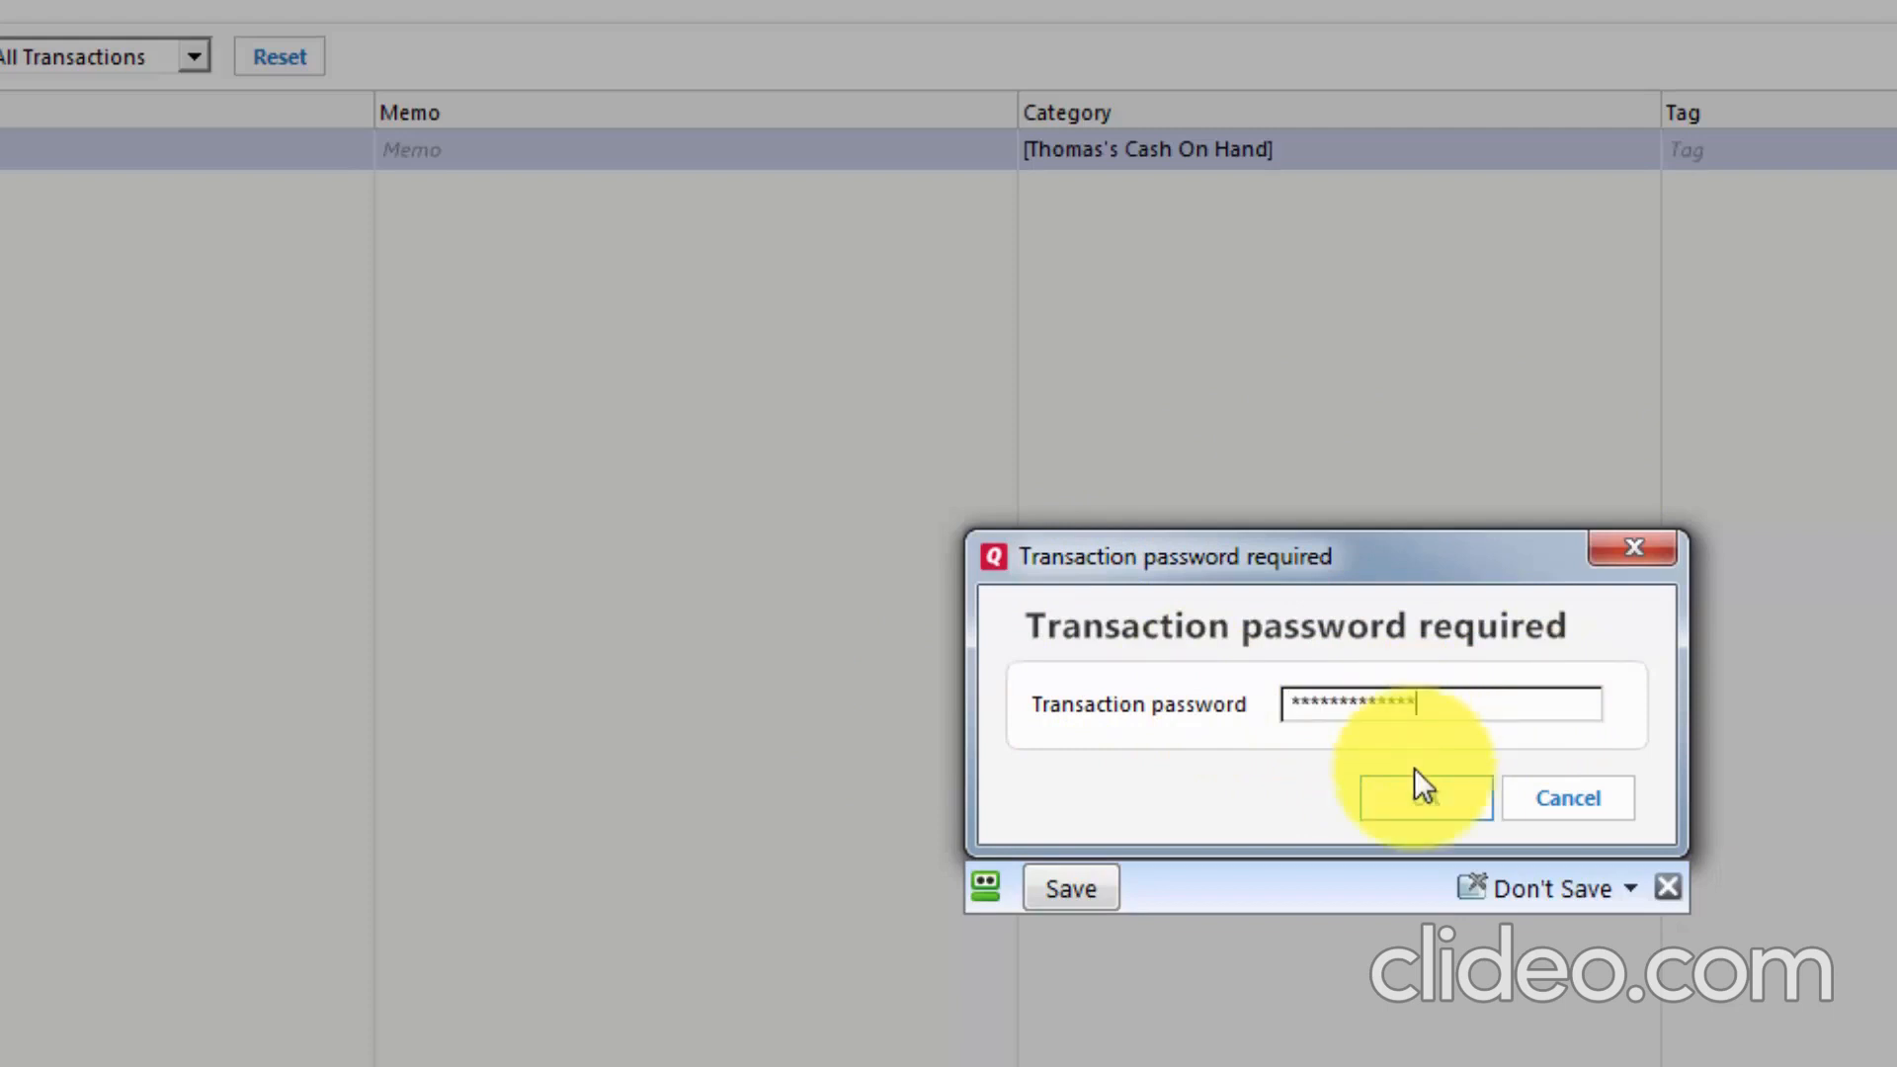
click(1415, 800)
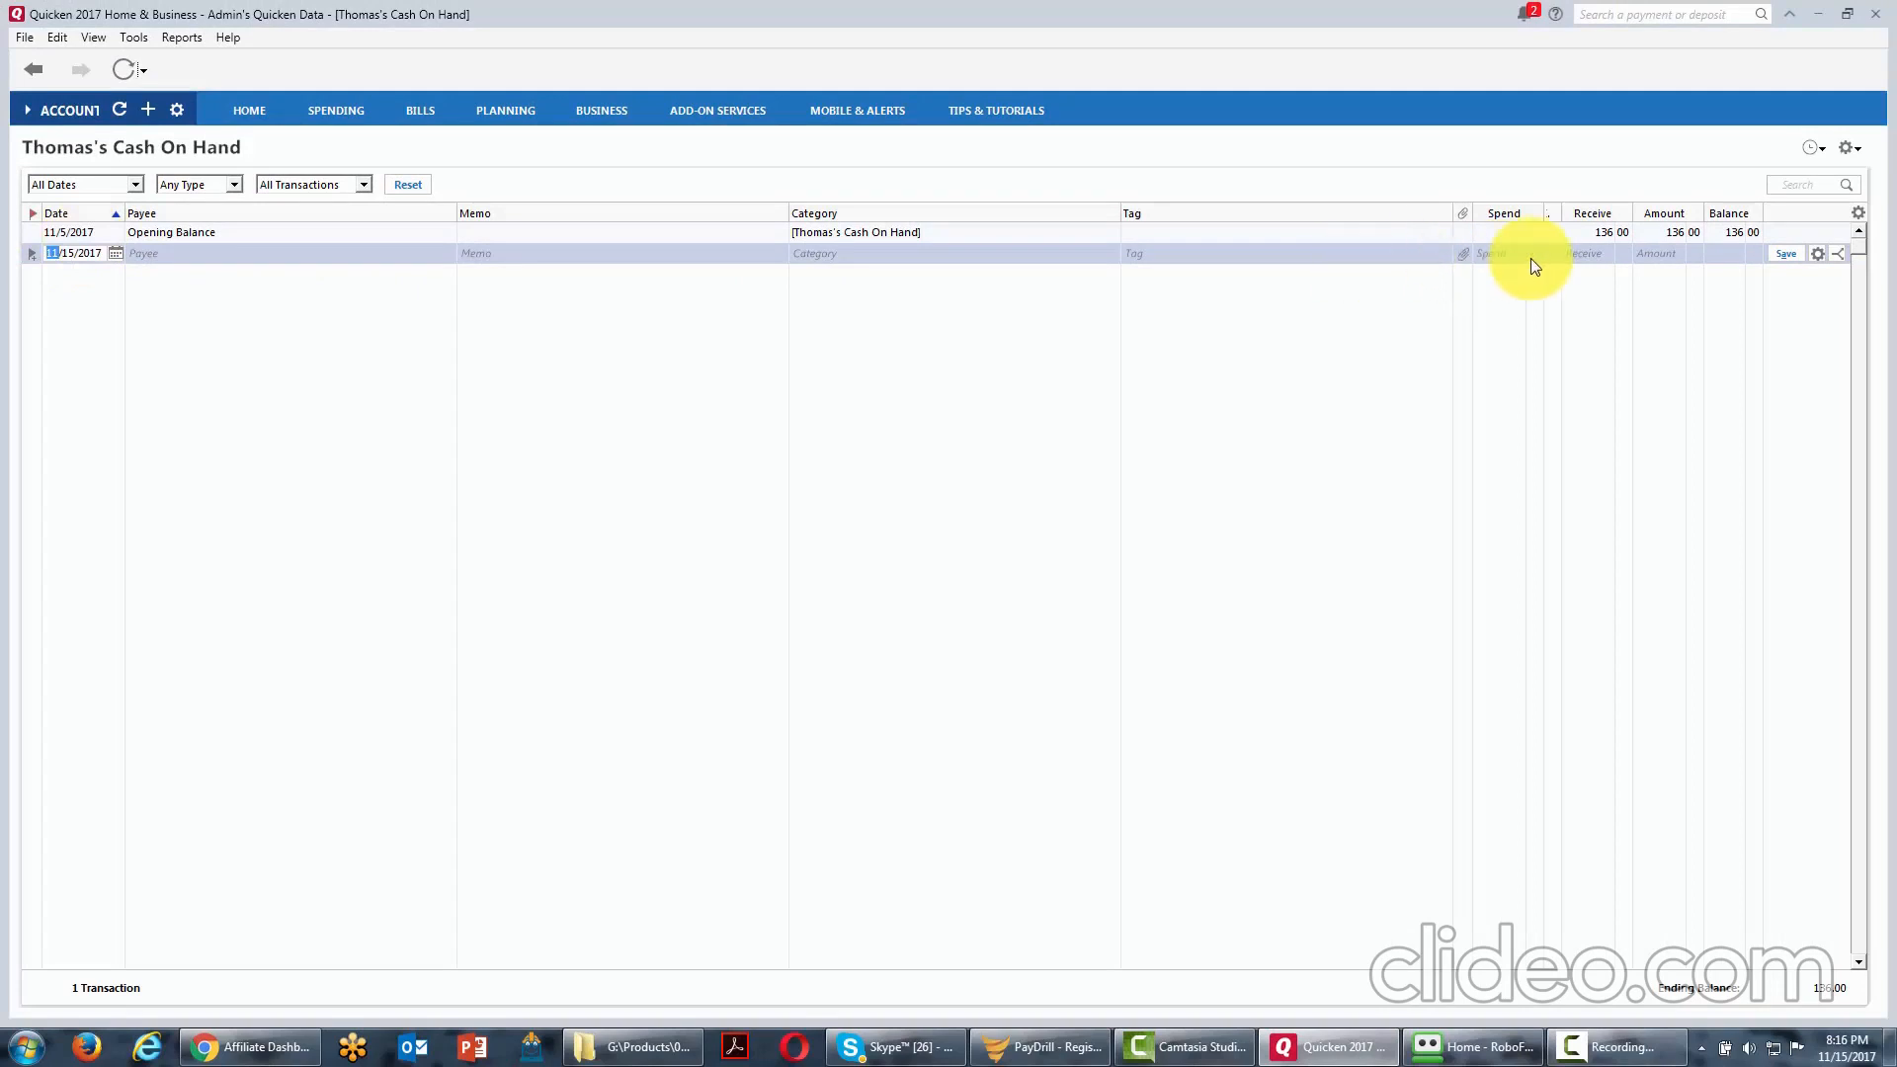
Set the Opening Balance received amount to 146.00 and save it, accepting the same-account transfer and entering the transaction password.
click(1605, 234)
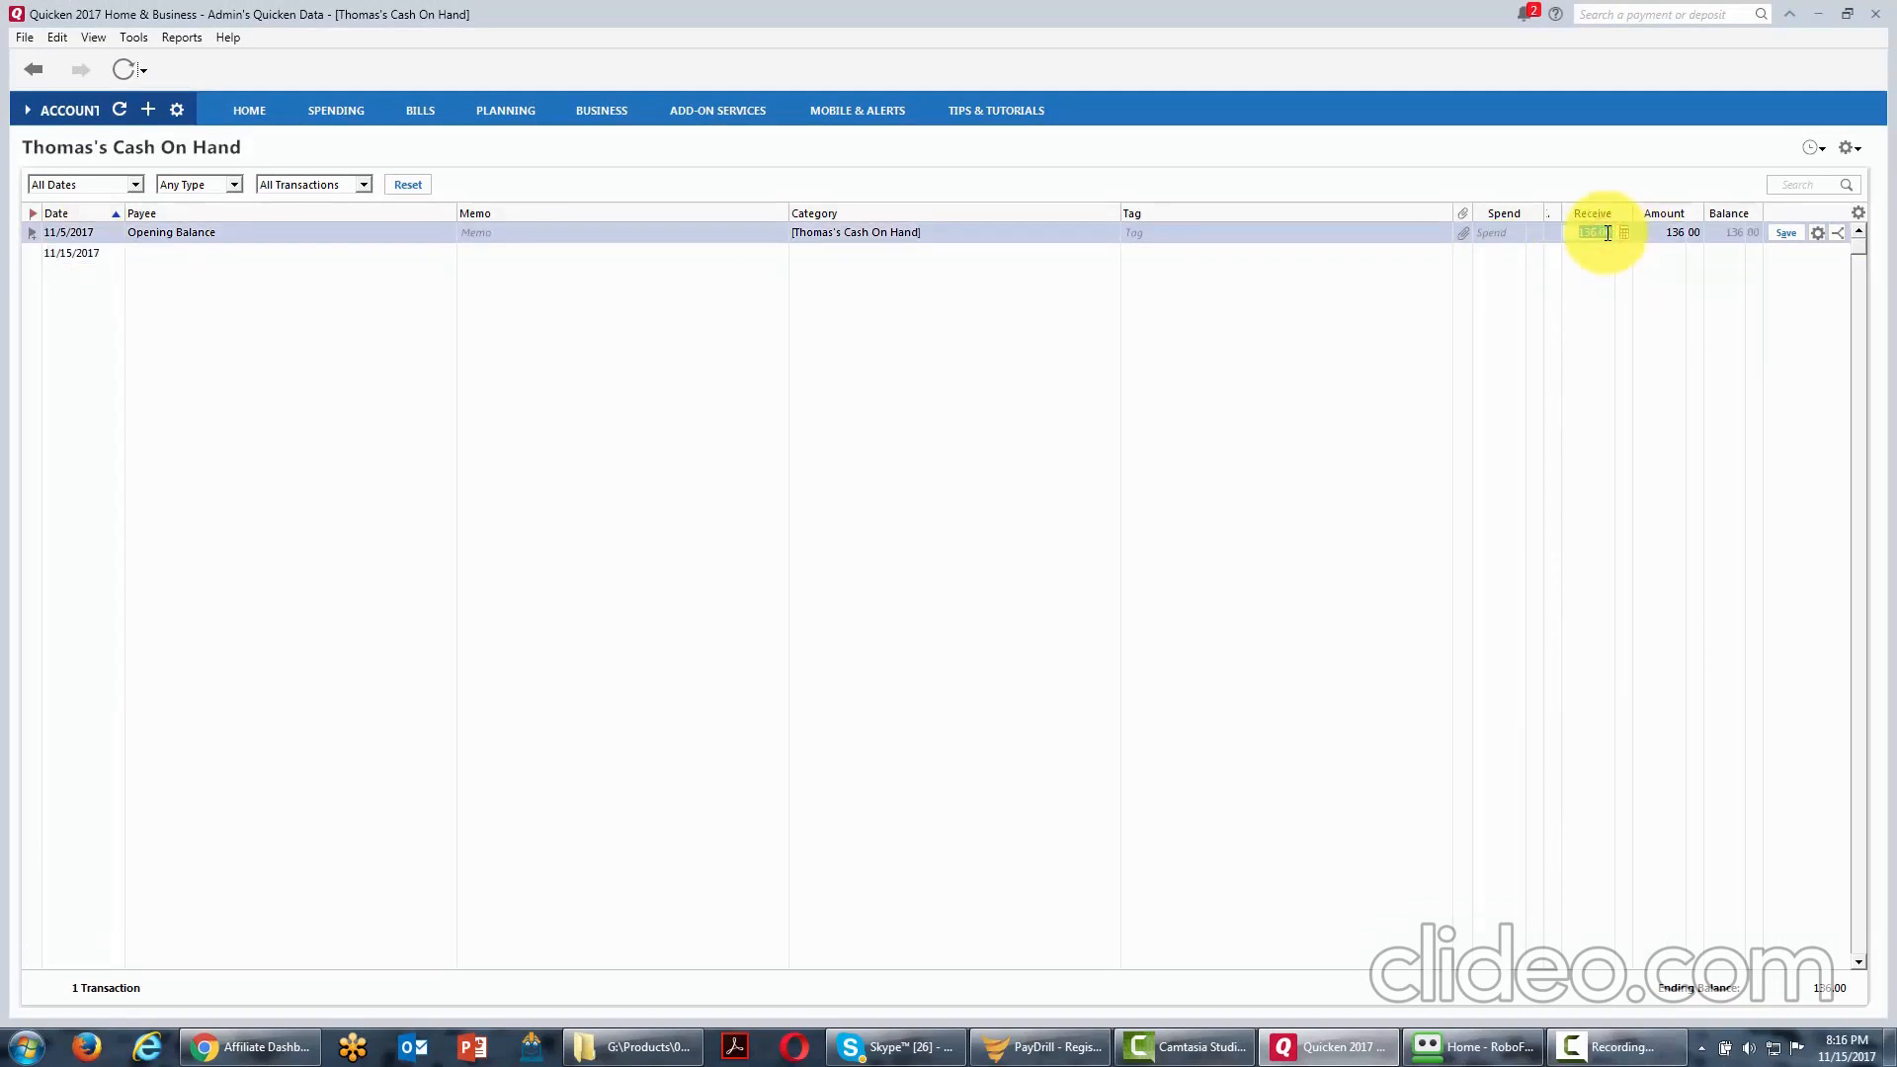
click(1589, 231)
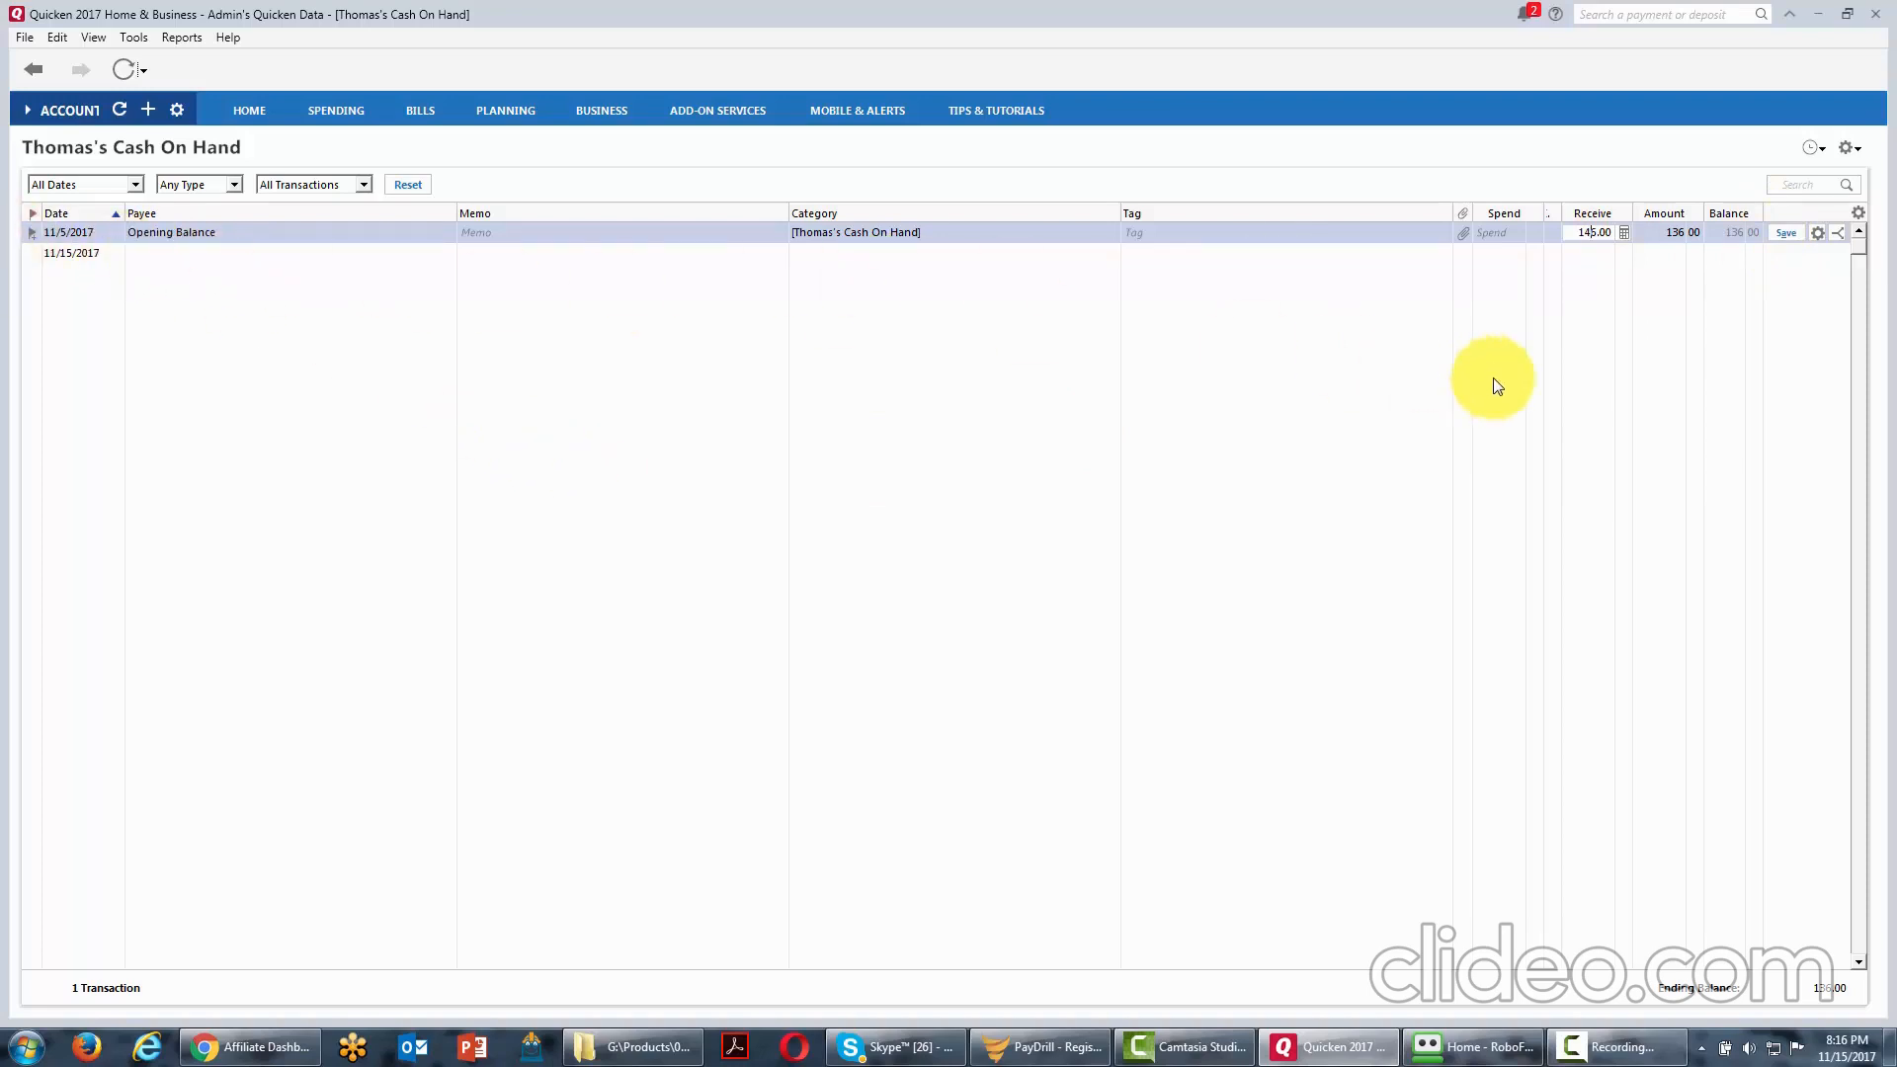
click(1787, 238)
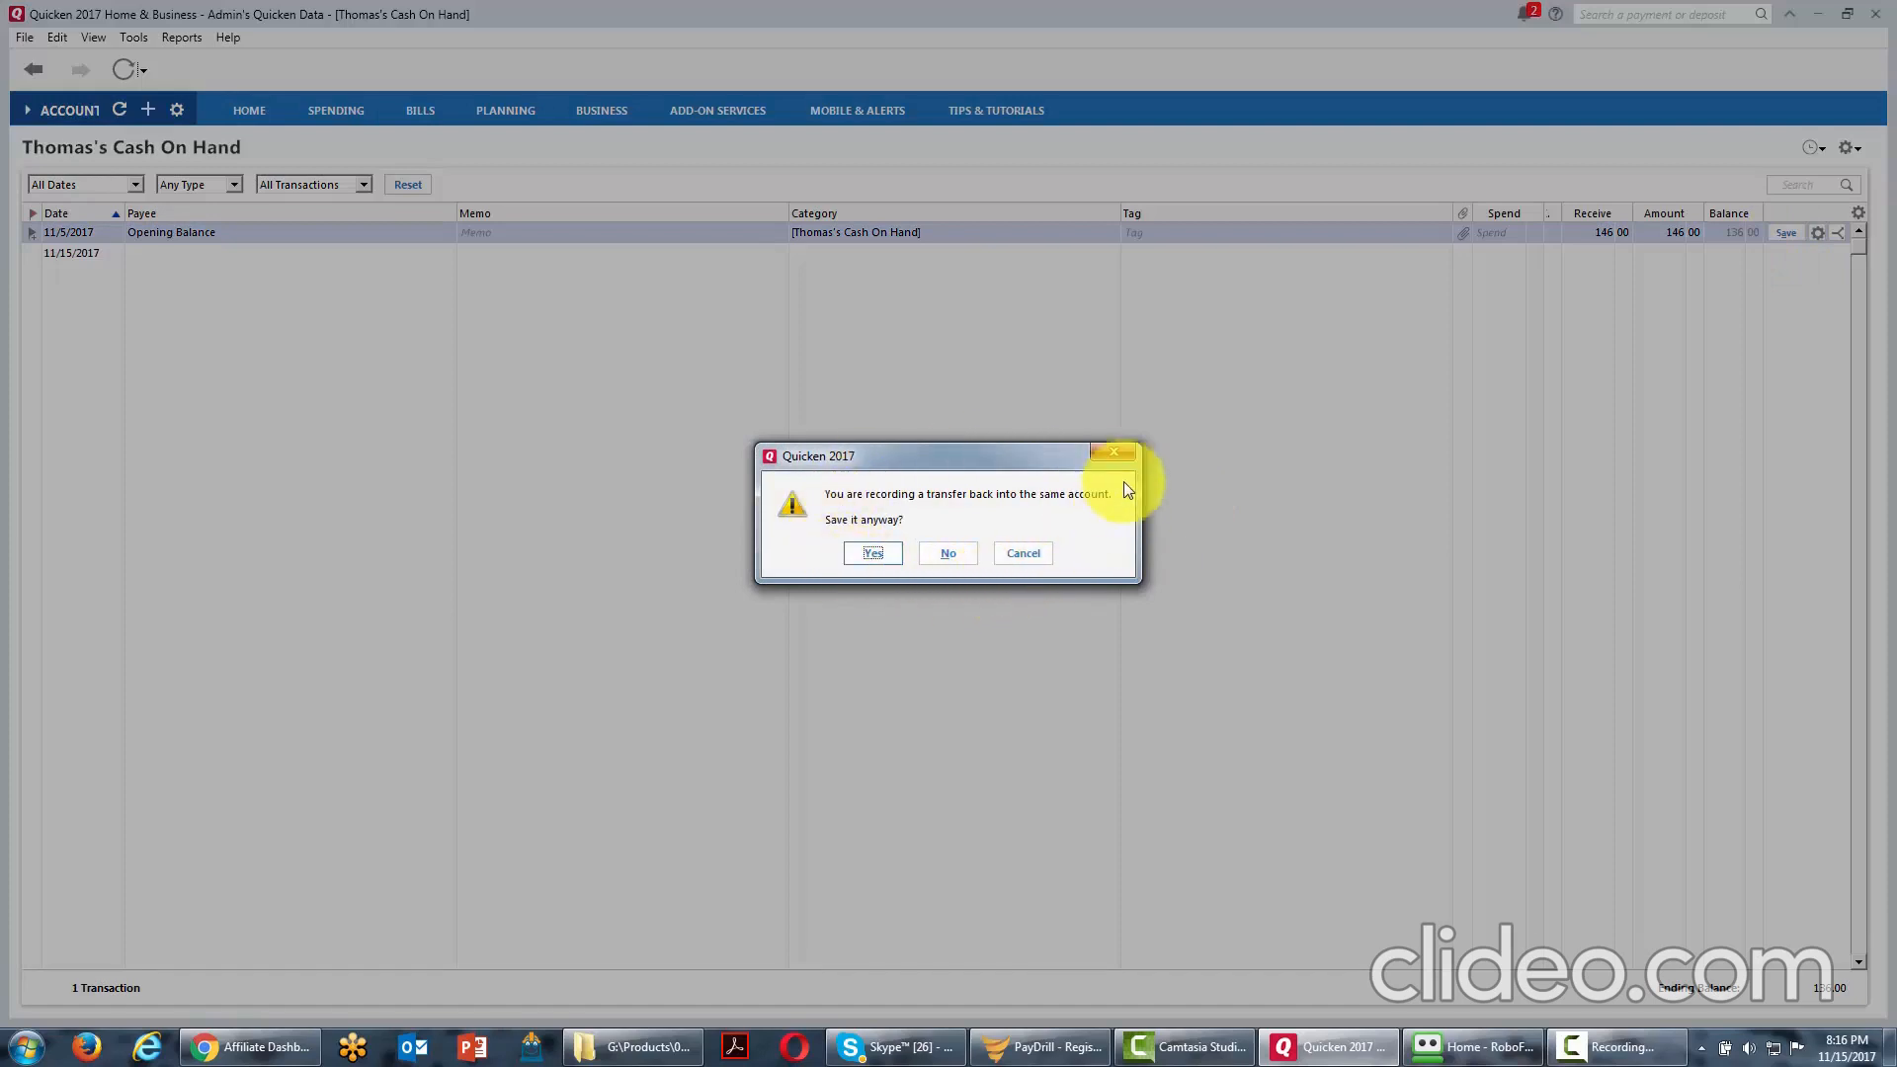
click(867, 557)
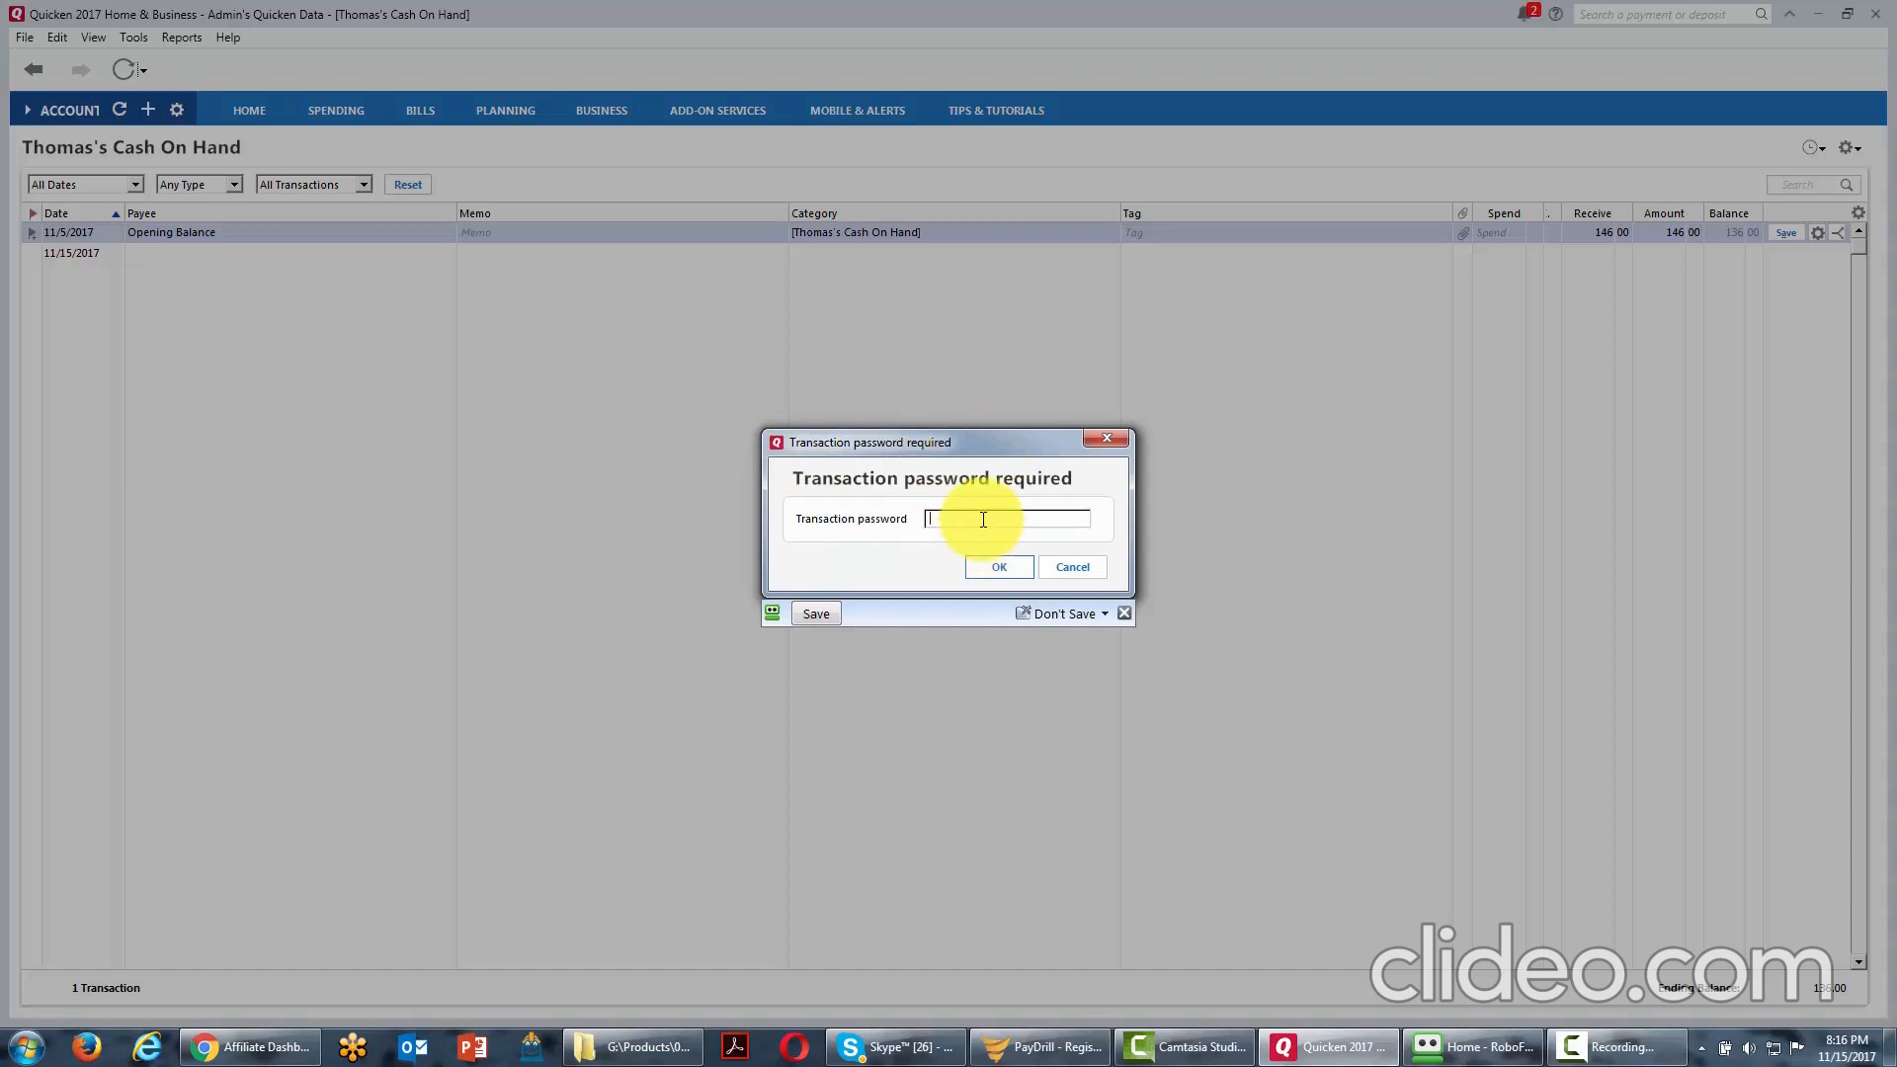
click(984, 566)
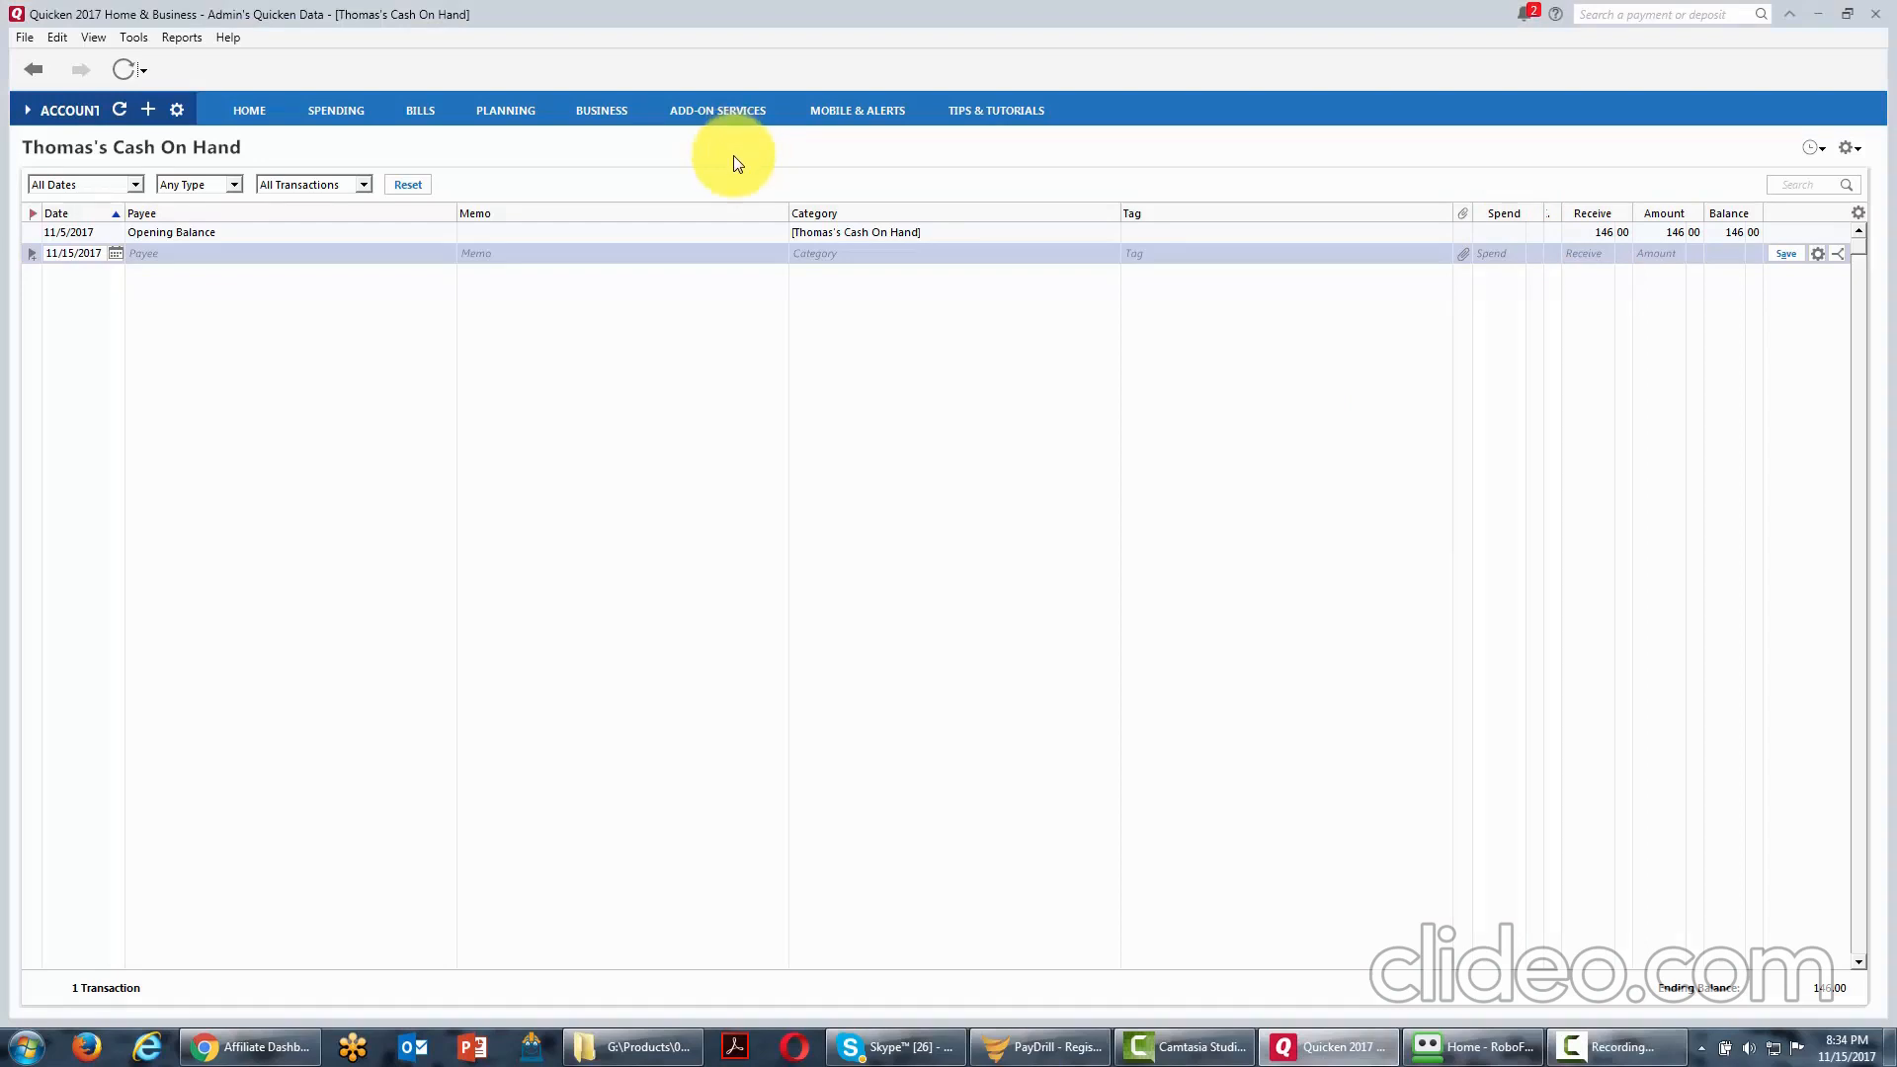
Start adding a checking account at PayPal and connect with the PayPal user name and password, choosing to save the password.
click(144, 38)
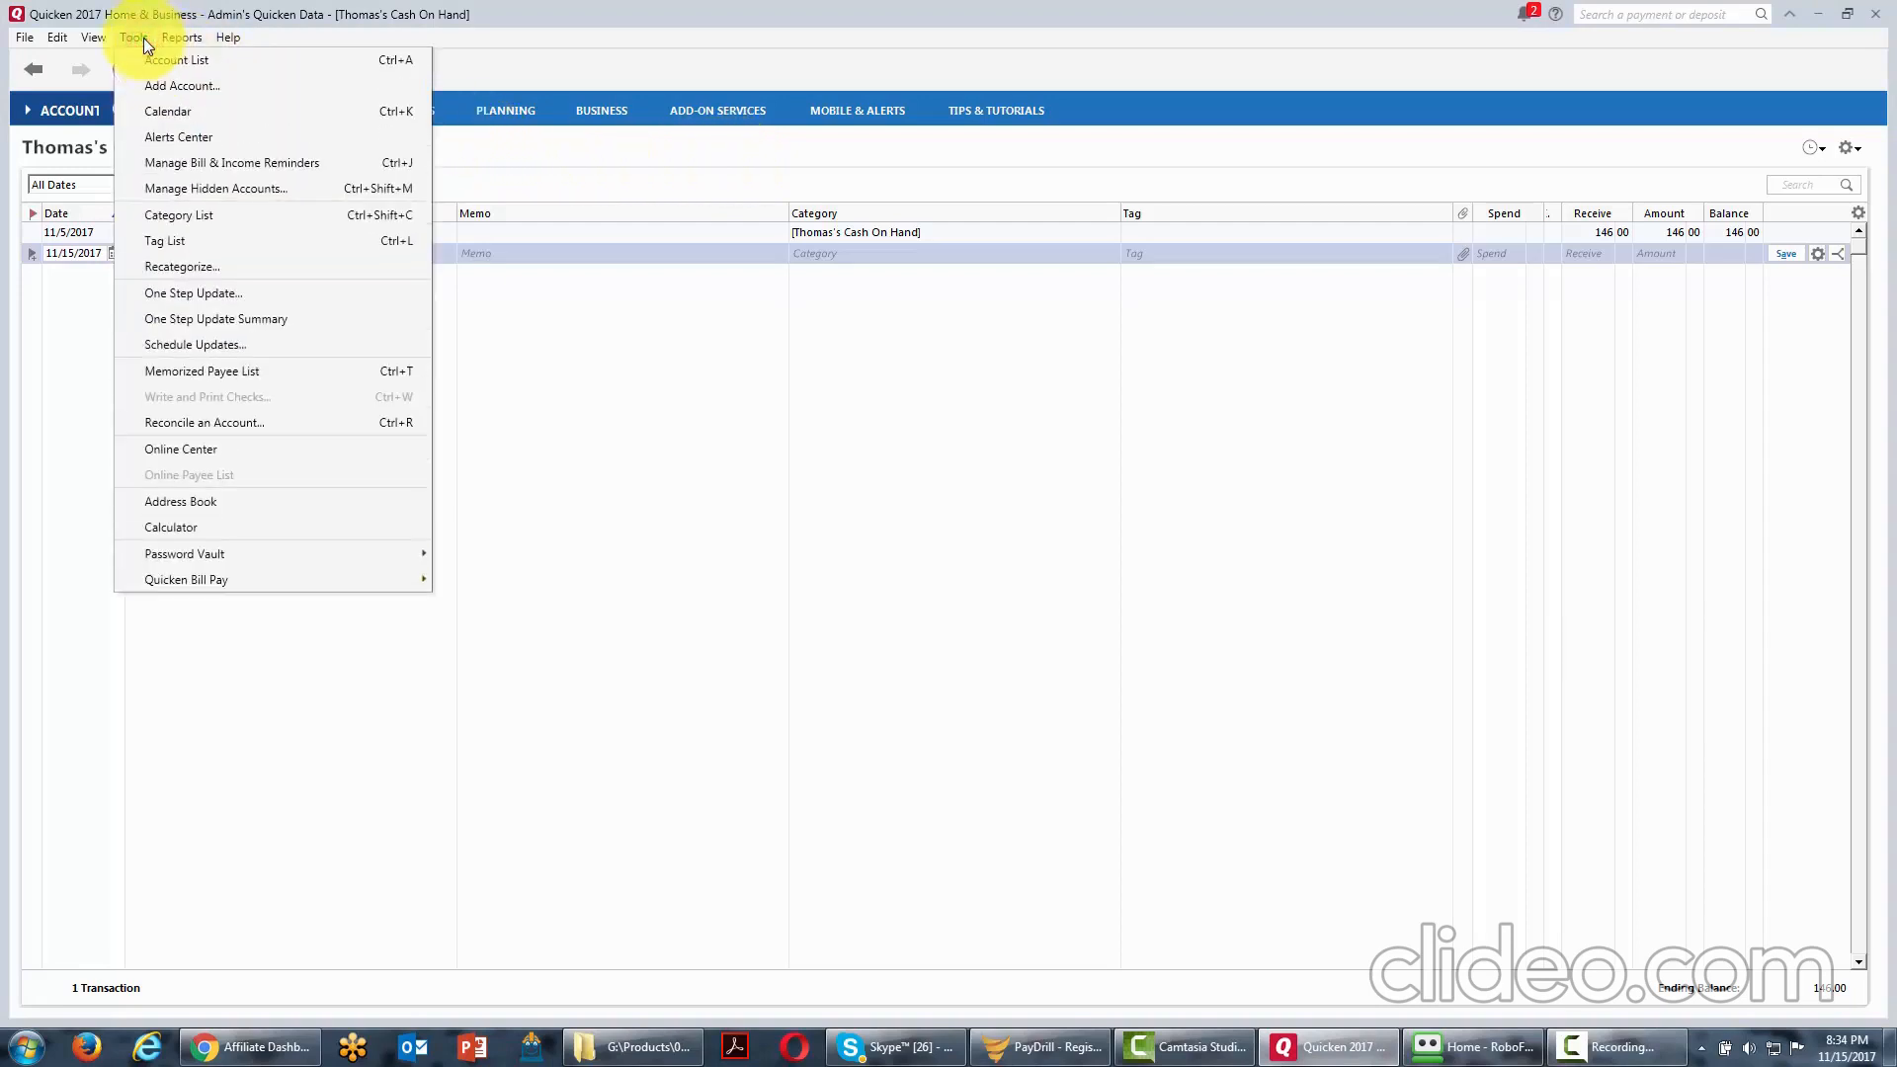
click(170, 84)
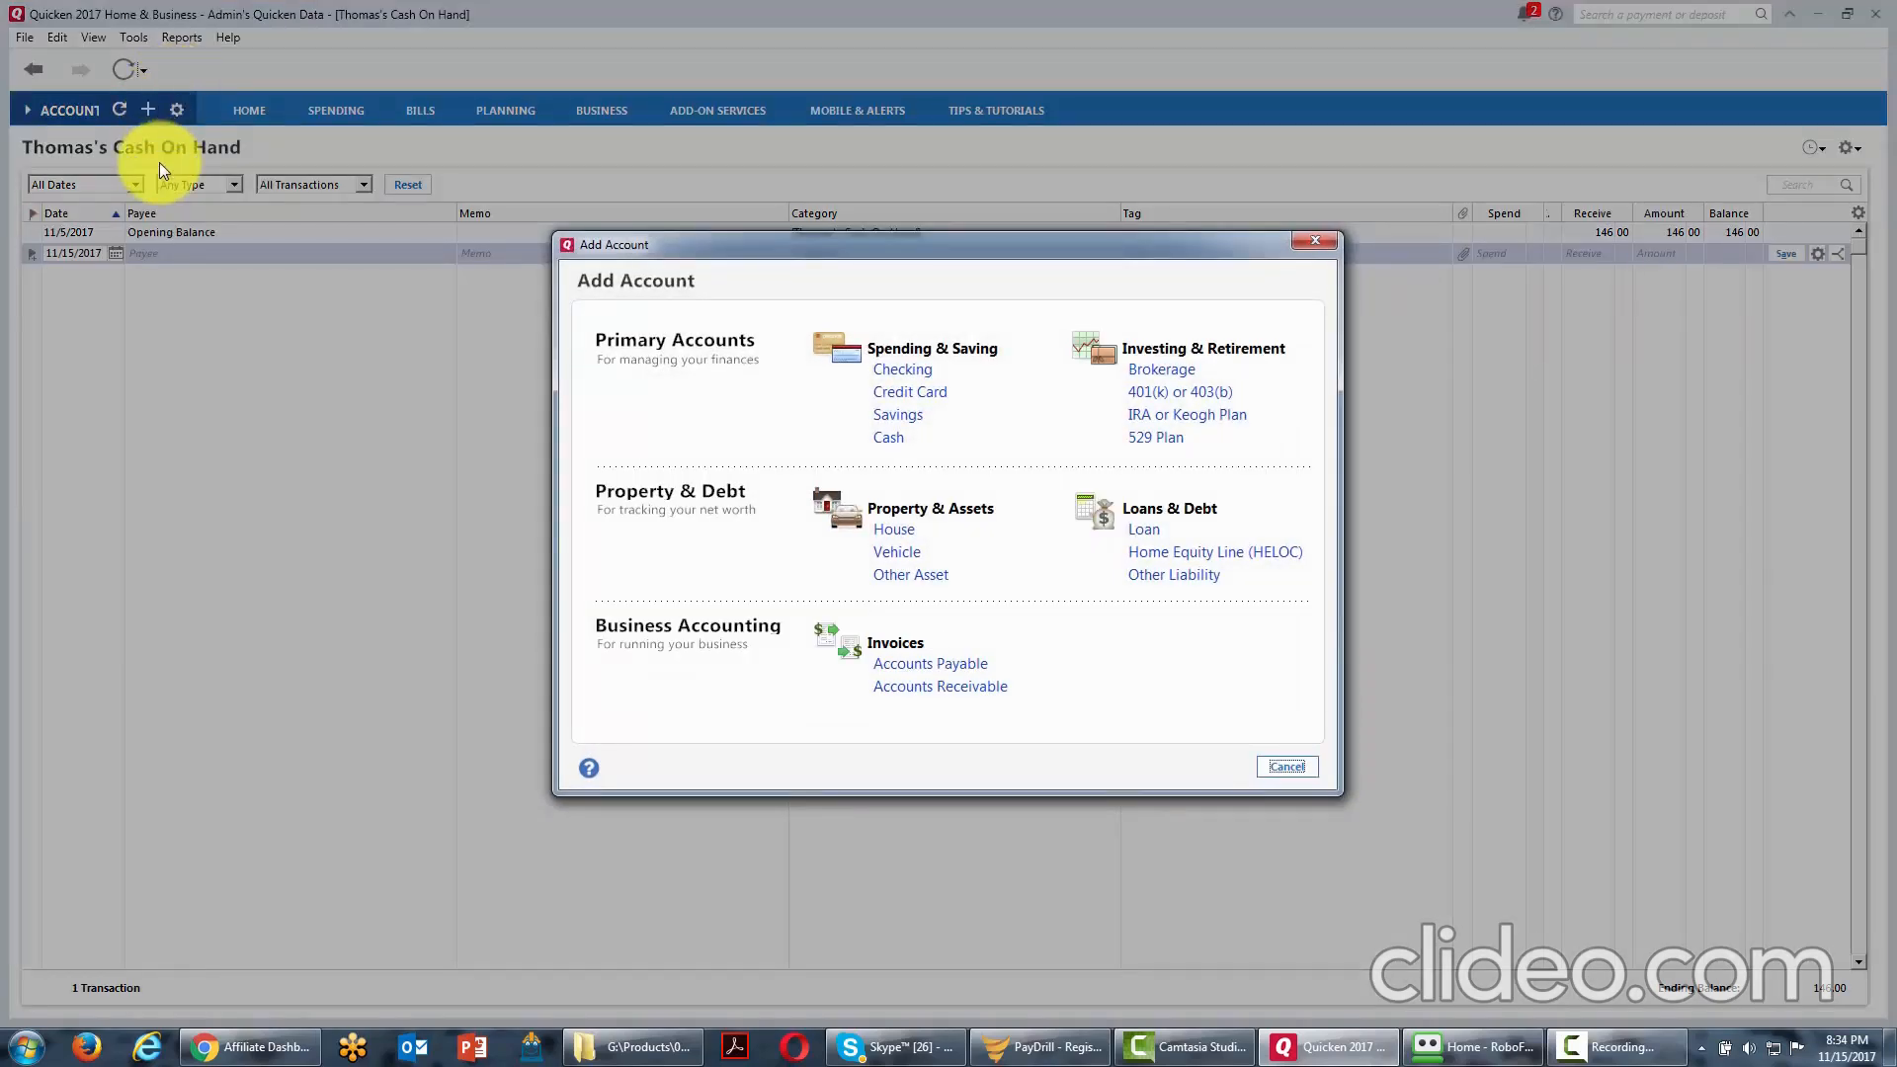
click(903, 370)
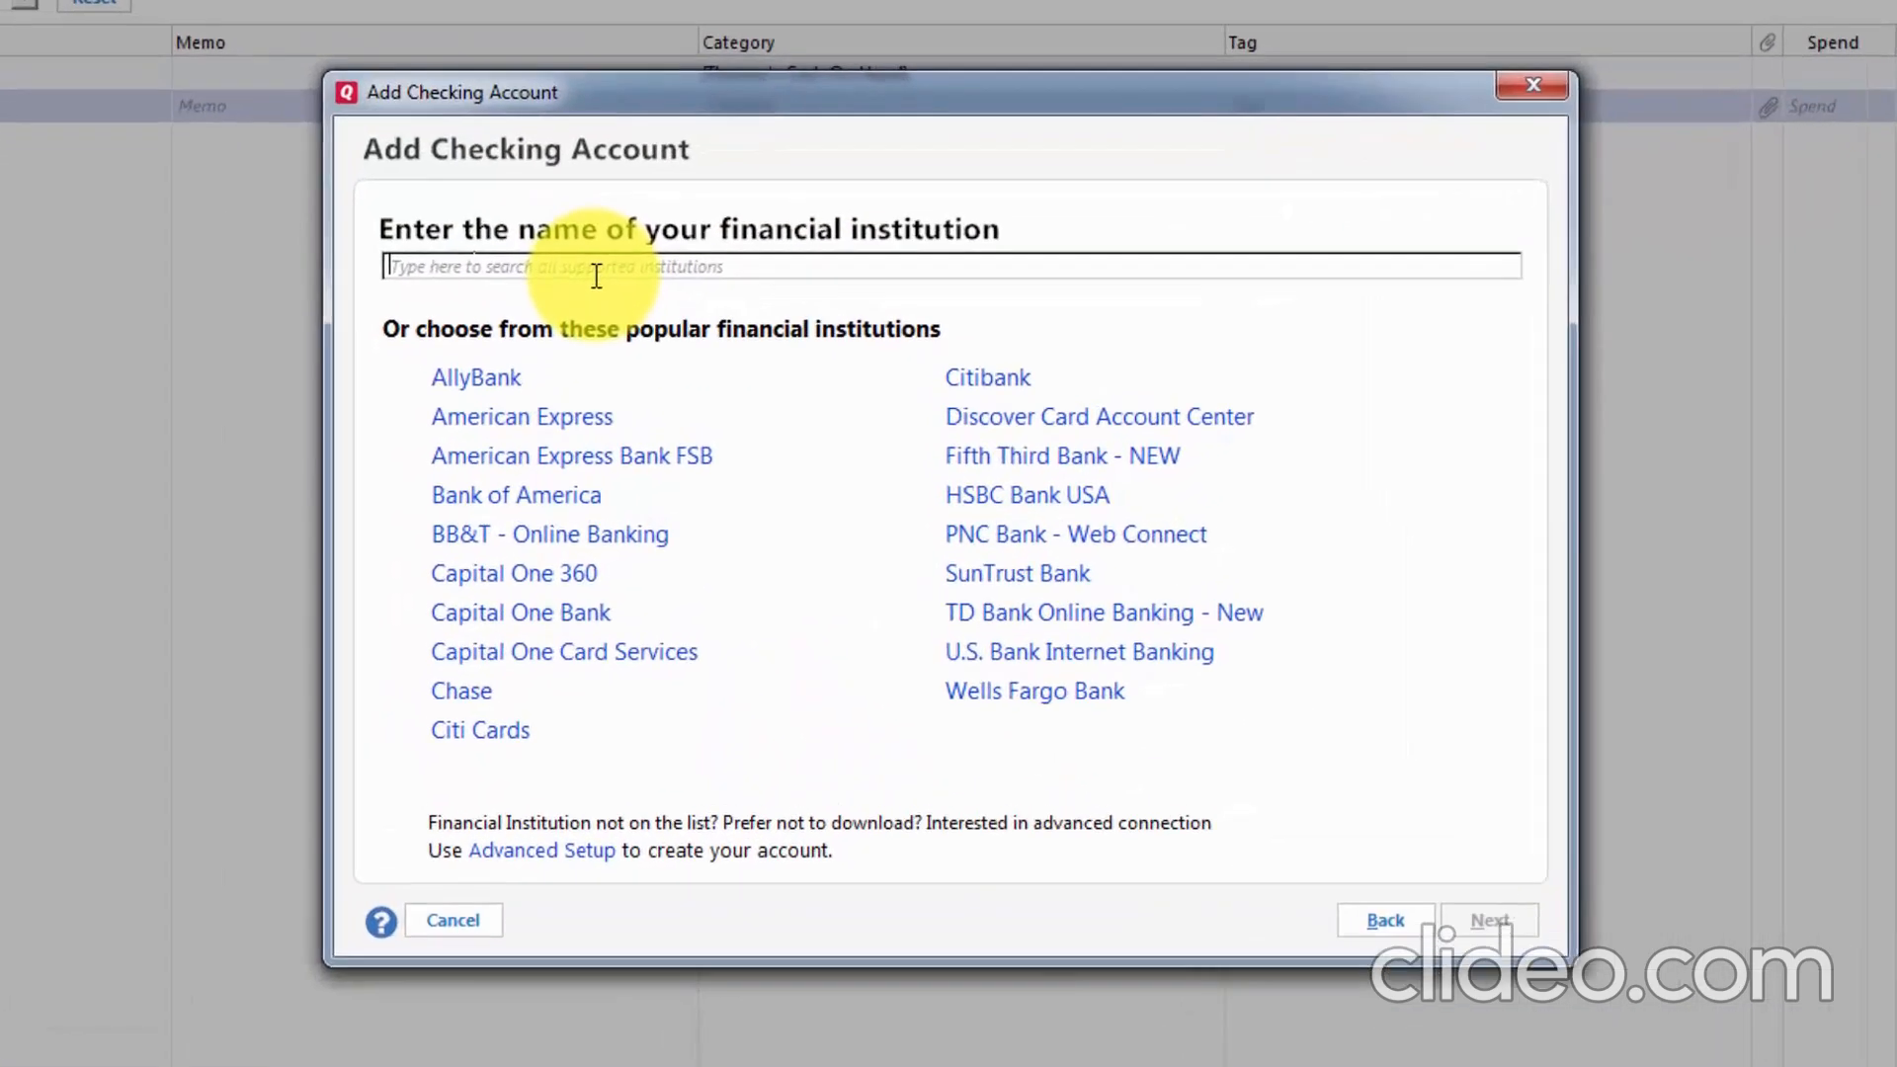
text(Paypal)
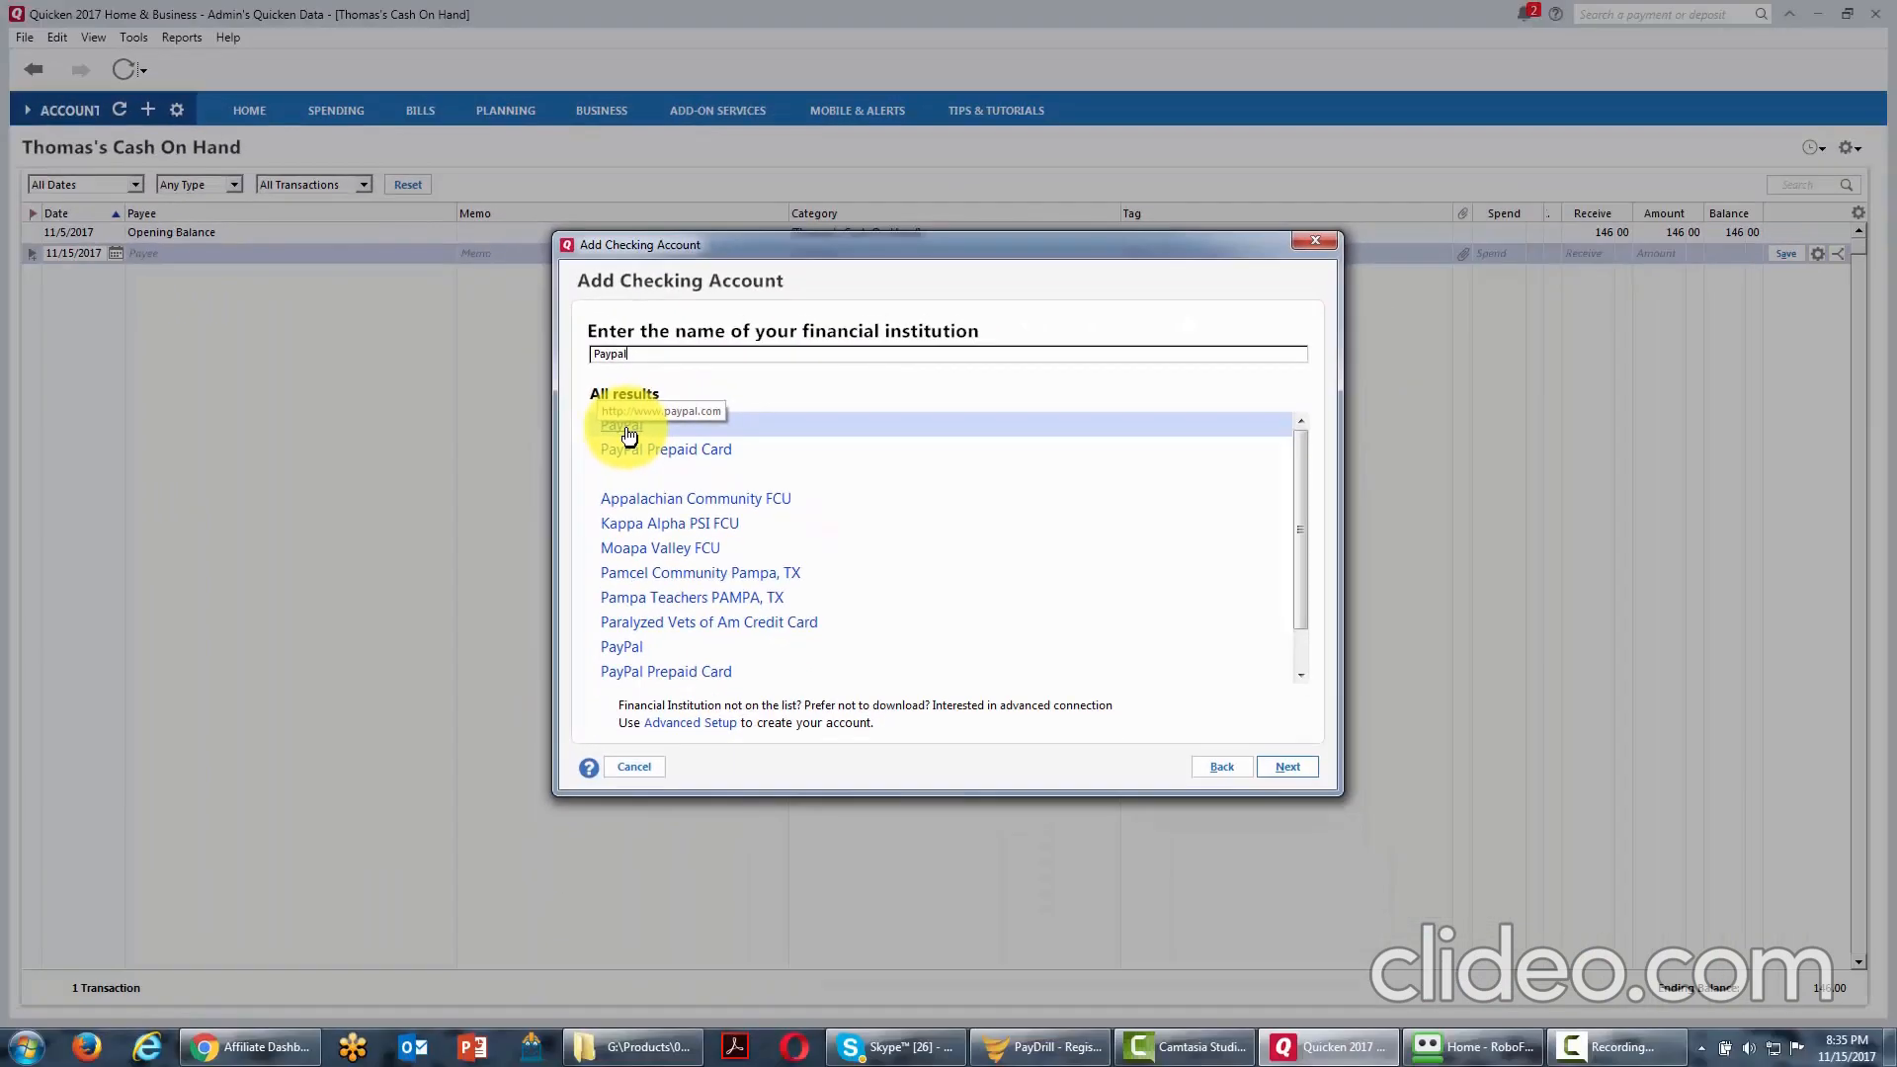
click(628, 435)
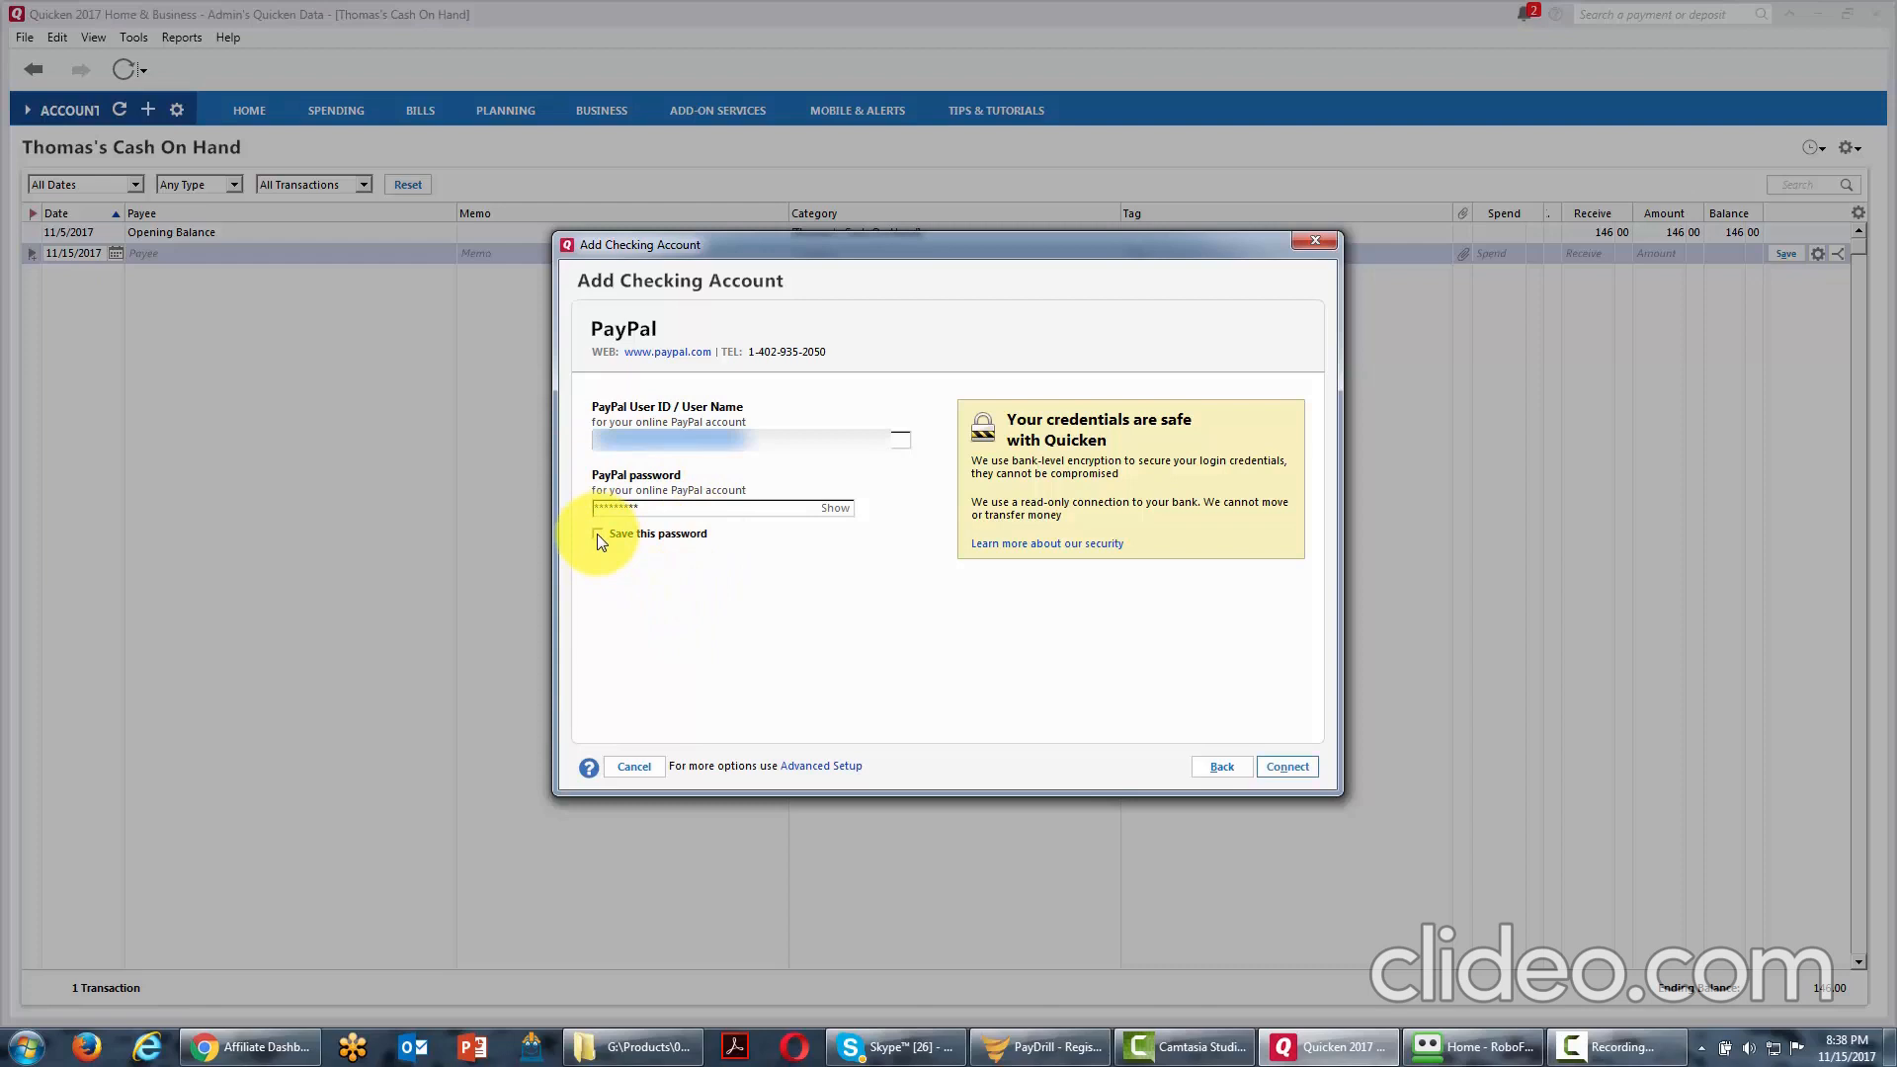
click(597, 534)
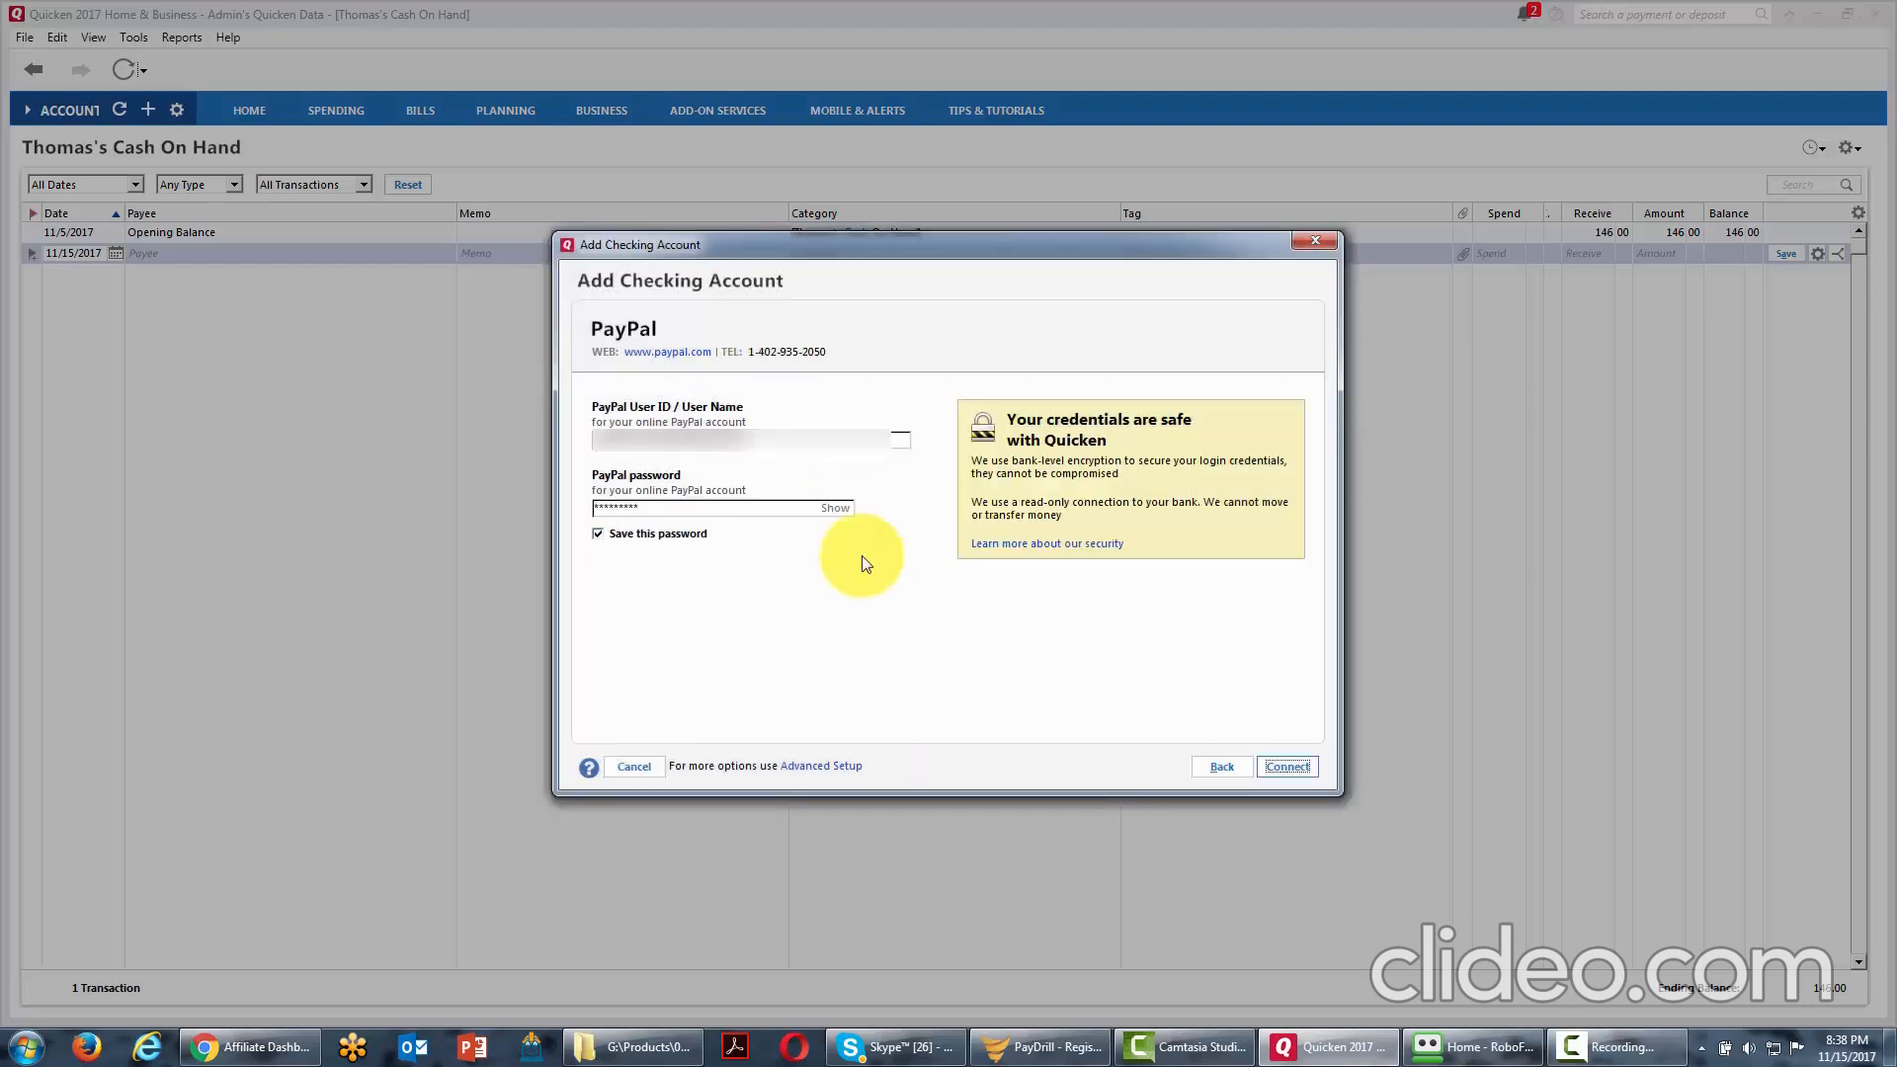
click(1285, 768)
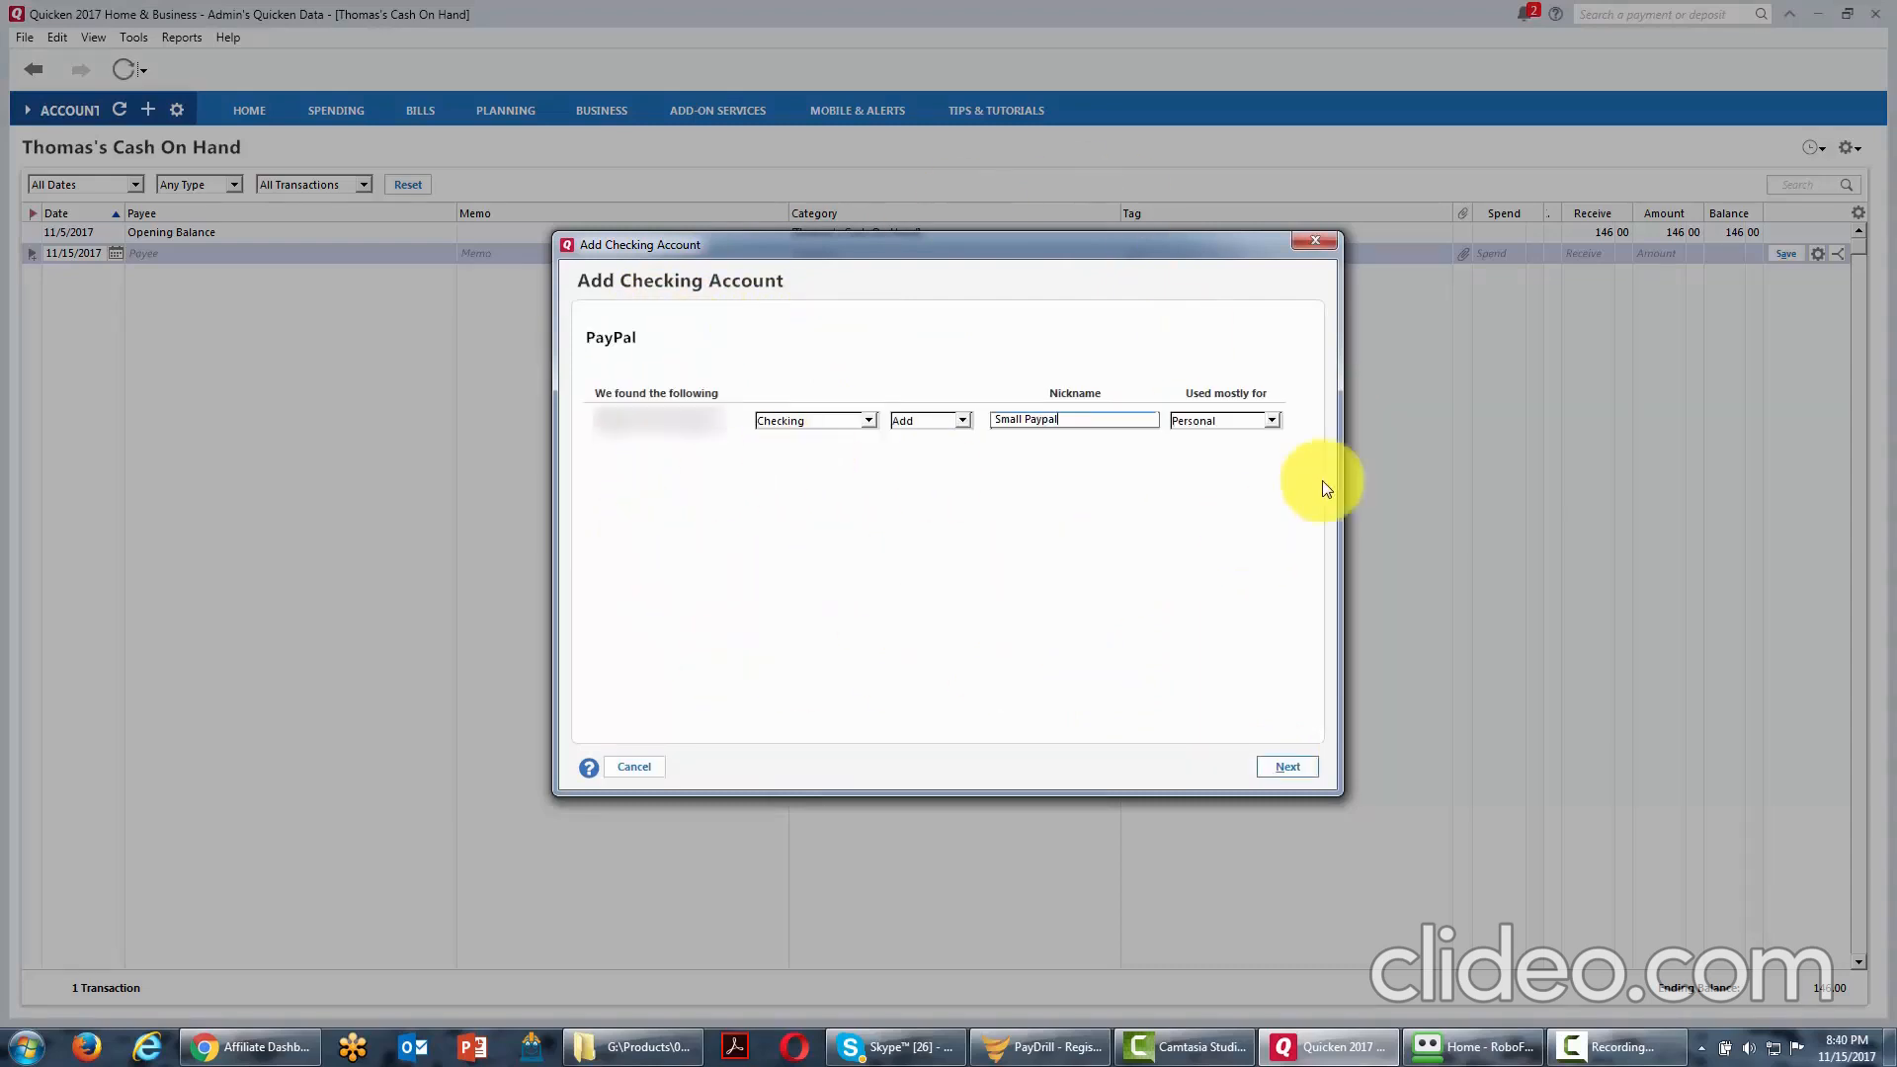
Add the PayPal account as Checking with the nickname "Our PayPal Standard", used mostly for Business, and finish the account setup.
click(867, 420)
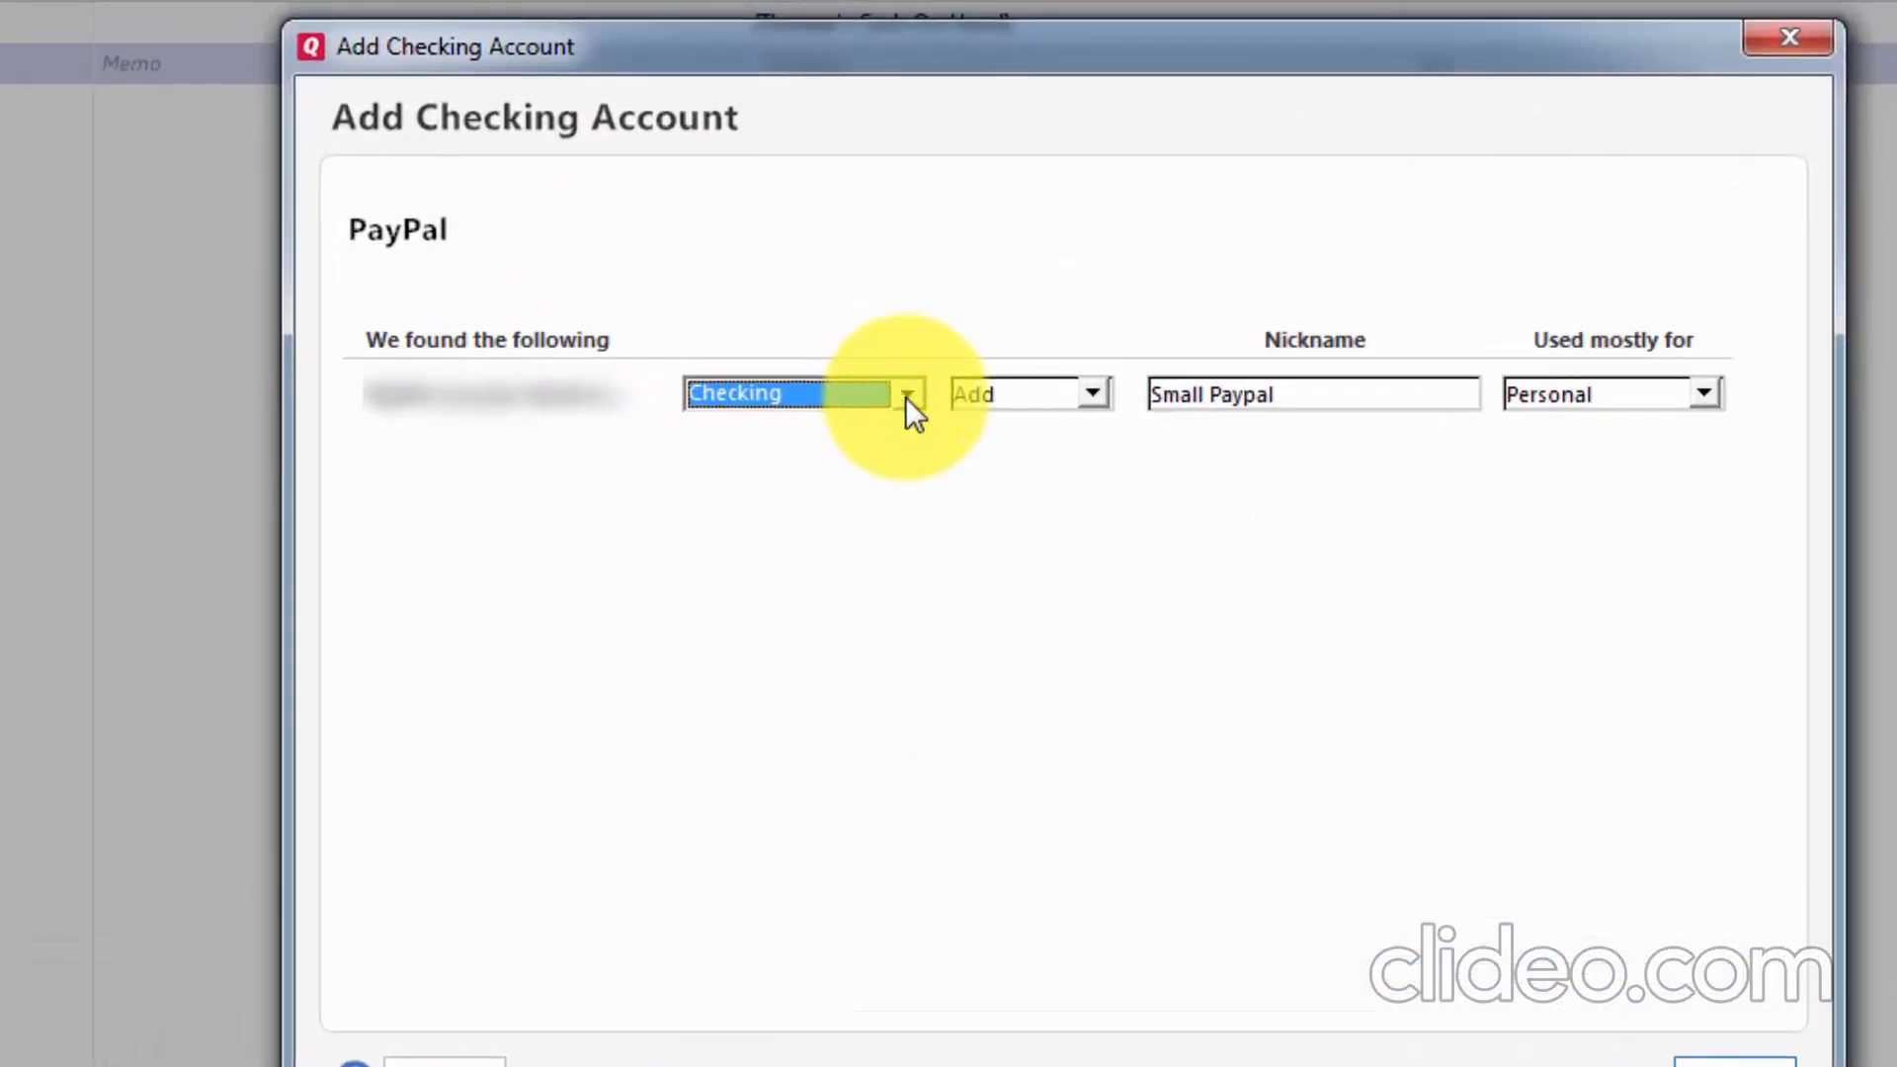
click(905, 396)
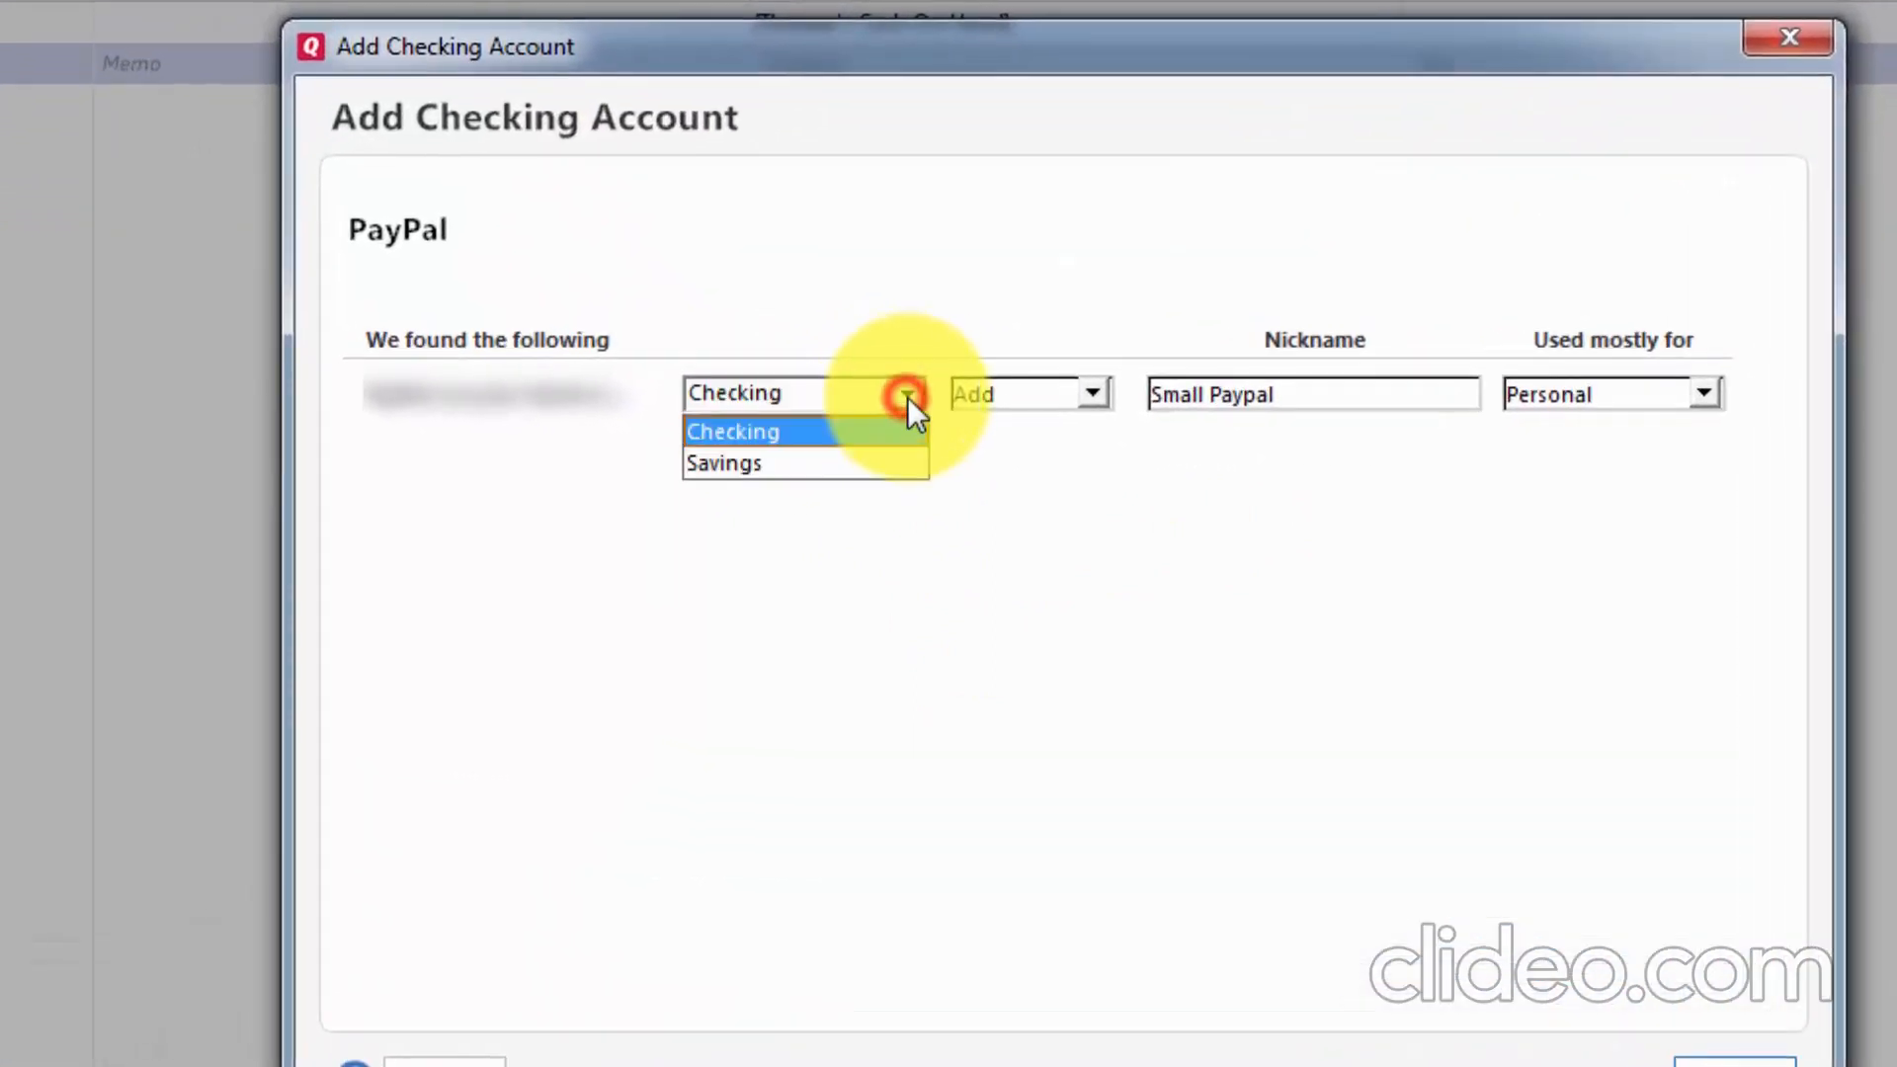
click(826, 430)
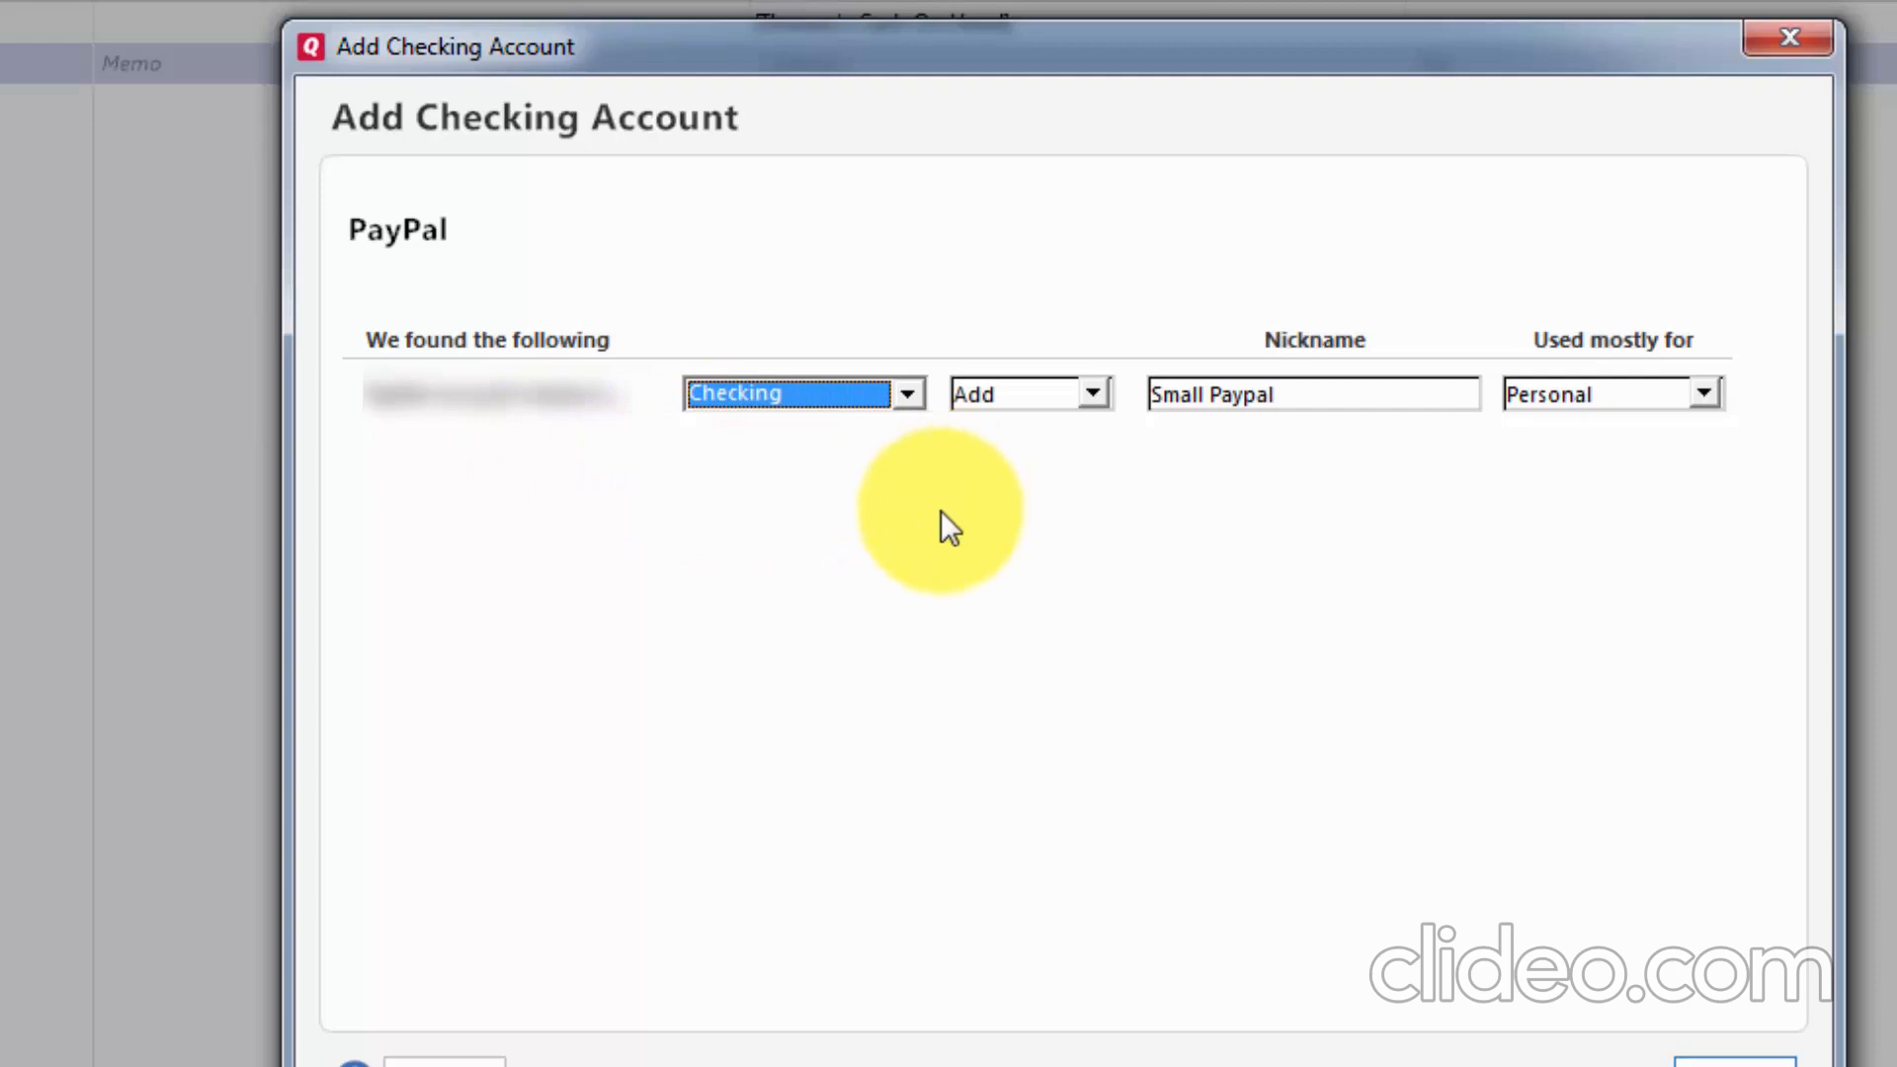
click(1185, 395)
click(1092, 393)
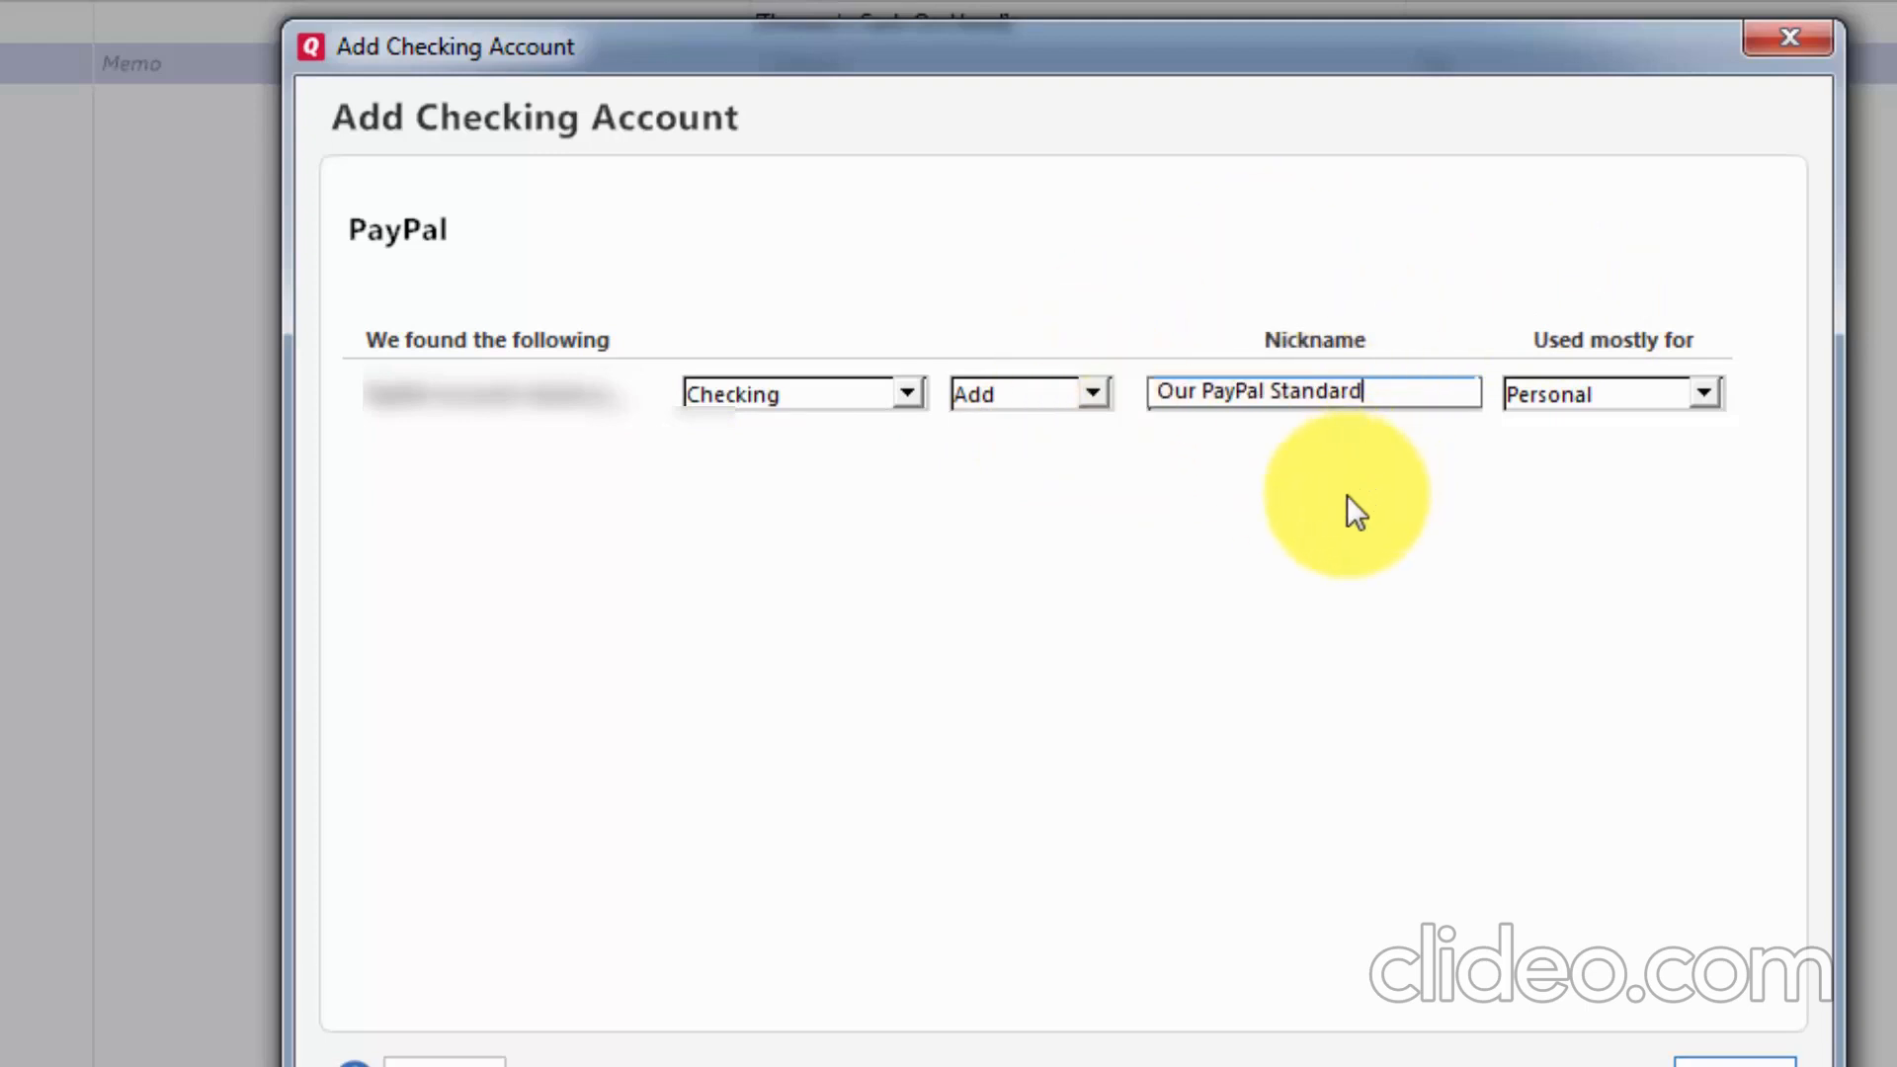
click(1703, 392)
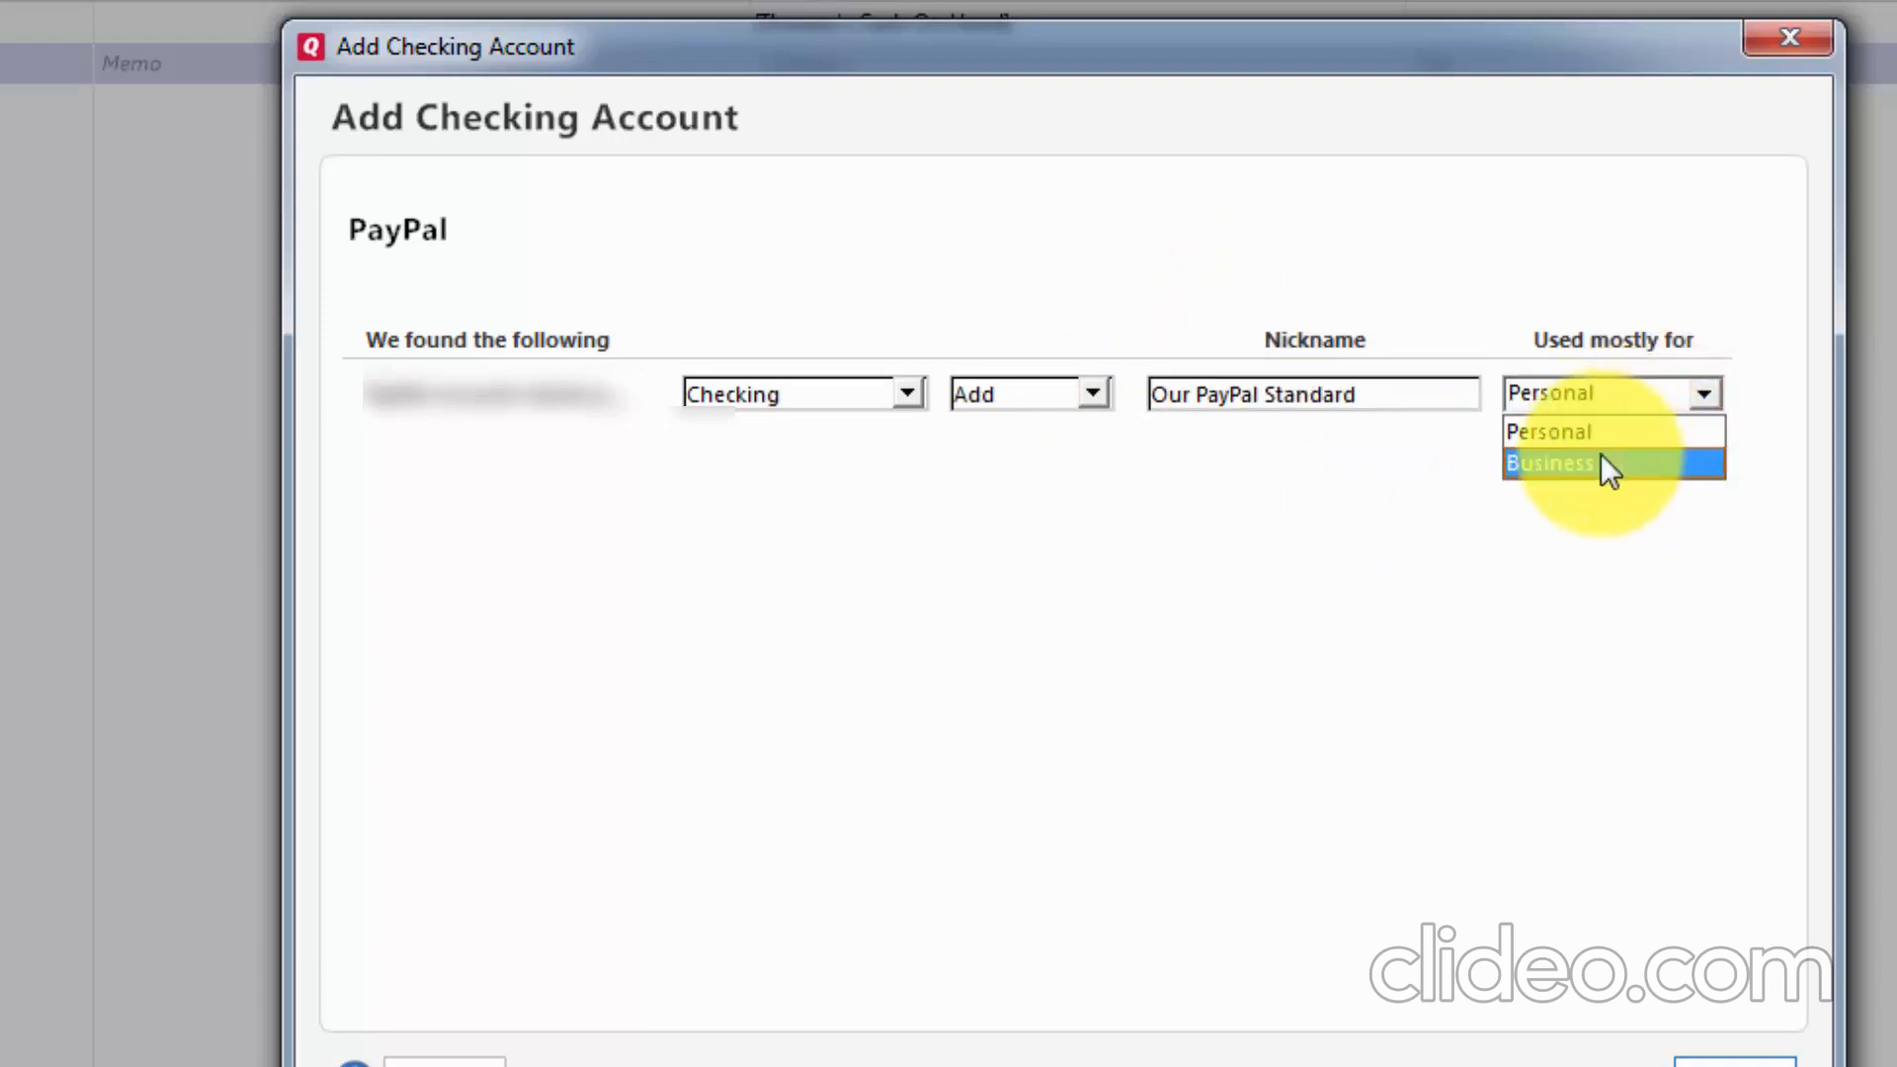
click(1600, 463)
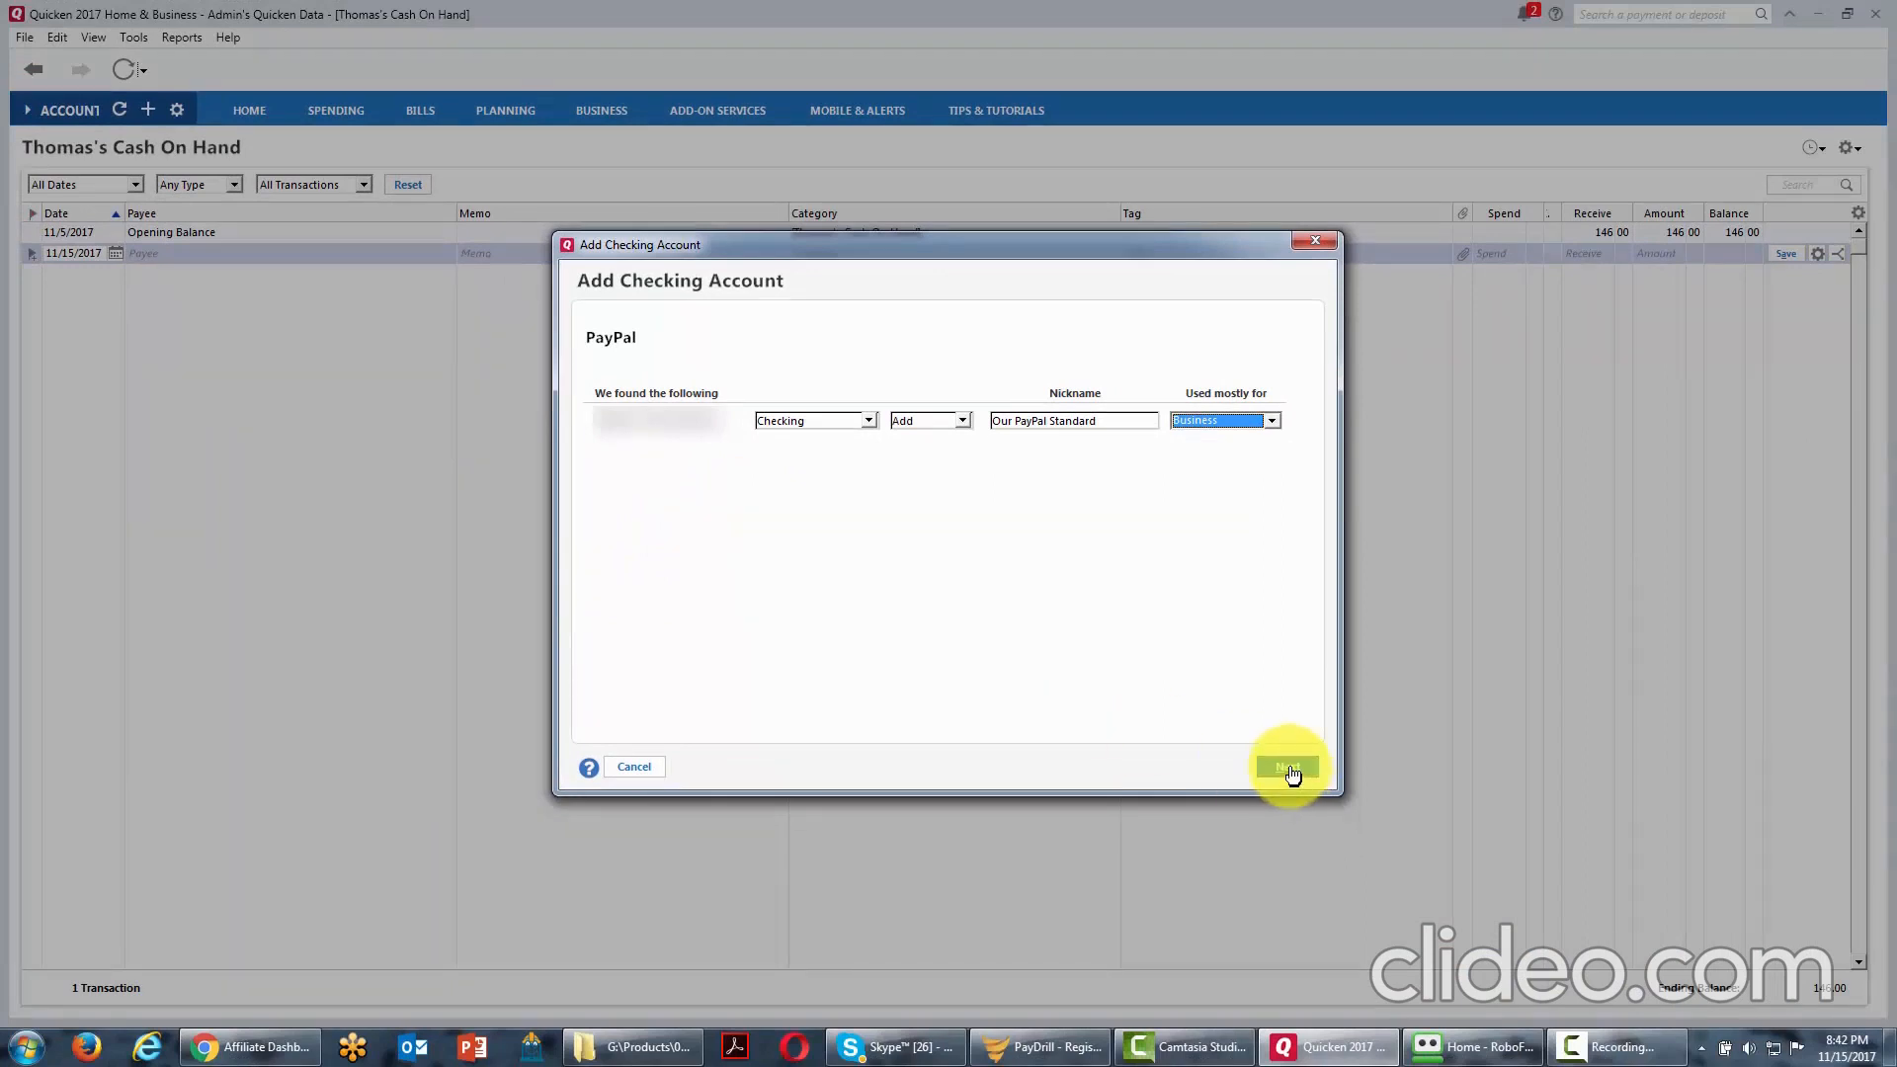
click(1288, 768)
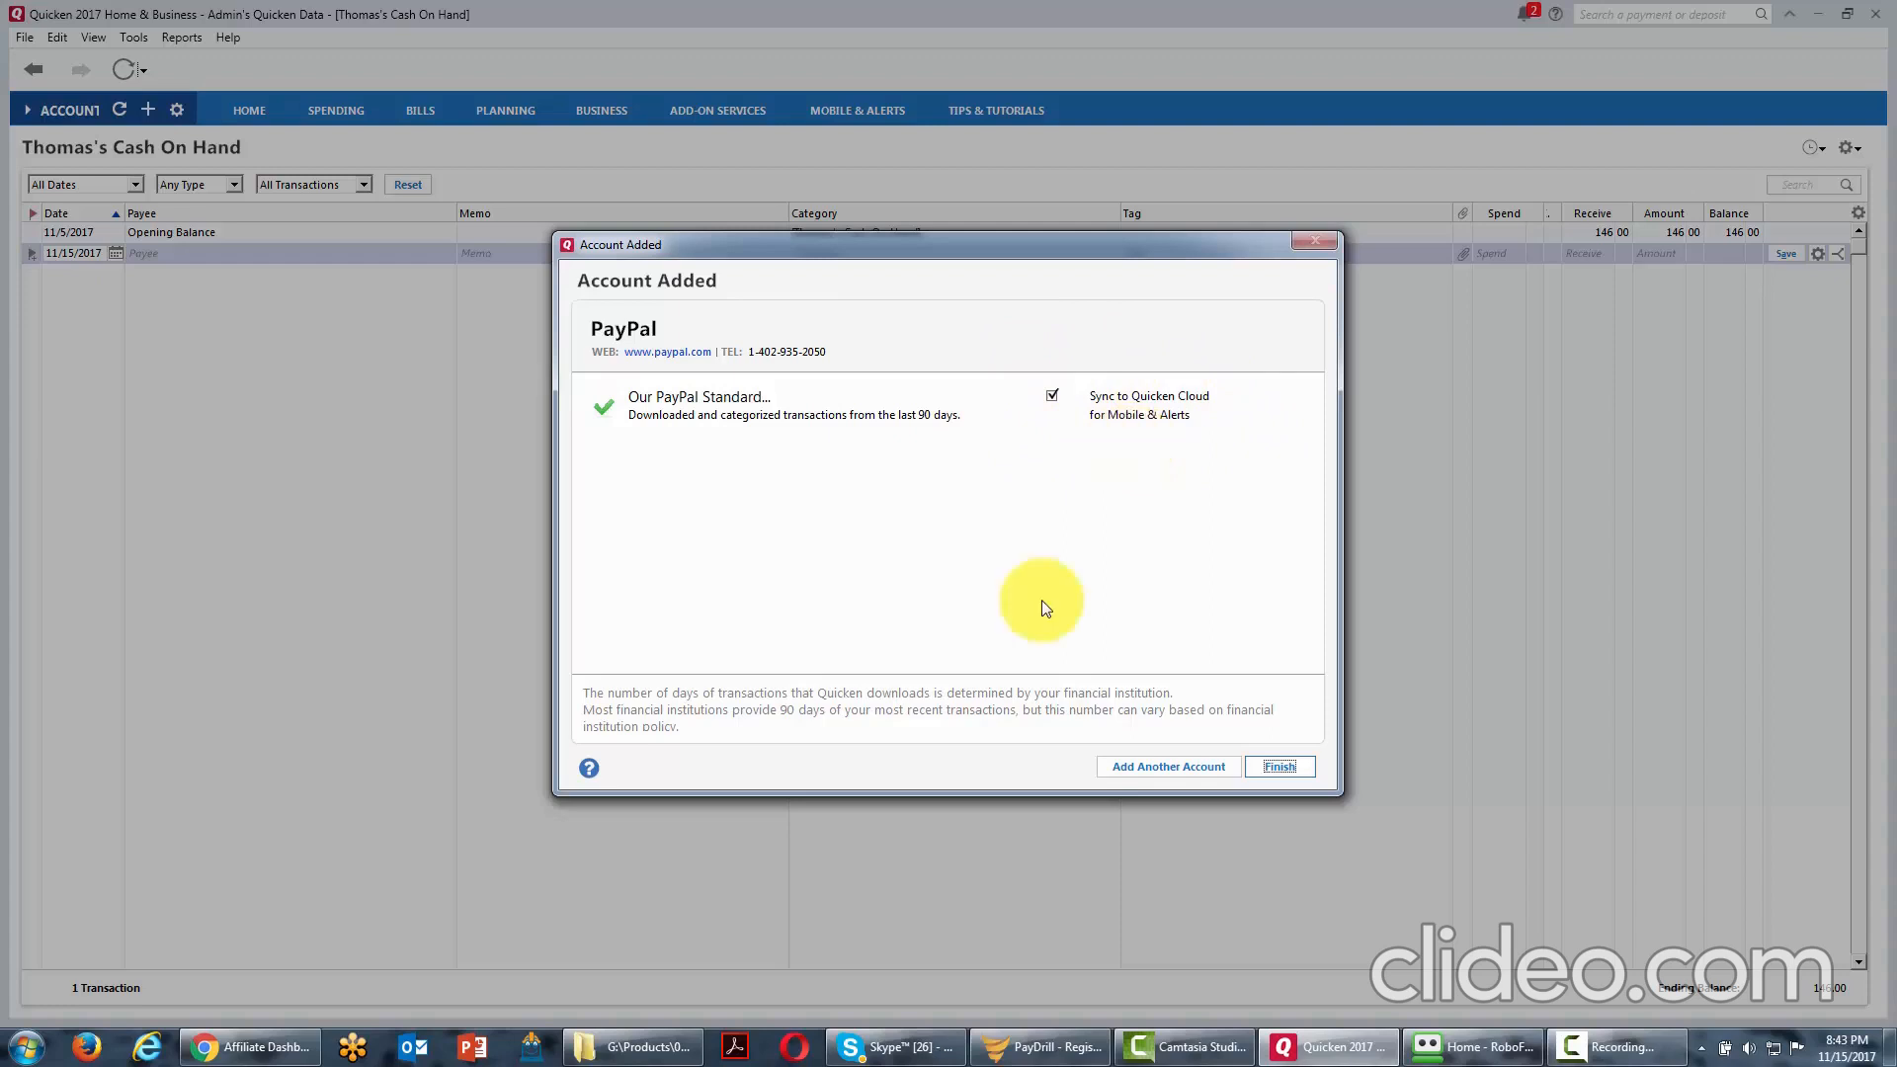
click(1274, 768)
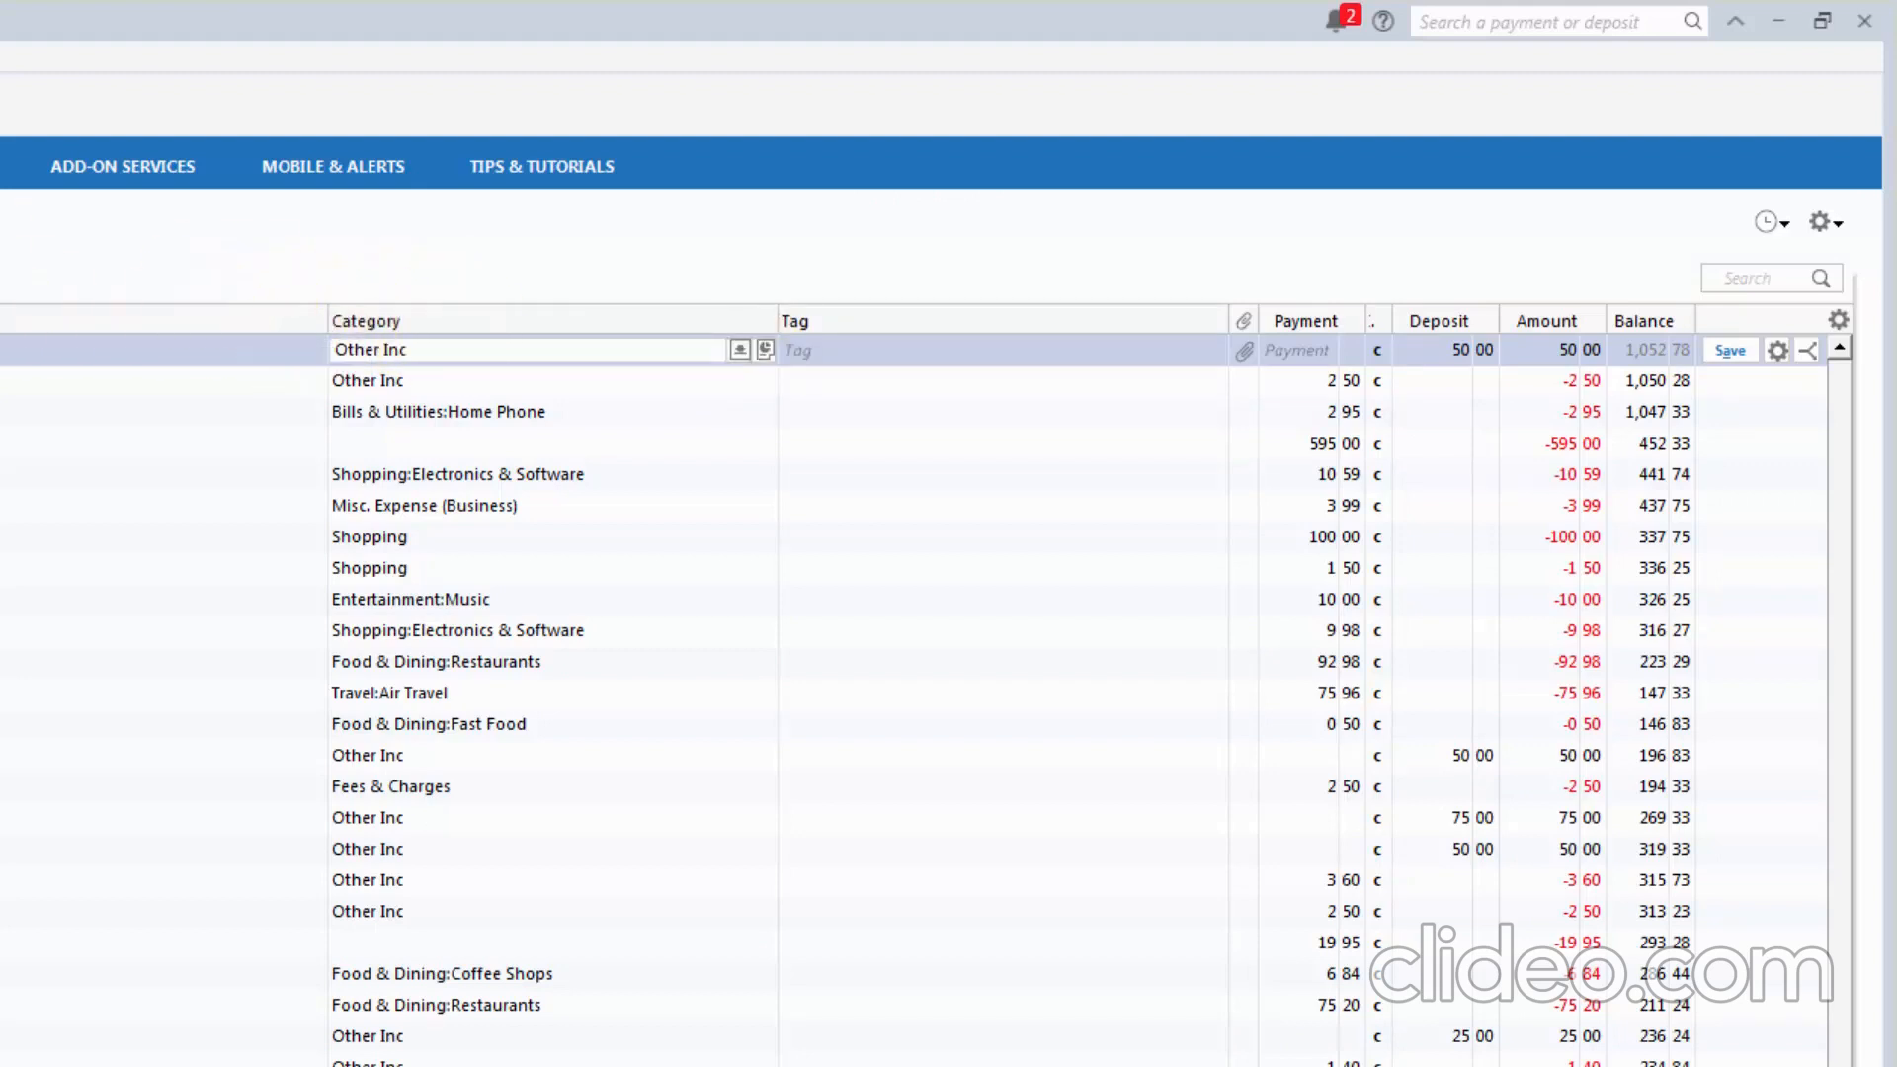
For the 10/4/2017 deposit of 50.00, look in Business Income and start a new category named "Digital Product Sales Income".
click(739, 352)
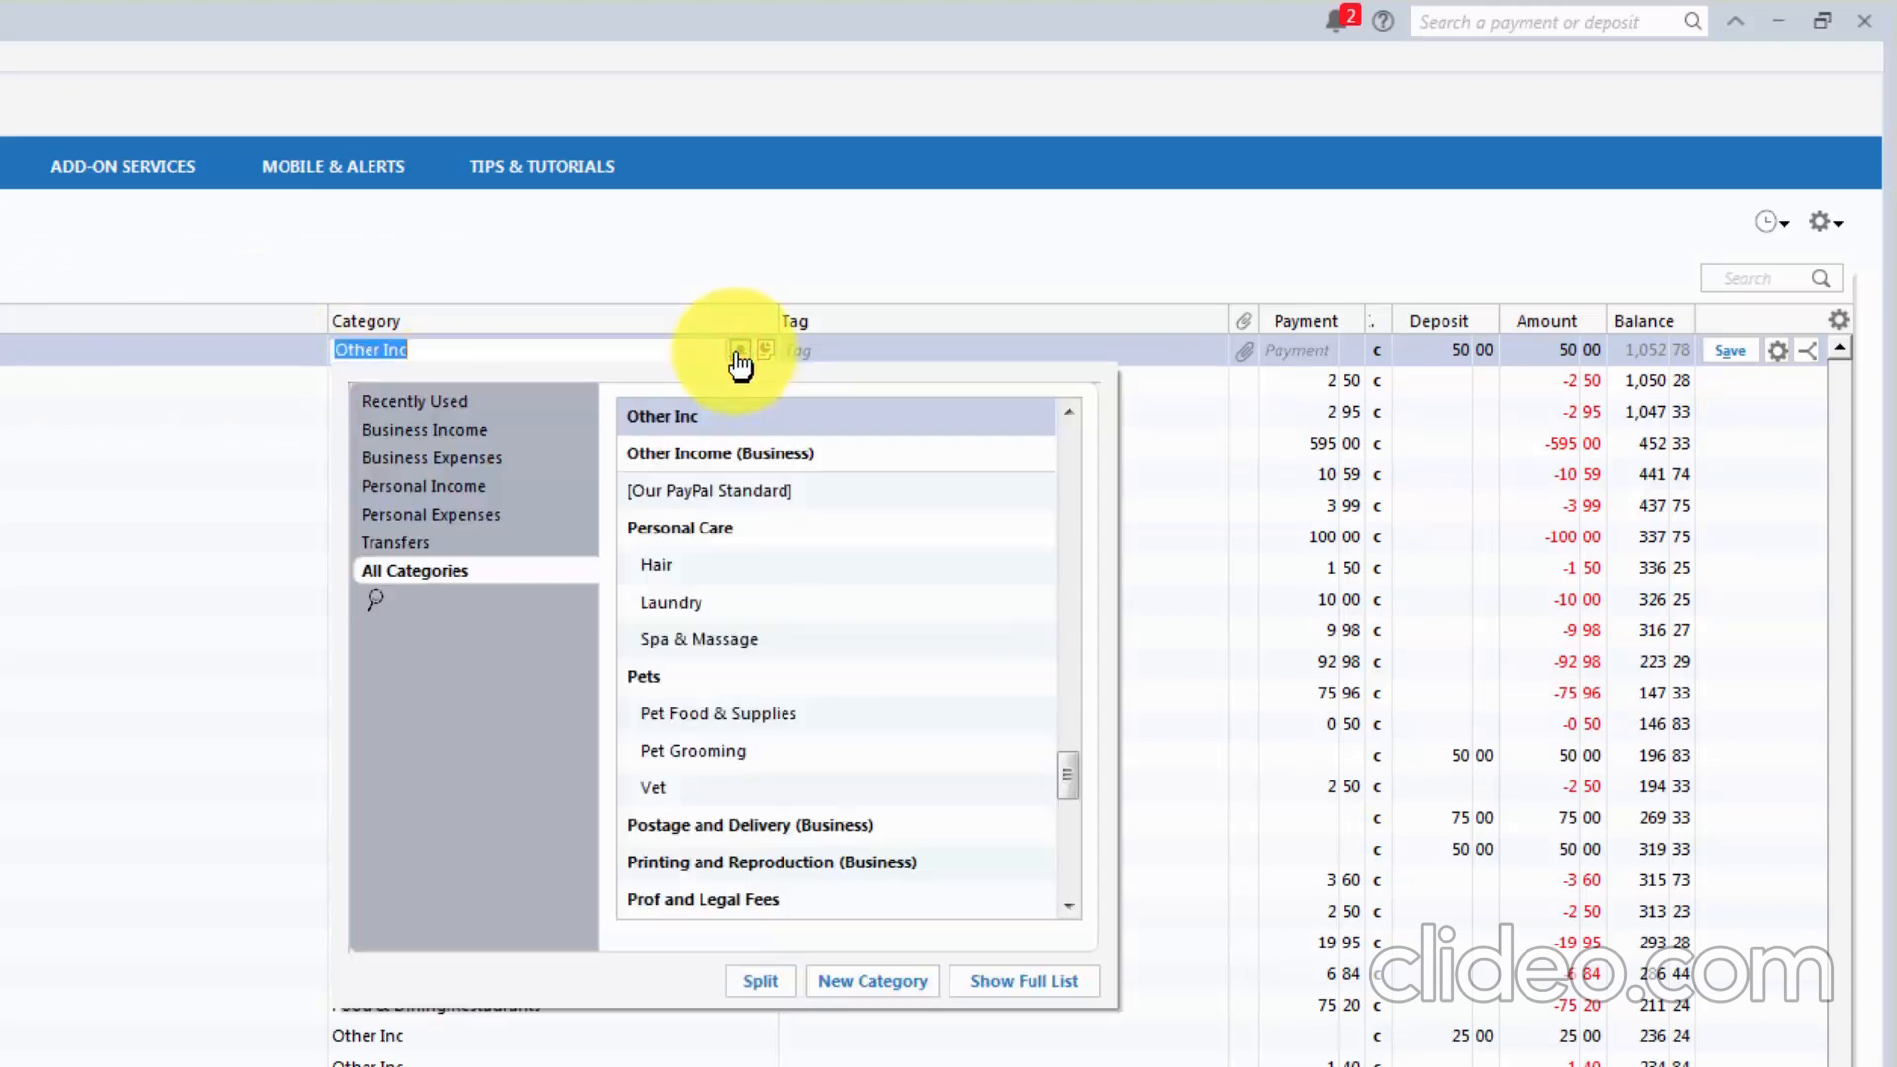
click(453, 431)
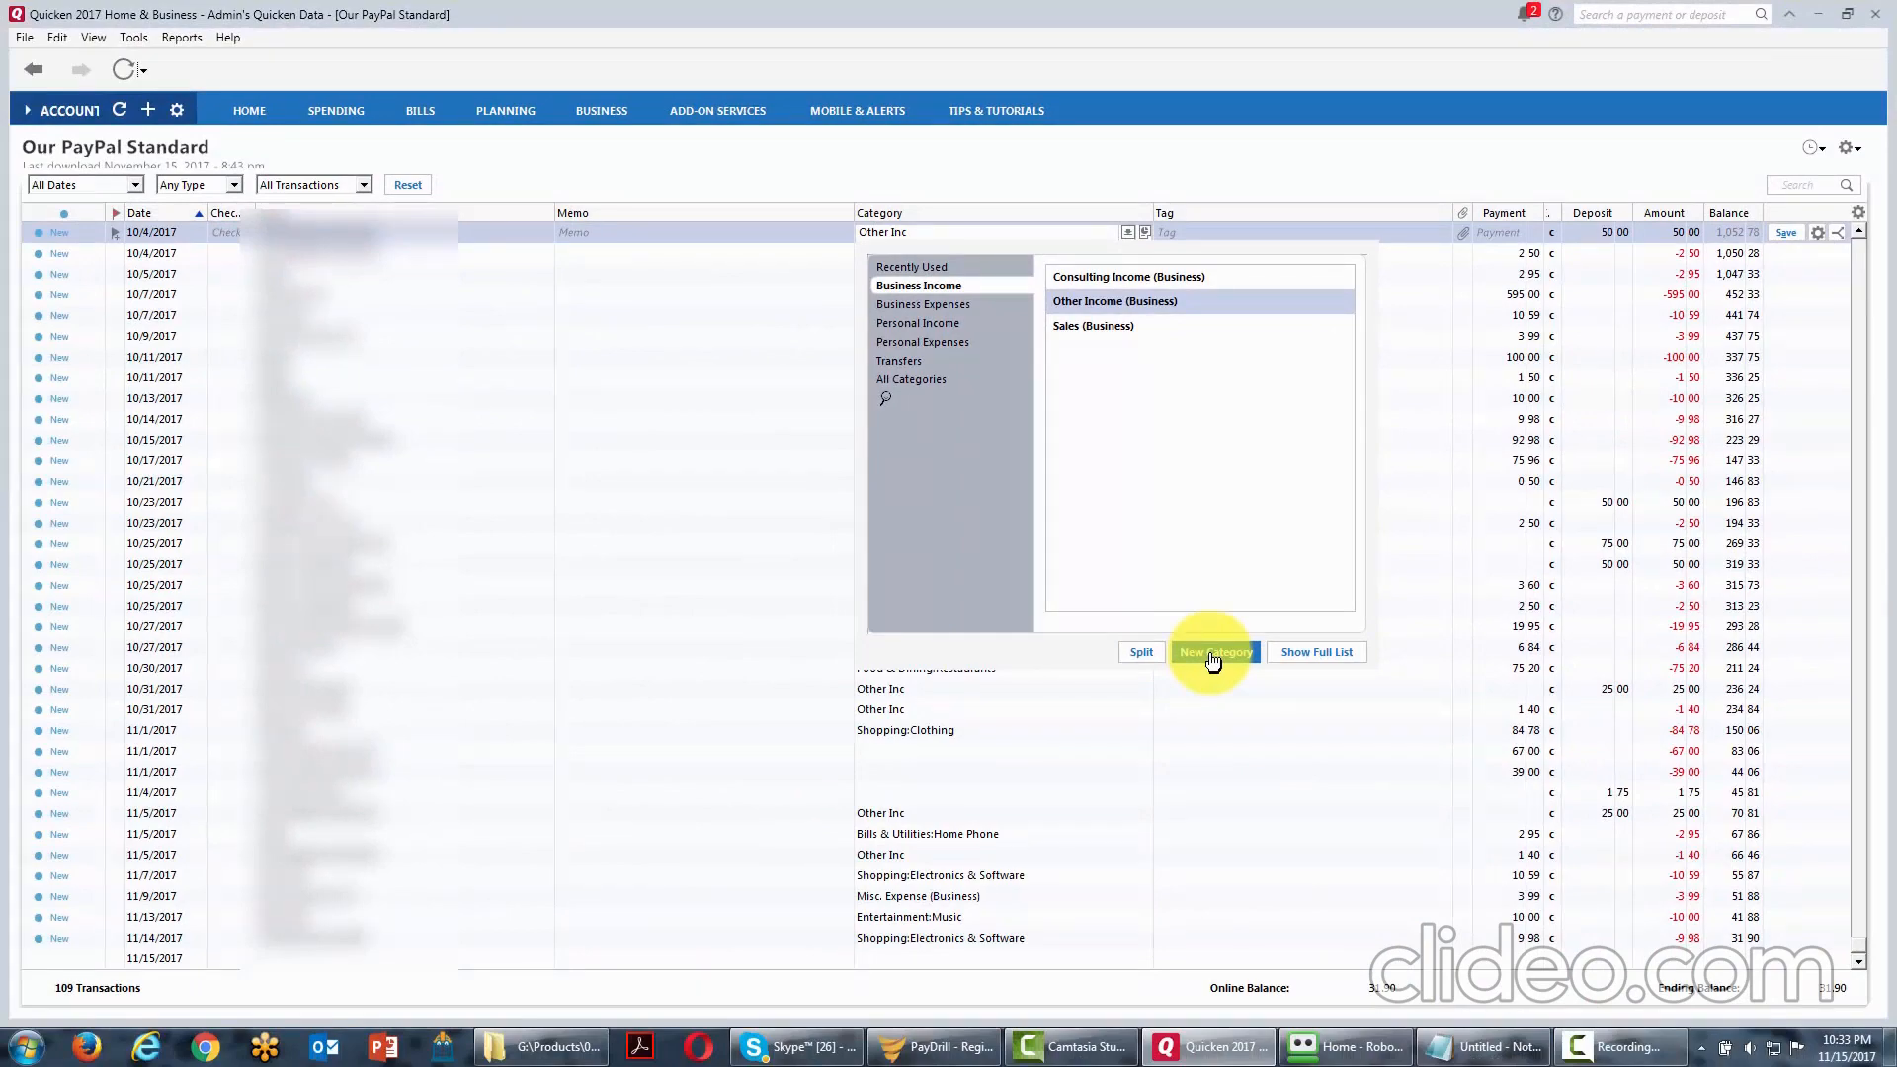
click(1213, 657)
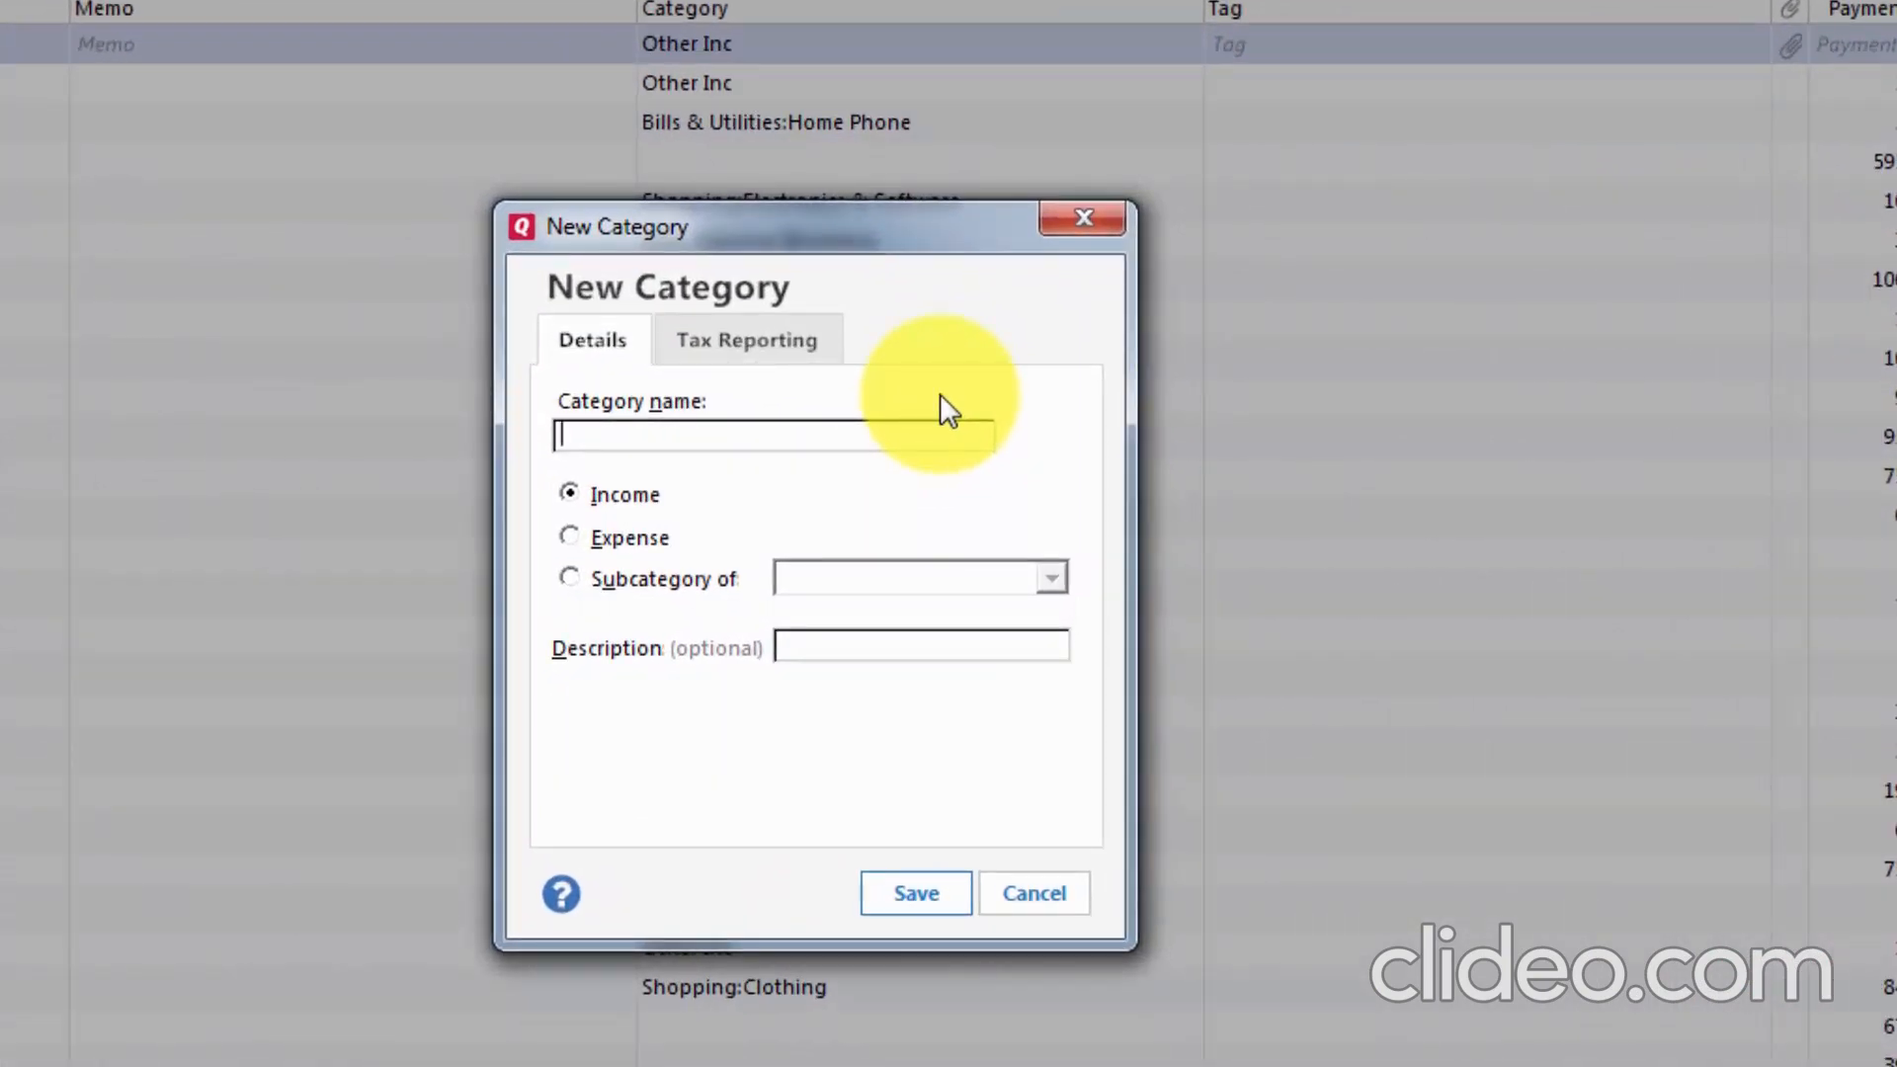
text(Digital Product Sales Income)
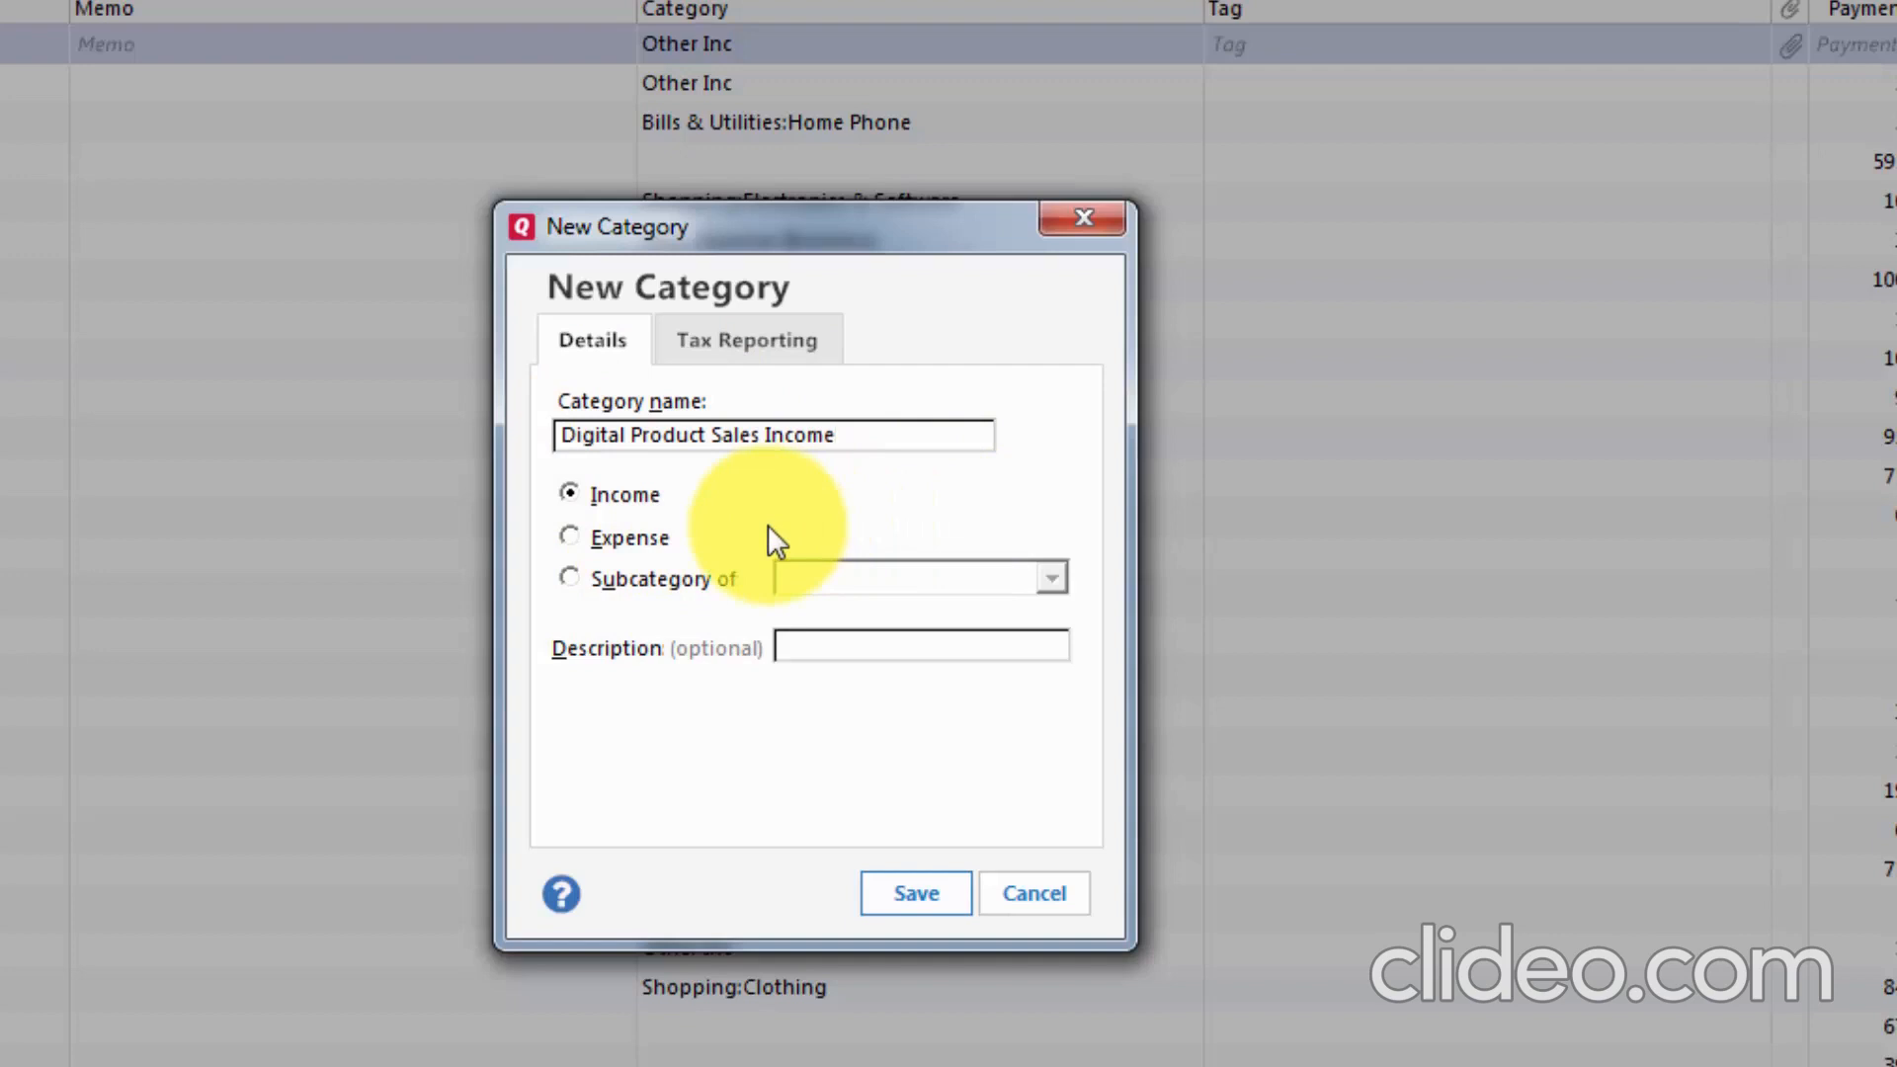
click(571, 578)
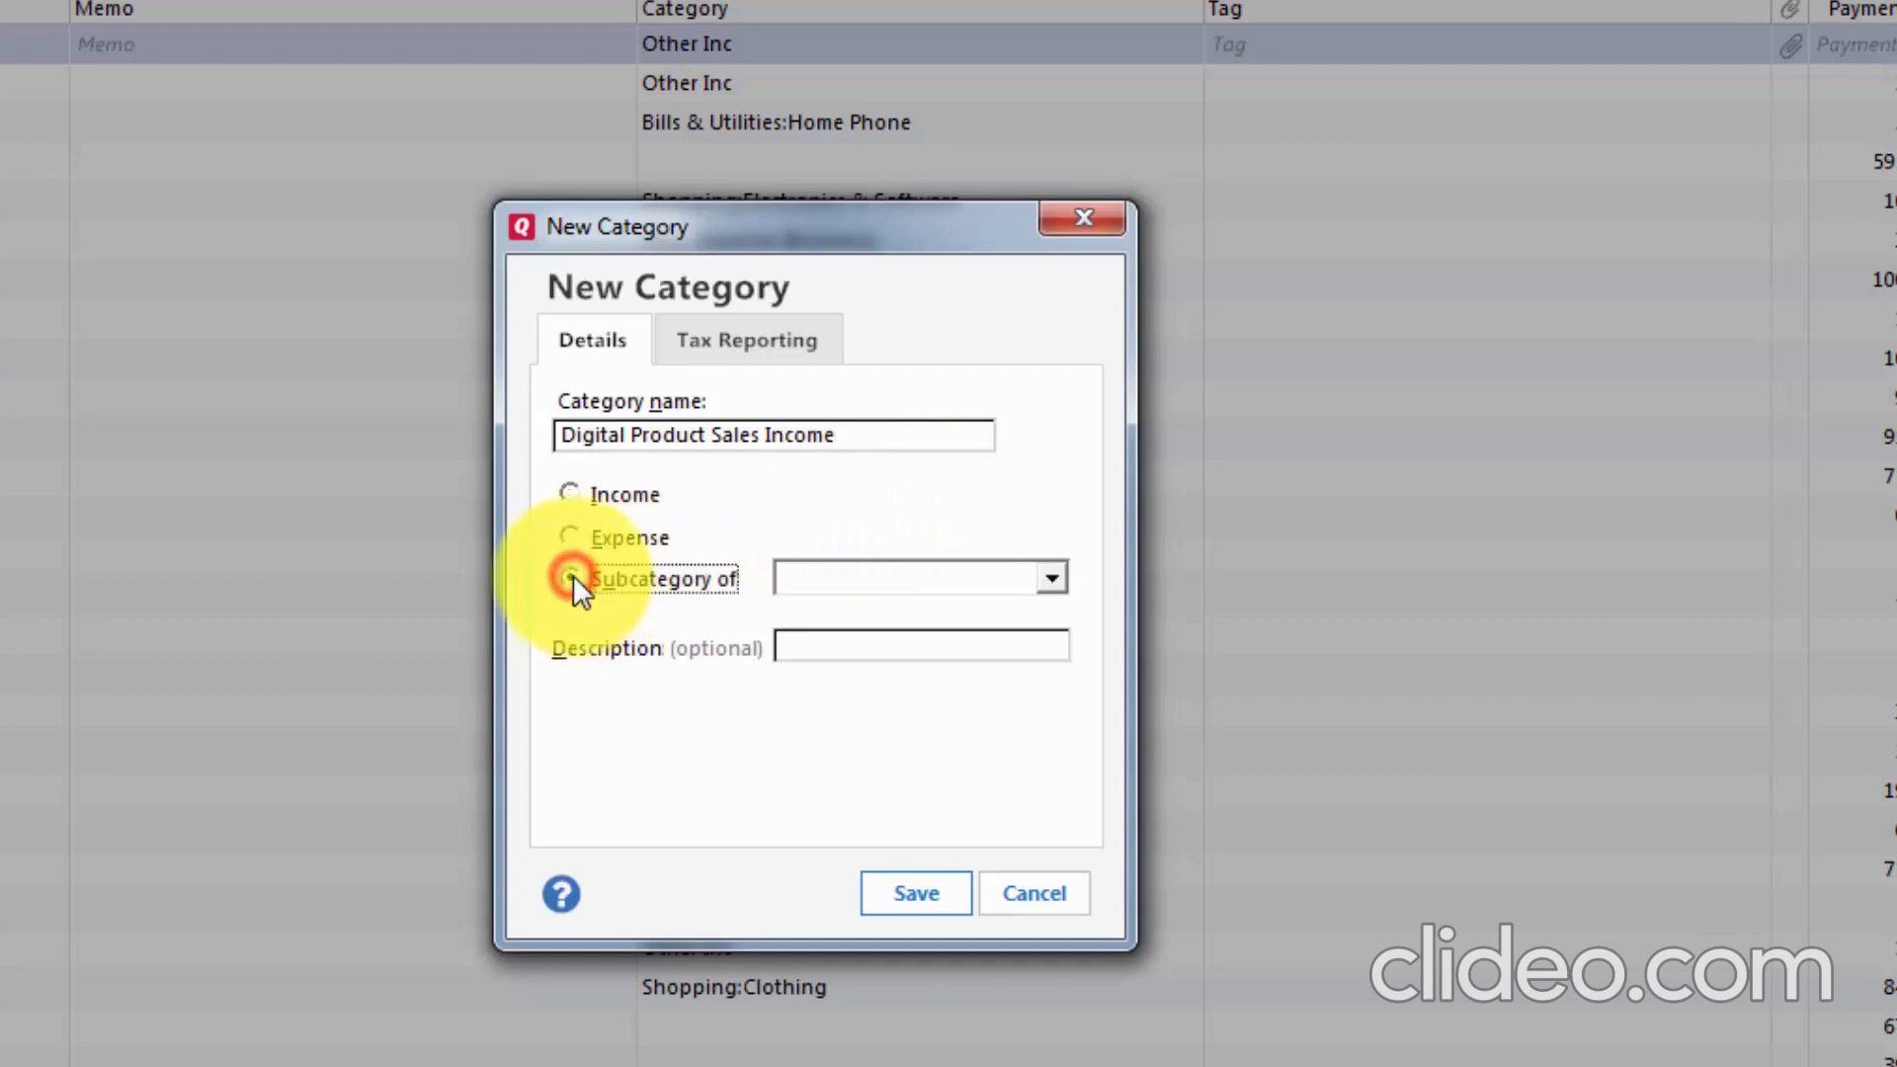
click(1049, 579)
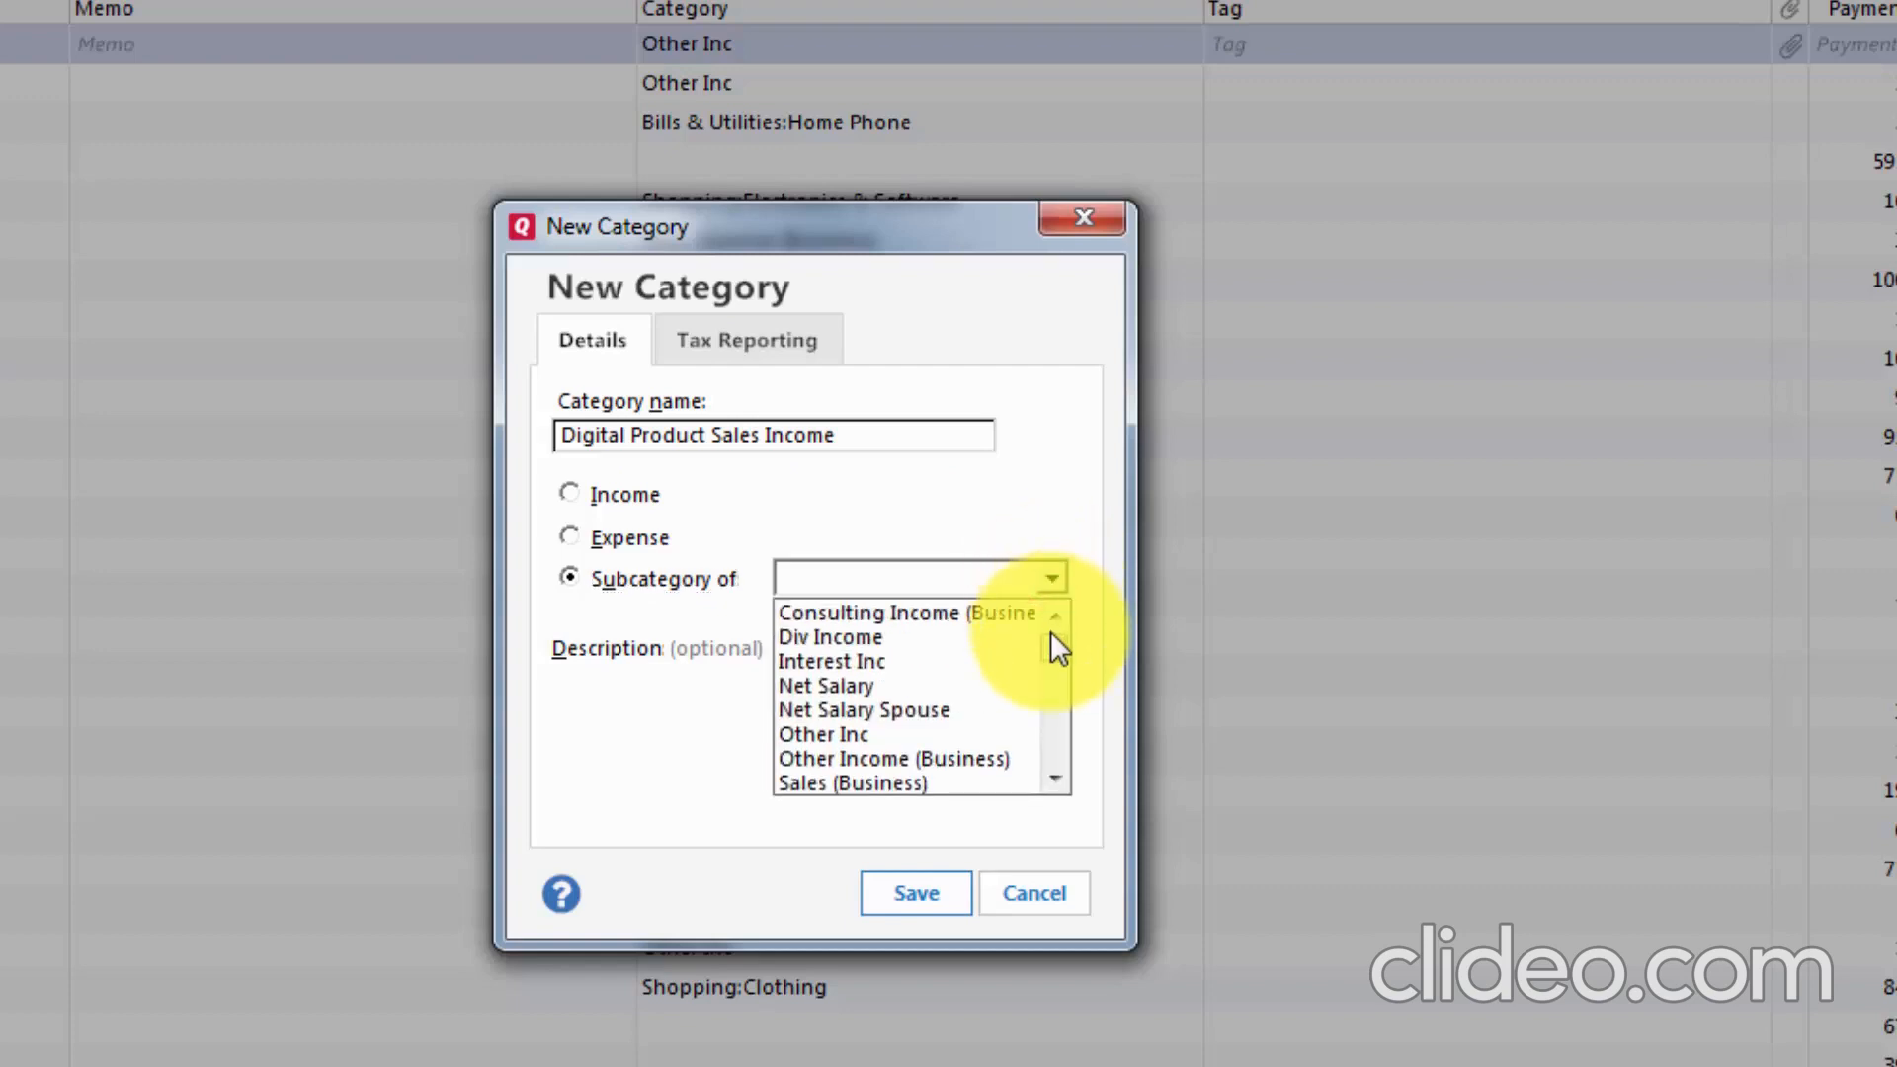
mouse_move(1052, 640)
mouse_down()
mouse_move(1038, 758)
mouse_move(1057, 623)
mouse_up()
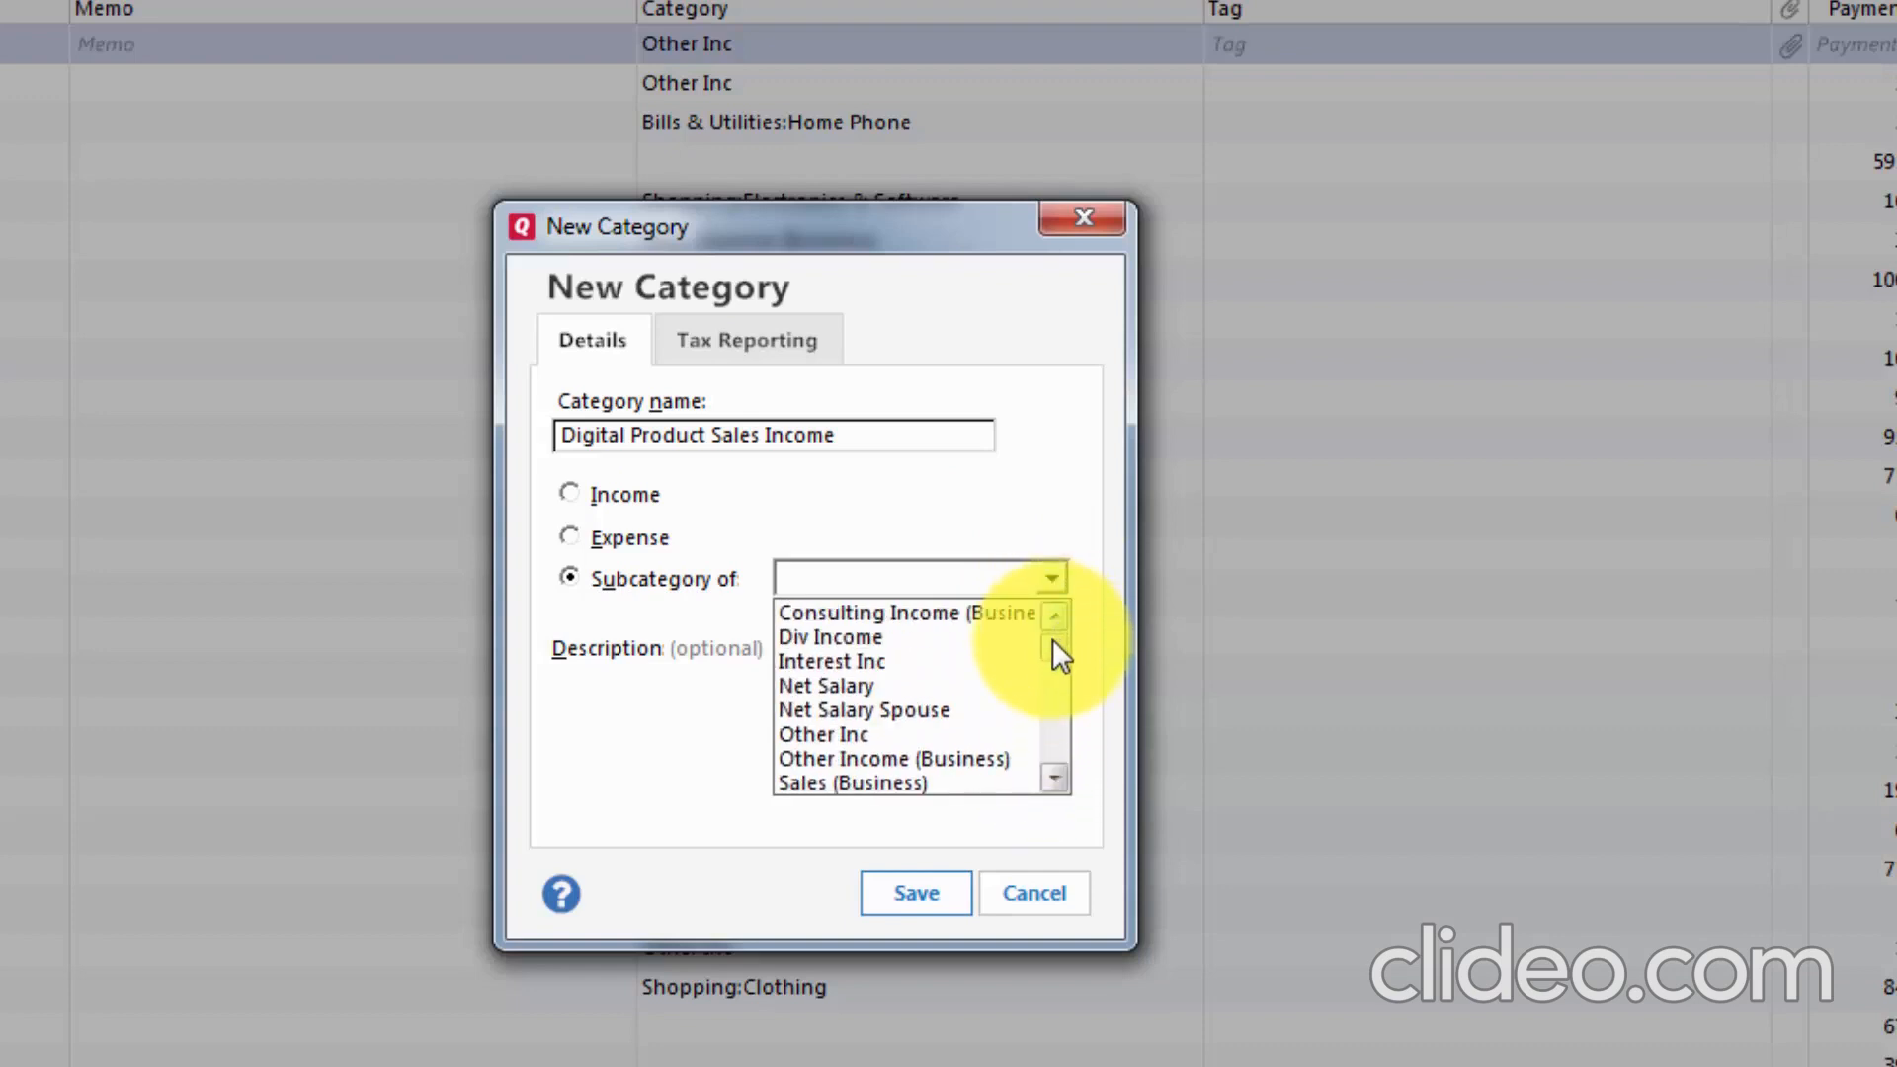
click(1033, 484)
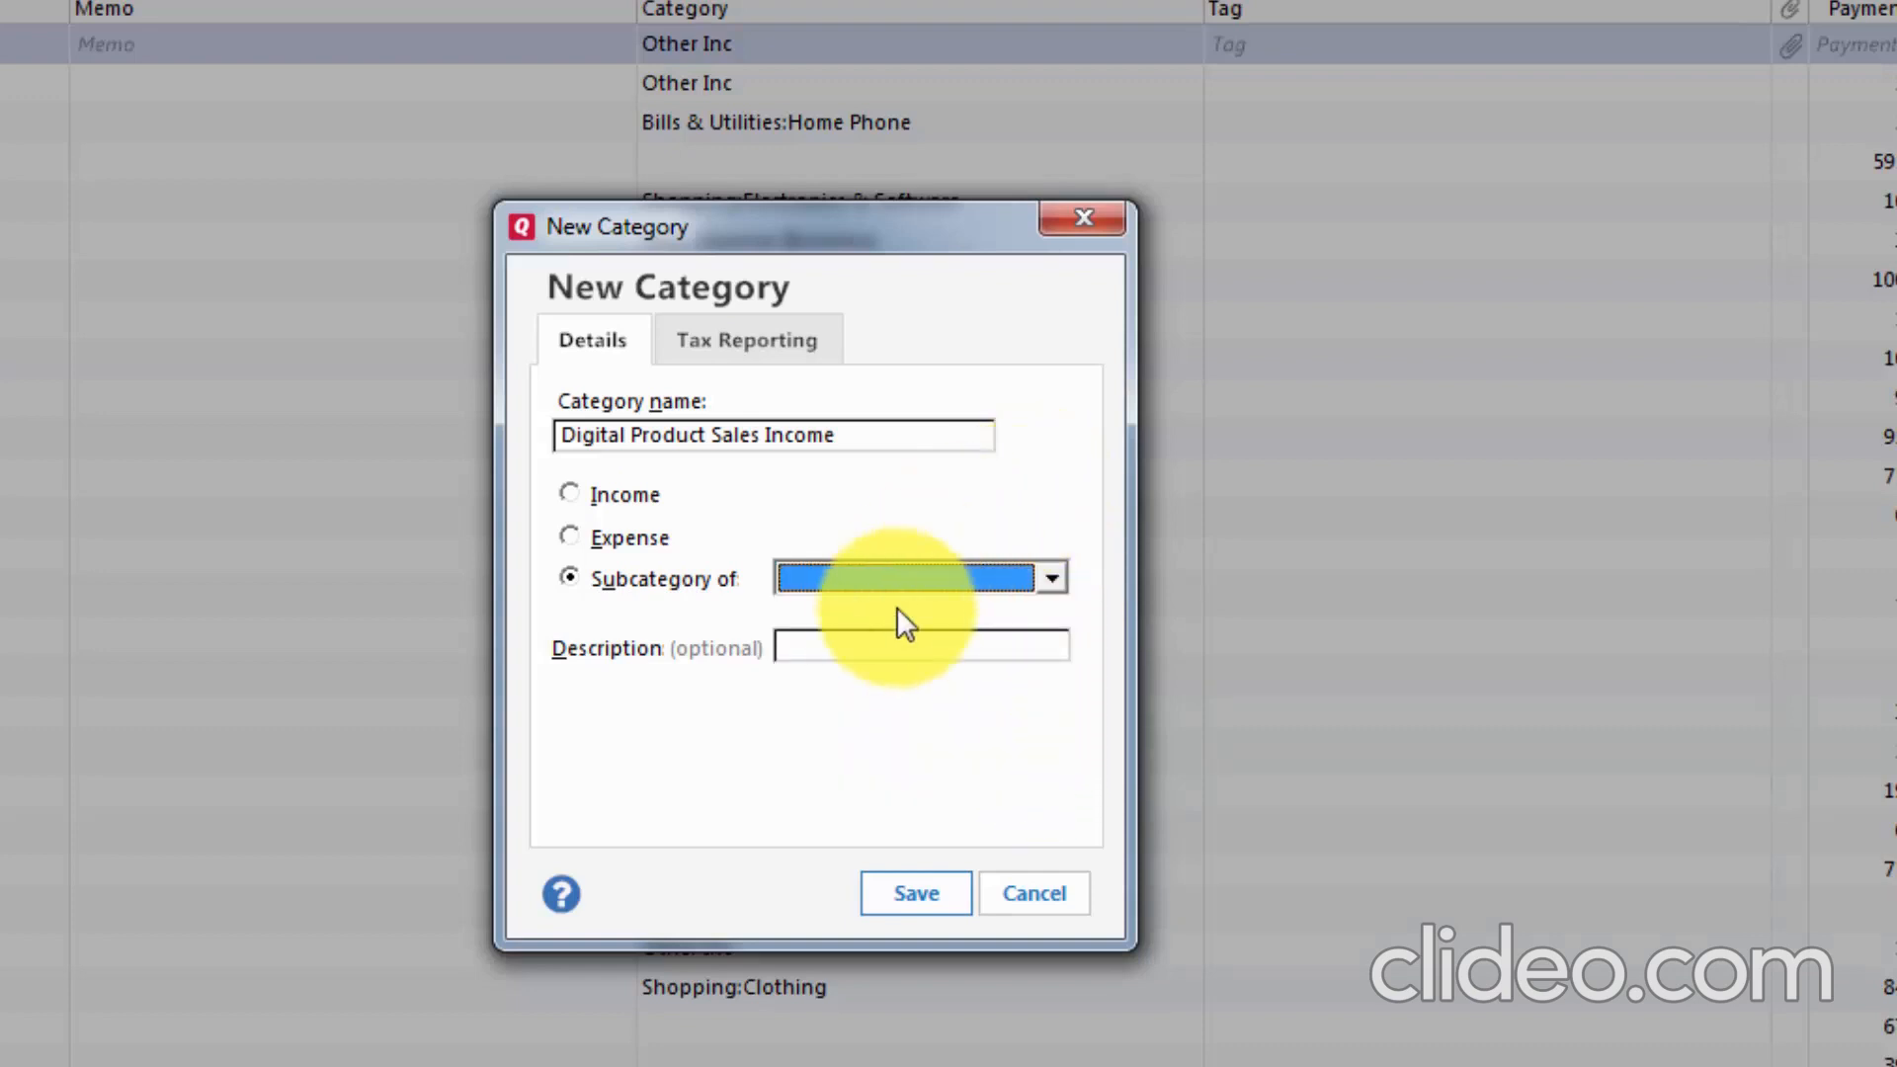
Describe the category as sales of digital products, set it as Income, and save it to the deposit.
click(882, 643)
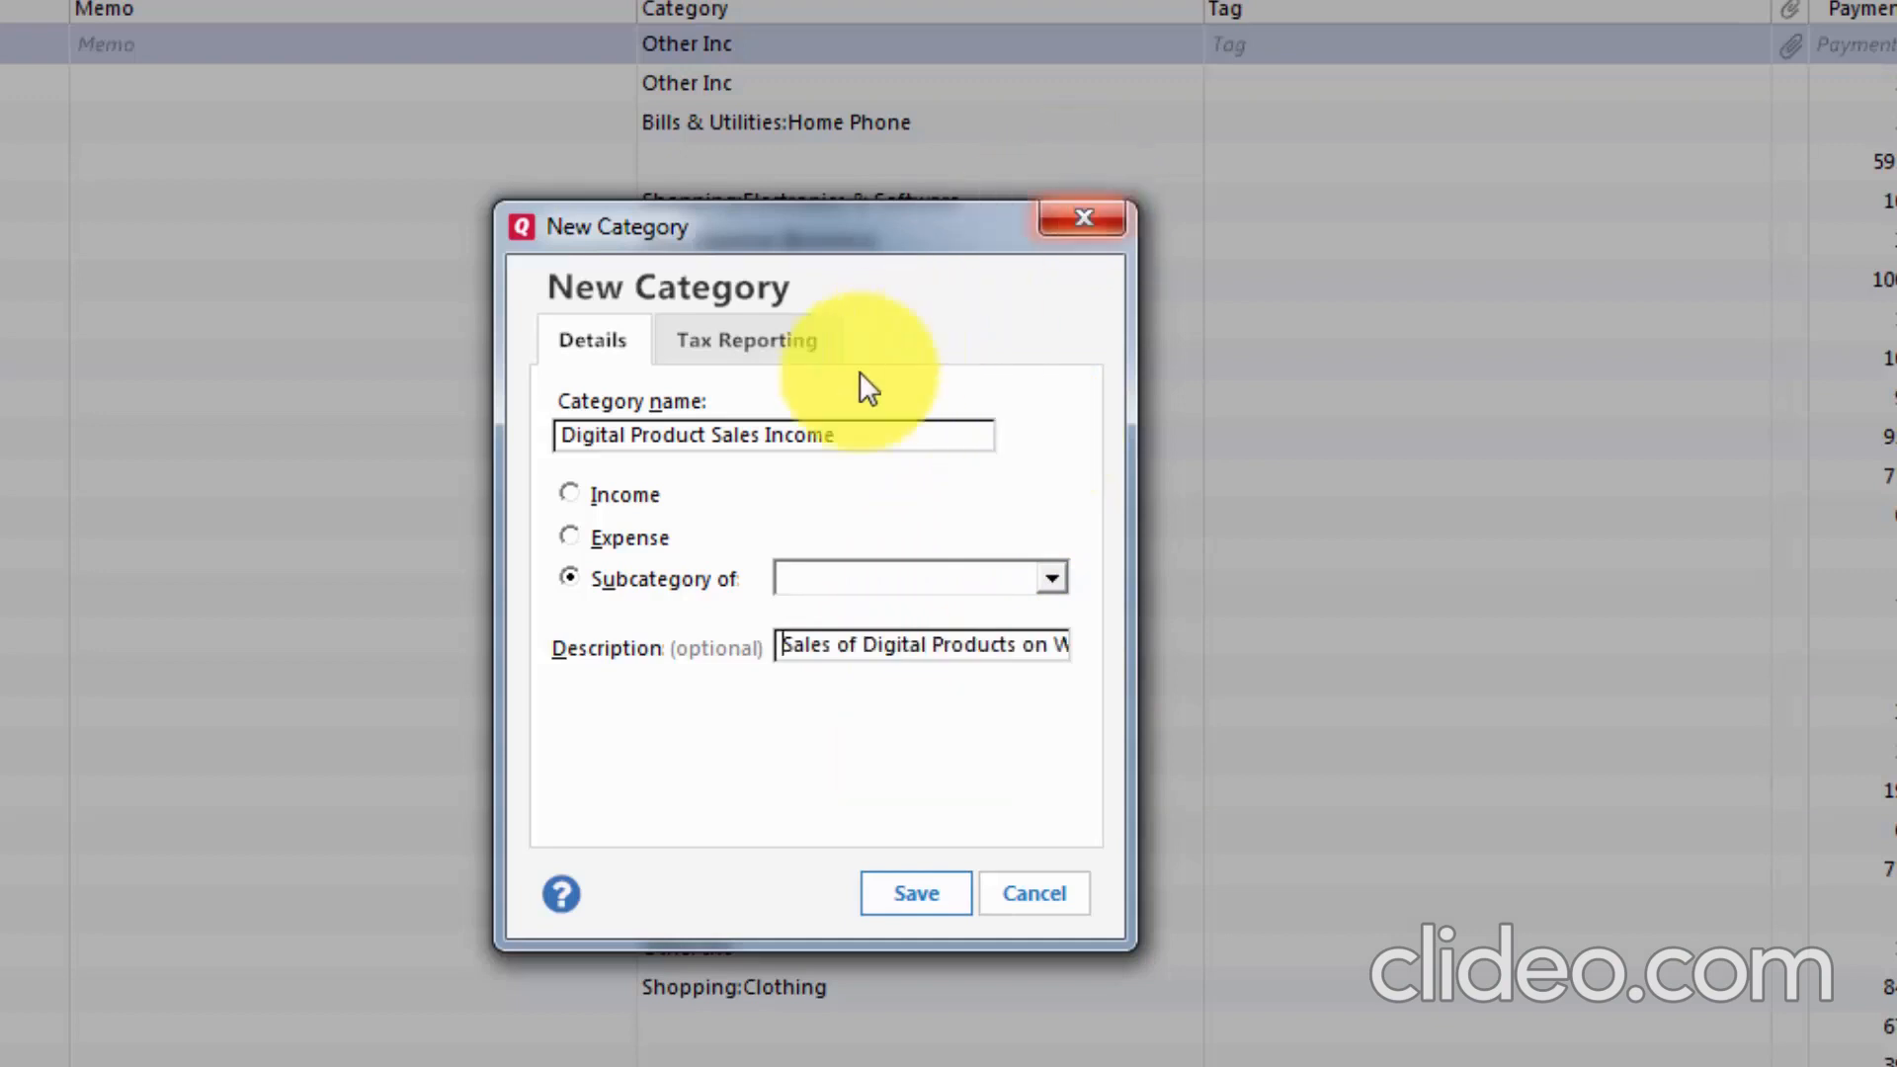
click(570, 491)
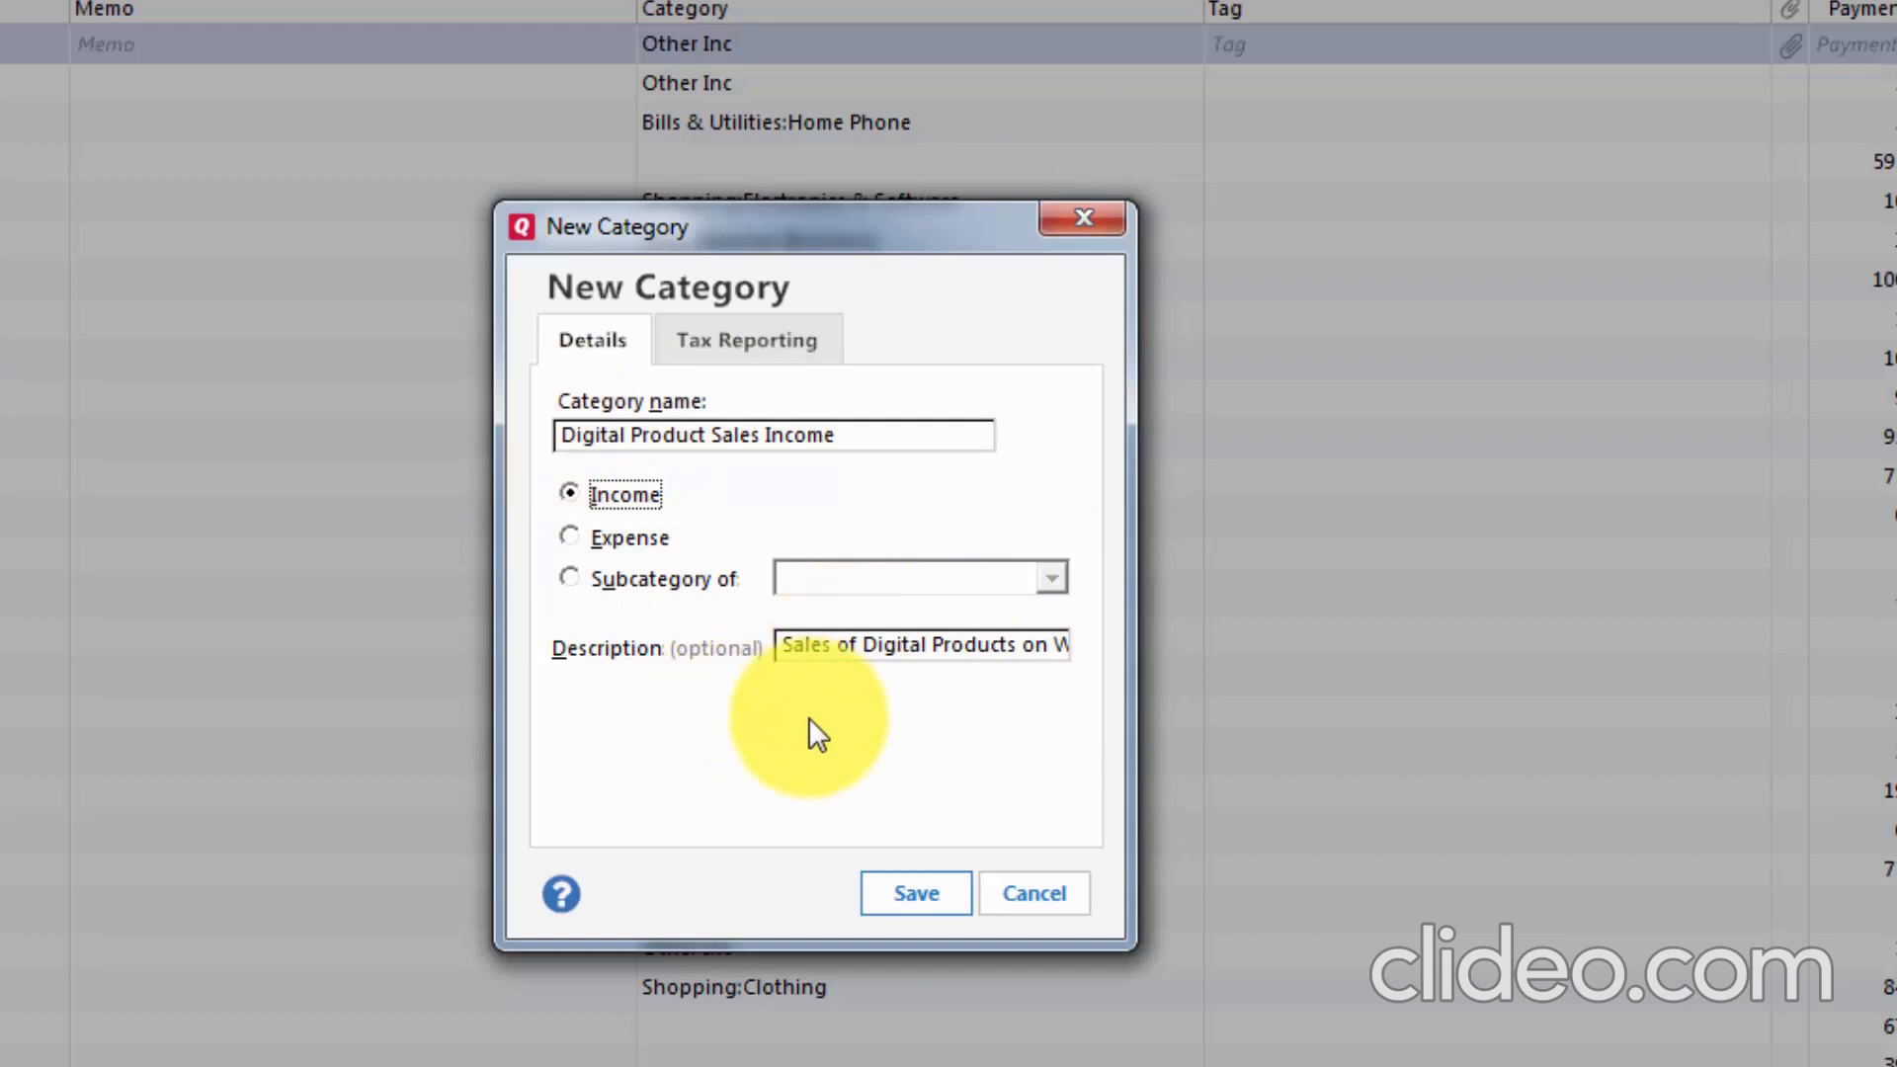
click(747, 340)
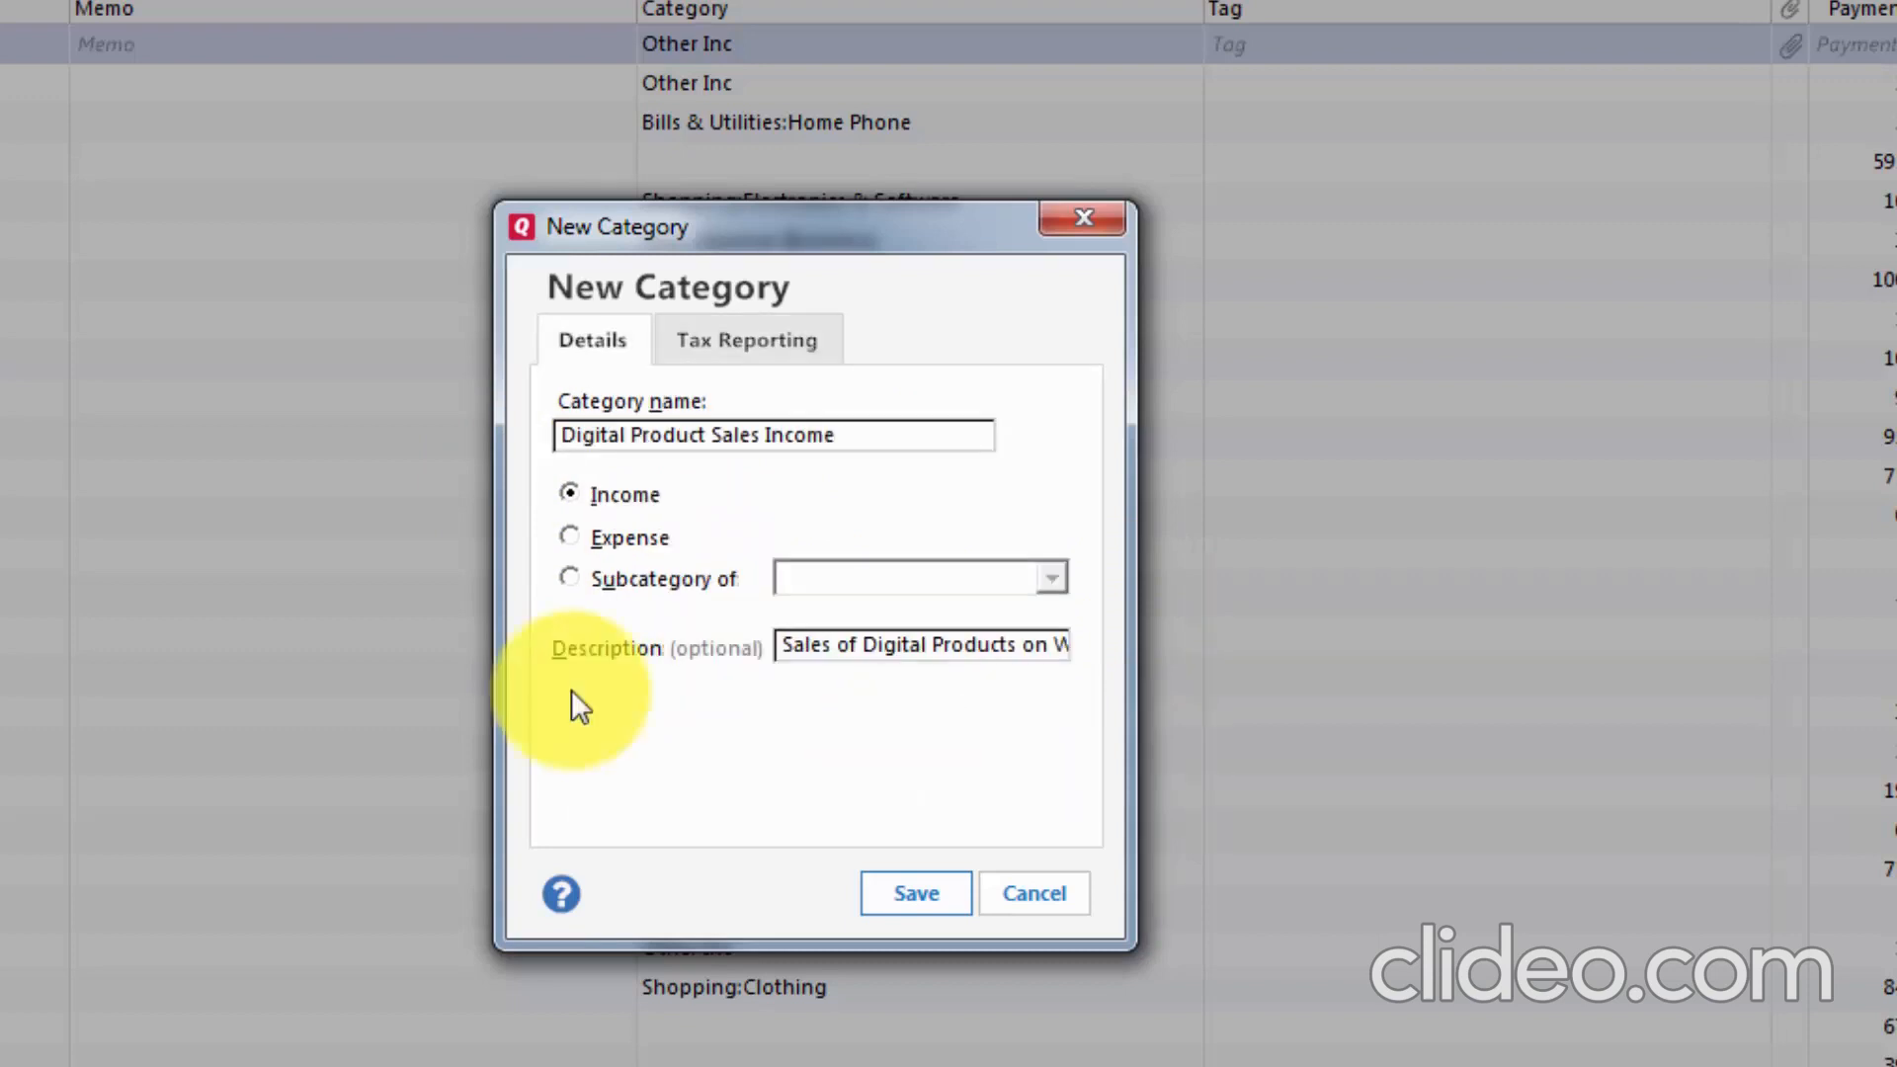
click(925, 914)
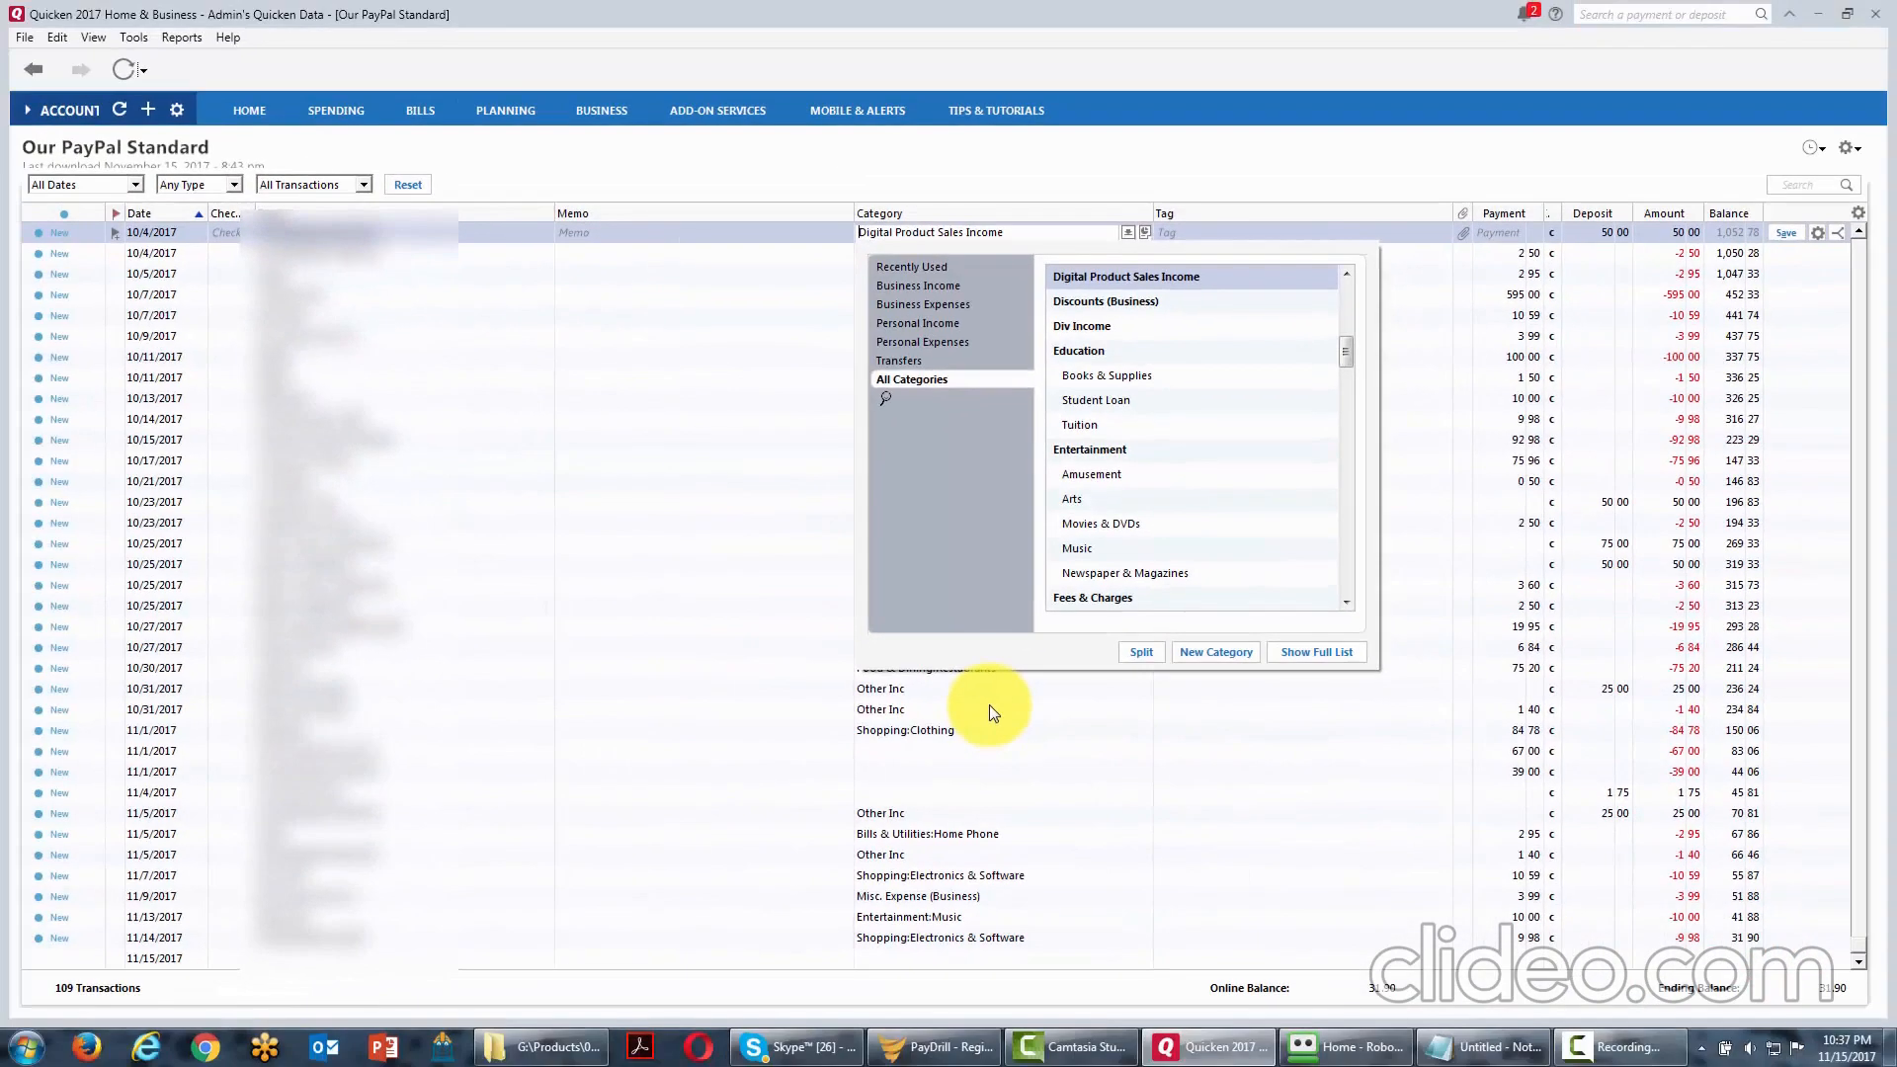
Categorize the 10/4/2017 payment of 2.50 as Fees & Charges:Service Fee and save the transaction.
click(1225, 152)
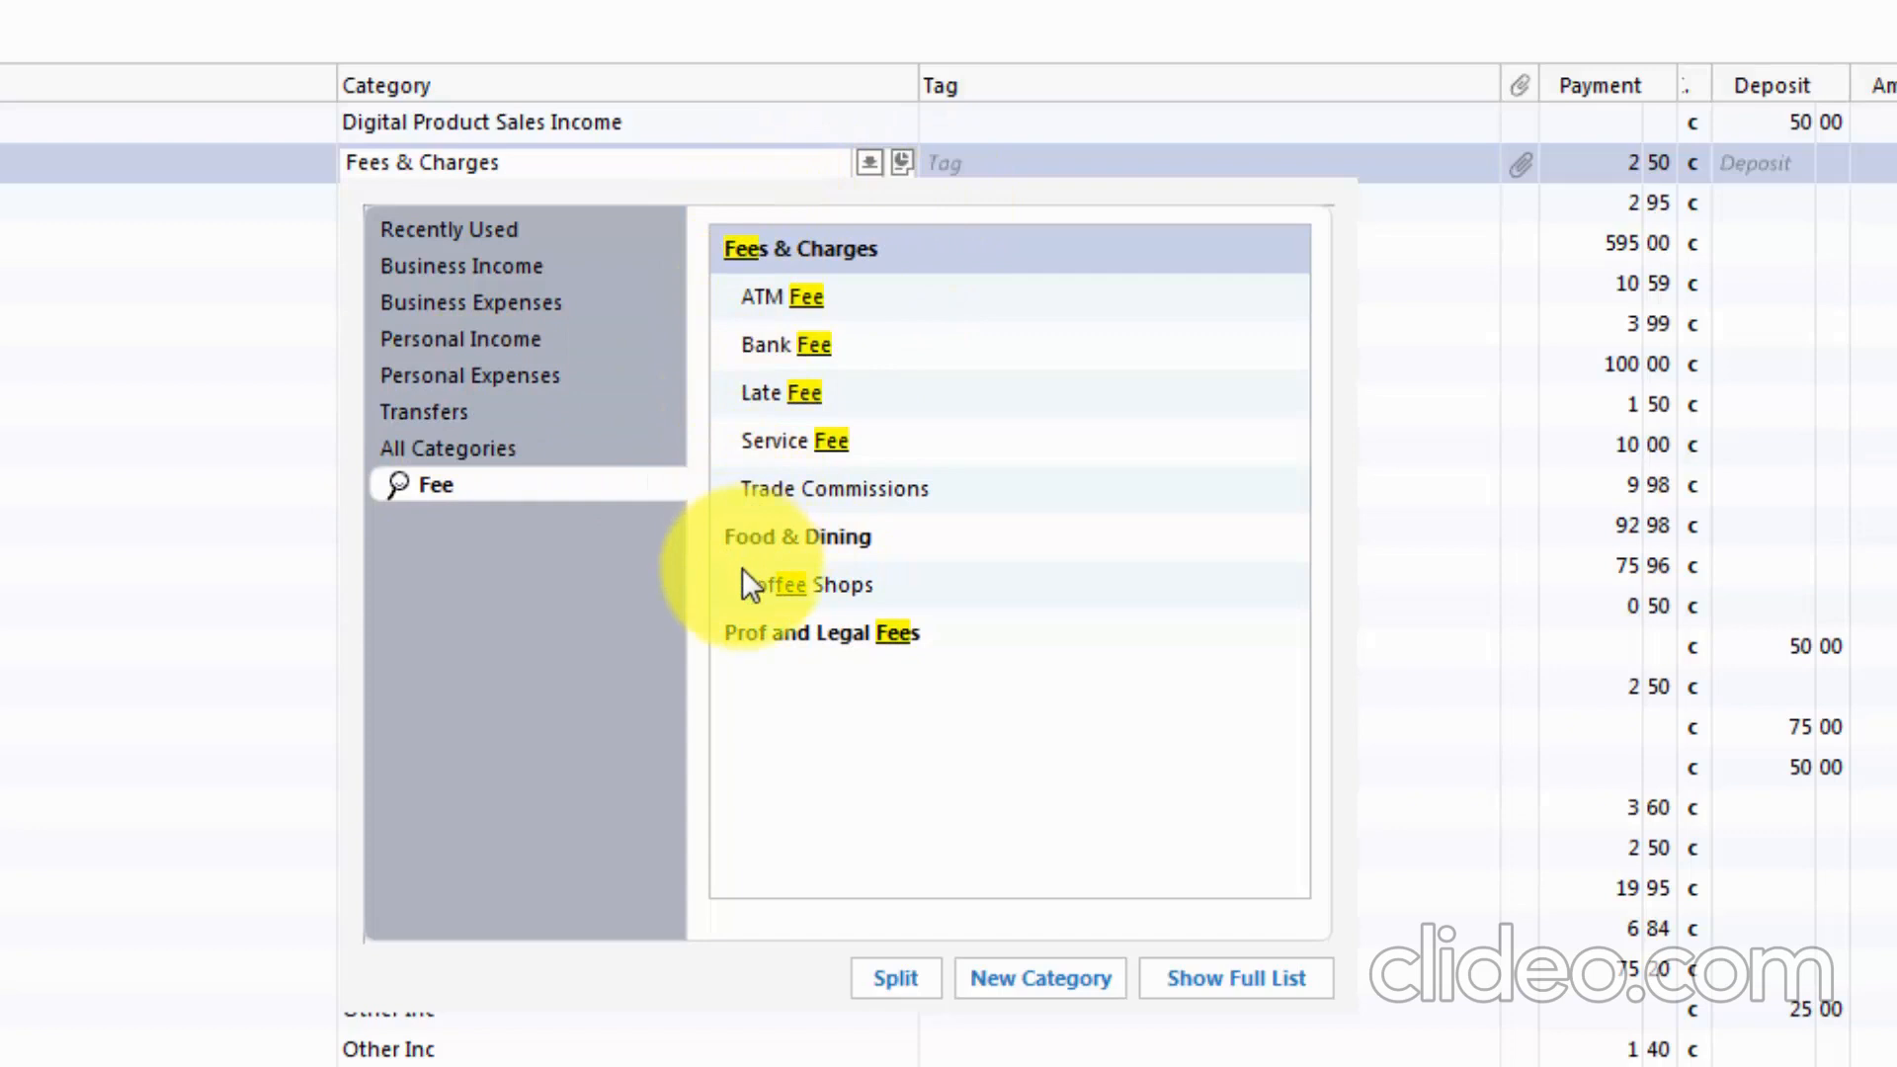
click(792, 441)
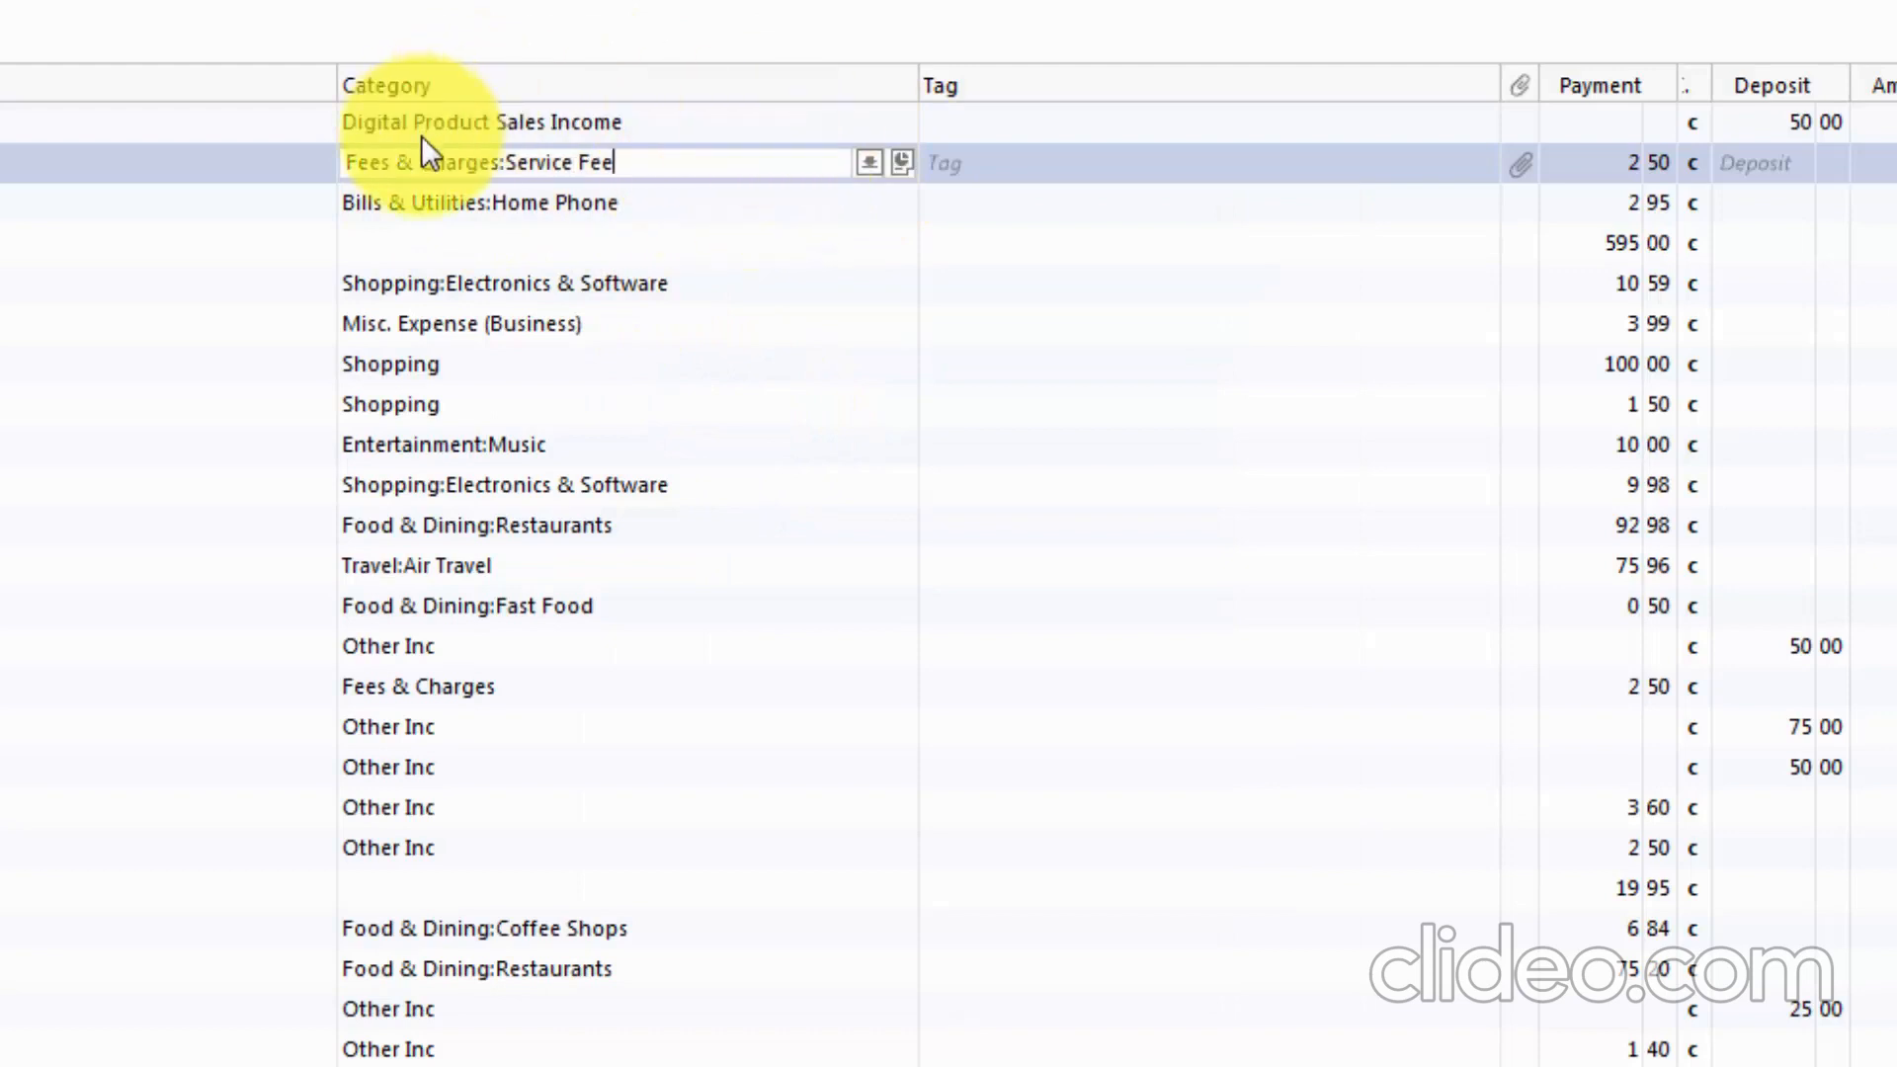
key(Return)
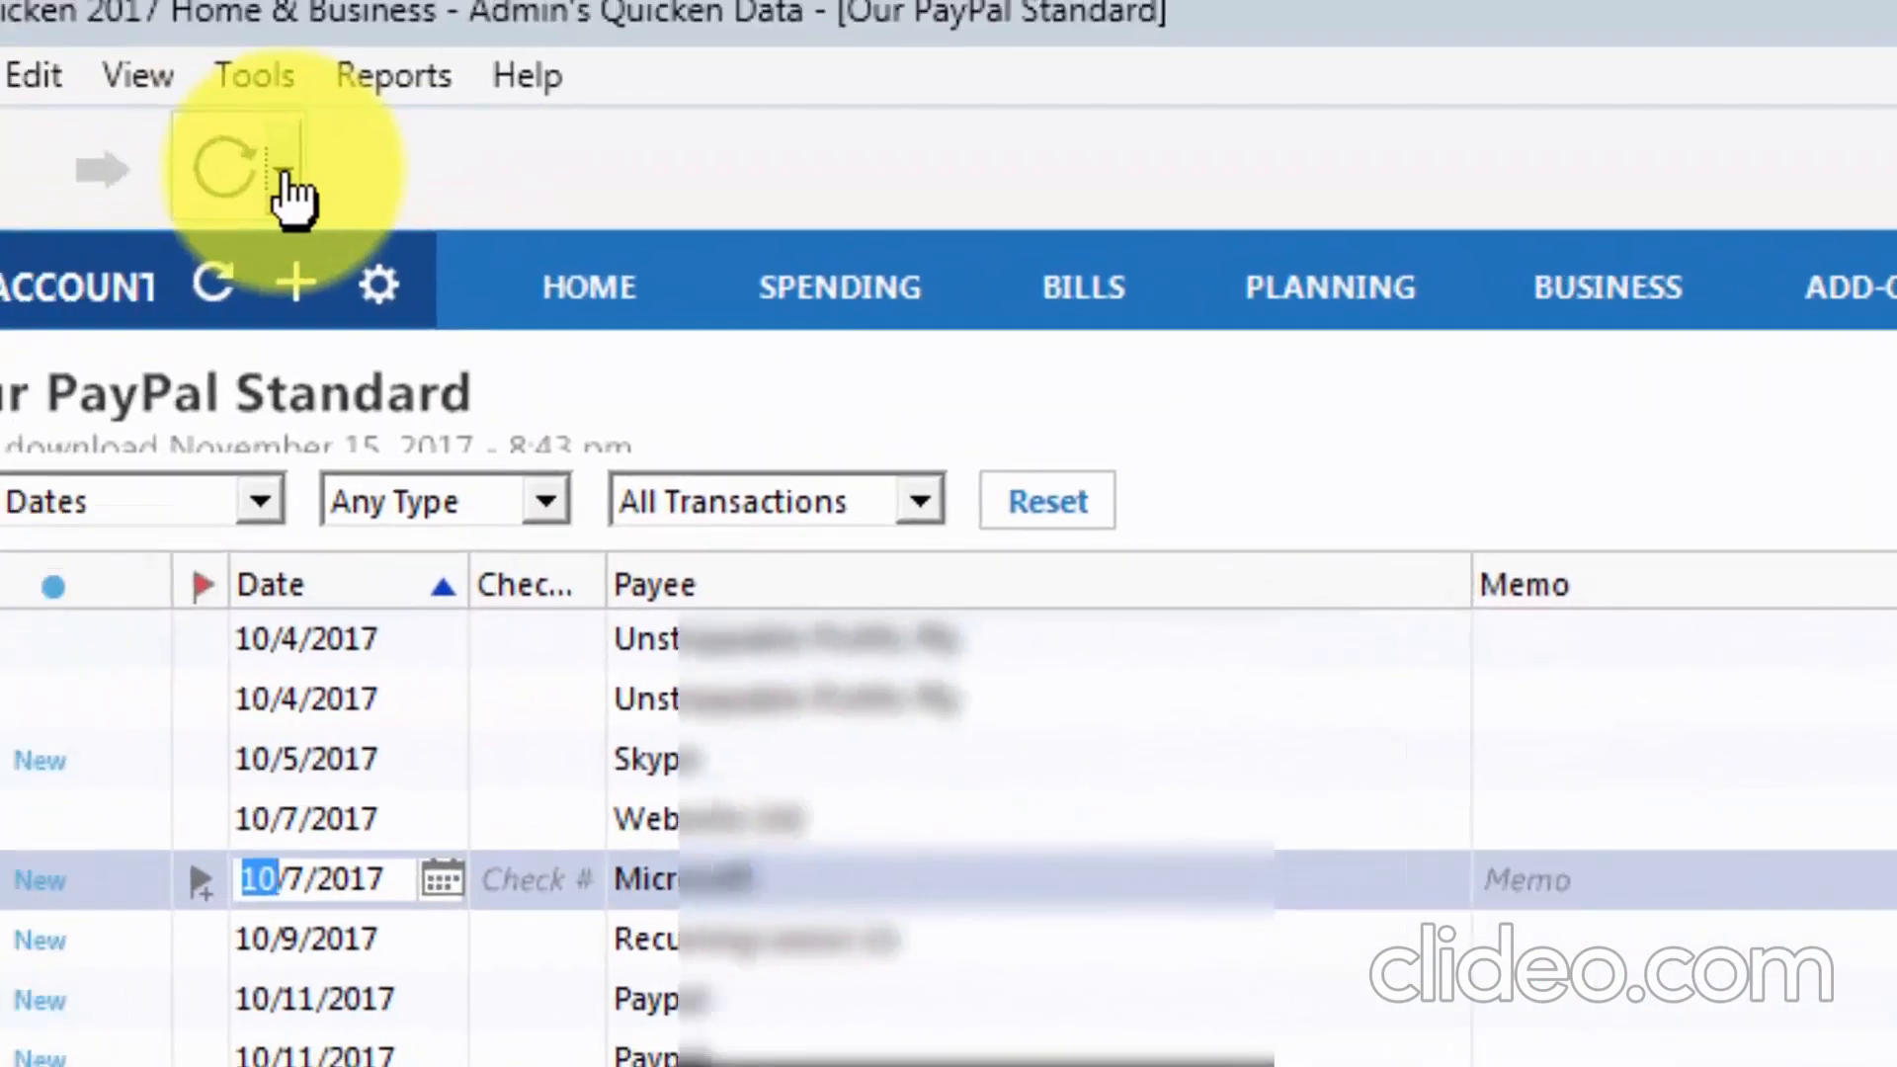
Run One Step Update for the Our PayPal Standard account only, and dismiss the update summary.
click(282, 183)
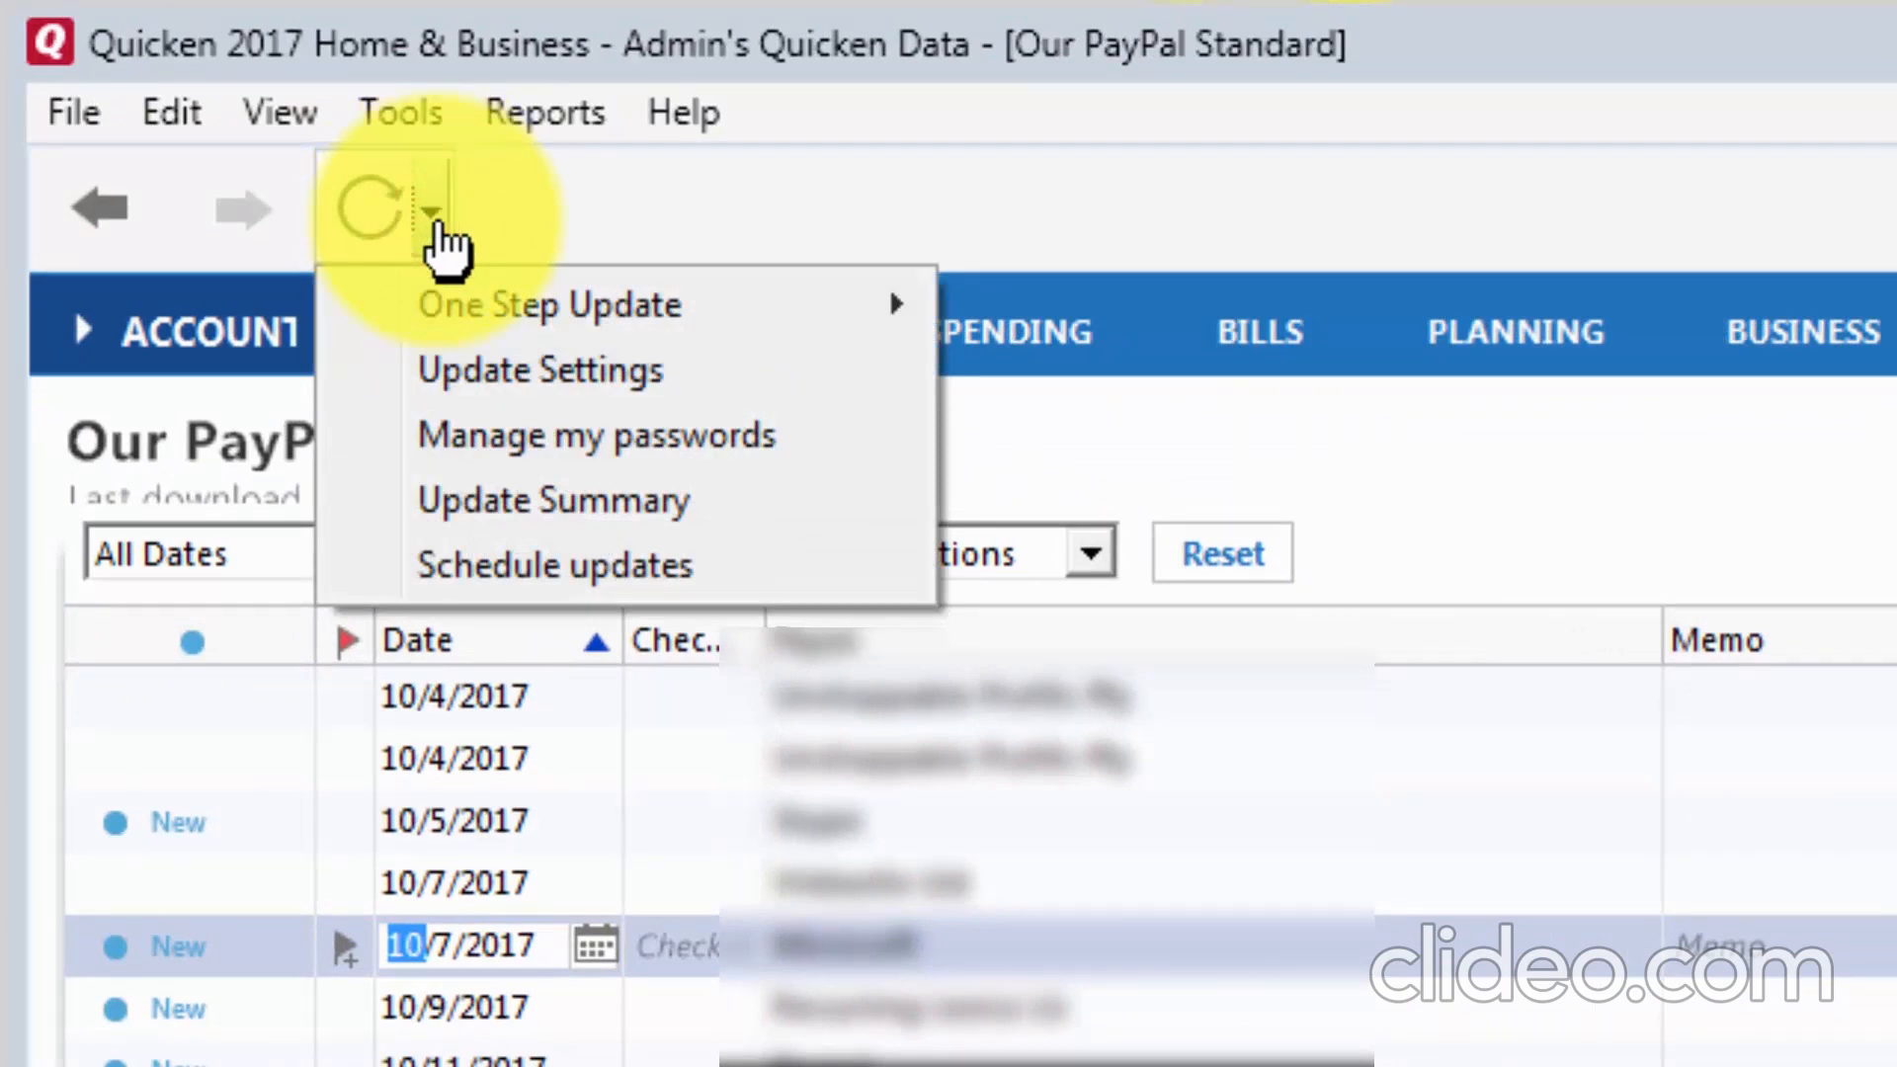
mouse_move(633, 287)
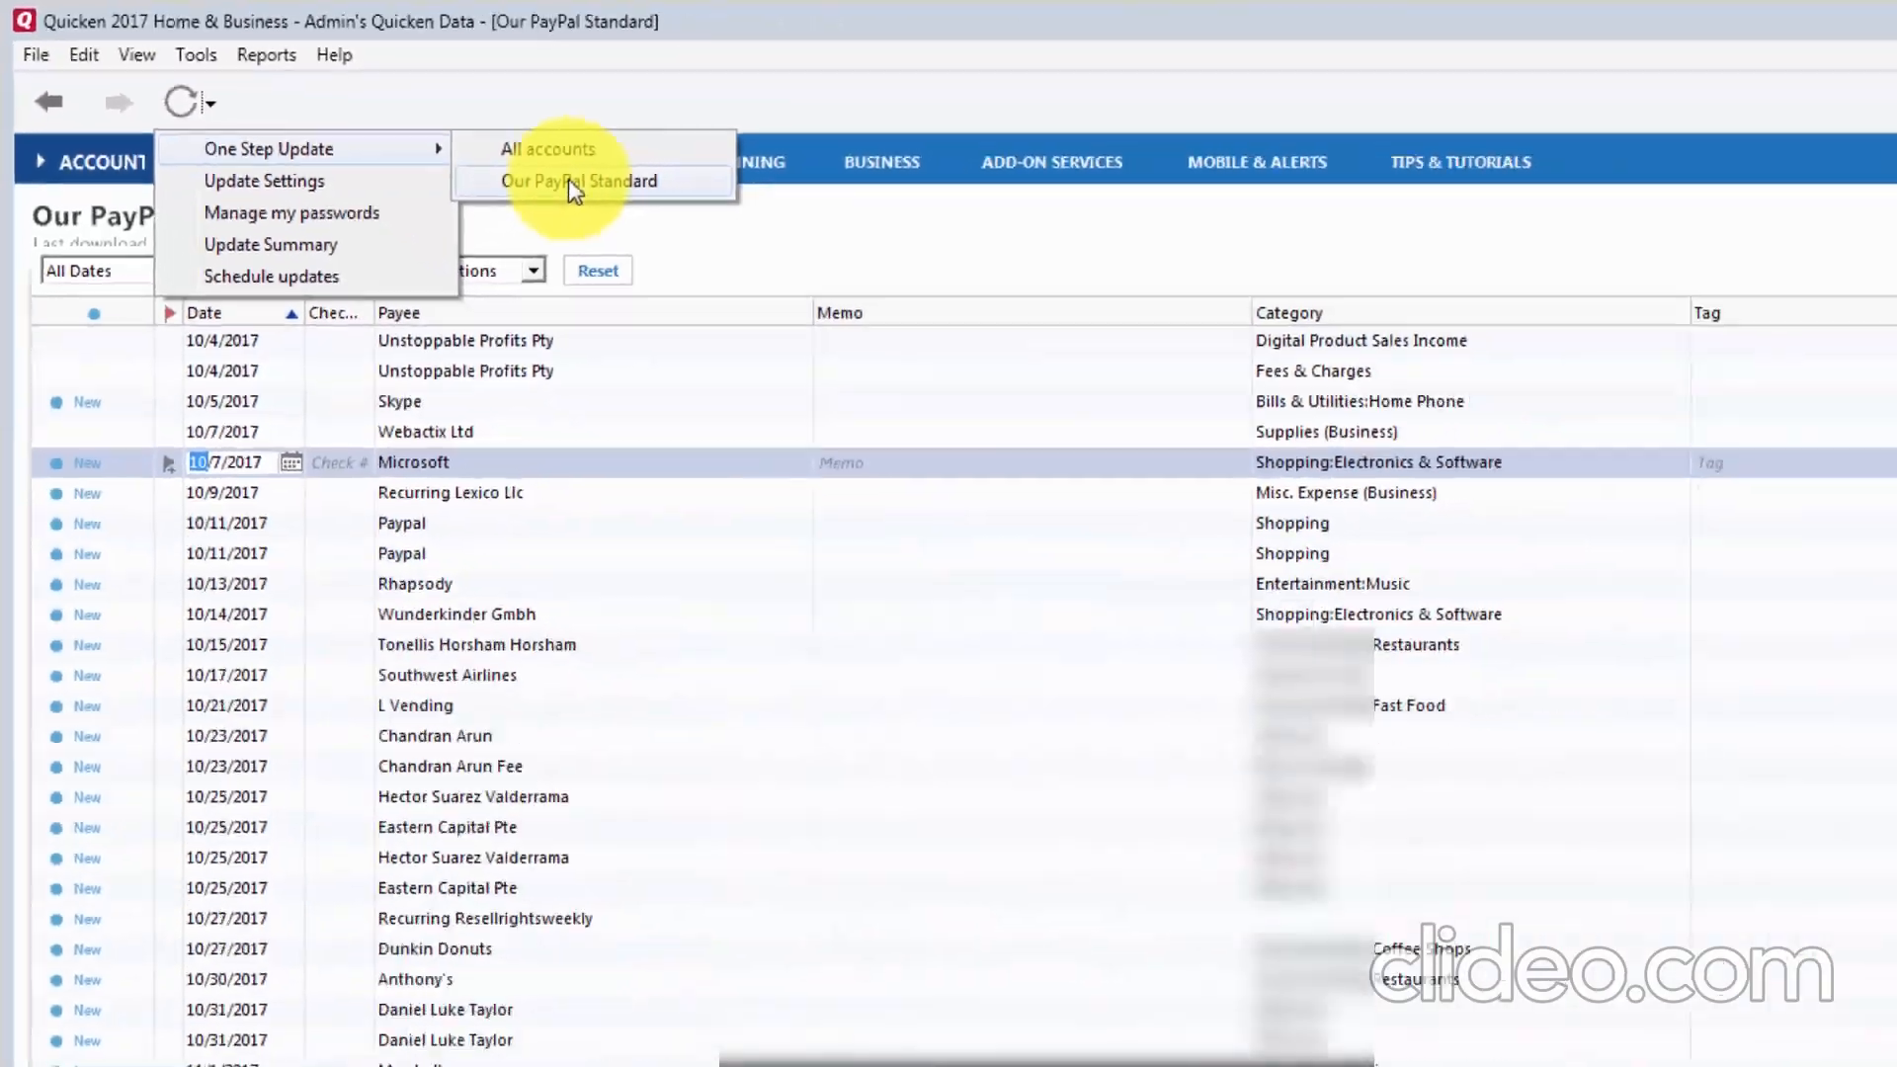
click(1162, 369)
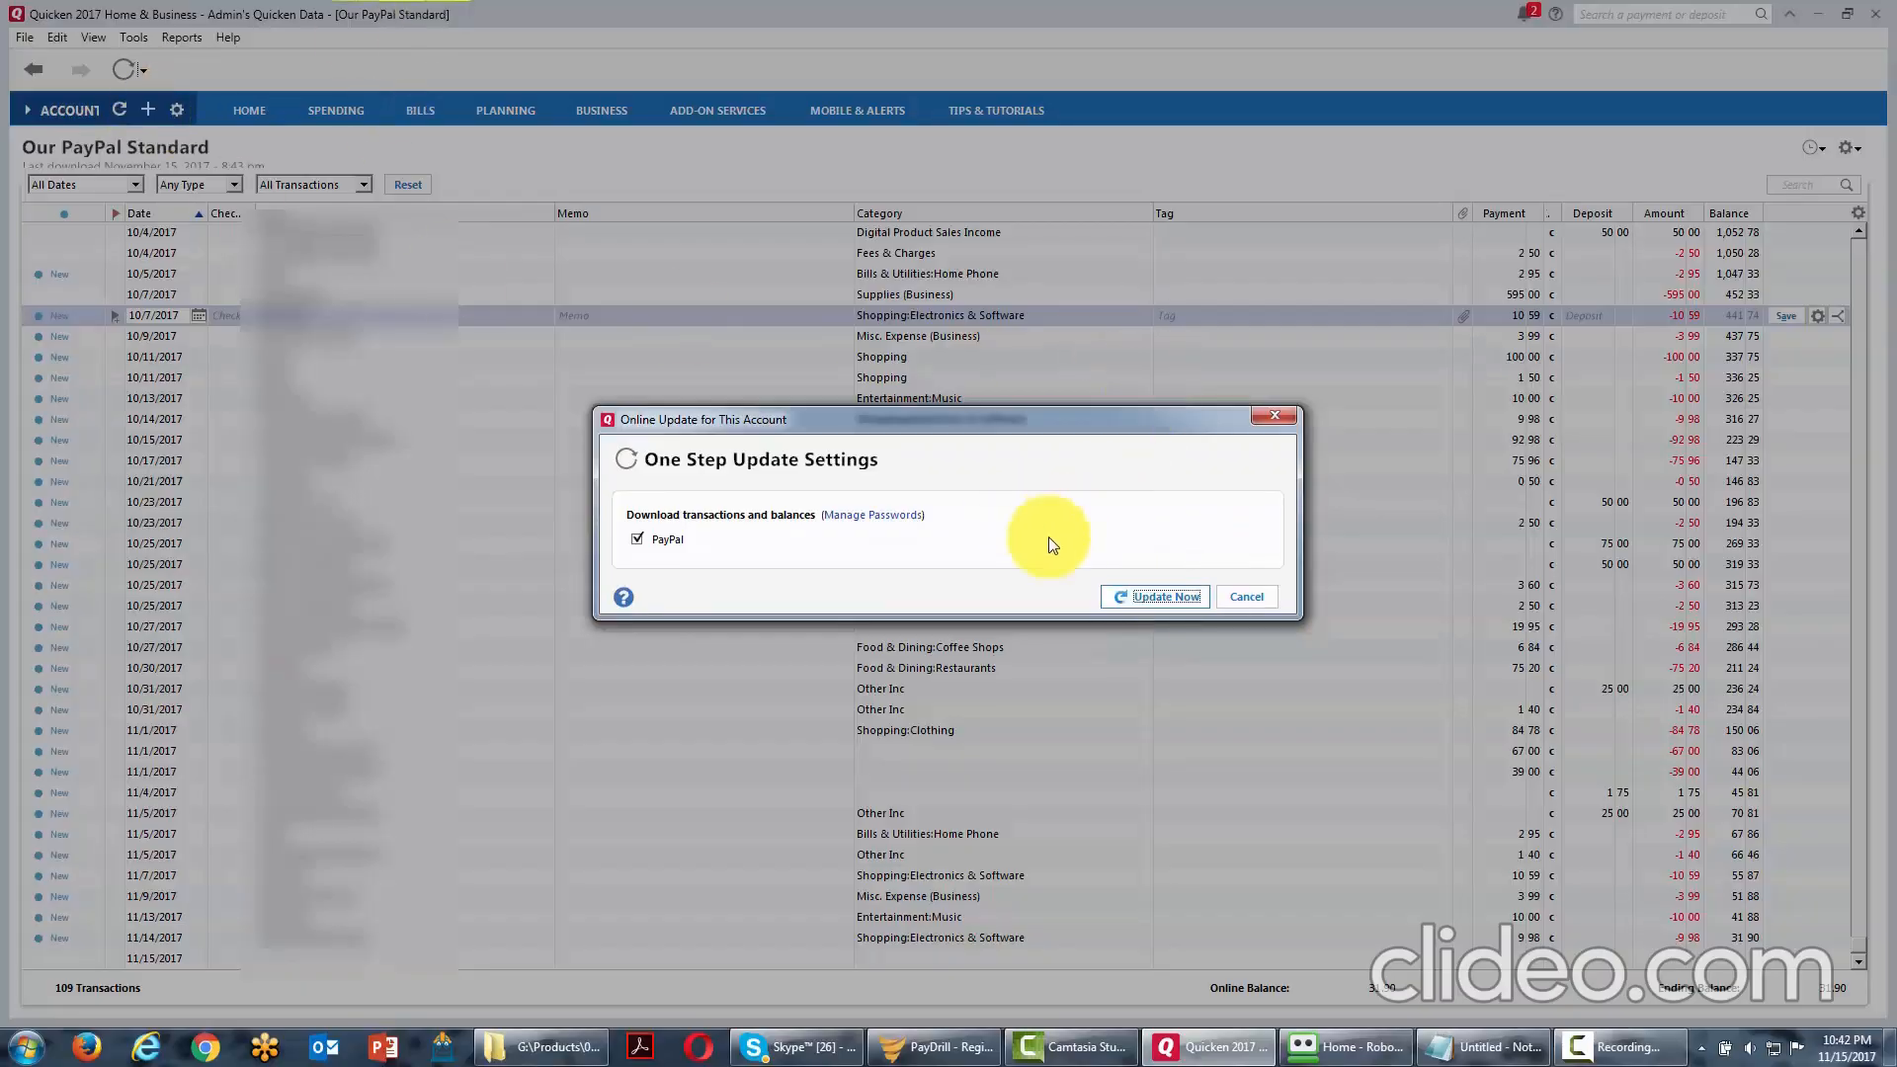
click(1151, 609)
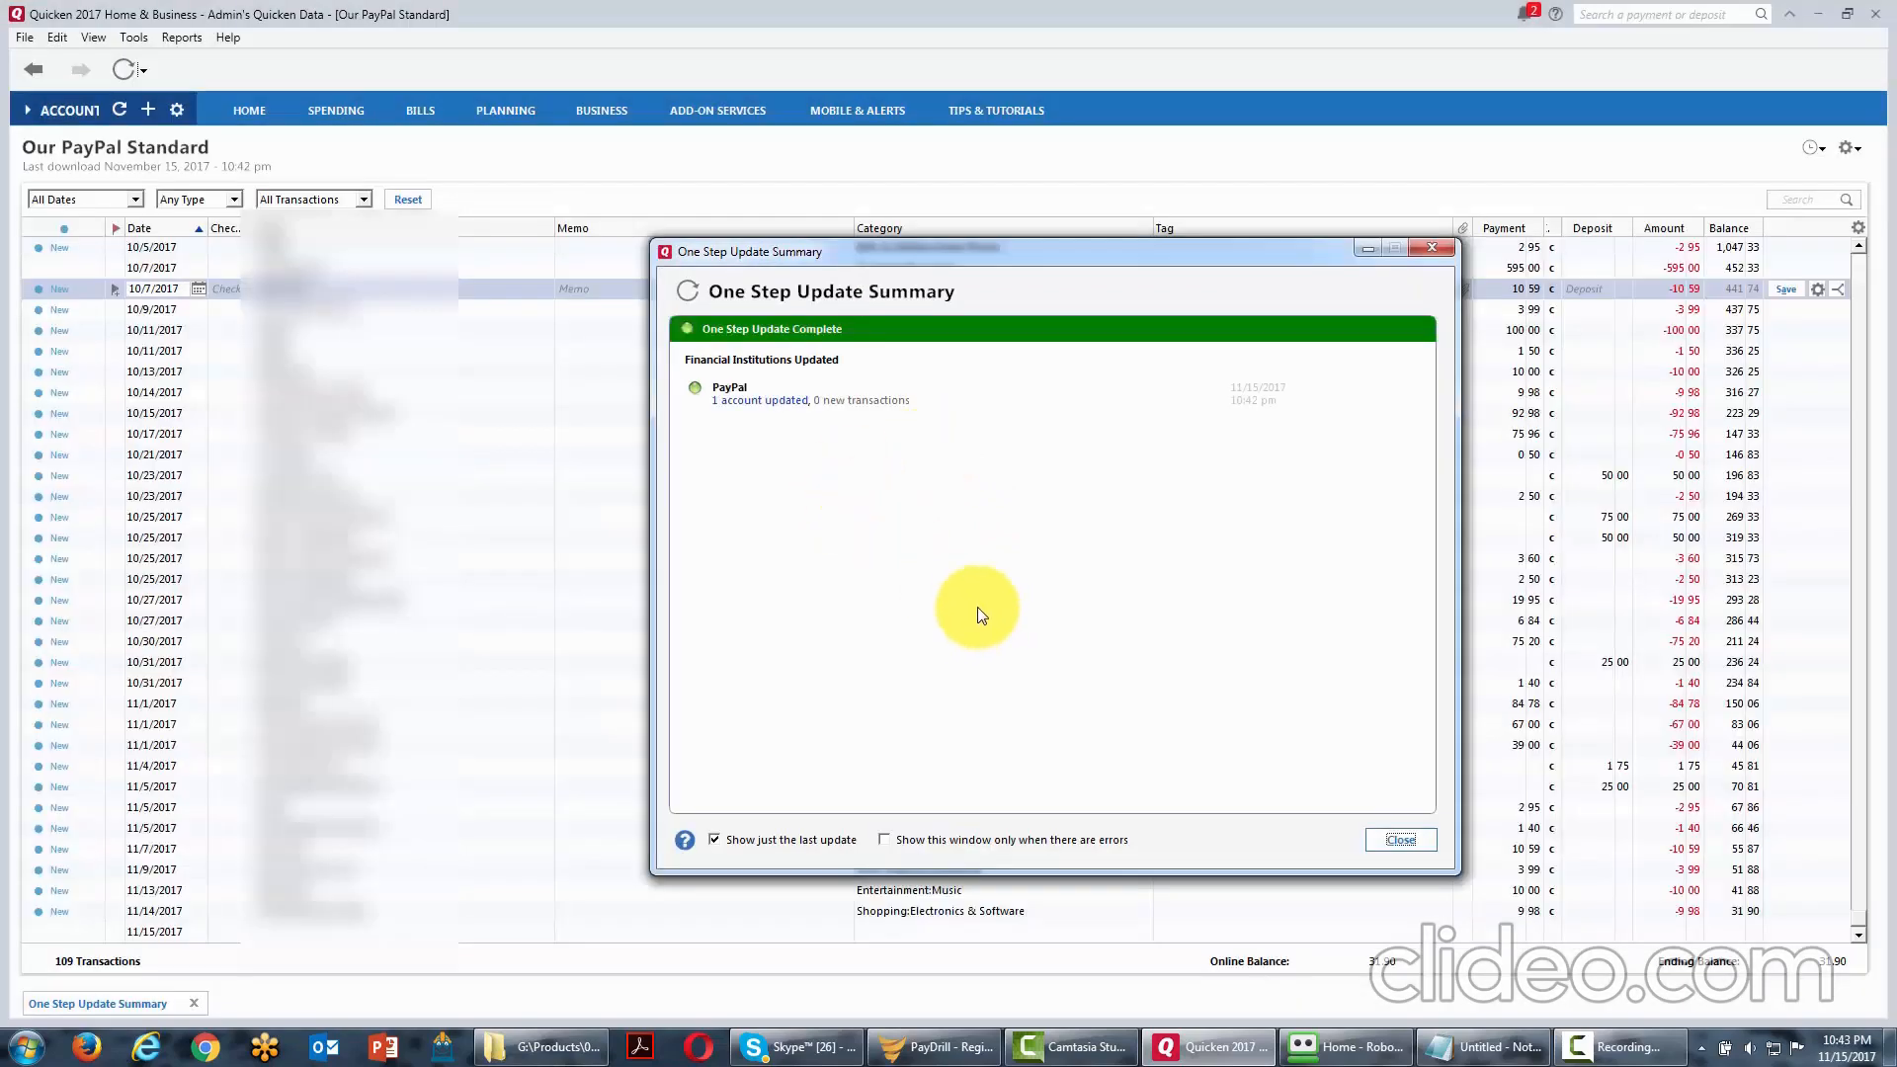
click(1388, 840)
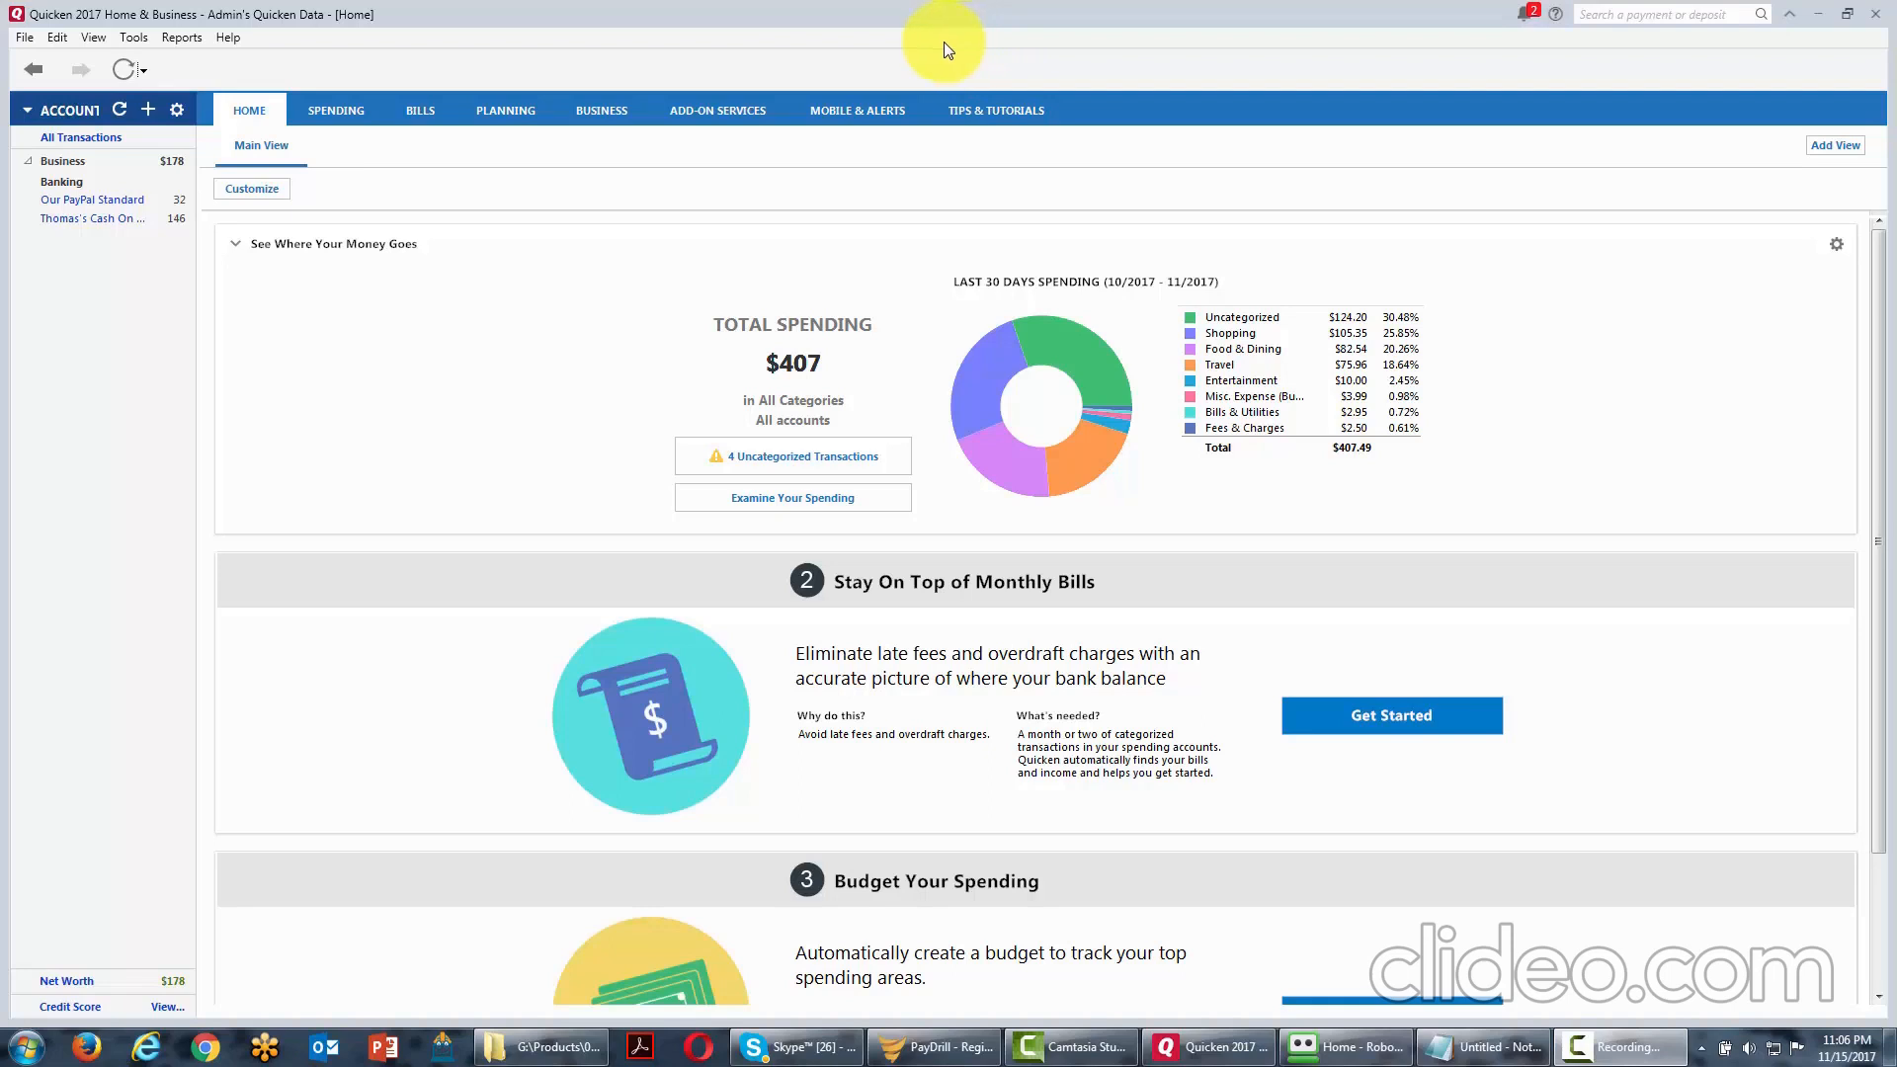
Start adding another checking account, search the financial institutions for "paypal" and choose PayPal.
click(142, 36)
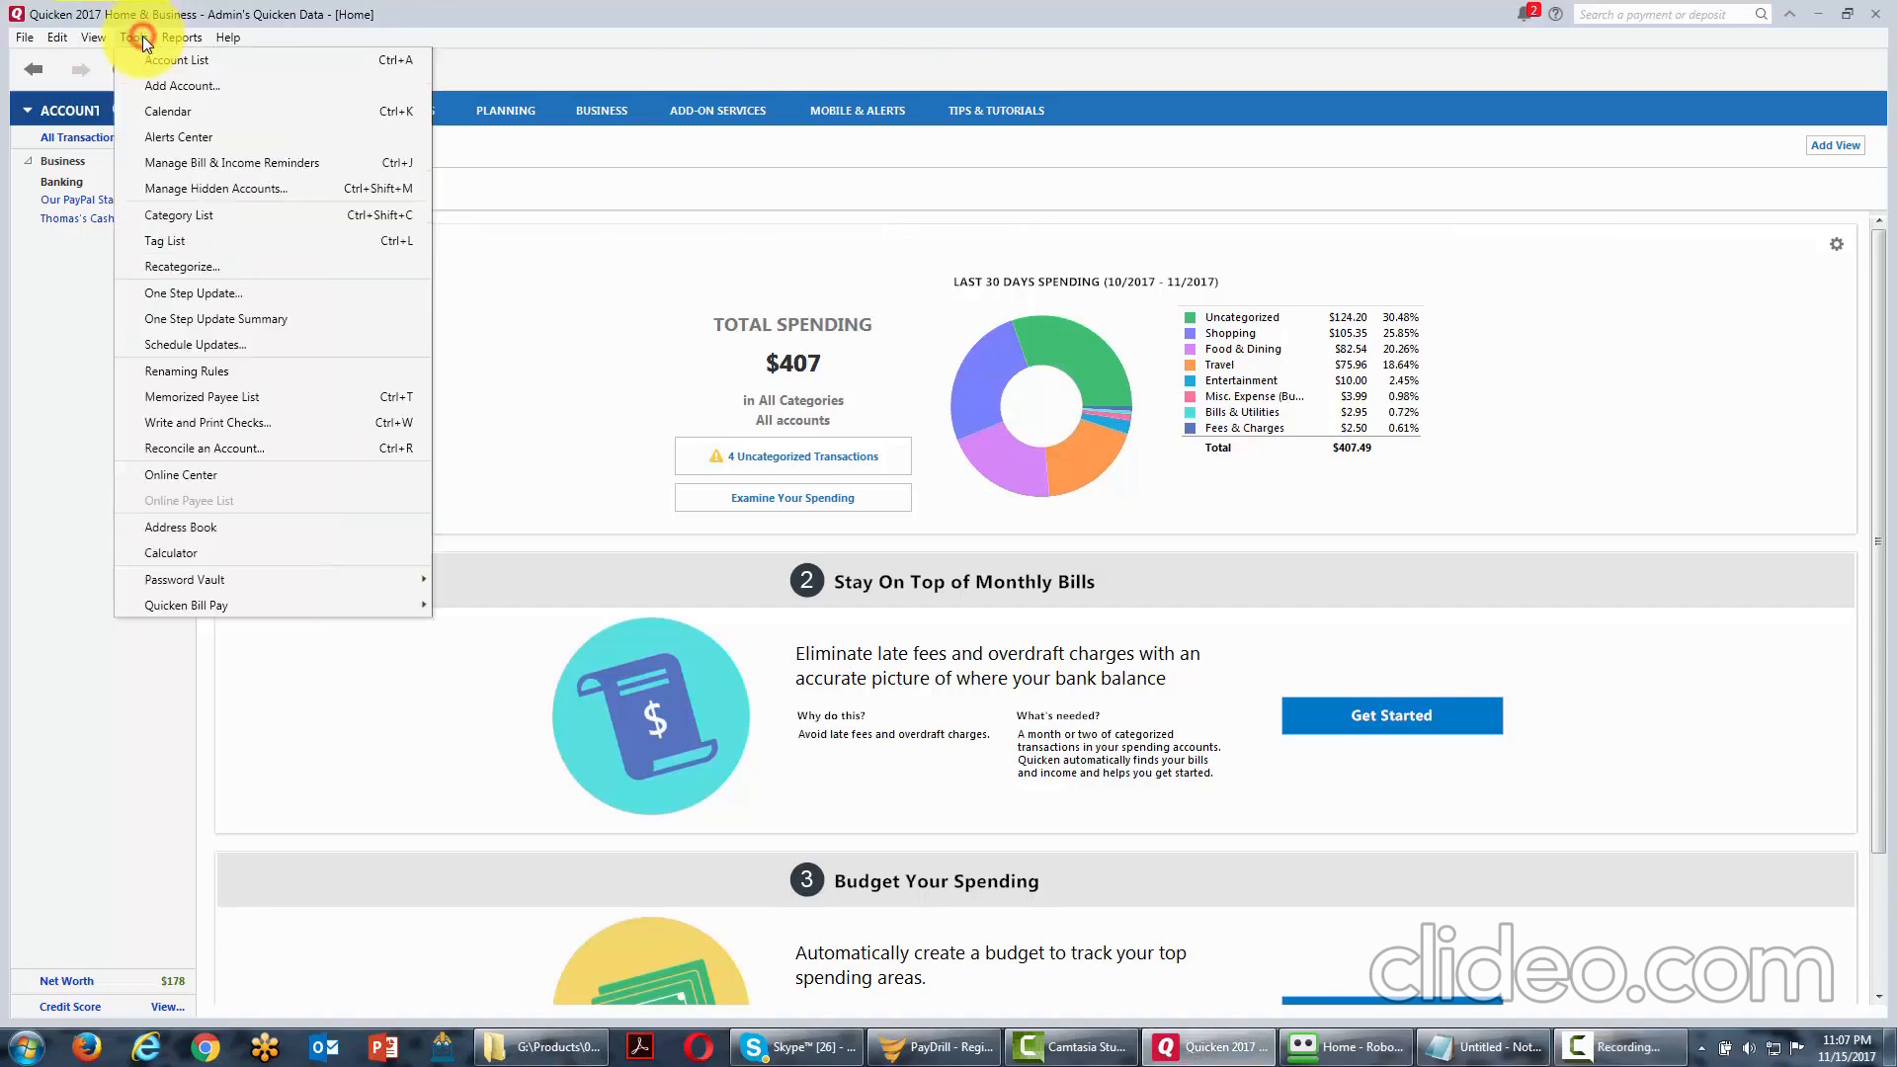
click(188, 91)
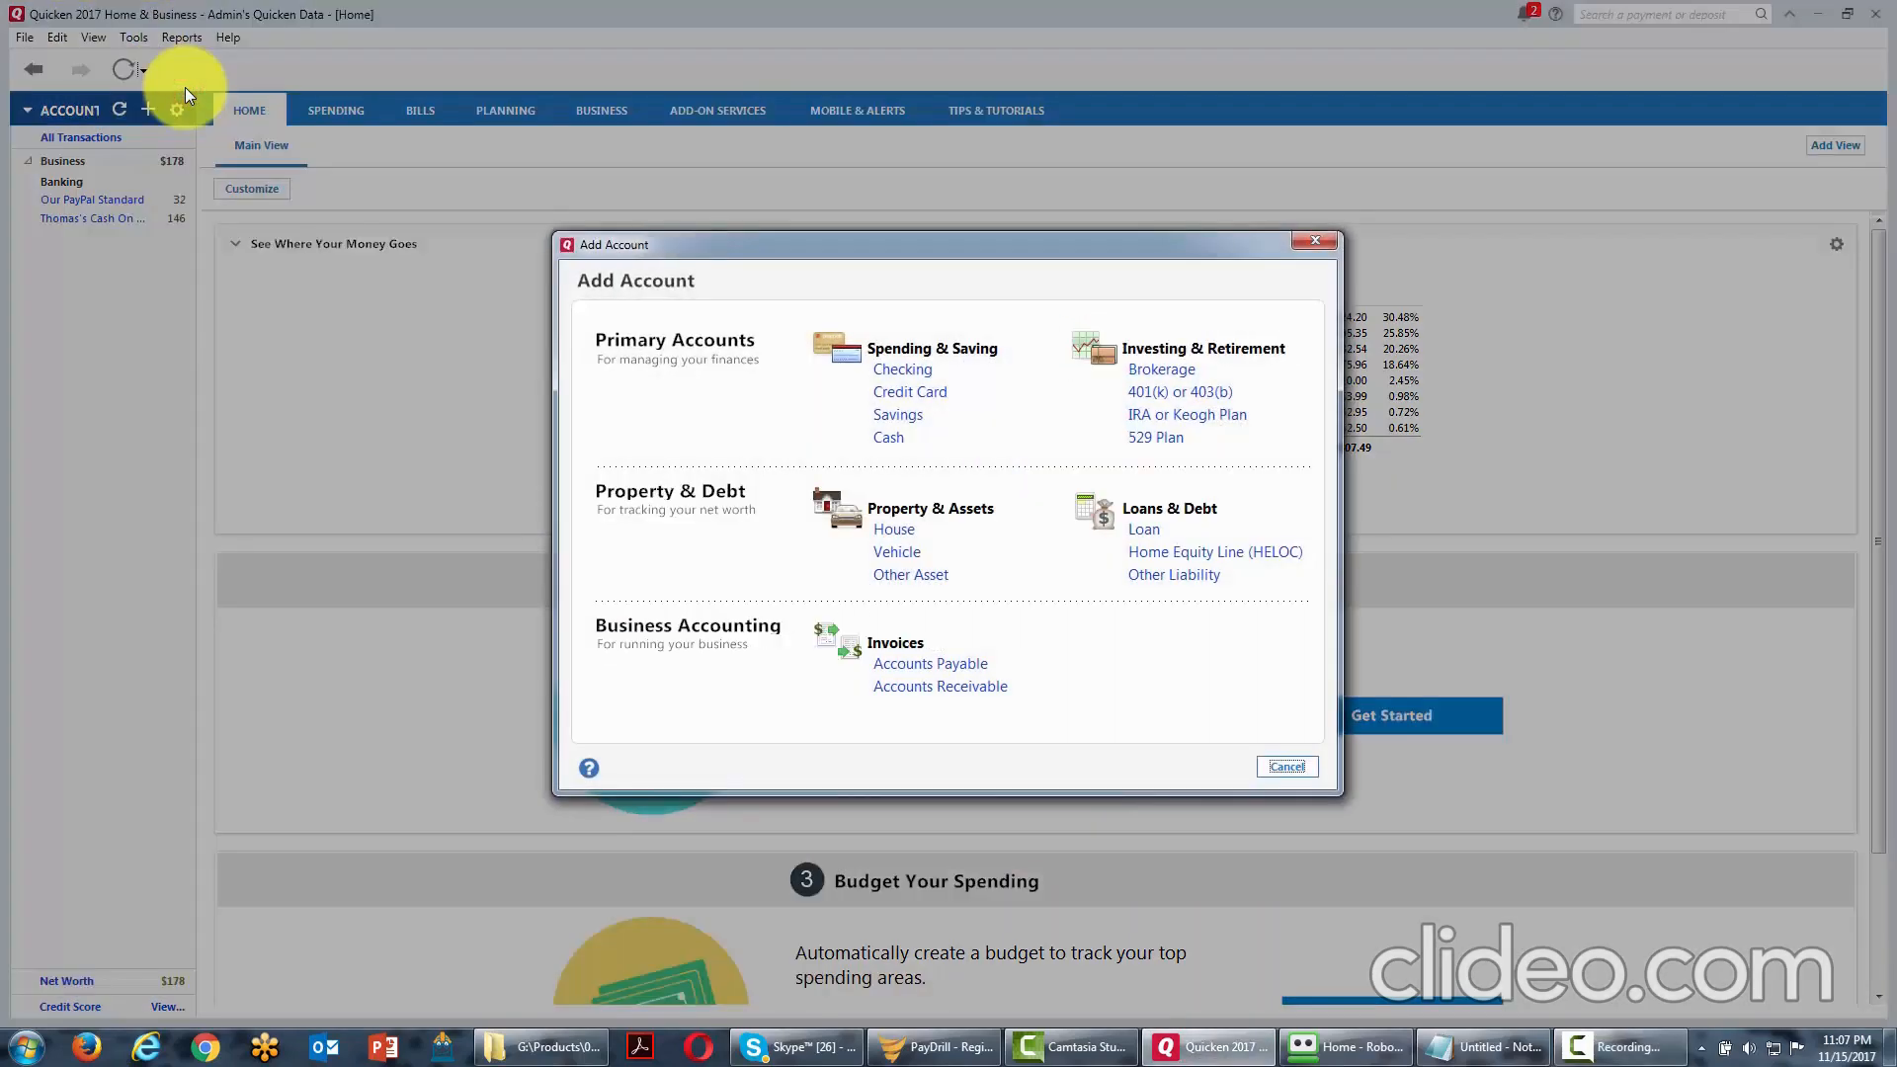
click(898, 373)
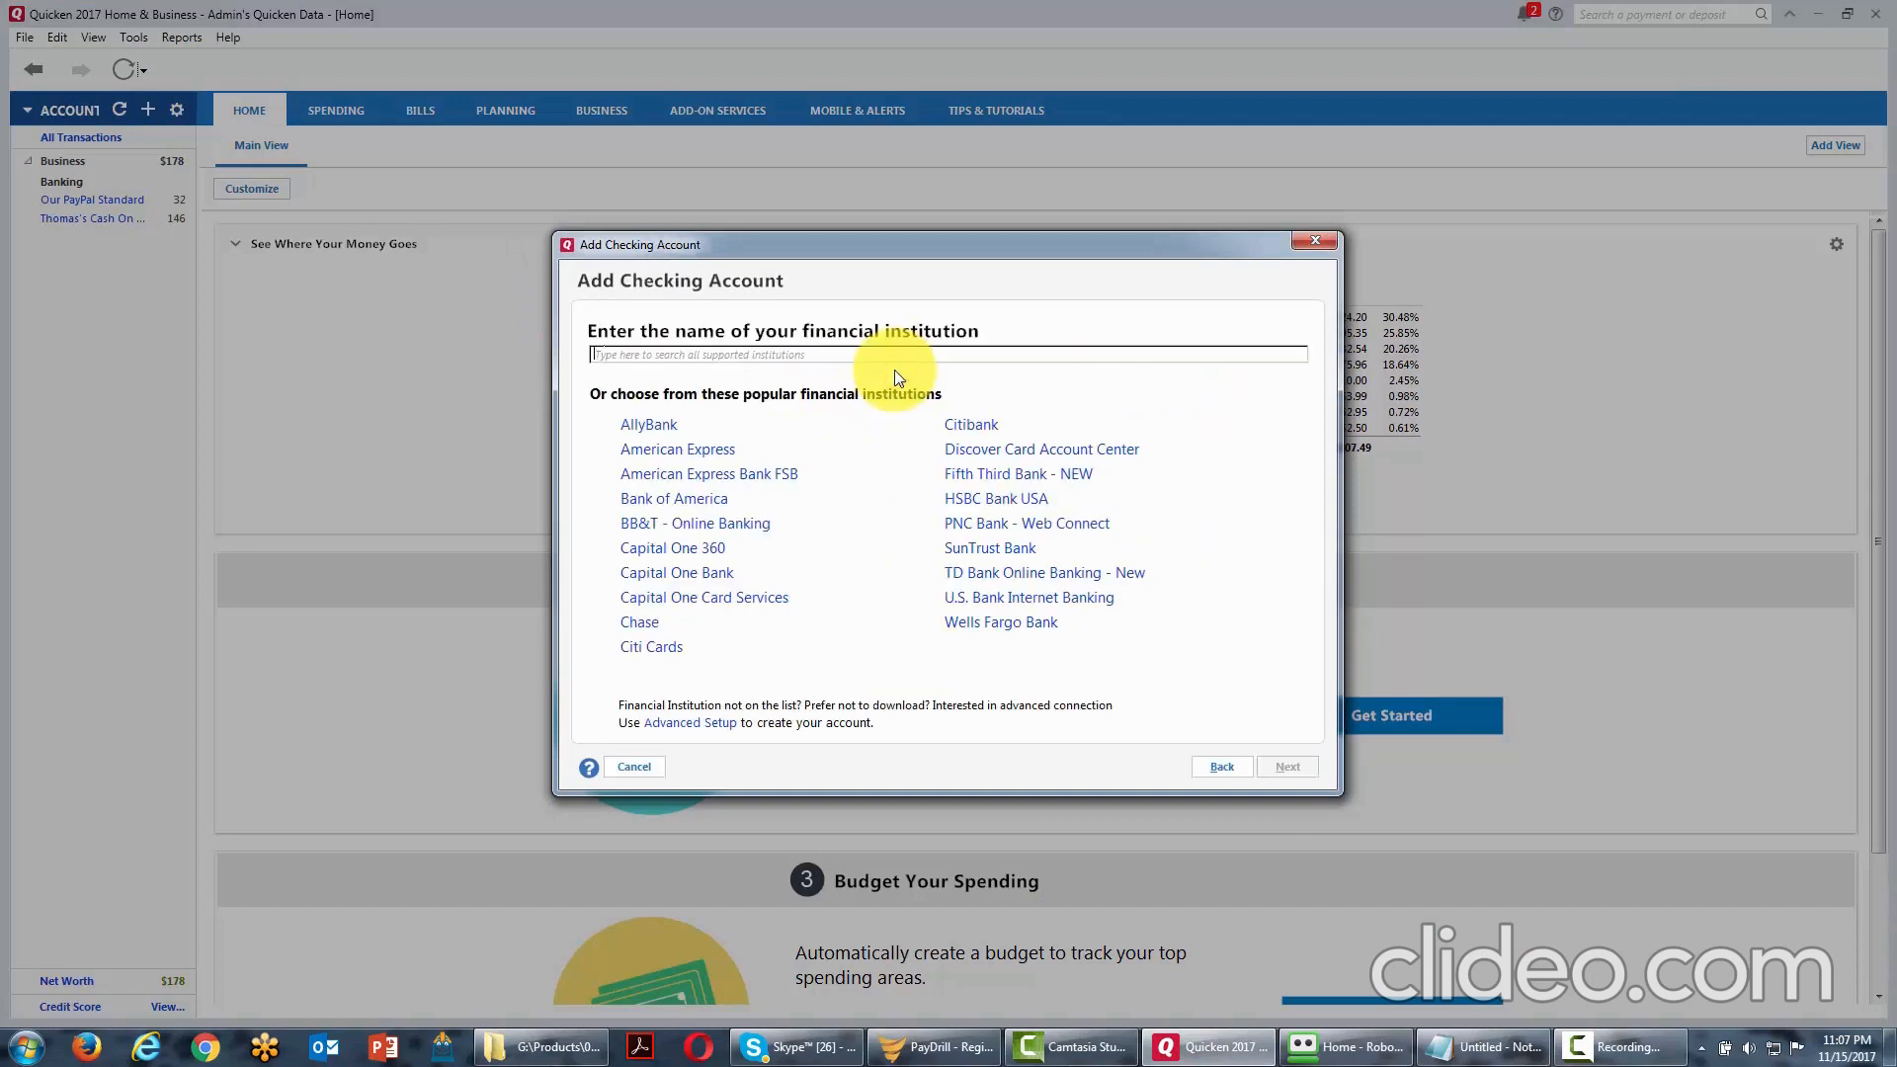
text(paypal)
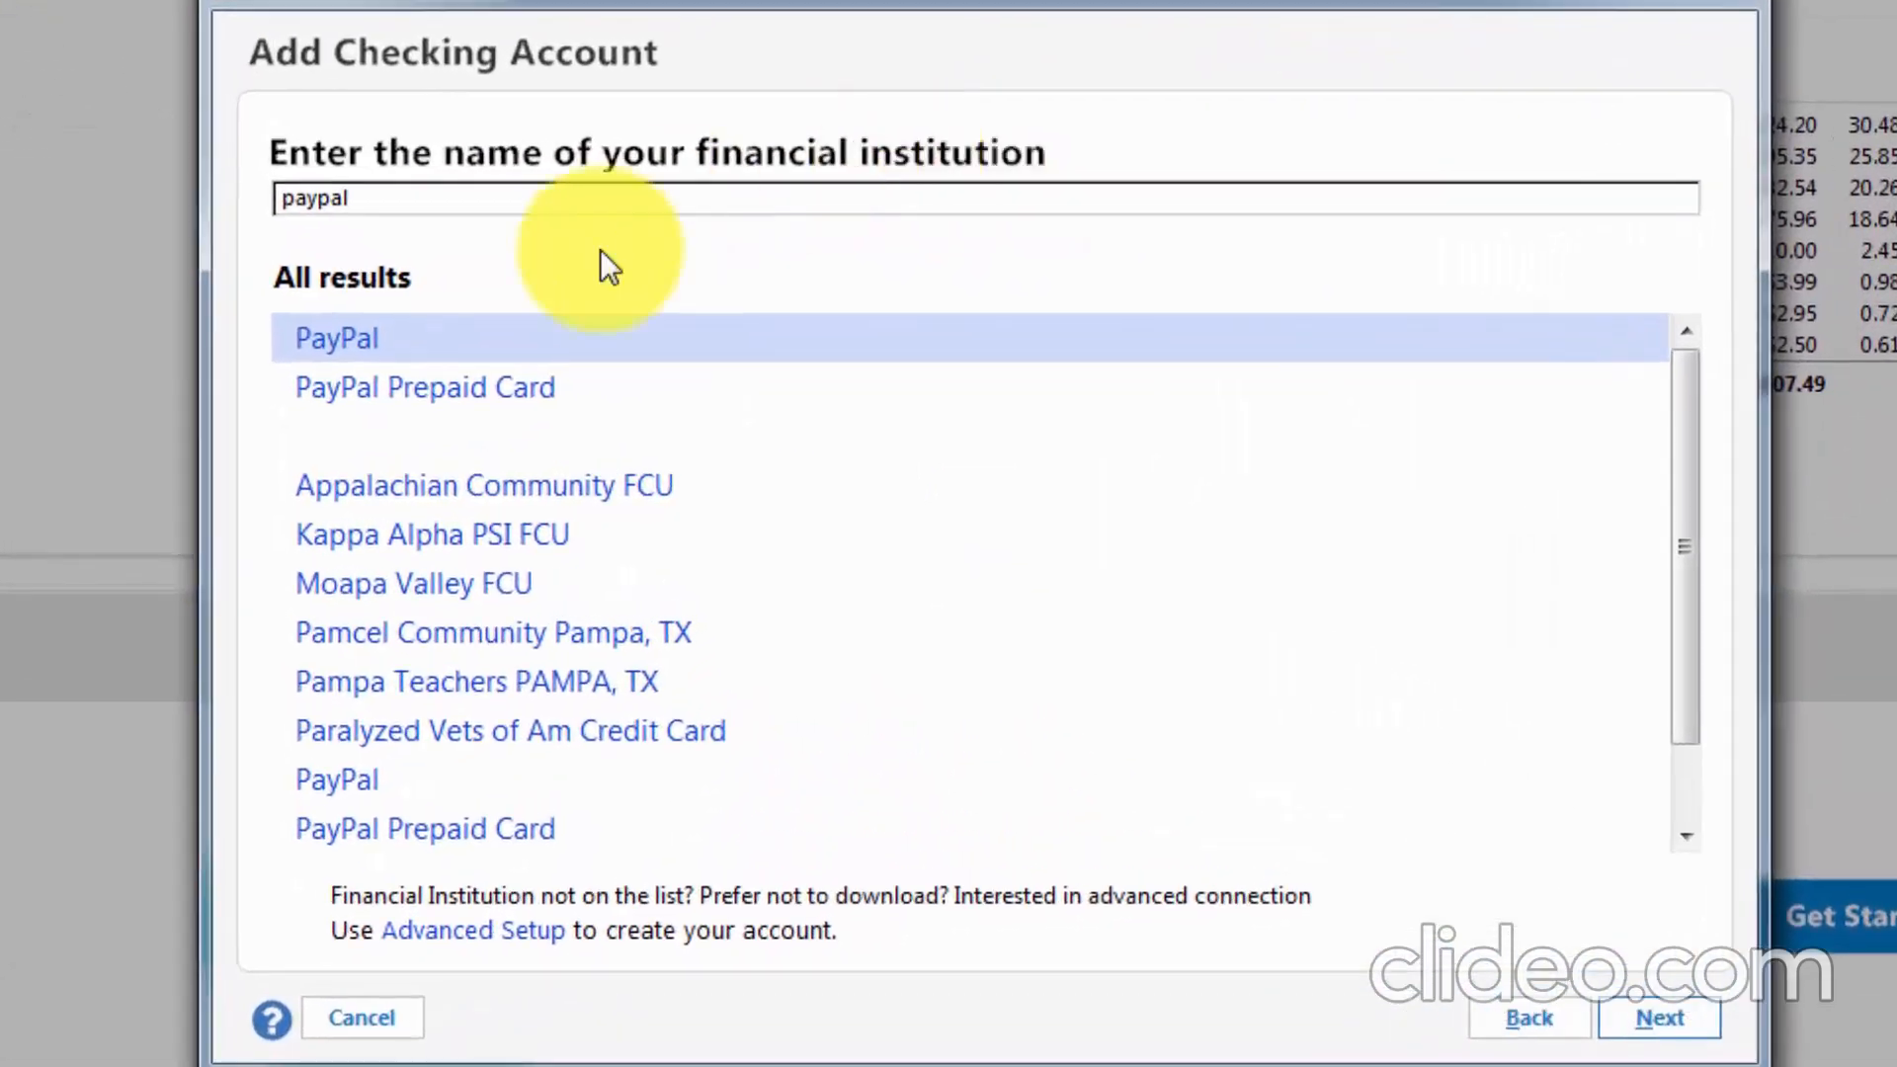
click(452, 374)
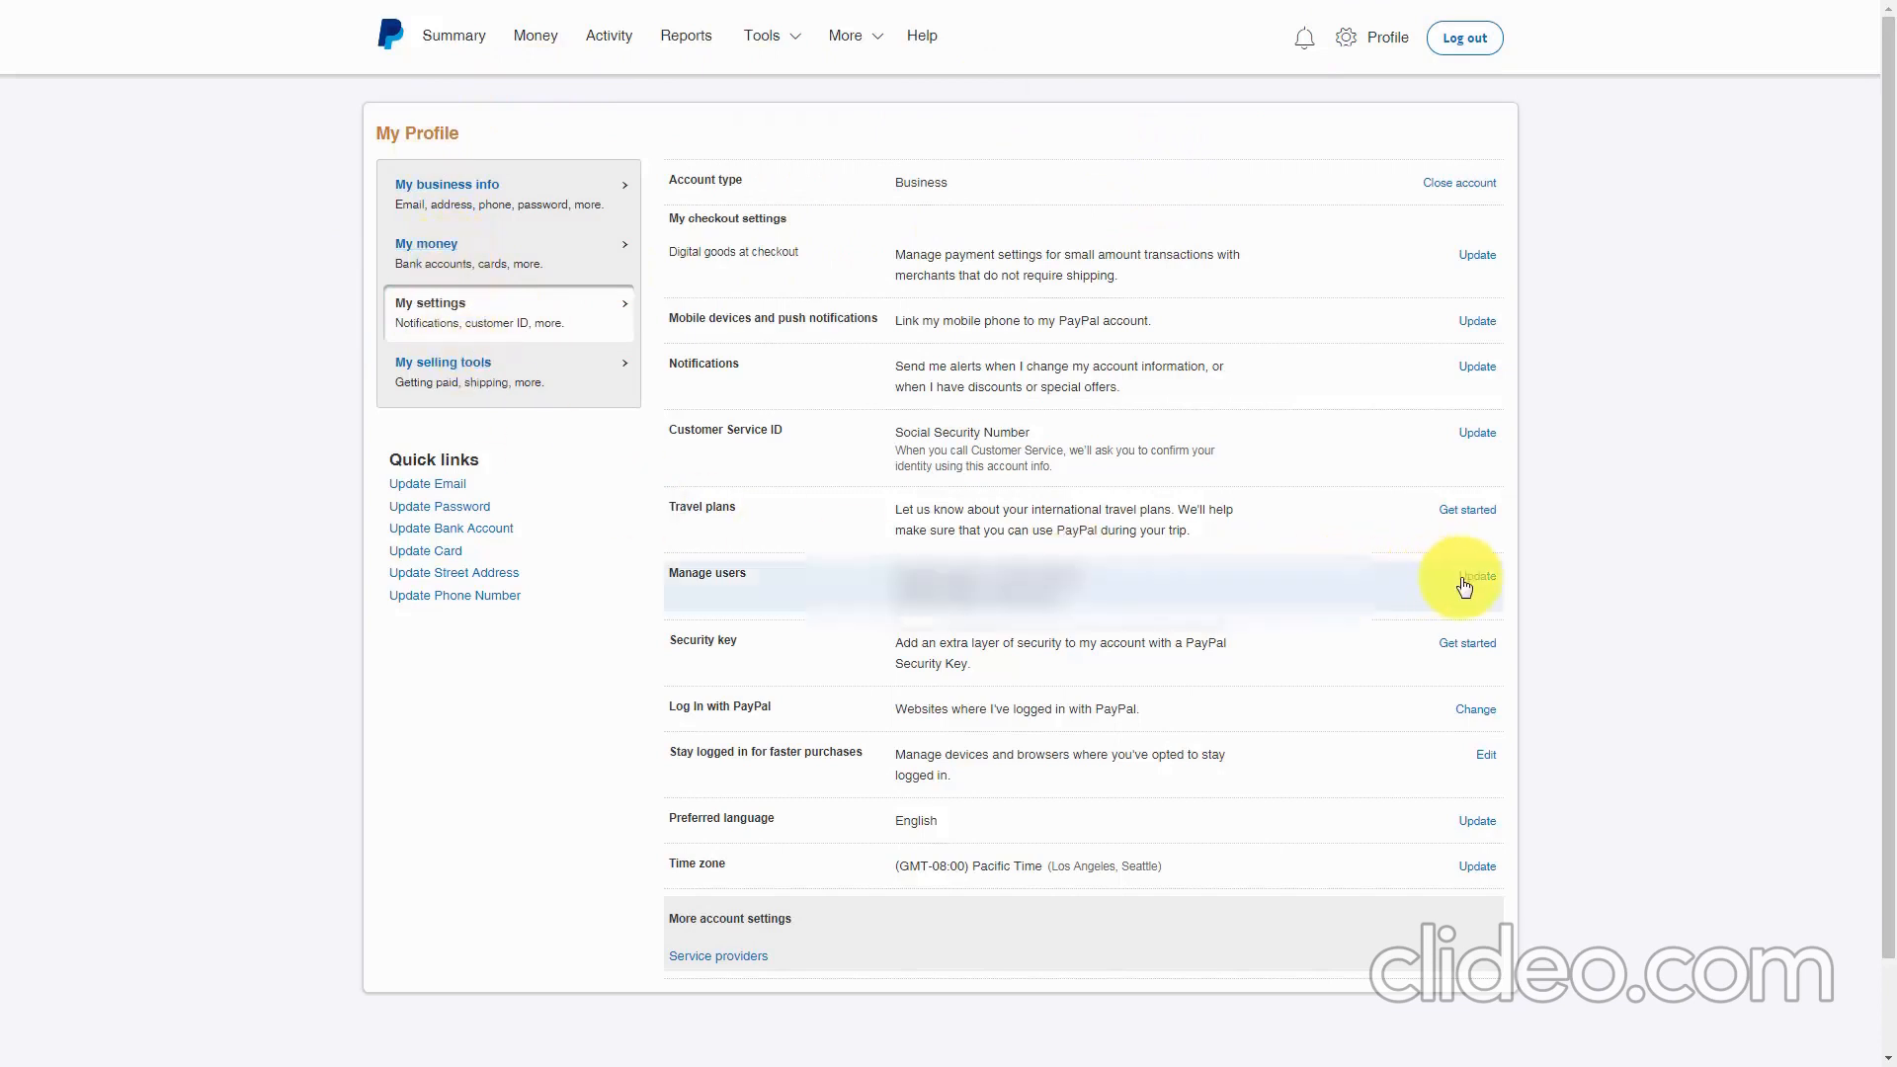
On the PayPal website, open Manage users and add a user with the ID "quickendata", a password, and the person's first and last name.
click(686, 576)
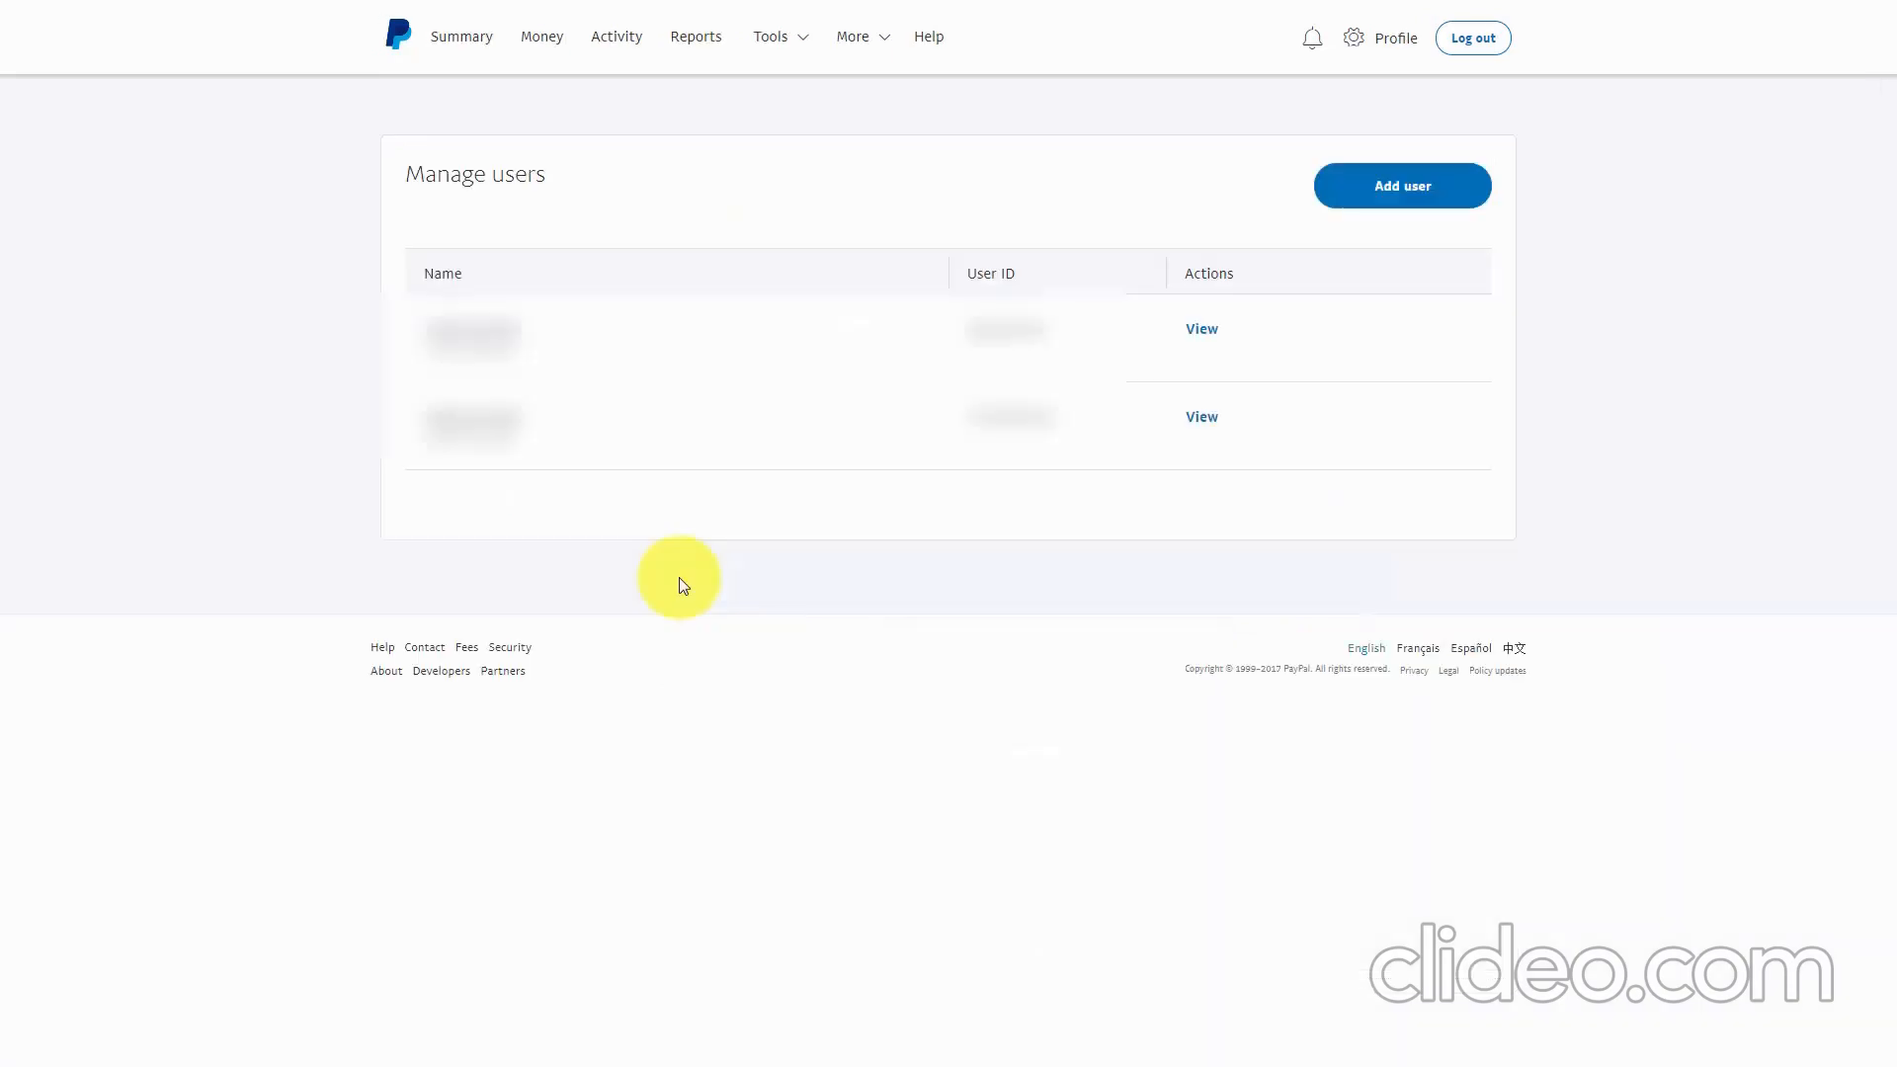
click(1411, 200)
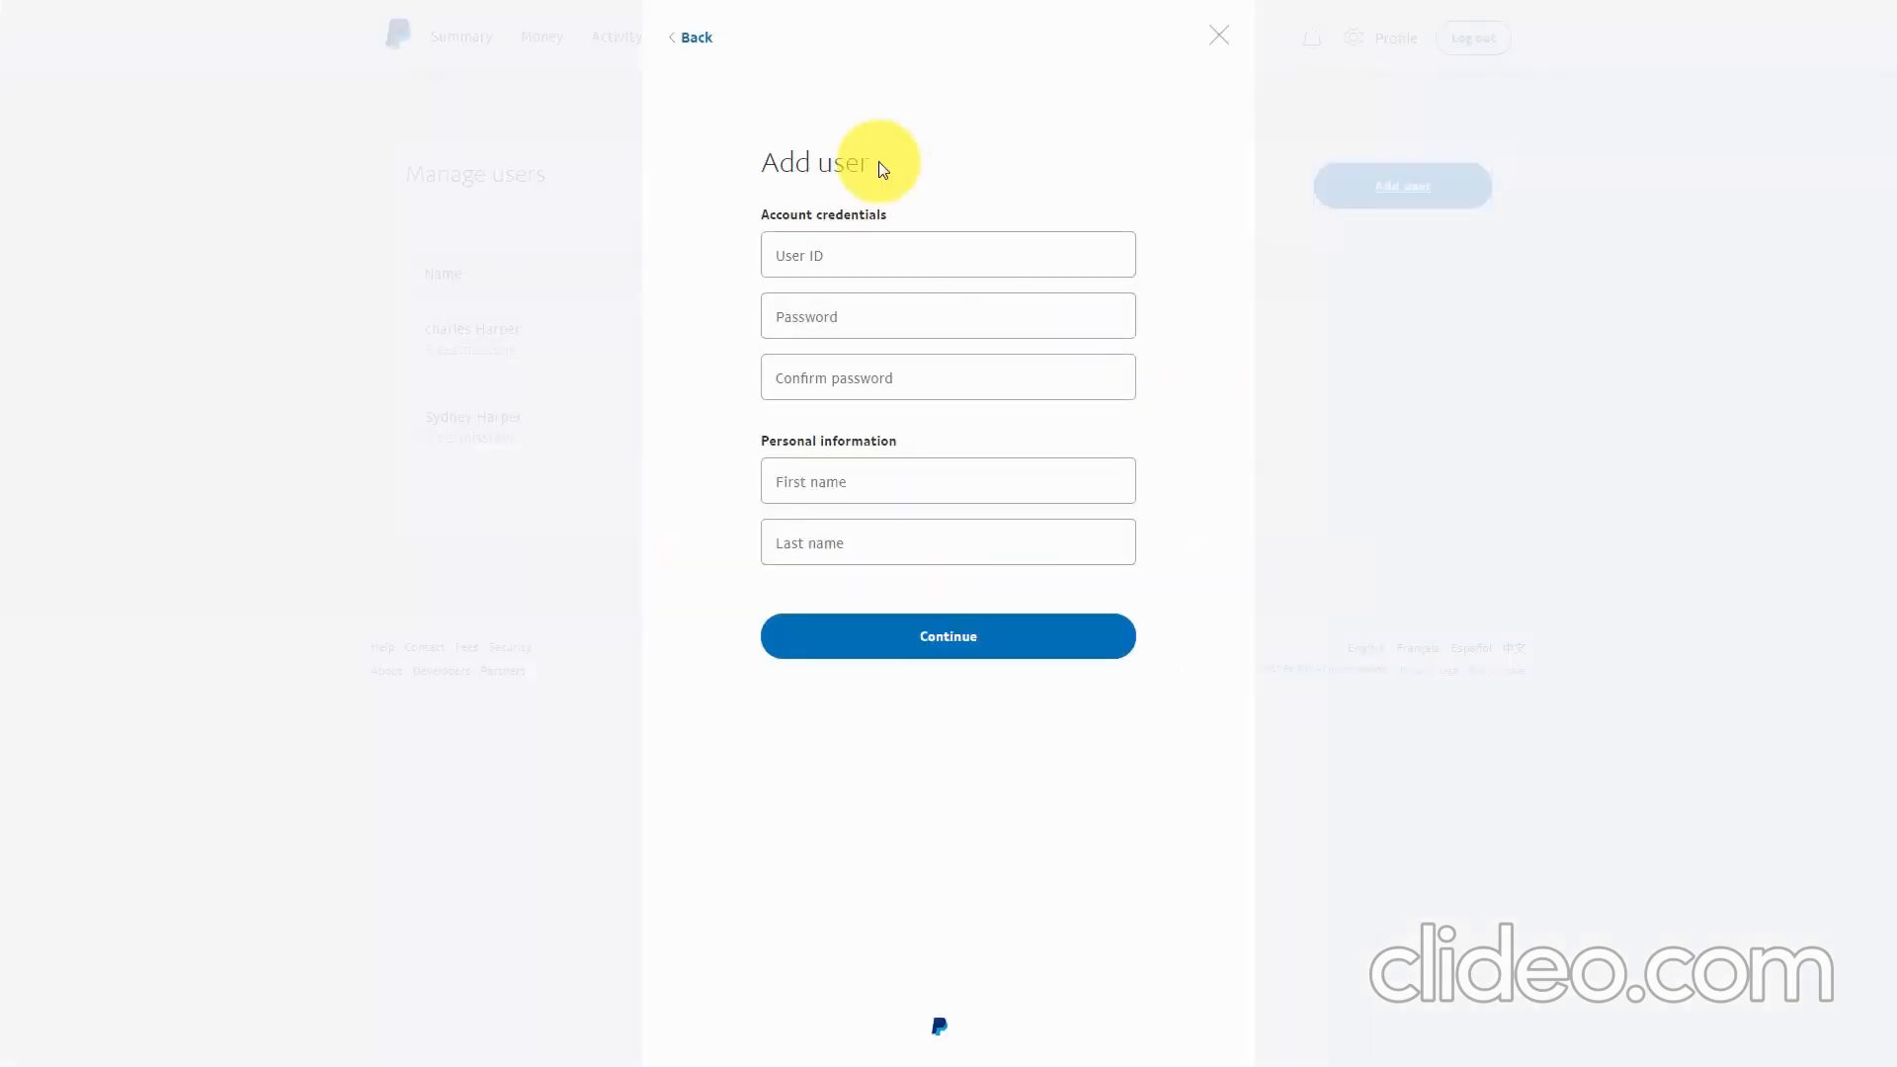
click(867, 253)
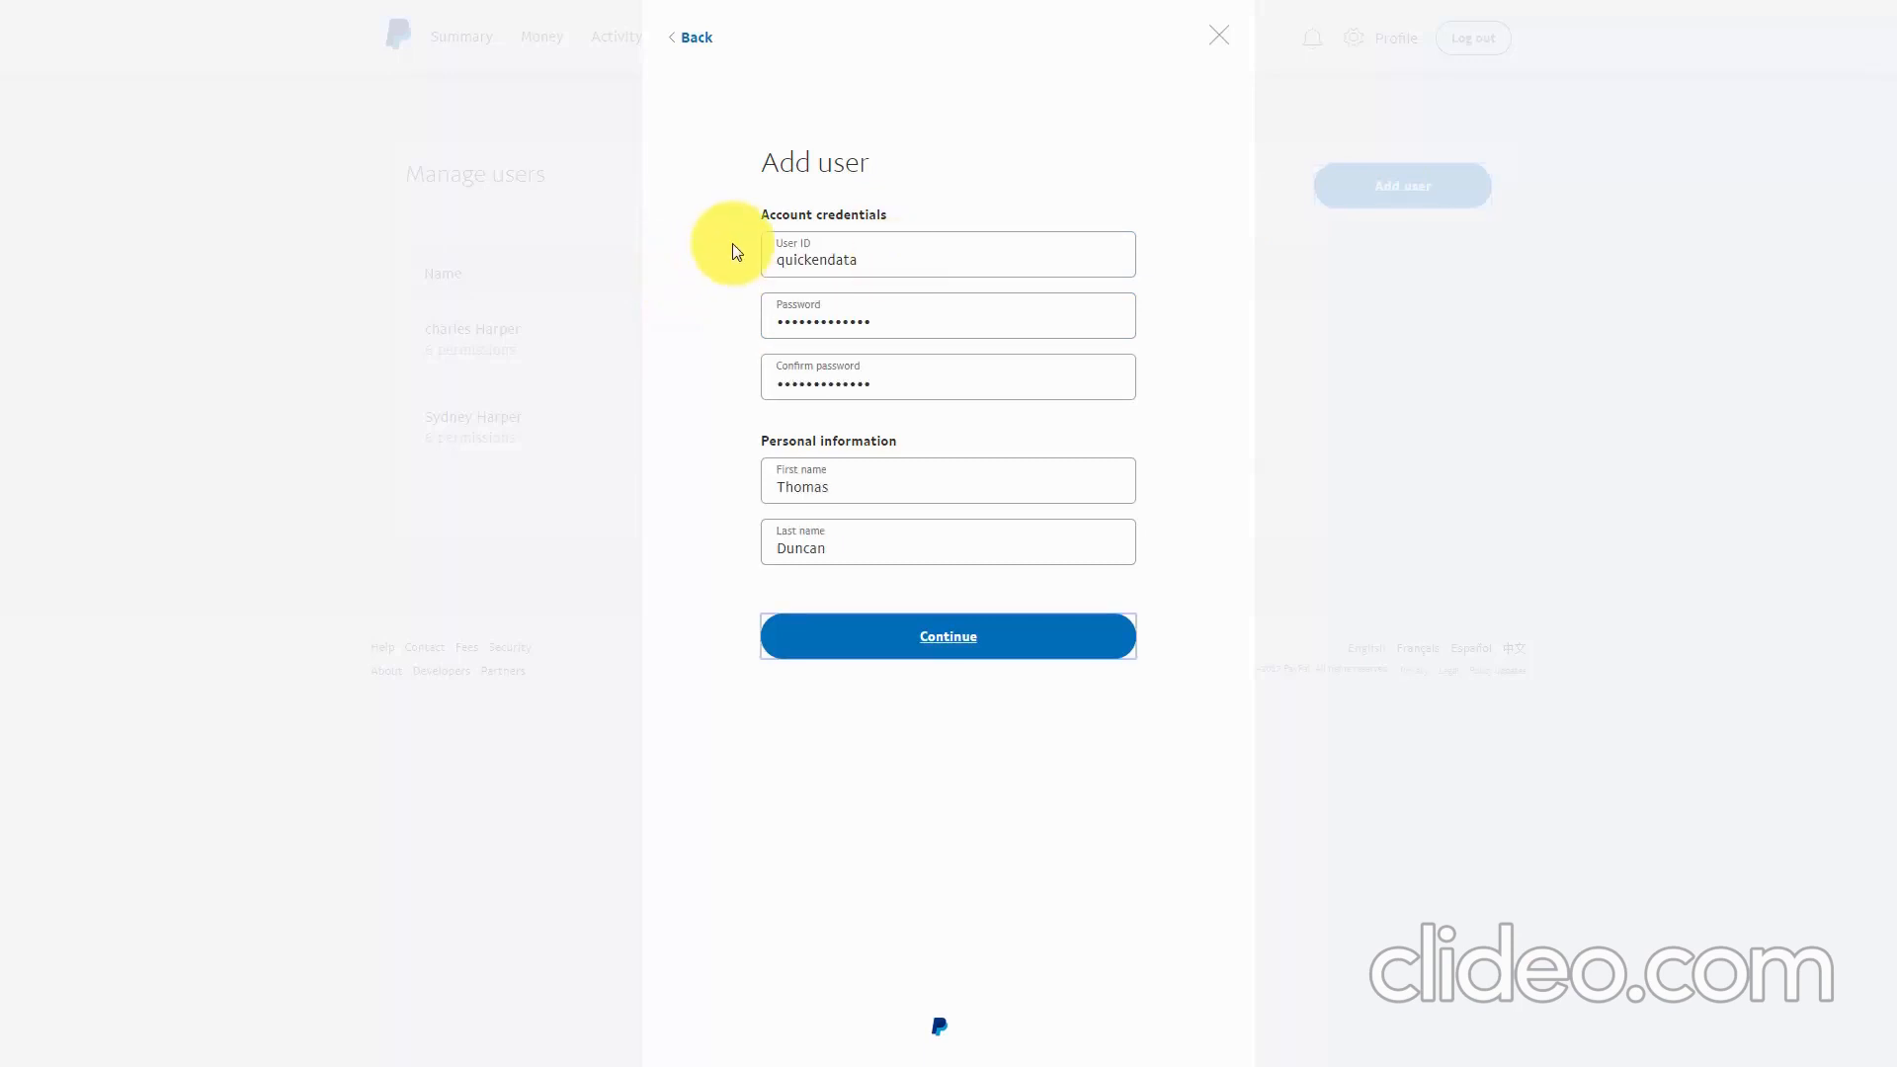
click(956, 640)
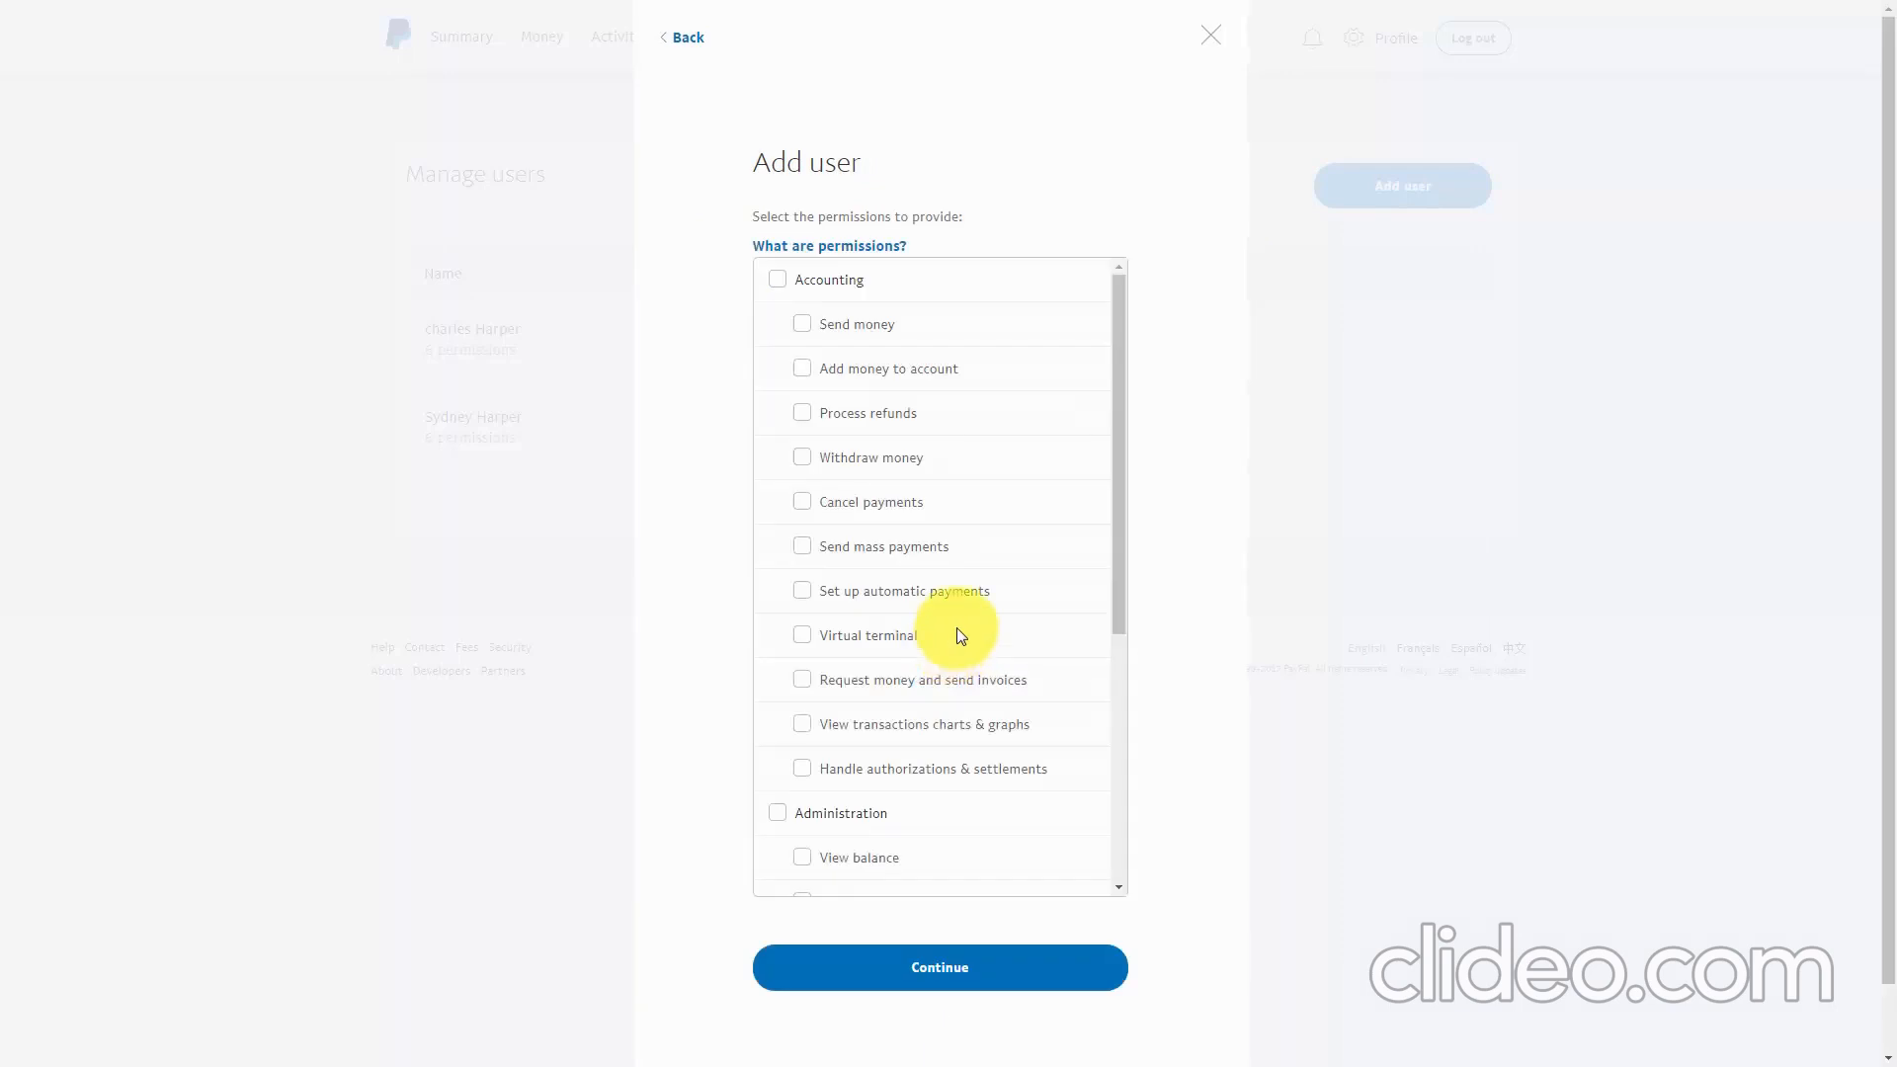
Give the new PayPal user only the Virtual agent permission to schedule and download transaction history and run settlement report, and continue.
scroll(956, 634, down, 1)
scroll(957, 632, down, 5)
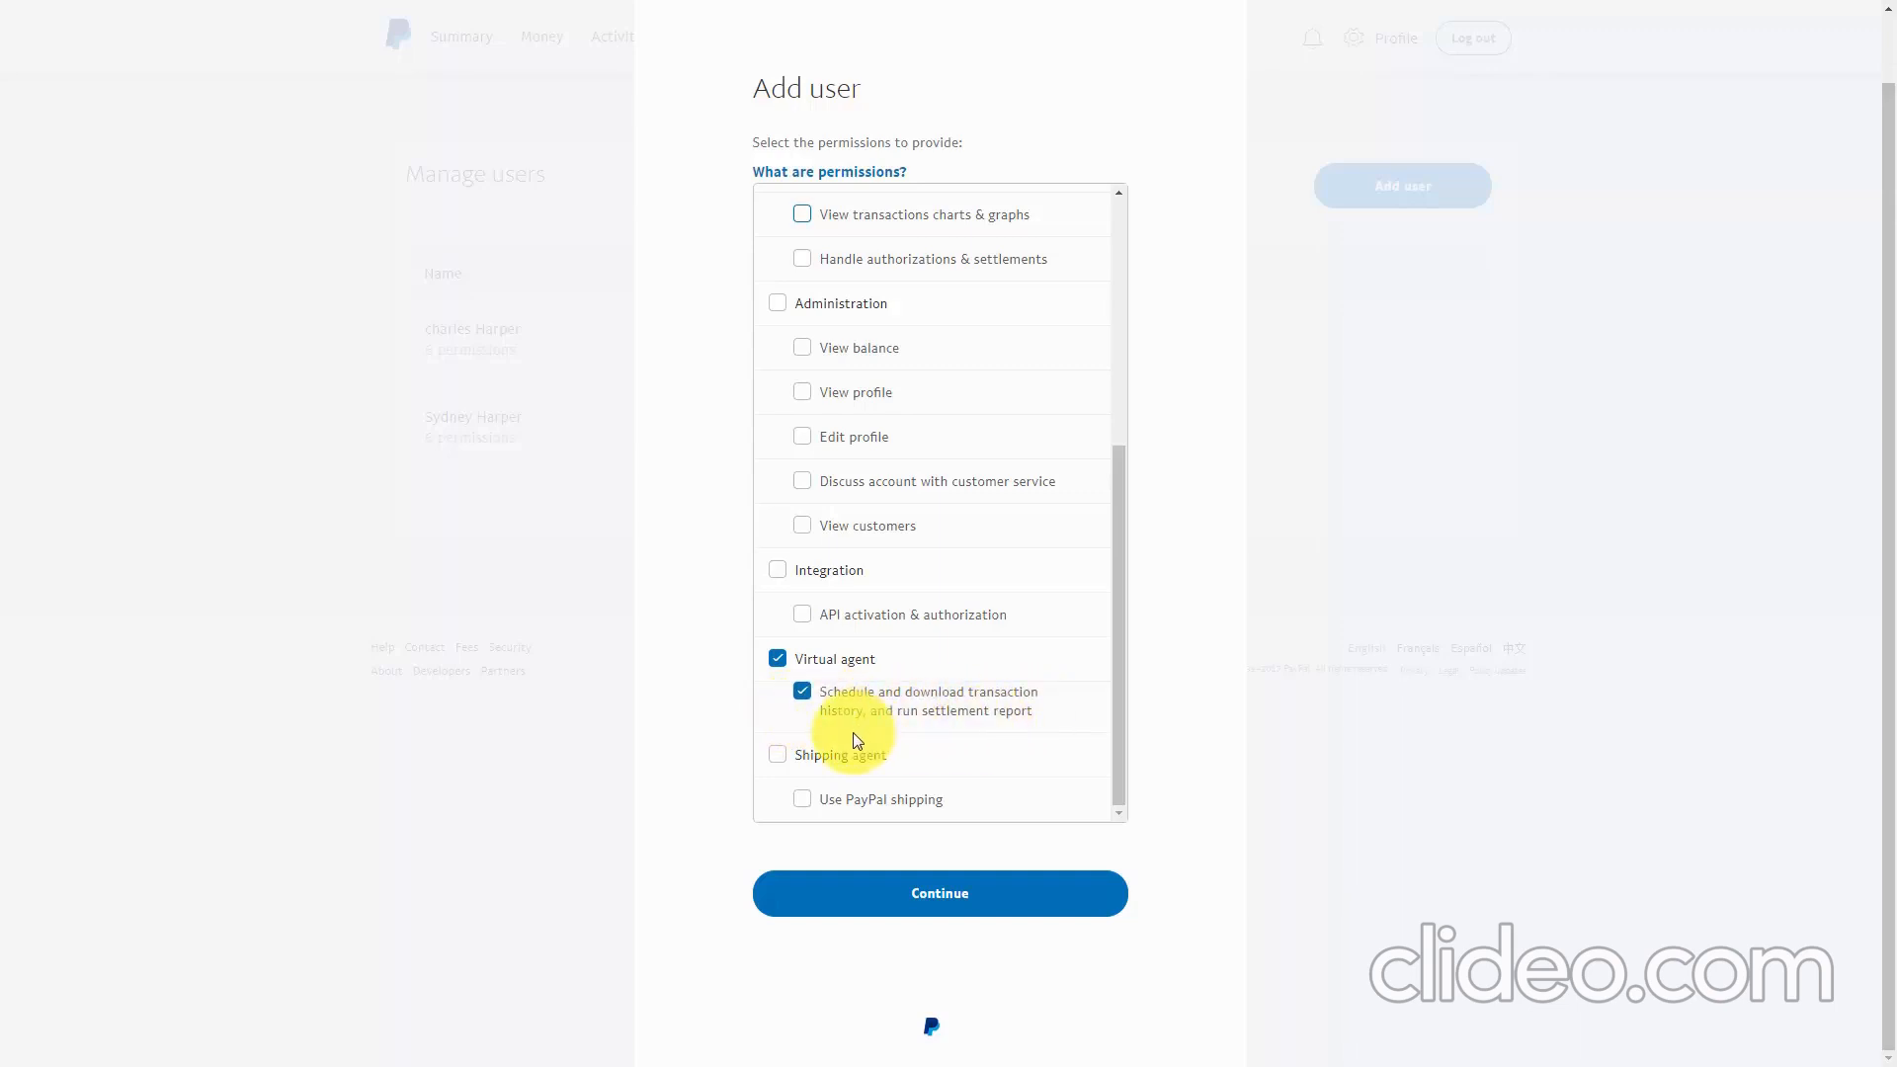
click(934, 896)
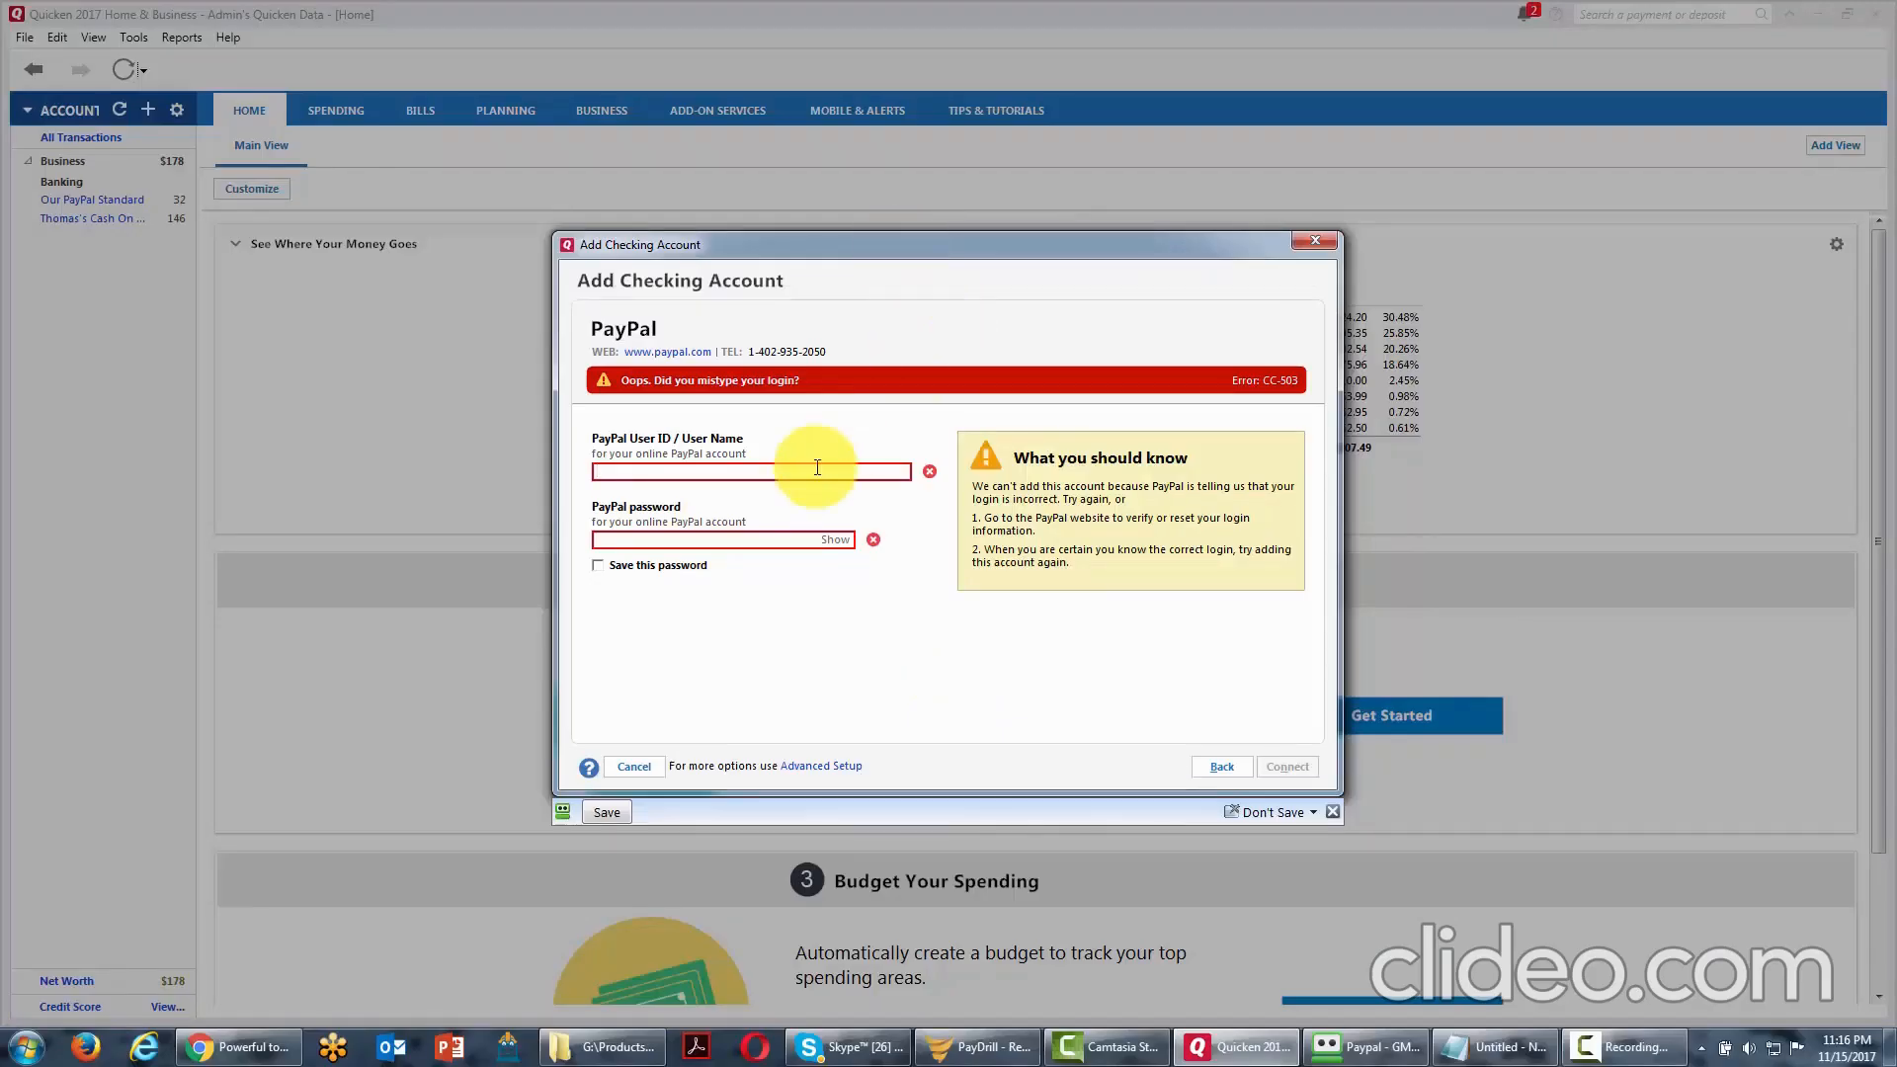
Back in Quicken, enter the "quickendata" user ID and its PayPal password for the checking account, choosing to save the password.
click(743, 471)
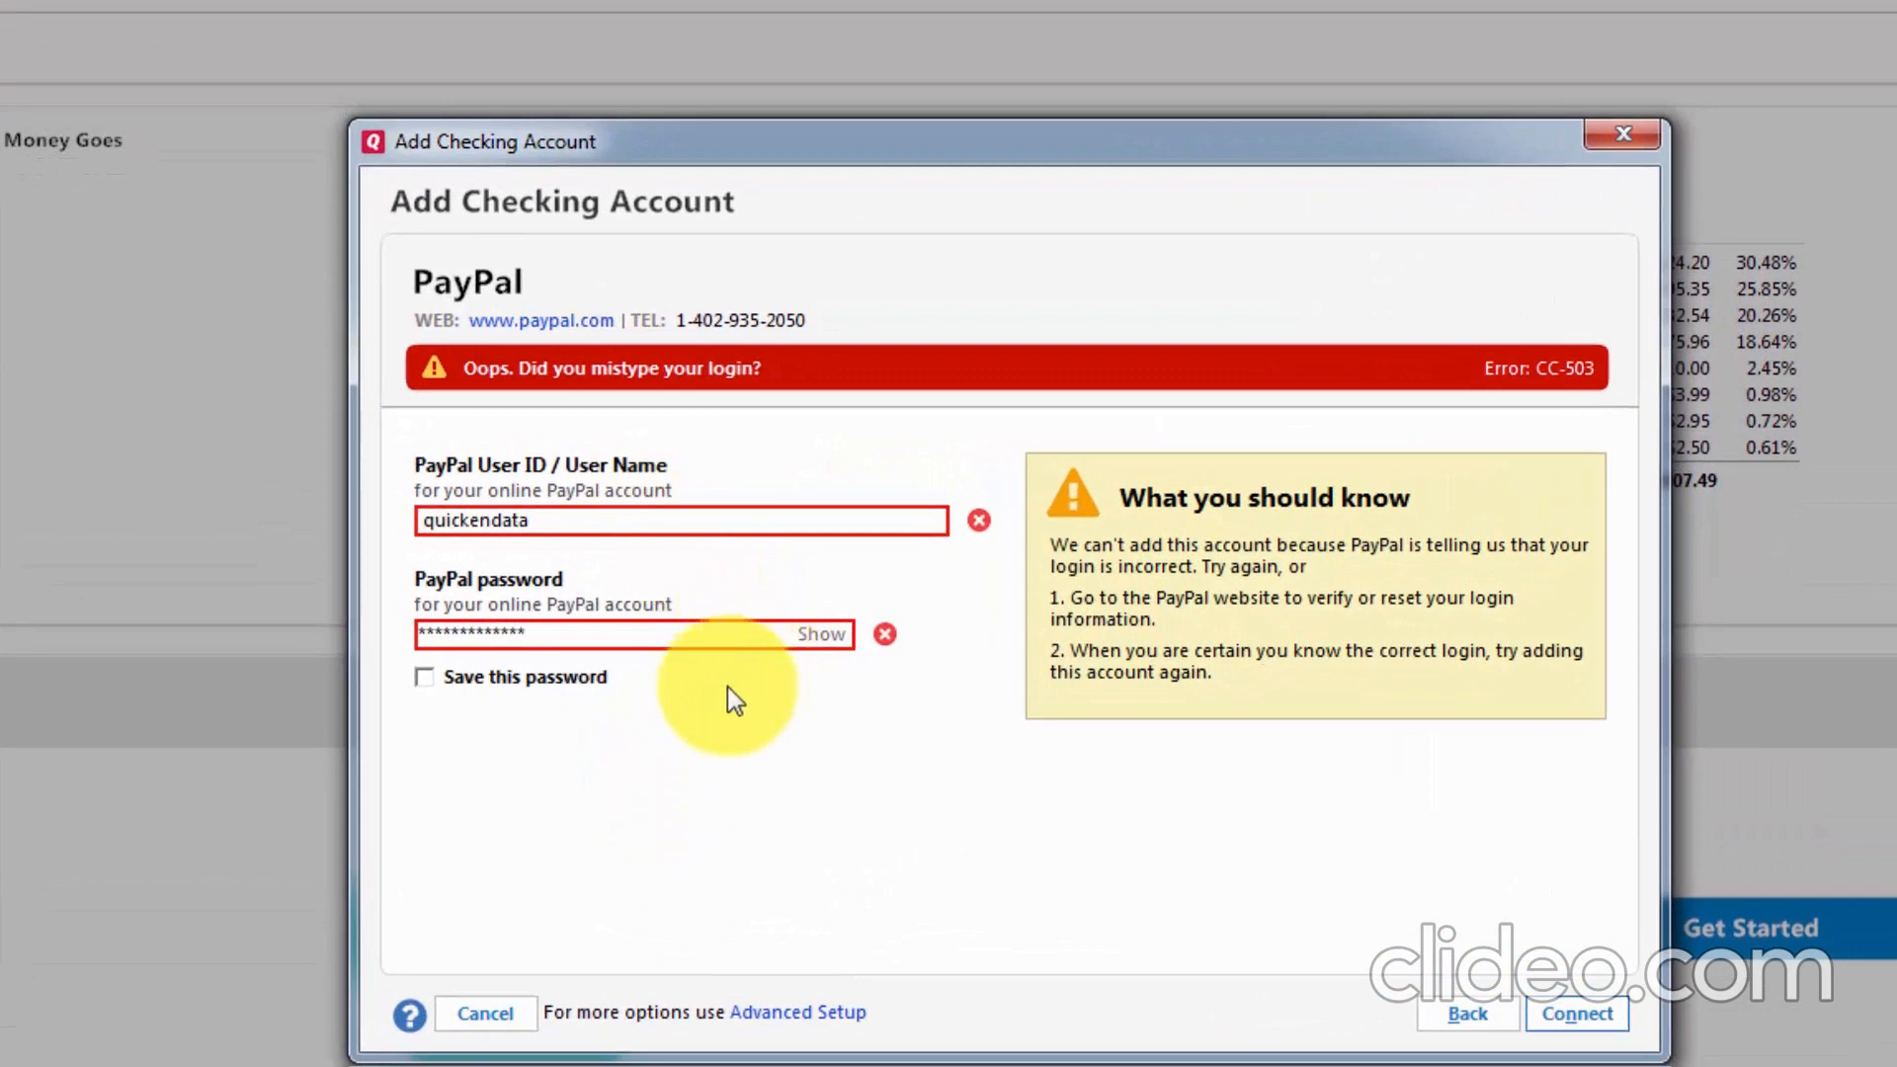
click(430, 678)
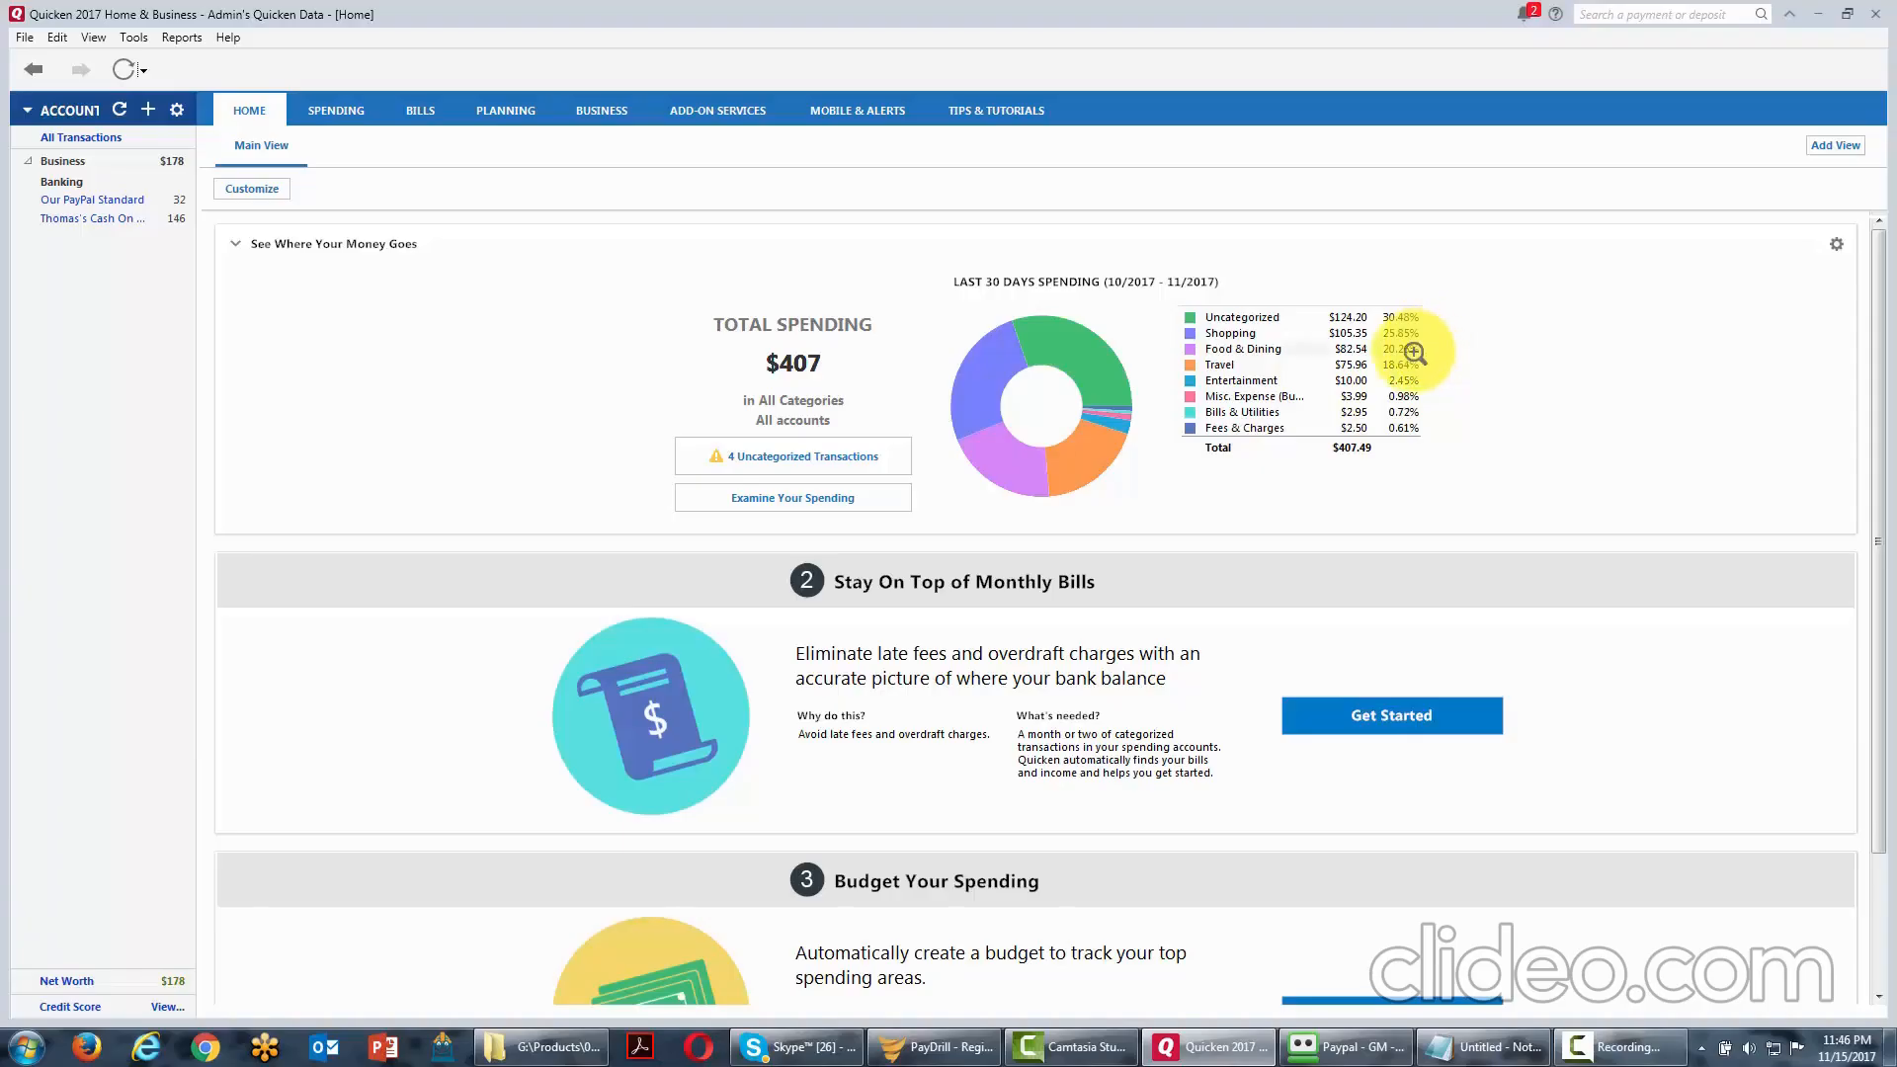
Start adding another checking account and choose First National Bank of PA as its financial institution.
mouse_move(1414, 351)
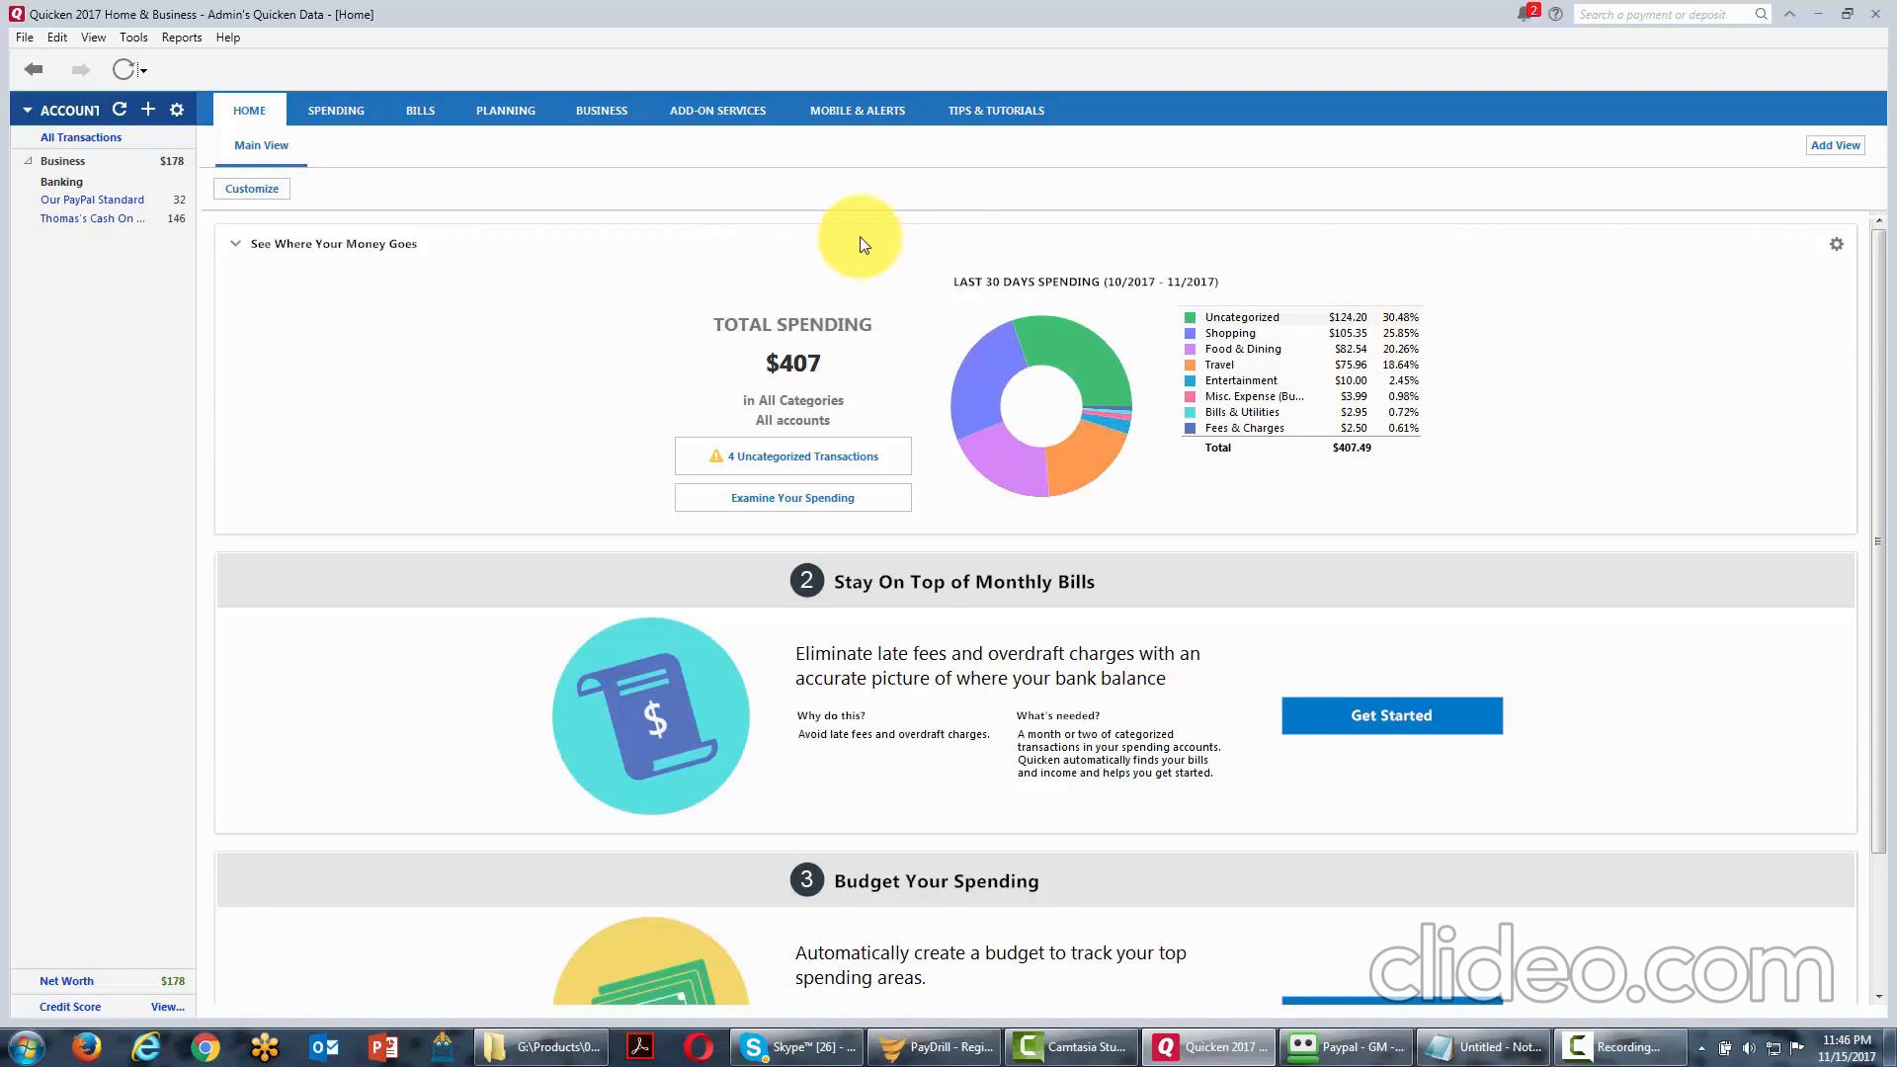
click(138, 35)
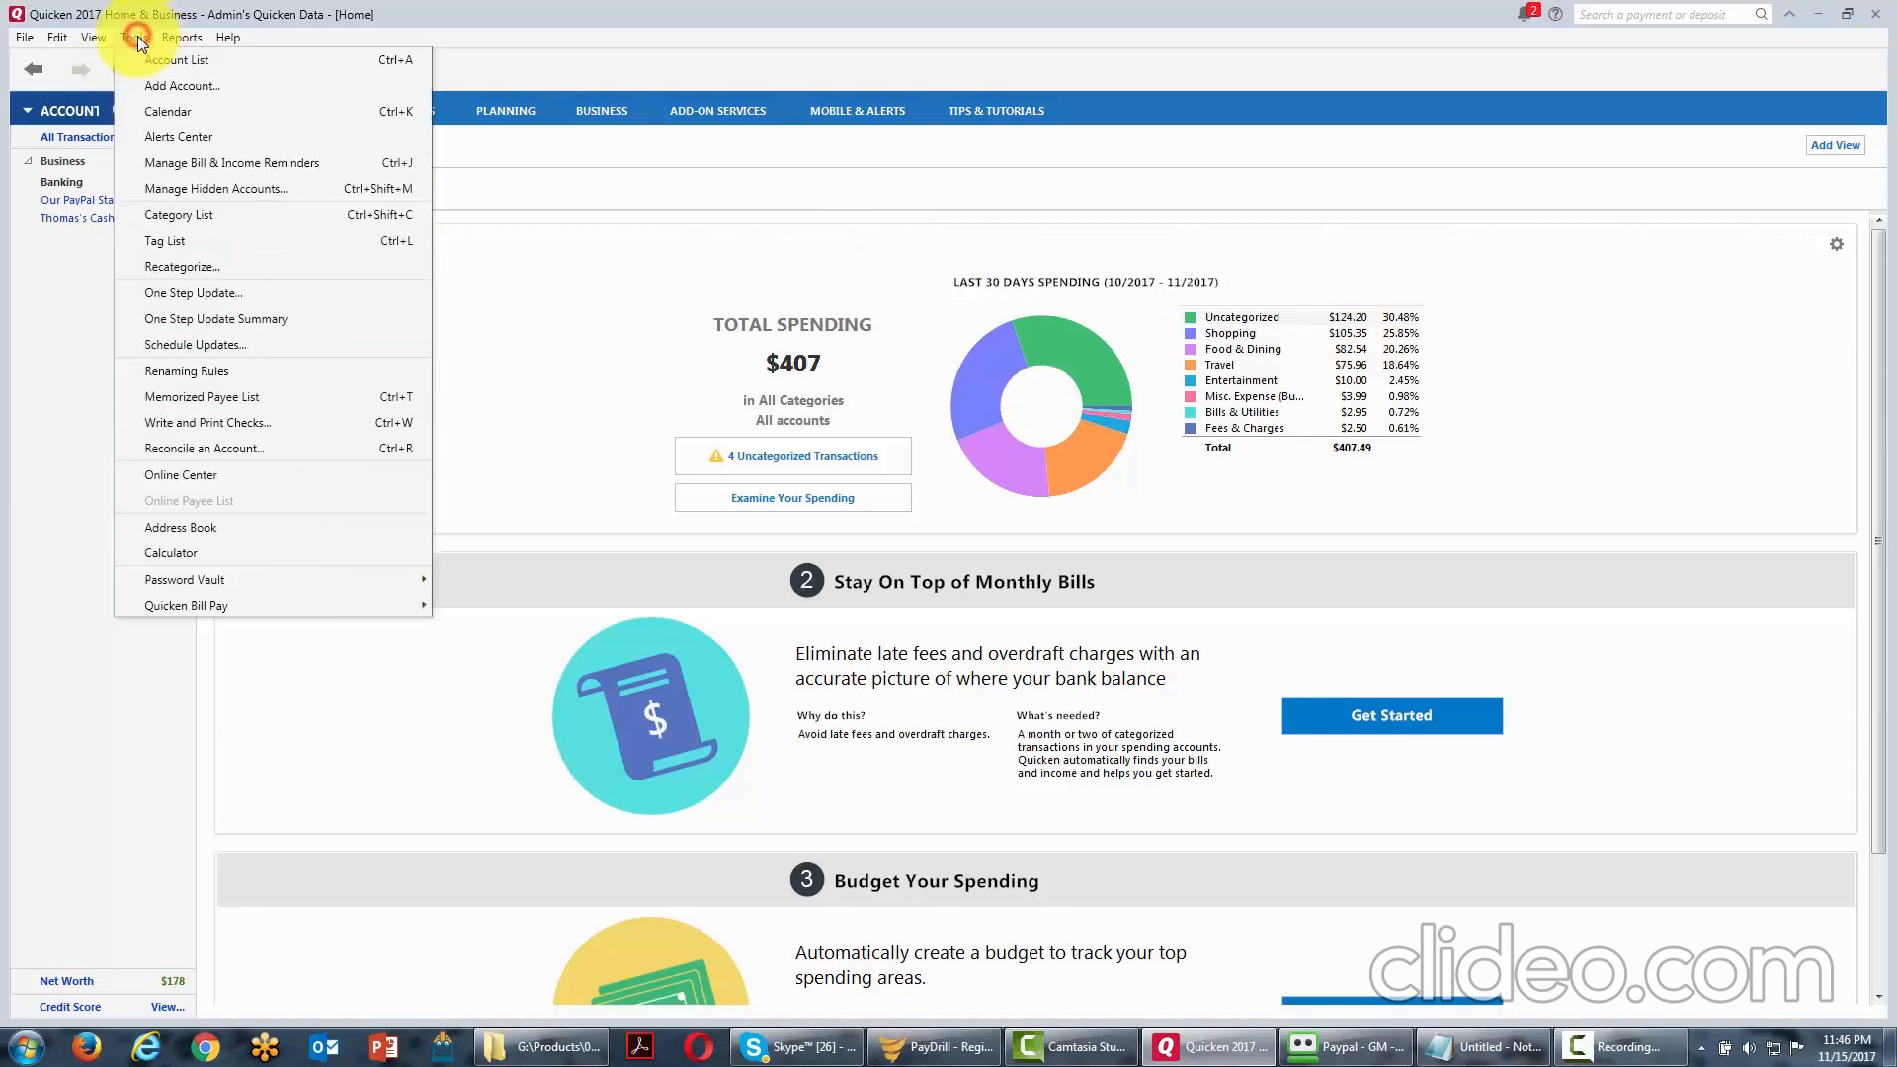
click(172, 87)
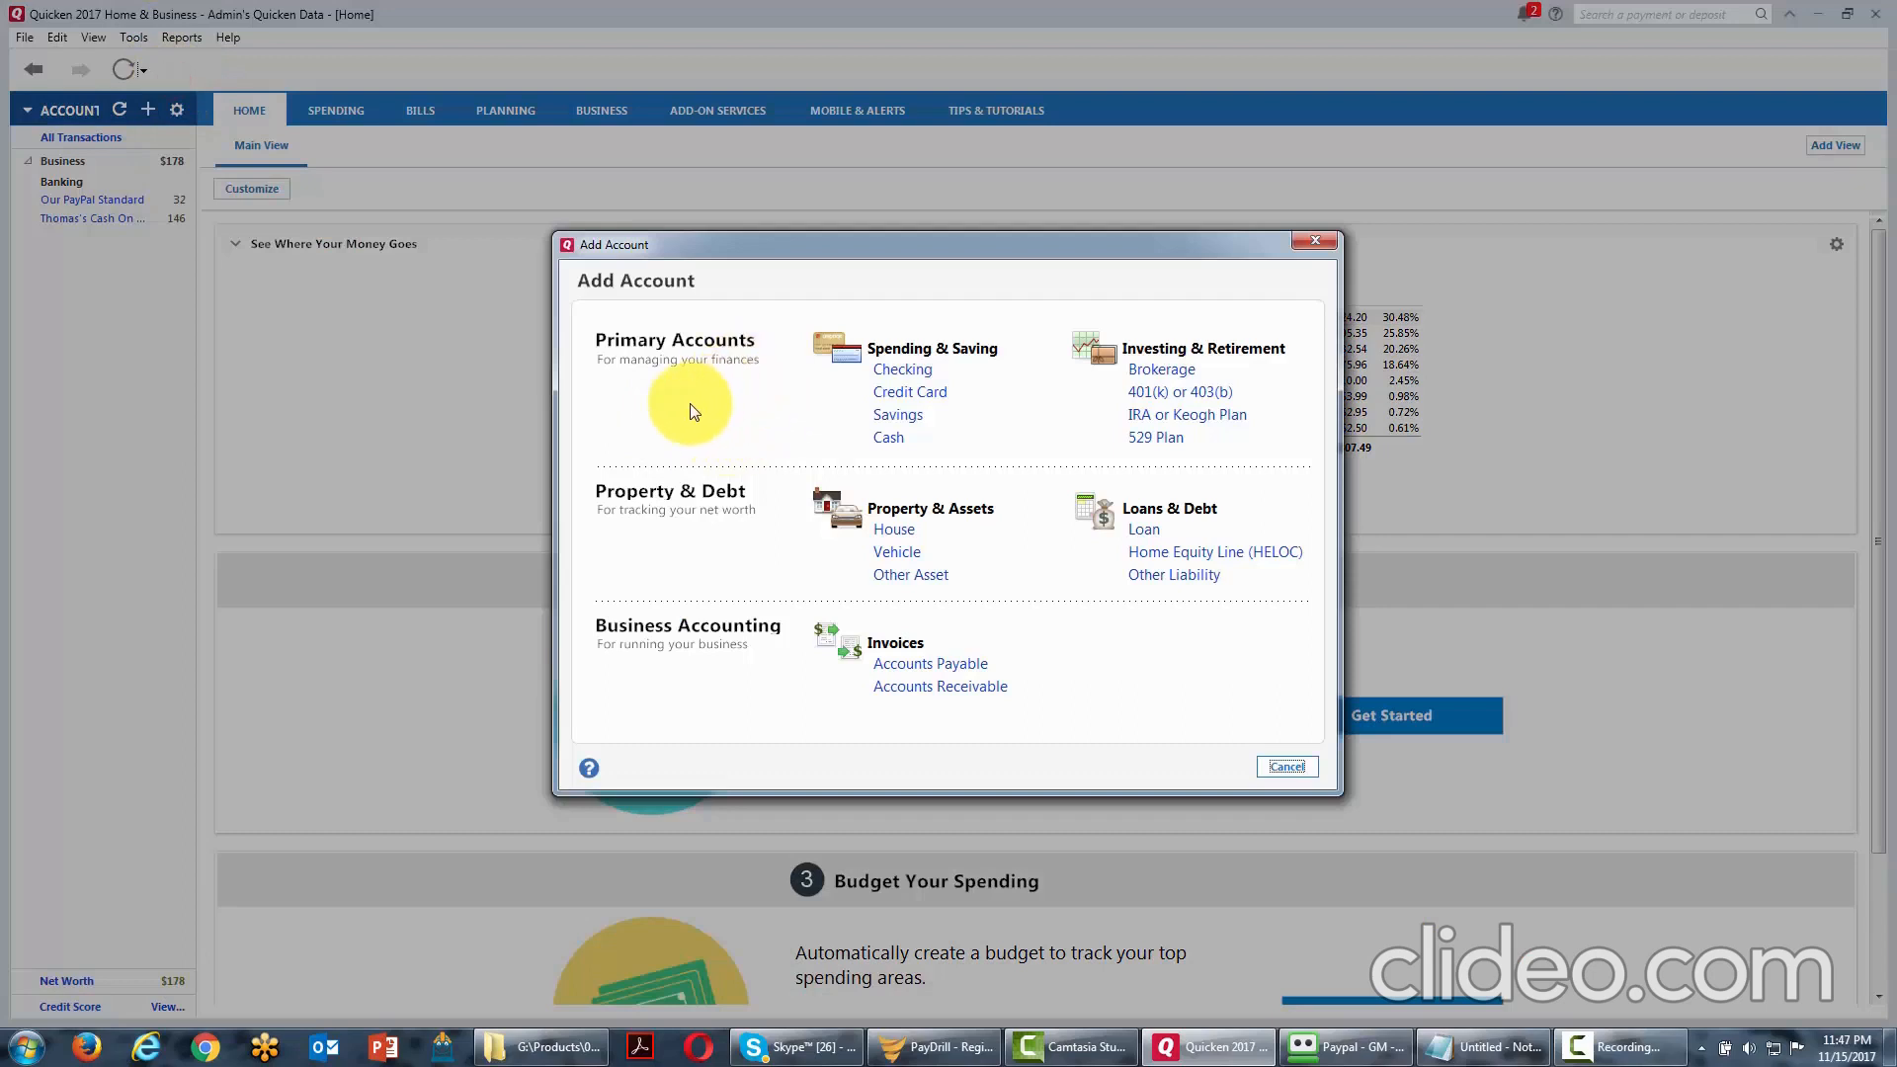
click(902, 372)
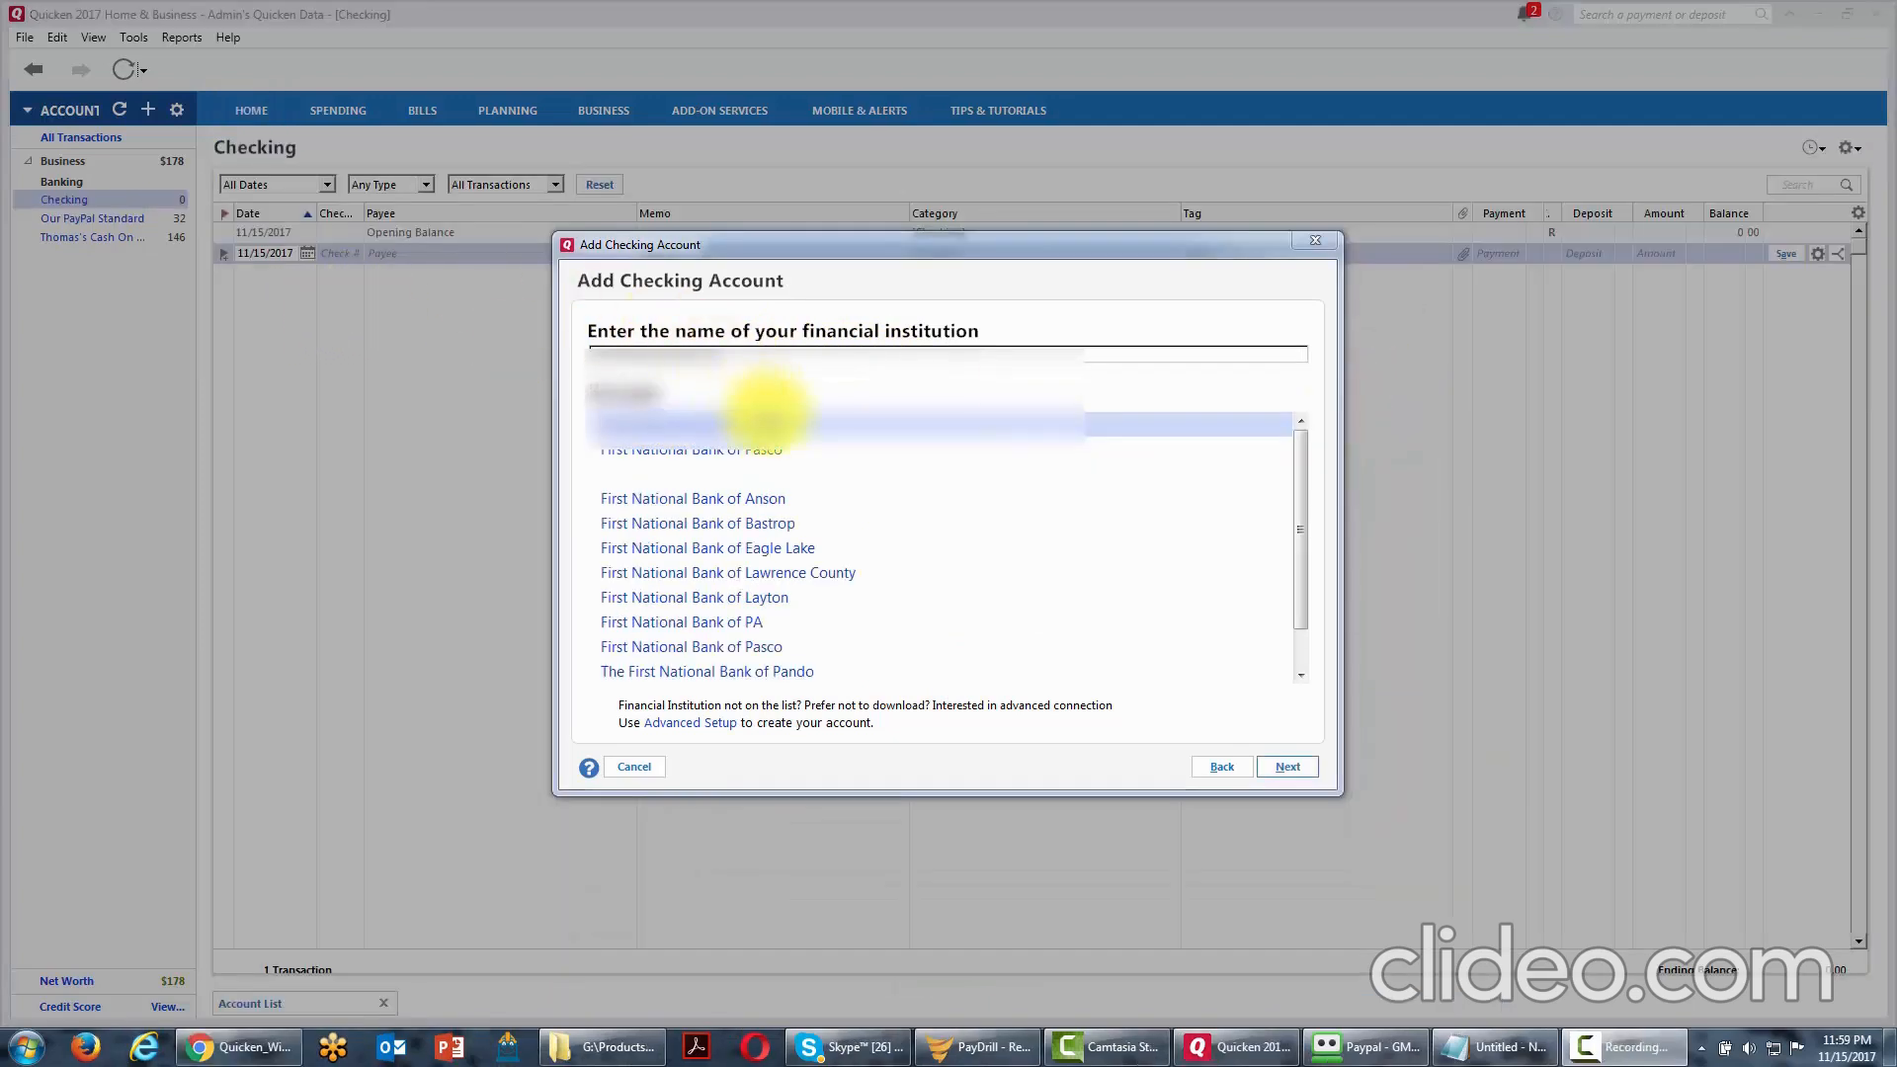
click(1285, 769)
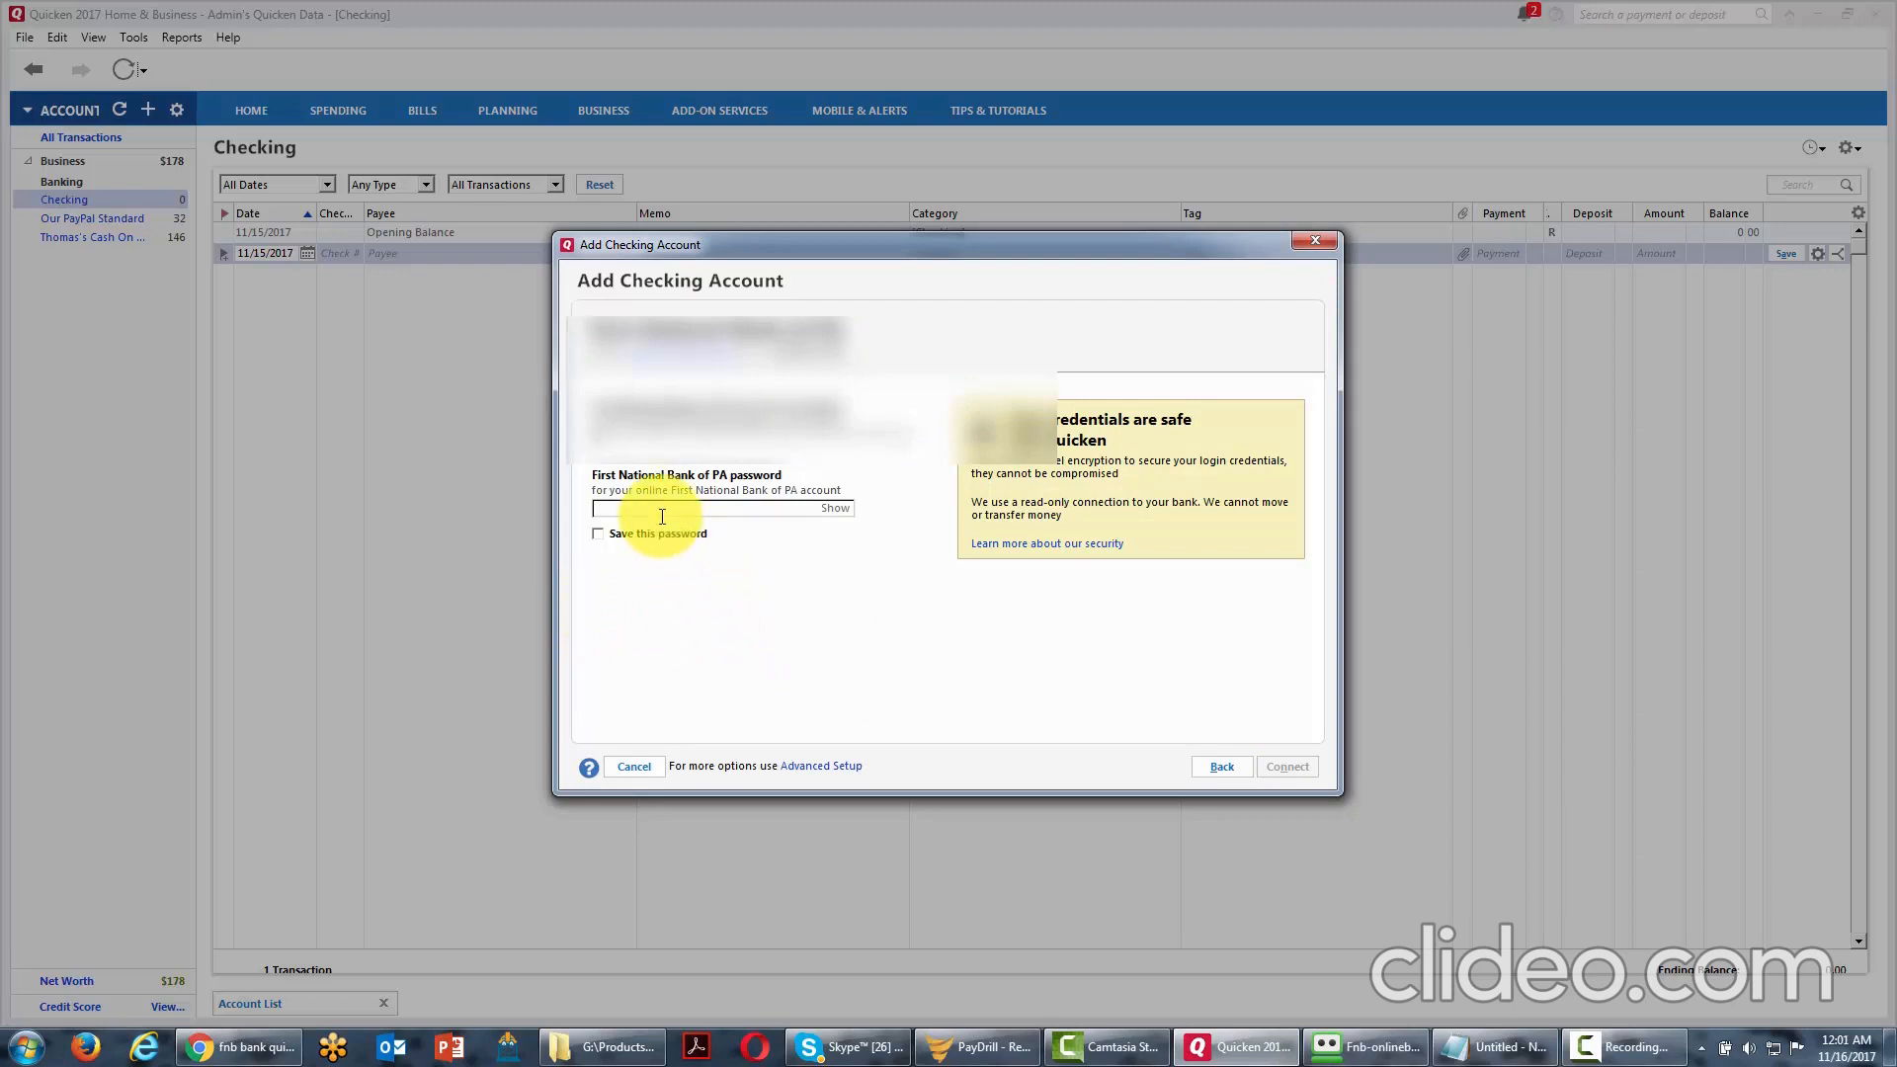
Enter and save the First National Bank of PA password, and add only the first account as Business Checking for Business use, ignoring the second.
key(ctrl+v)
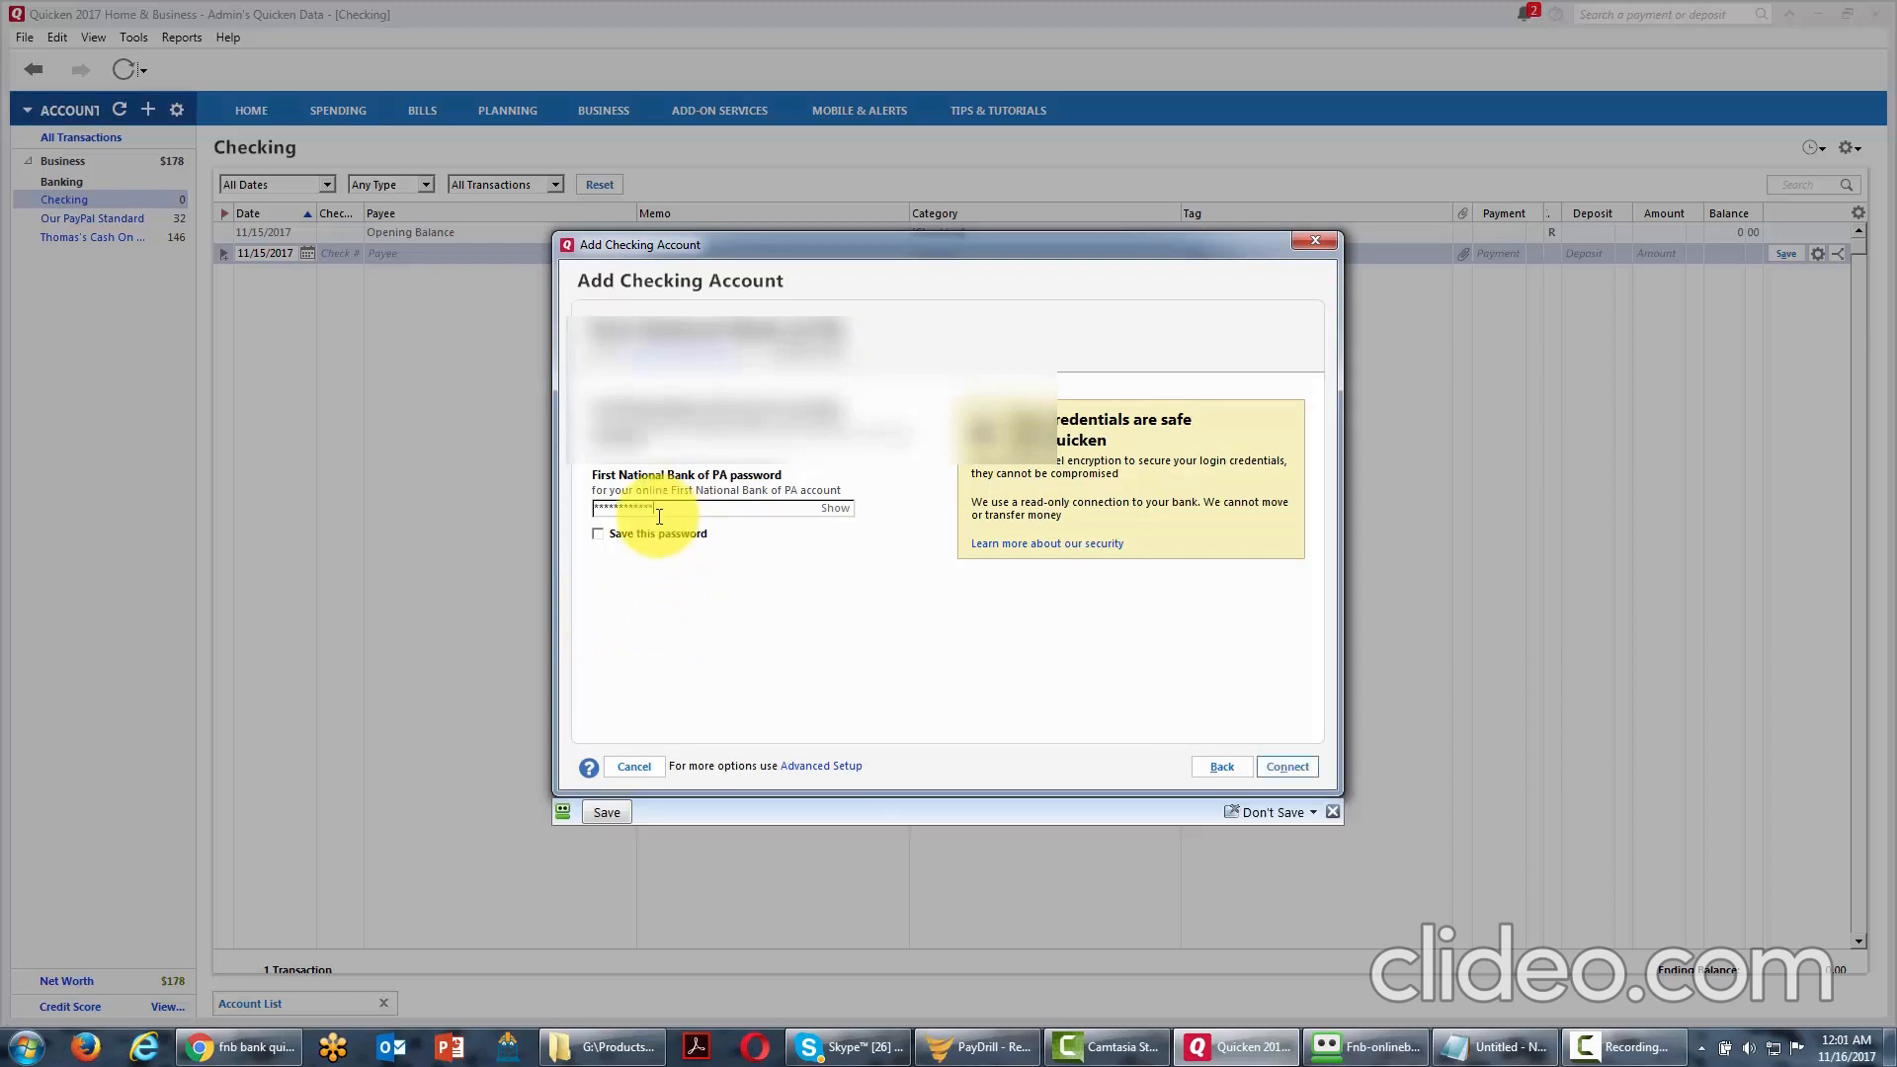
click(597, 539)
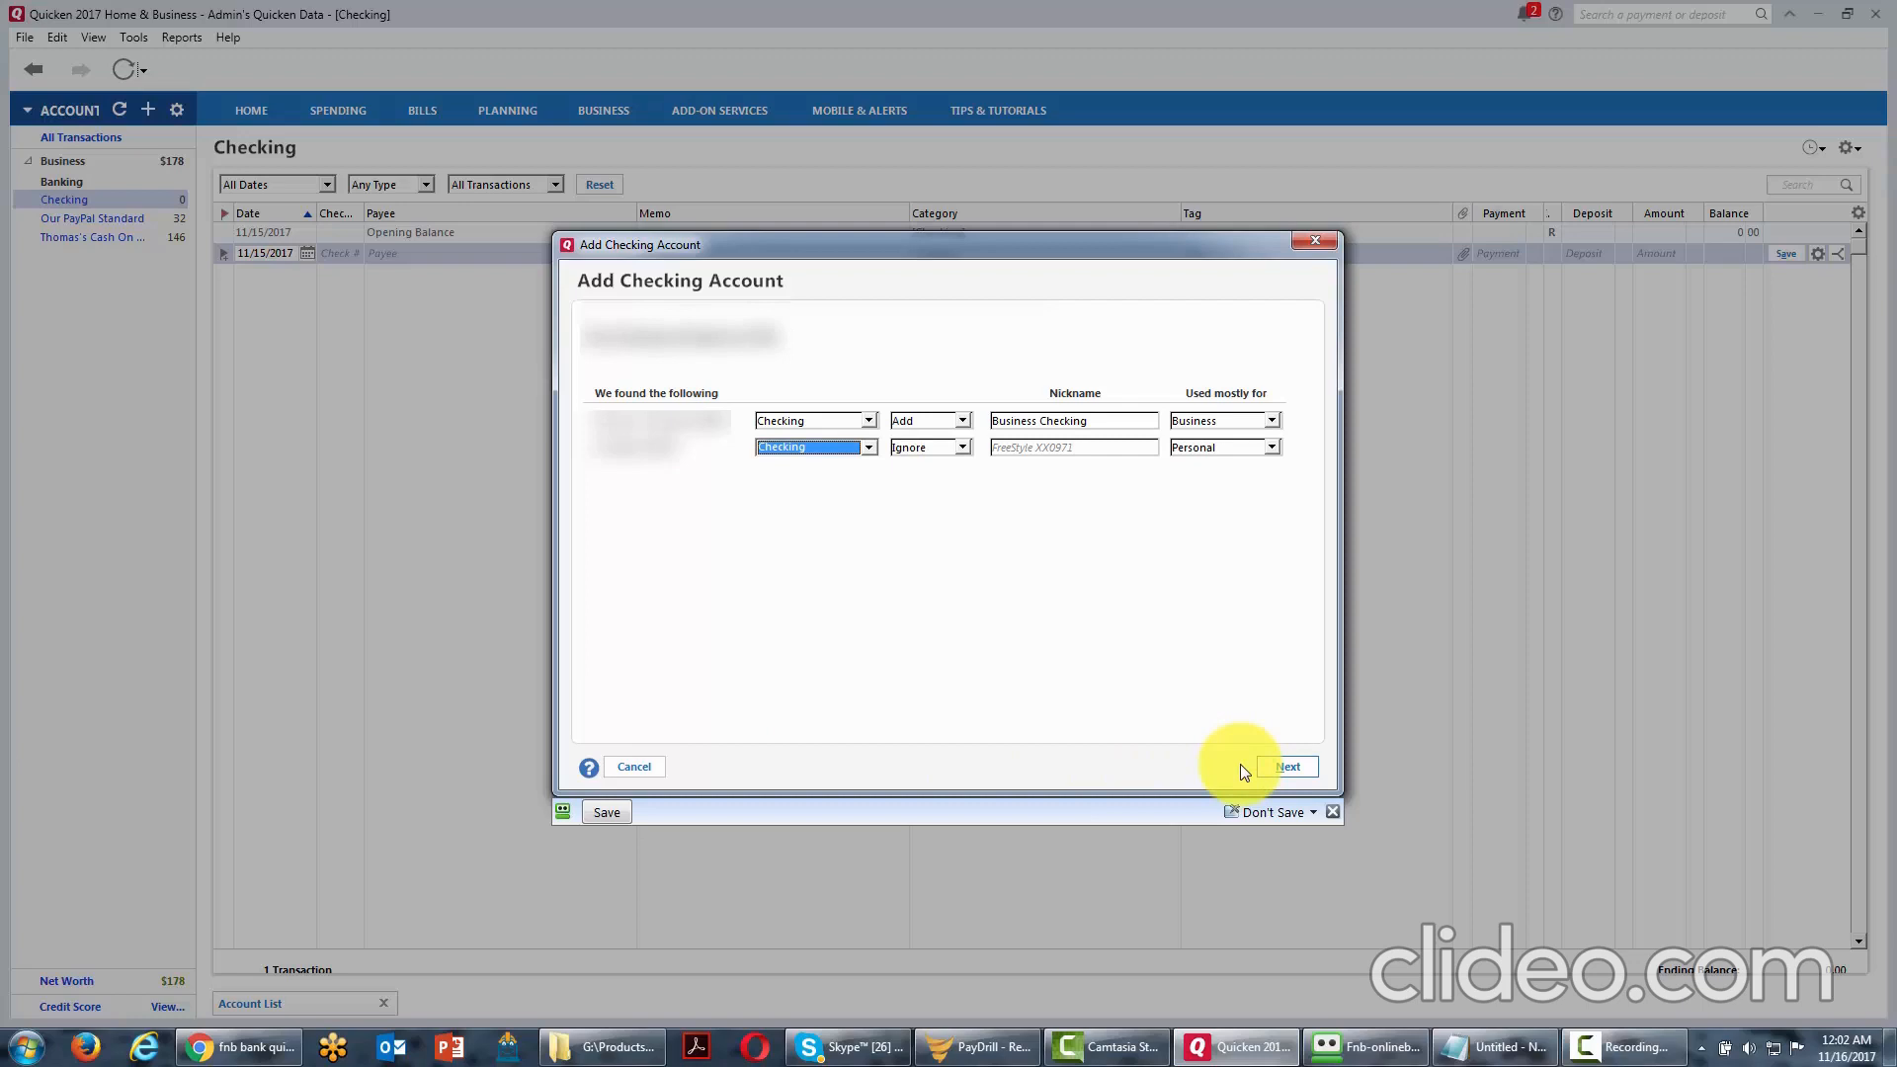
click(1275, 767)
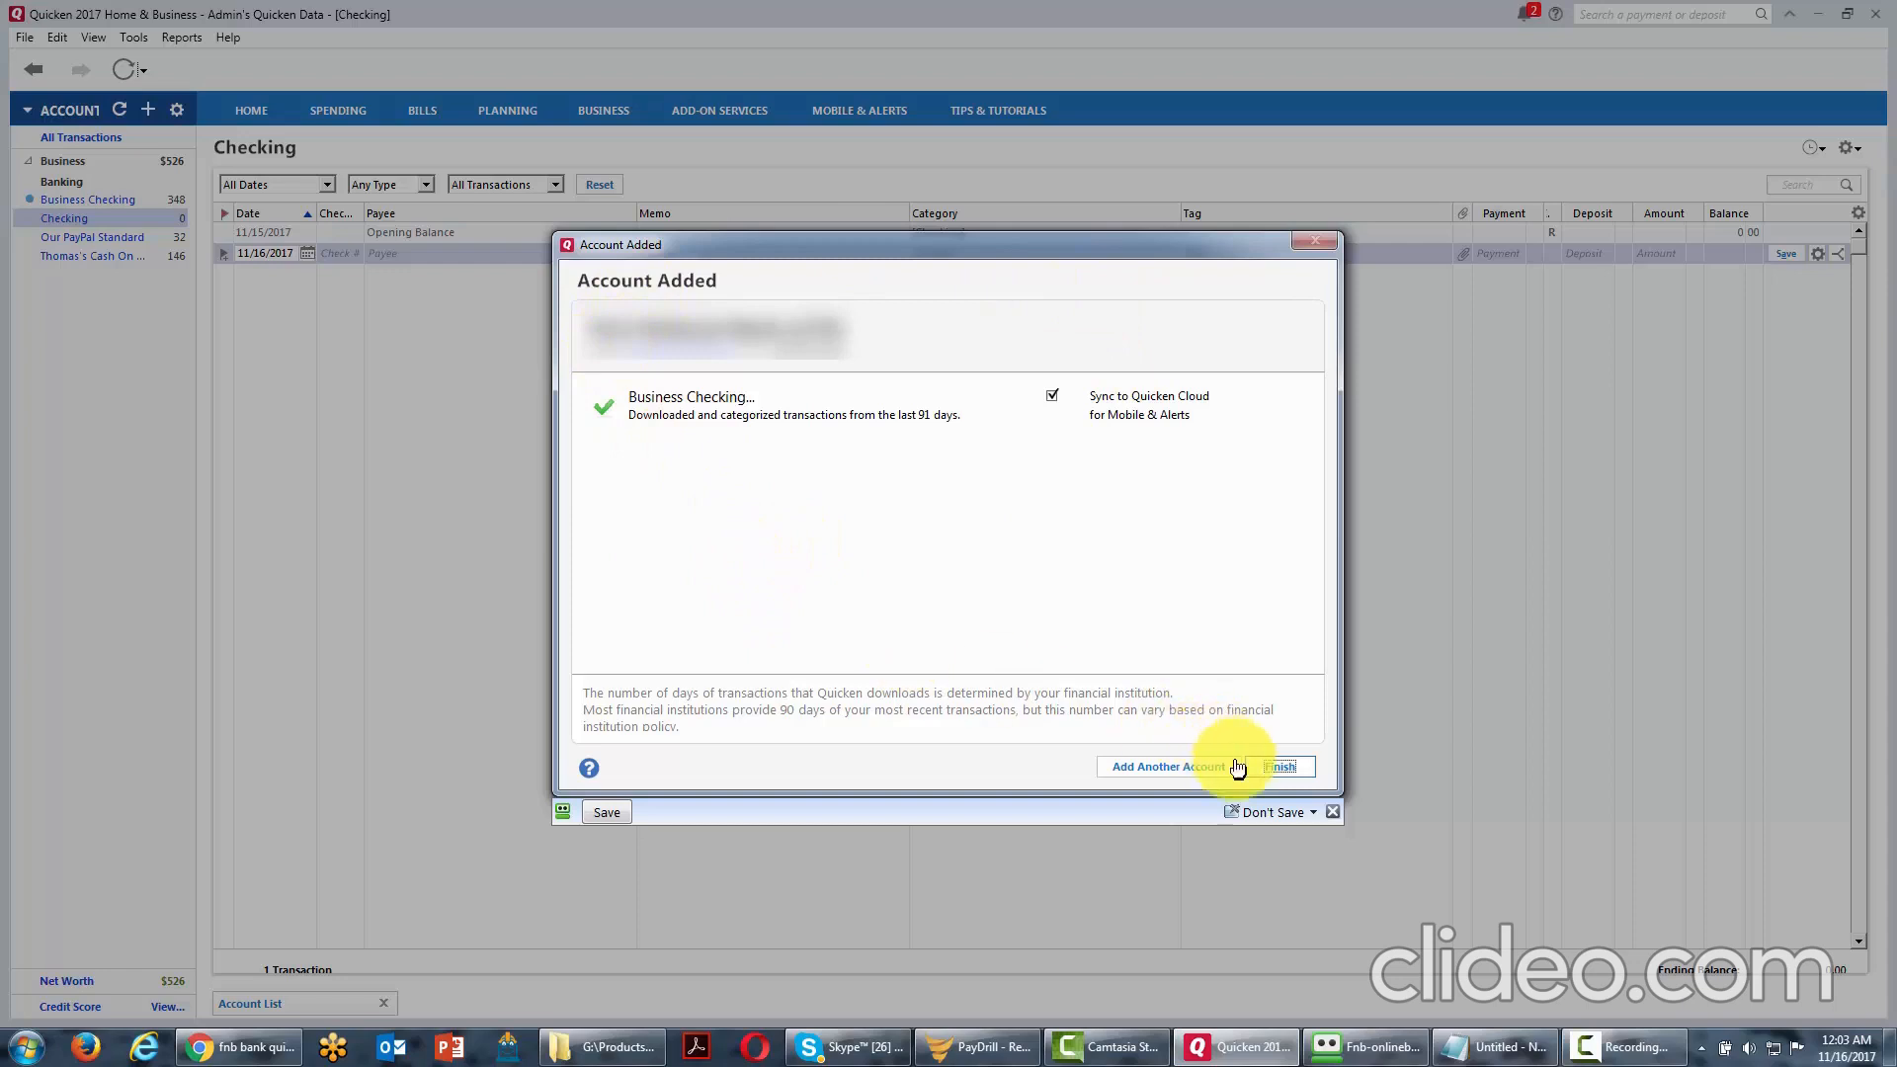
click(1292, 772)
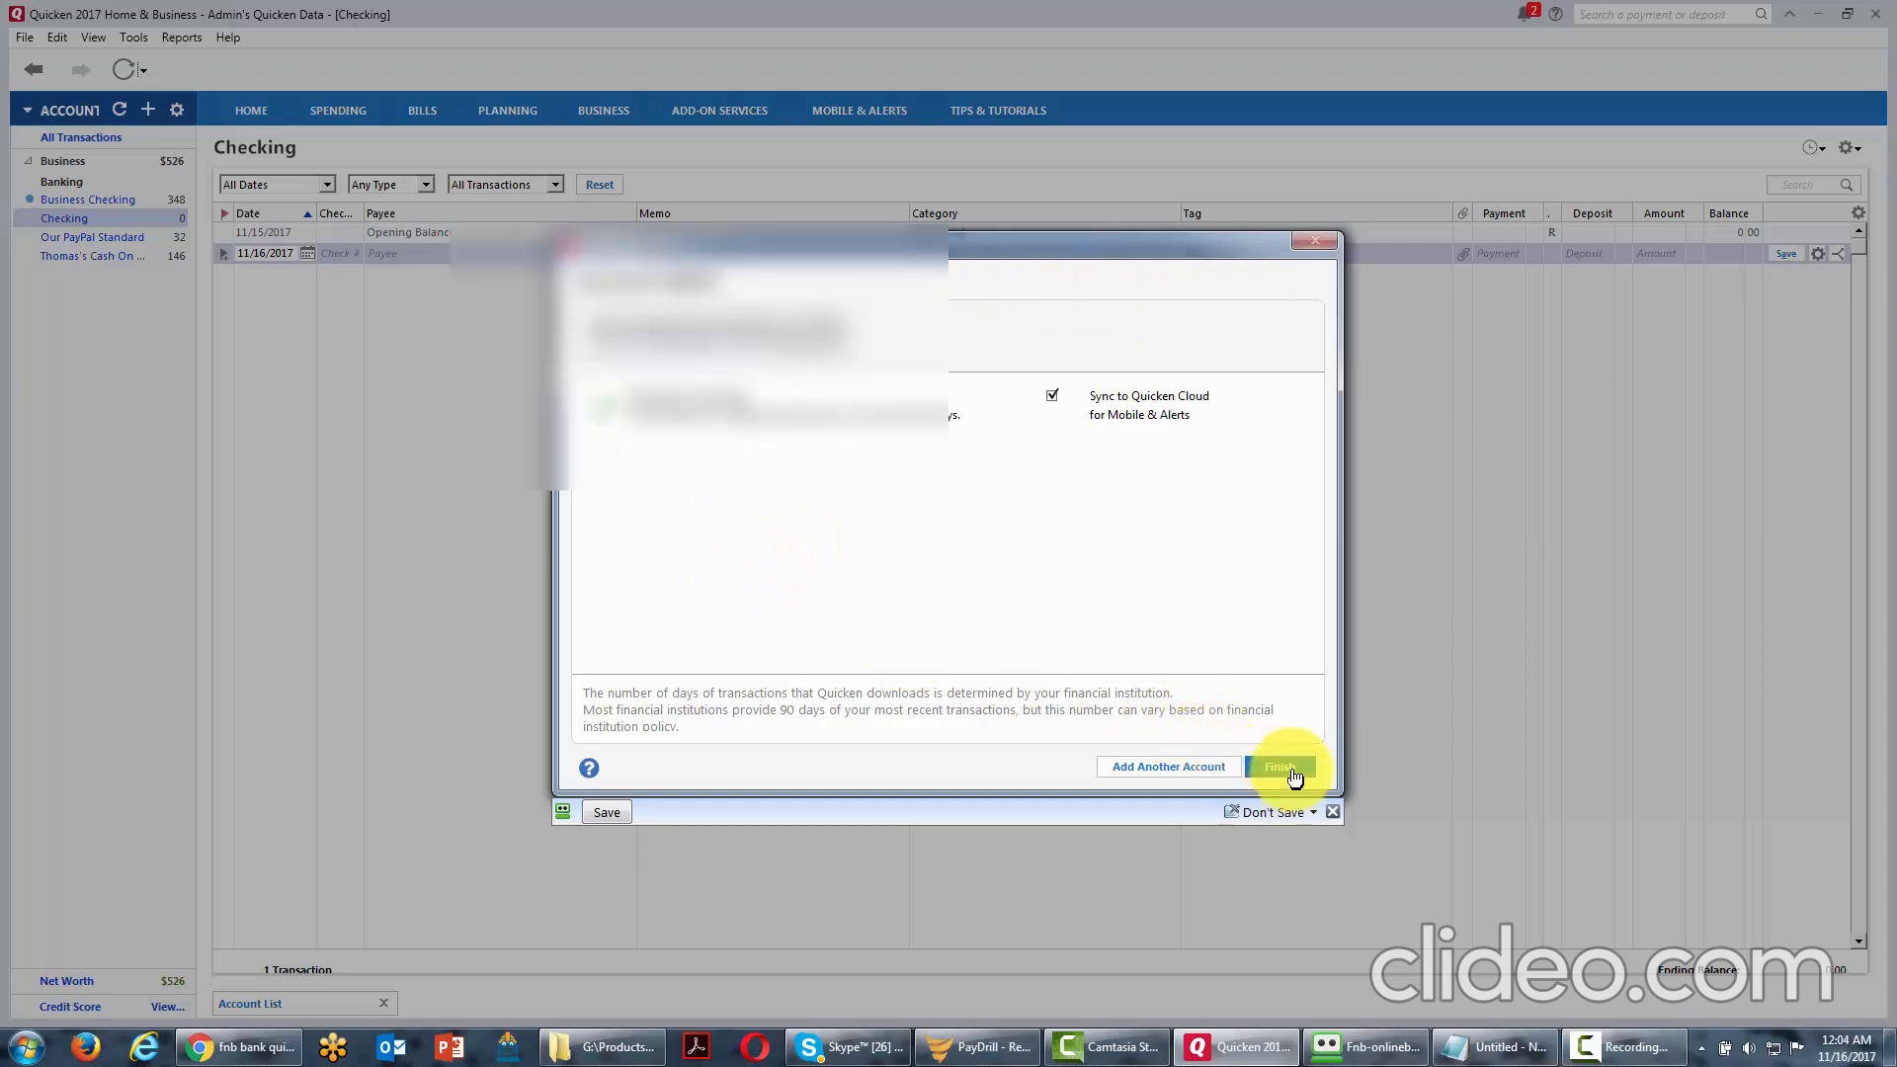
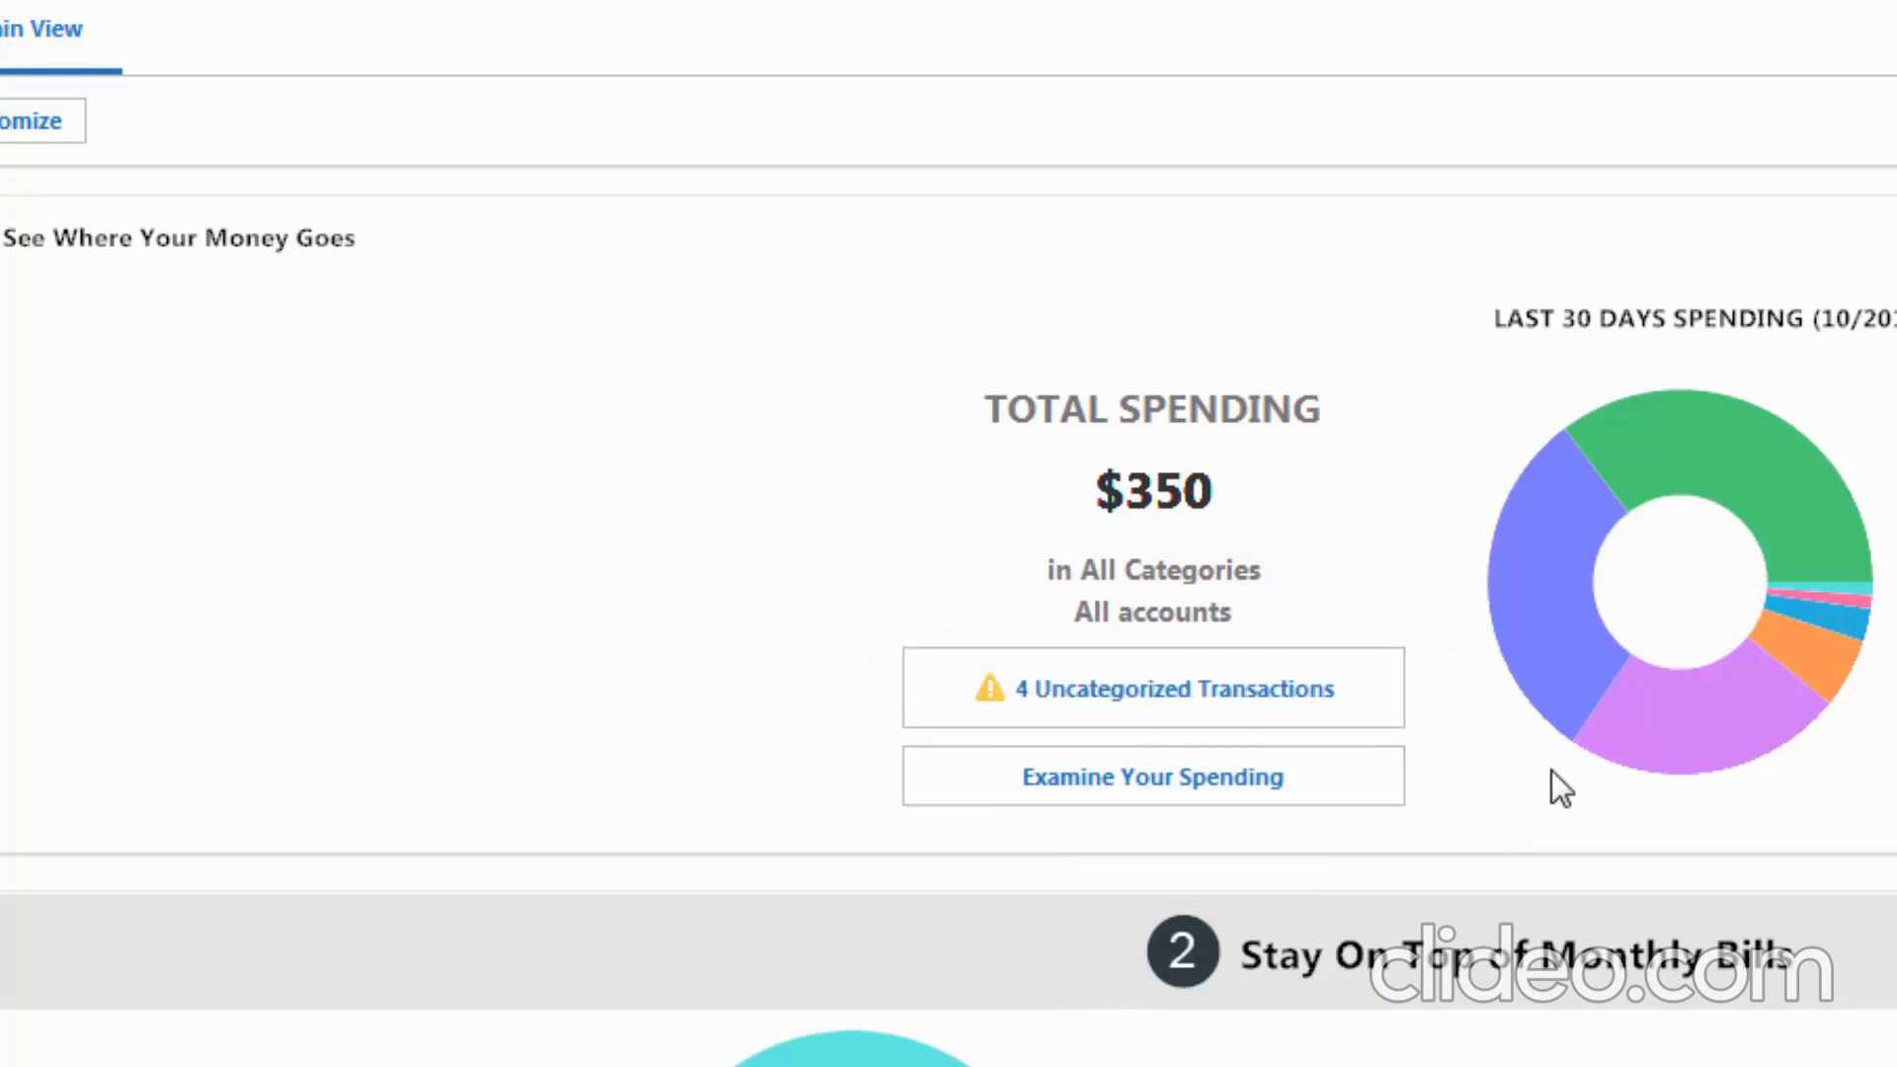
Among the uncategorized transactions, categorize the 10/27/2017 Recurring Resellrightsweekly payment as Supplies (Business) and save it with the transaction password.
click(1143, 696)
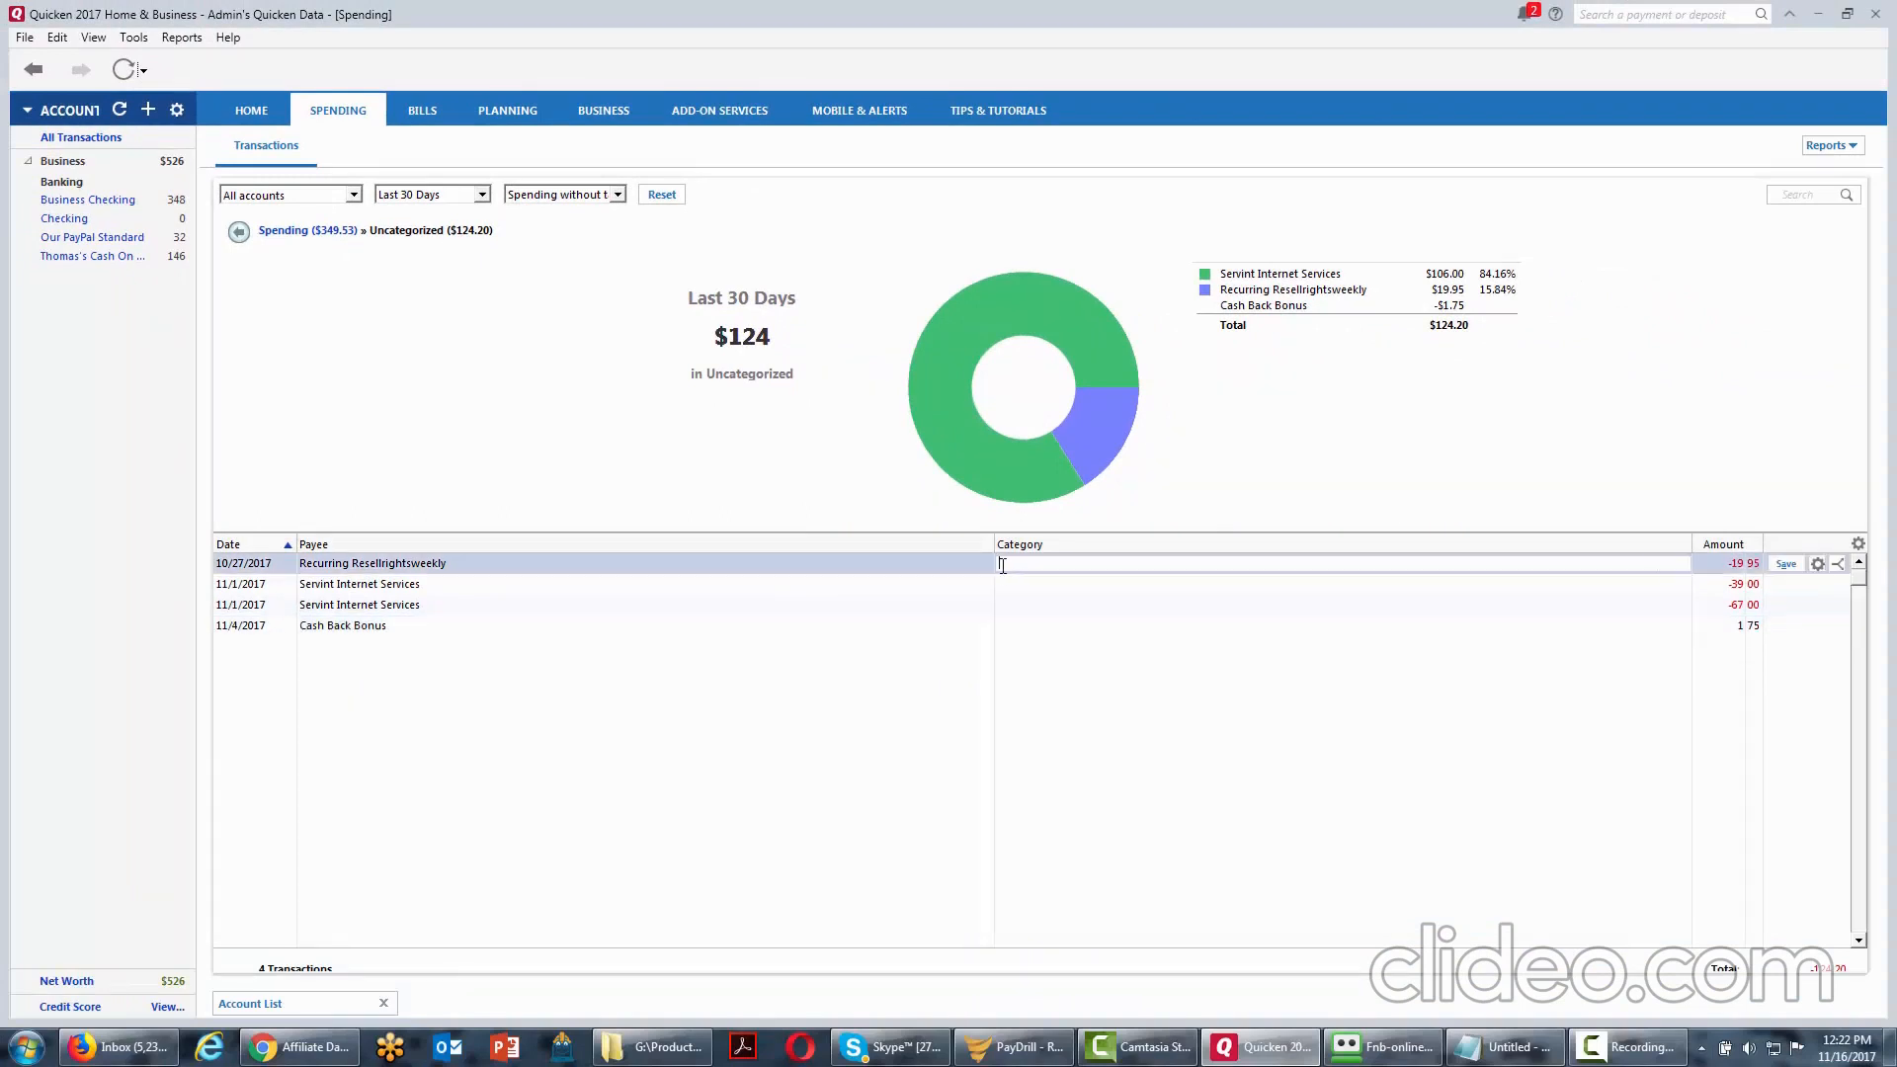
click(1003, 565)
click(1667, 564)
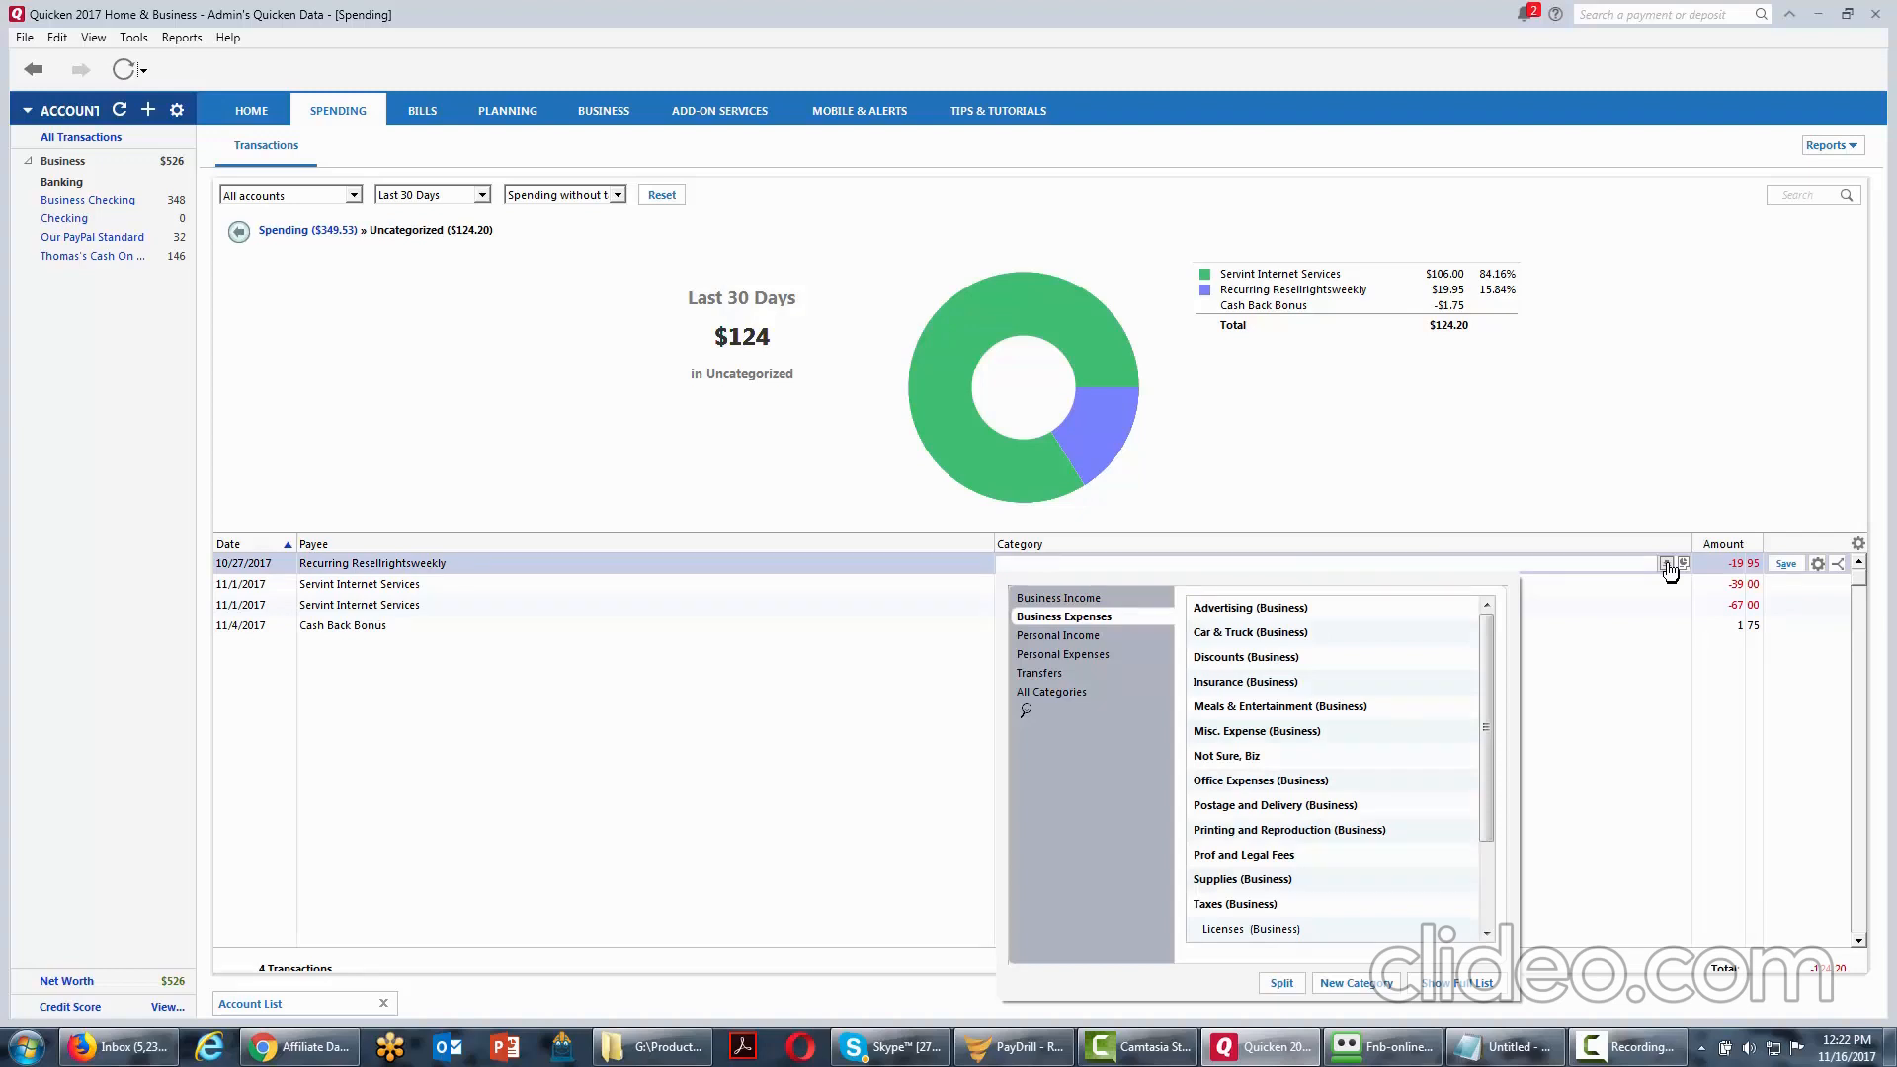
click(1243, 879)
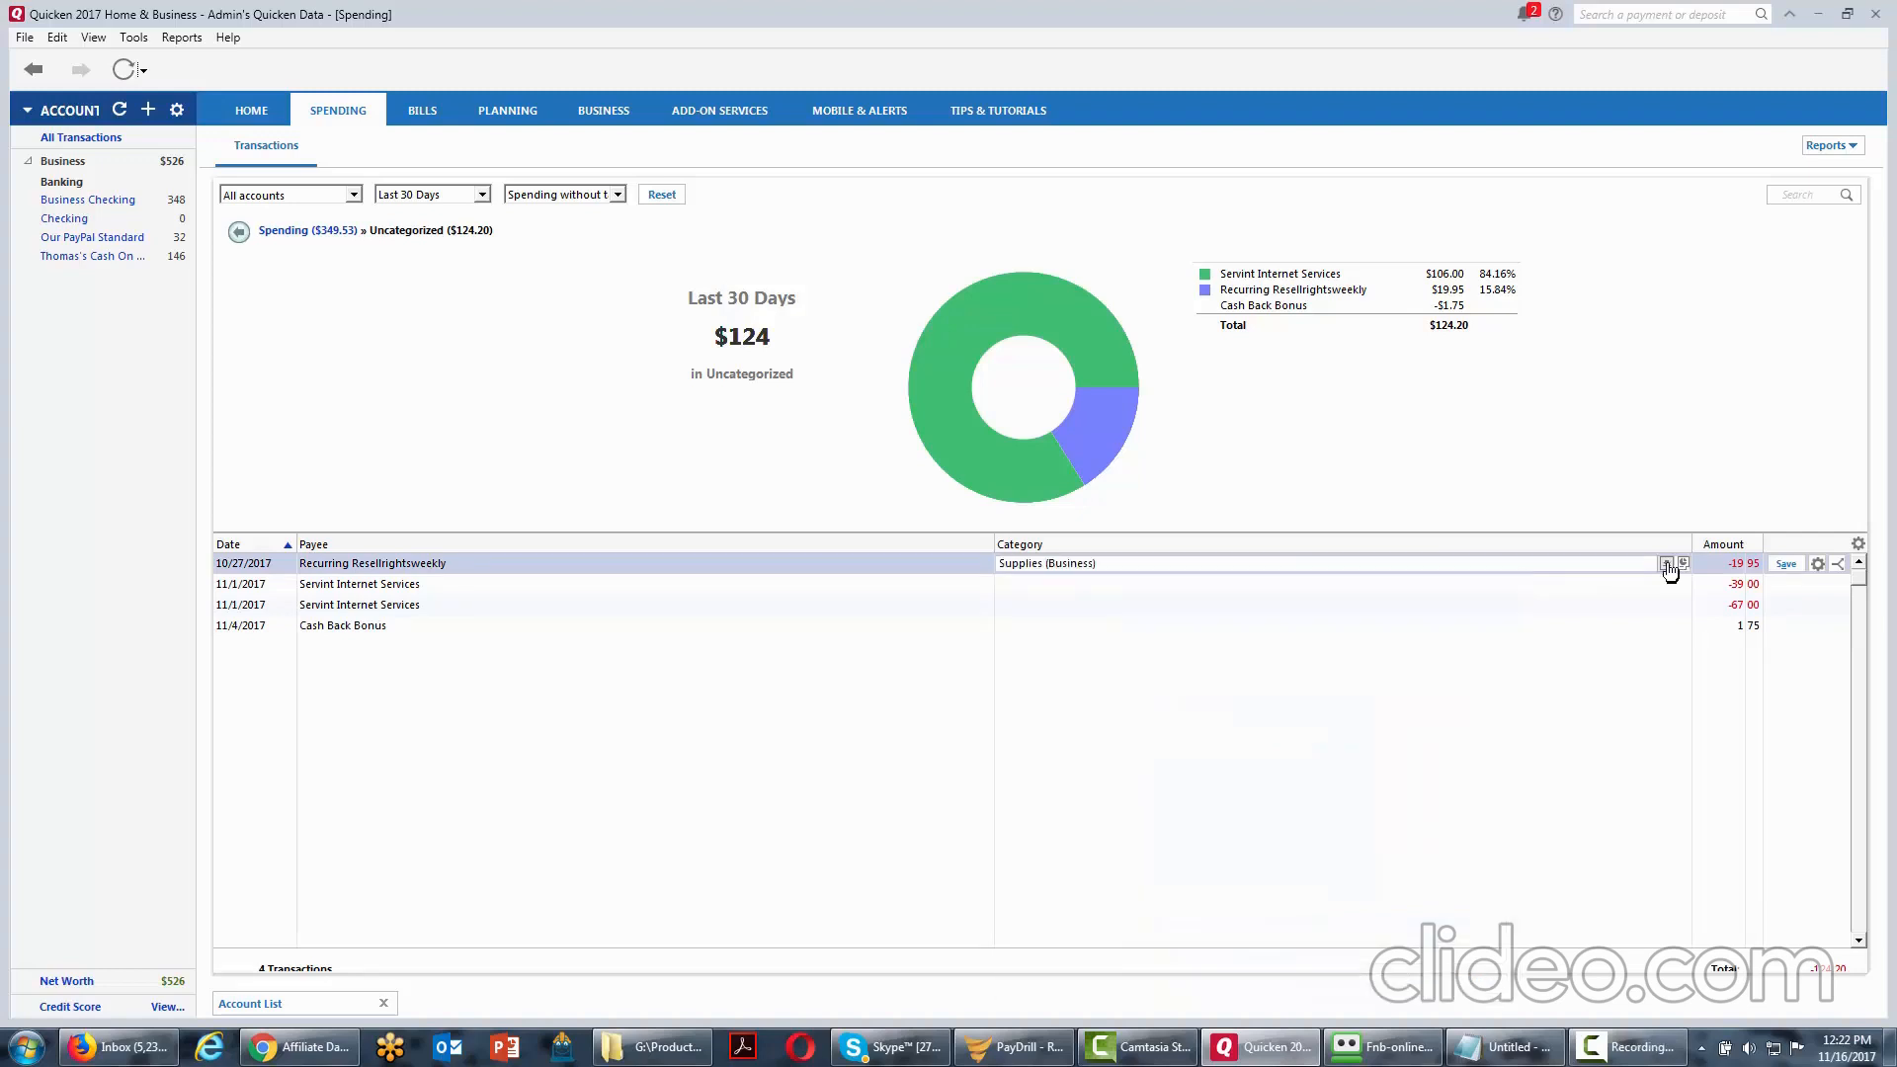
click(1785, 564)
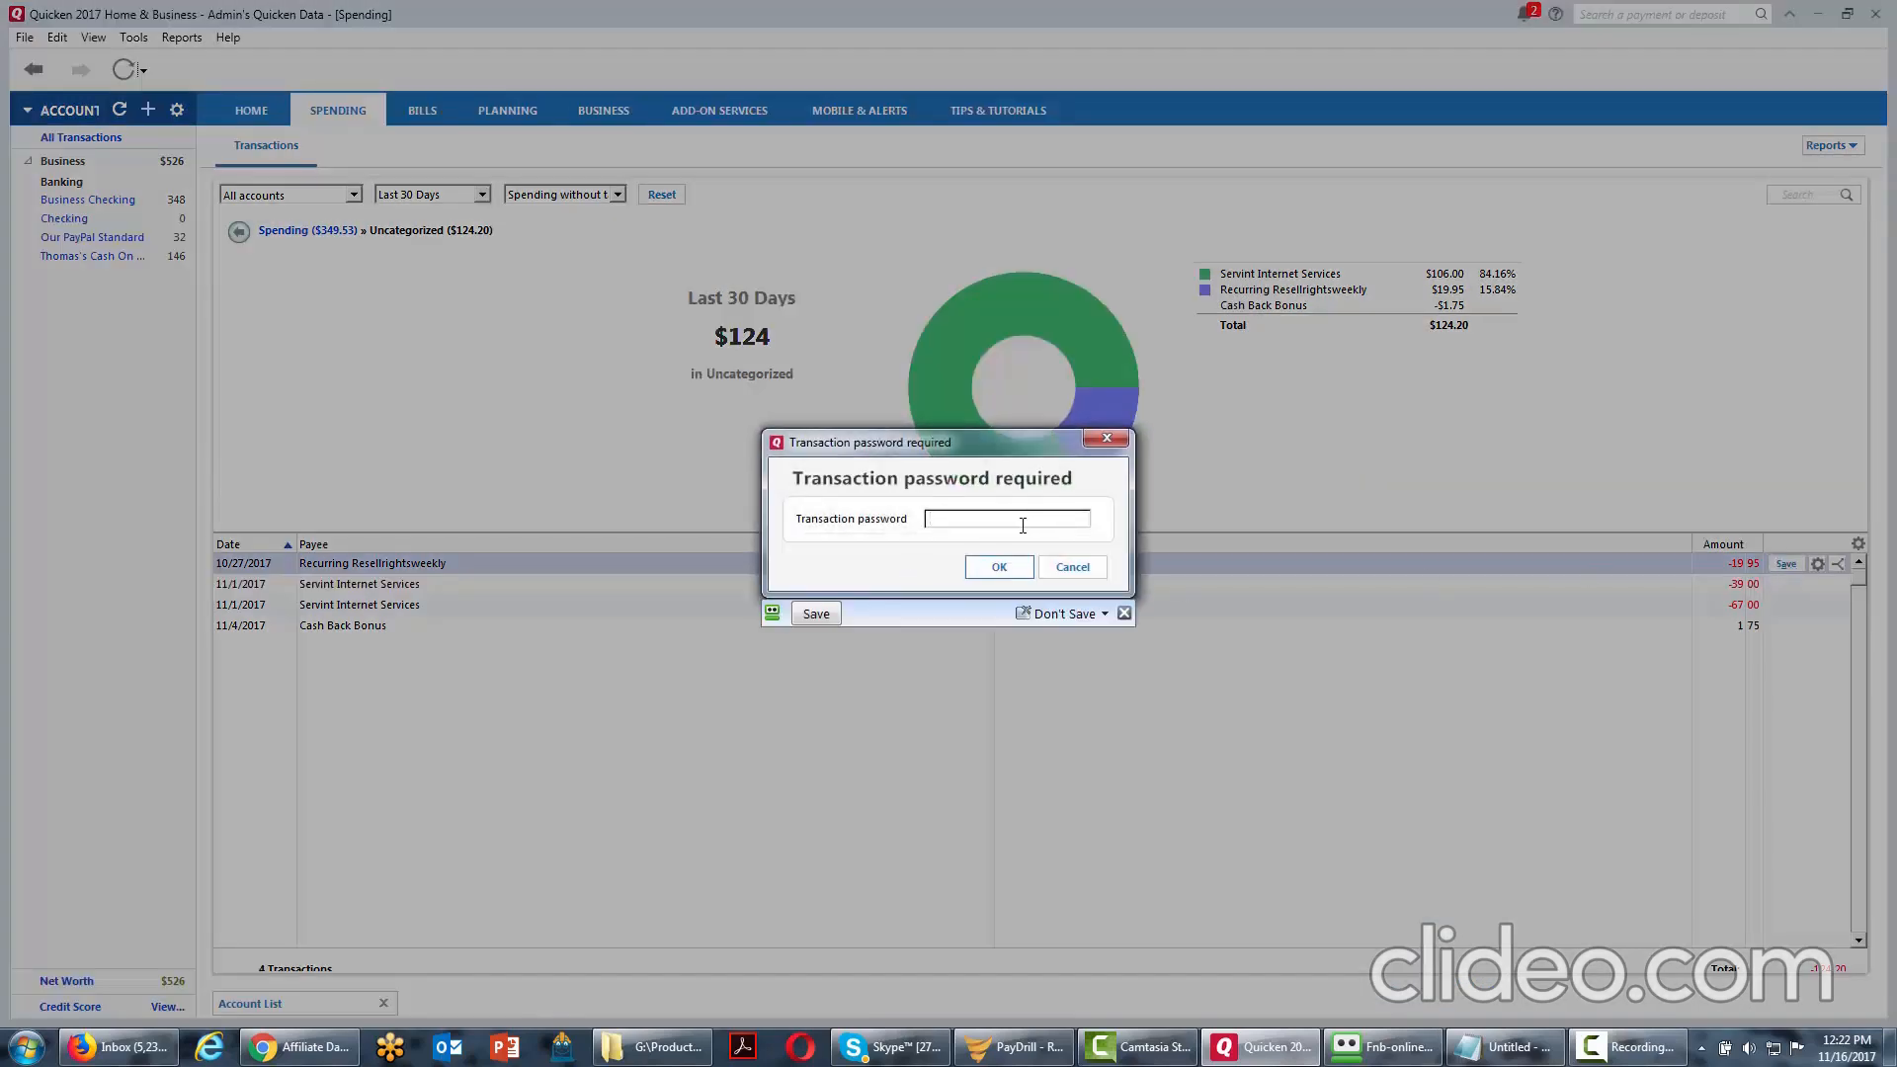
click(999, 566)
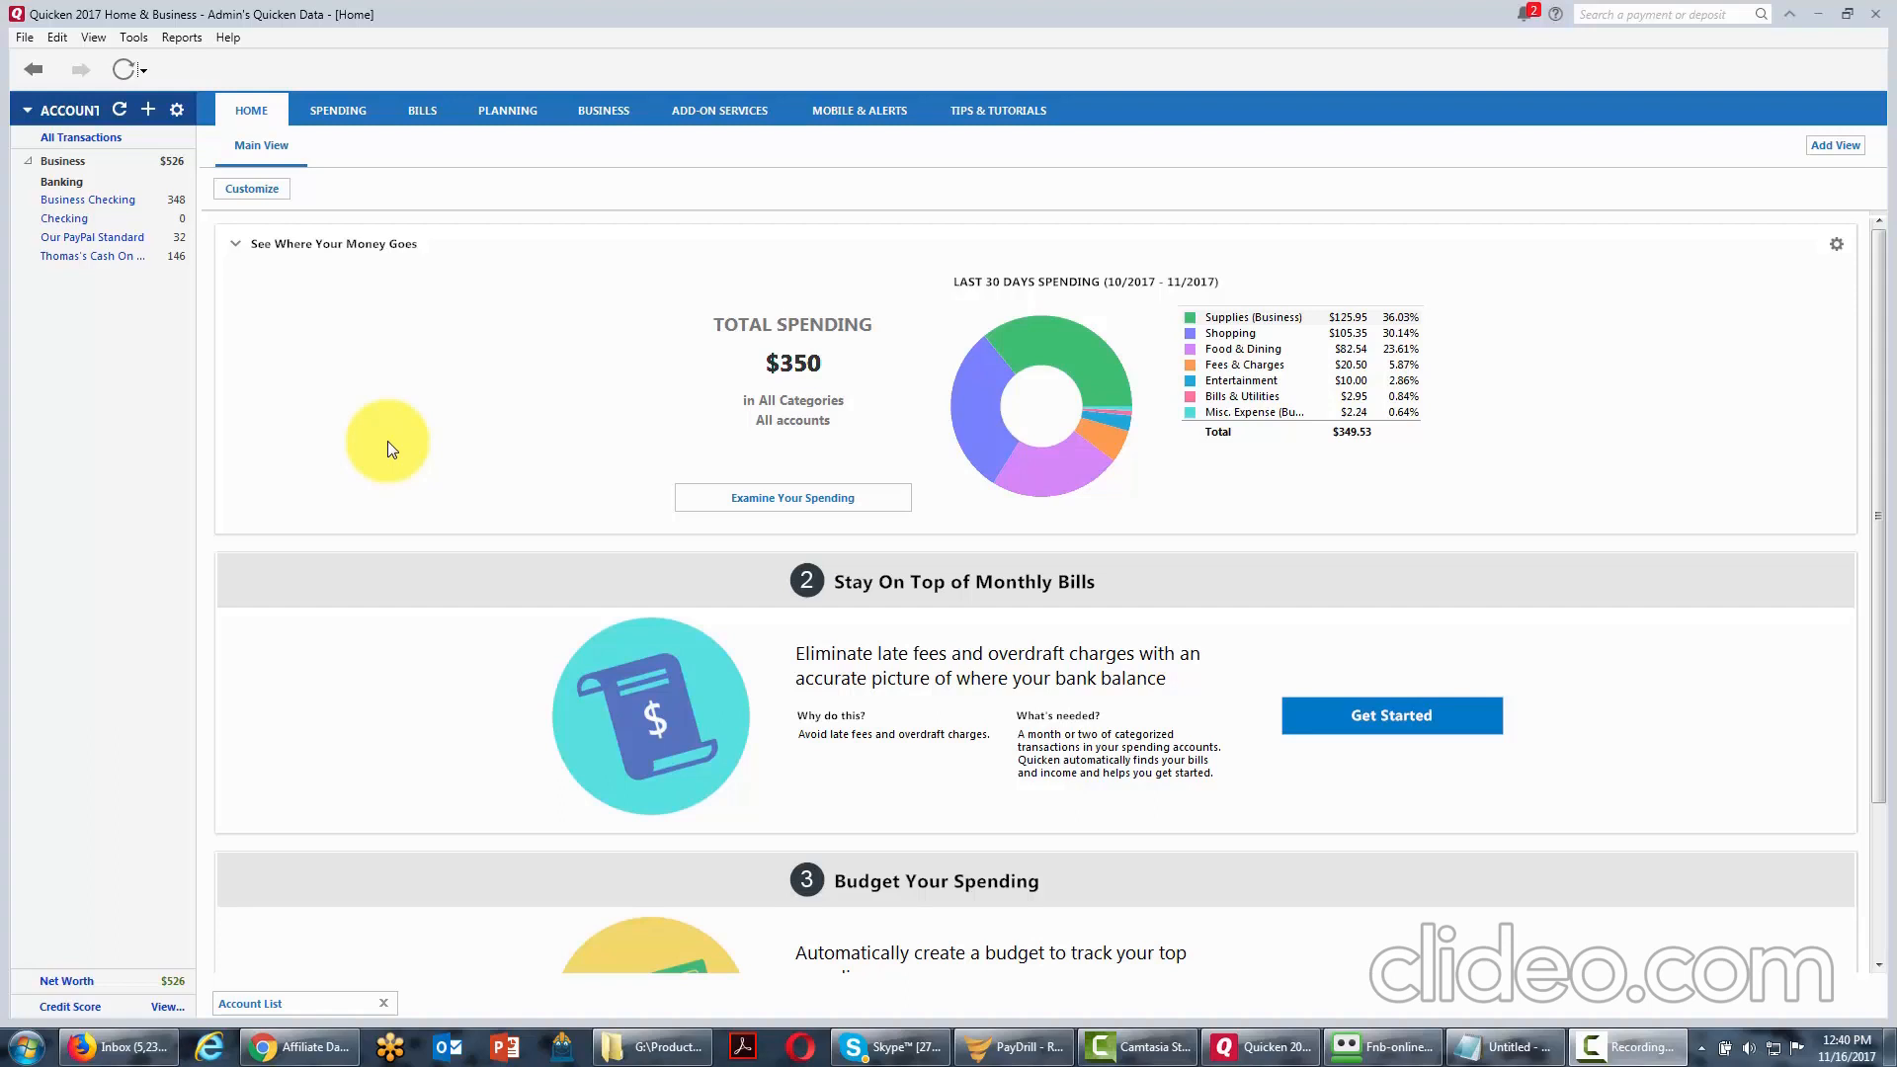
In the bill and income reminders, accept scheduling the Recurring Resellrightsweekly bill and rename its payee to "Recurring Resell Rights Weekly".
click(138, 40)
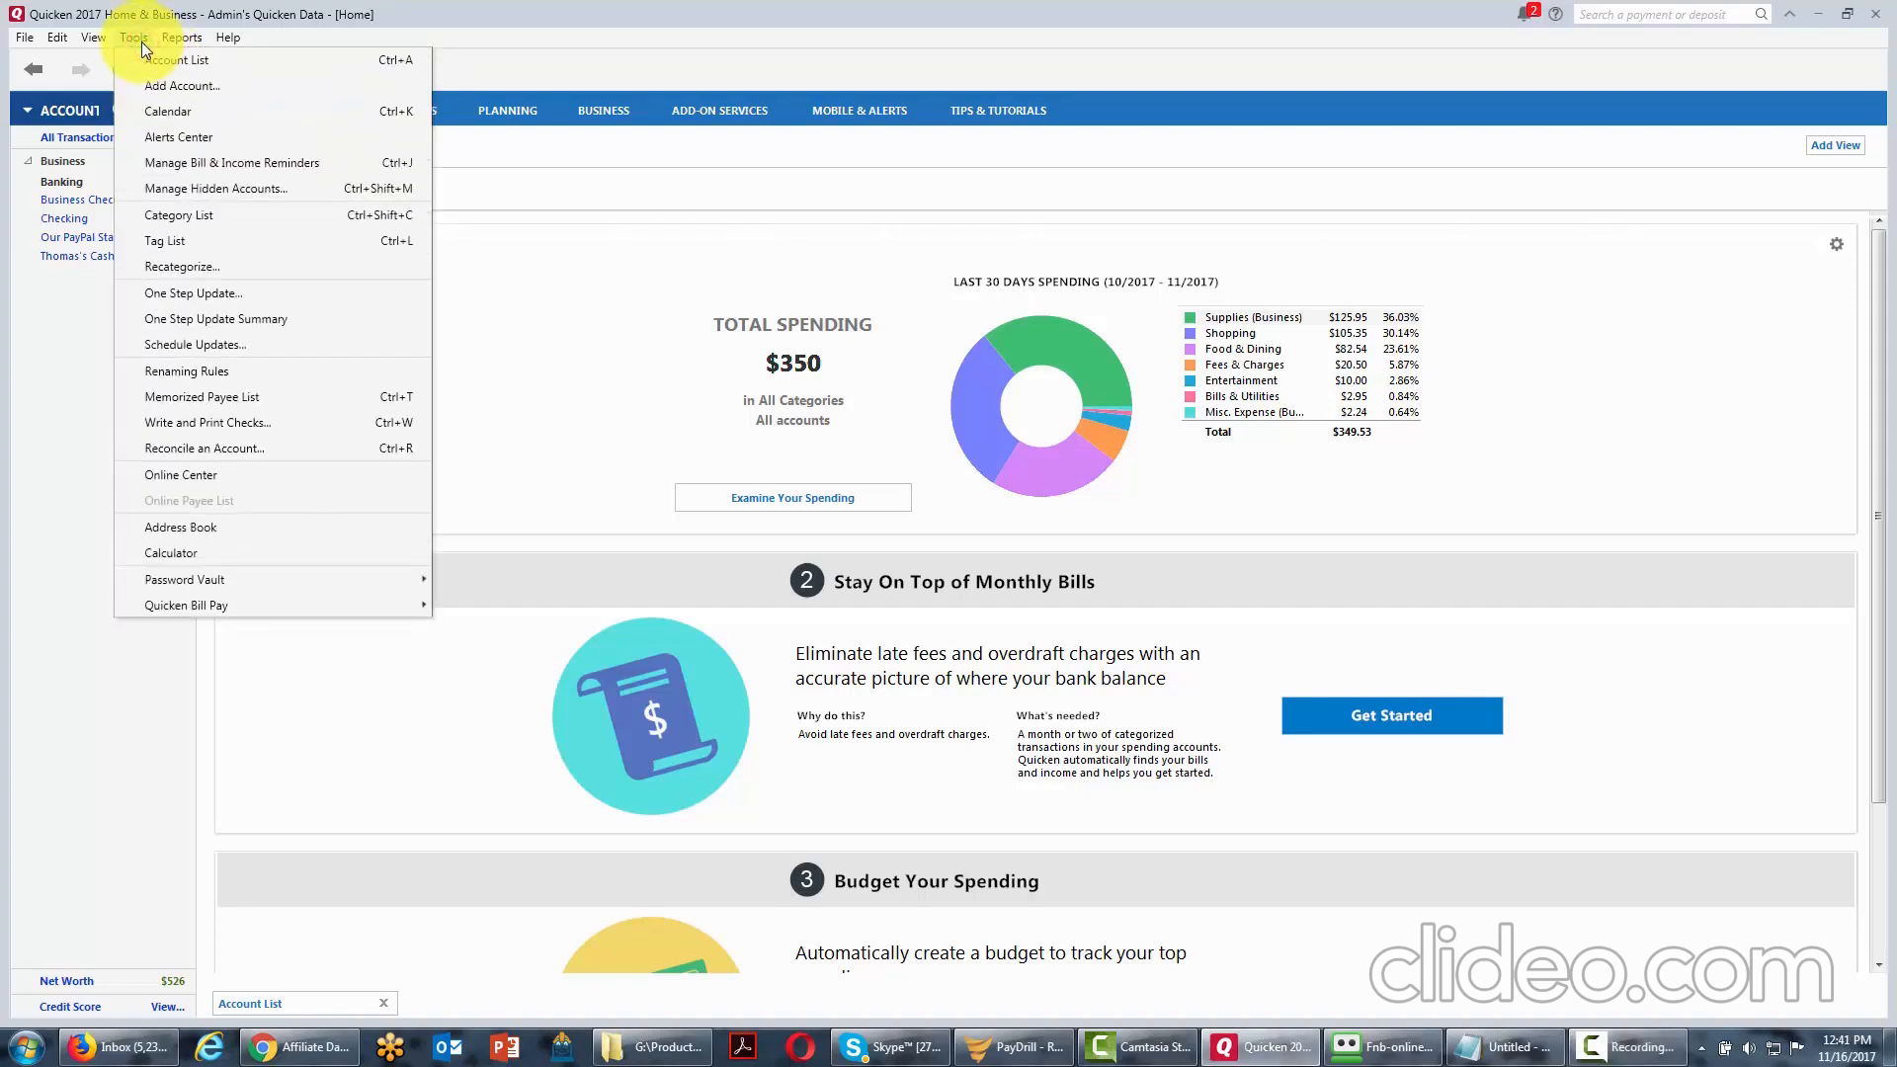
click(215, 162)
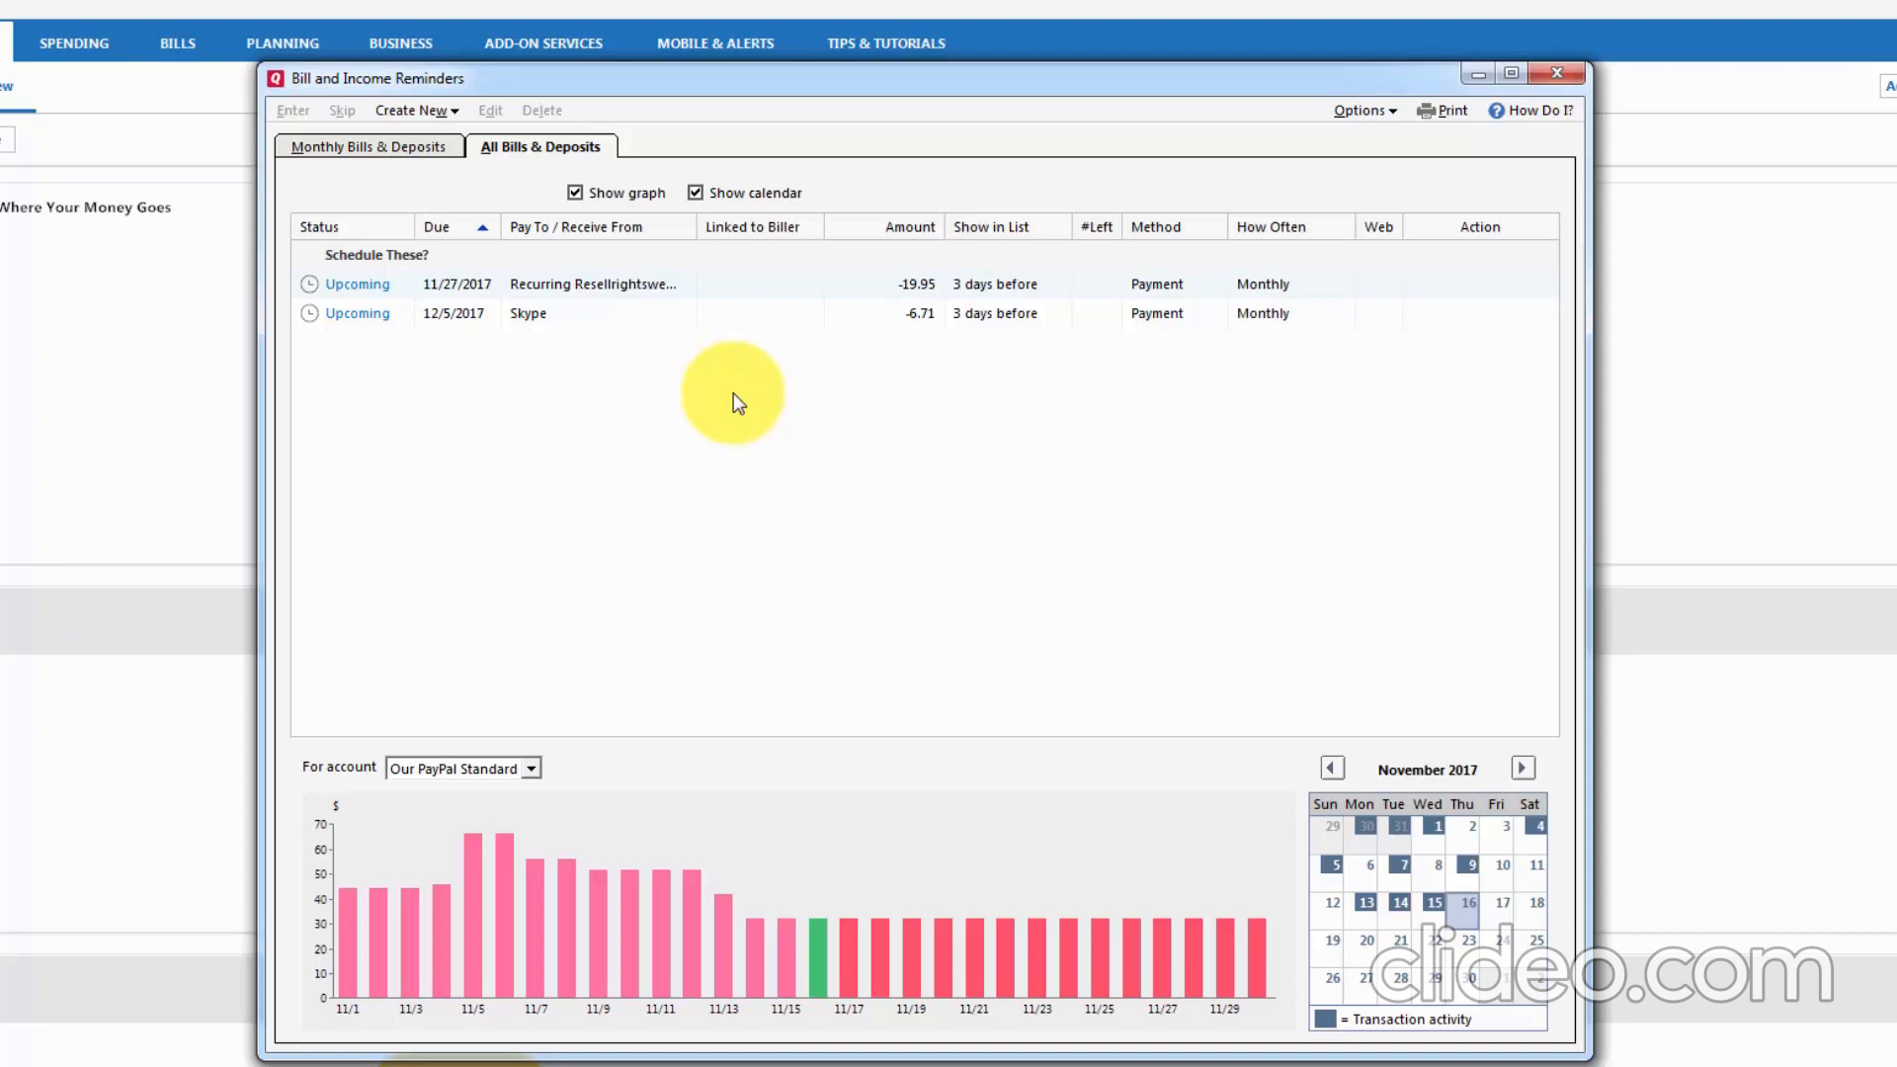
click(1408, 284)
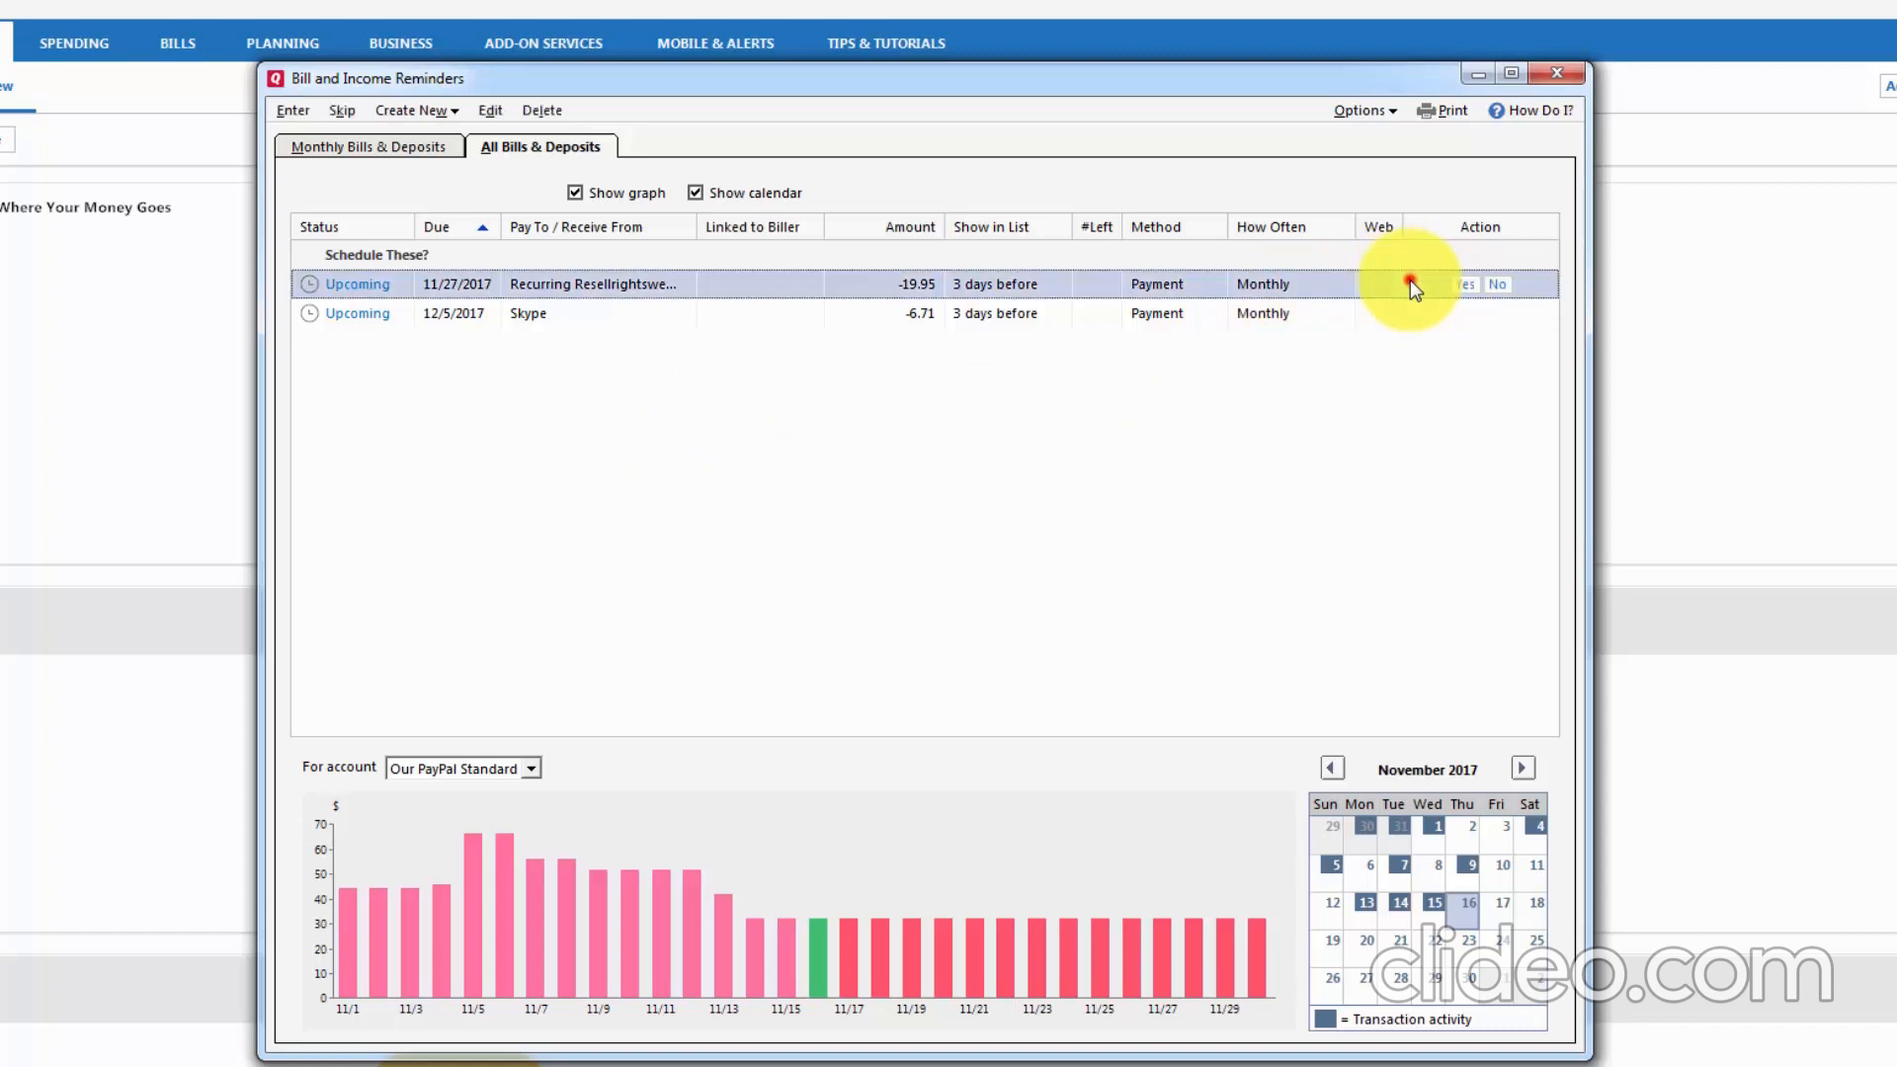
click(1465, 287)
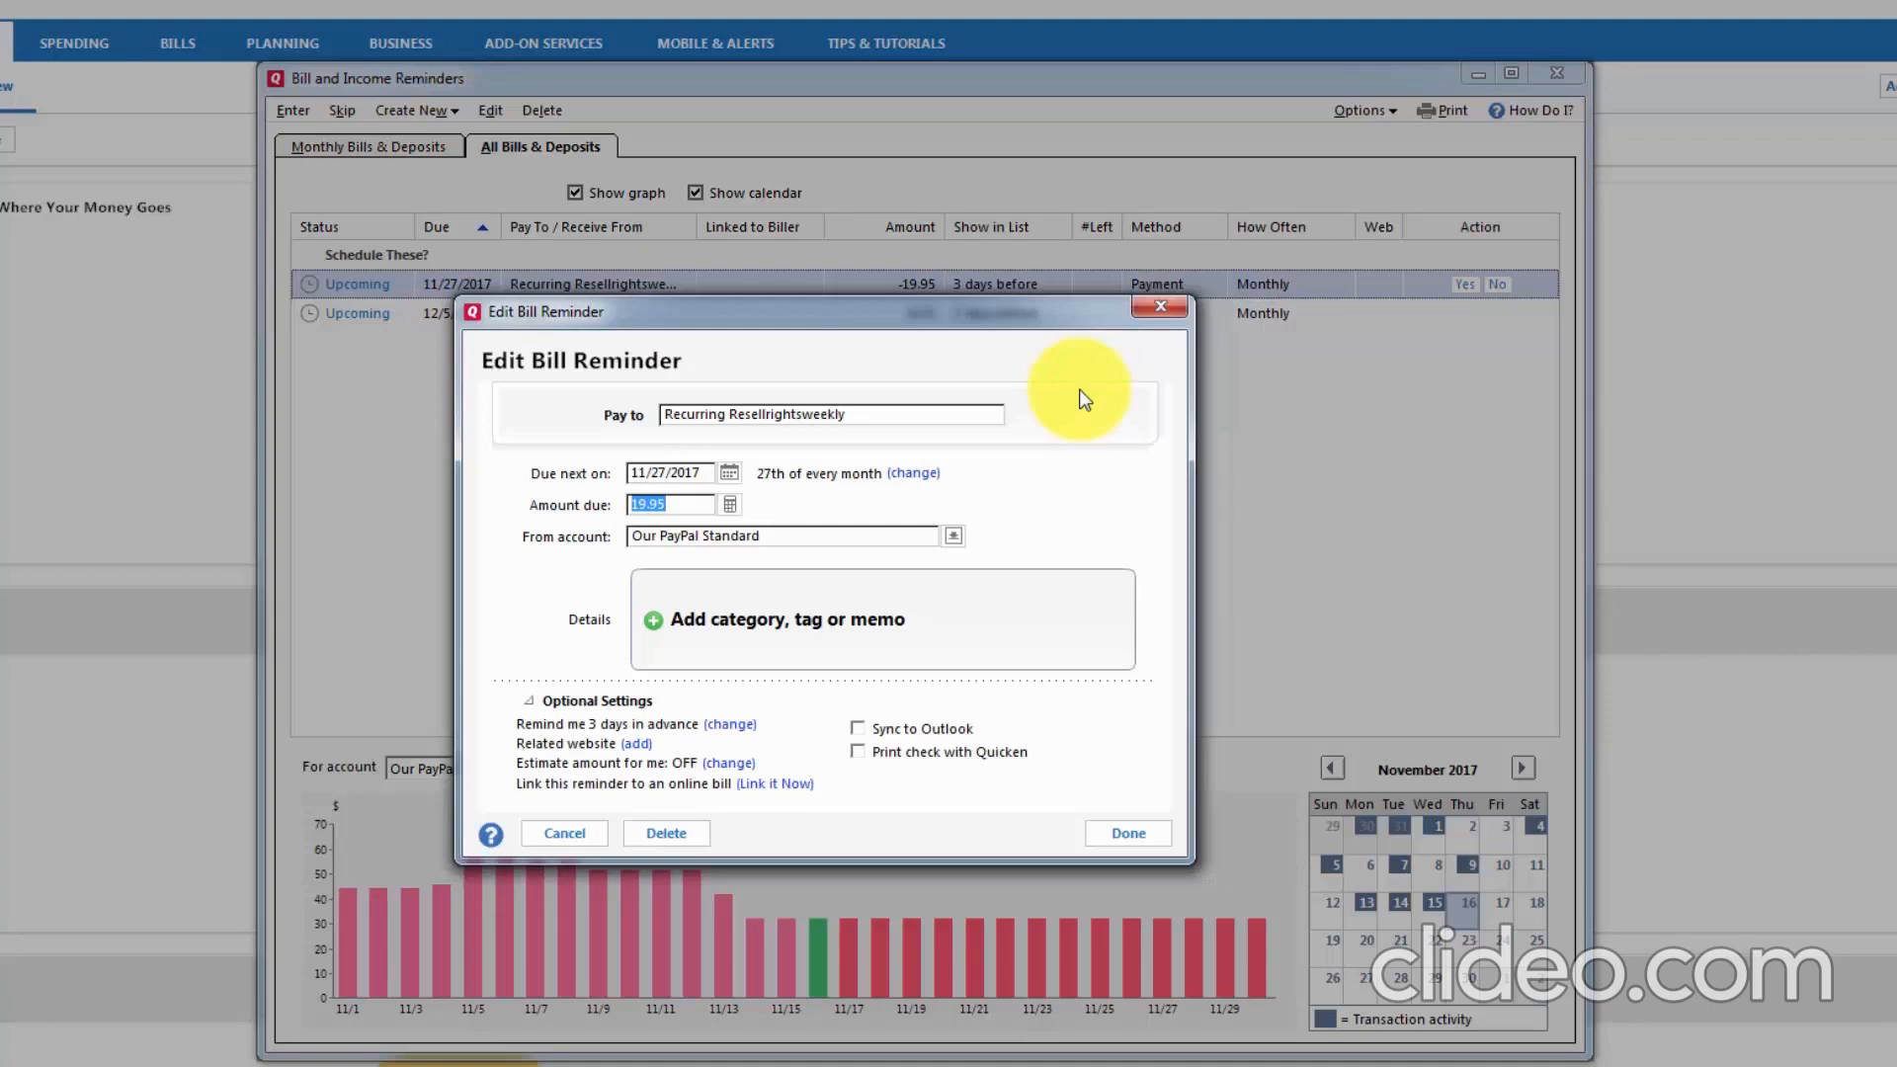
triple_click(862, 413)
text(Recurring Resell Rights Weekly)
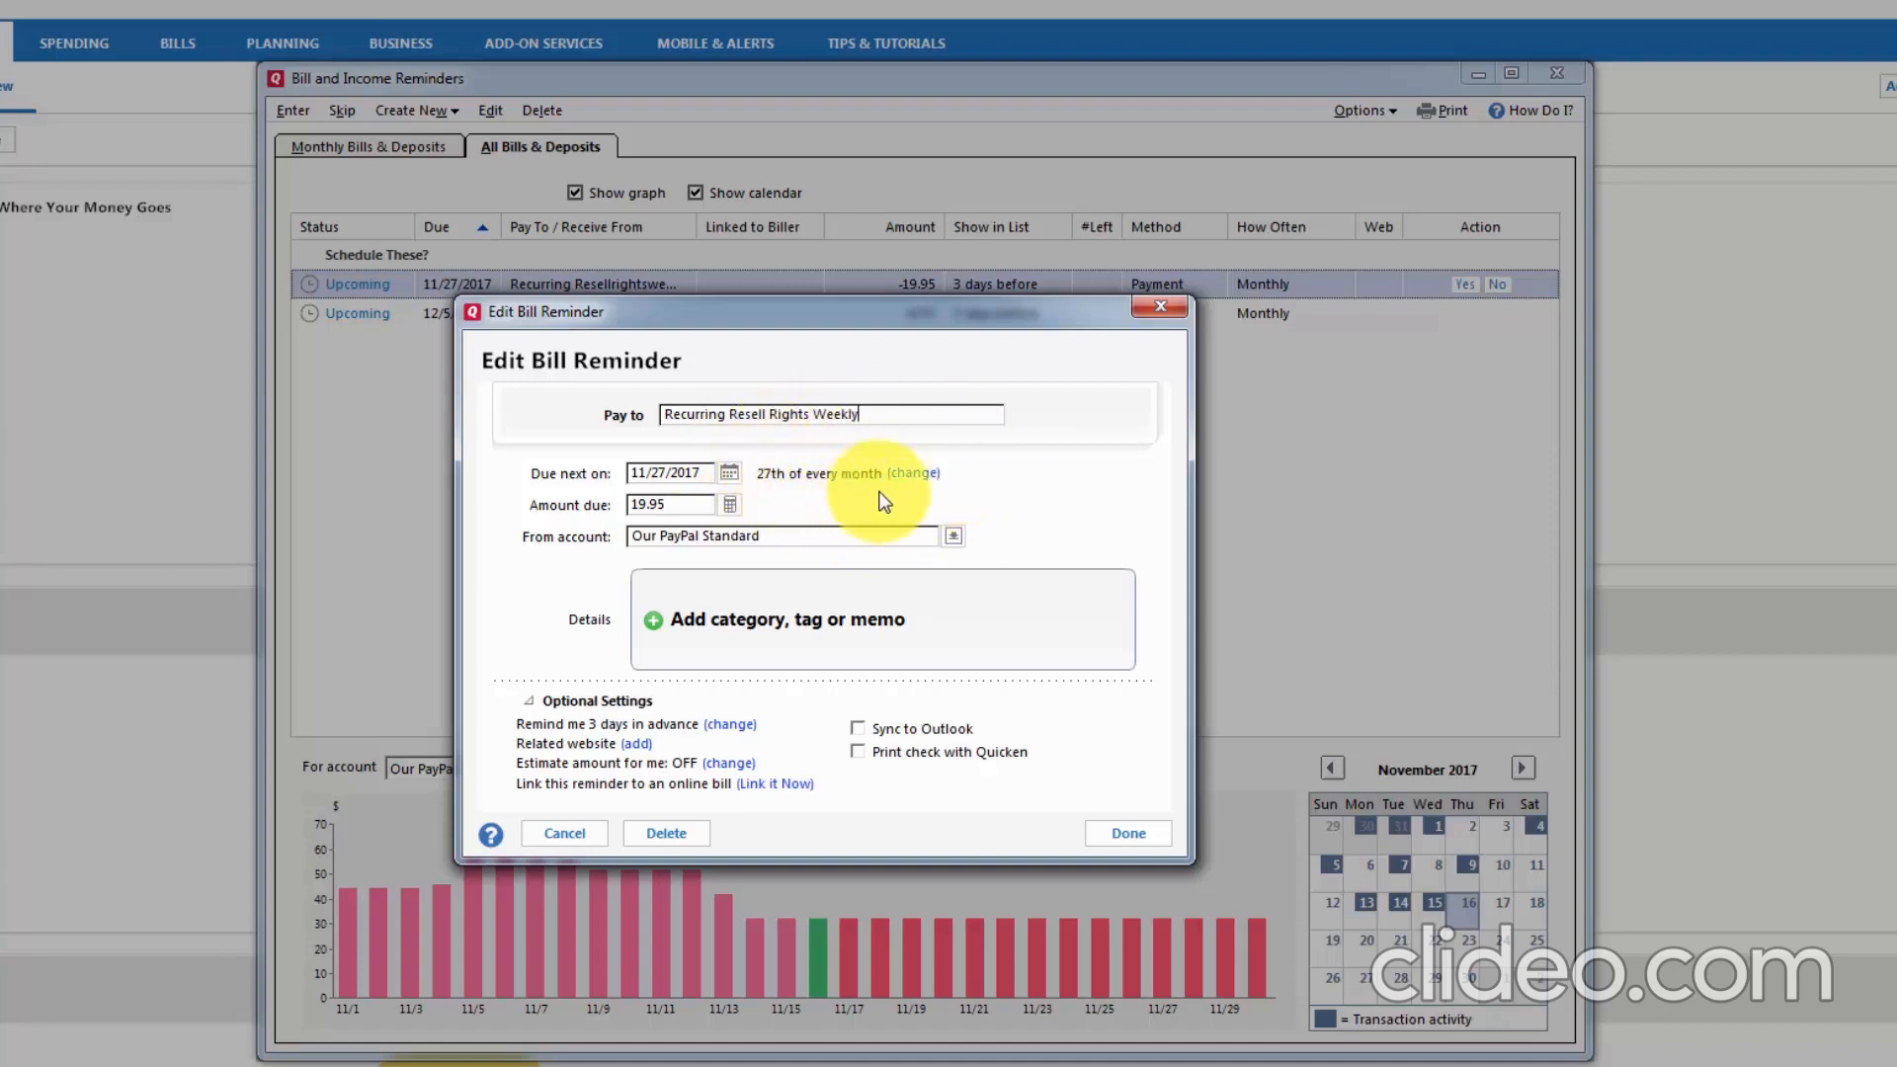
Give the bill reminder the category Supplies (Business), a new tag "PLR" and the memo "Content Membership", and save it.
click(724, 630)
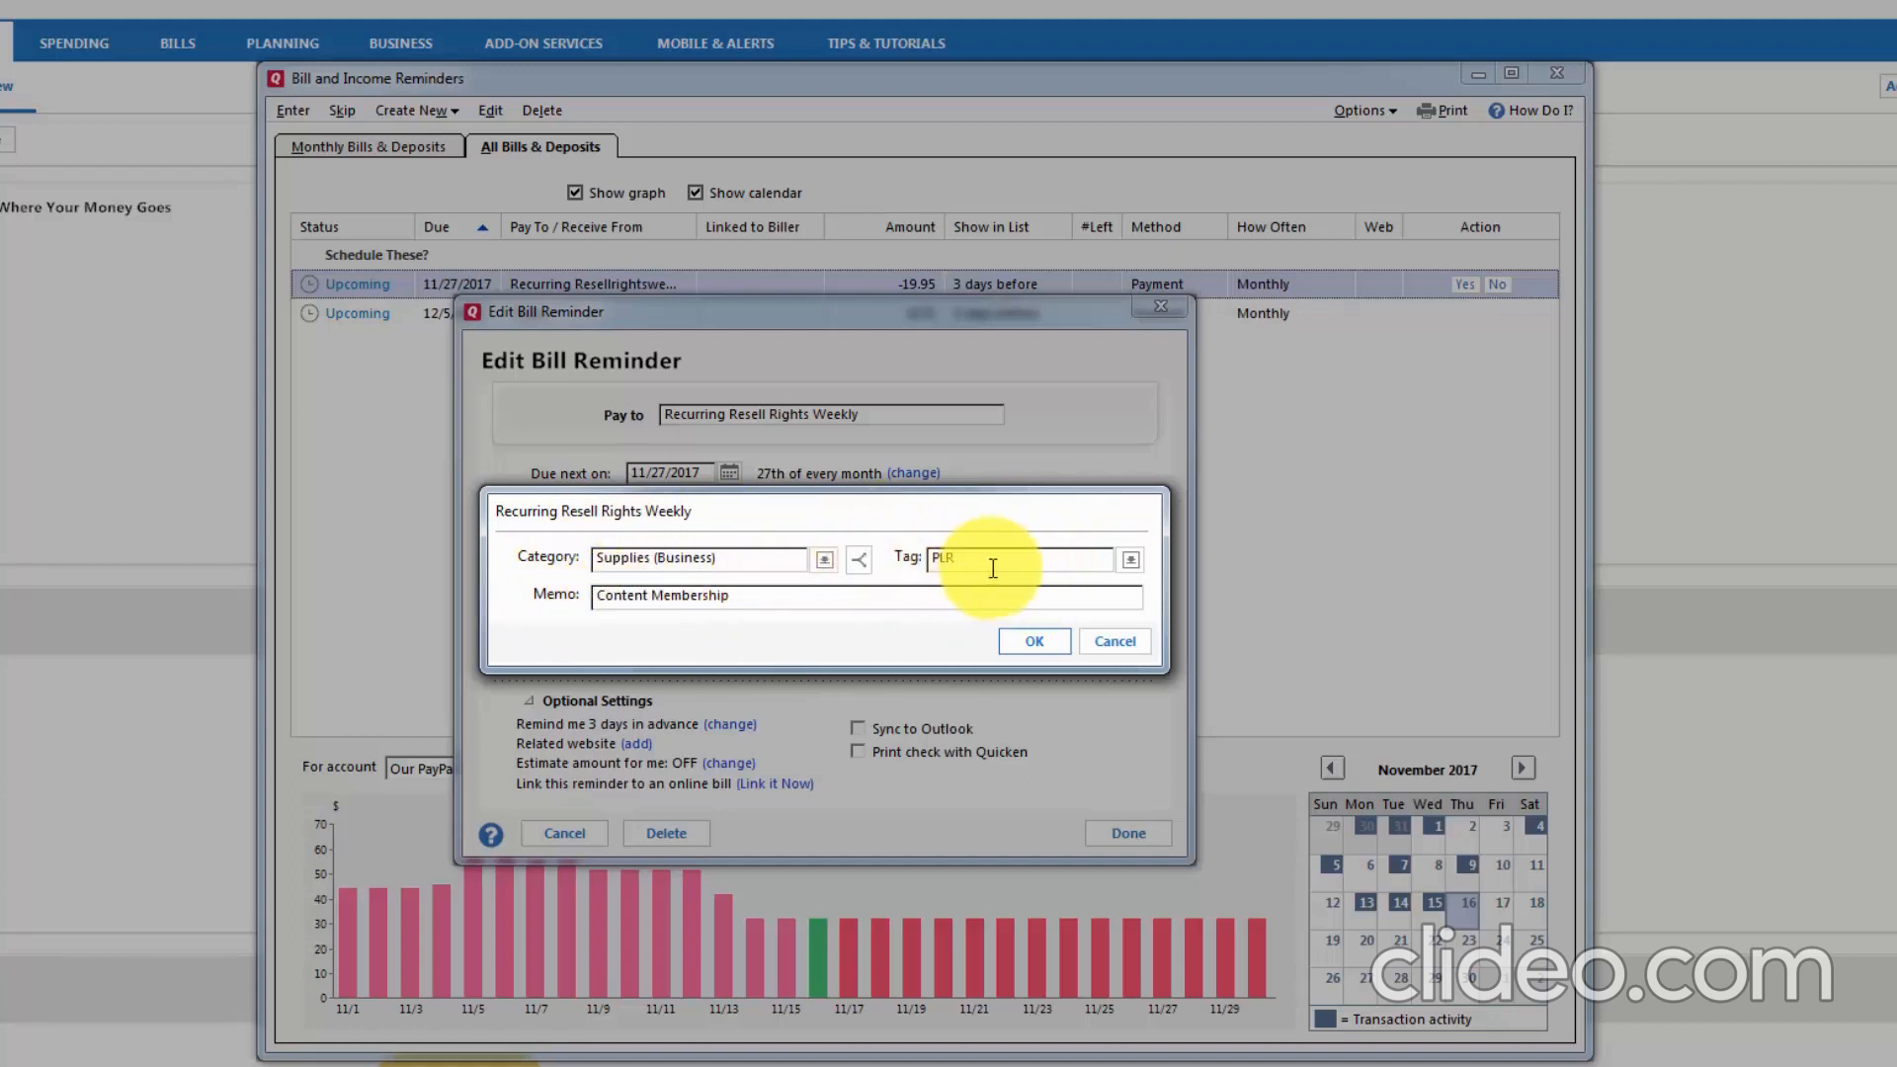
click(1129, 561)
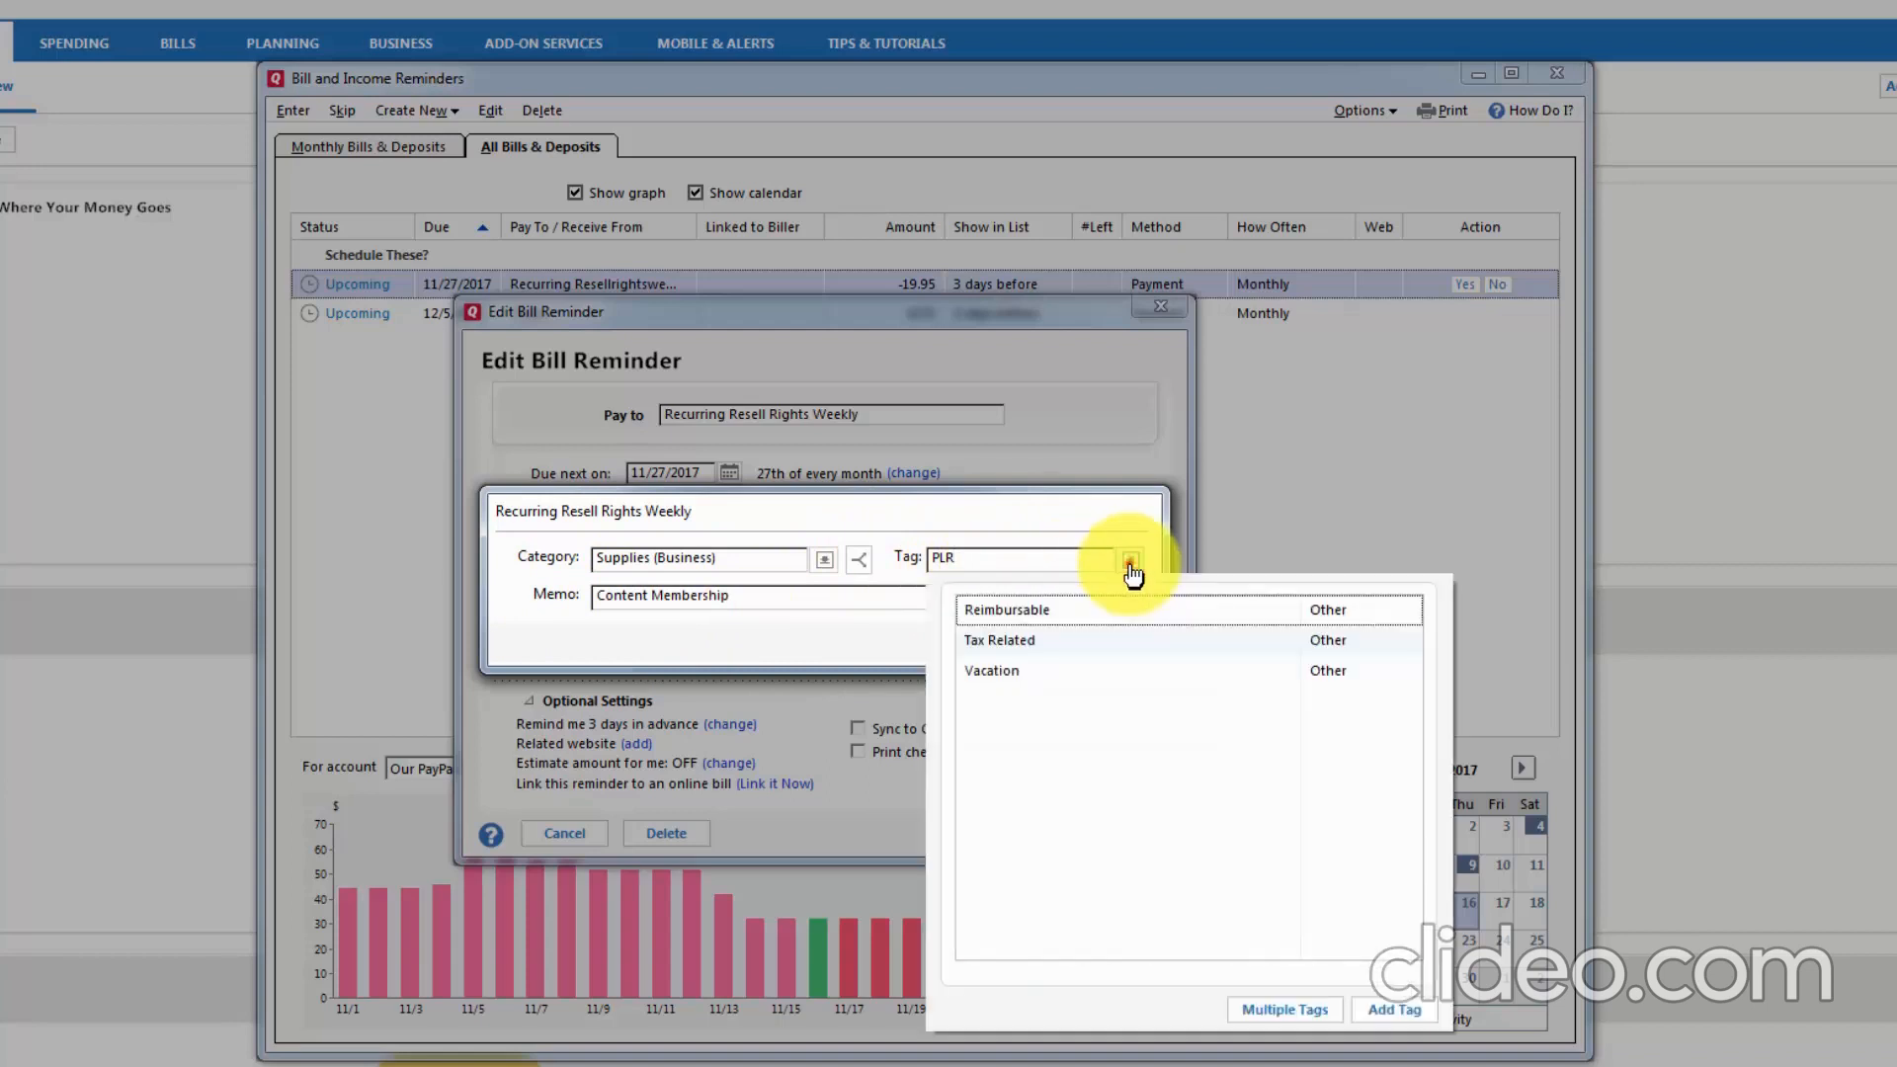
click(1131, 562)
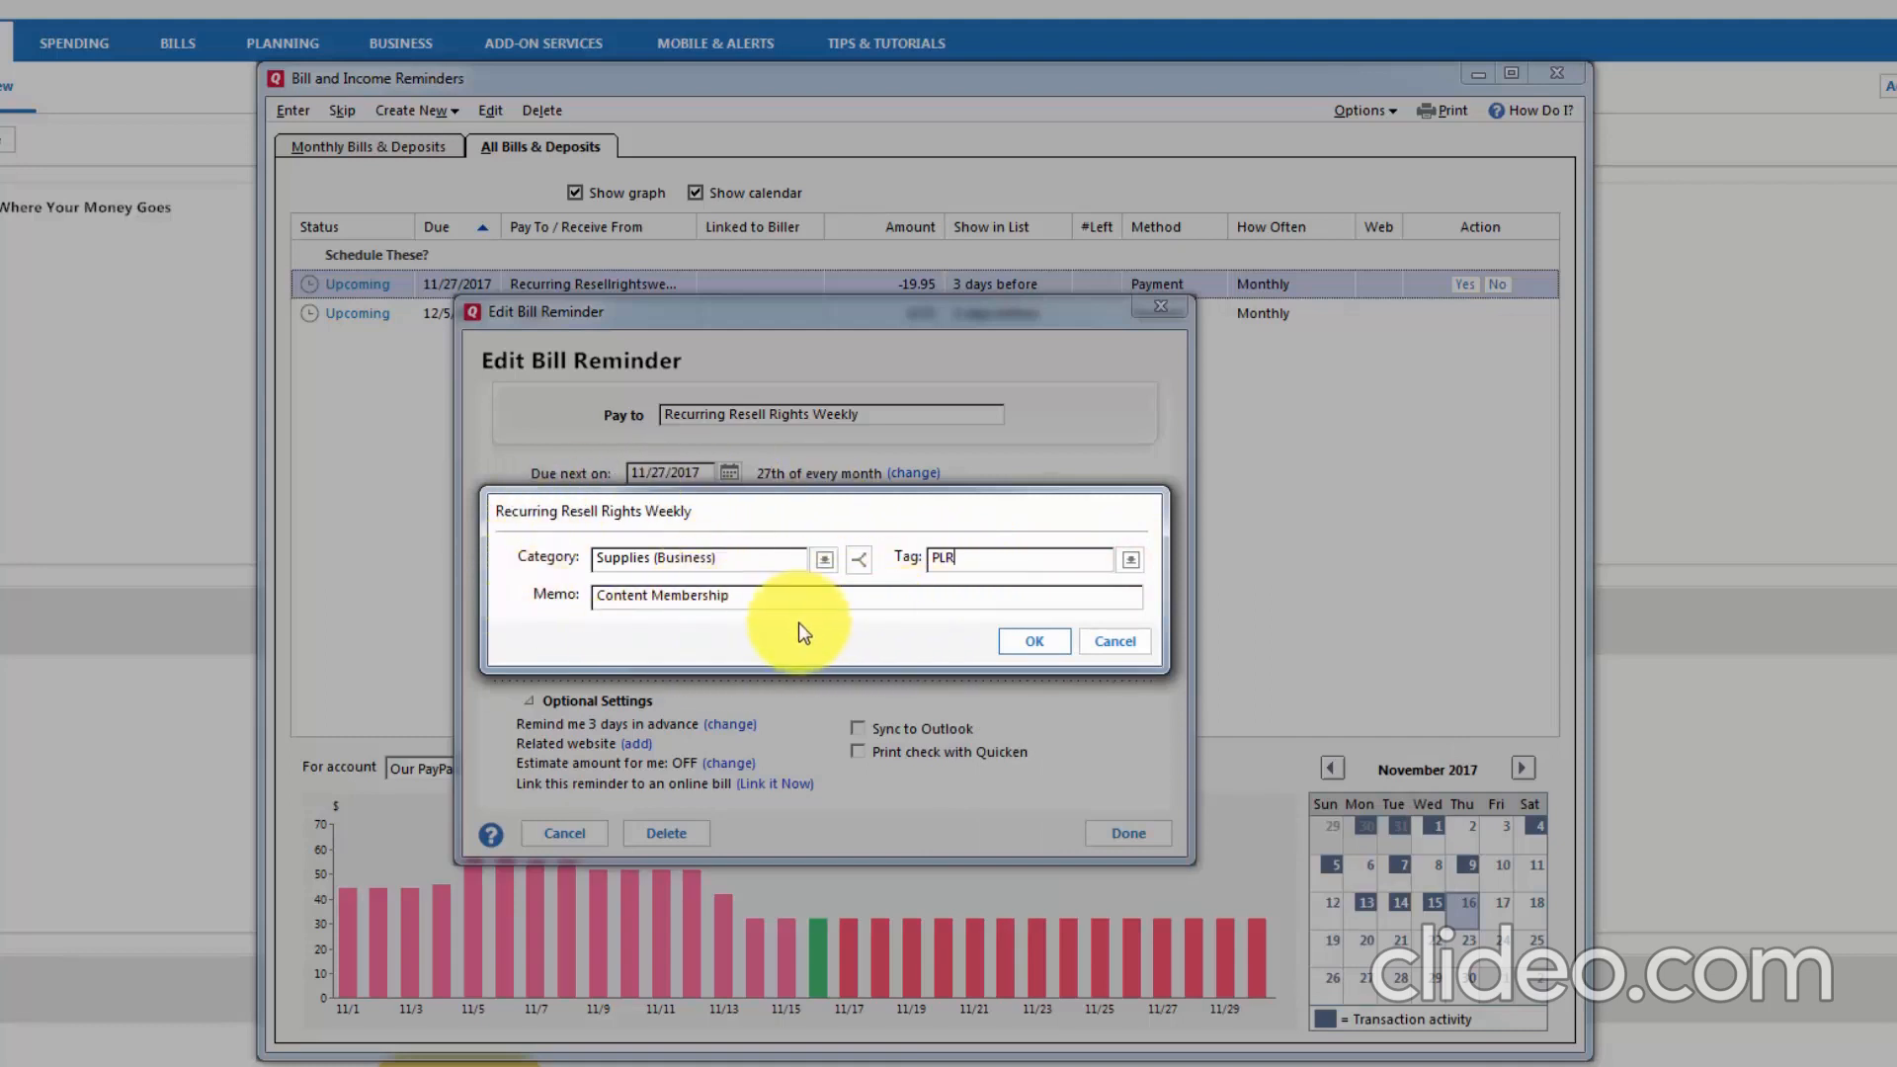
click(1032, 644)
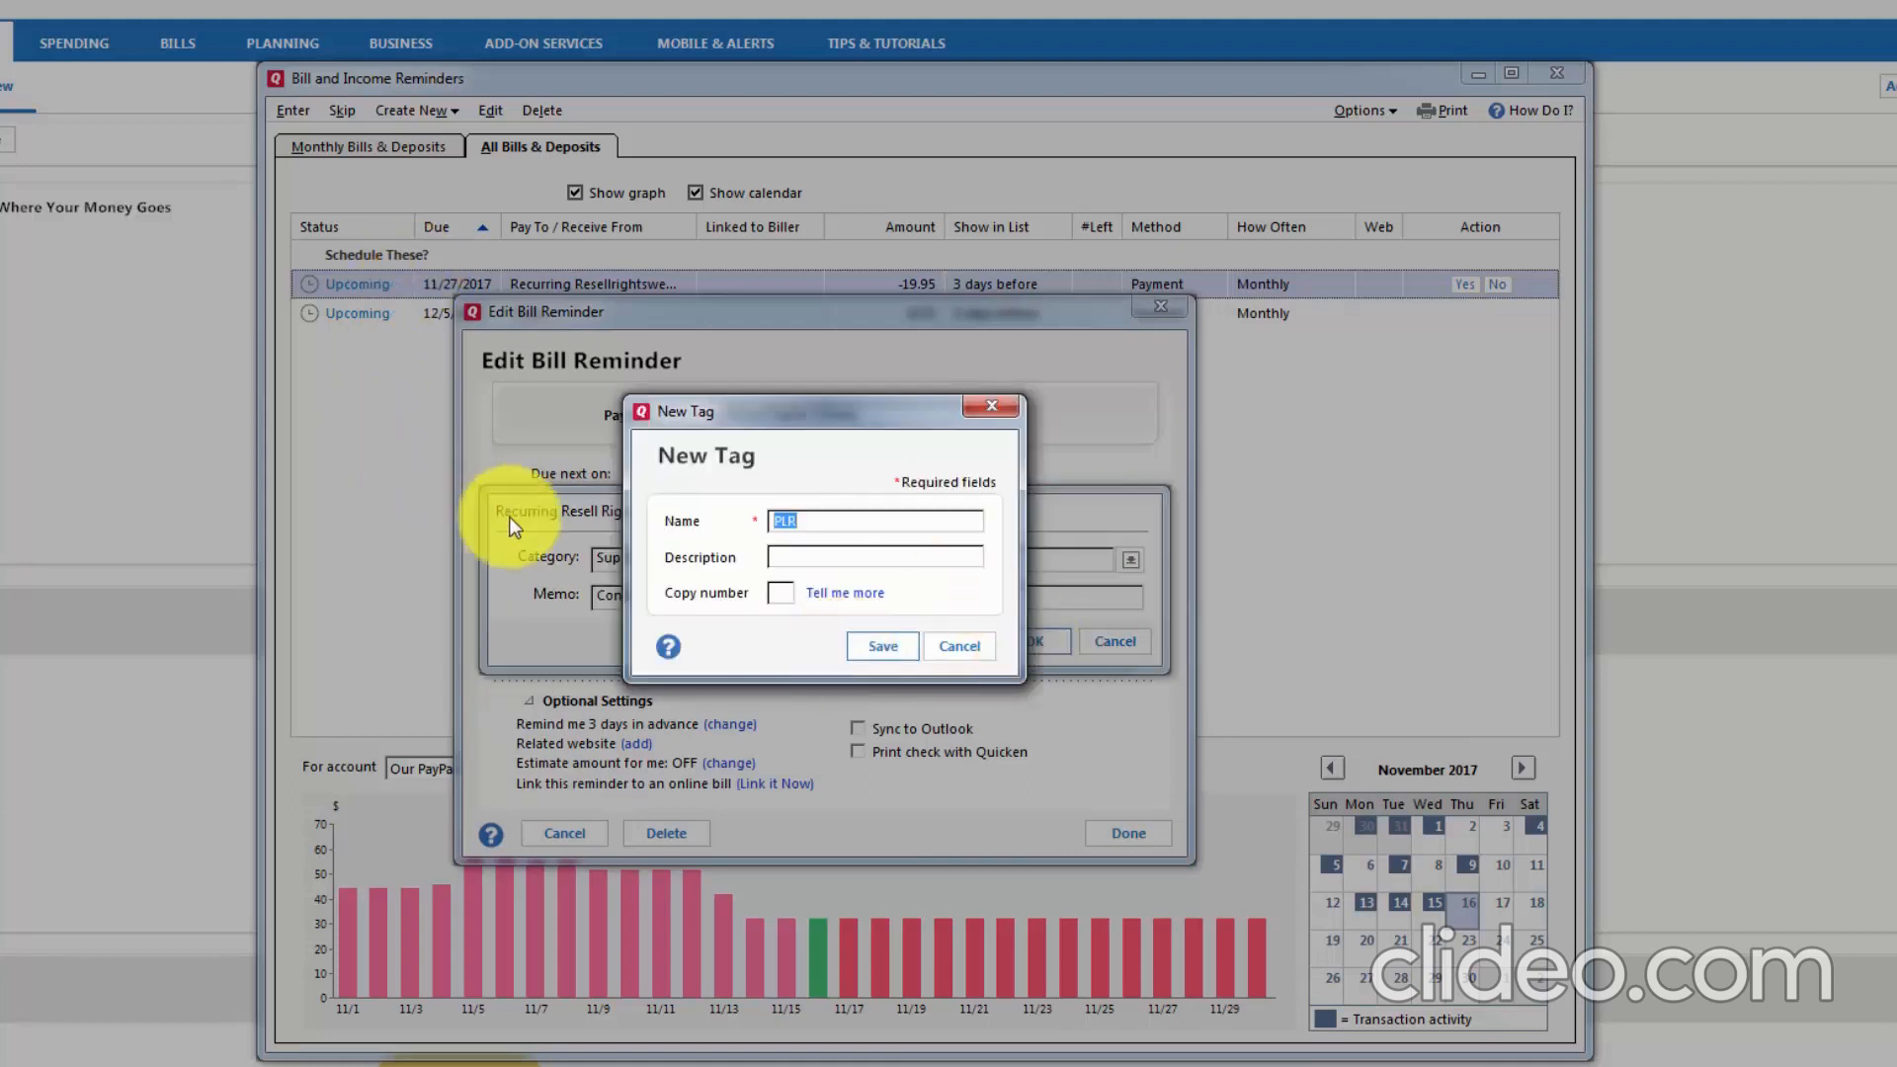
click(884, 647)
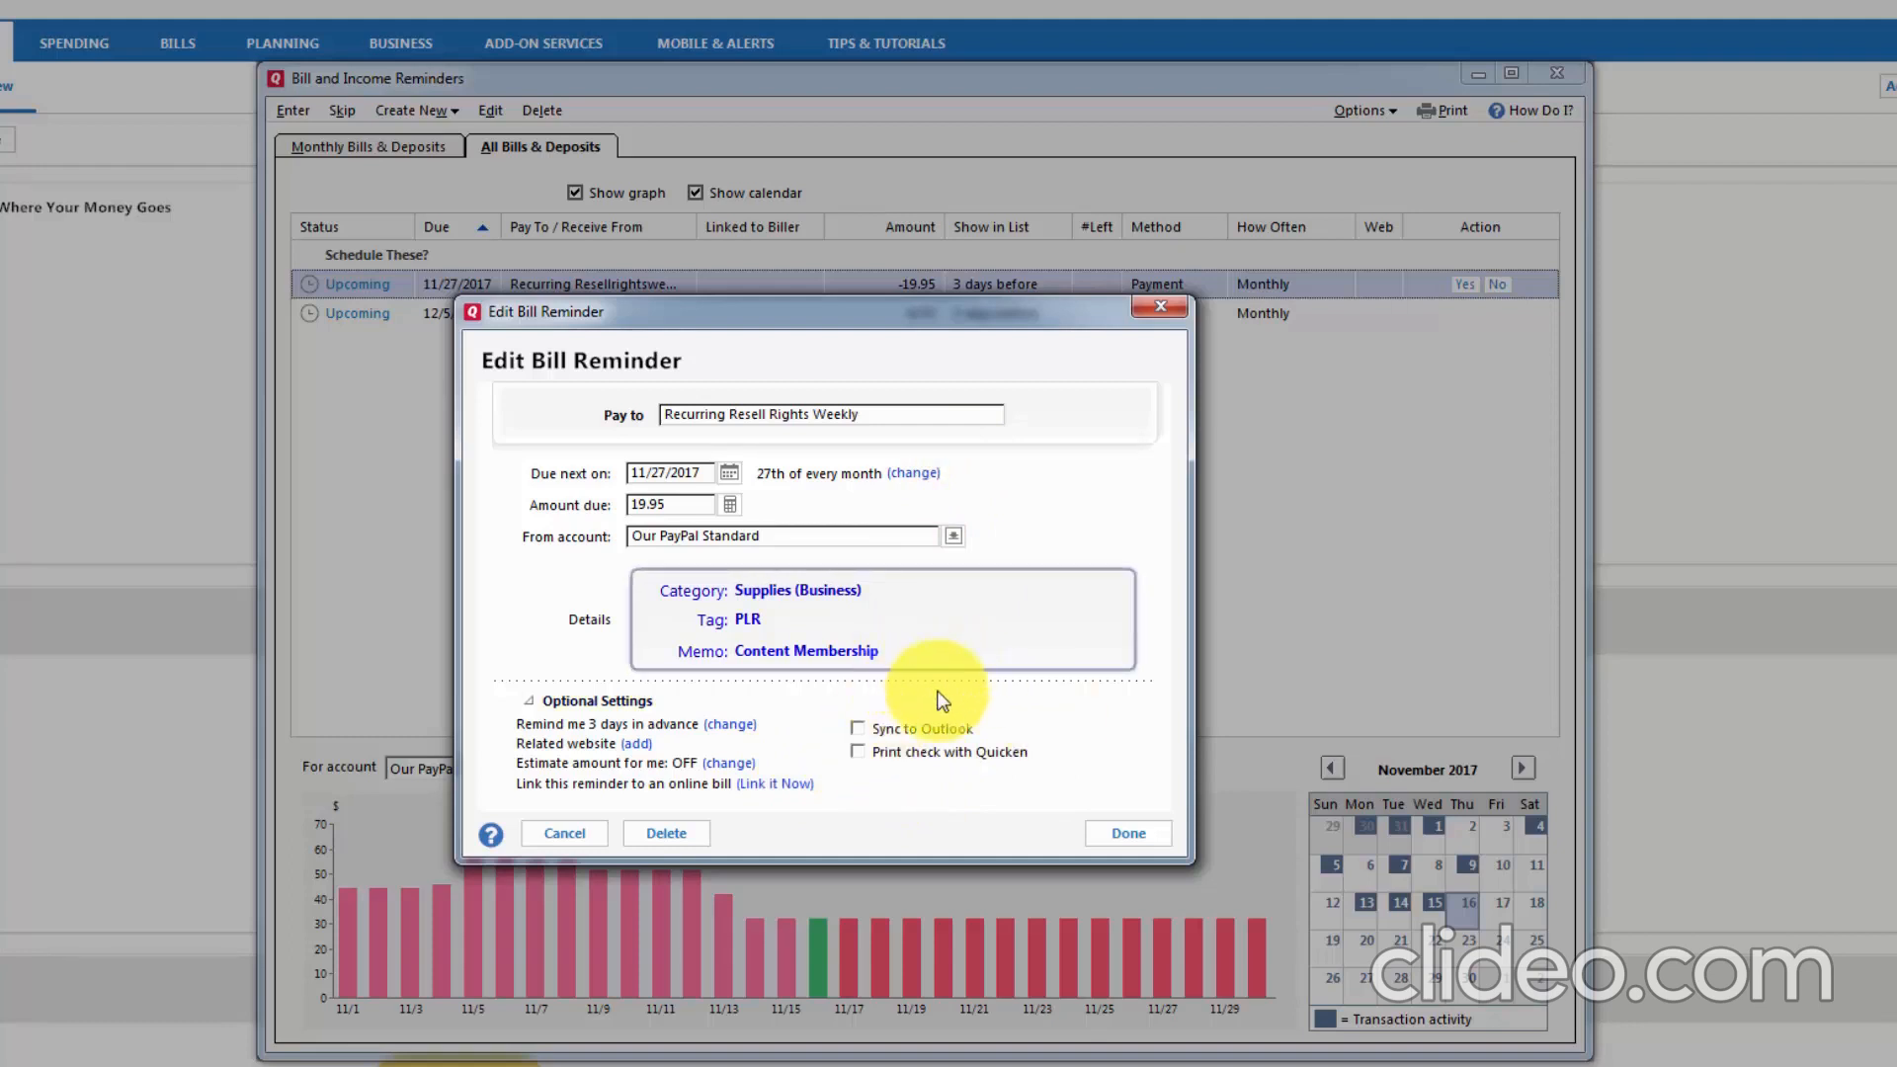
click(1127, 835)
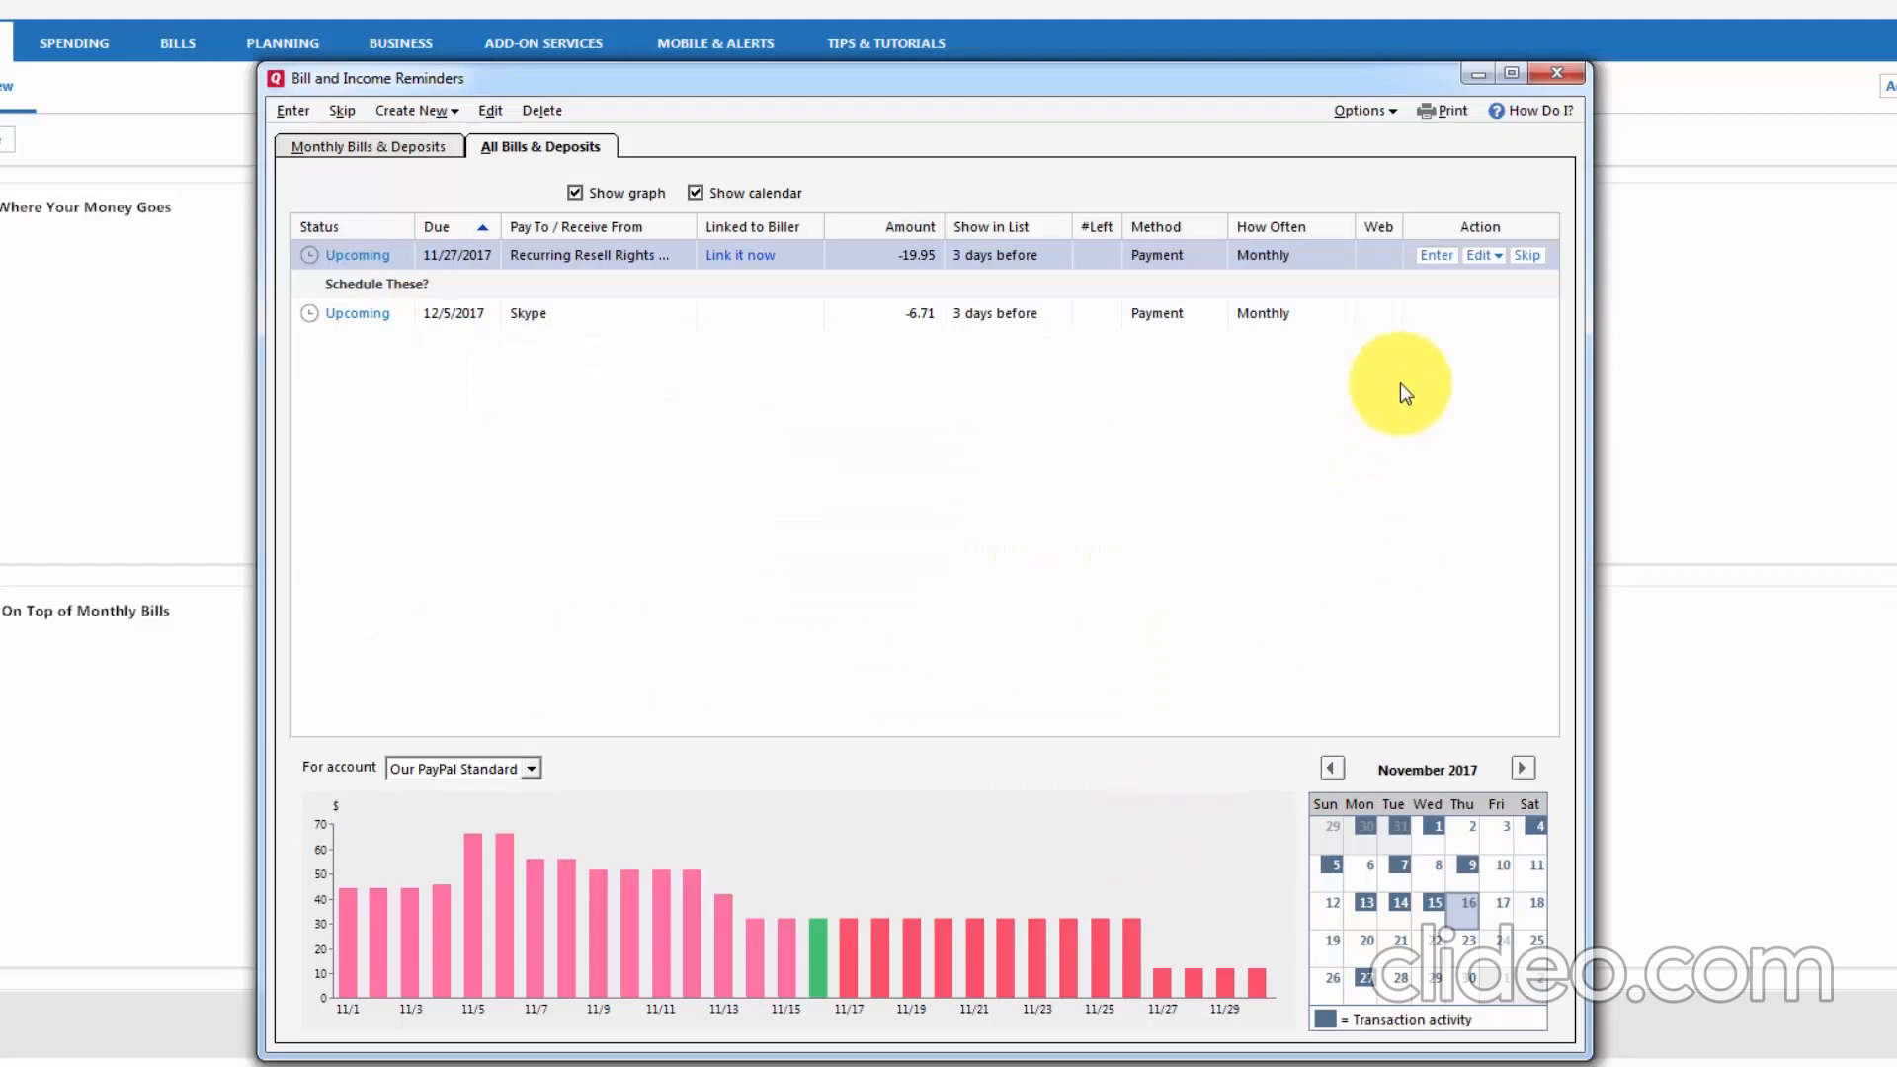
Enter the 11/27/2017 Recurring Resell Rights Weekly reminder as an expense transaction with the payment method EFT.
click(1440, 259)
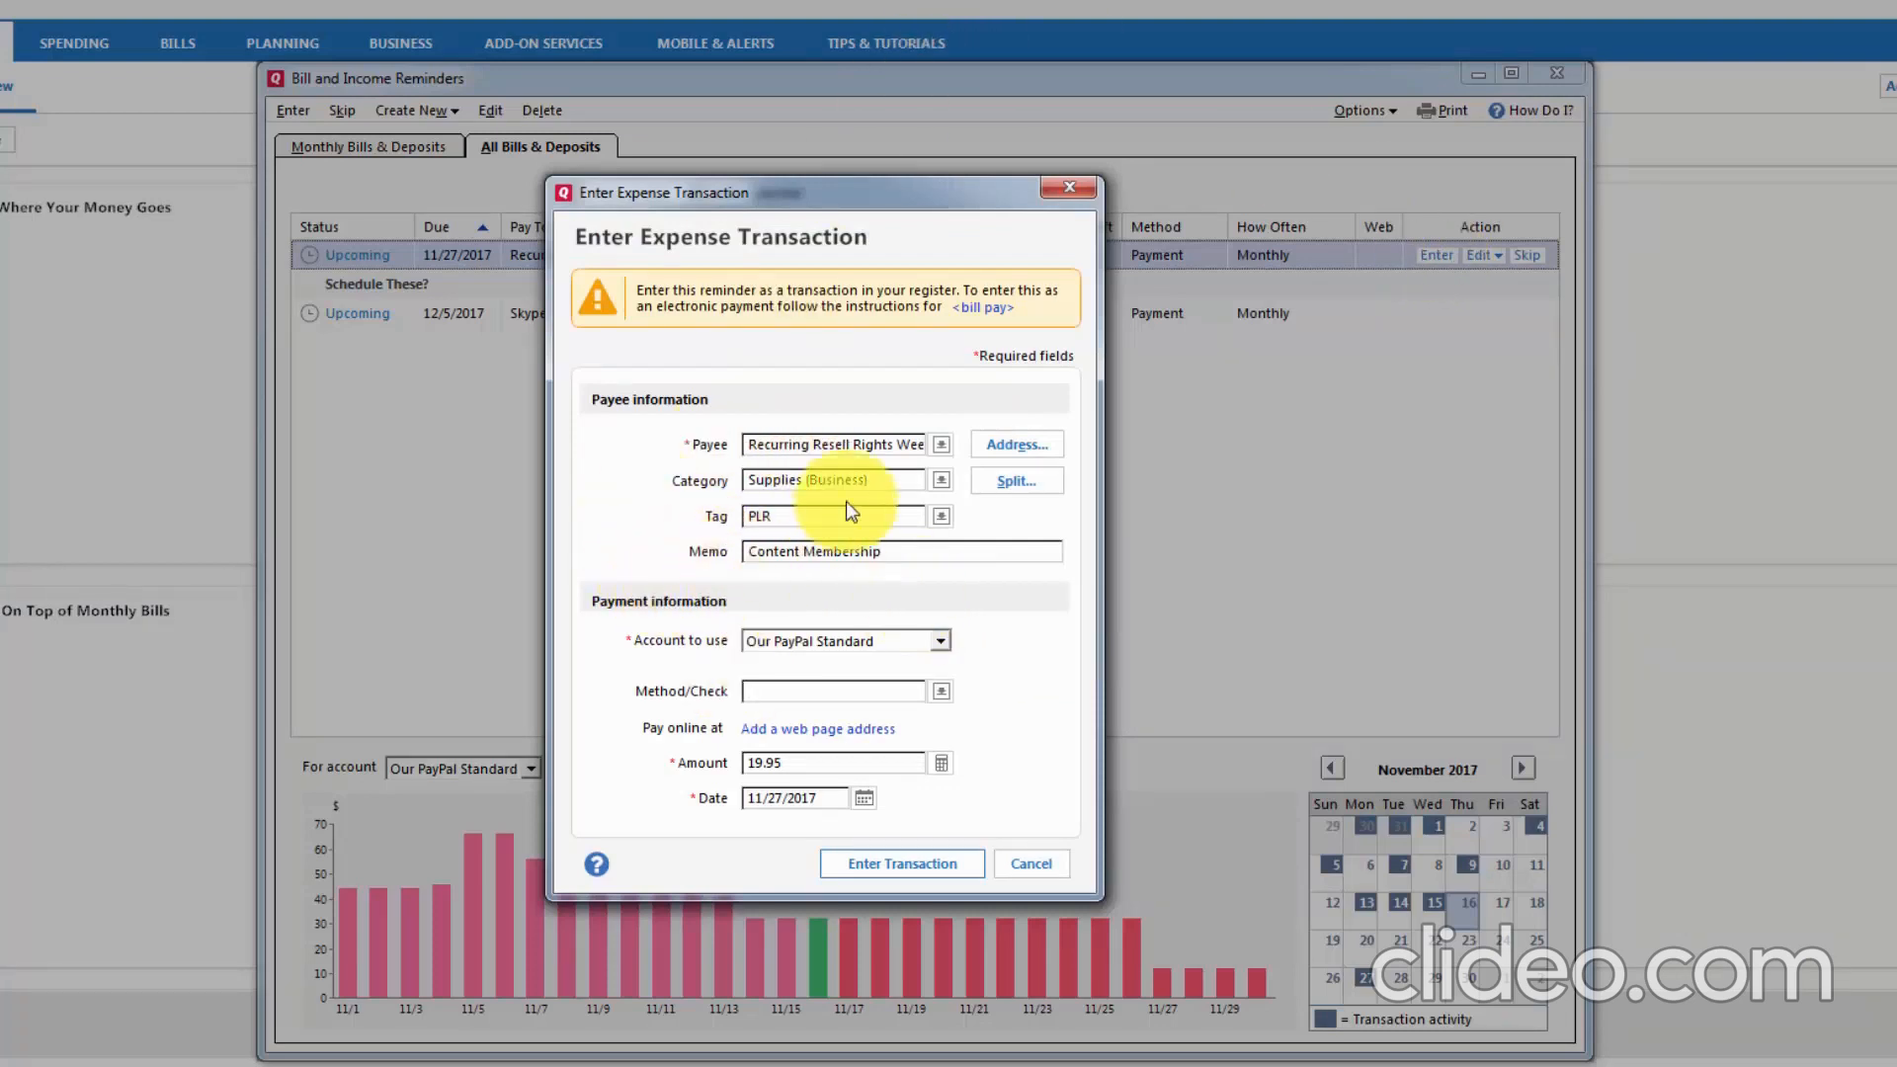
click(940, 692)
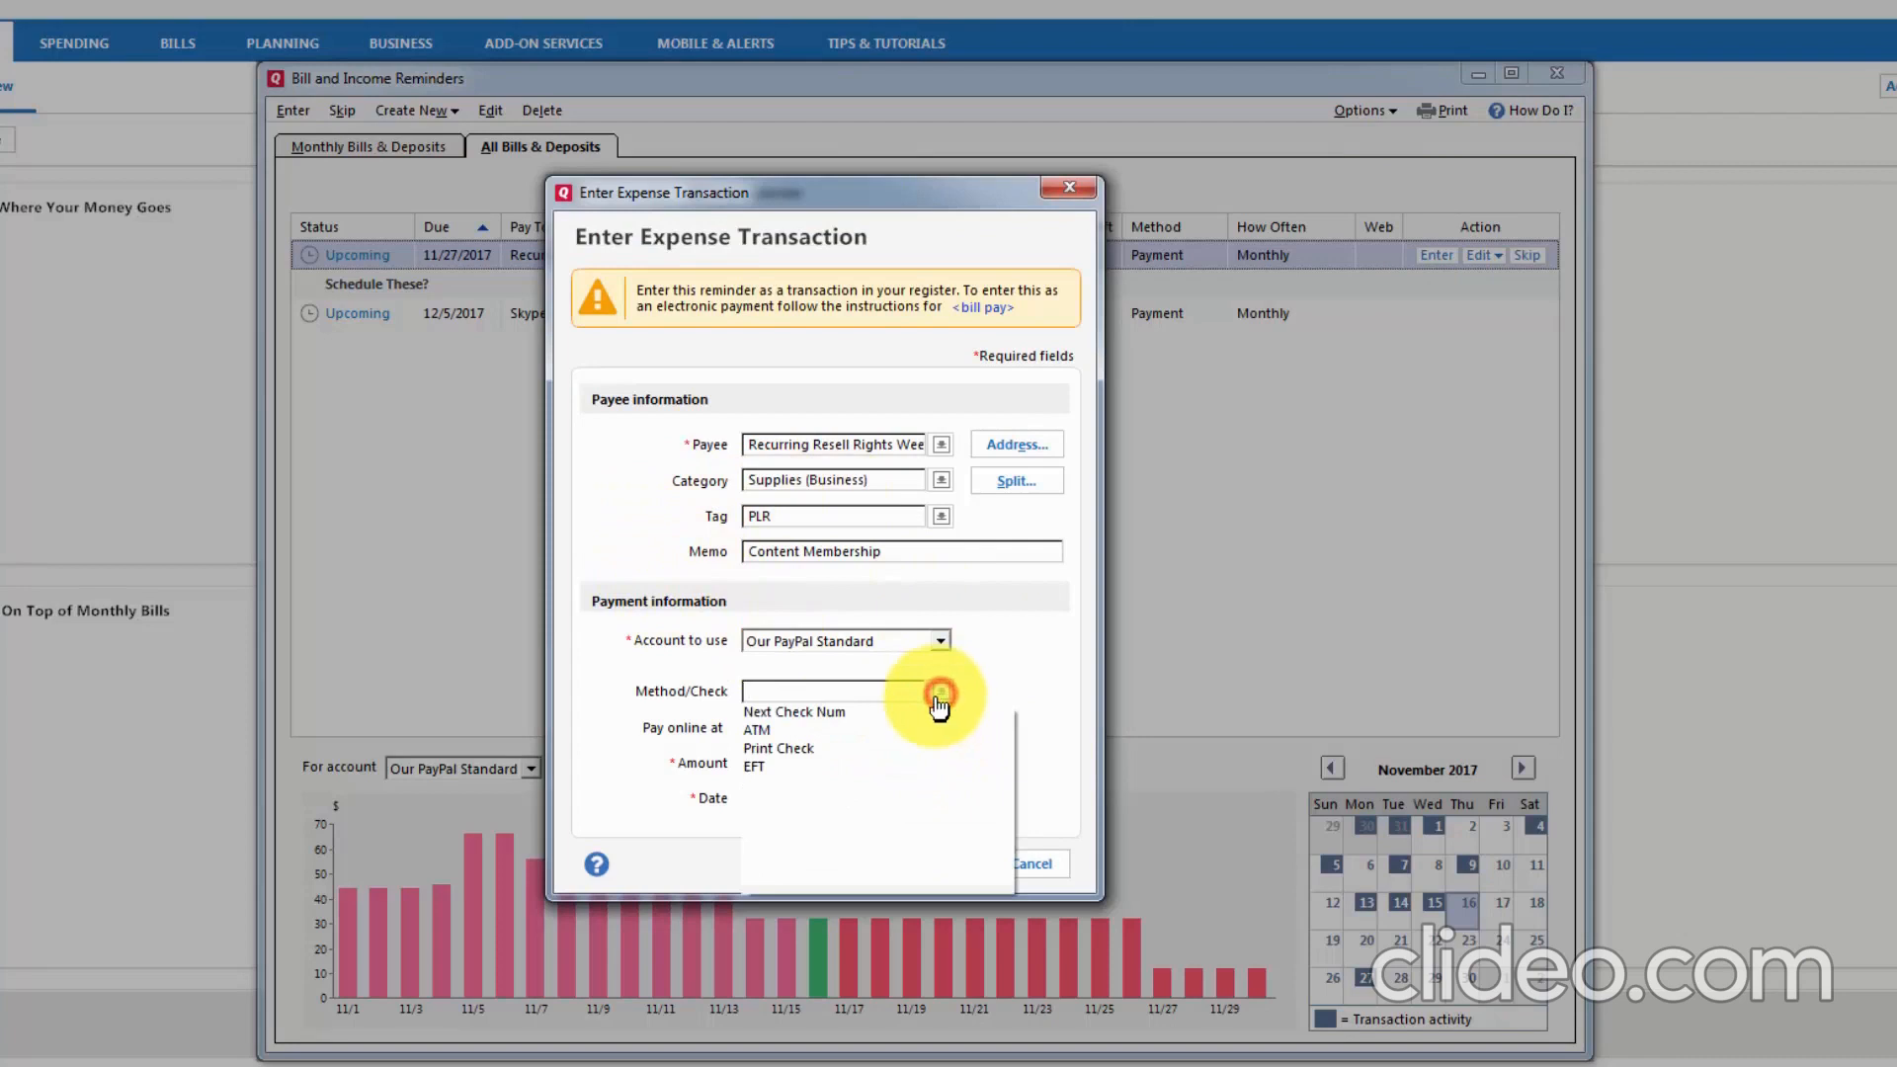
click(754, 767)
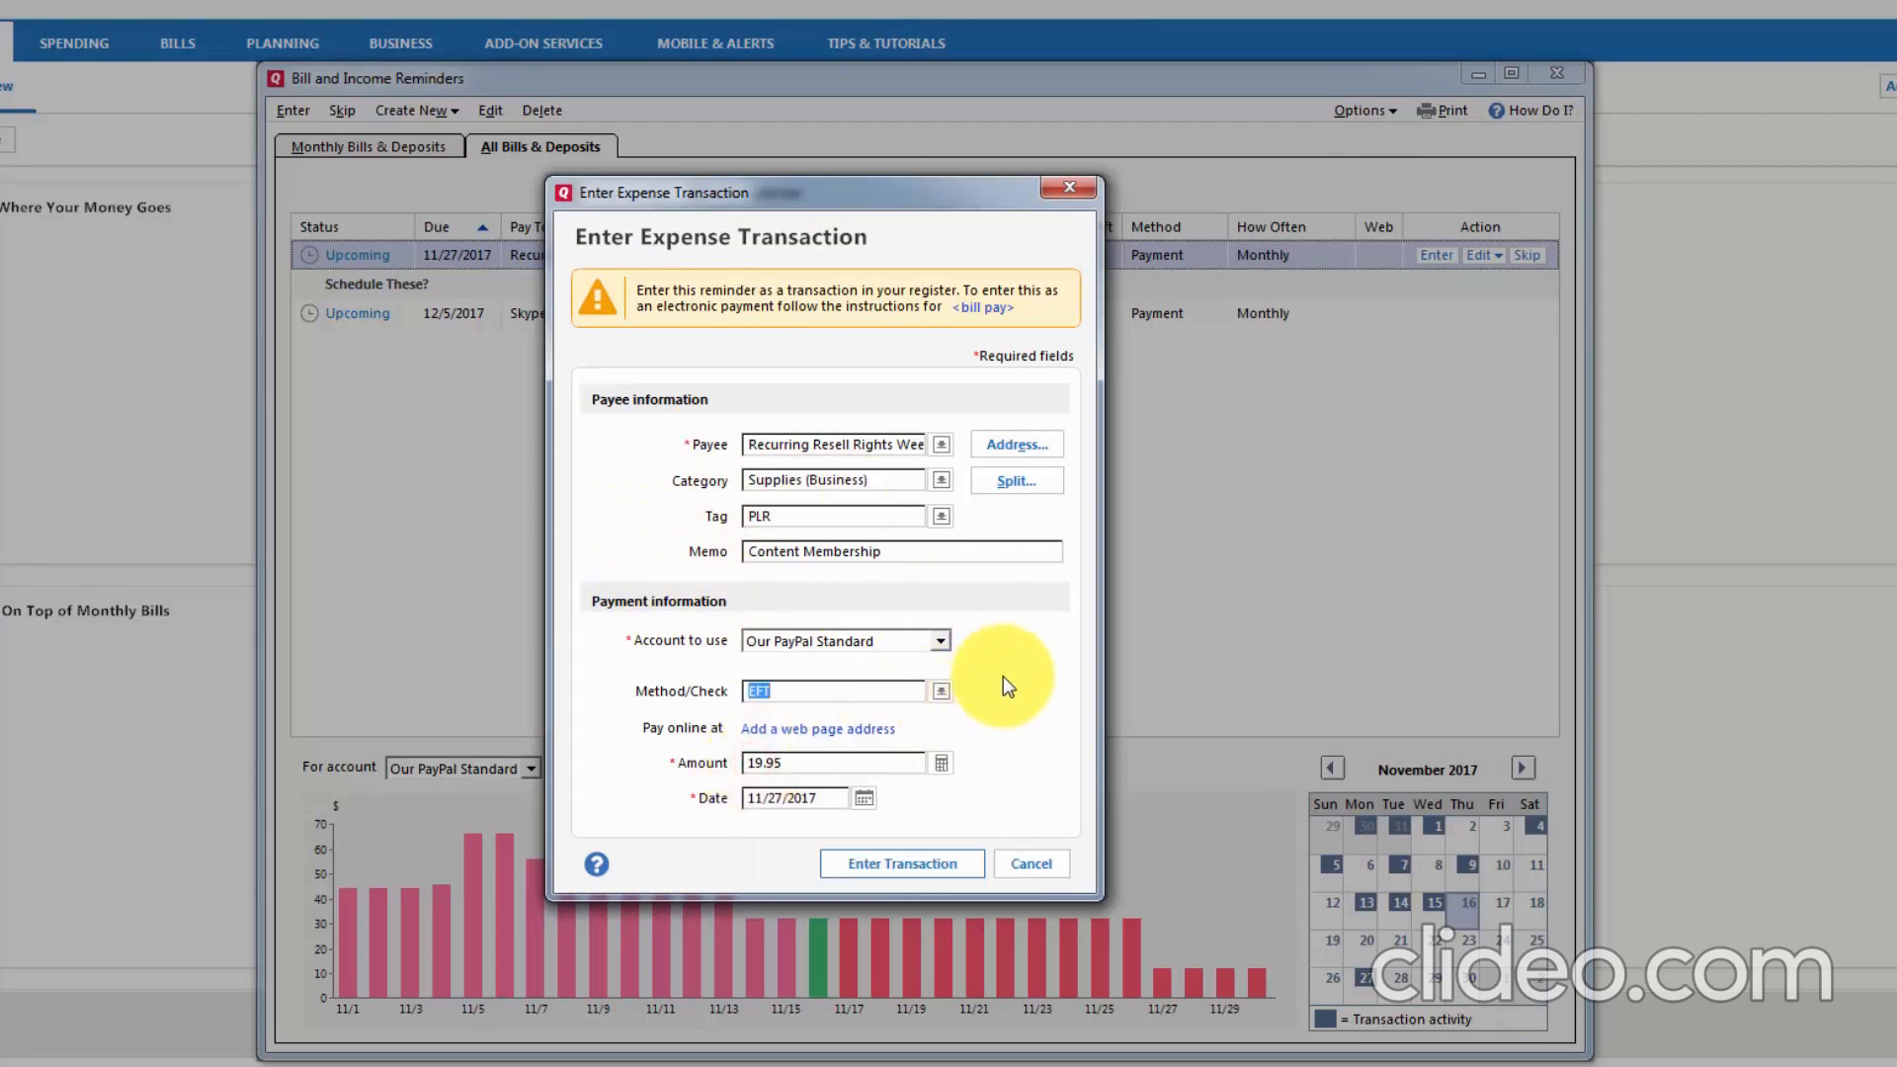
click(897, 869)
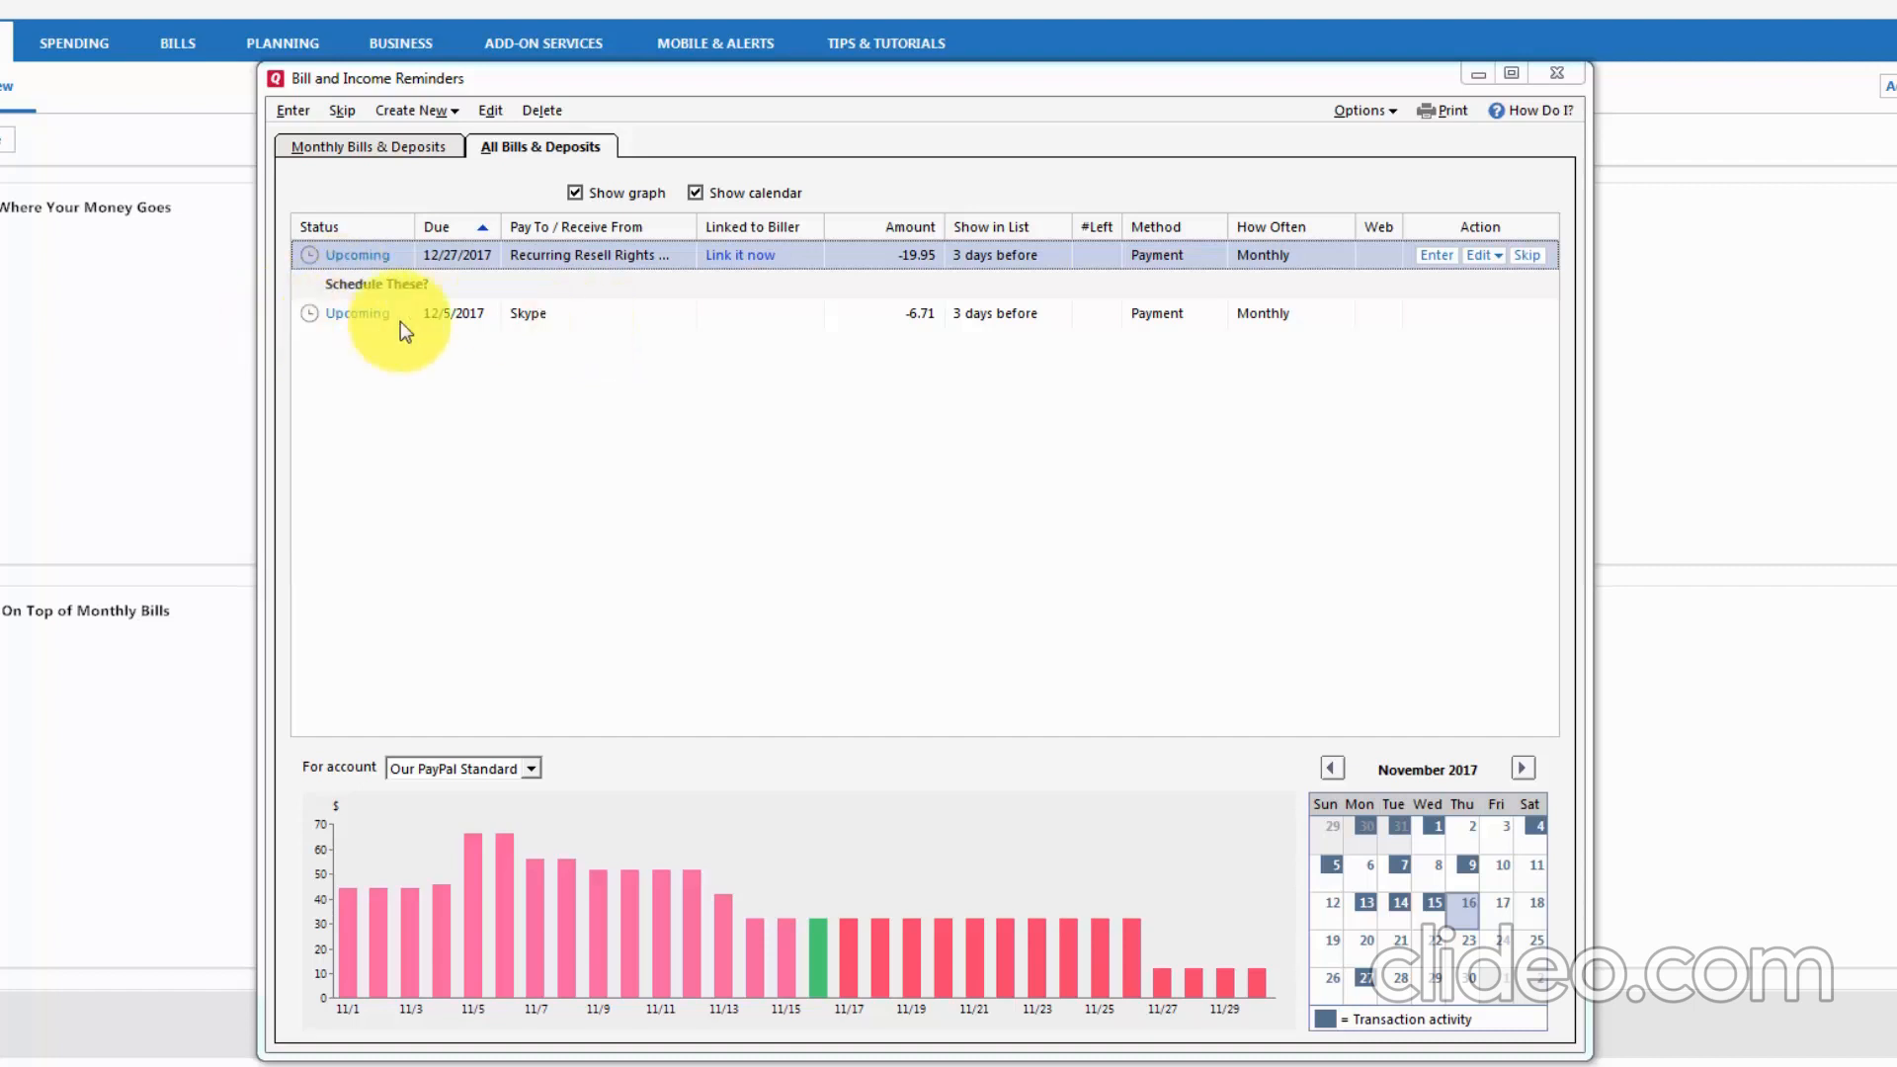
Edit the suggested Skype bill reminder and change its category to Utilities (Business):Telephone (Business).
double_click(522, 323)
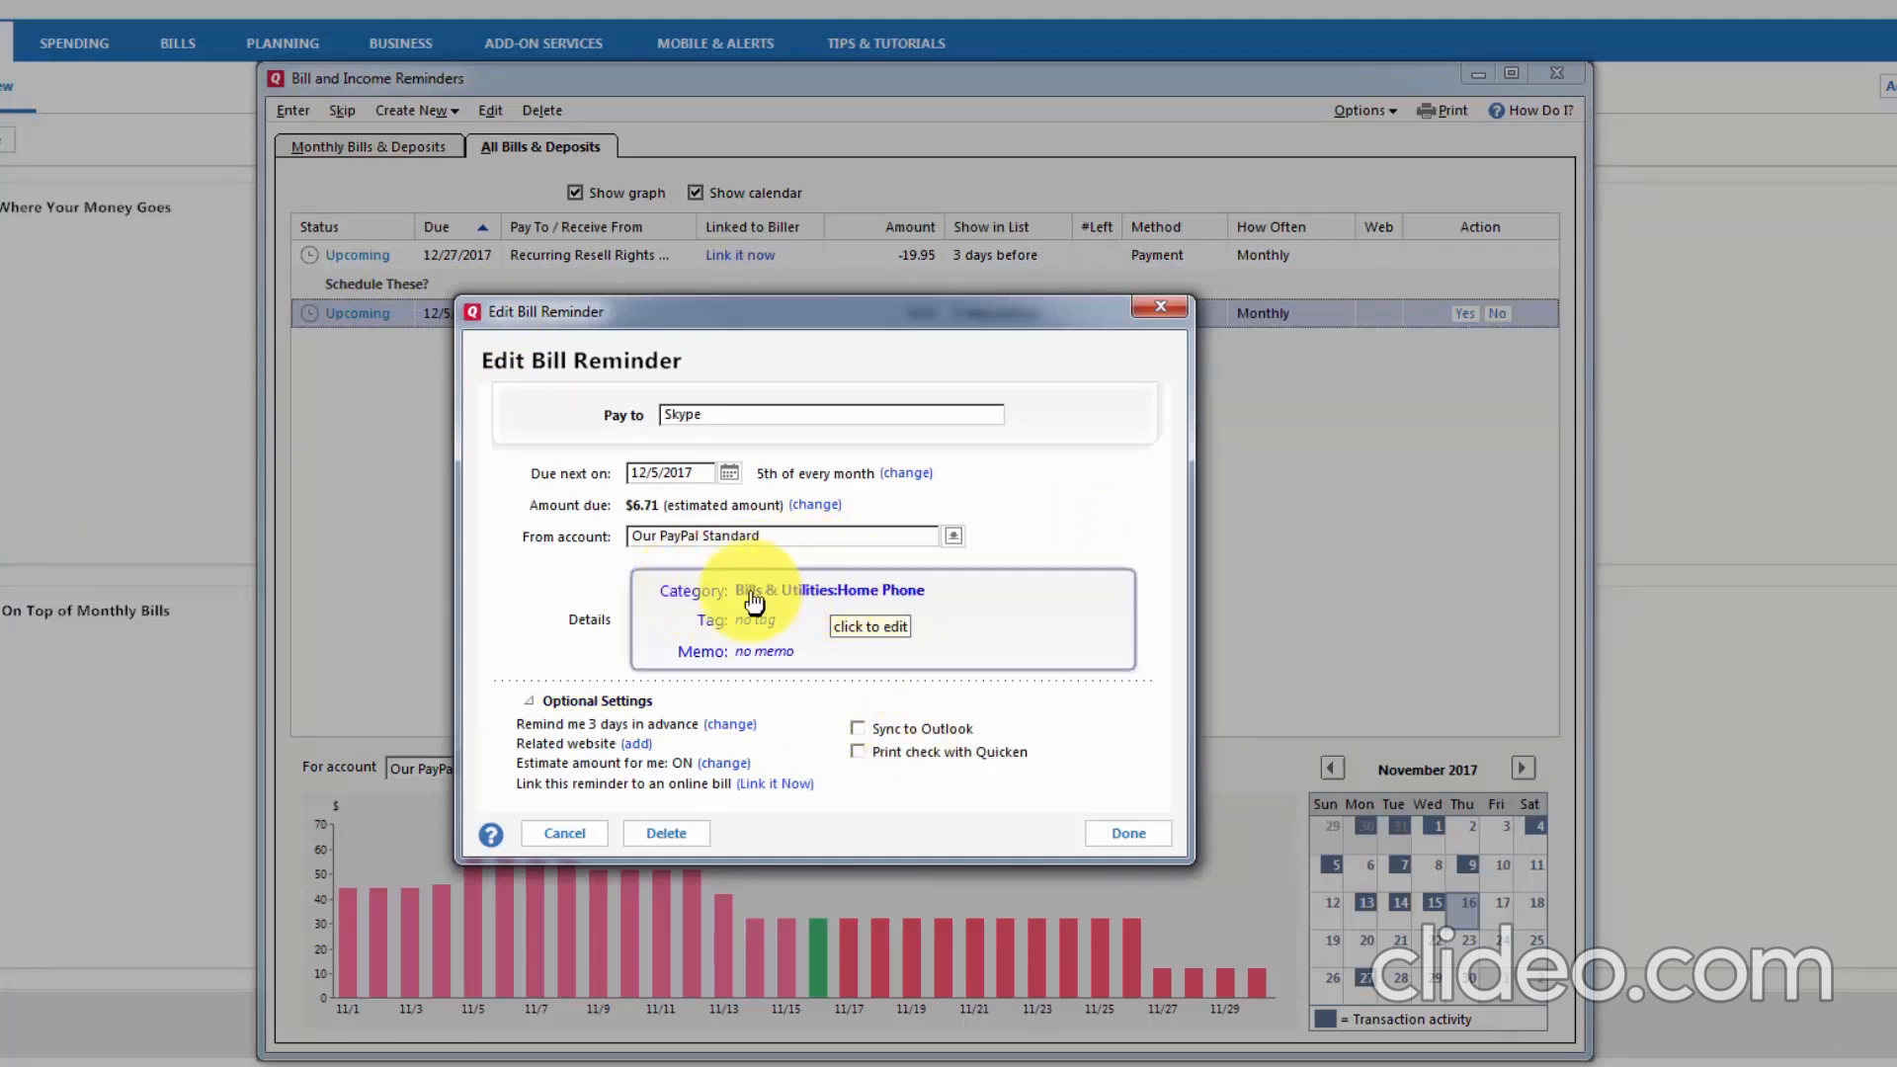
click(826, 593)
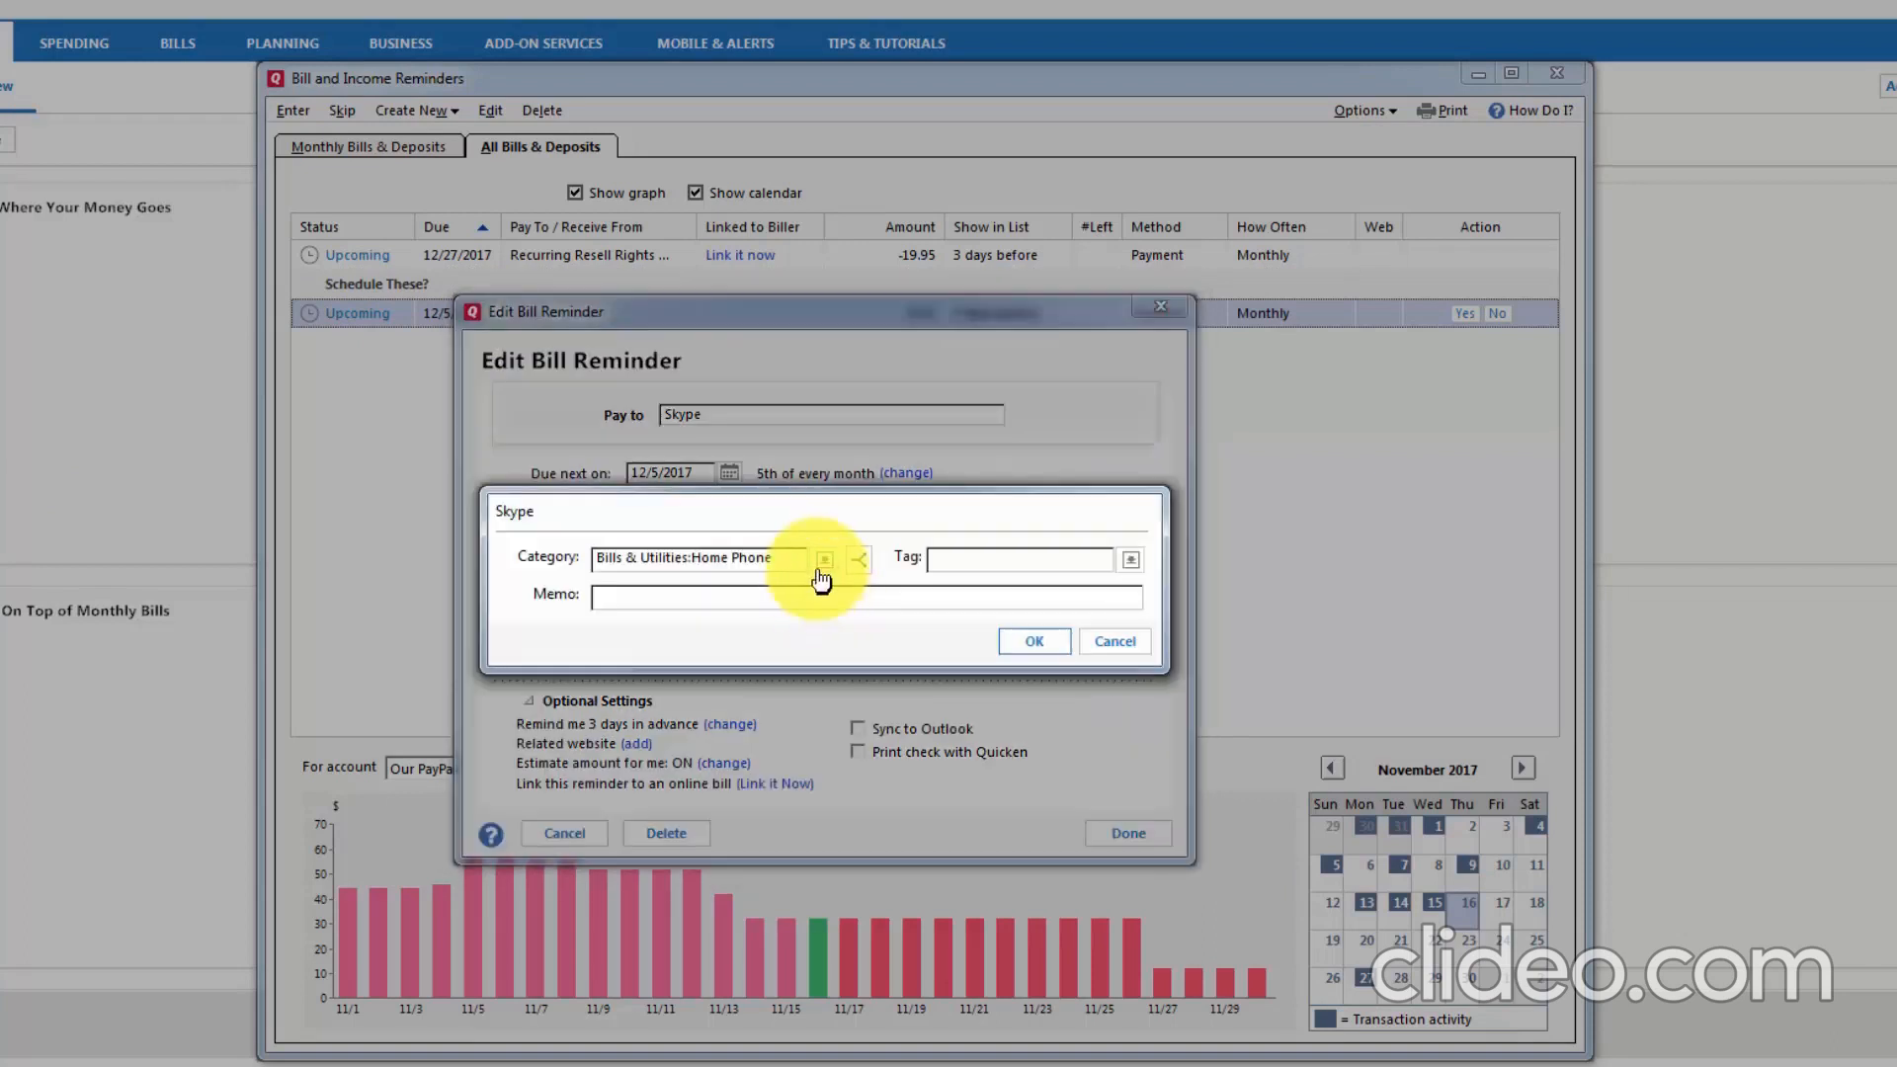
click(817, 560)
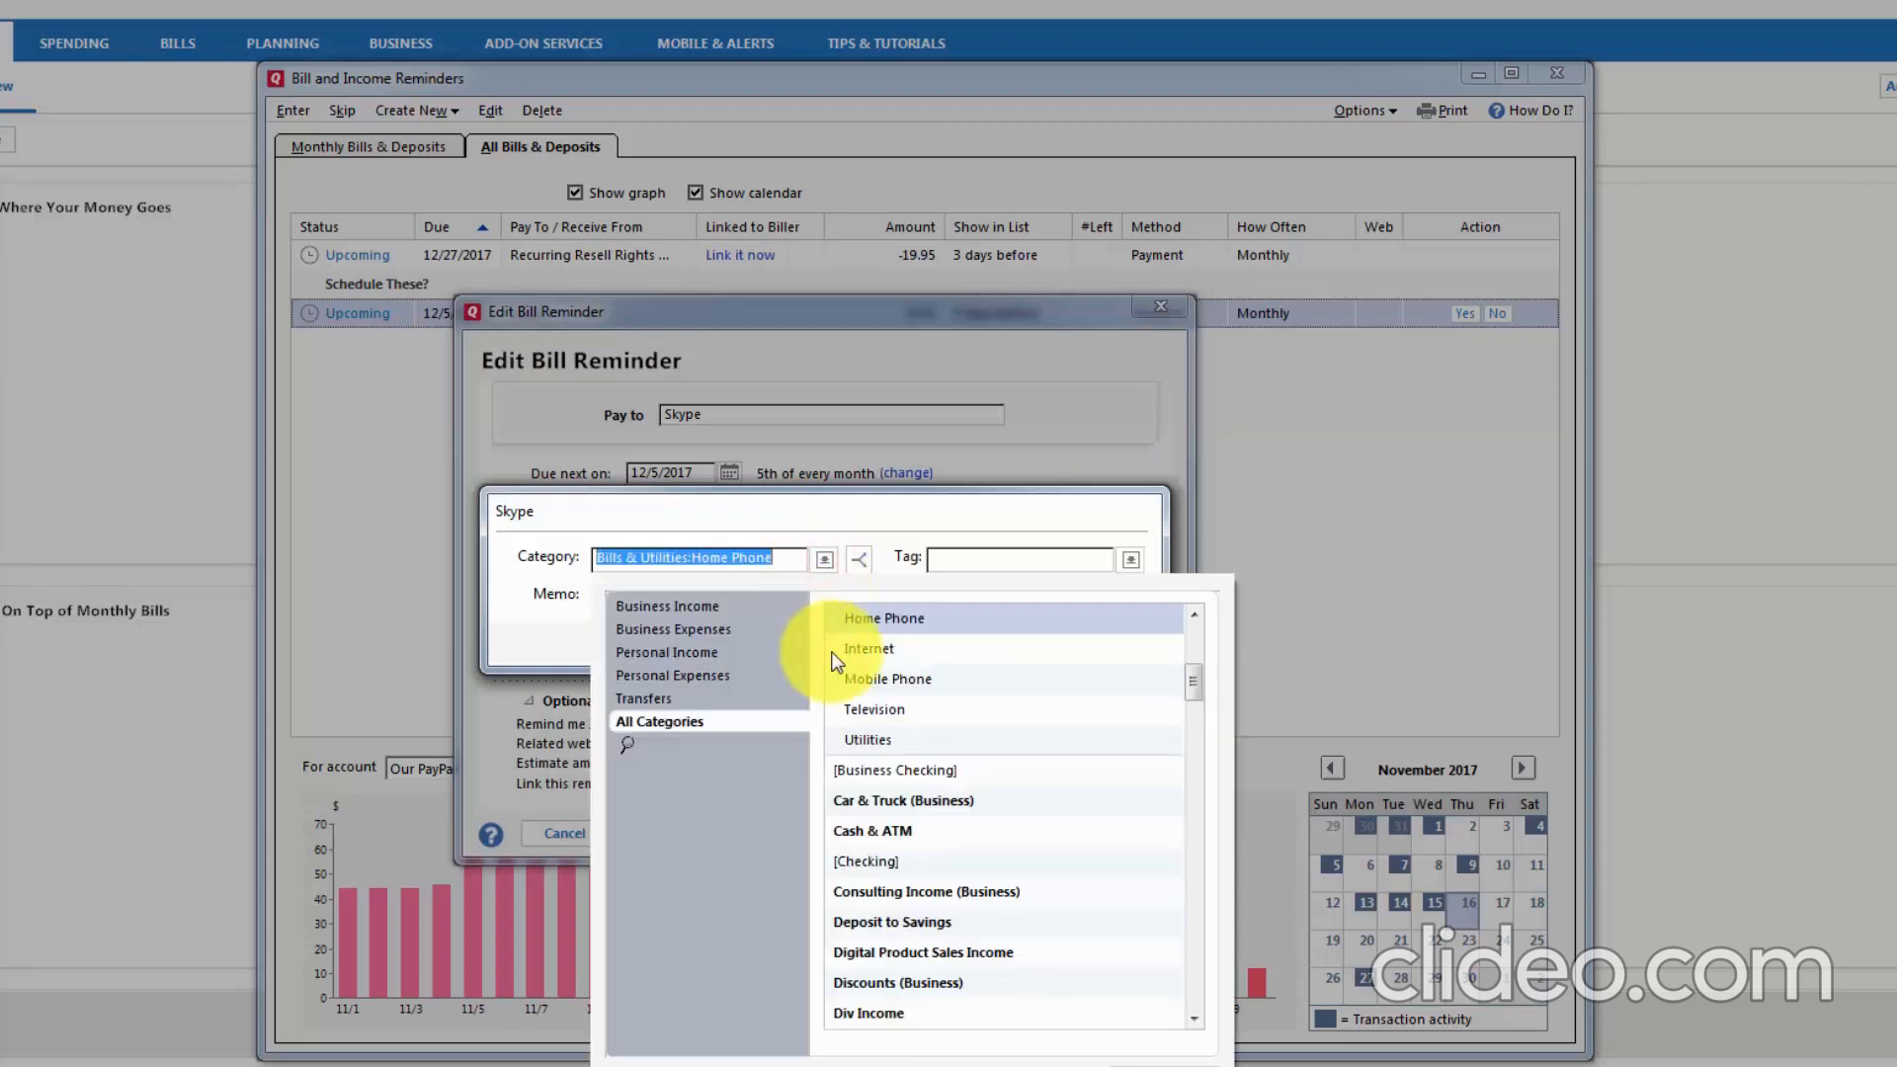
click(709, 633)
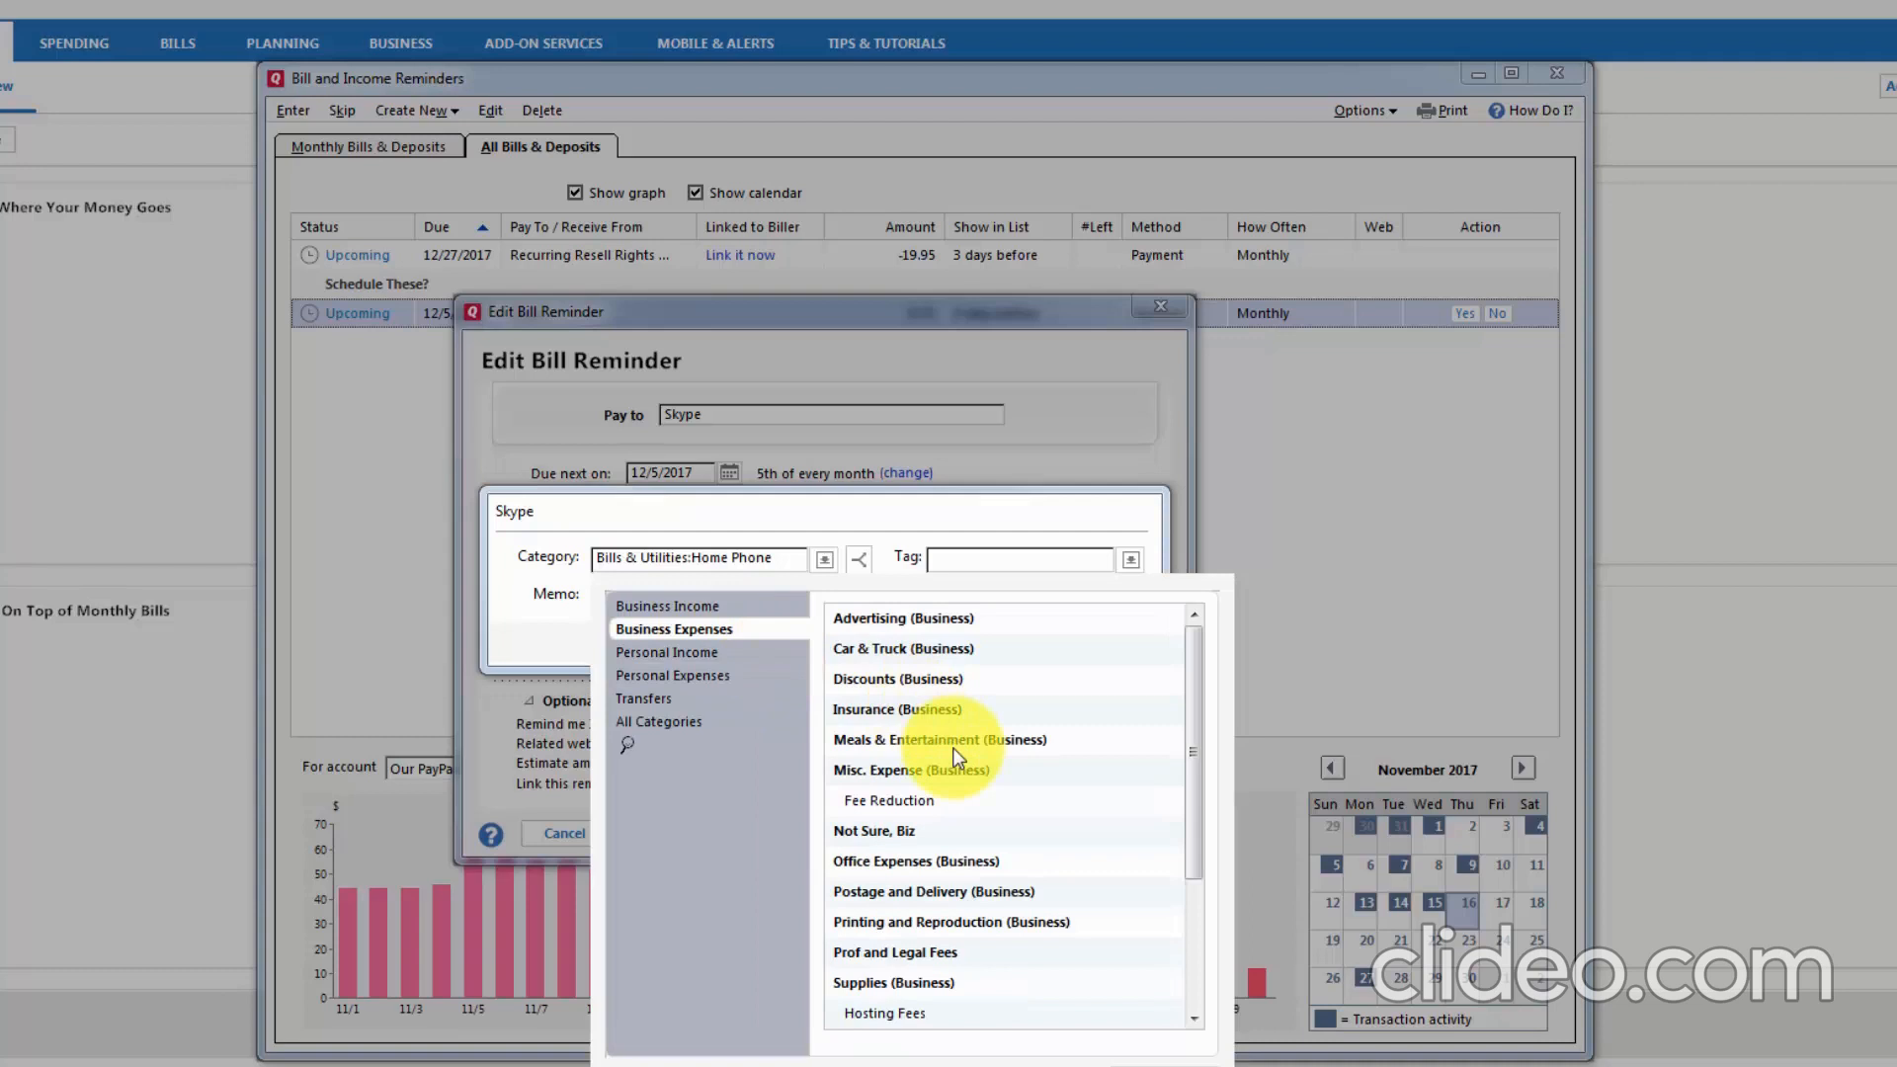
scroll(956, 759, down, 3)
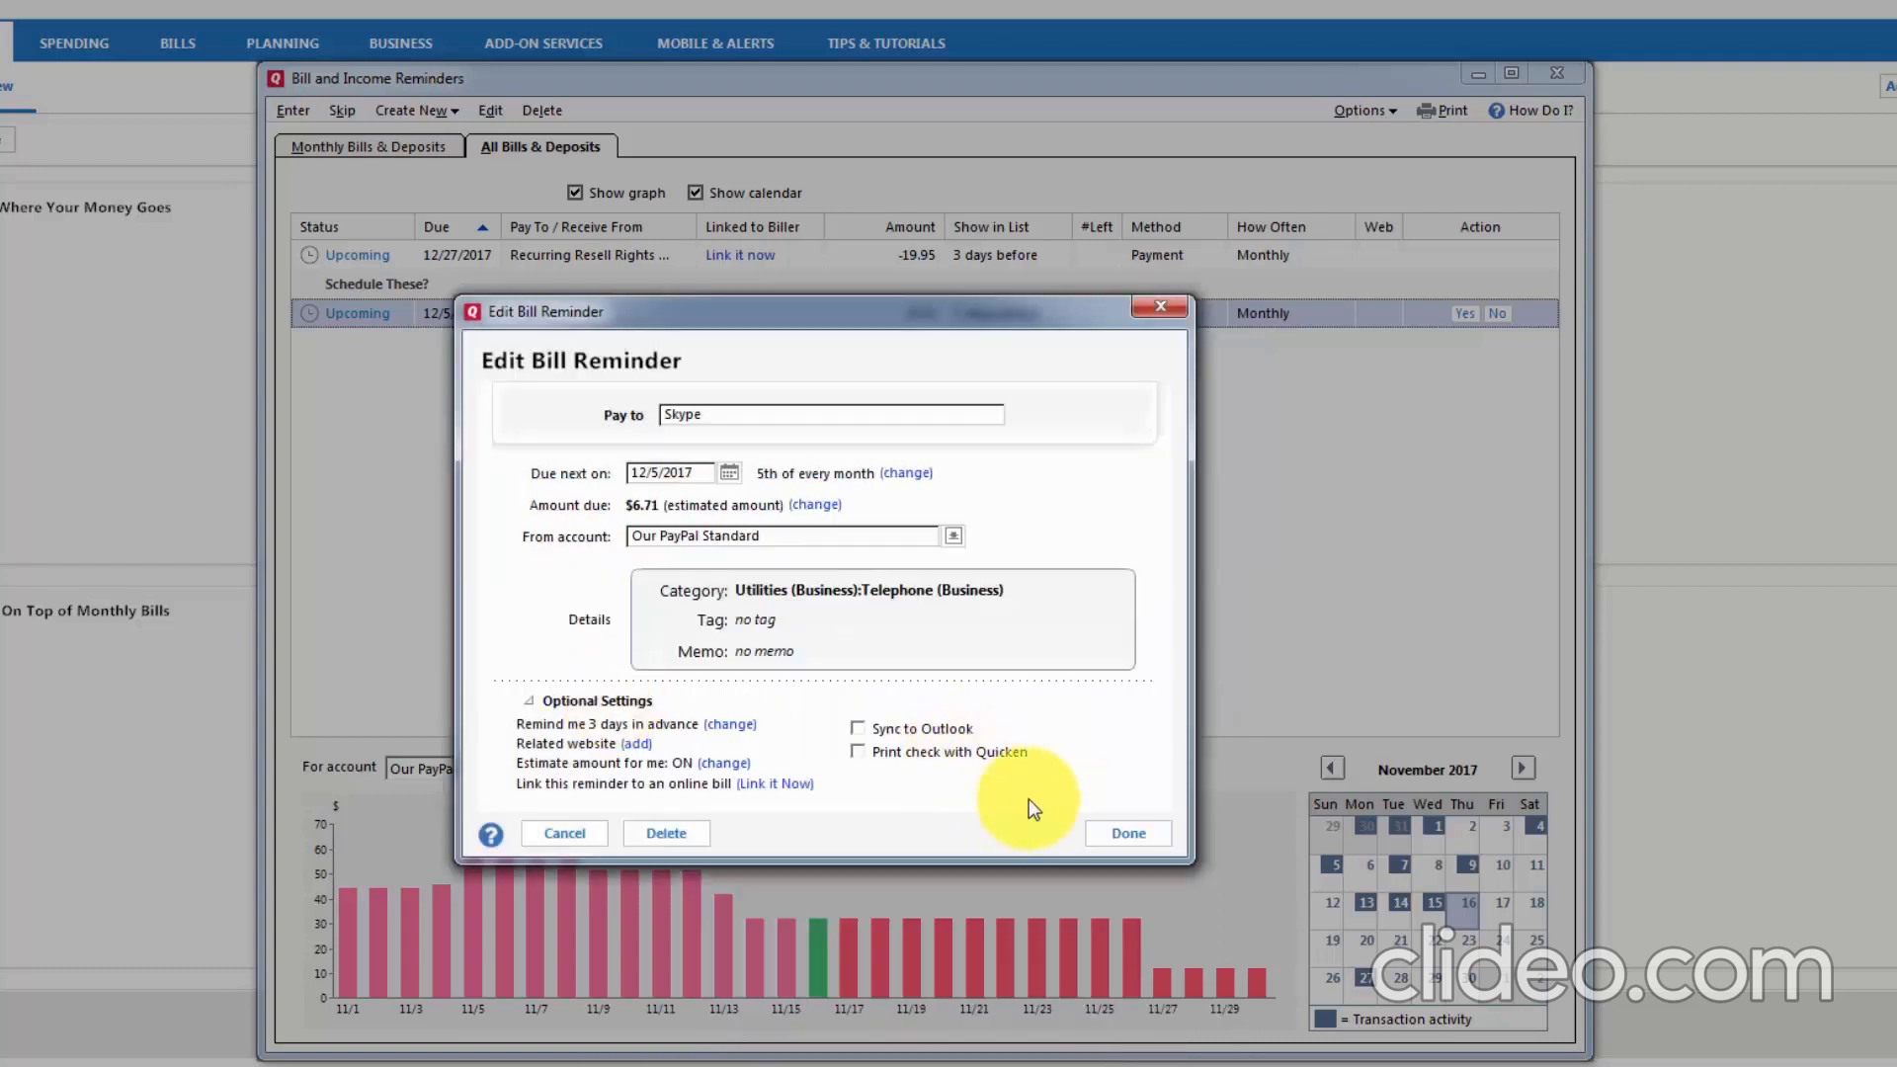
Save the Skype bill reminder with its business telephone category and start entering its 12/5/2017 payment.
click(1124, 832)
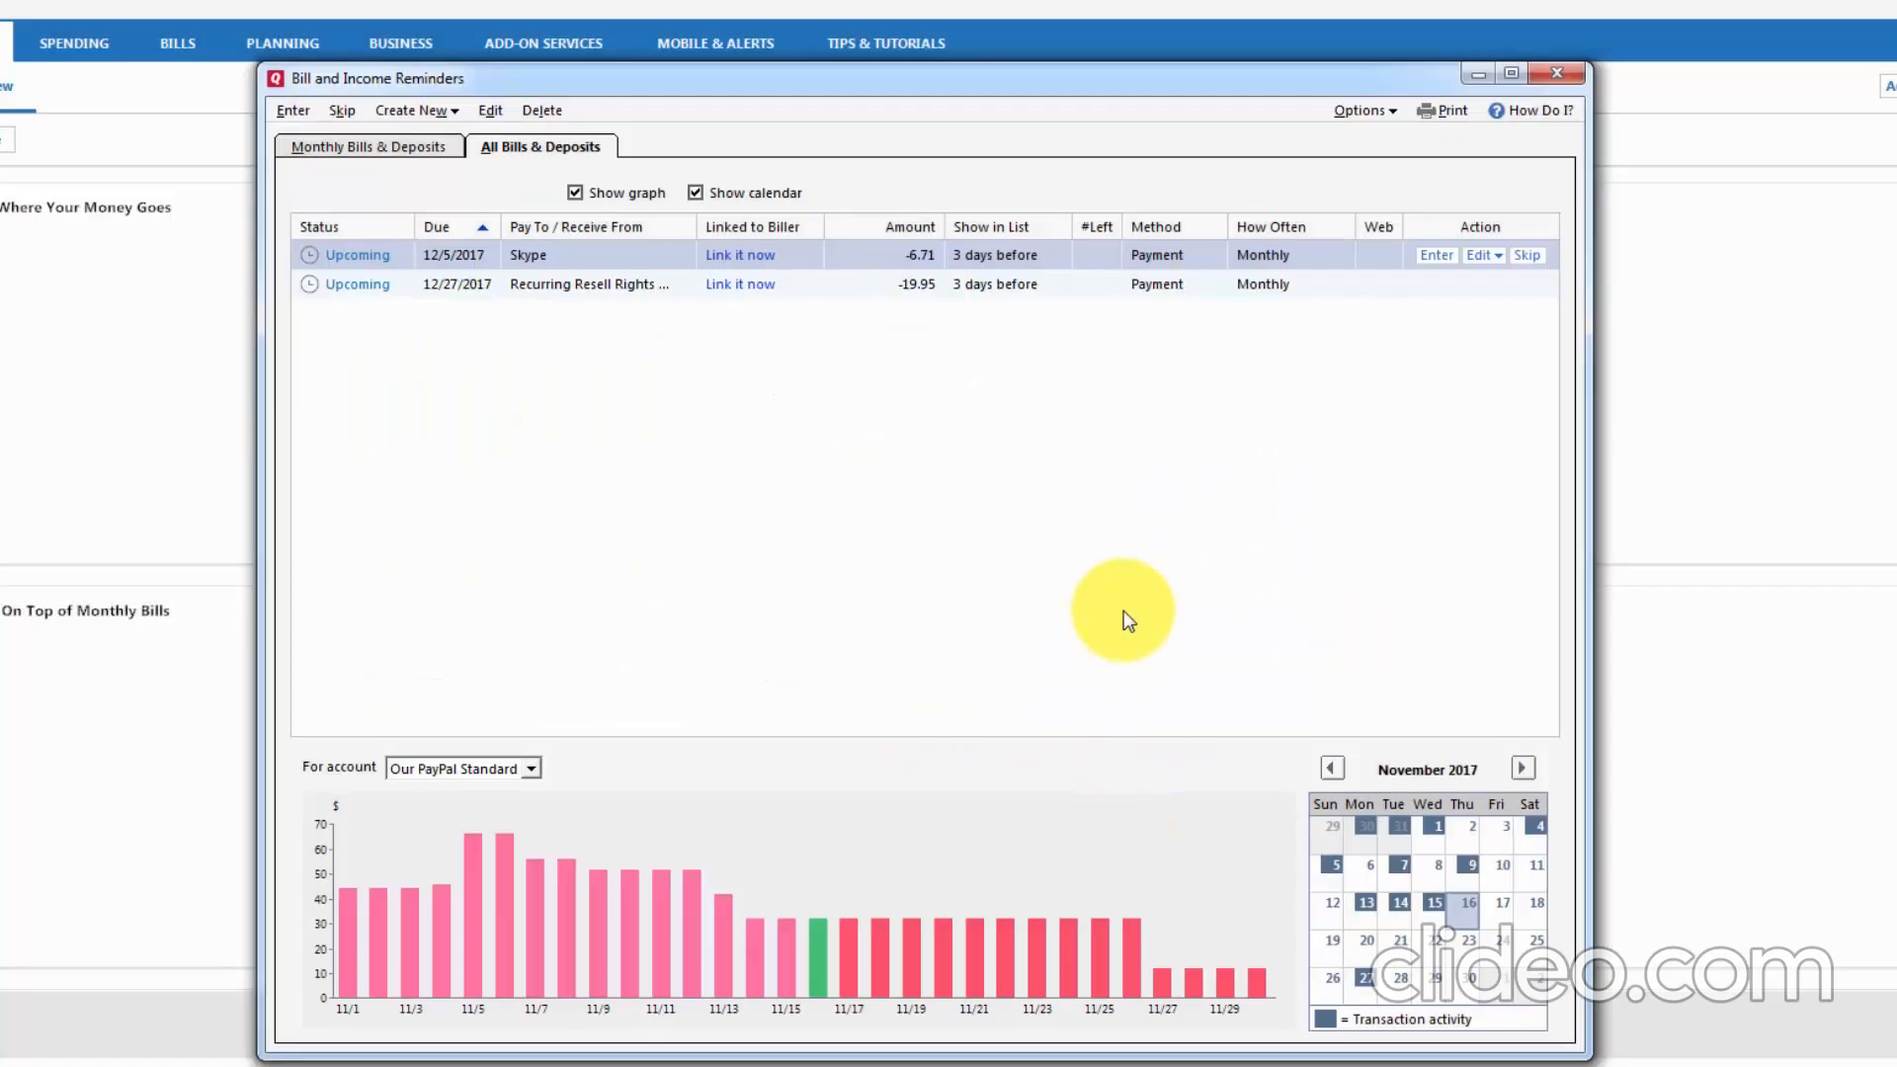
click(1434, 257)
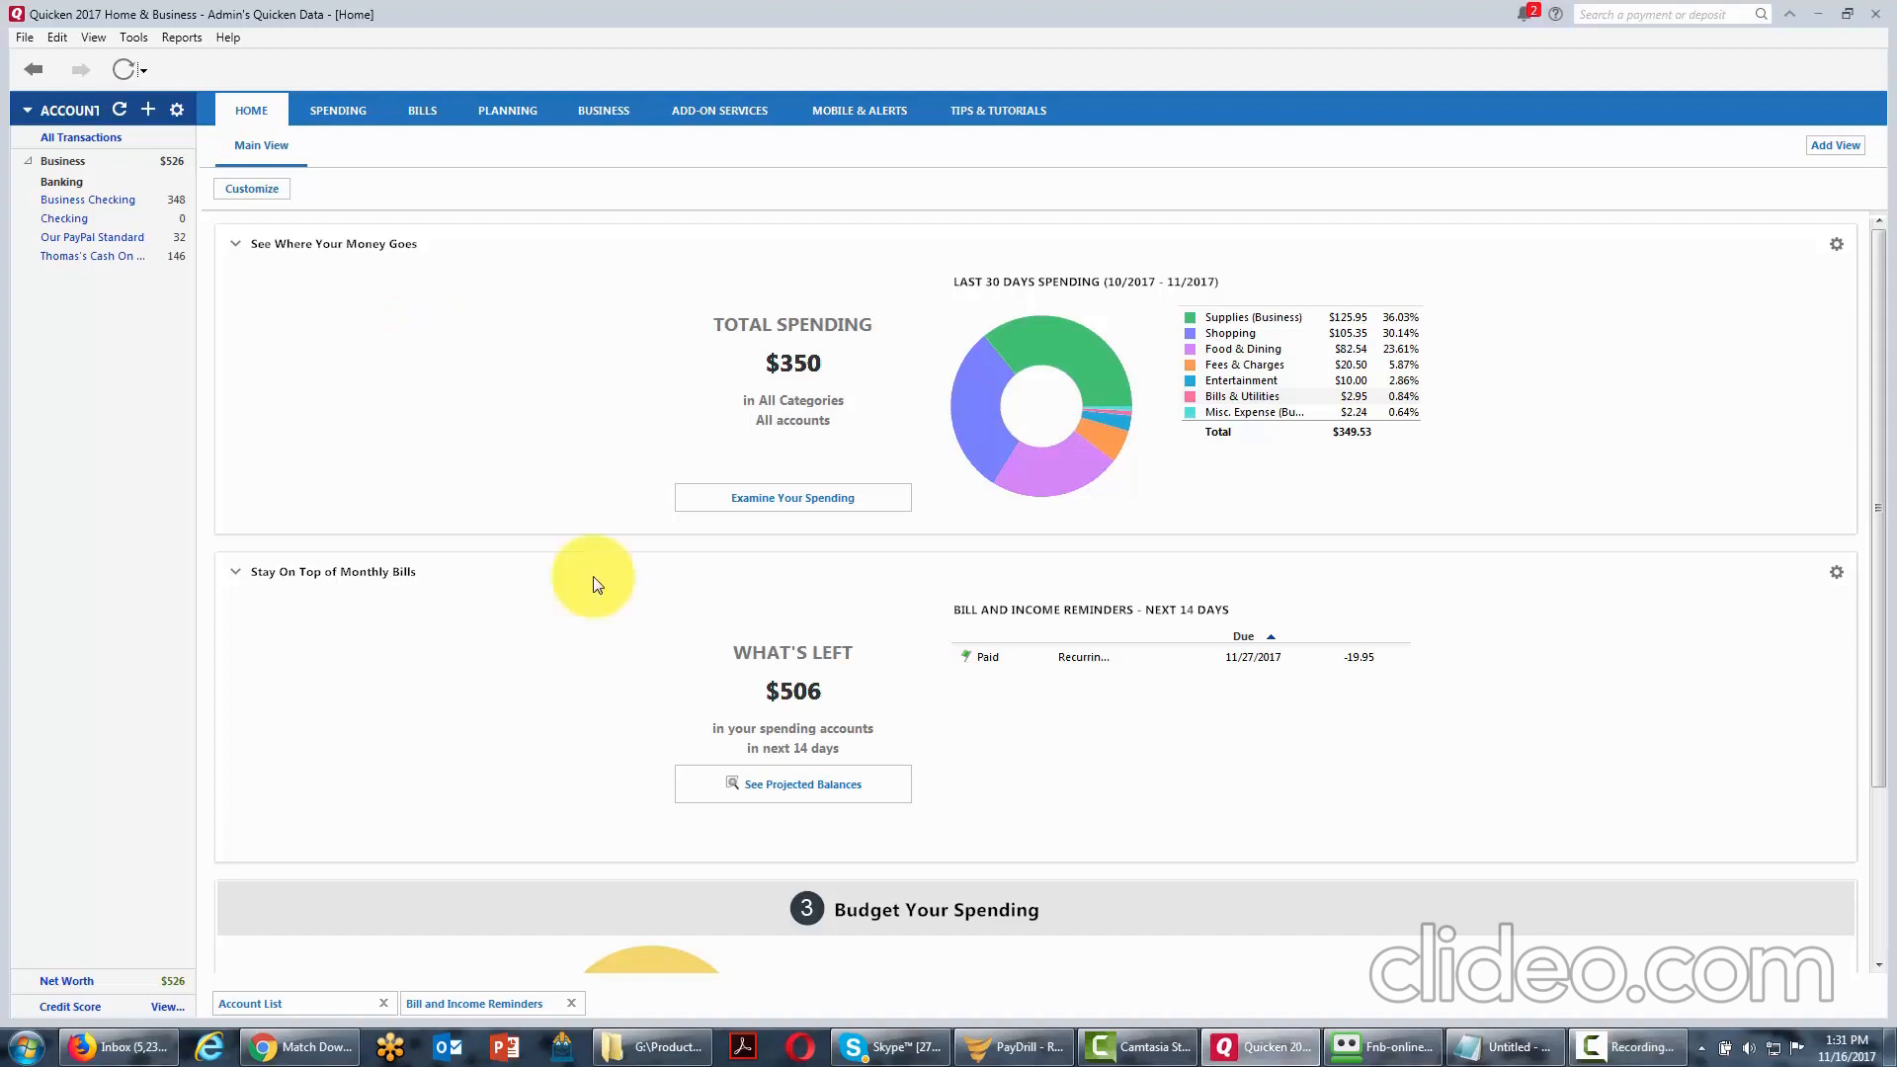
In the Memorized Payee List, set Skype's category to Utilities (Business):Telephone (Business), leave auto-categorization allowed, and start a new payee.
click(128, 37)
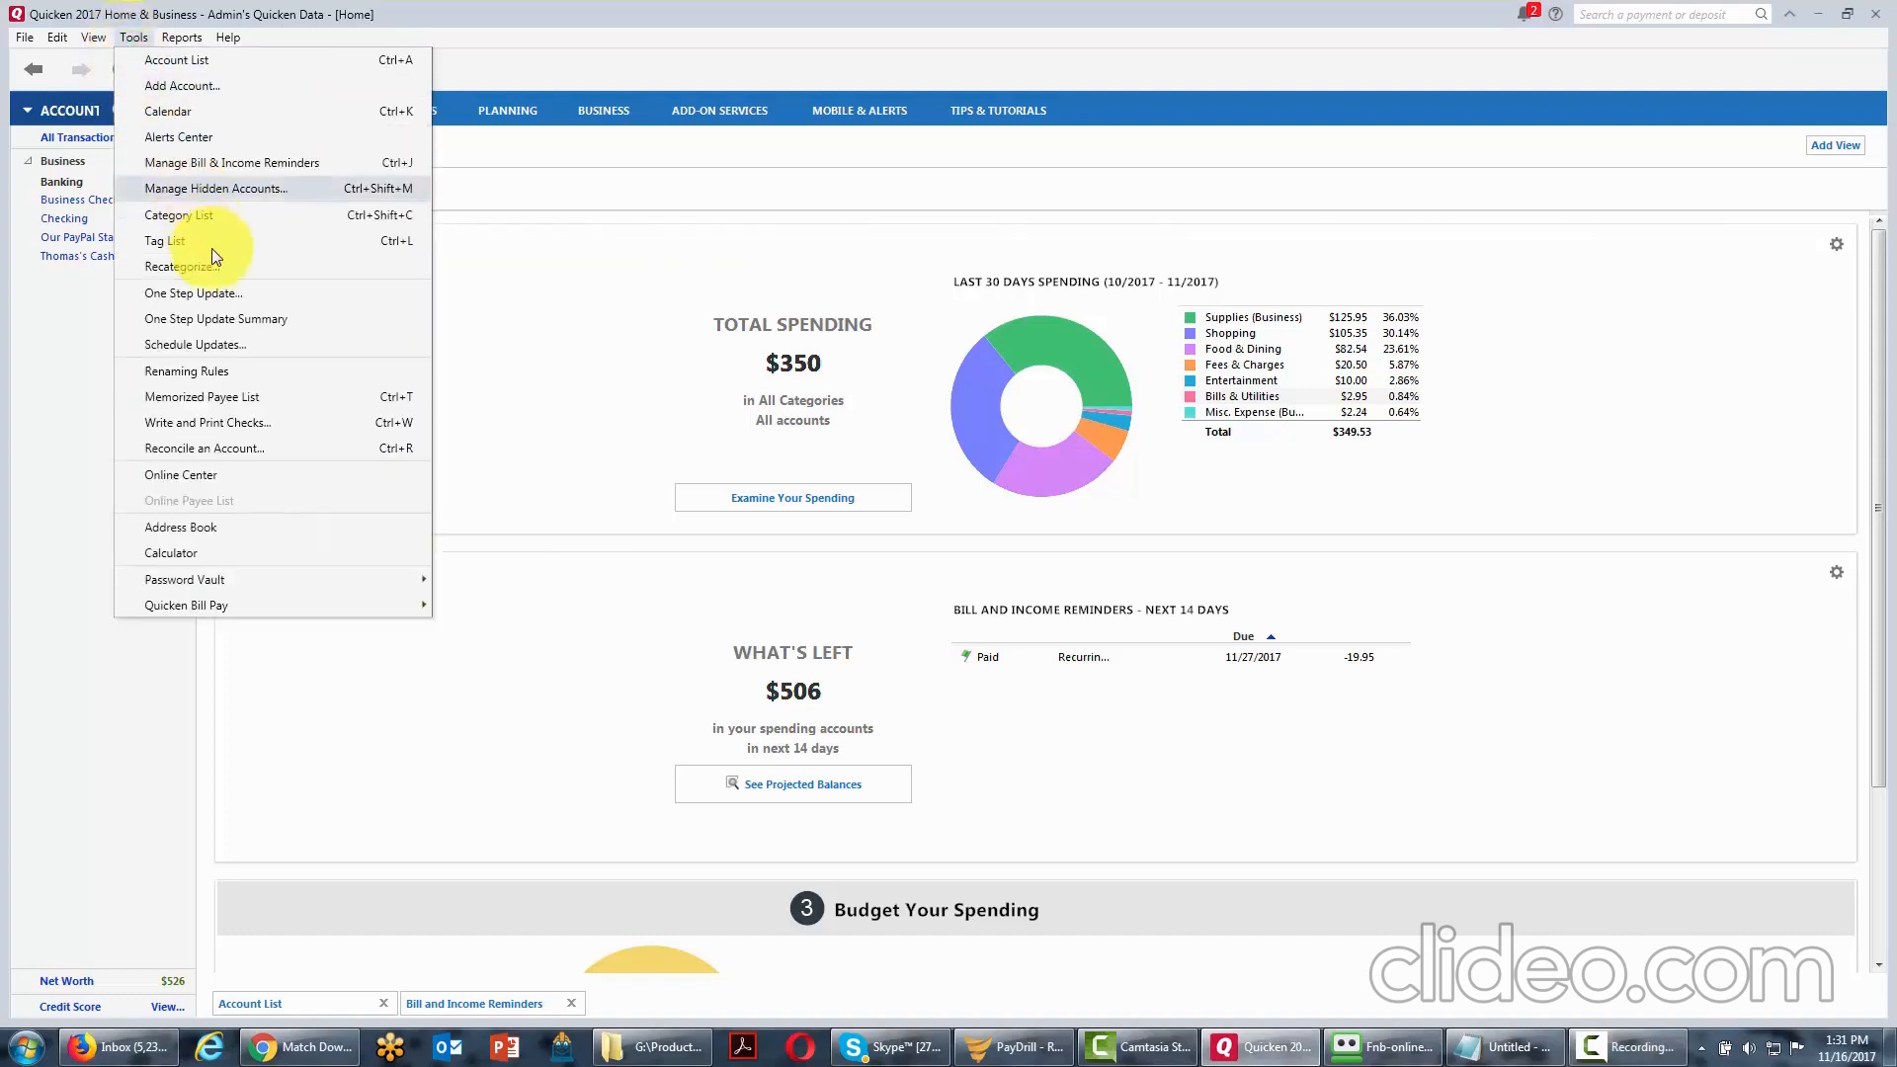
click(219, 397)
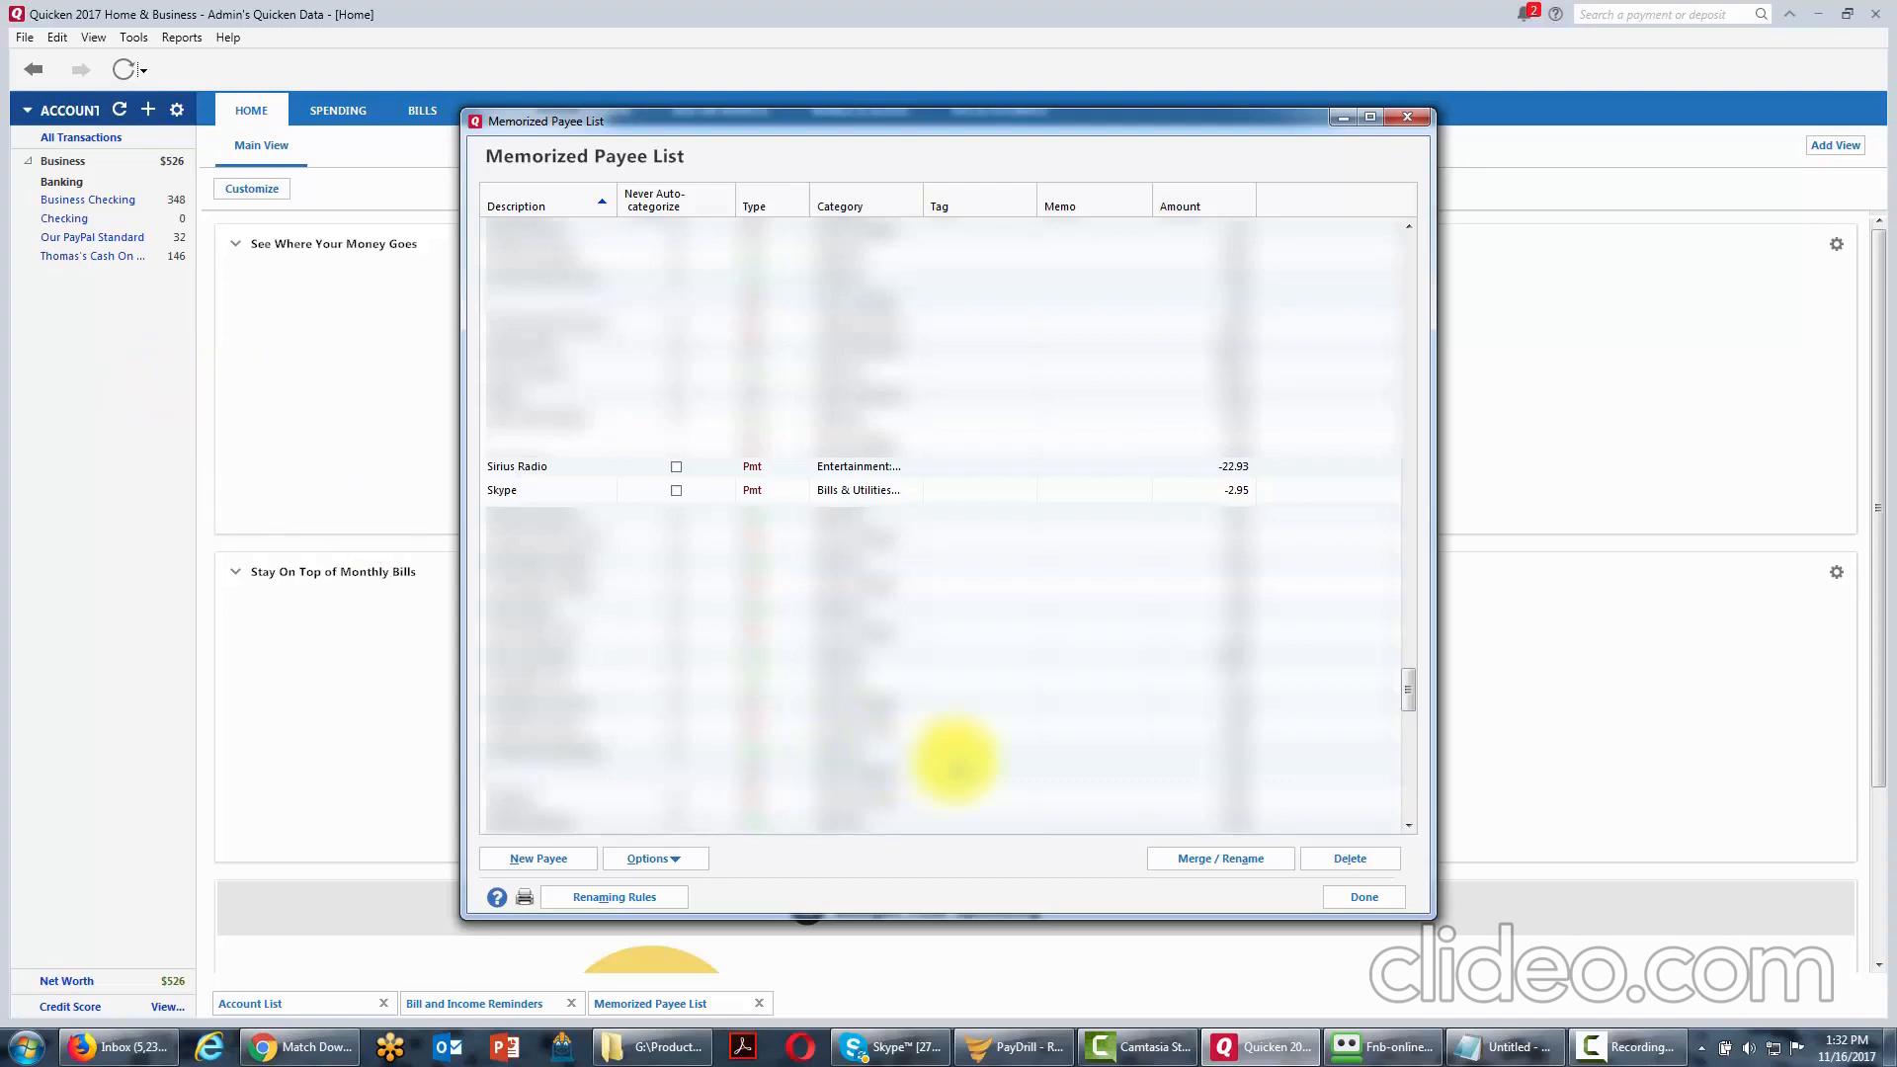
click(677, 491)
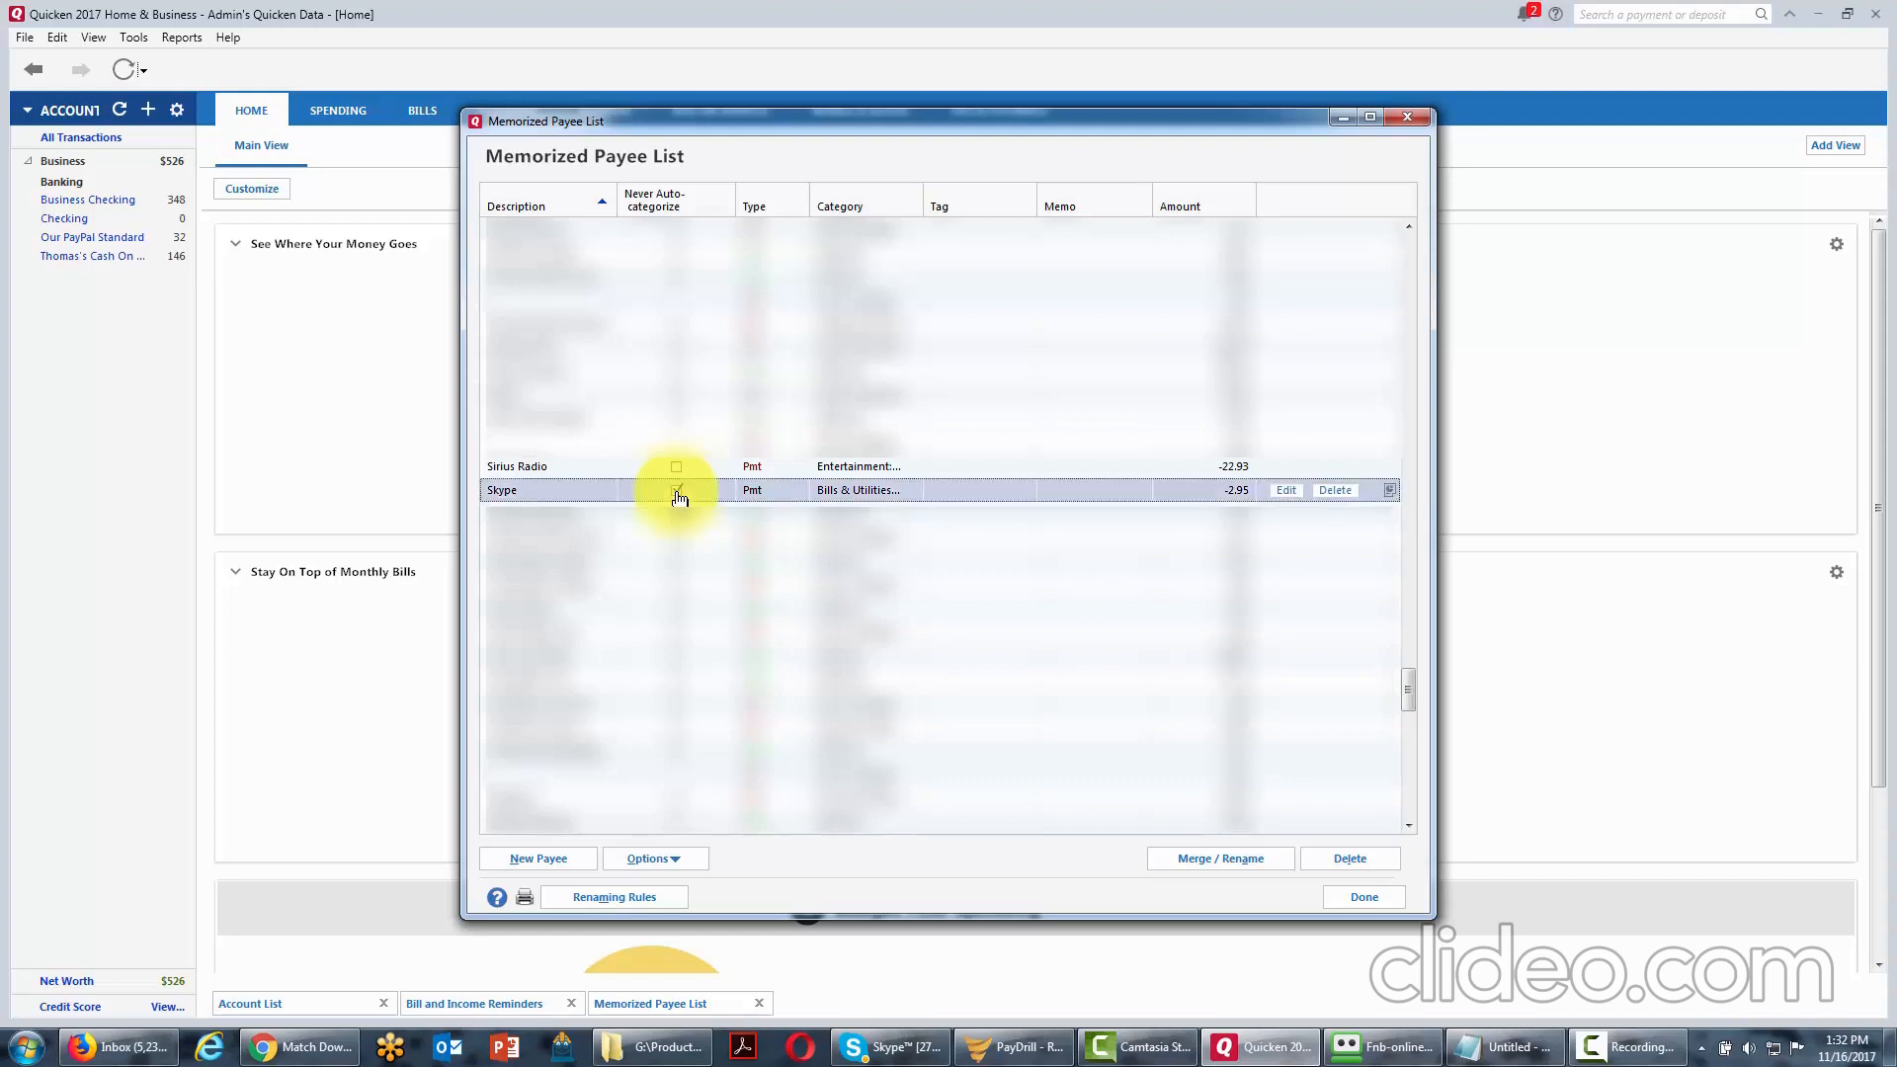
click(1285, 491)
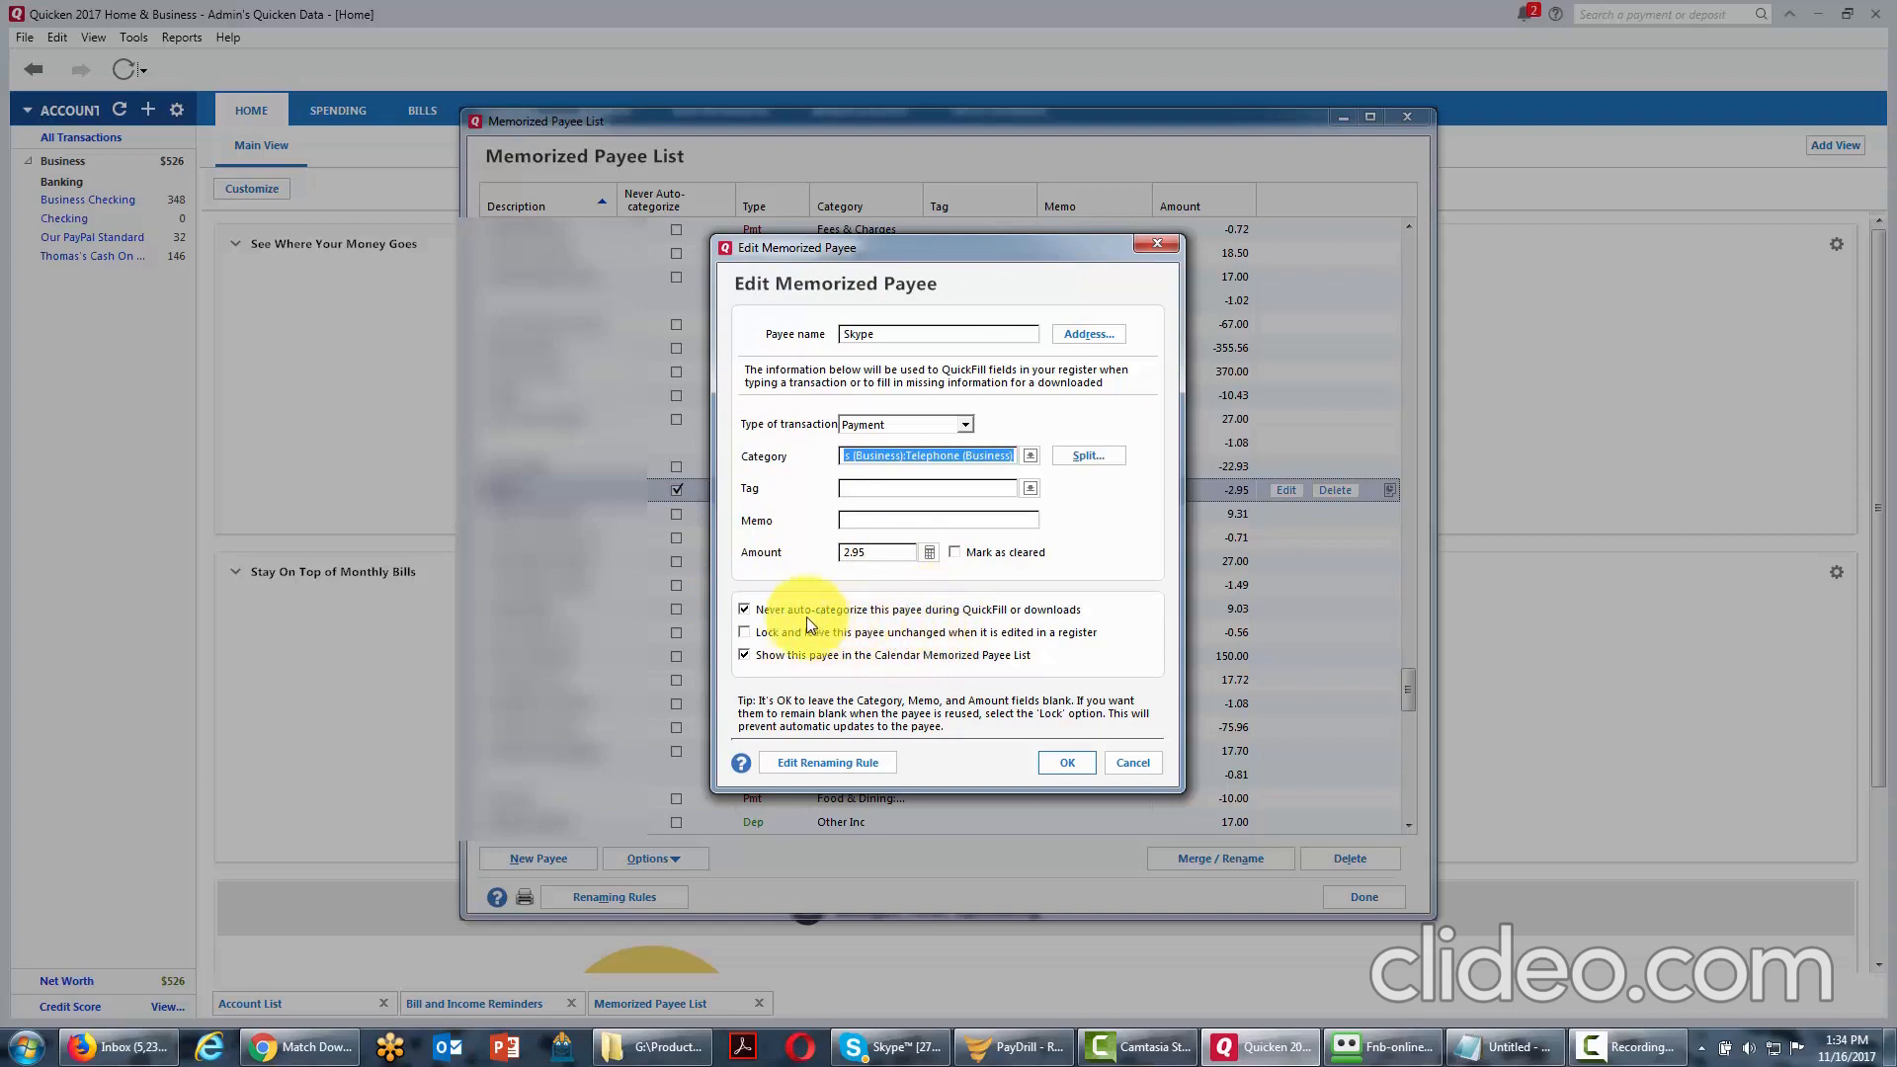
click(751, 612)
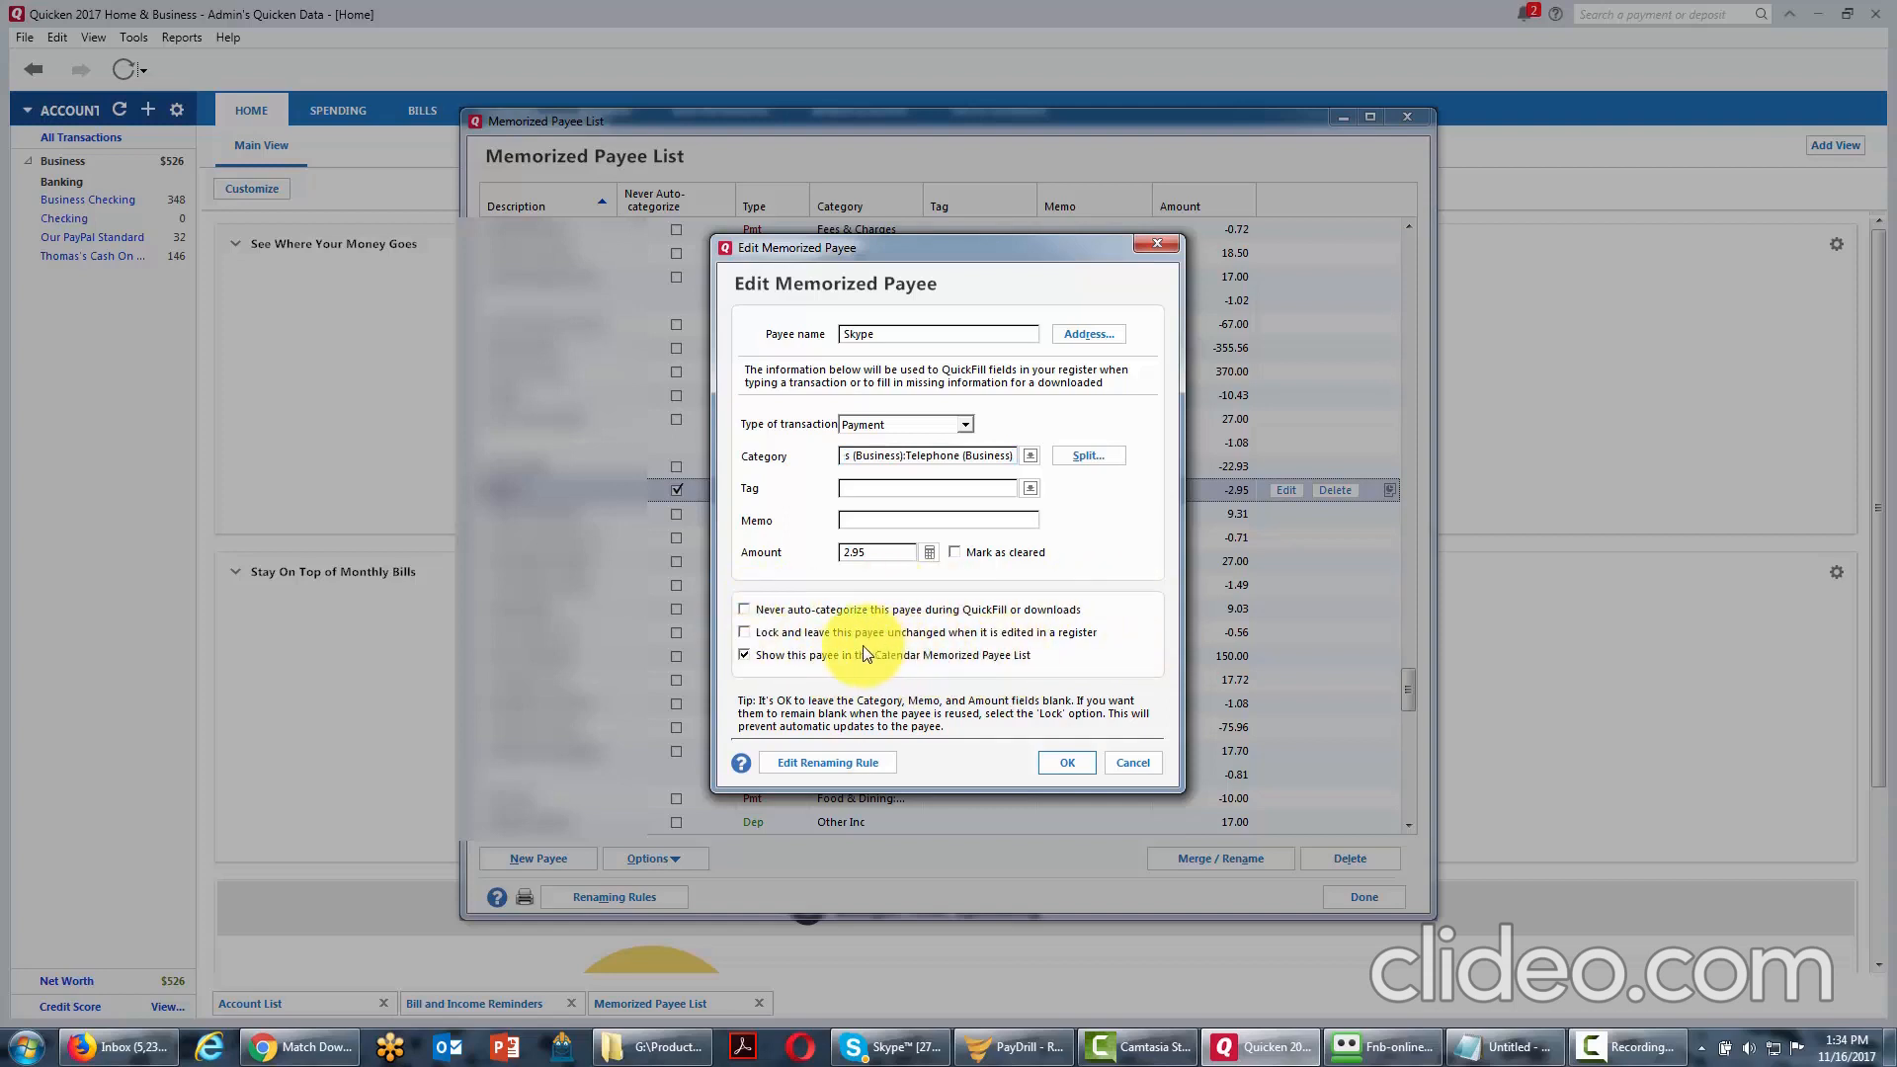
click(1067, 766)
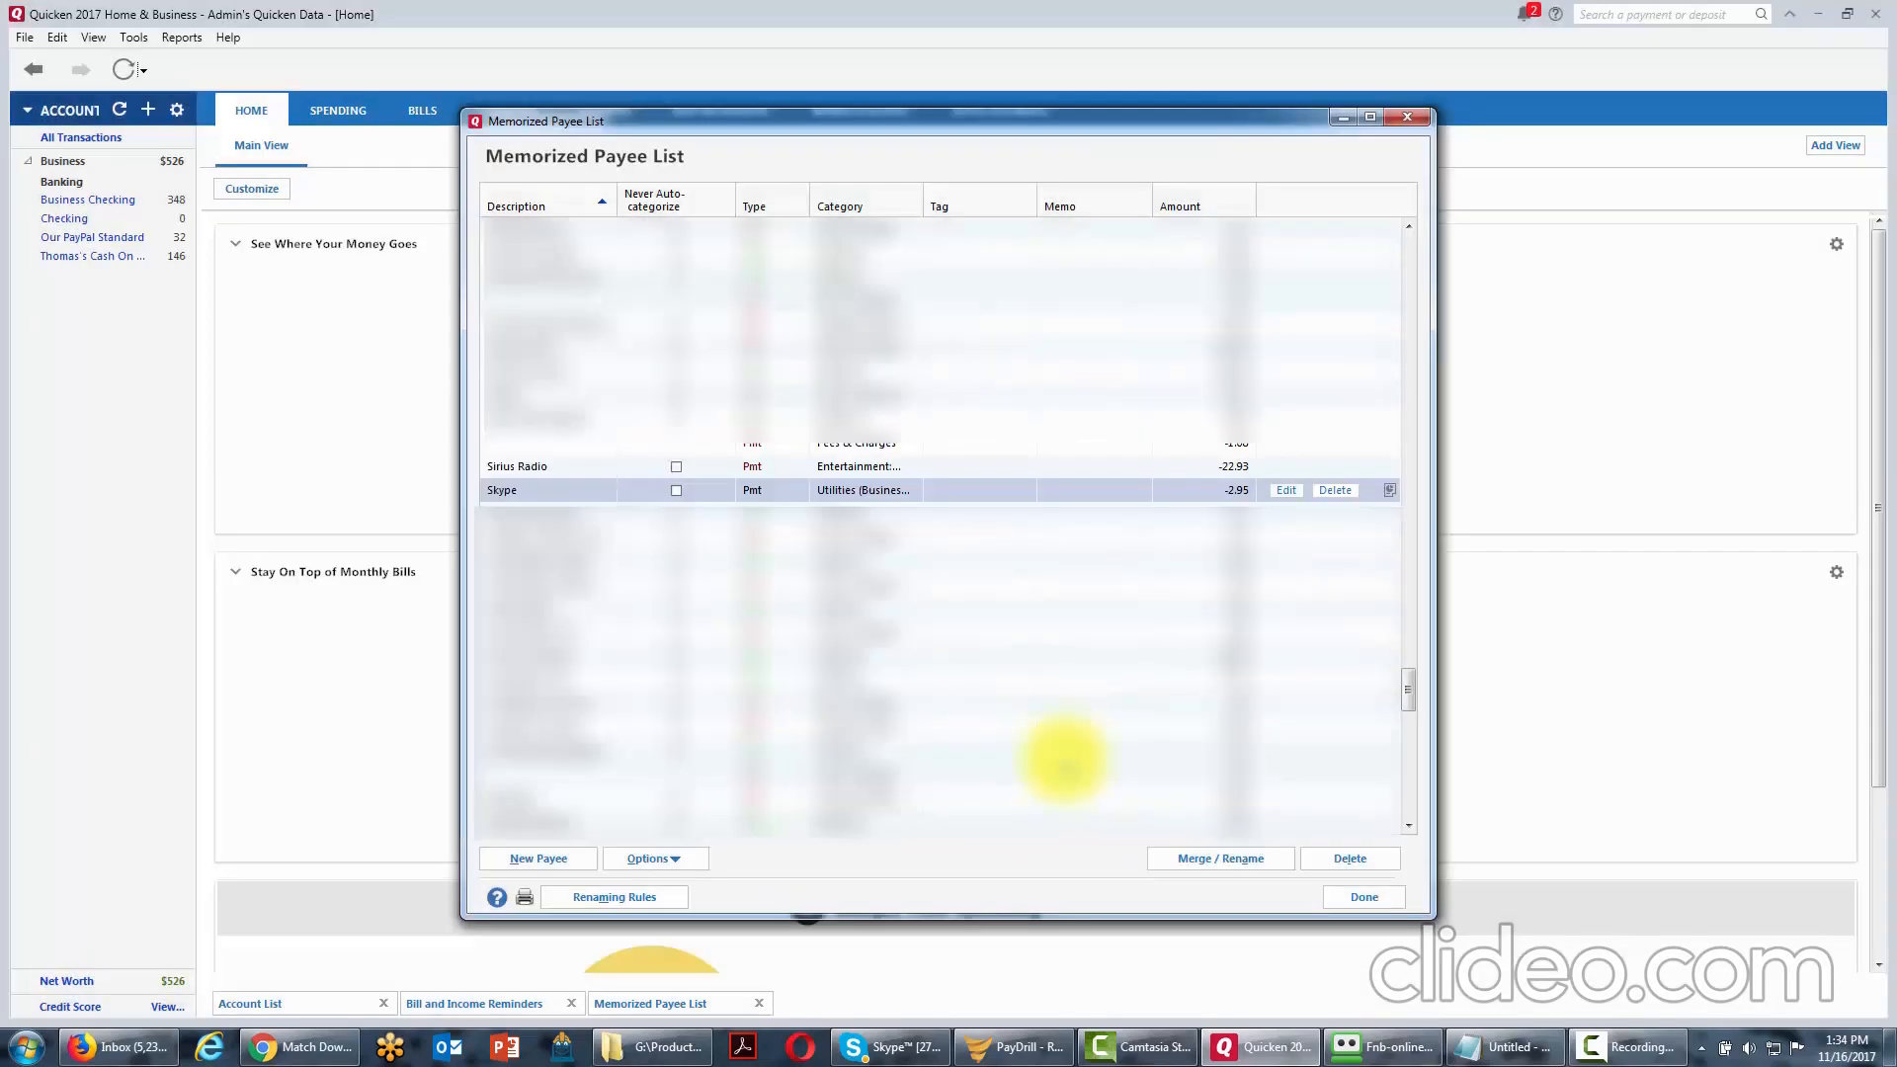
click(552, 867)
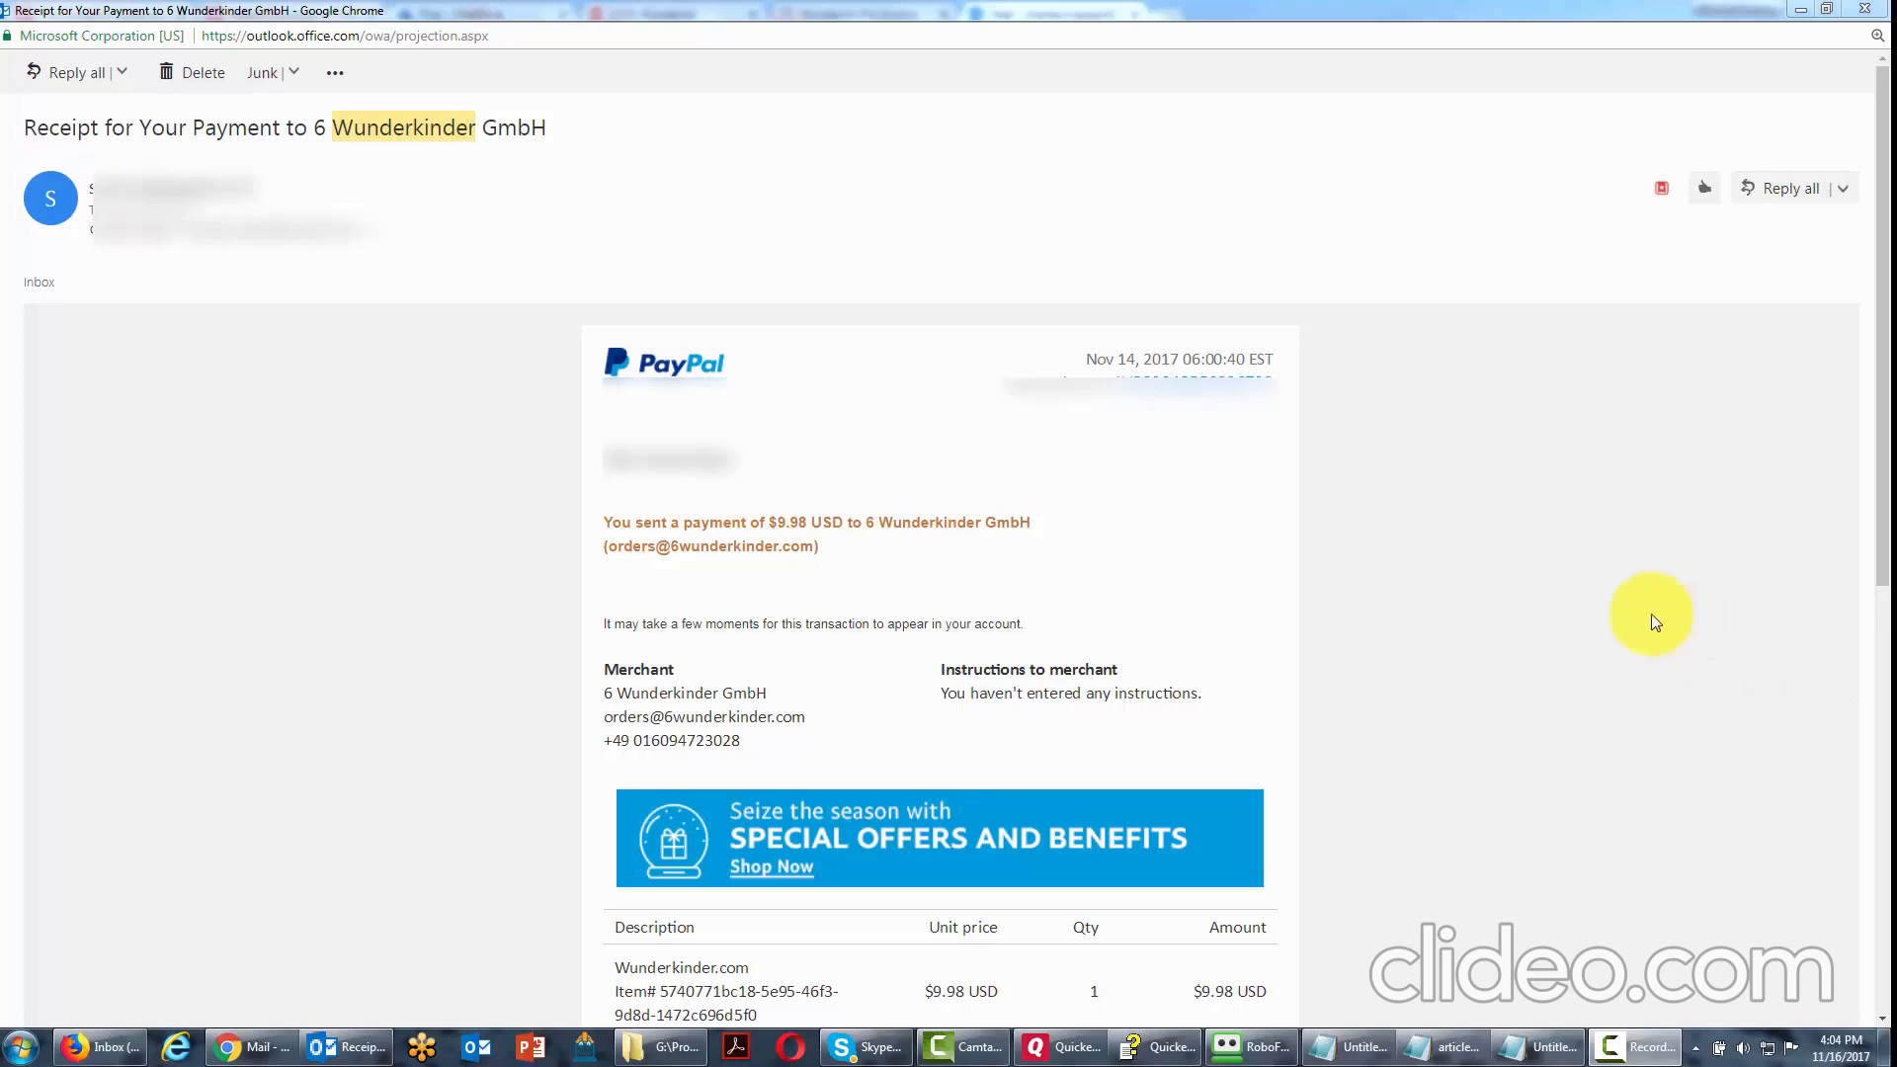
Switch to the Outlook web mail and save the PayPal receipt email for the 6 Wunderkinder GmbH payment as a PDF.
click(1560, 596)
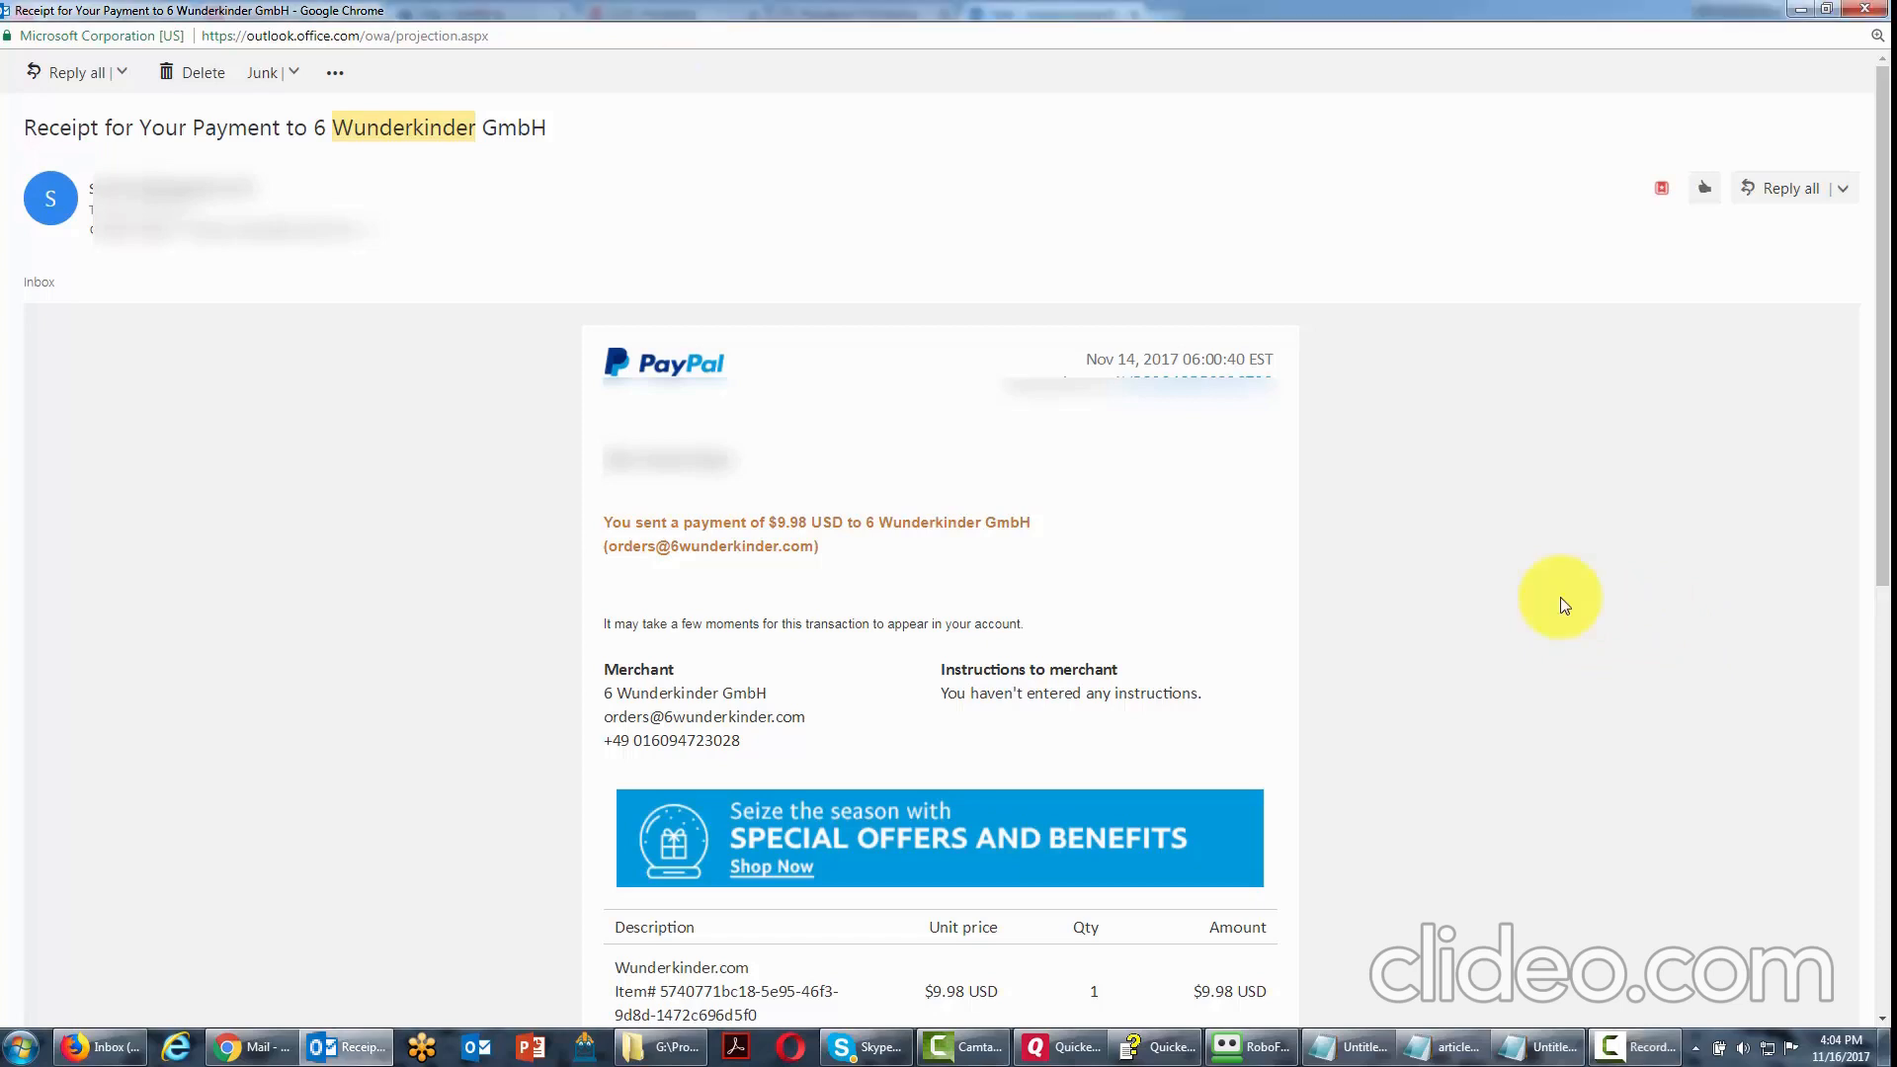
click(342, 81)
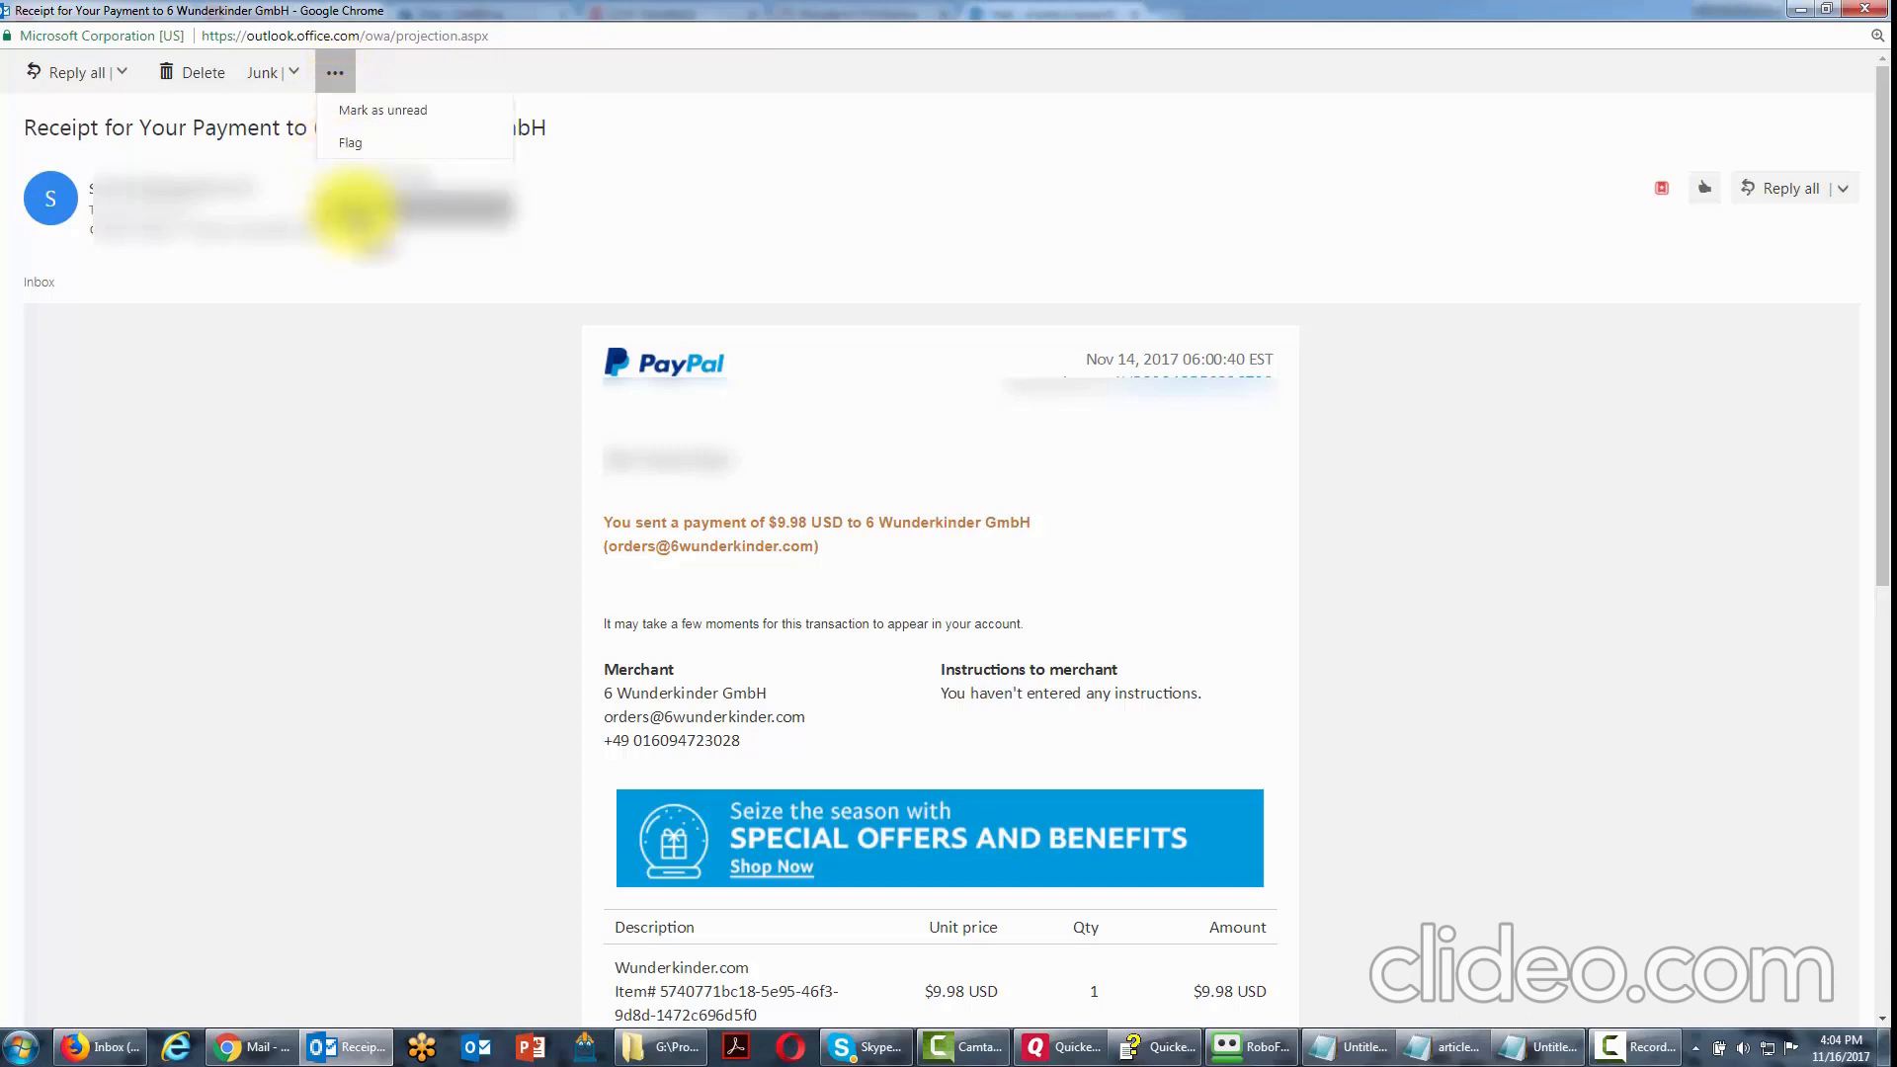
click(355, 210)
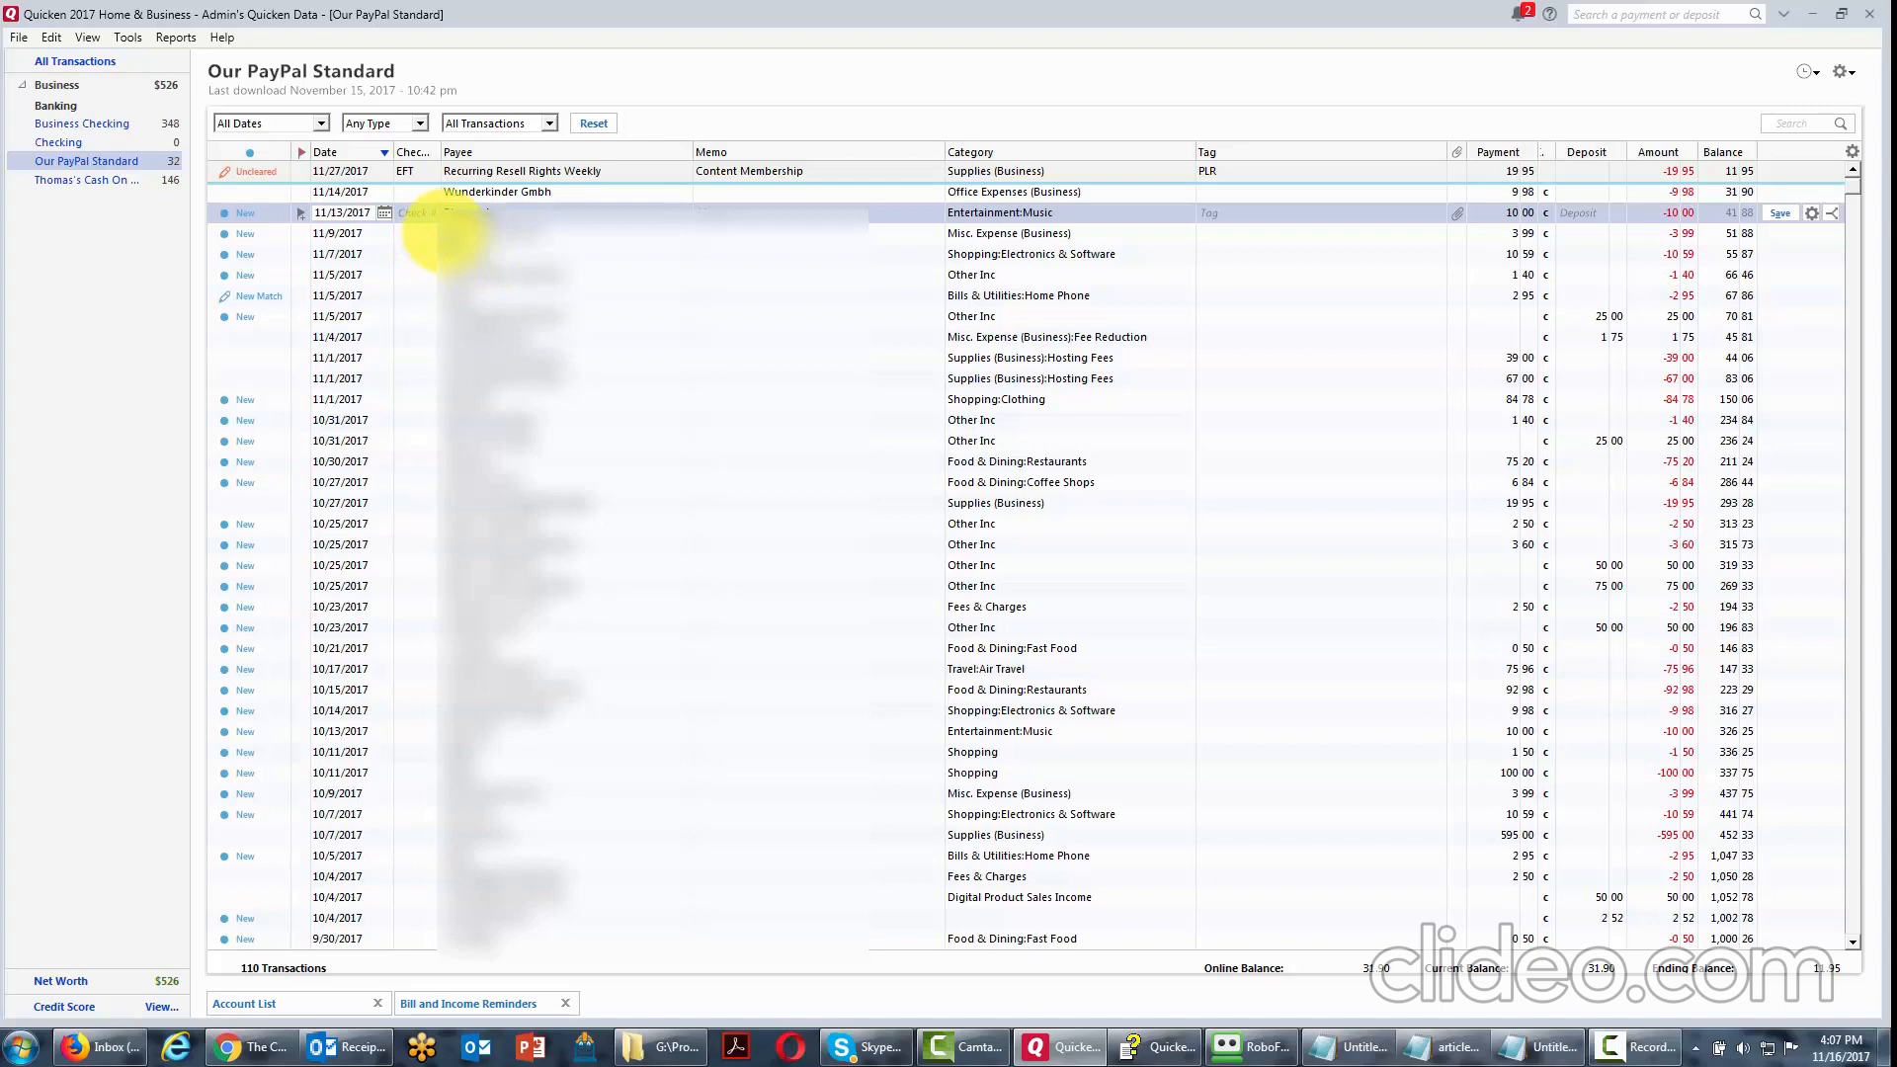
In Quicken's PayPal register, attach the file "Receipt for Your Payment to 6 Wunderkinder GmbH.pdf" to the 11/14/2017 Wunderkinder Gmbh transaction.
click(758, 187)
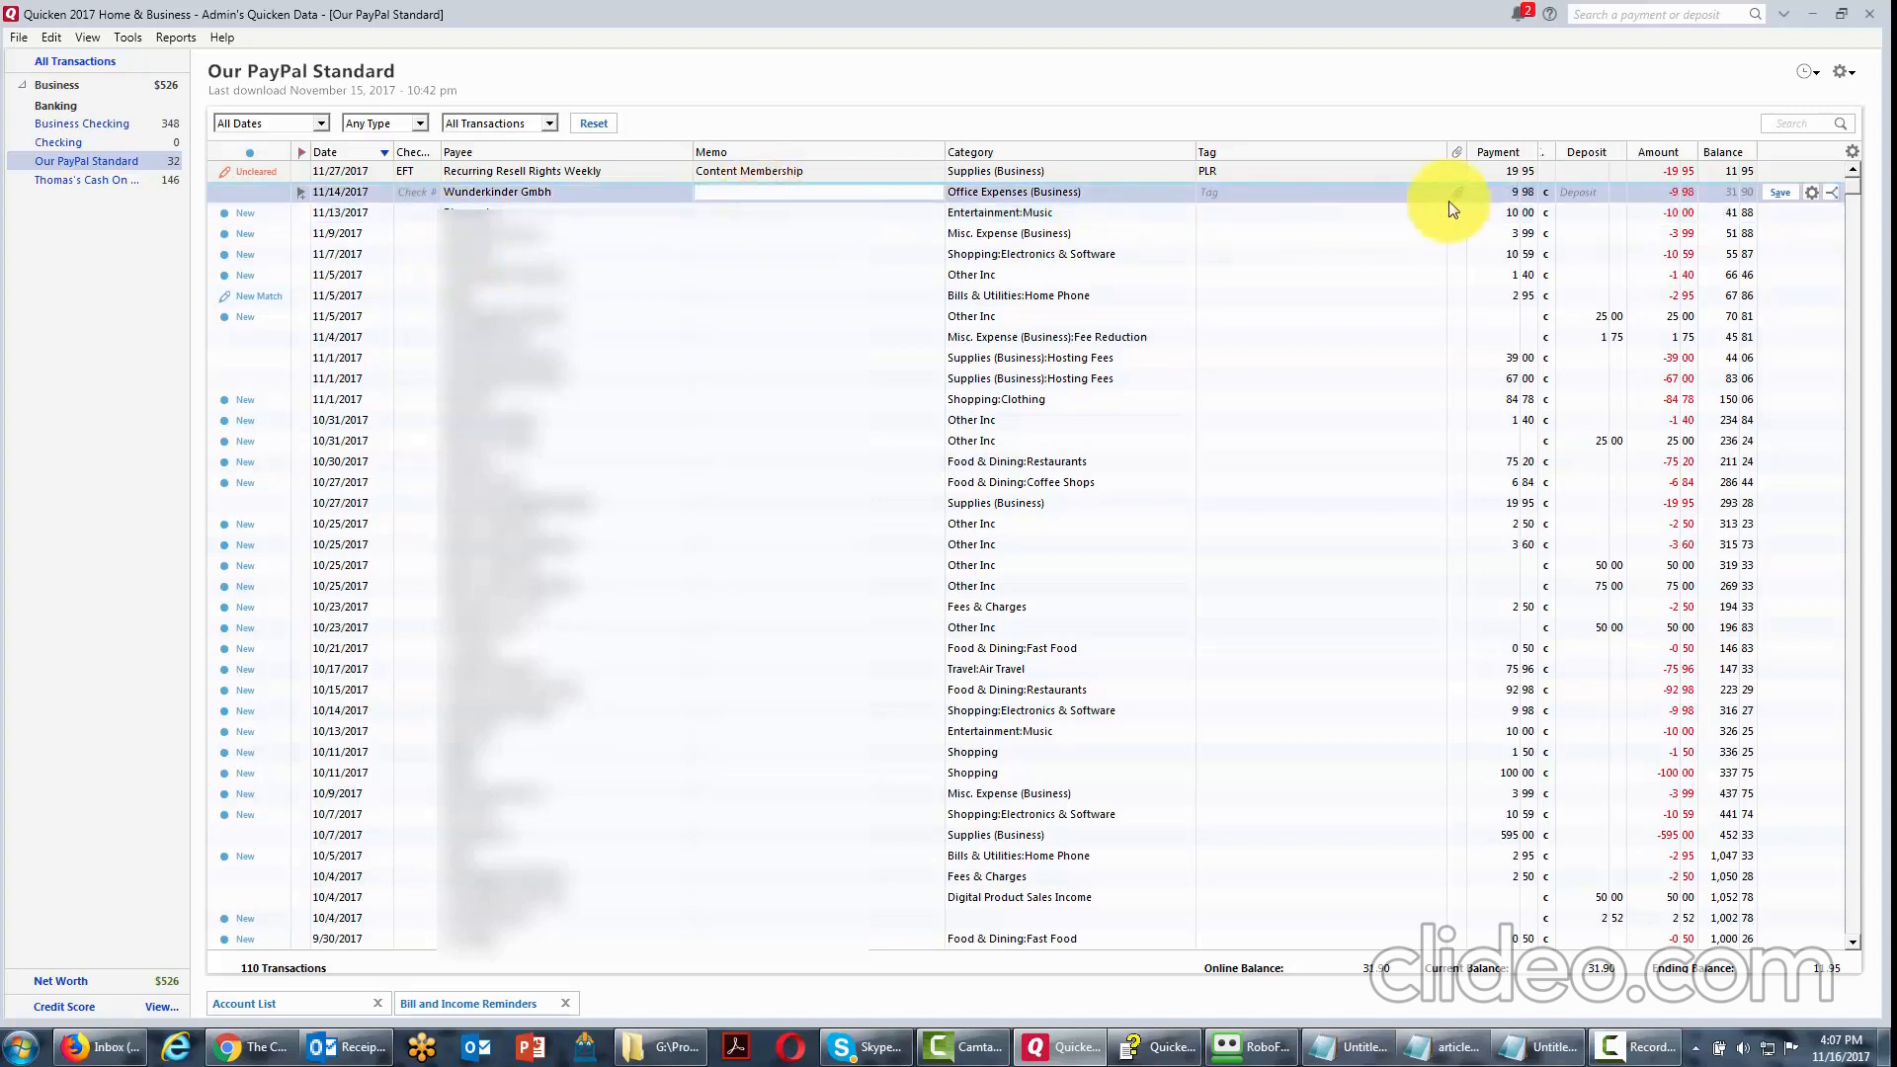
click(1814, 195)
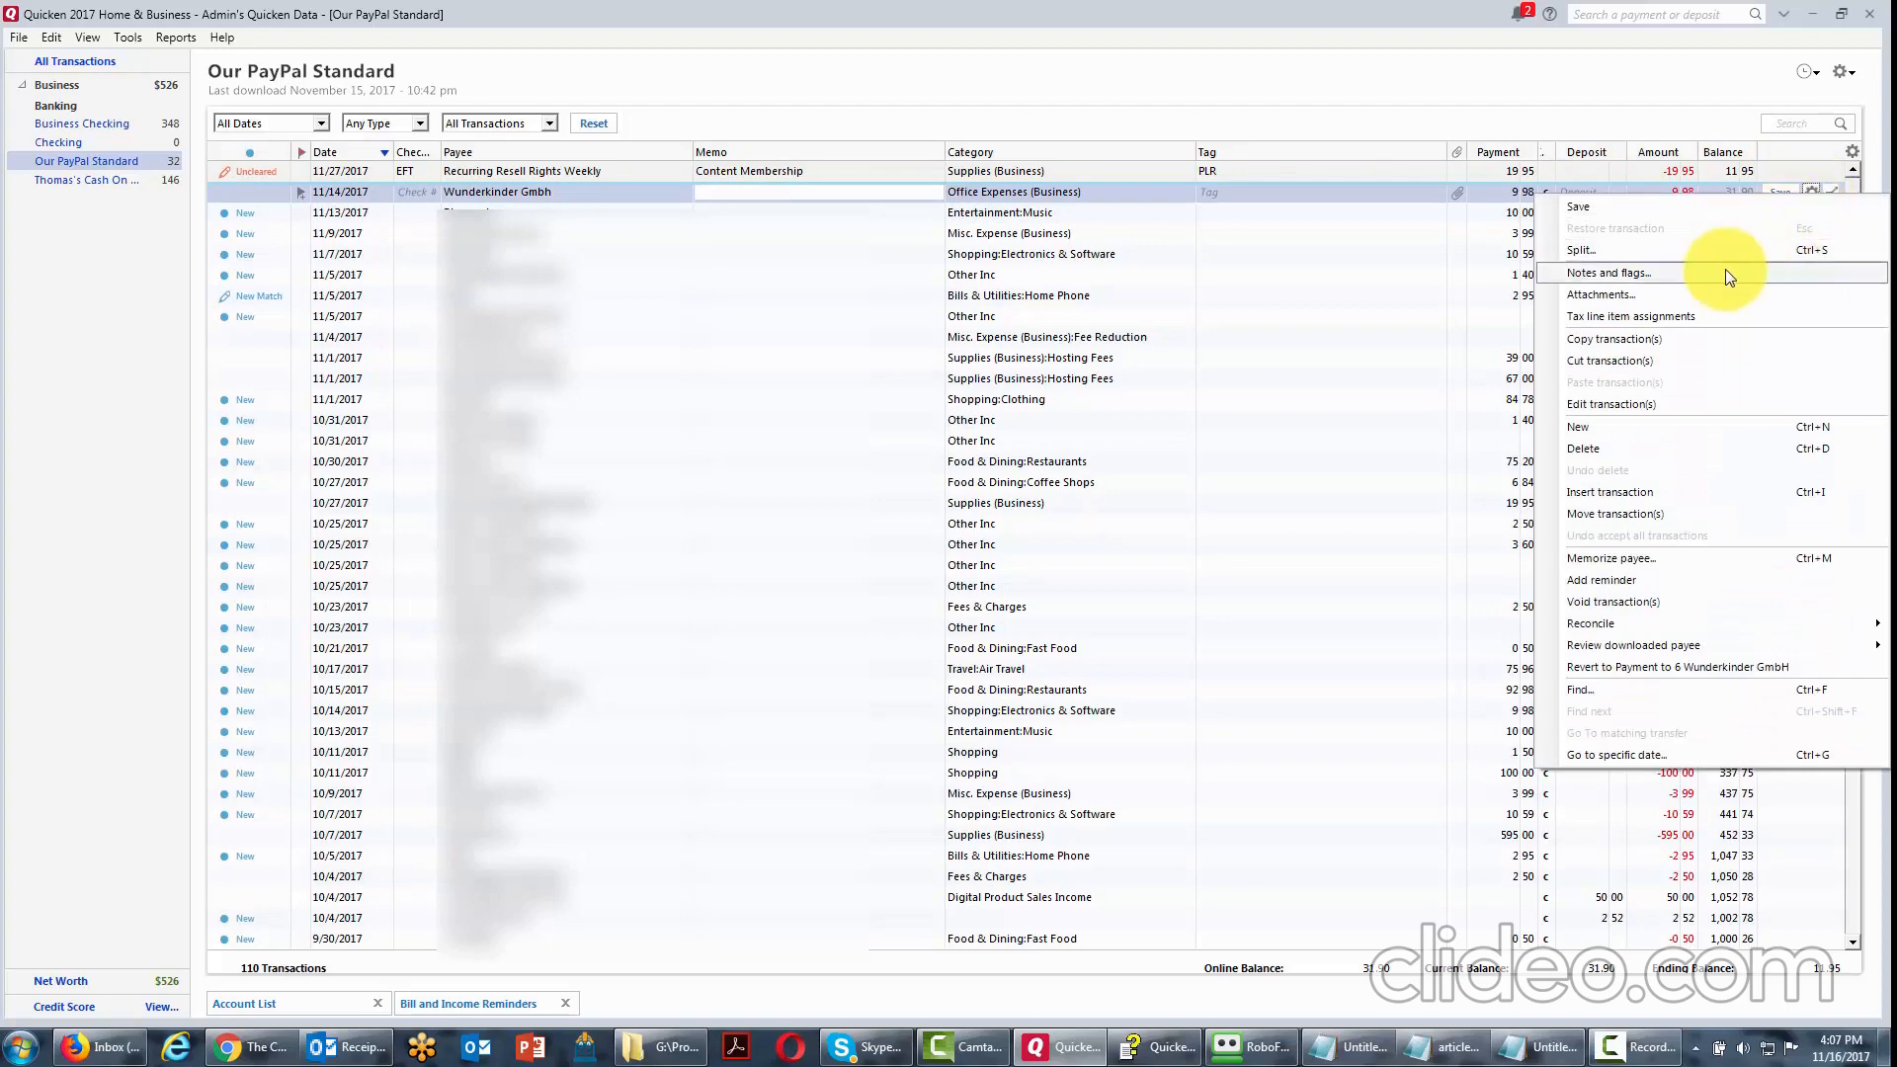
click(1609, 293)
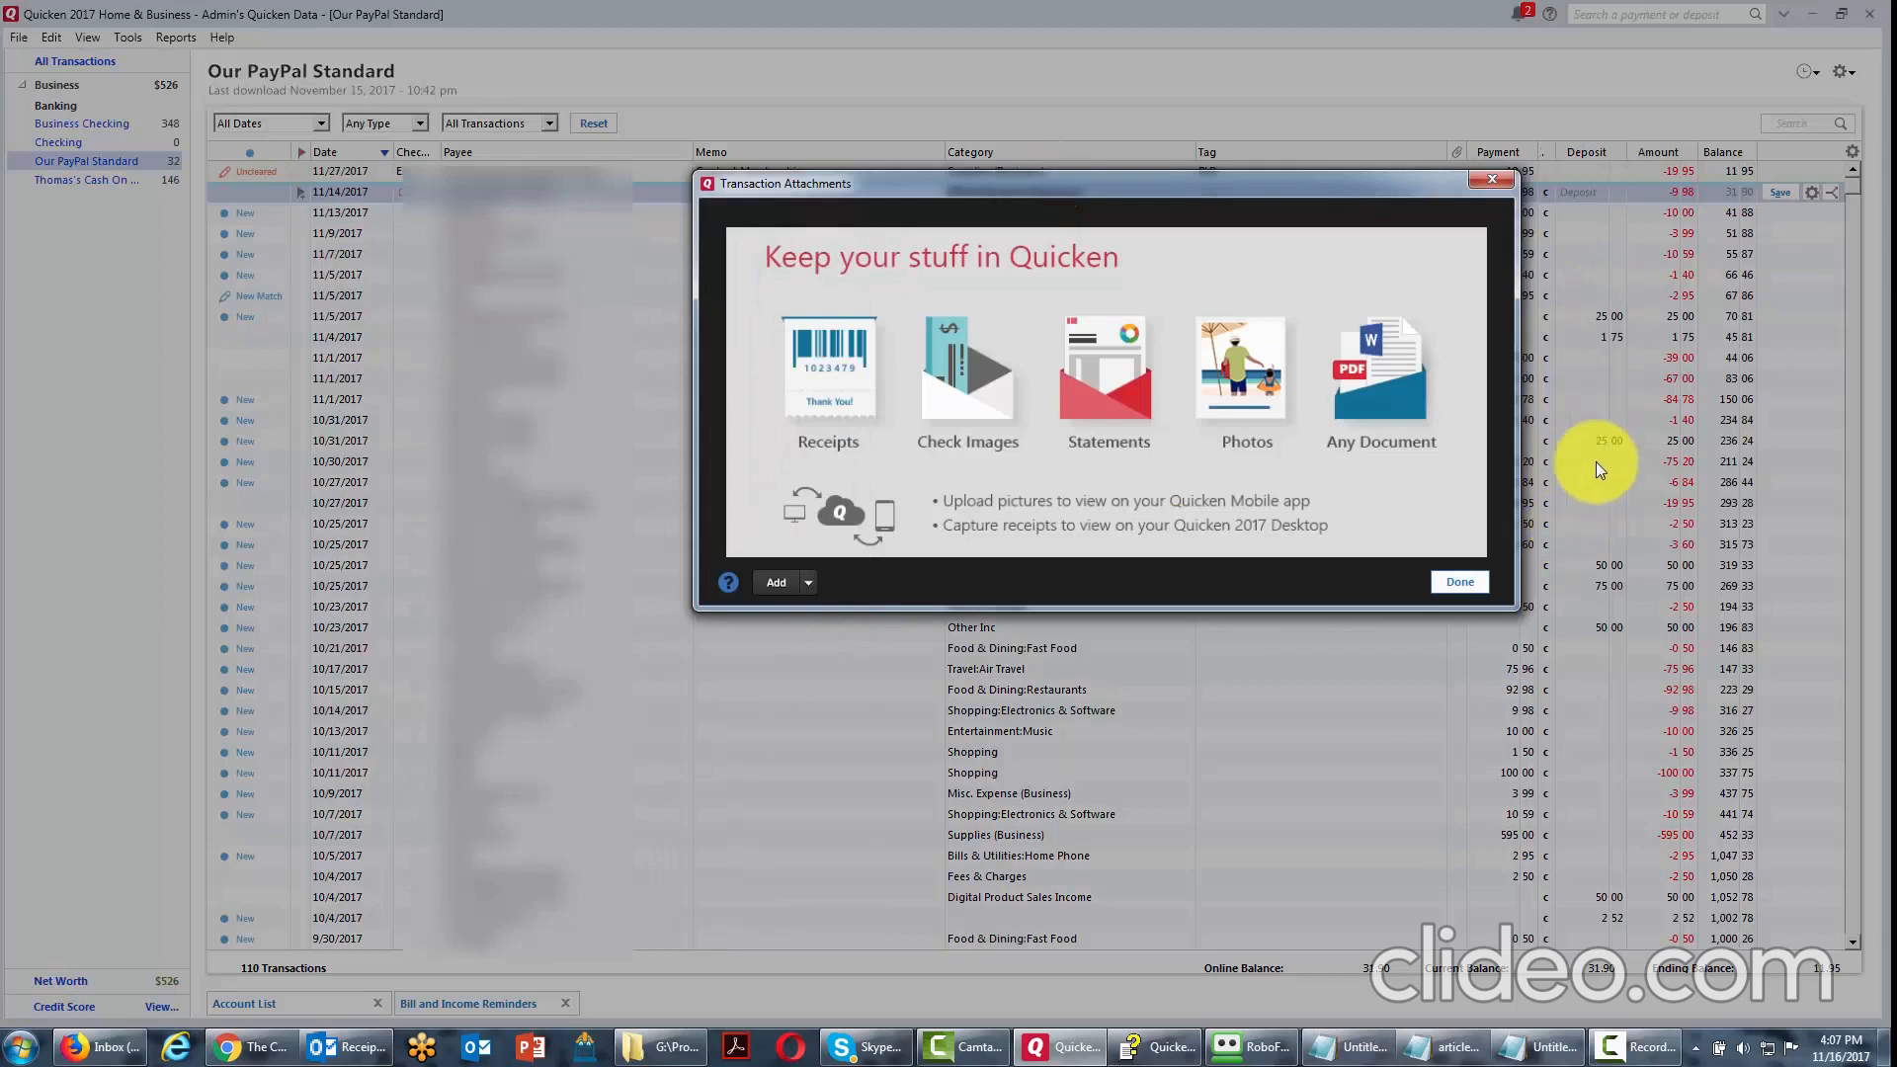
click(807, 584)
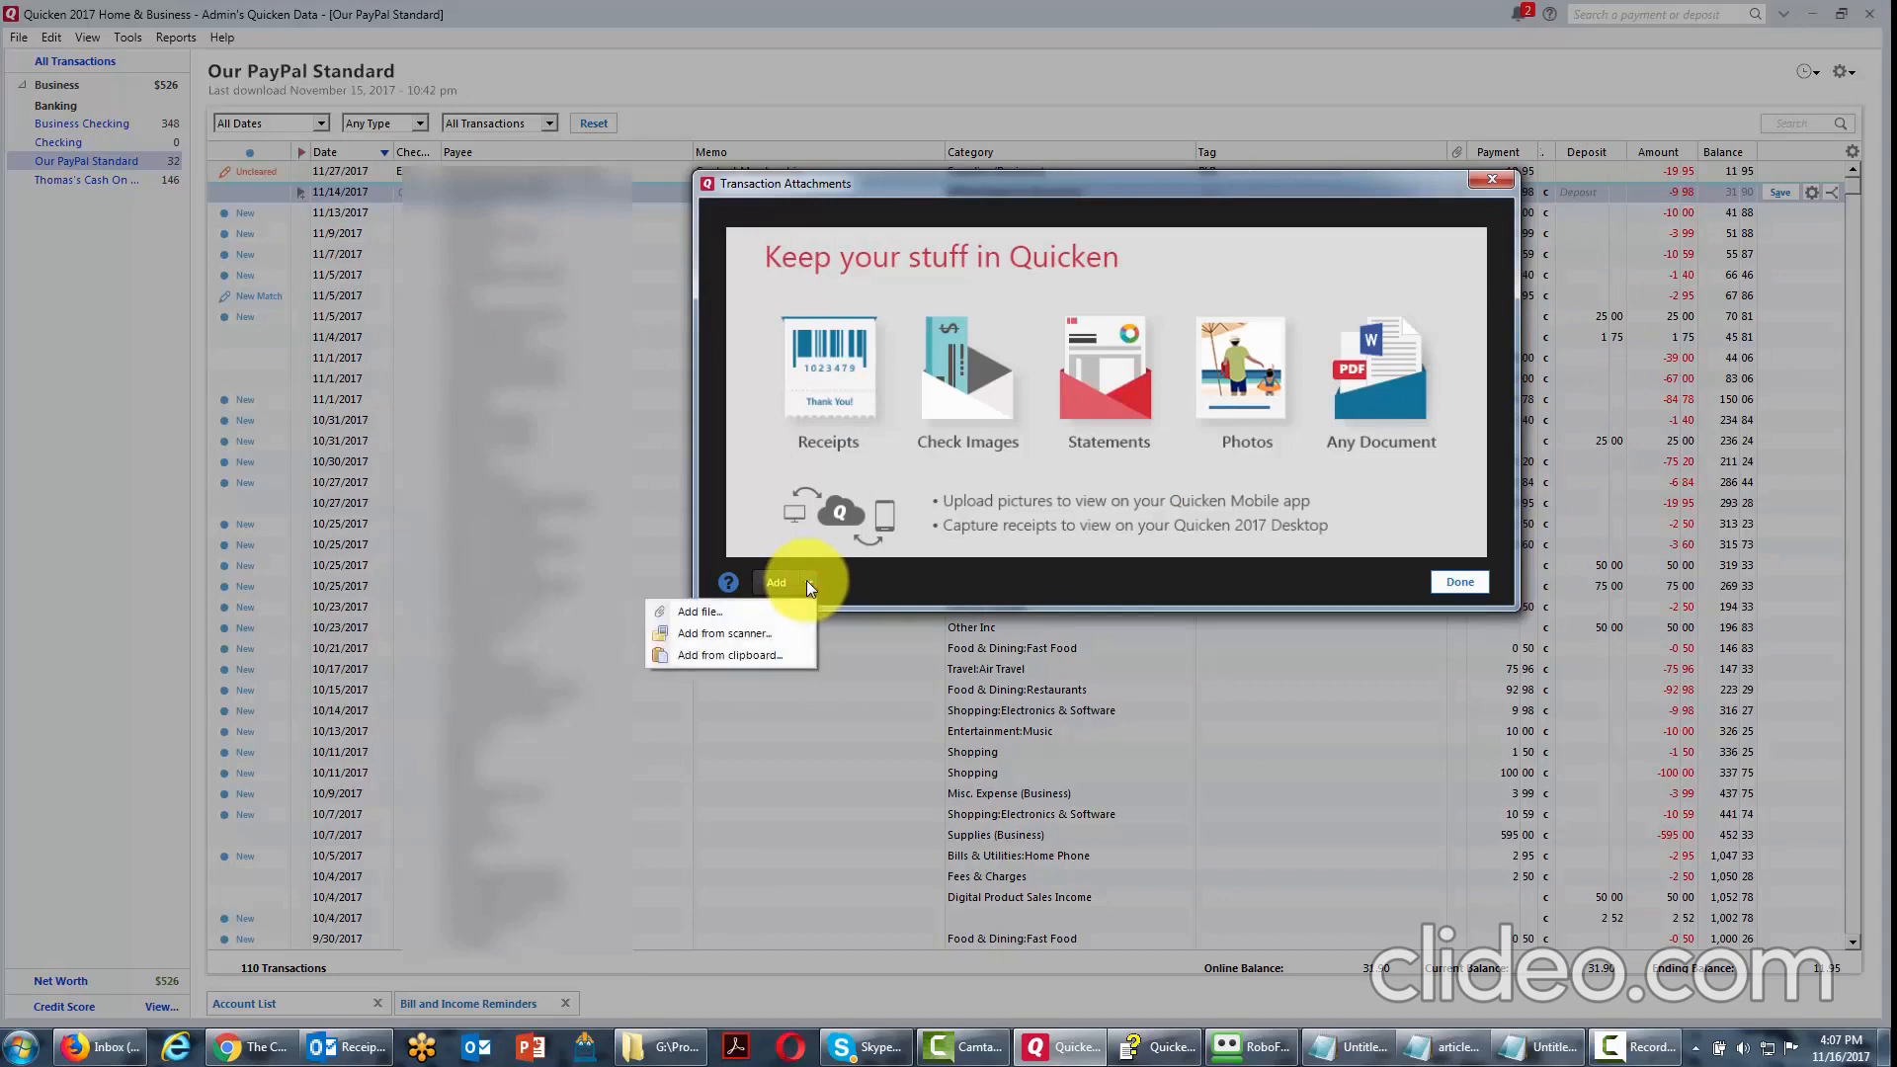
click(702, 609)
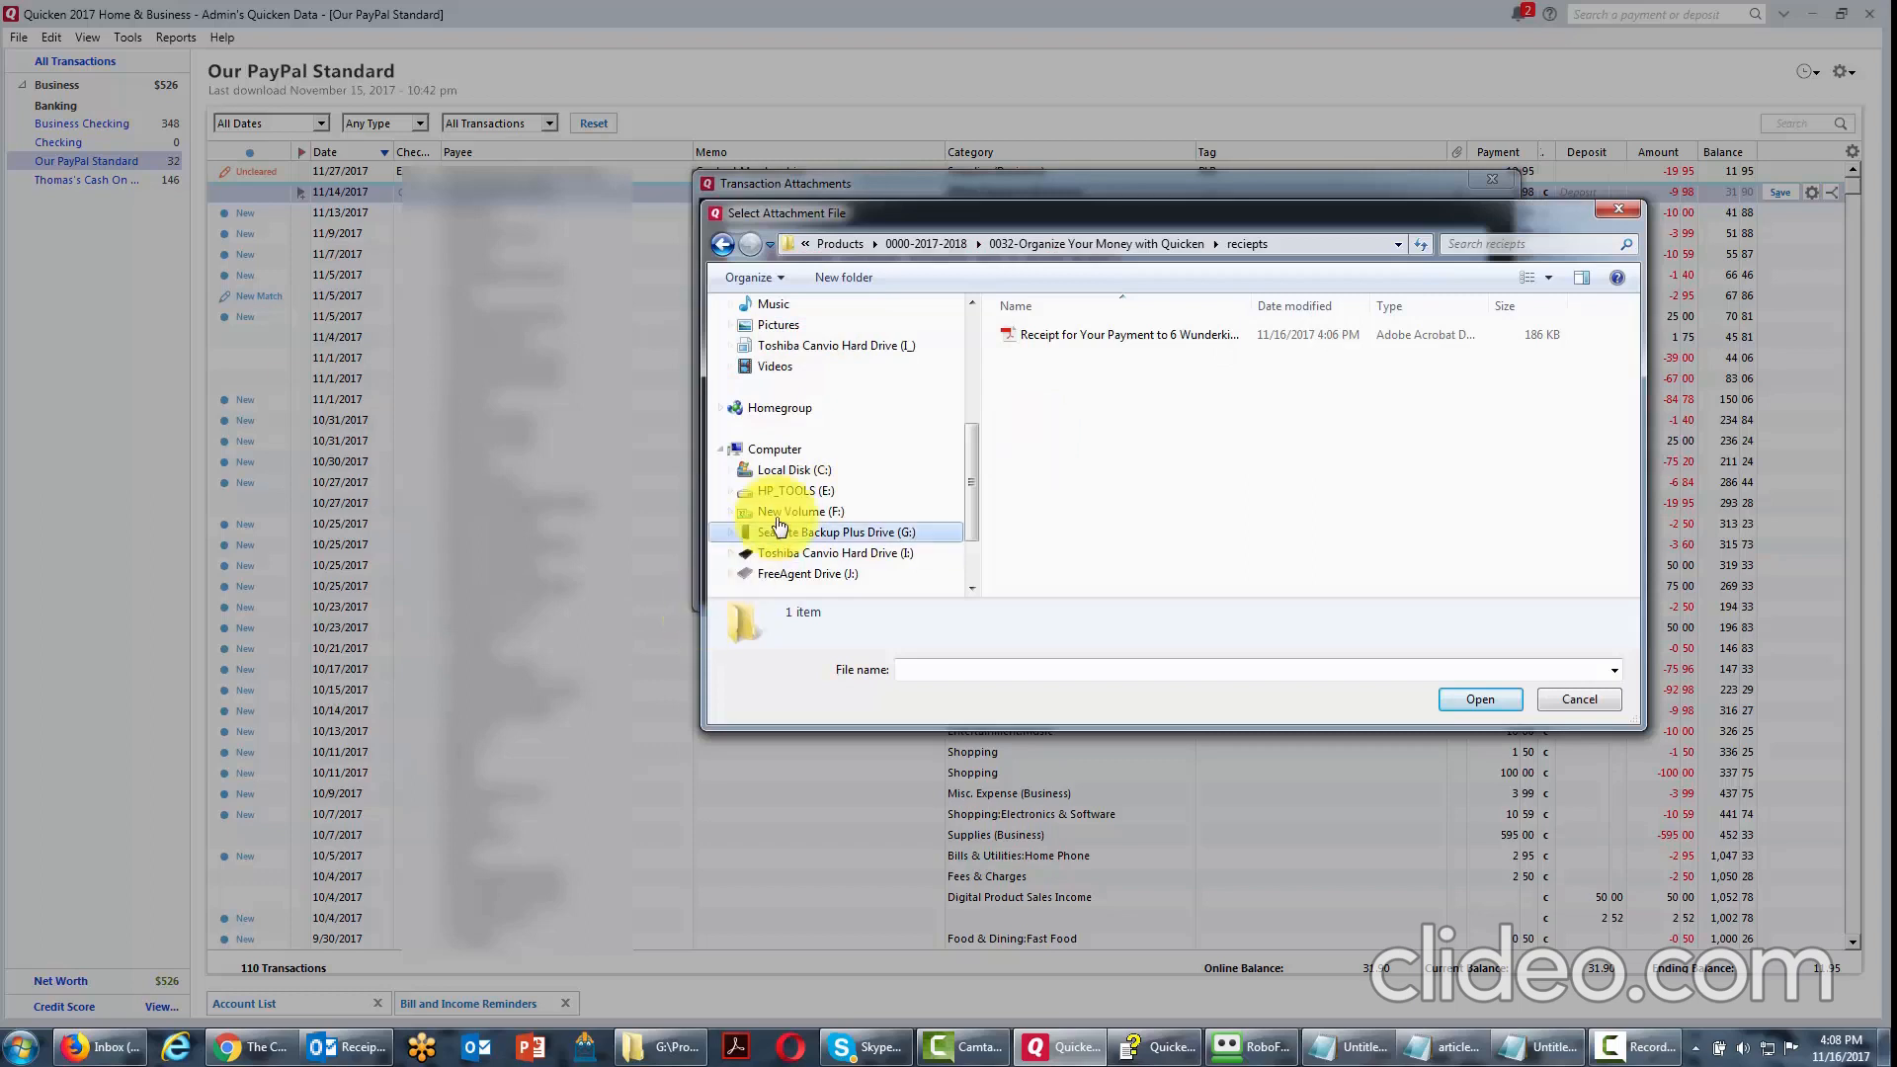
click(1128, 336)
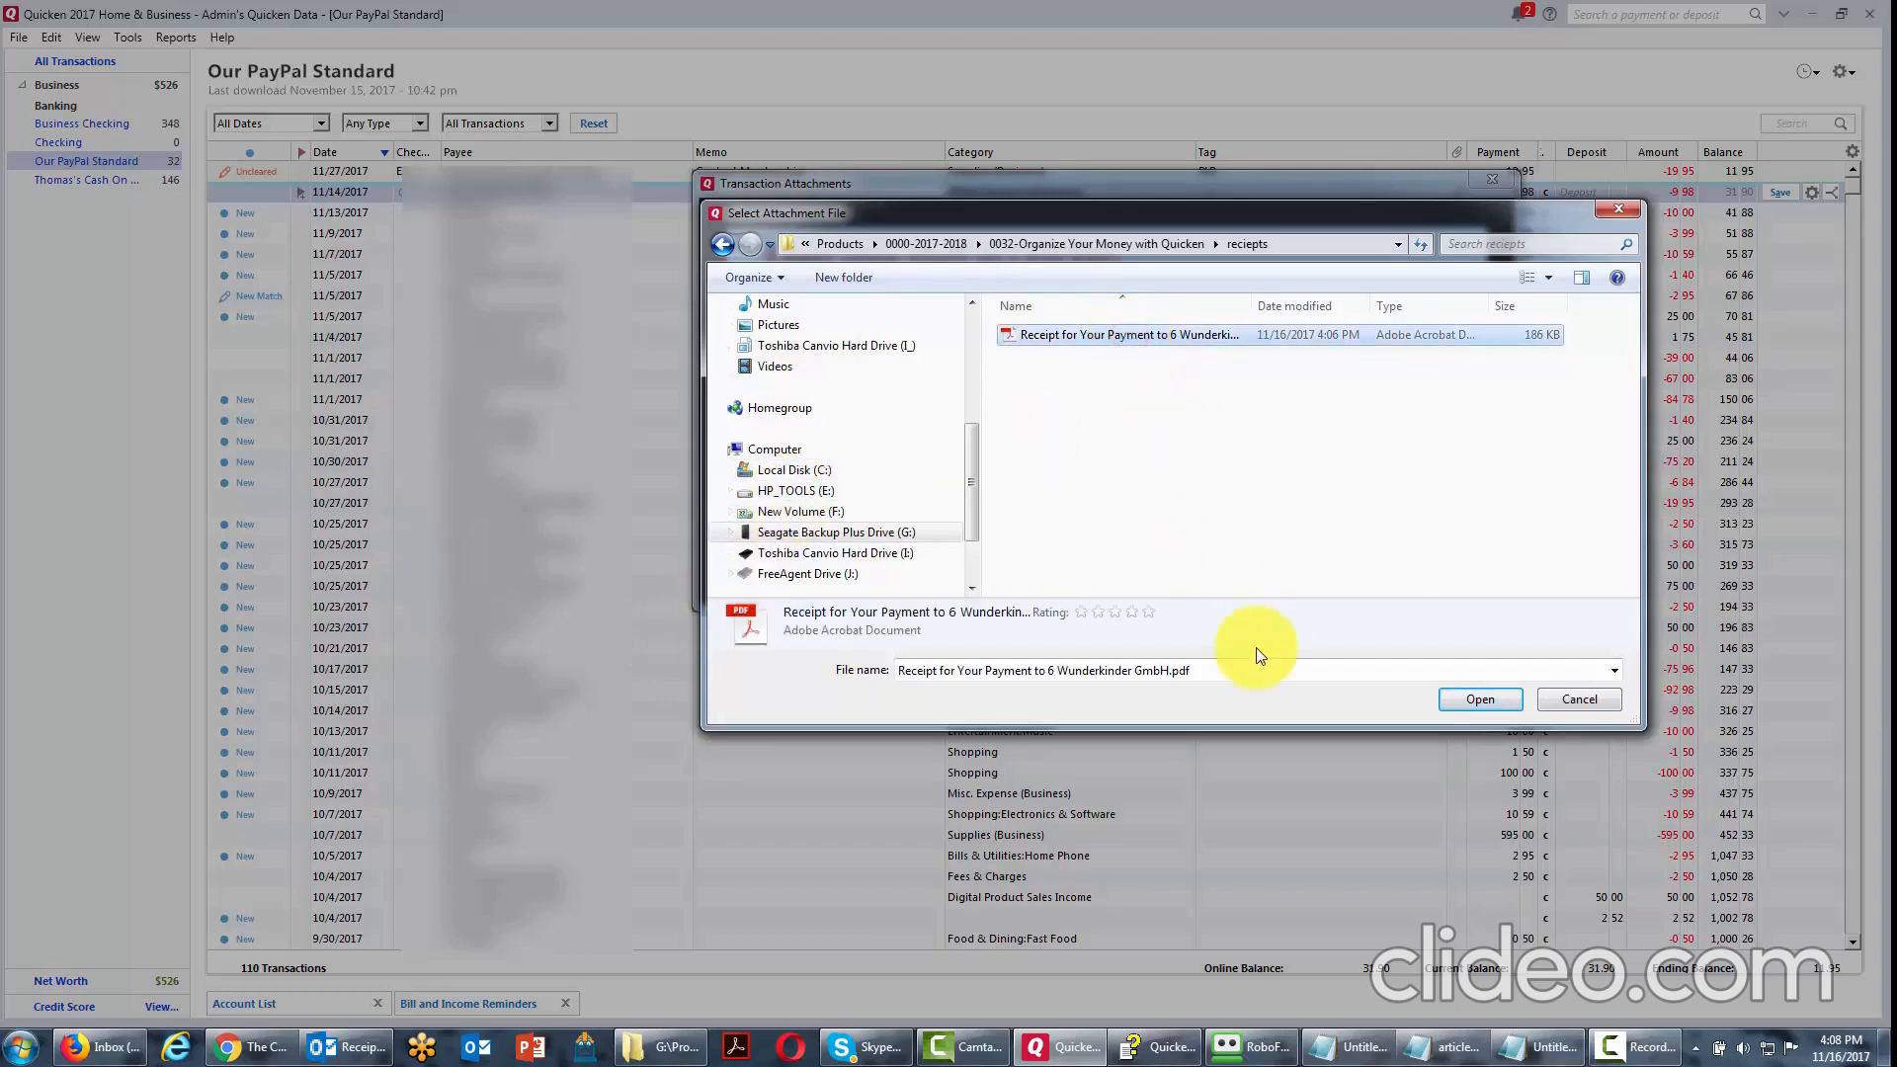
click(1455, 698)
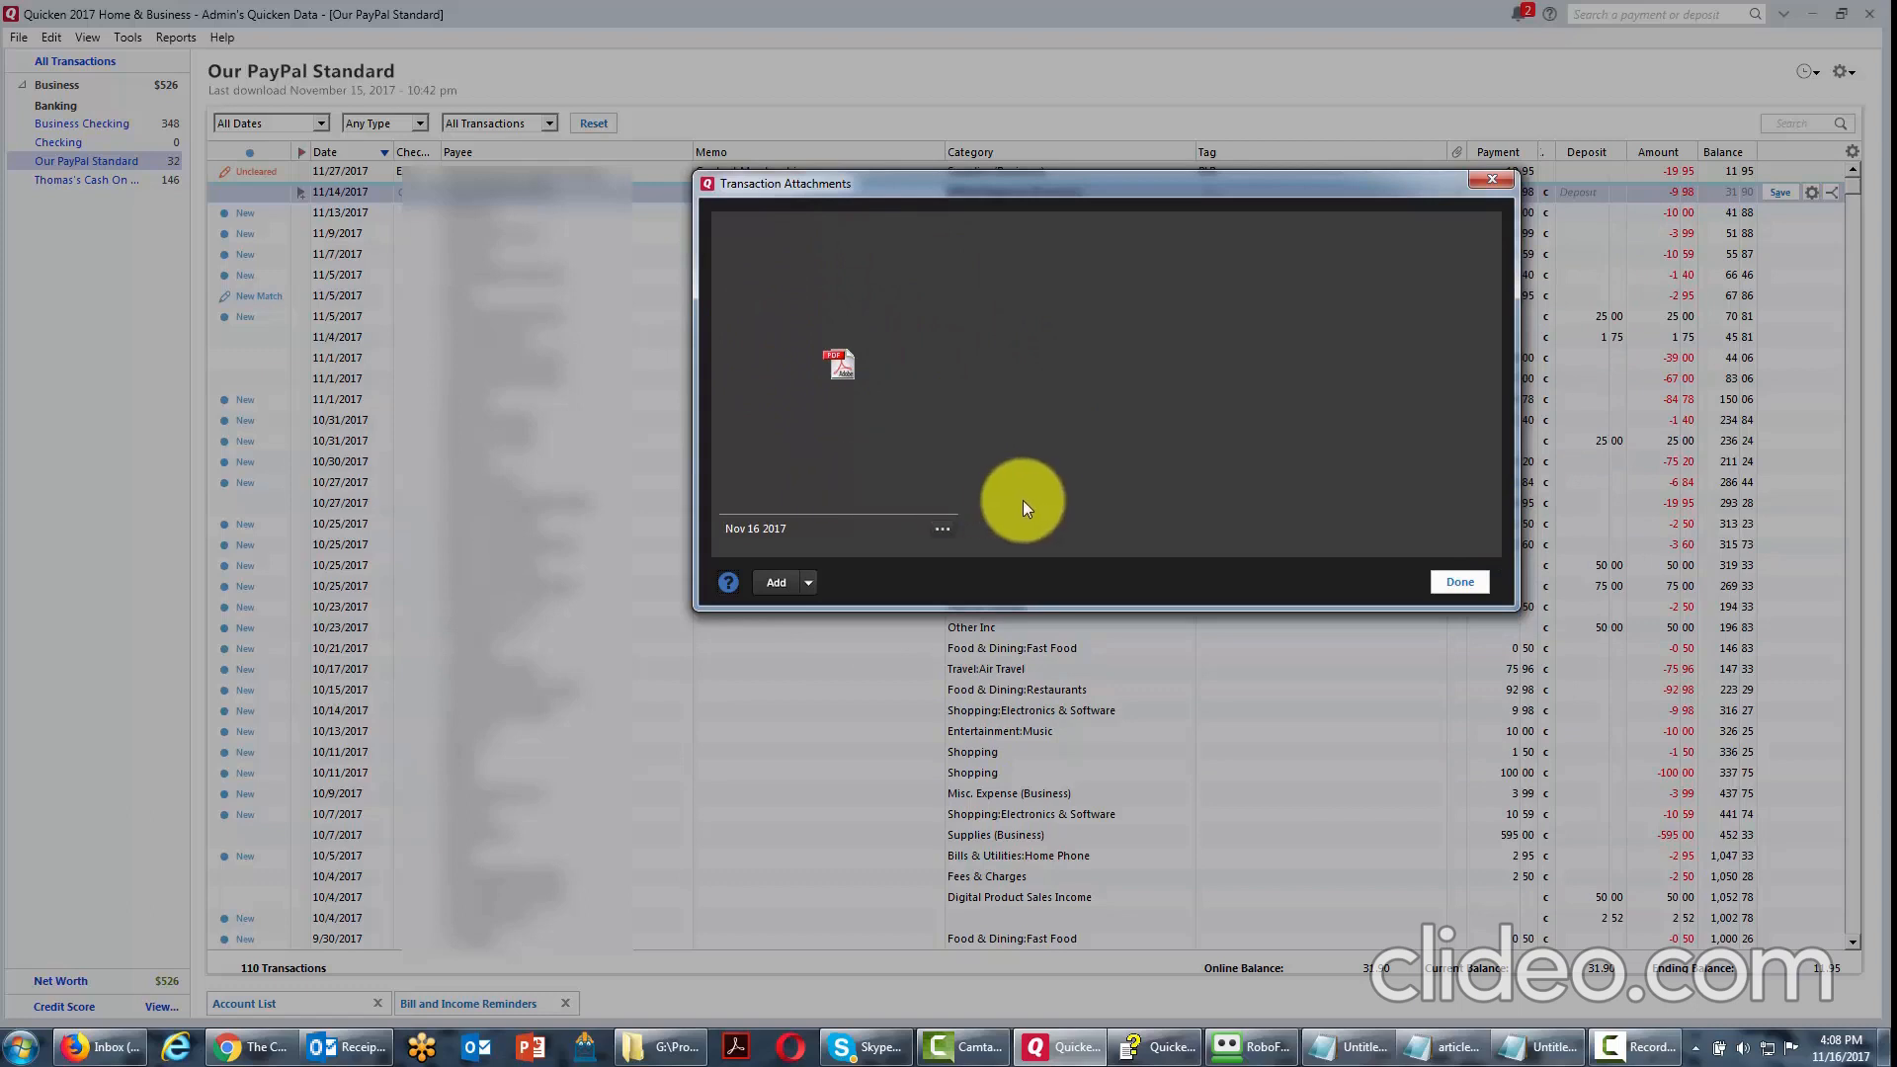
Try the export option of the attached receipt, close the attachments and save the Wunderkinder Gmbh transaction.
click(943, 528)
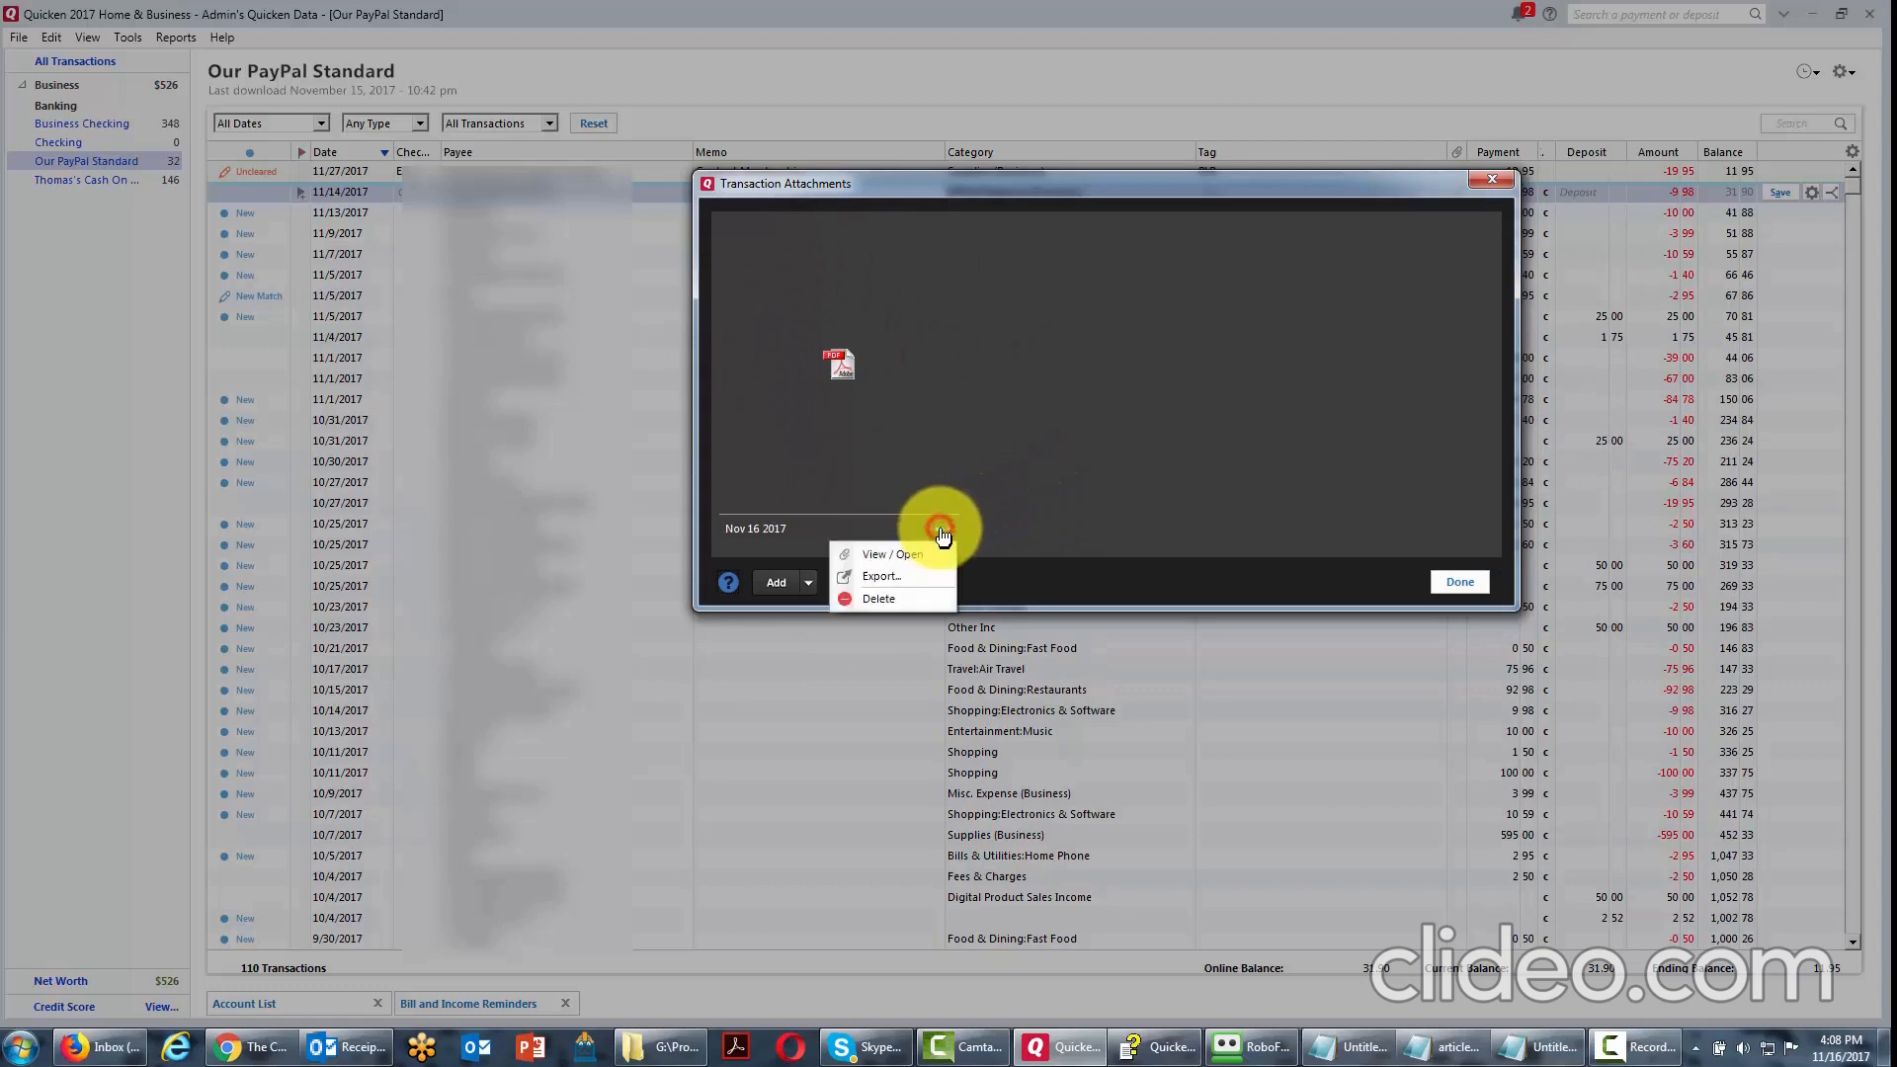
click(889, 576)
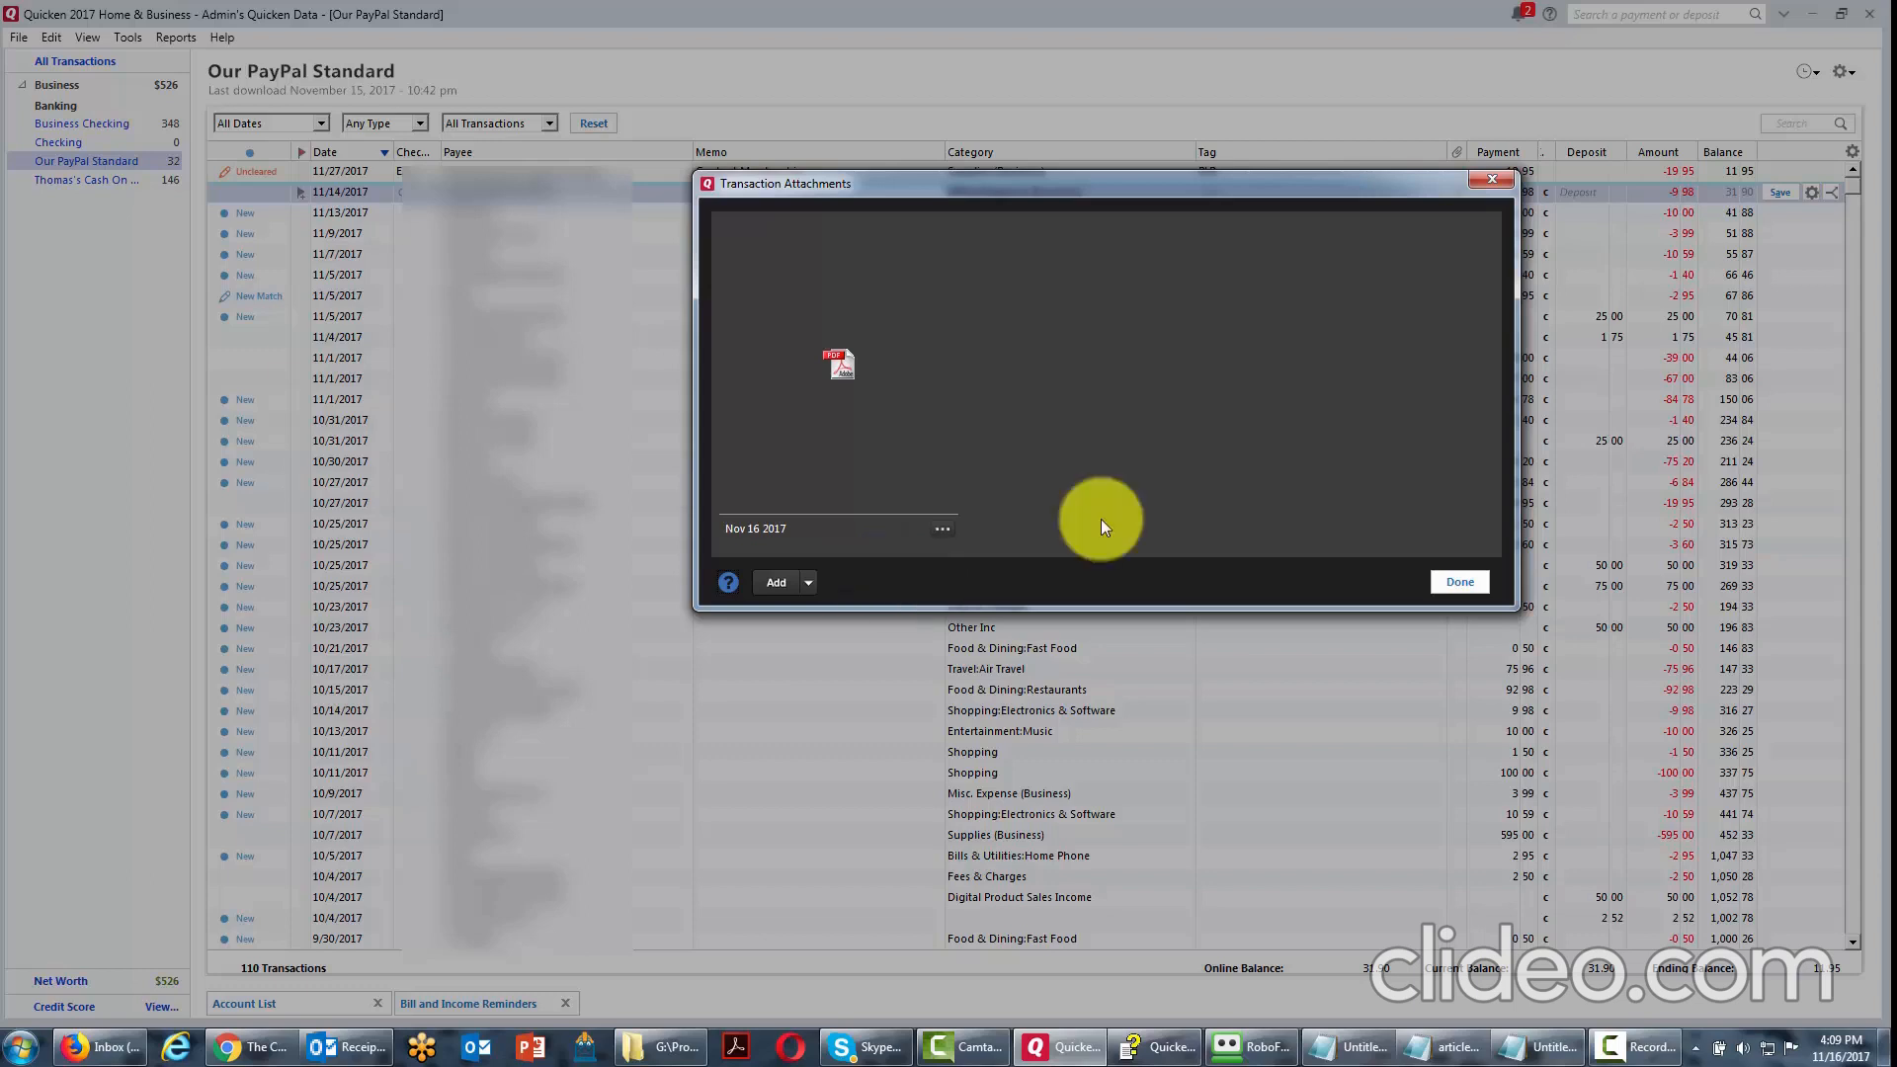
click(1458, 582)
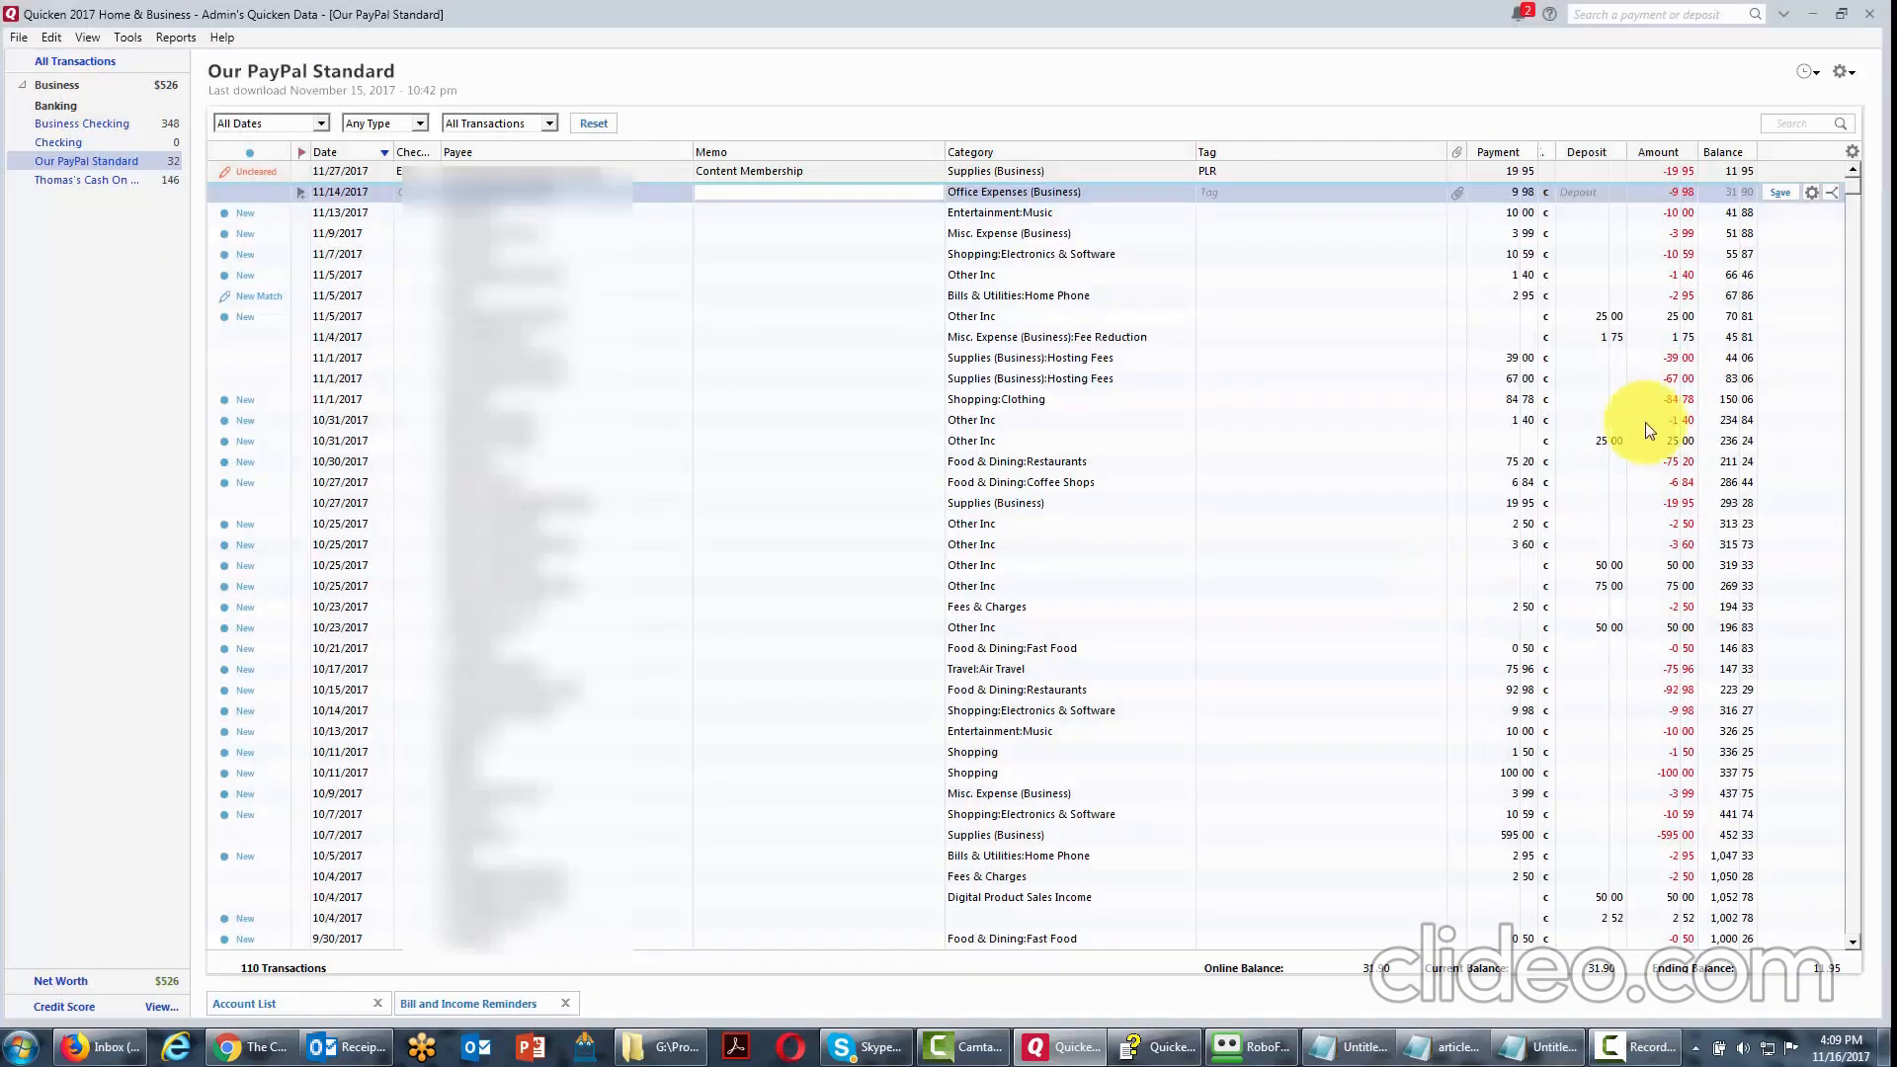
click(1778, 197)
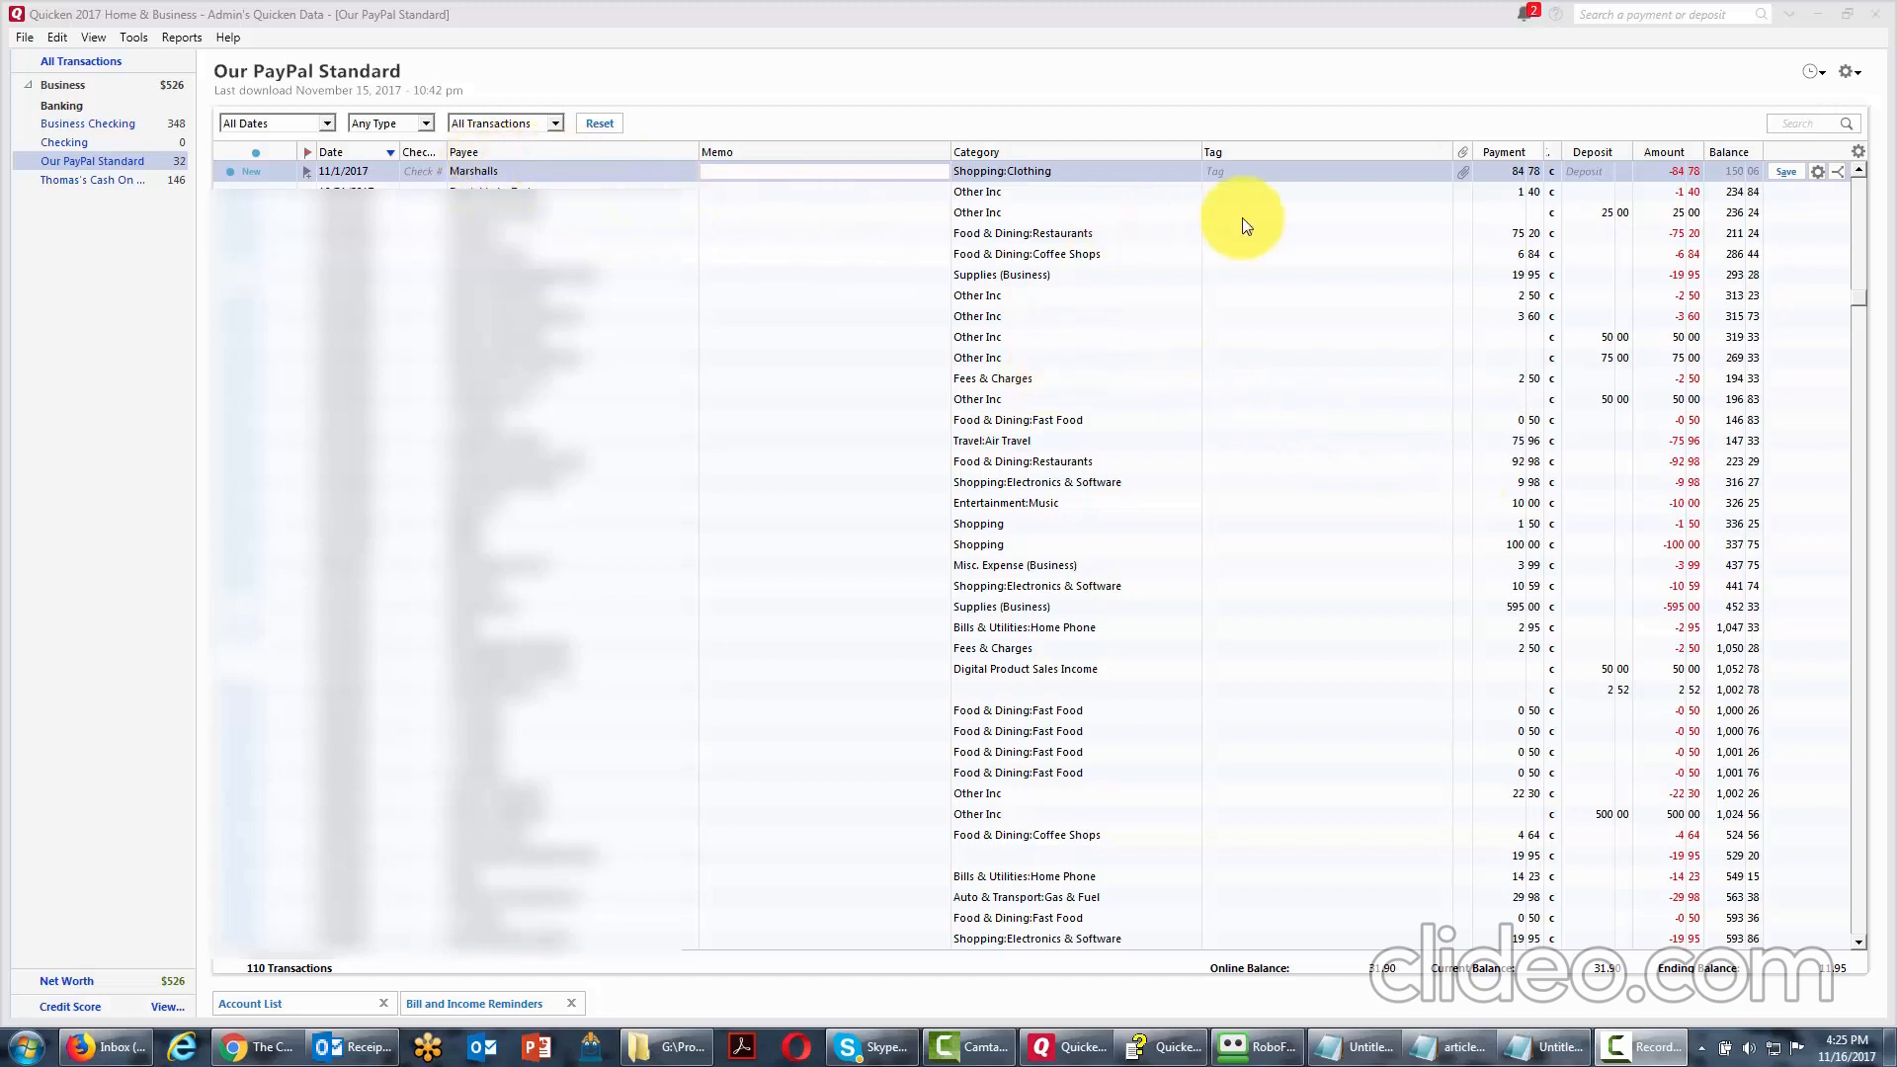
Split the 11/1/2017 Marshalls payment into Shopping:Clothing 42.39, Misc. Expense (Business) 21.19 and Office Expenses (Business) 21.20.
click(1817, 173)
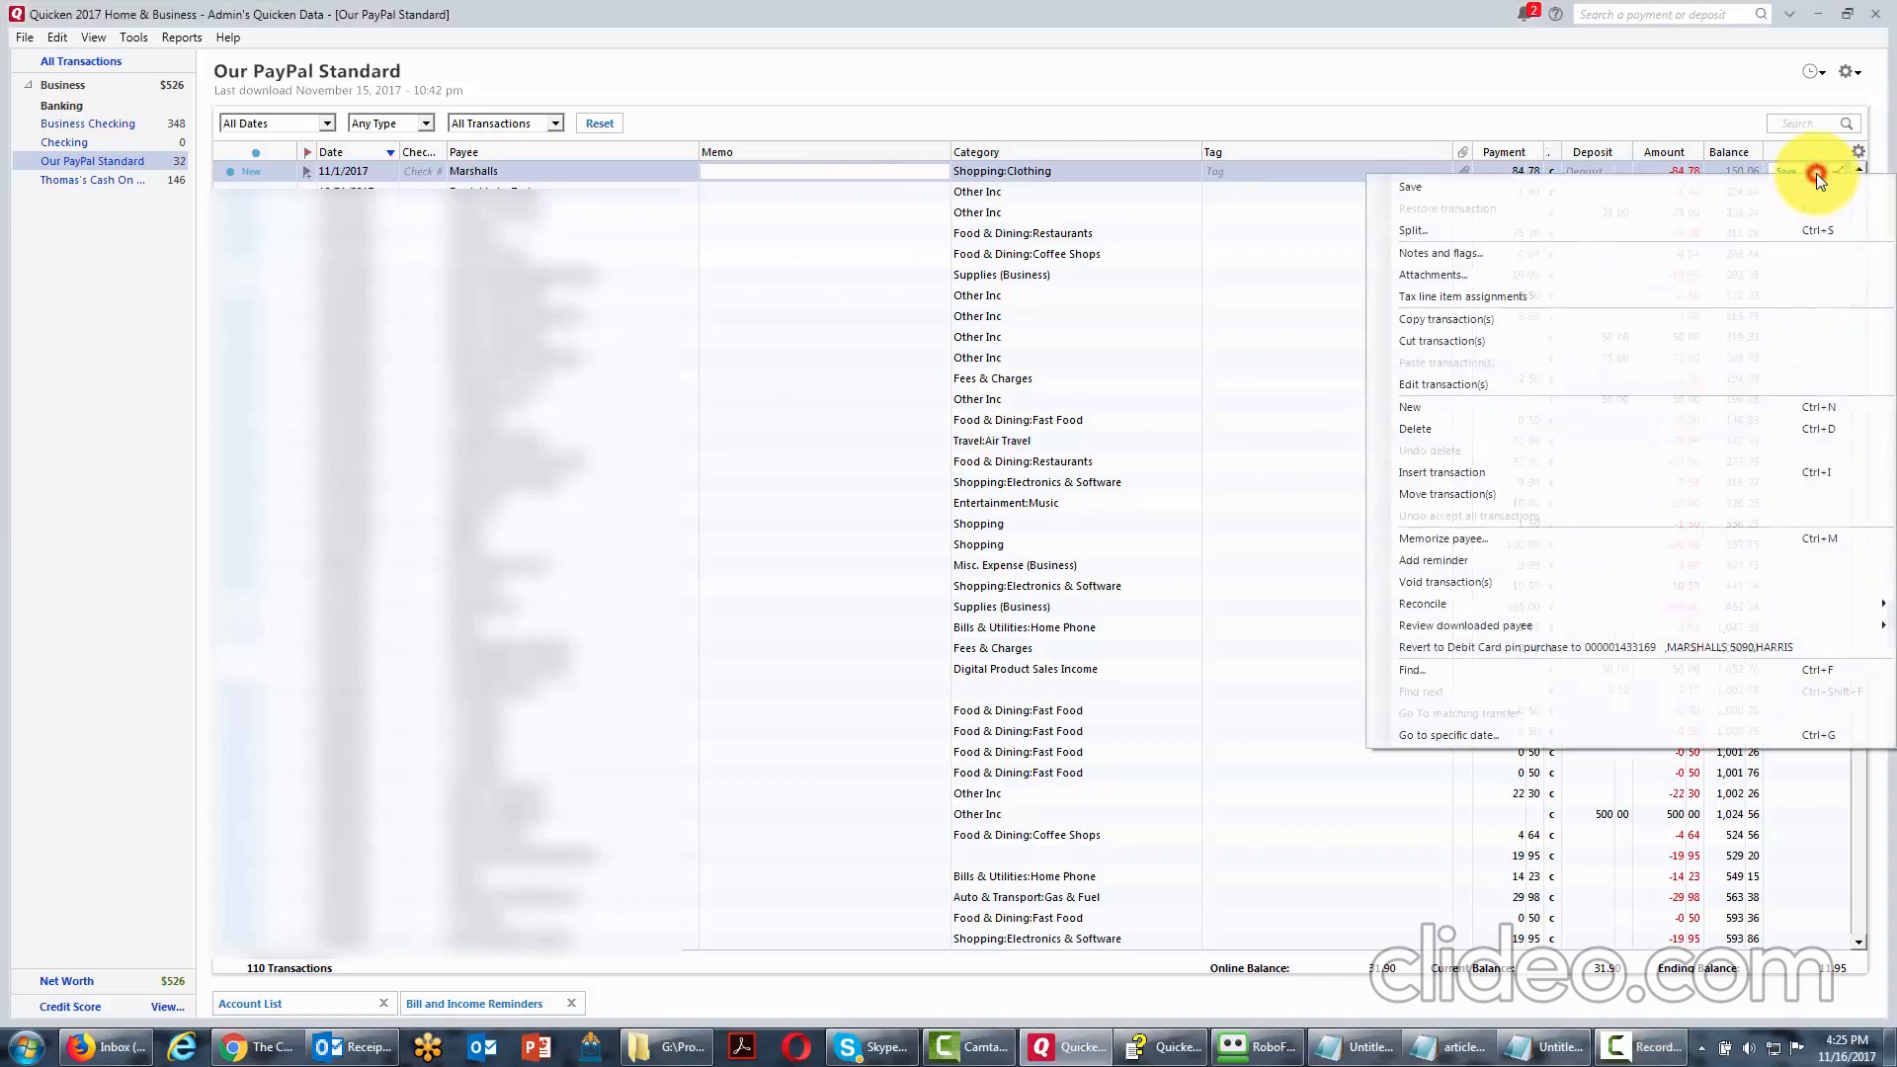
click(1412, 231)
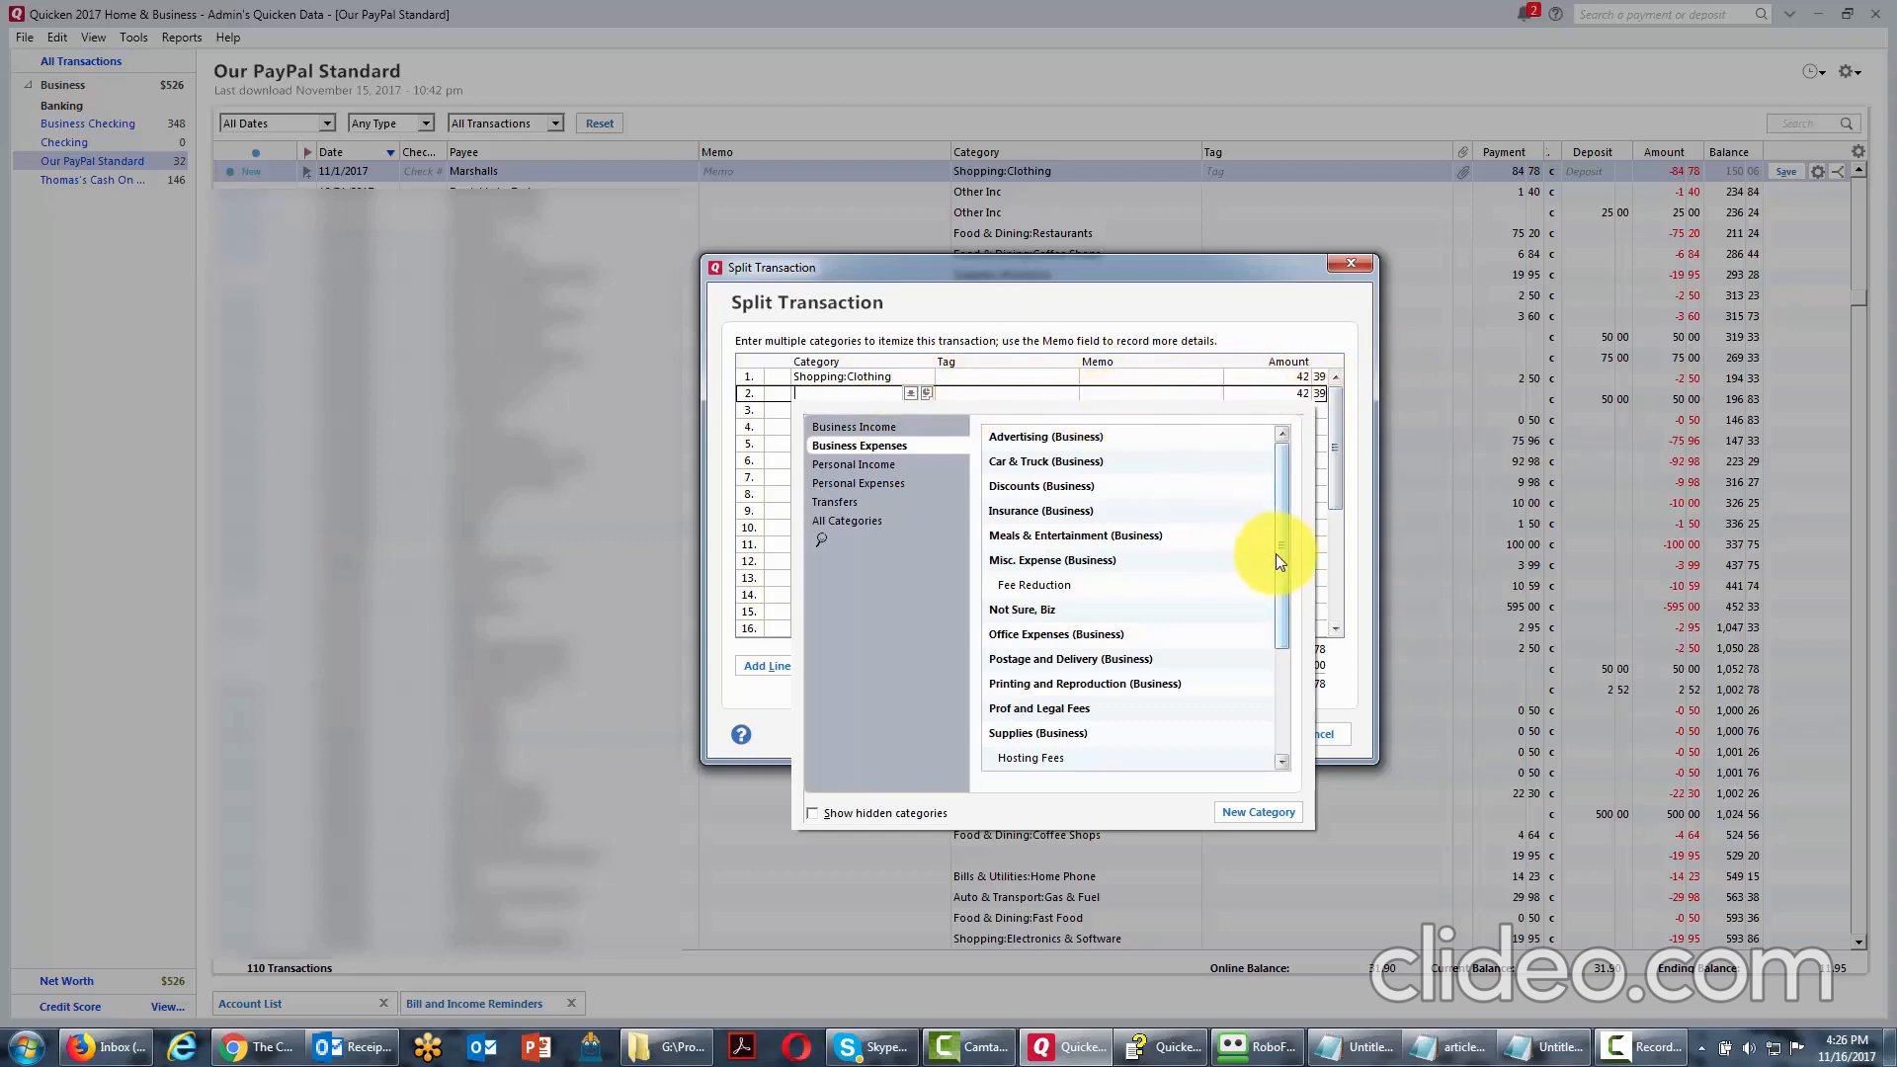
click(1016, 560)
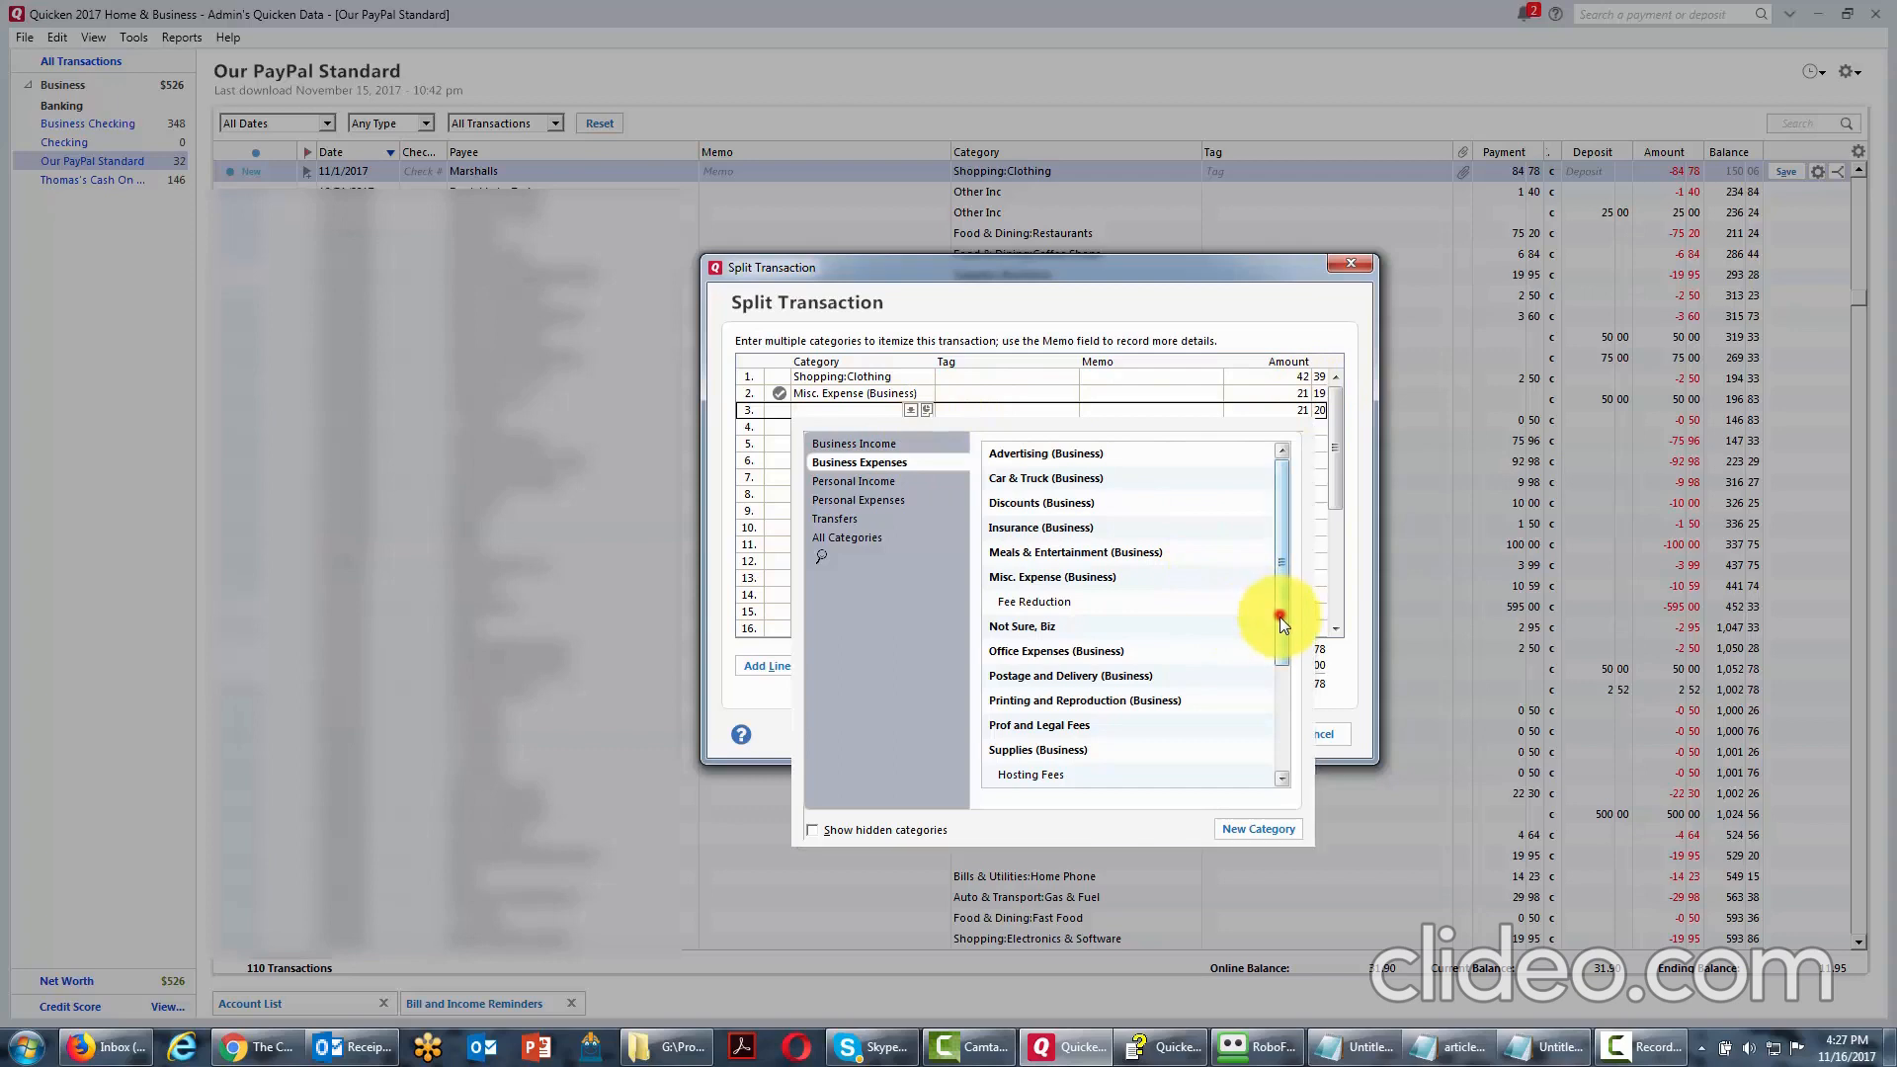
click(1055, 658)
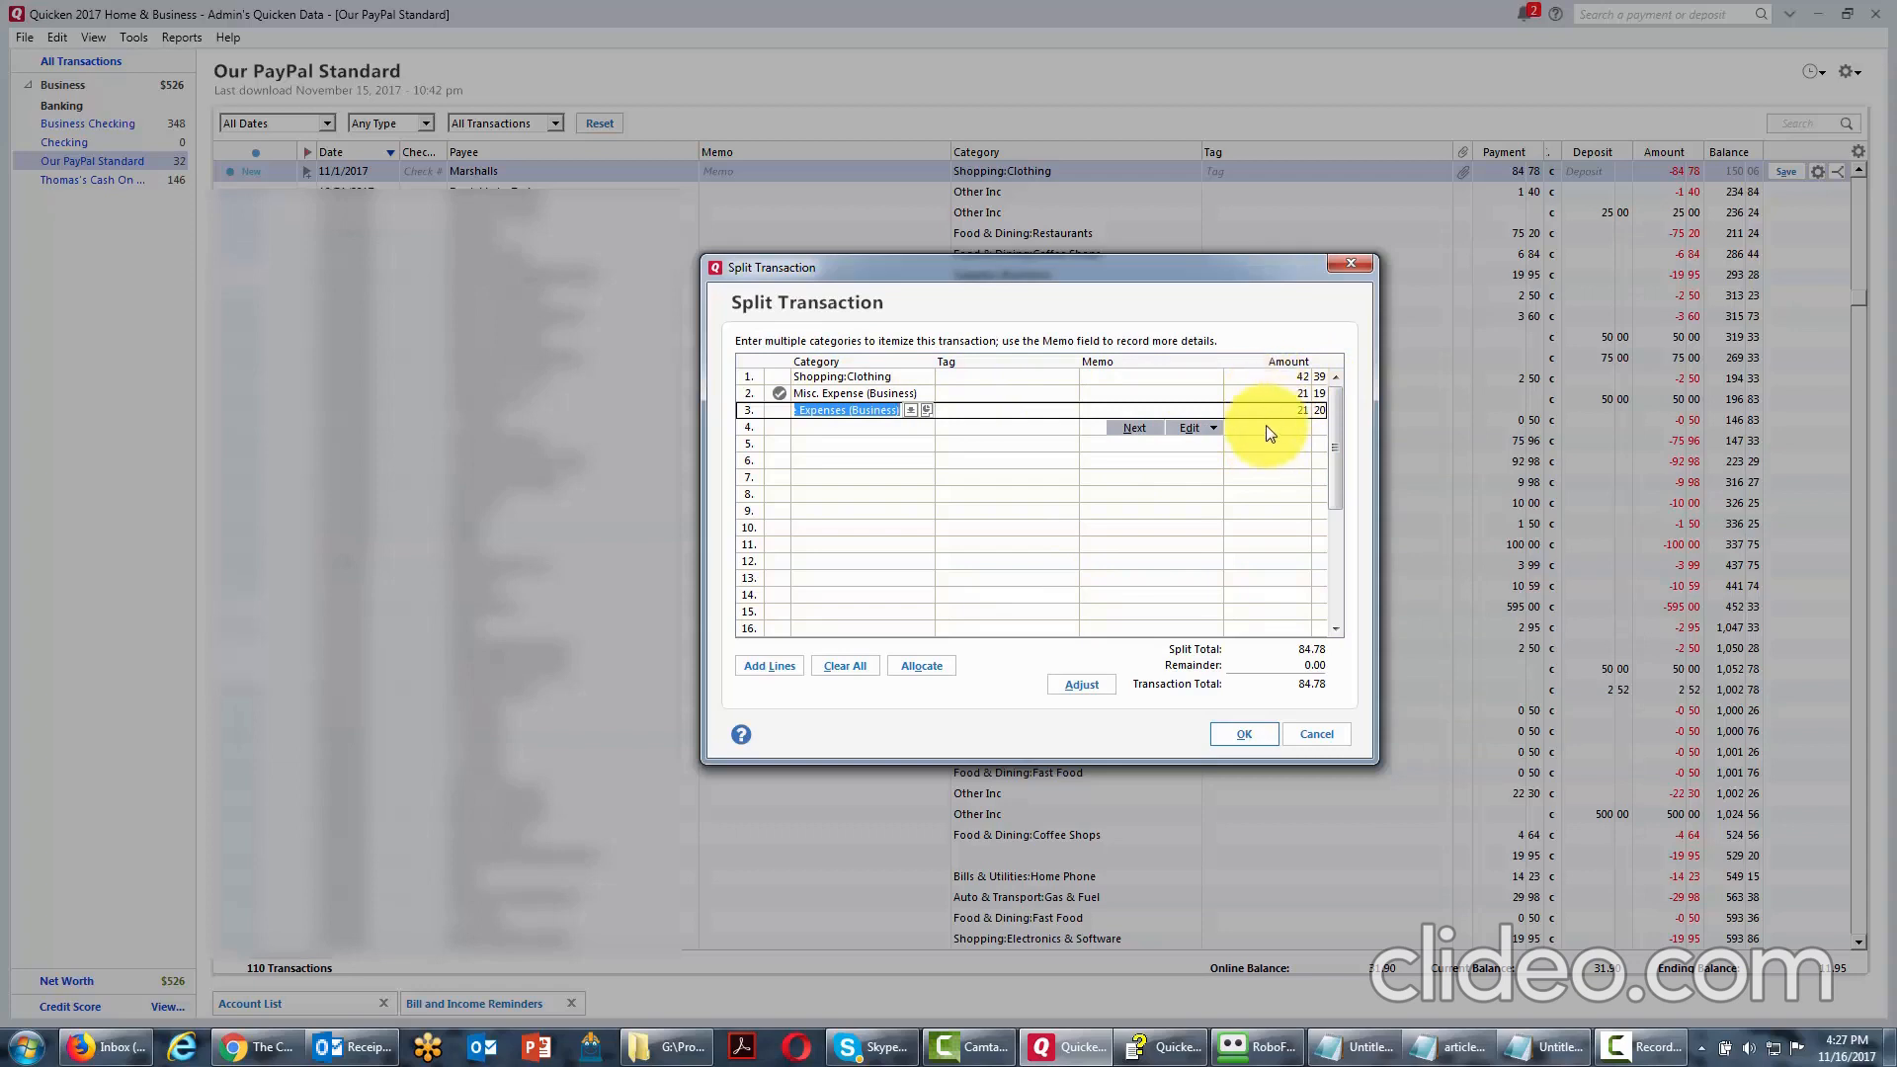
click(1239, 735)
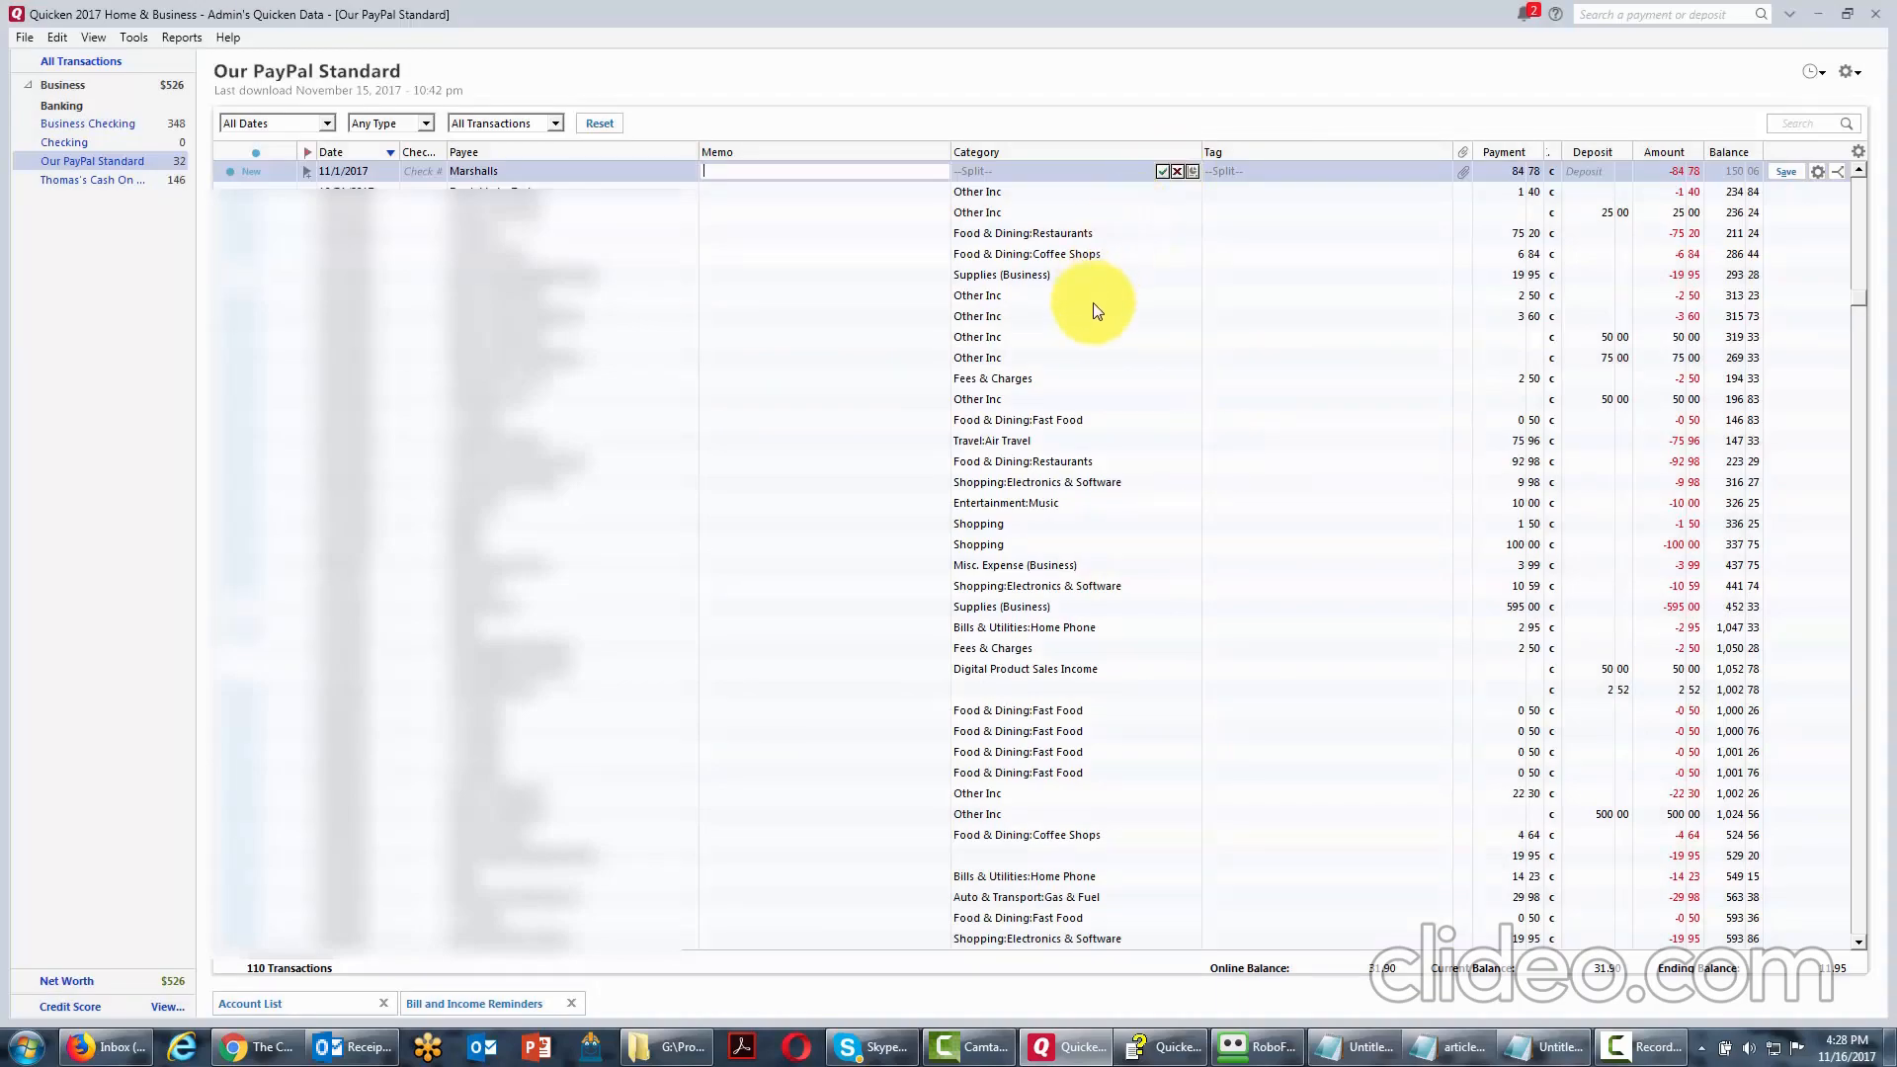
Save the split Marshalls transaction and authorize the change with the transaction password.
click(1786, 173)
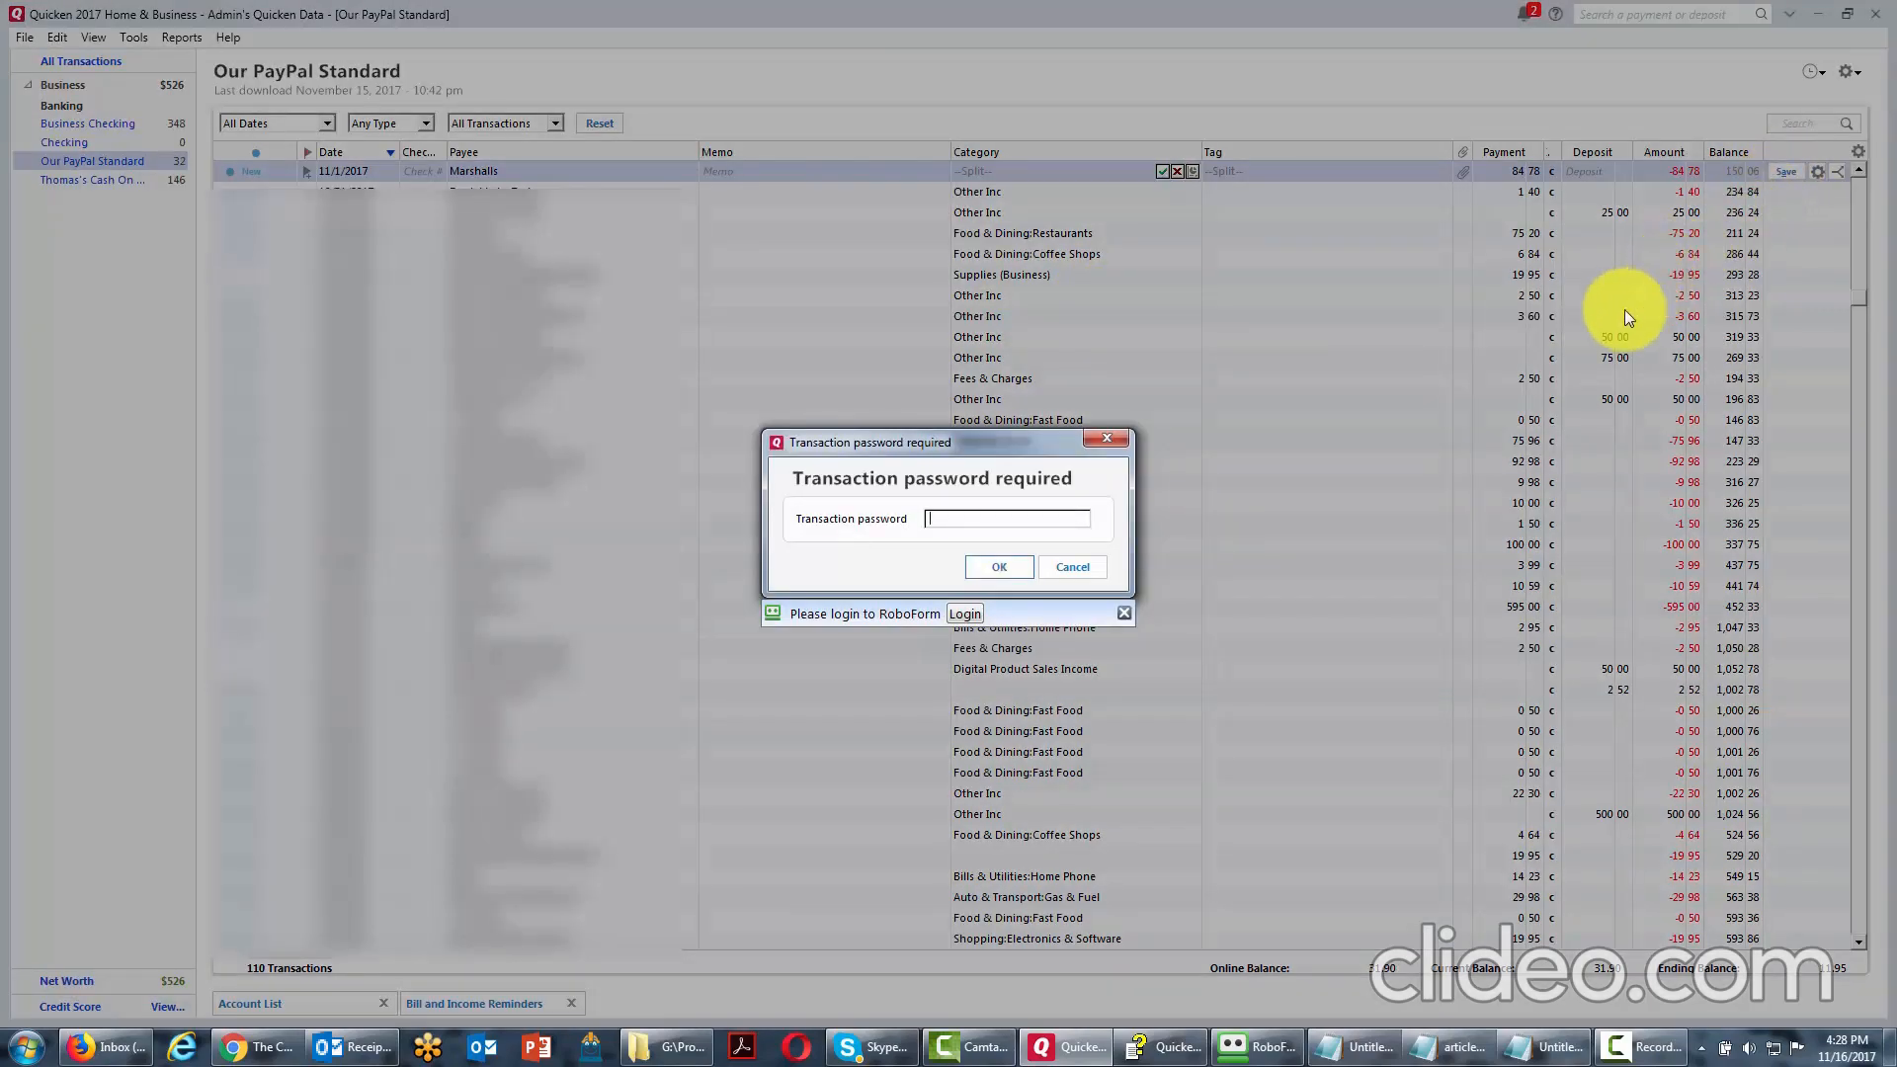
click(982, 566)
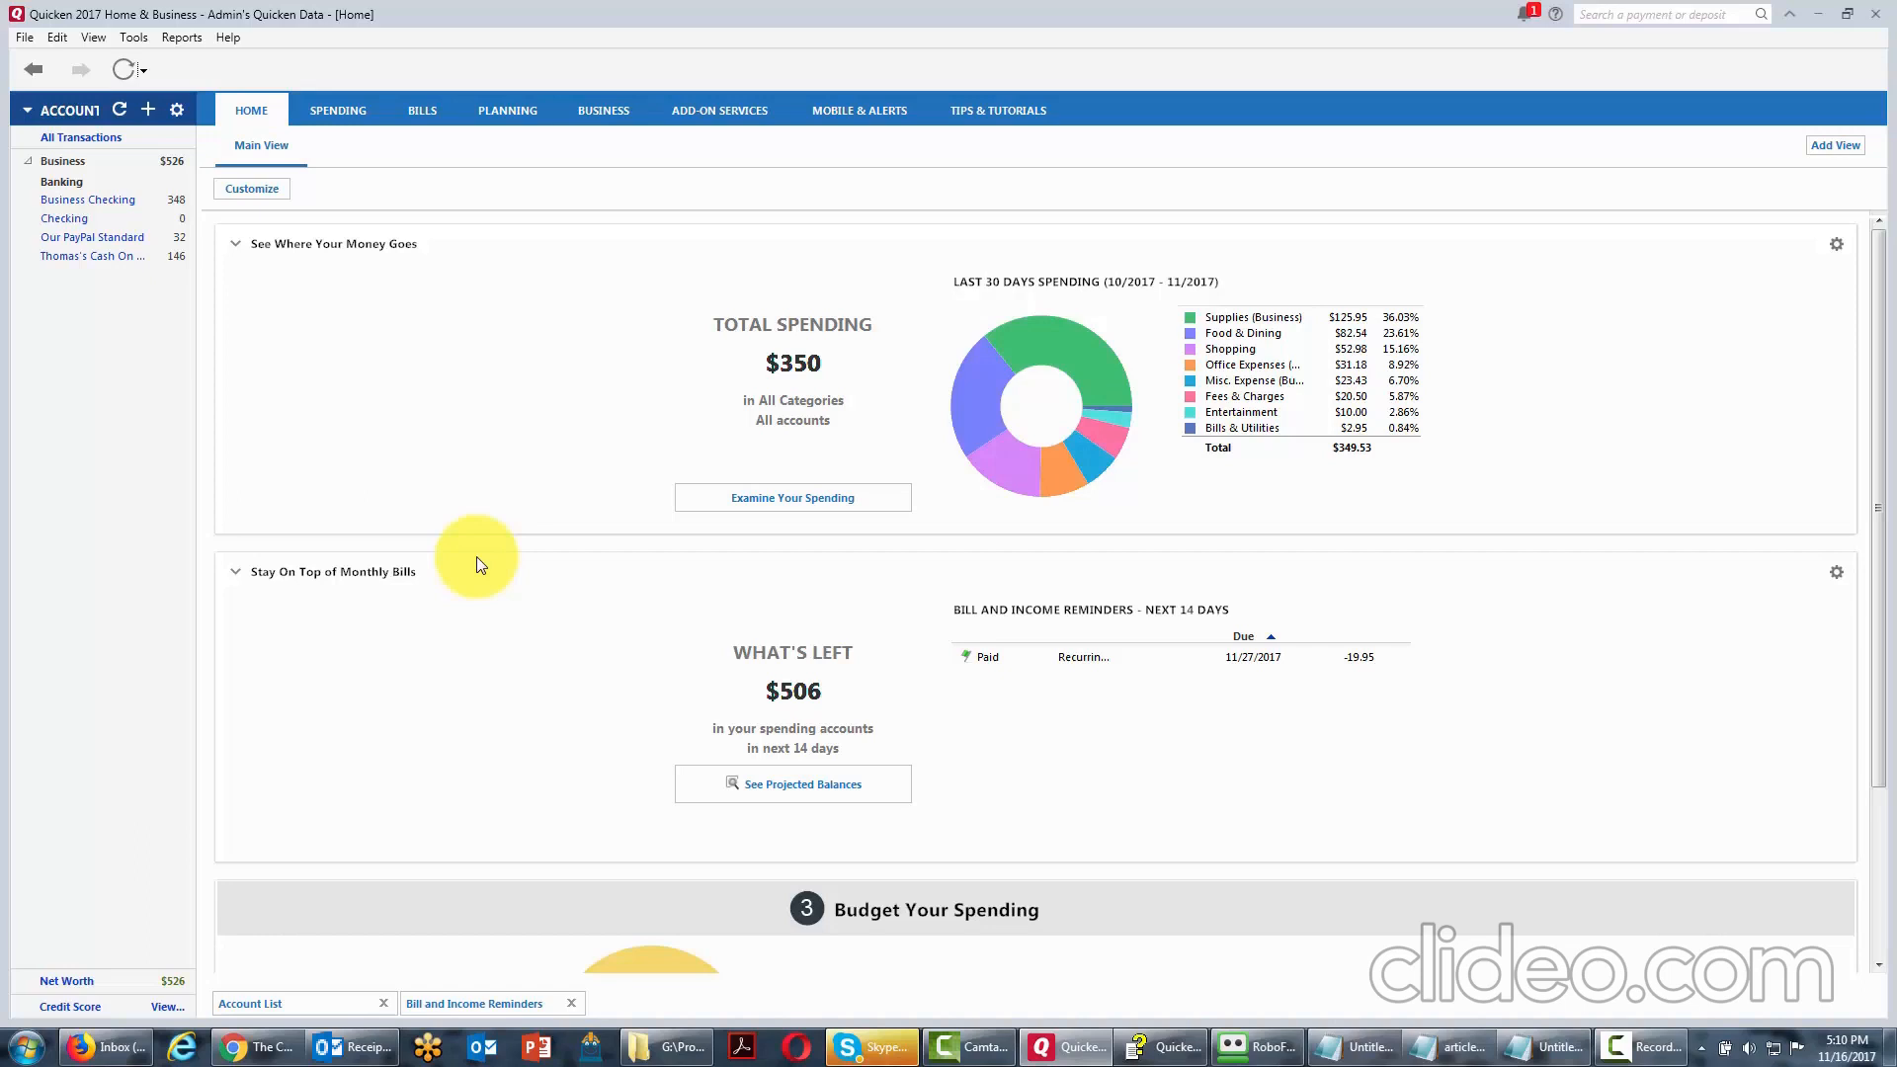
In the cash on hand register, enter payee Barnes & Noble with memo "Manuals to Read for Product" and category Supplies (Business).
click(88, 259)
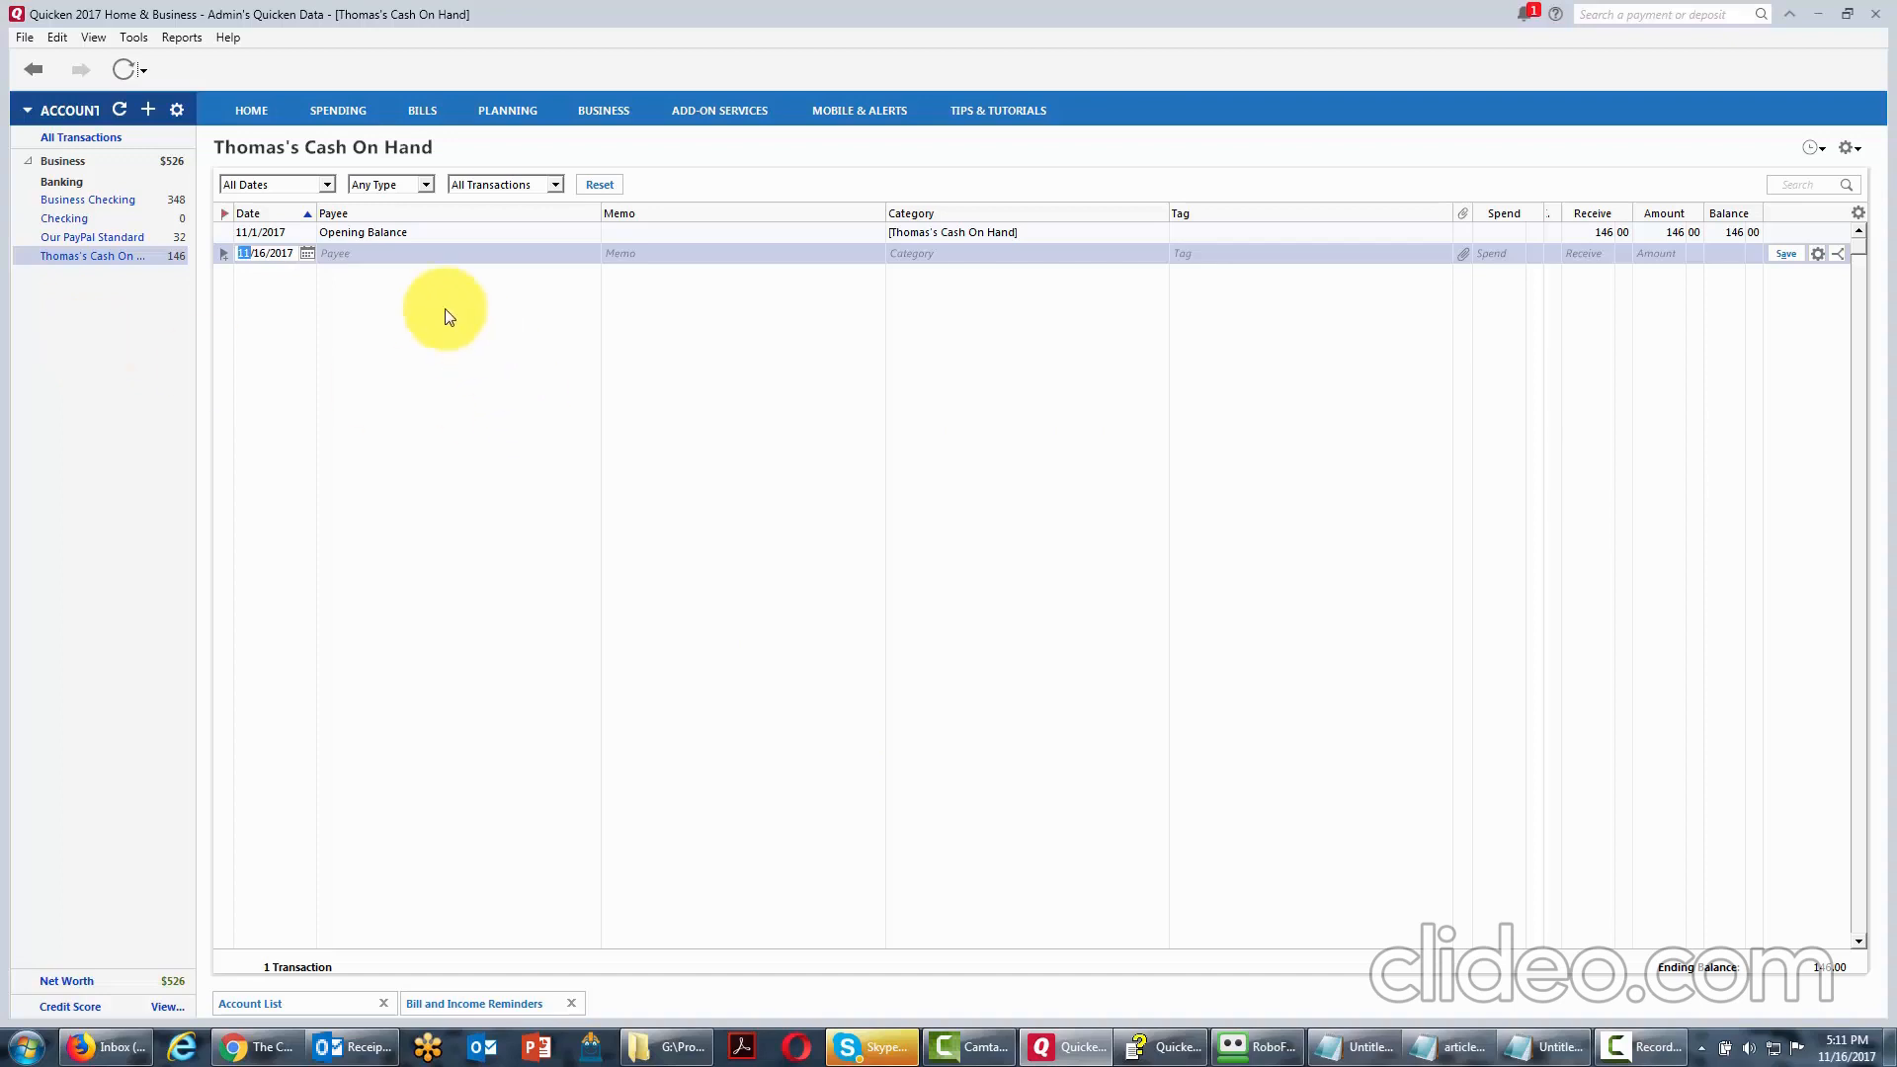
click(365, 253)
text(Barnes & Noble)
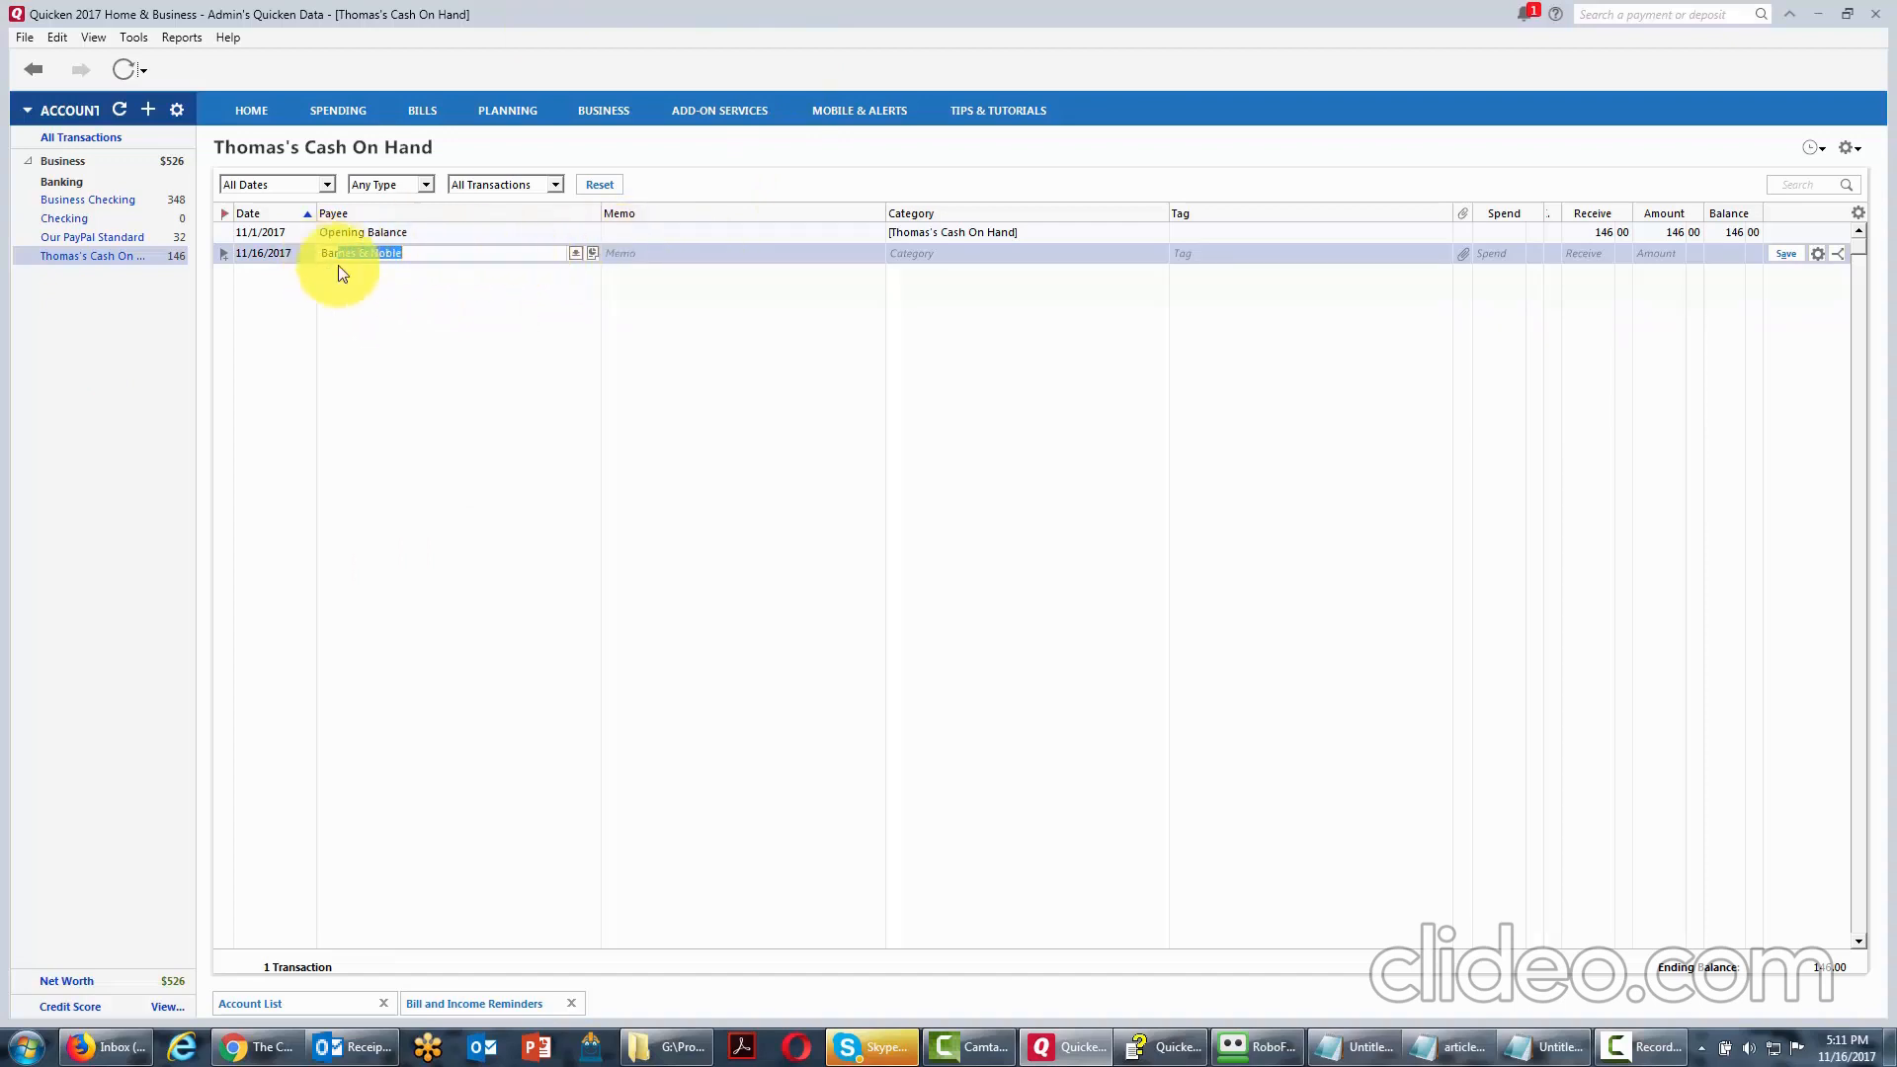
click(640, 255)
text(Manuals to Read for Product)
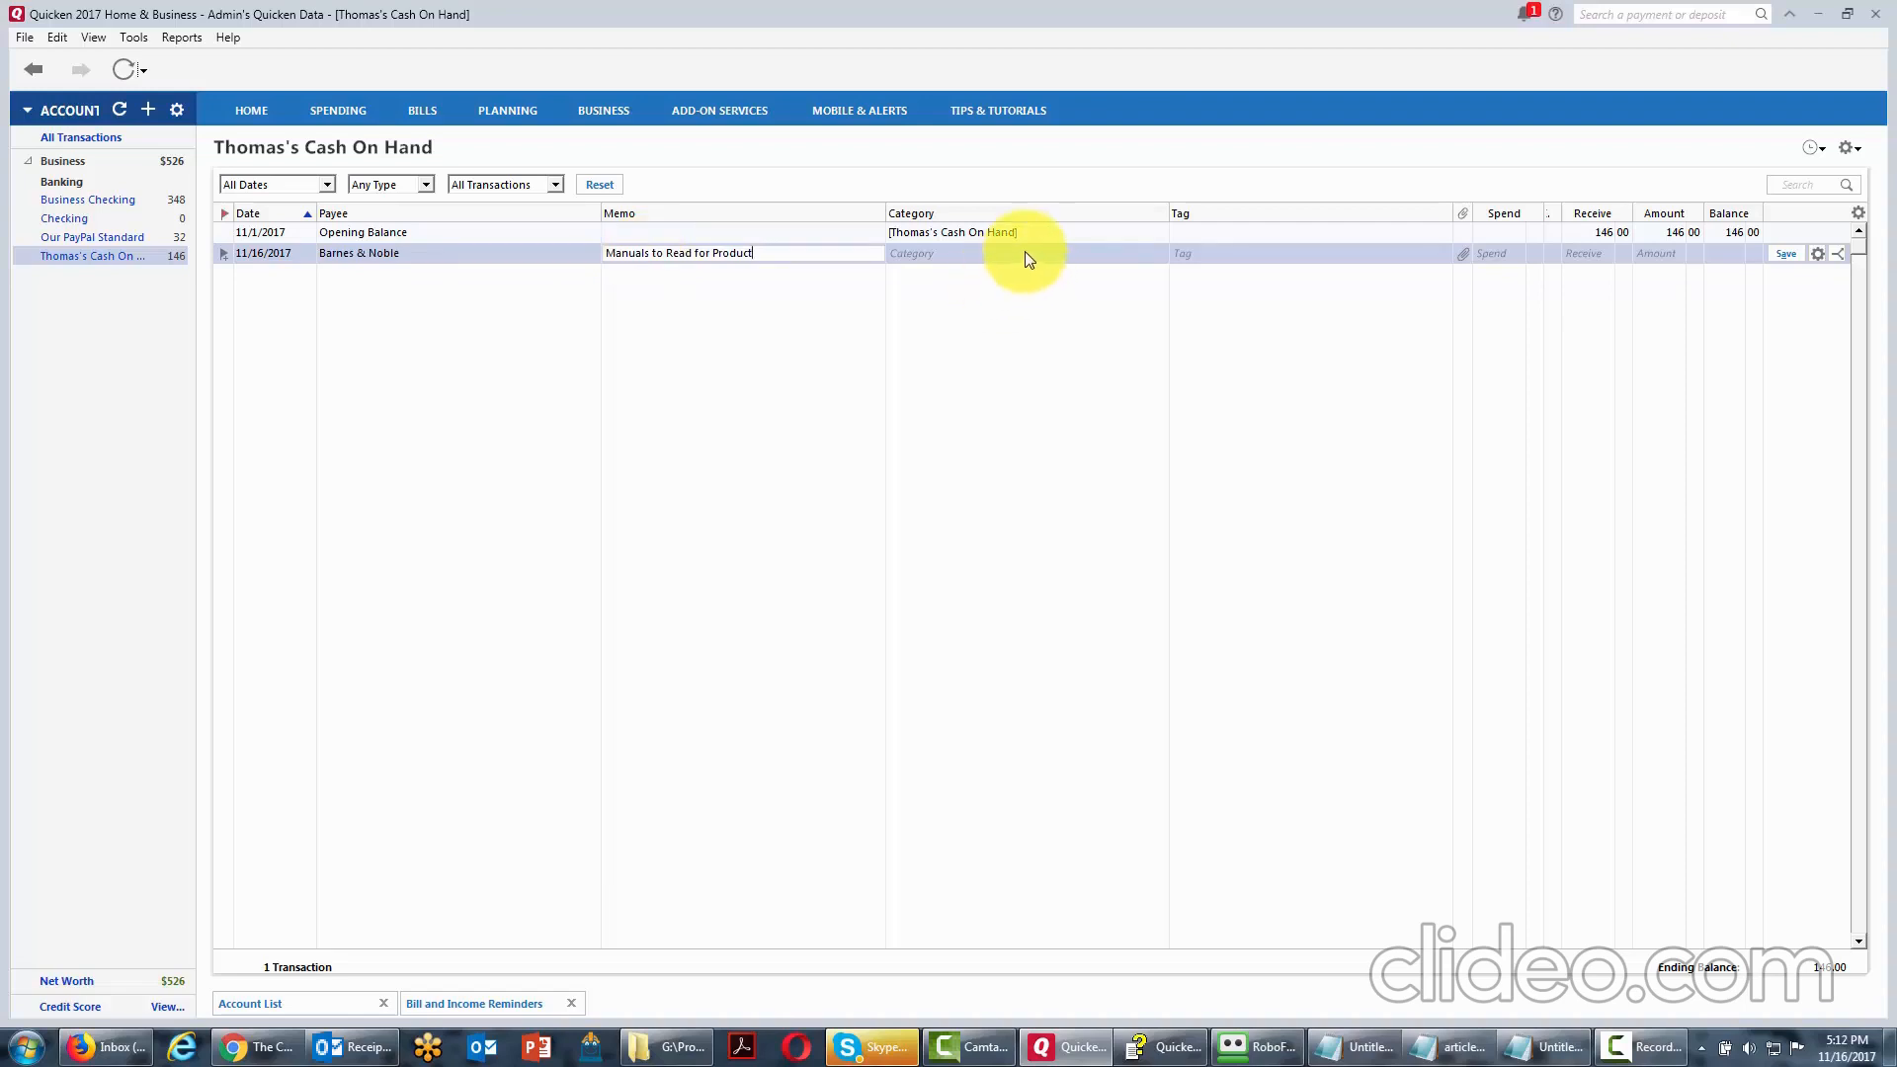
click(1024, 254)
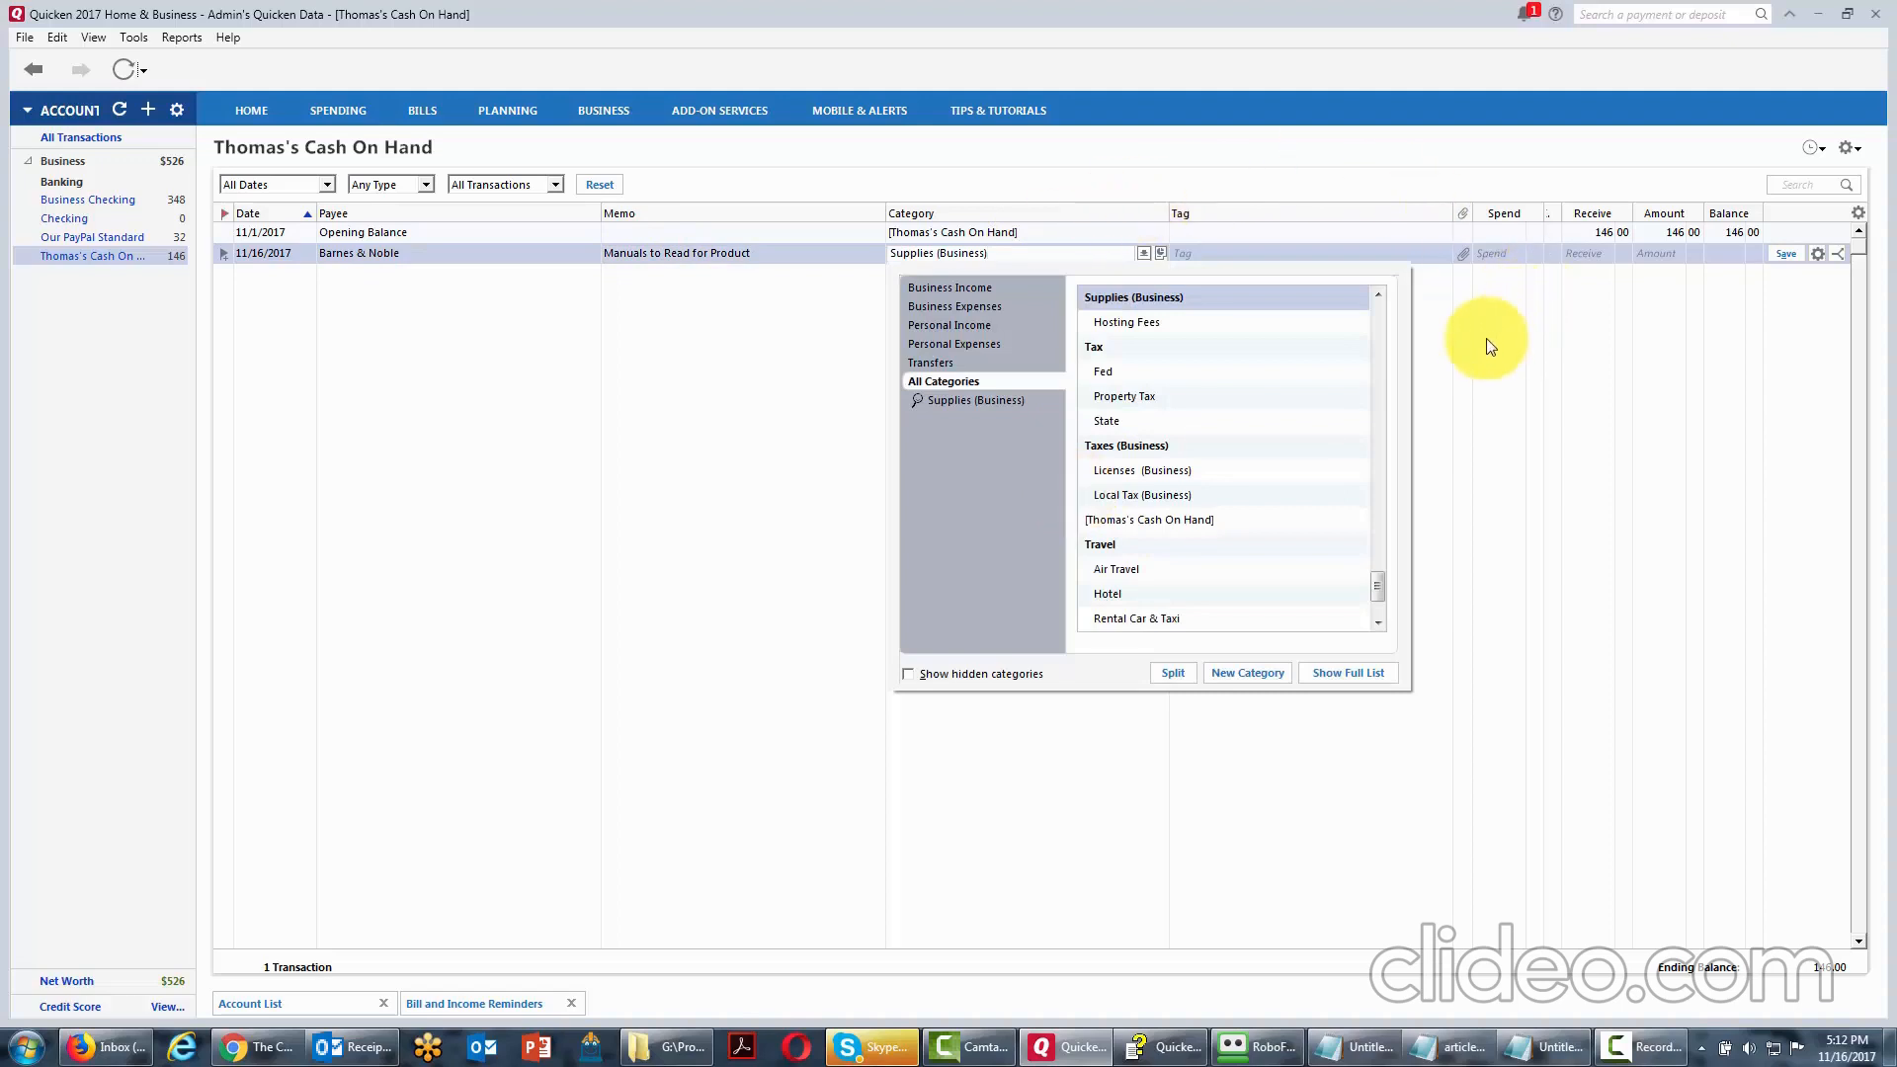
click(1453, 351)
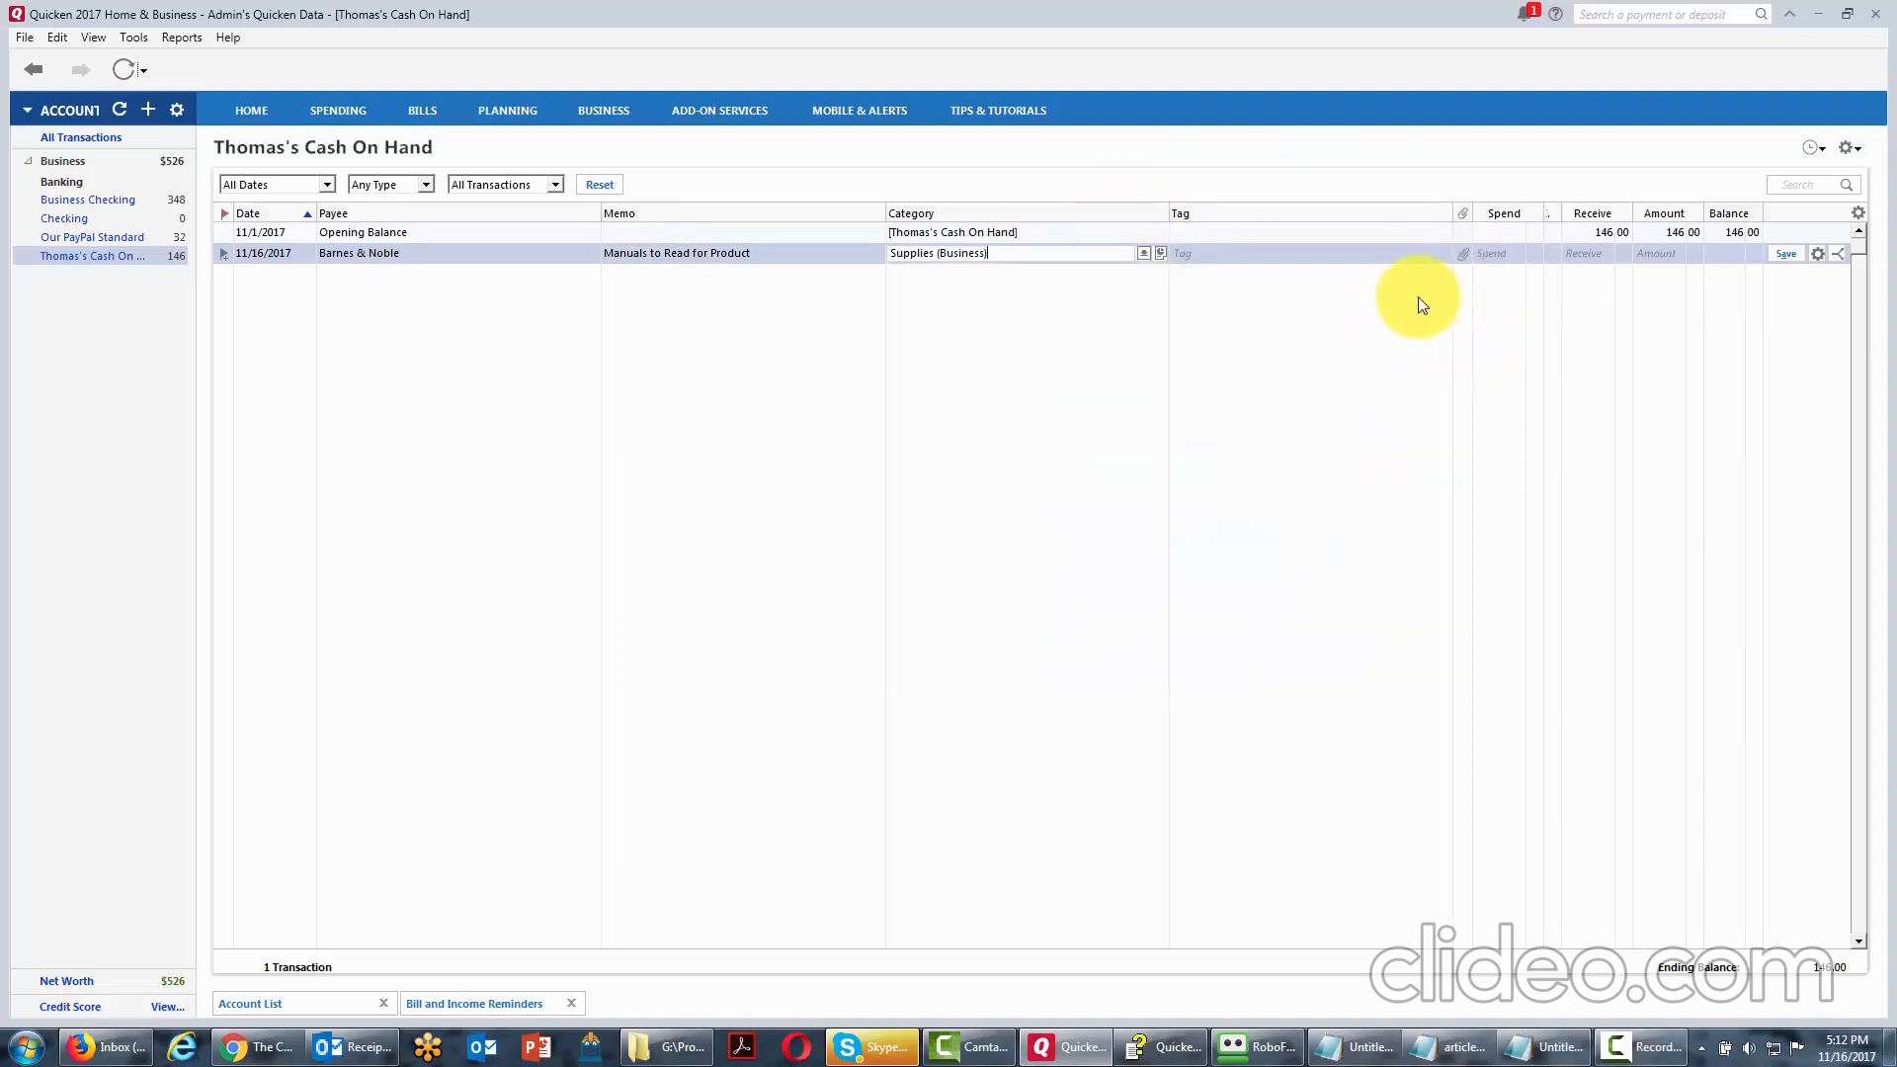
Attach a PDF receipt to the Barnes & Noble transaction, try the attachment's export option and close the attachments.
click(1467, 257)
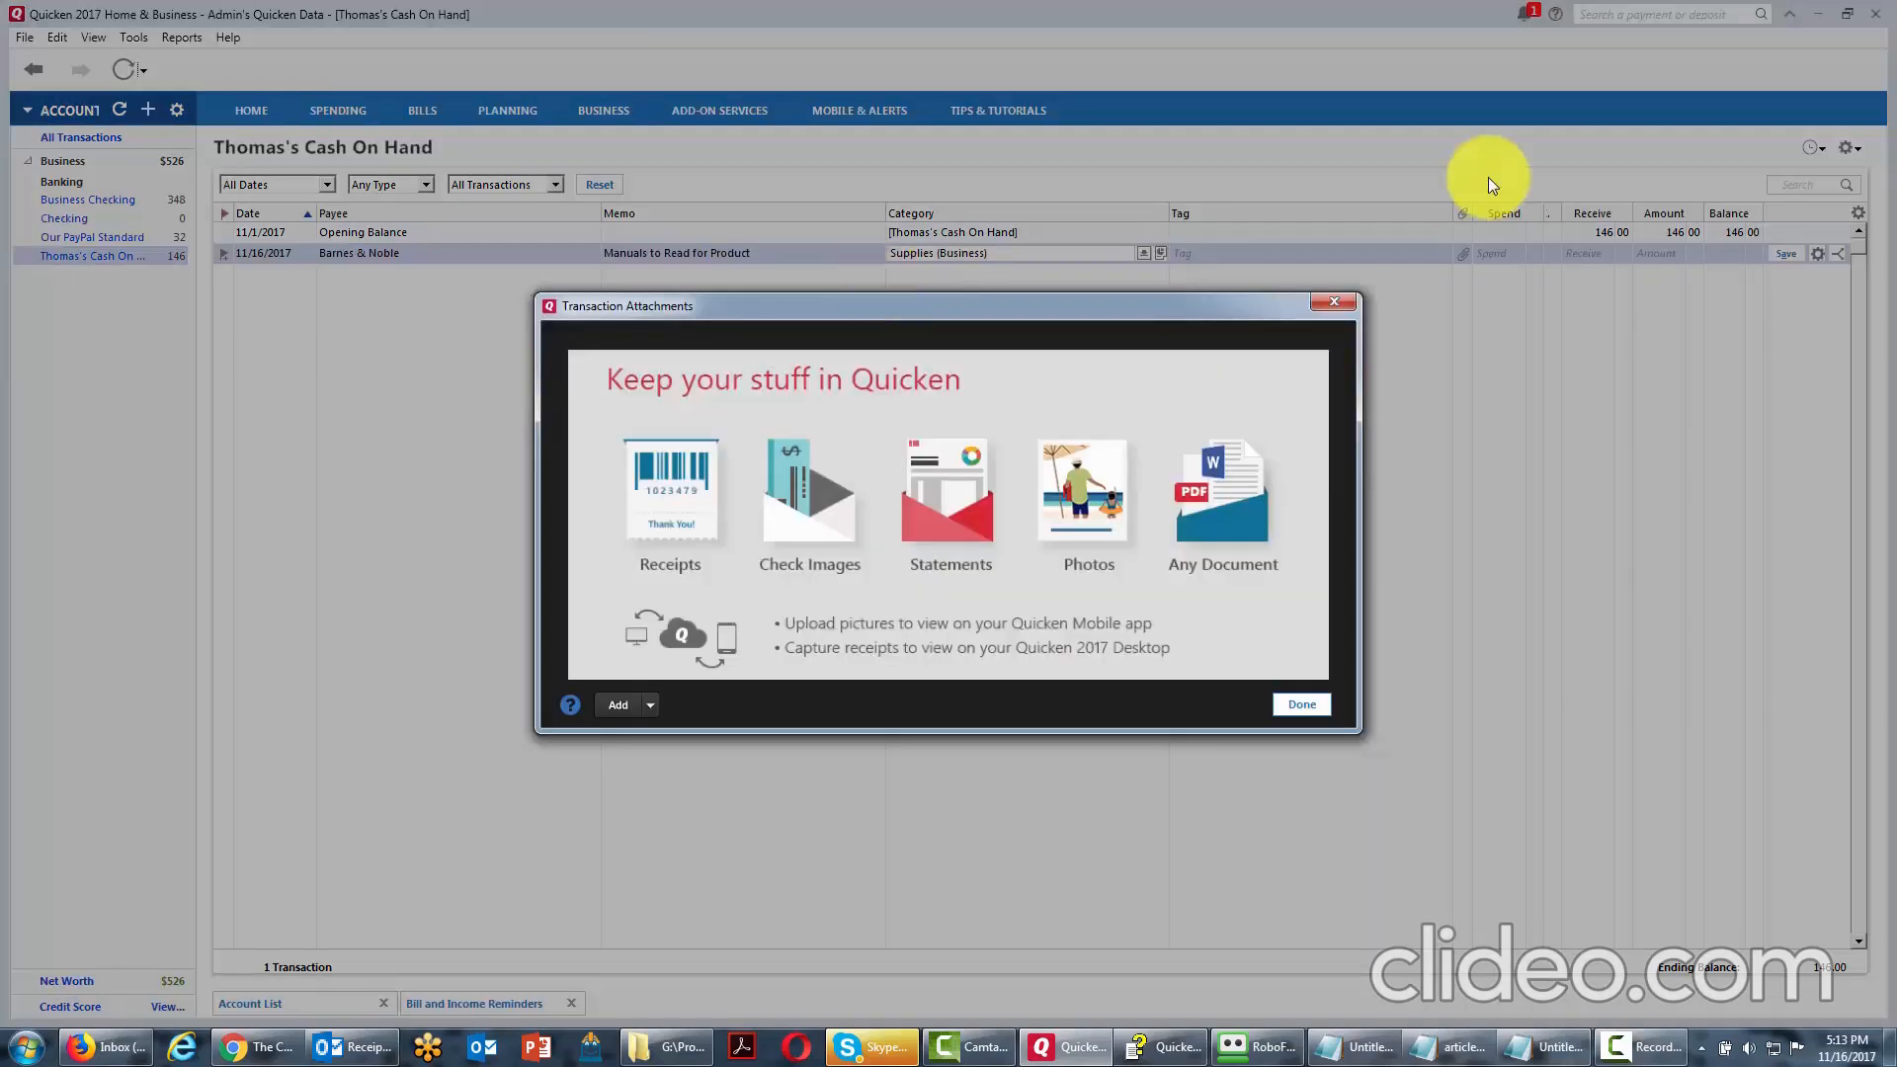
click(648, 704)
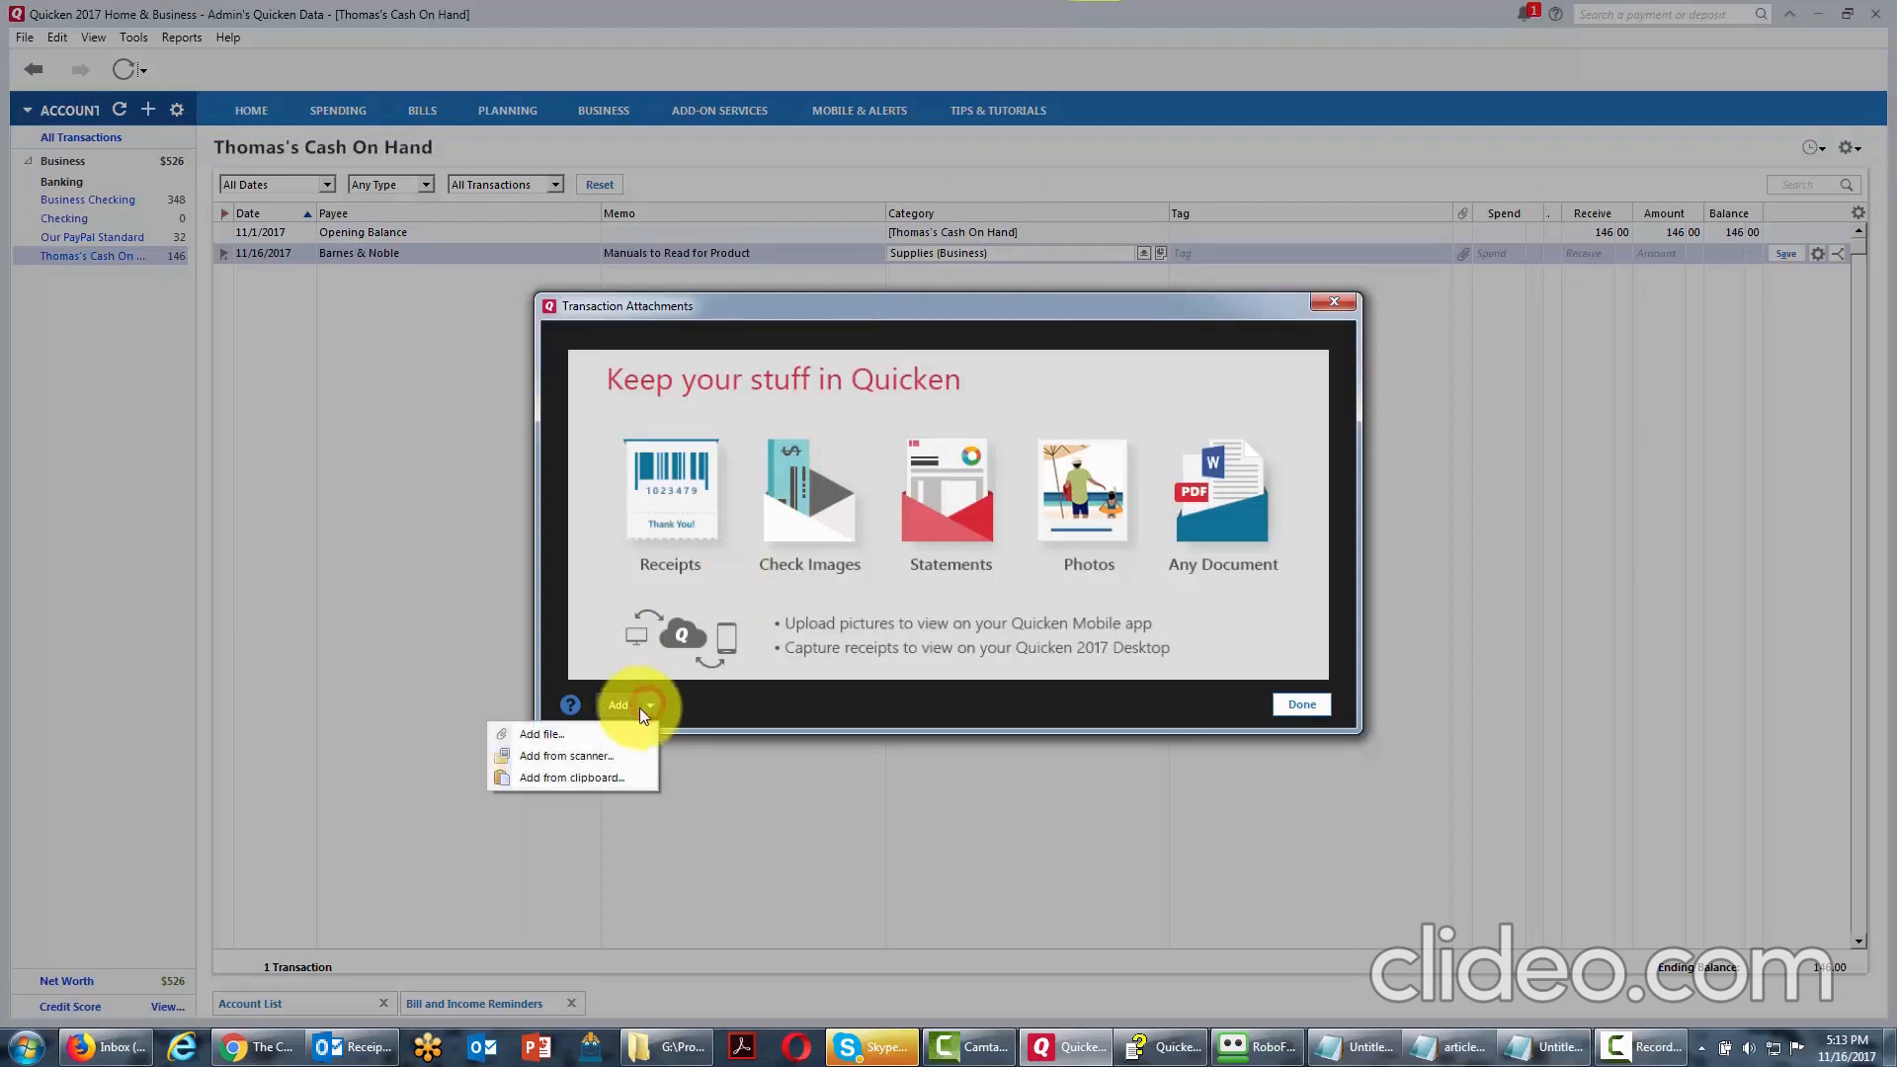
click(556, 752)
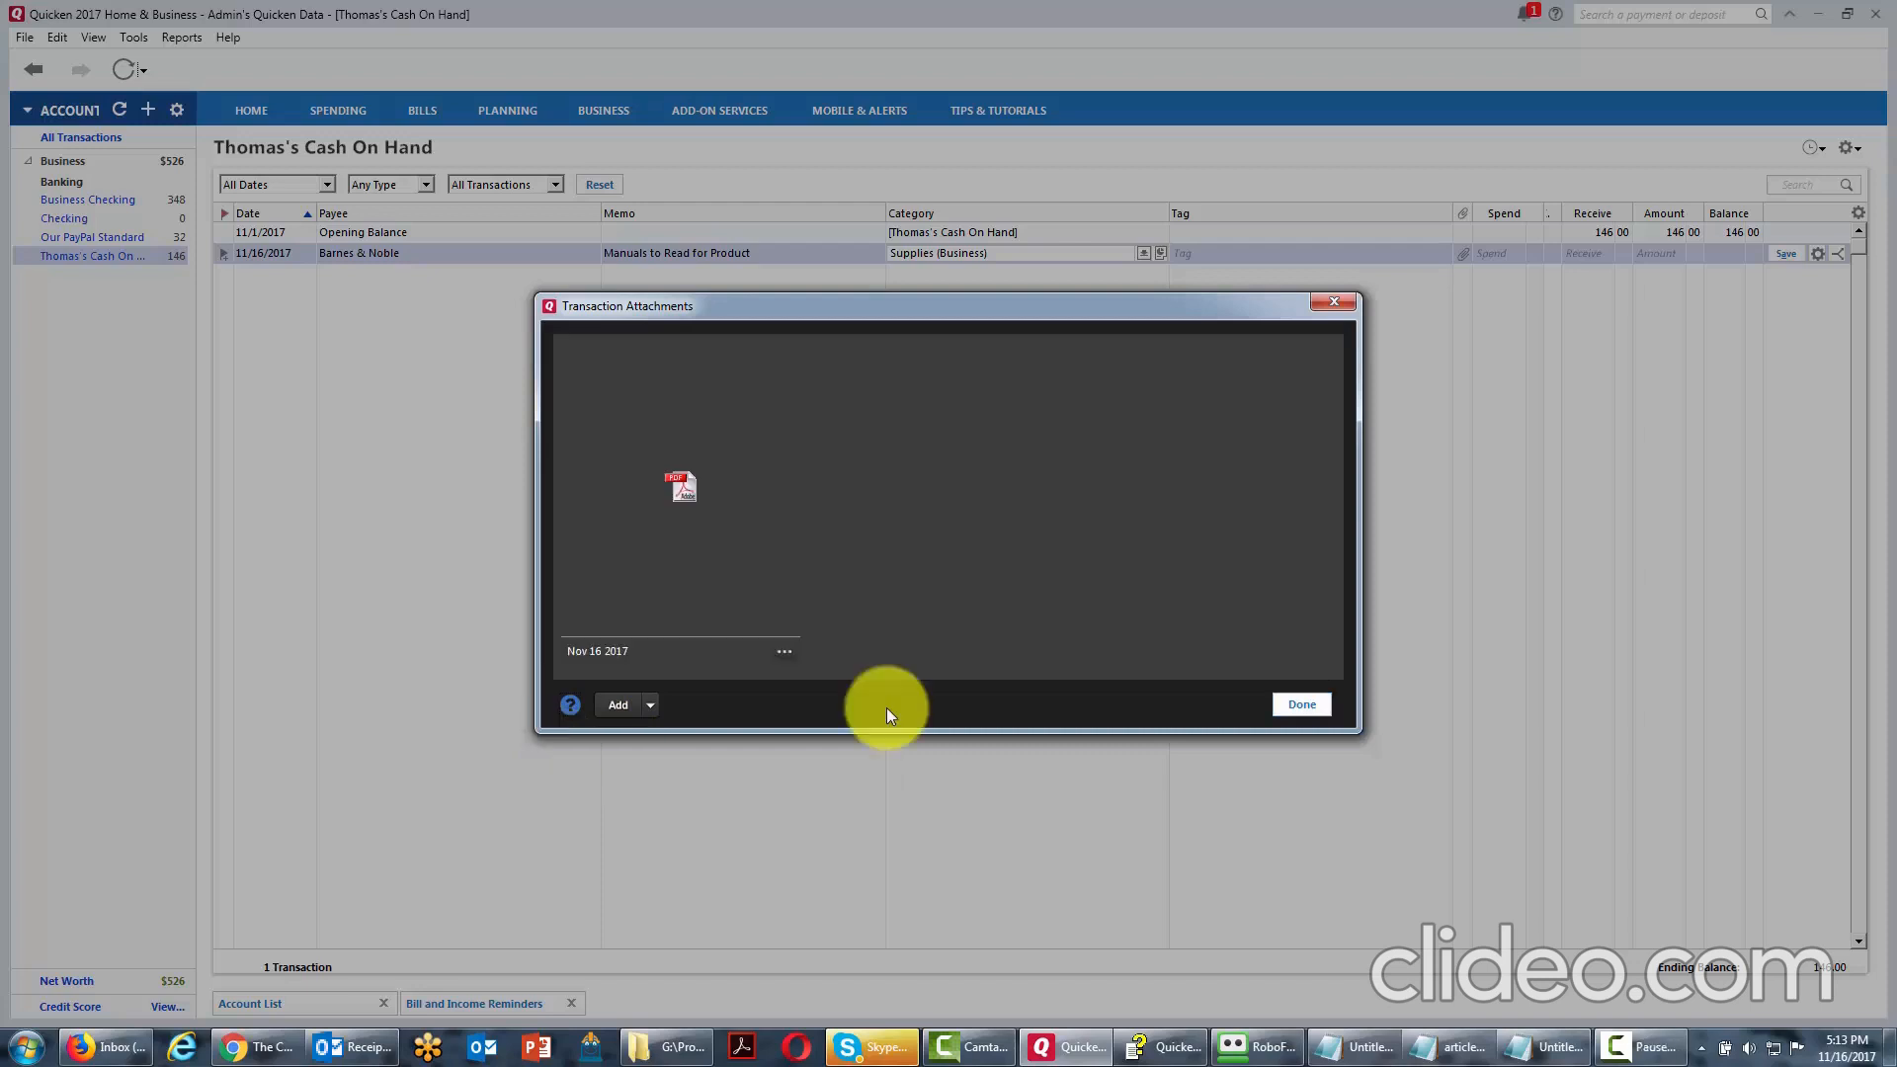
click(785, 652)
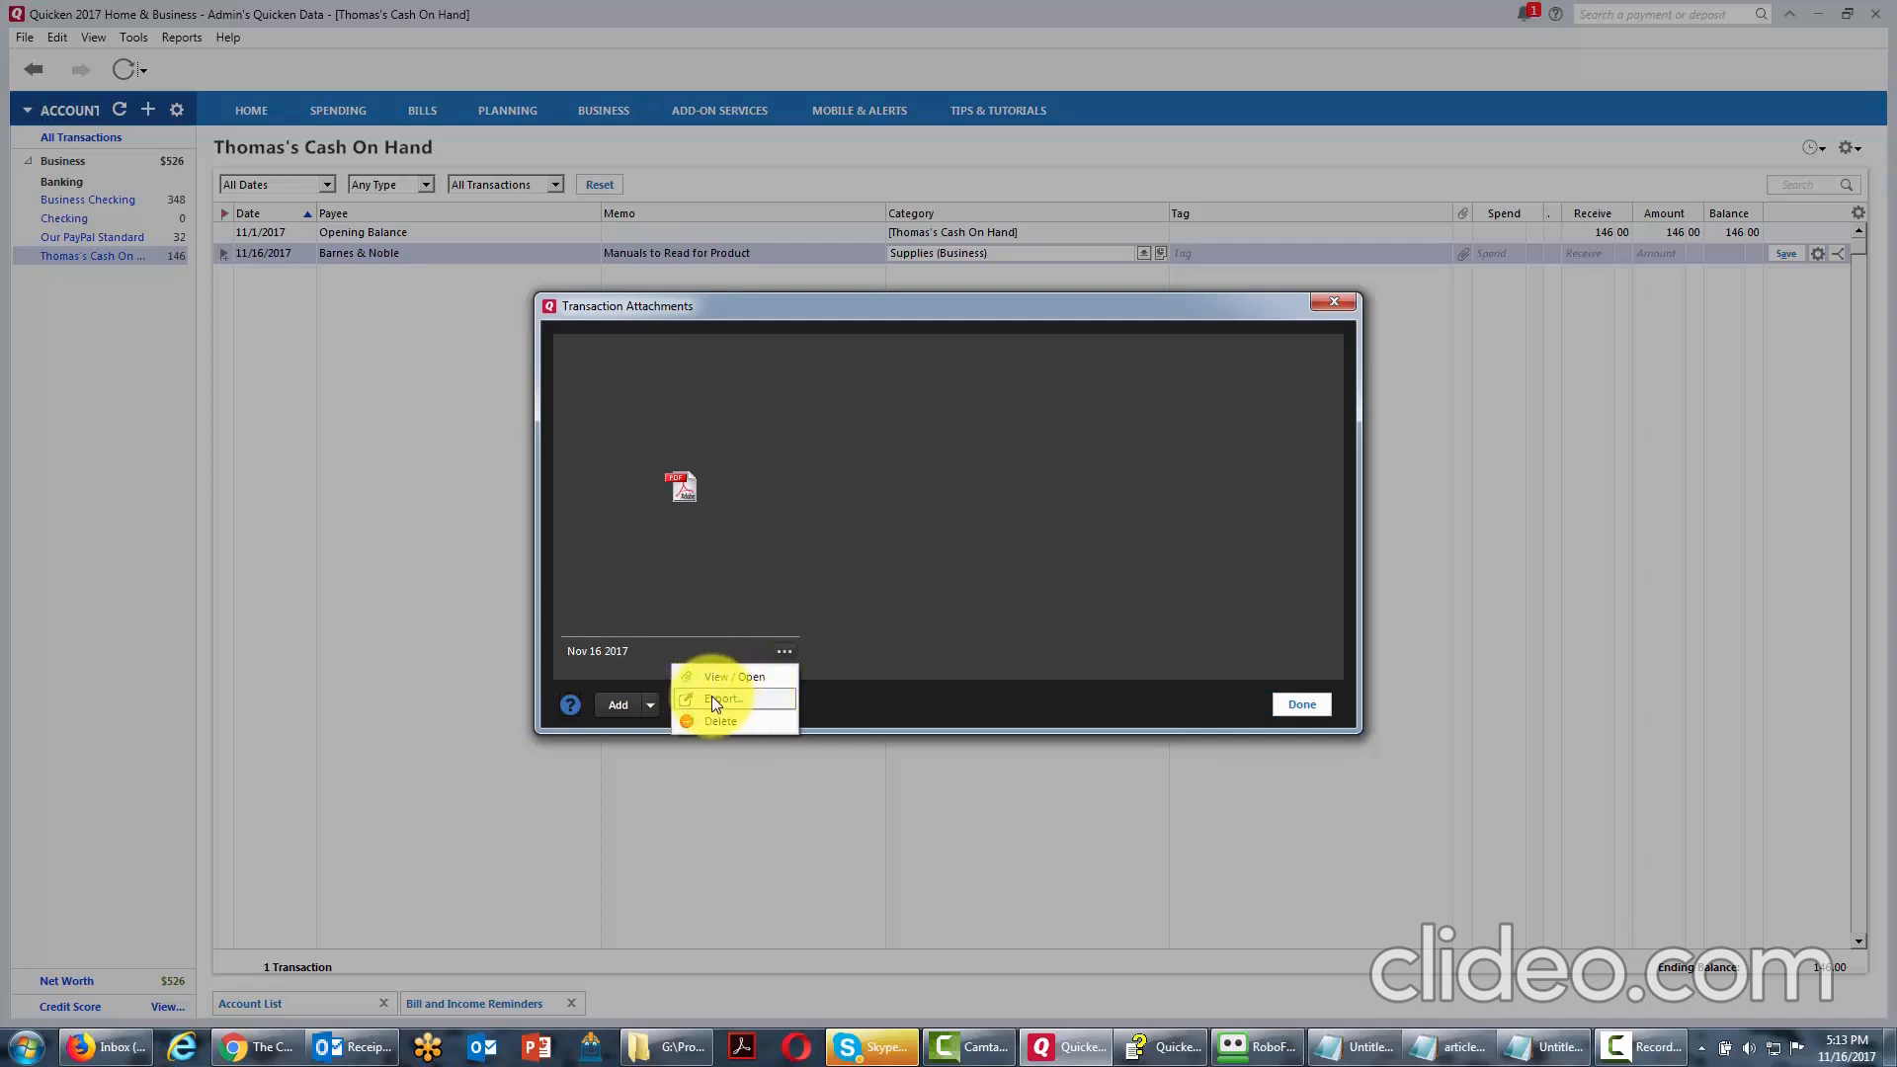
click(711, 699)
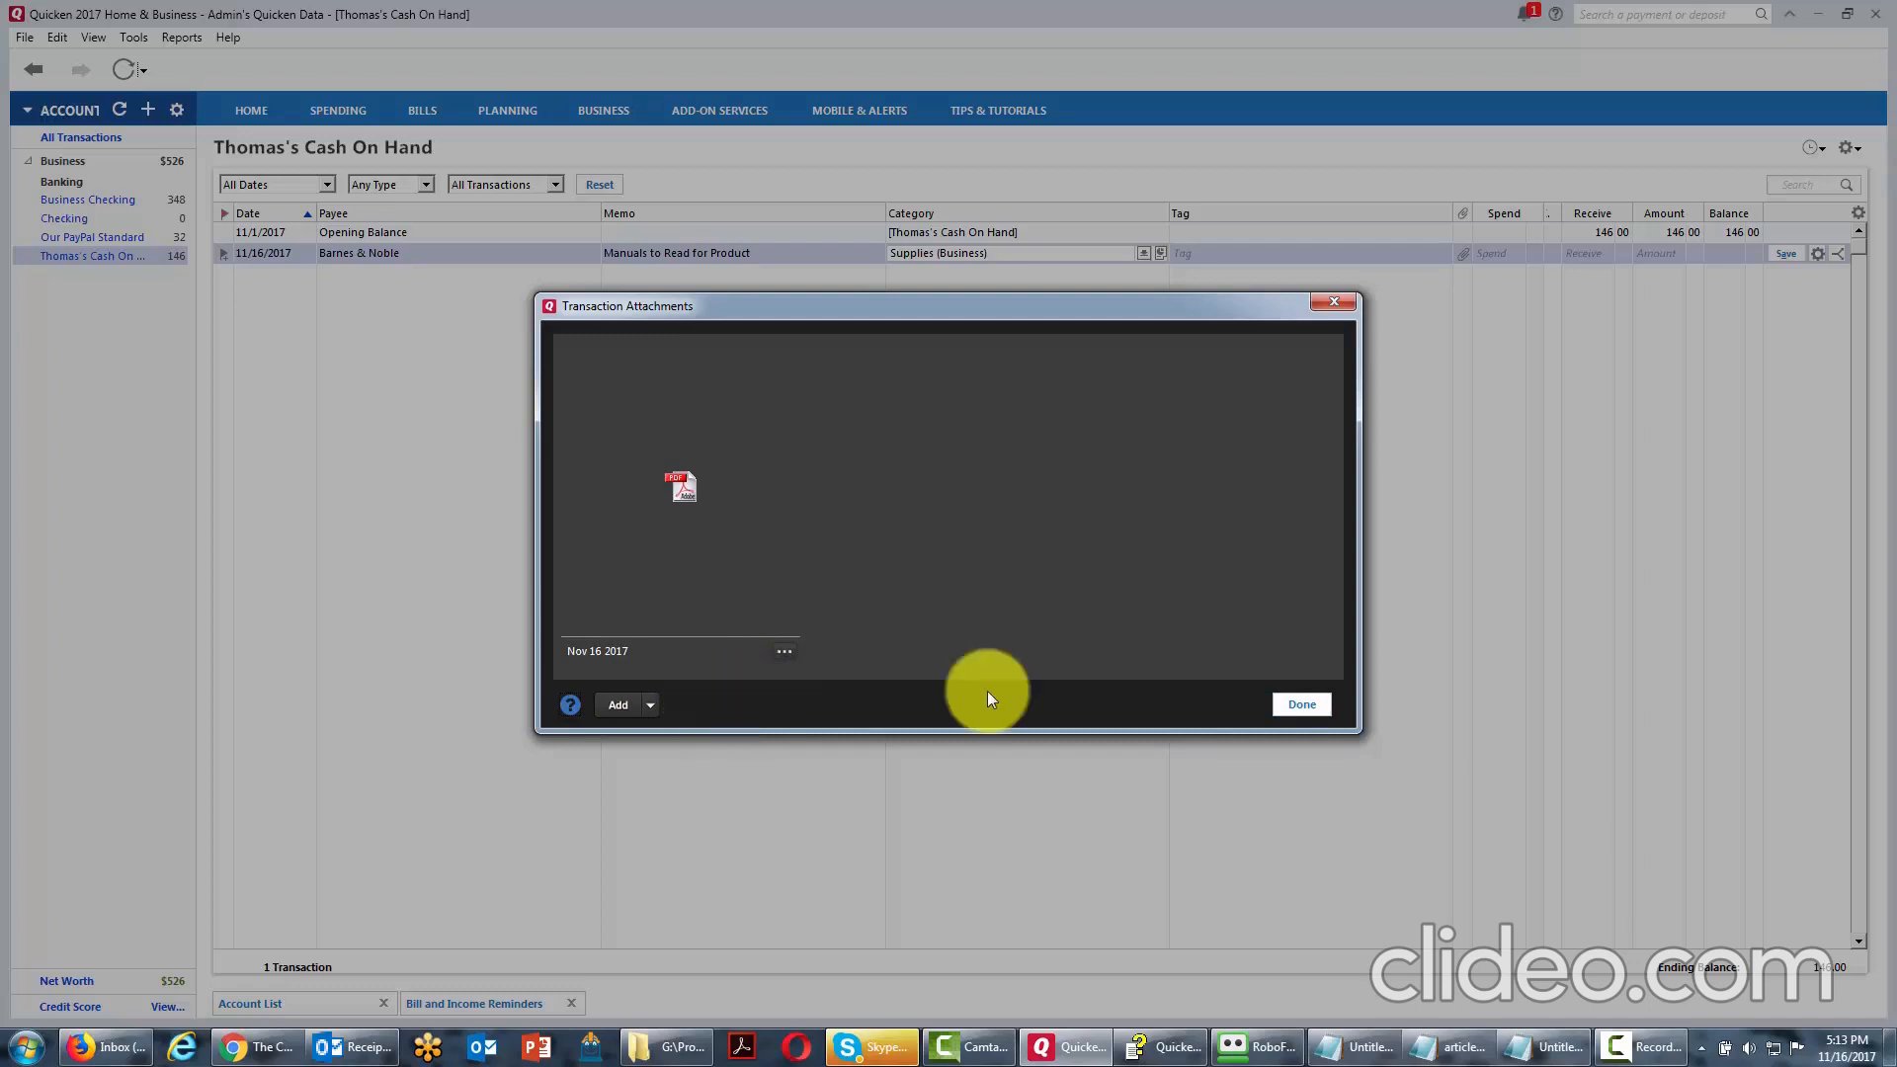
click(1294, 705)
Set the Barnes & Noble transaction's spend amount to 21.98 and save it.
click(1516, 255)
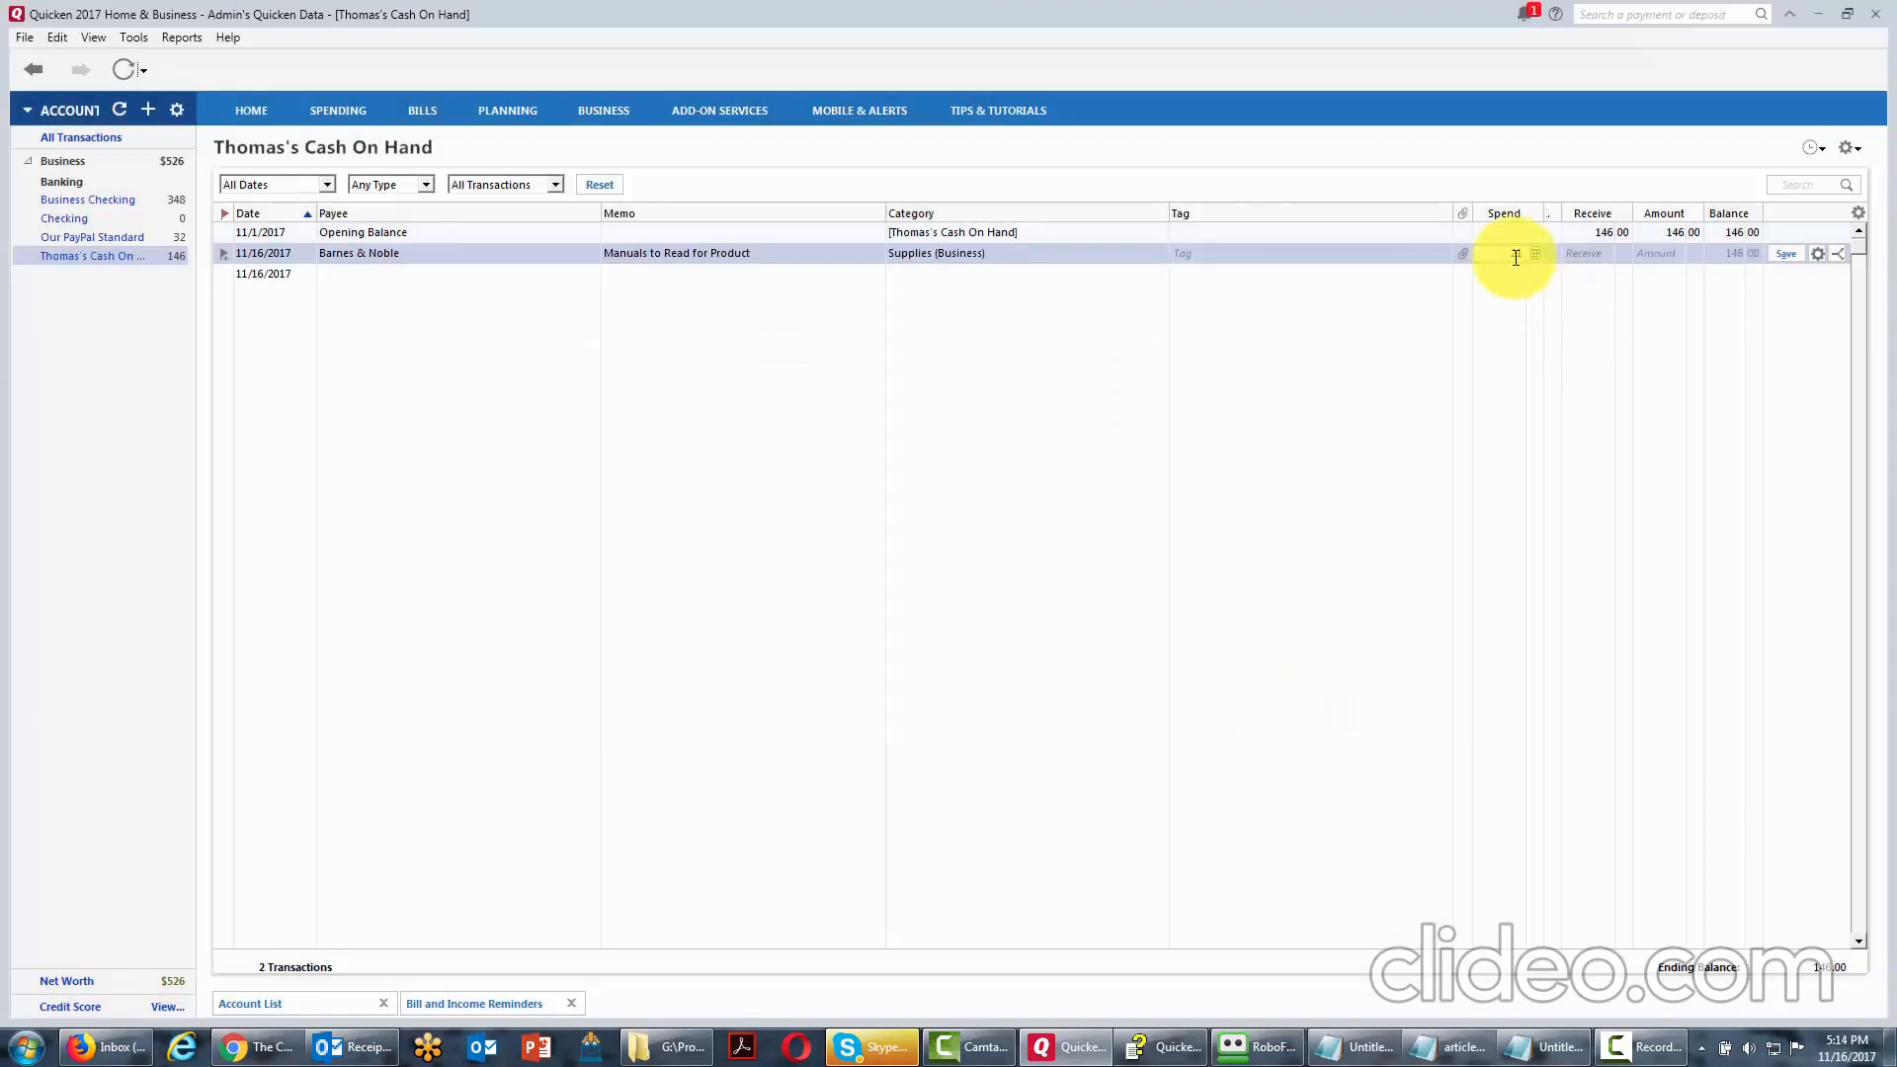
text(21.38)
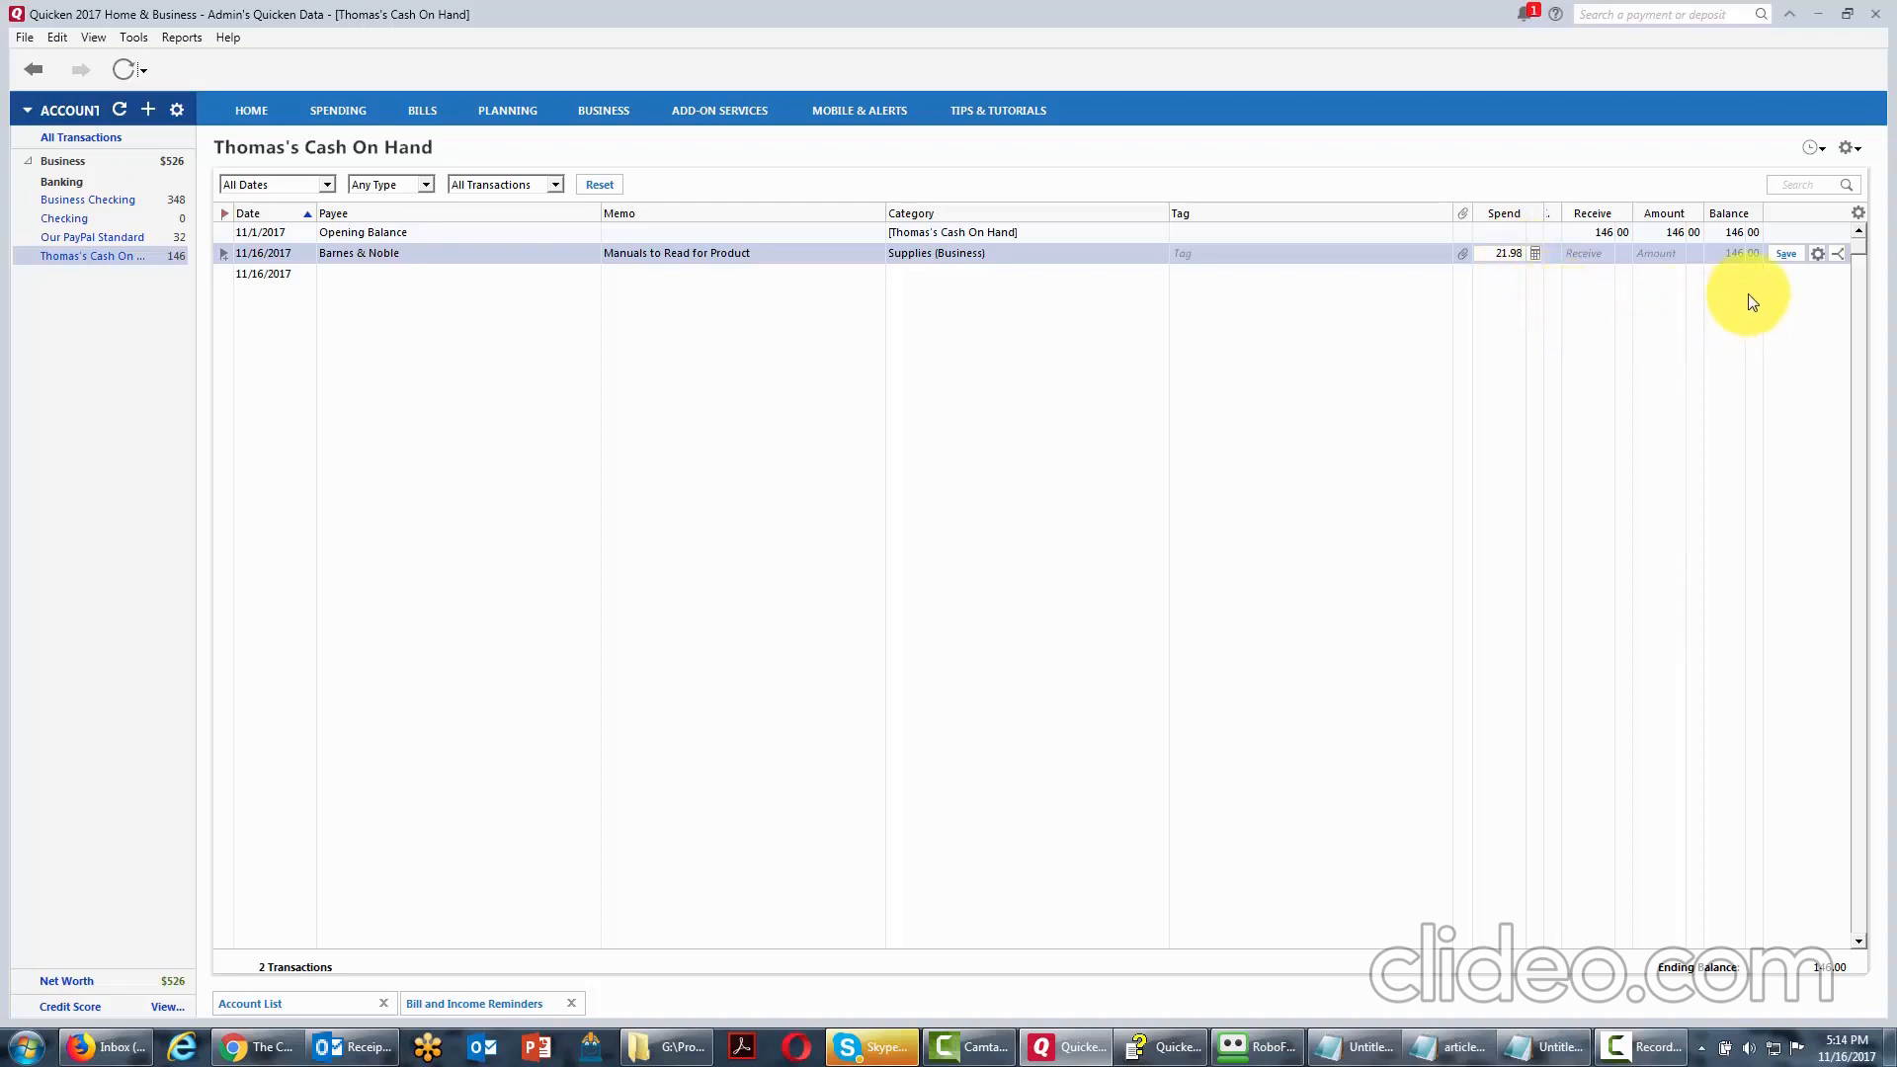
click(1789, 257)
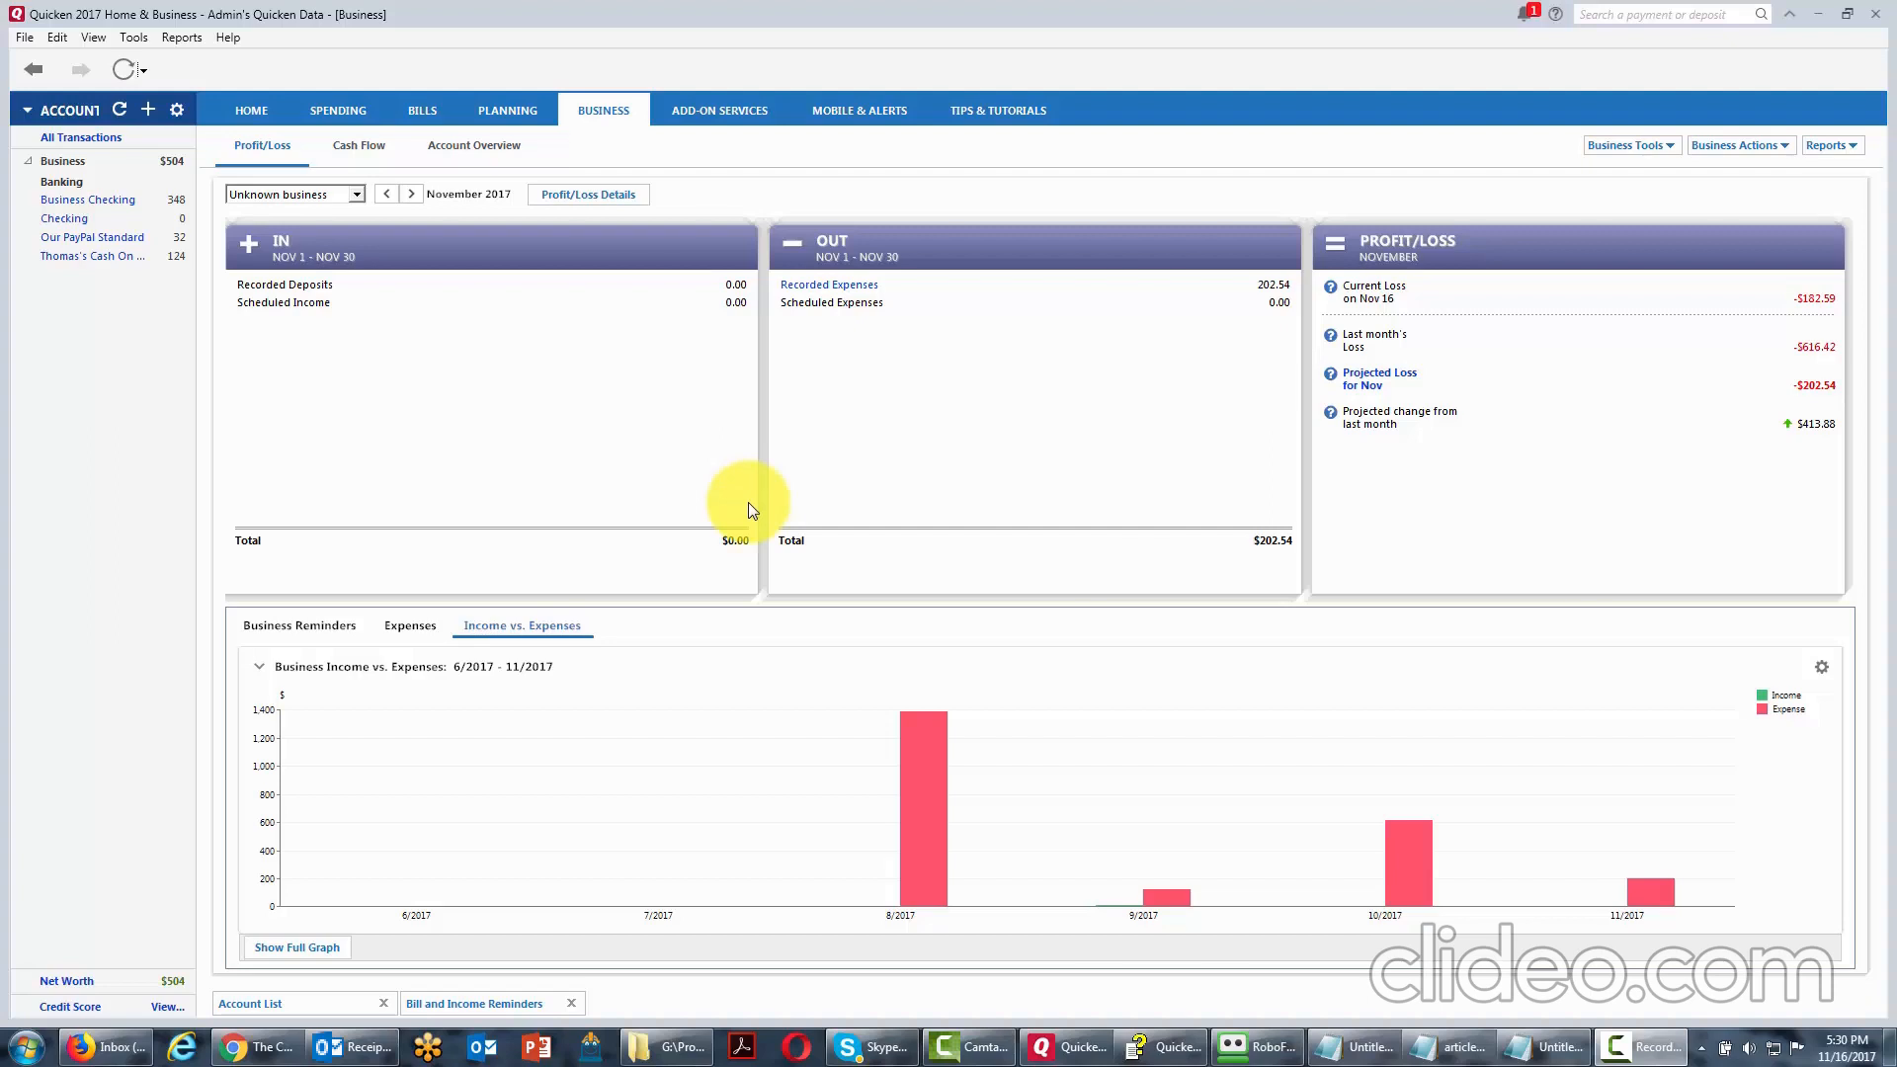
Open the calendar, examine the November 2017 and December 2017 entries and reminders, and return to the current month.
click(135, 37)
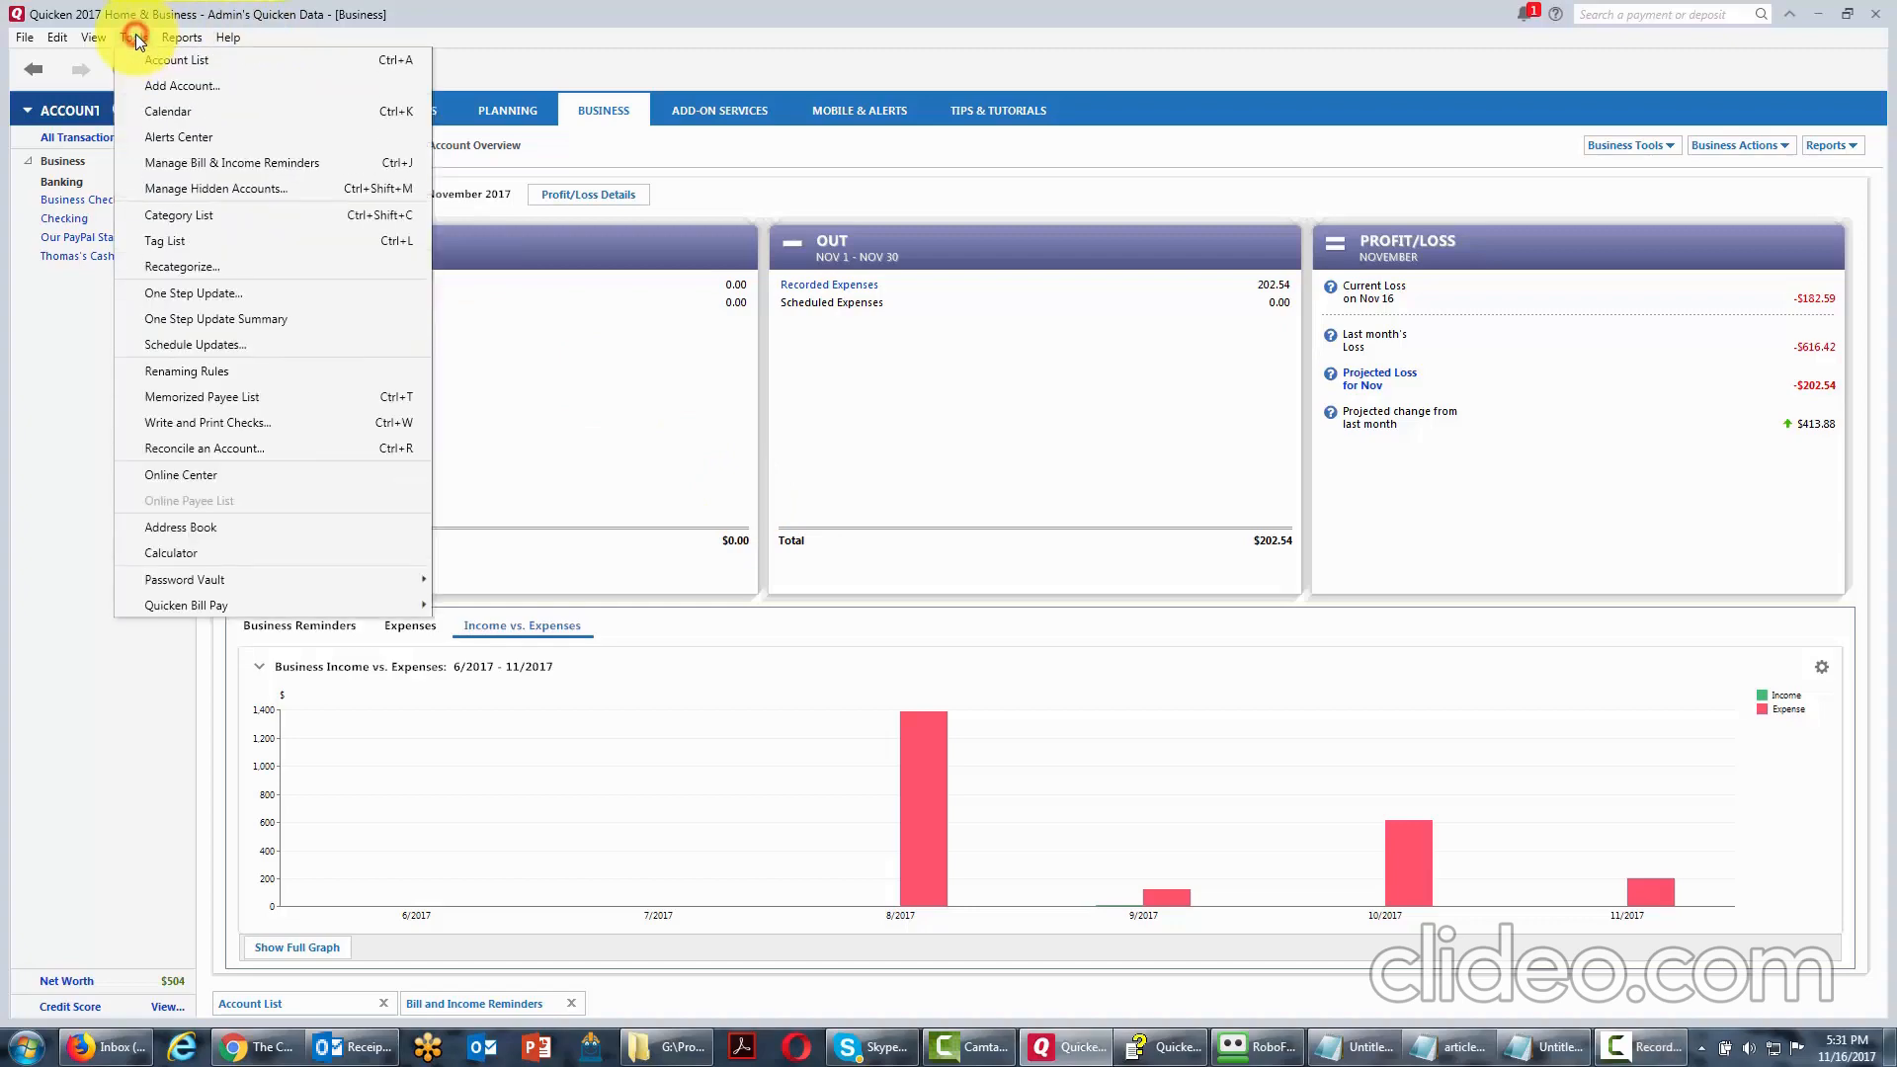
click(182, 111)
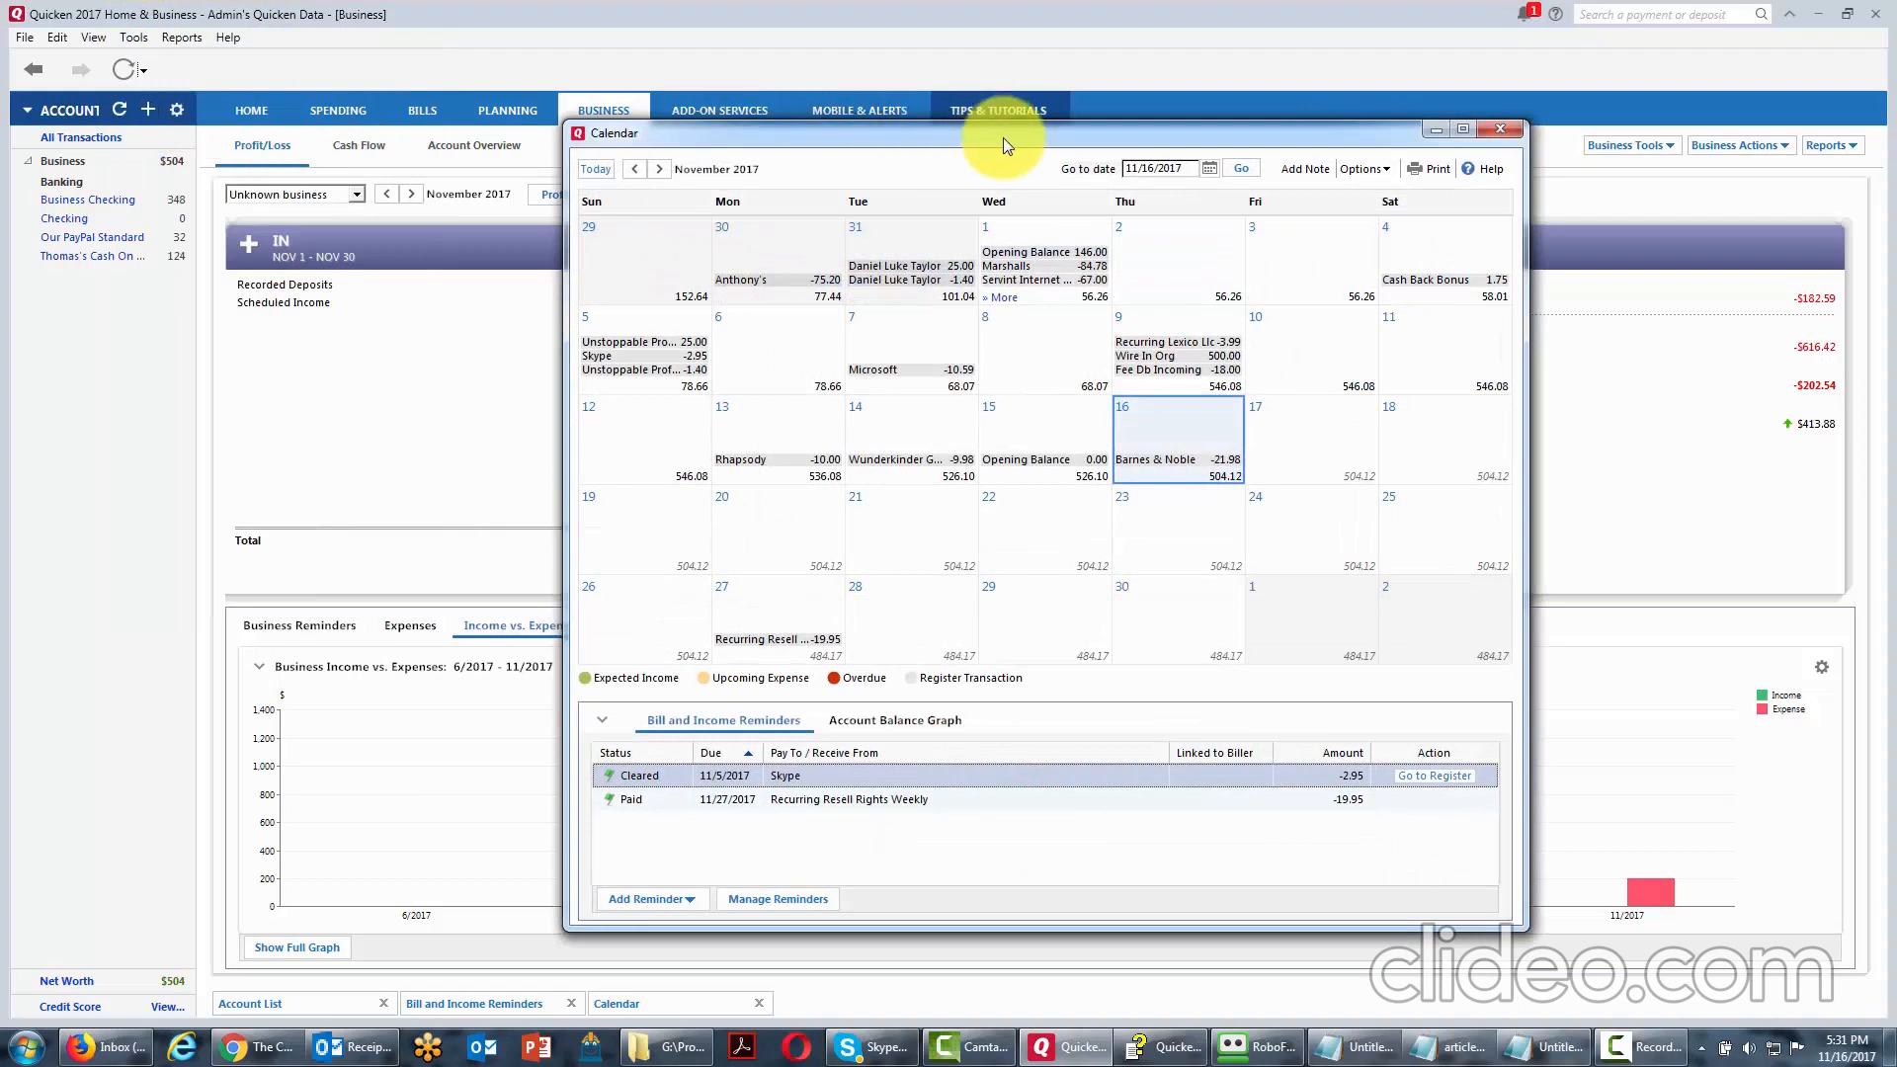
drag(1003, 136, 862, 100)
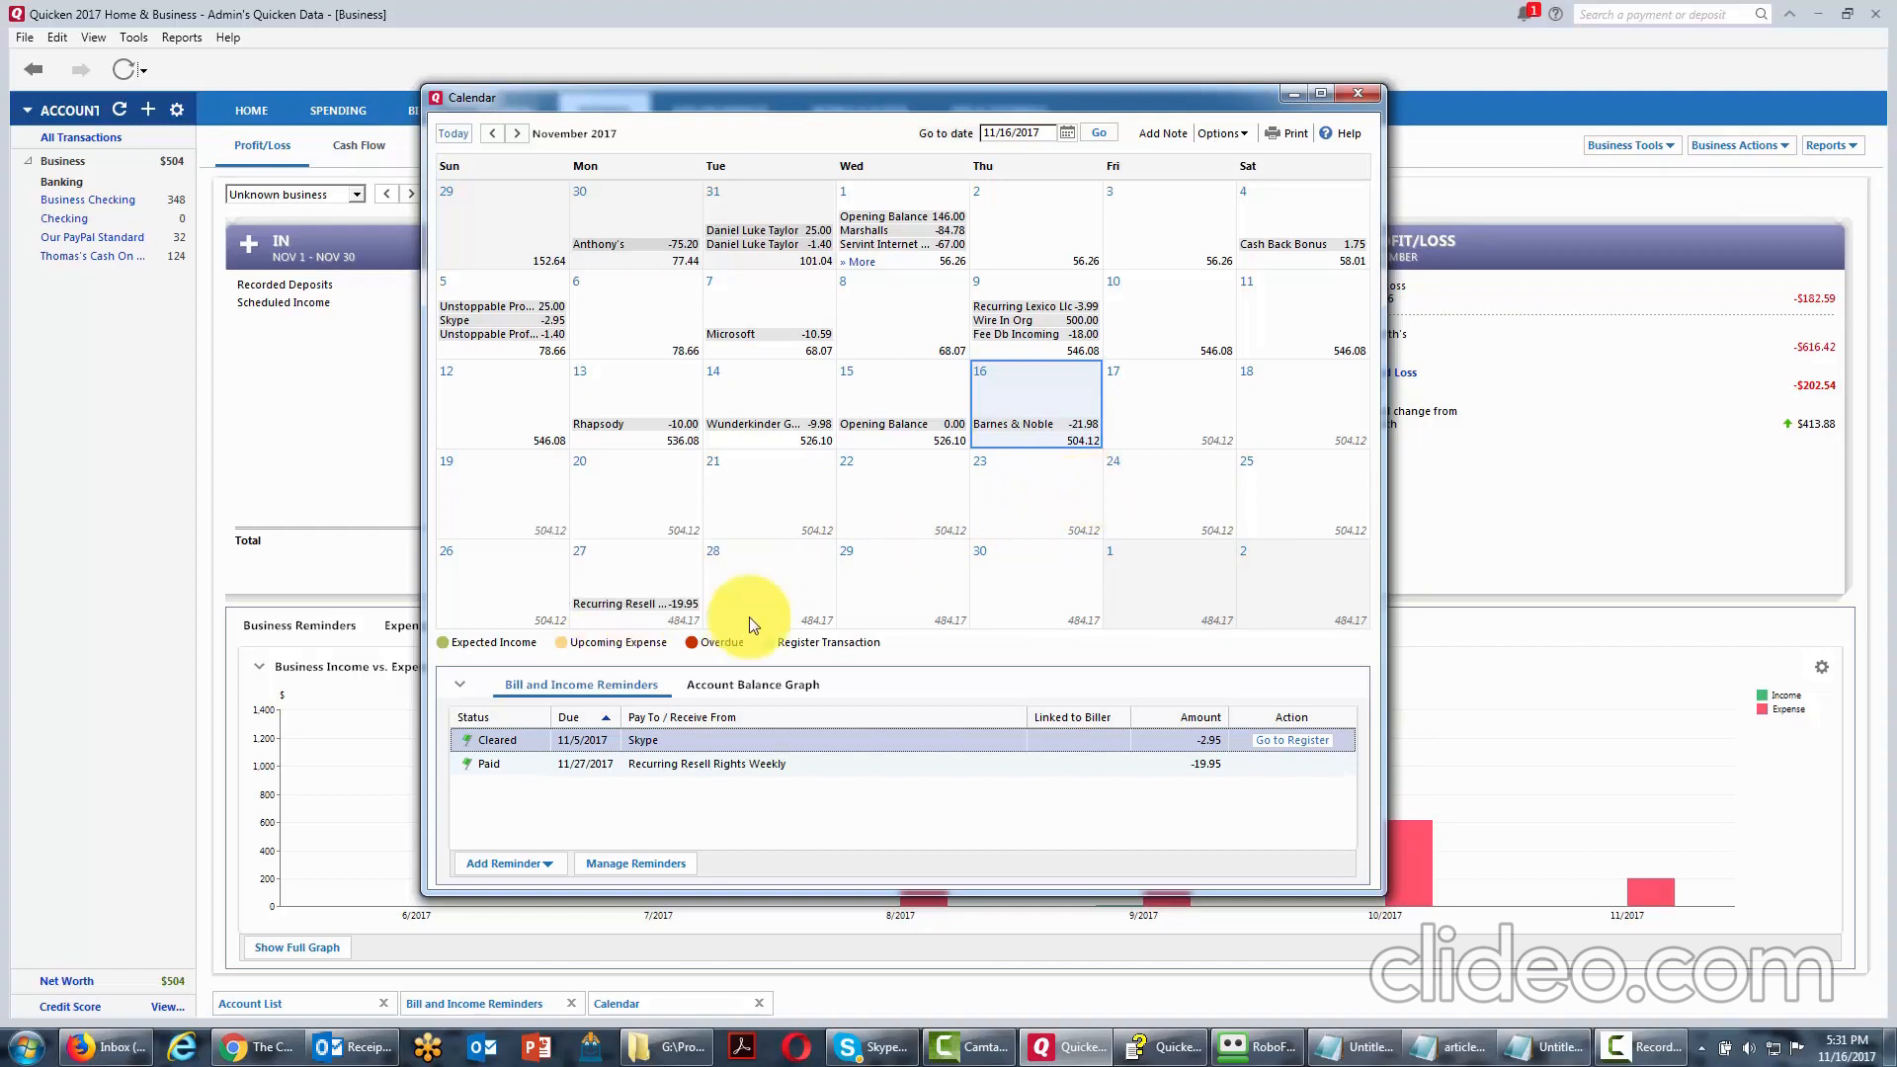
mouse_move(628, 617)
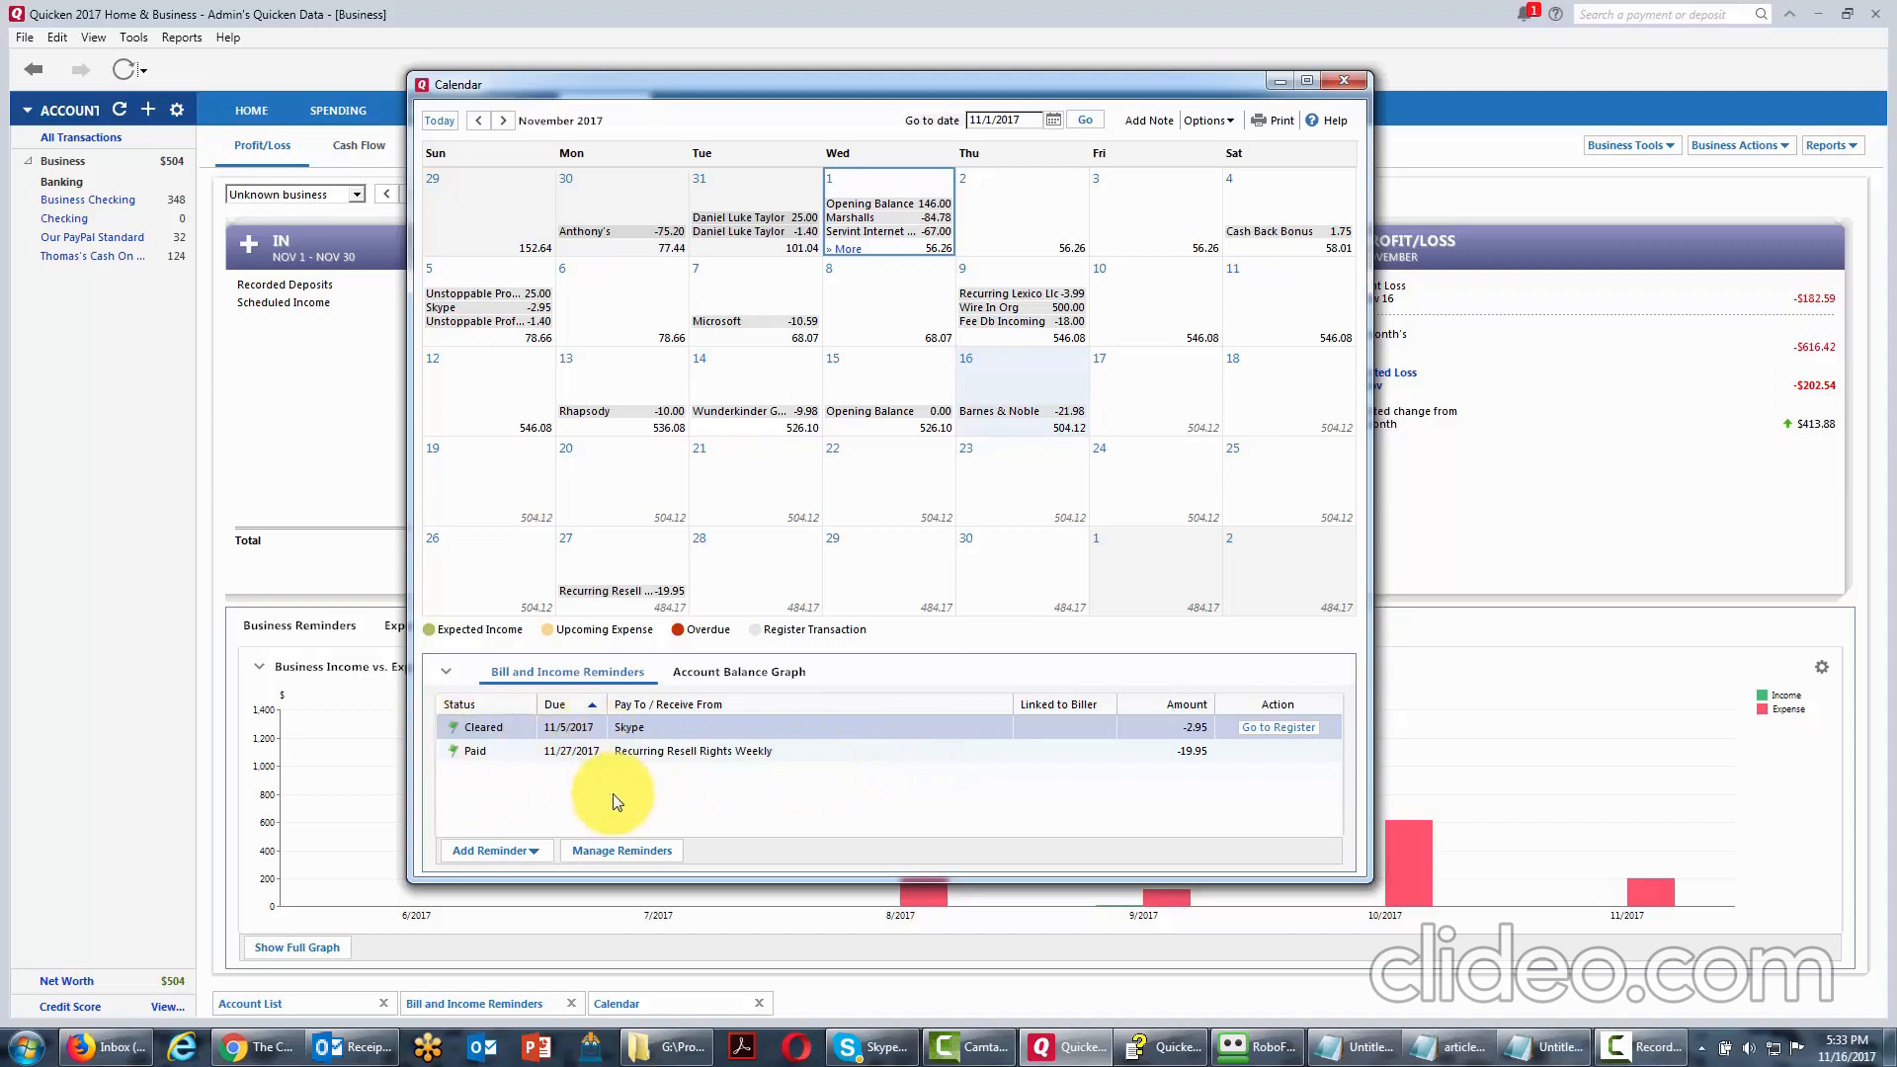
click(502, 121)
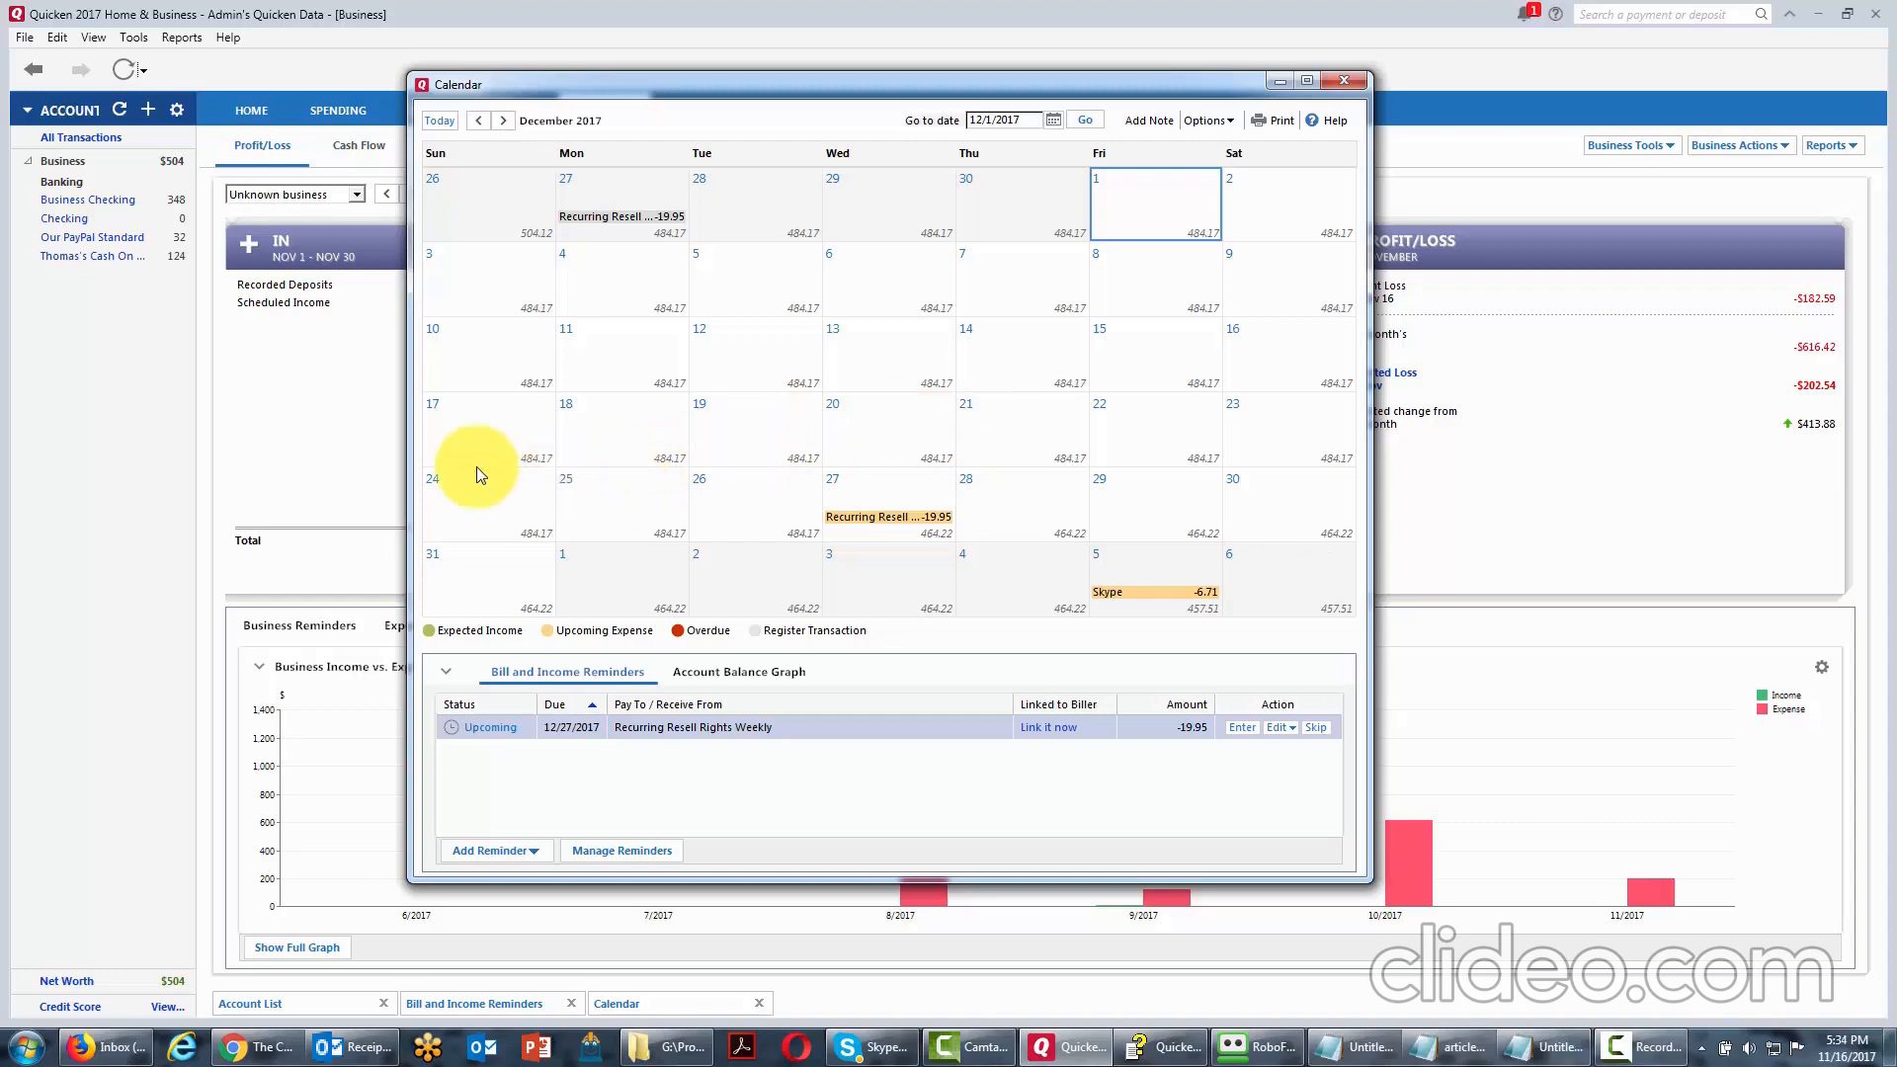
click(441, 120)
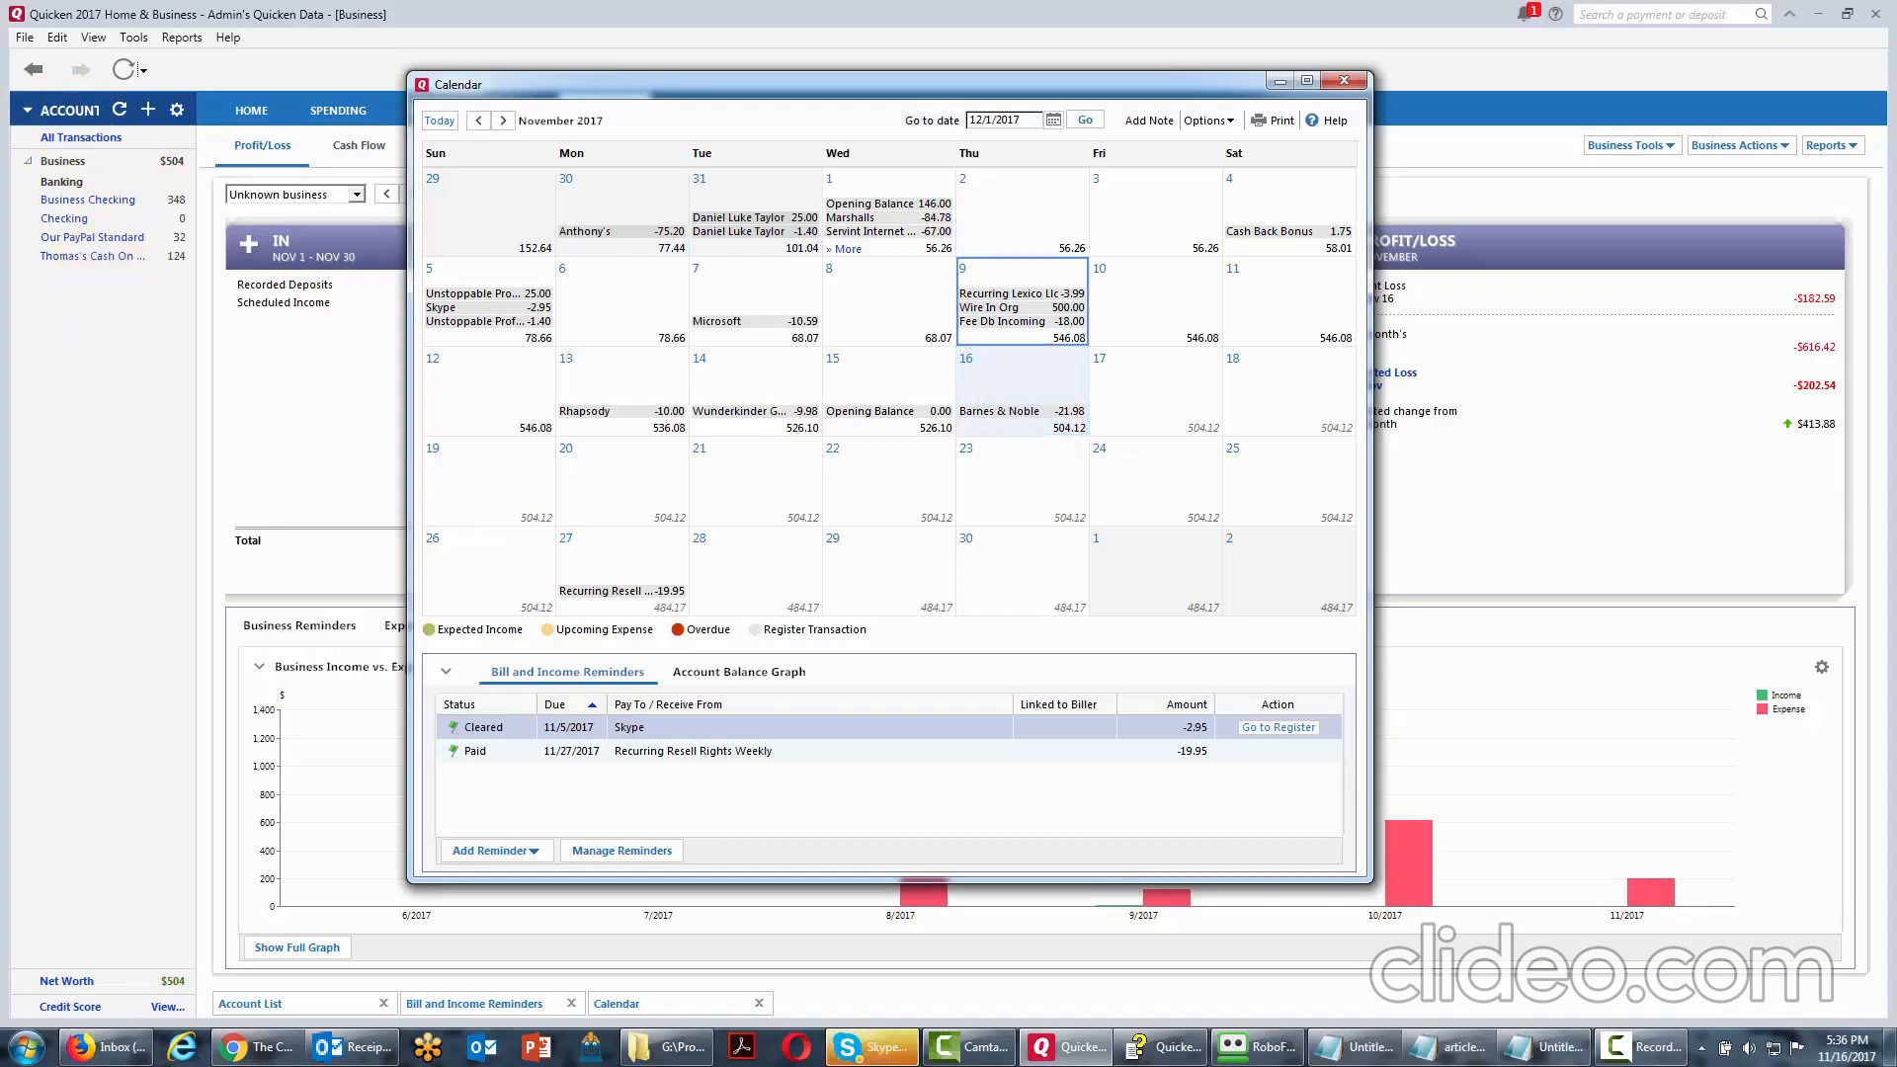
Limit the calendar to the Business Checking account by excluding the Checking, PayPal and cash accounts.
click(1235, 120)
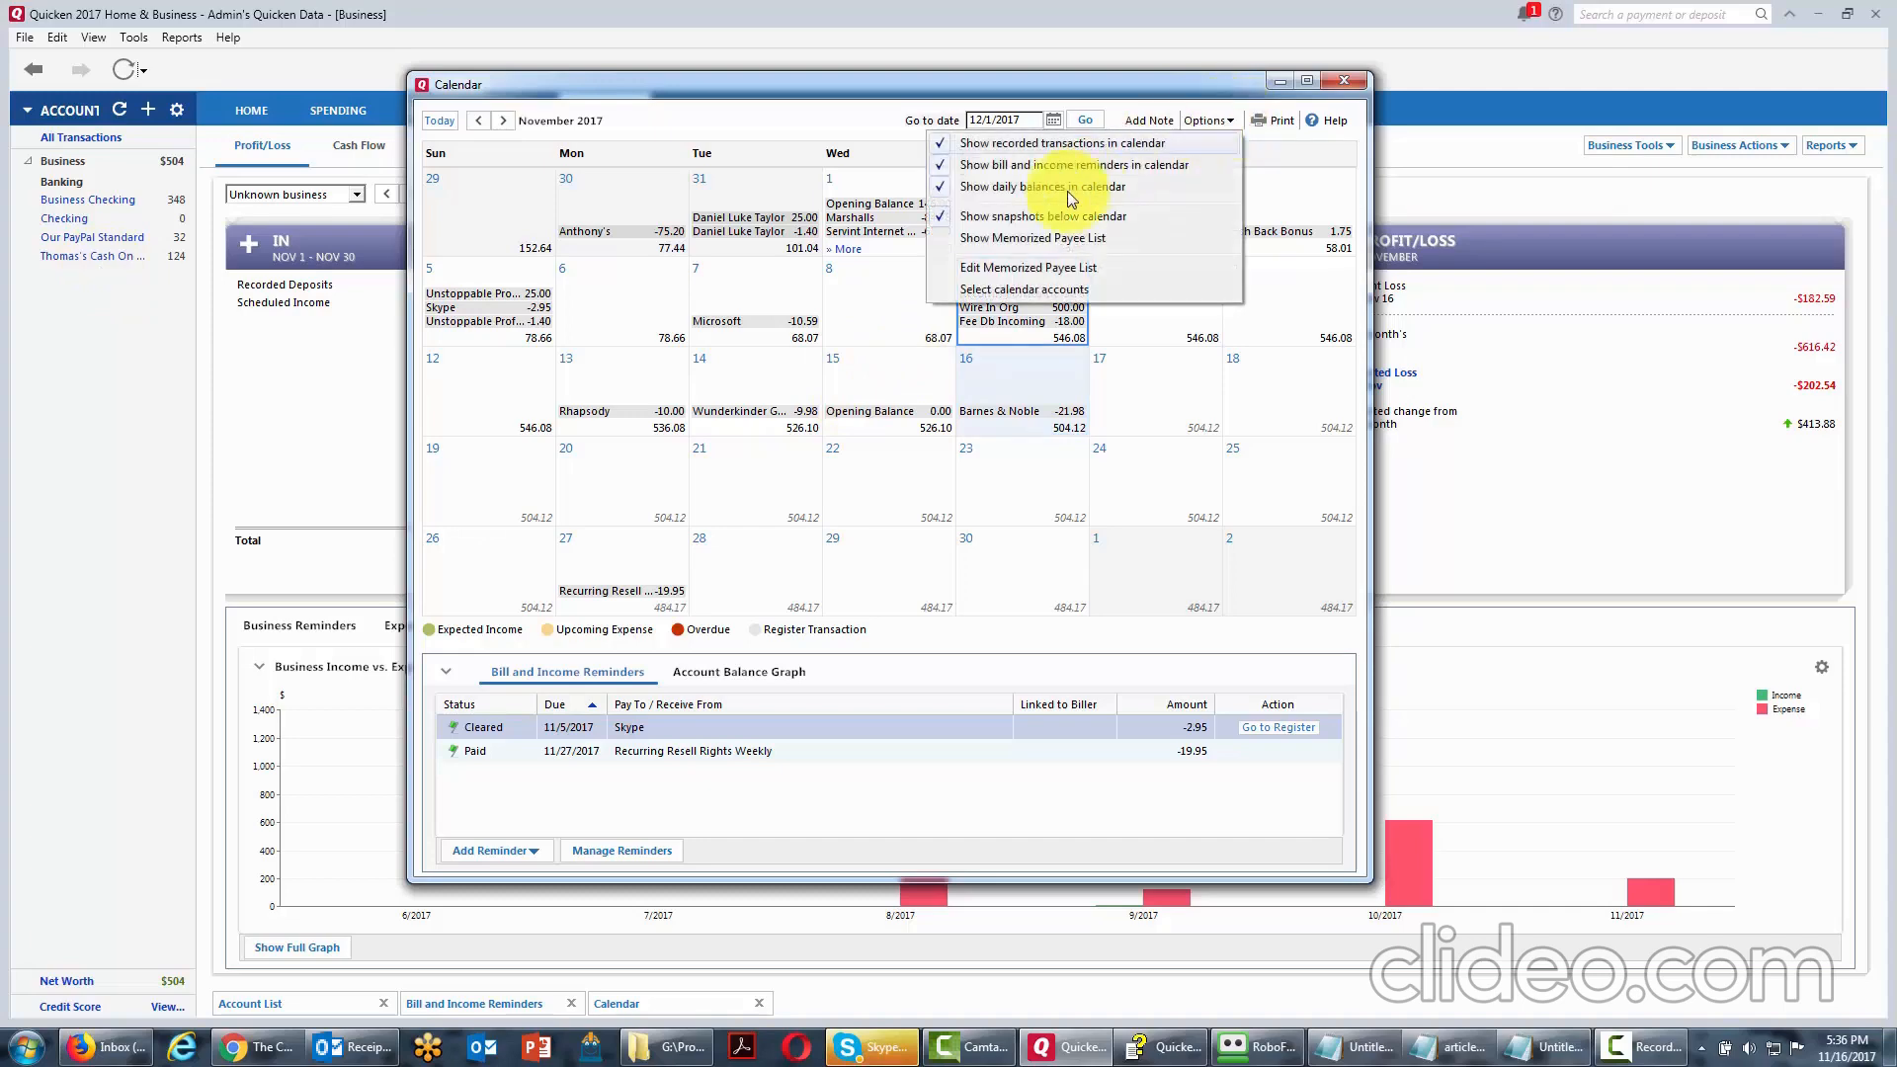
click(1023, 290)
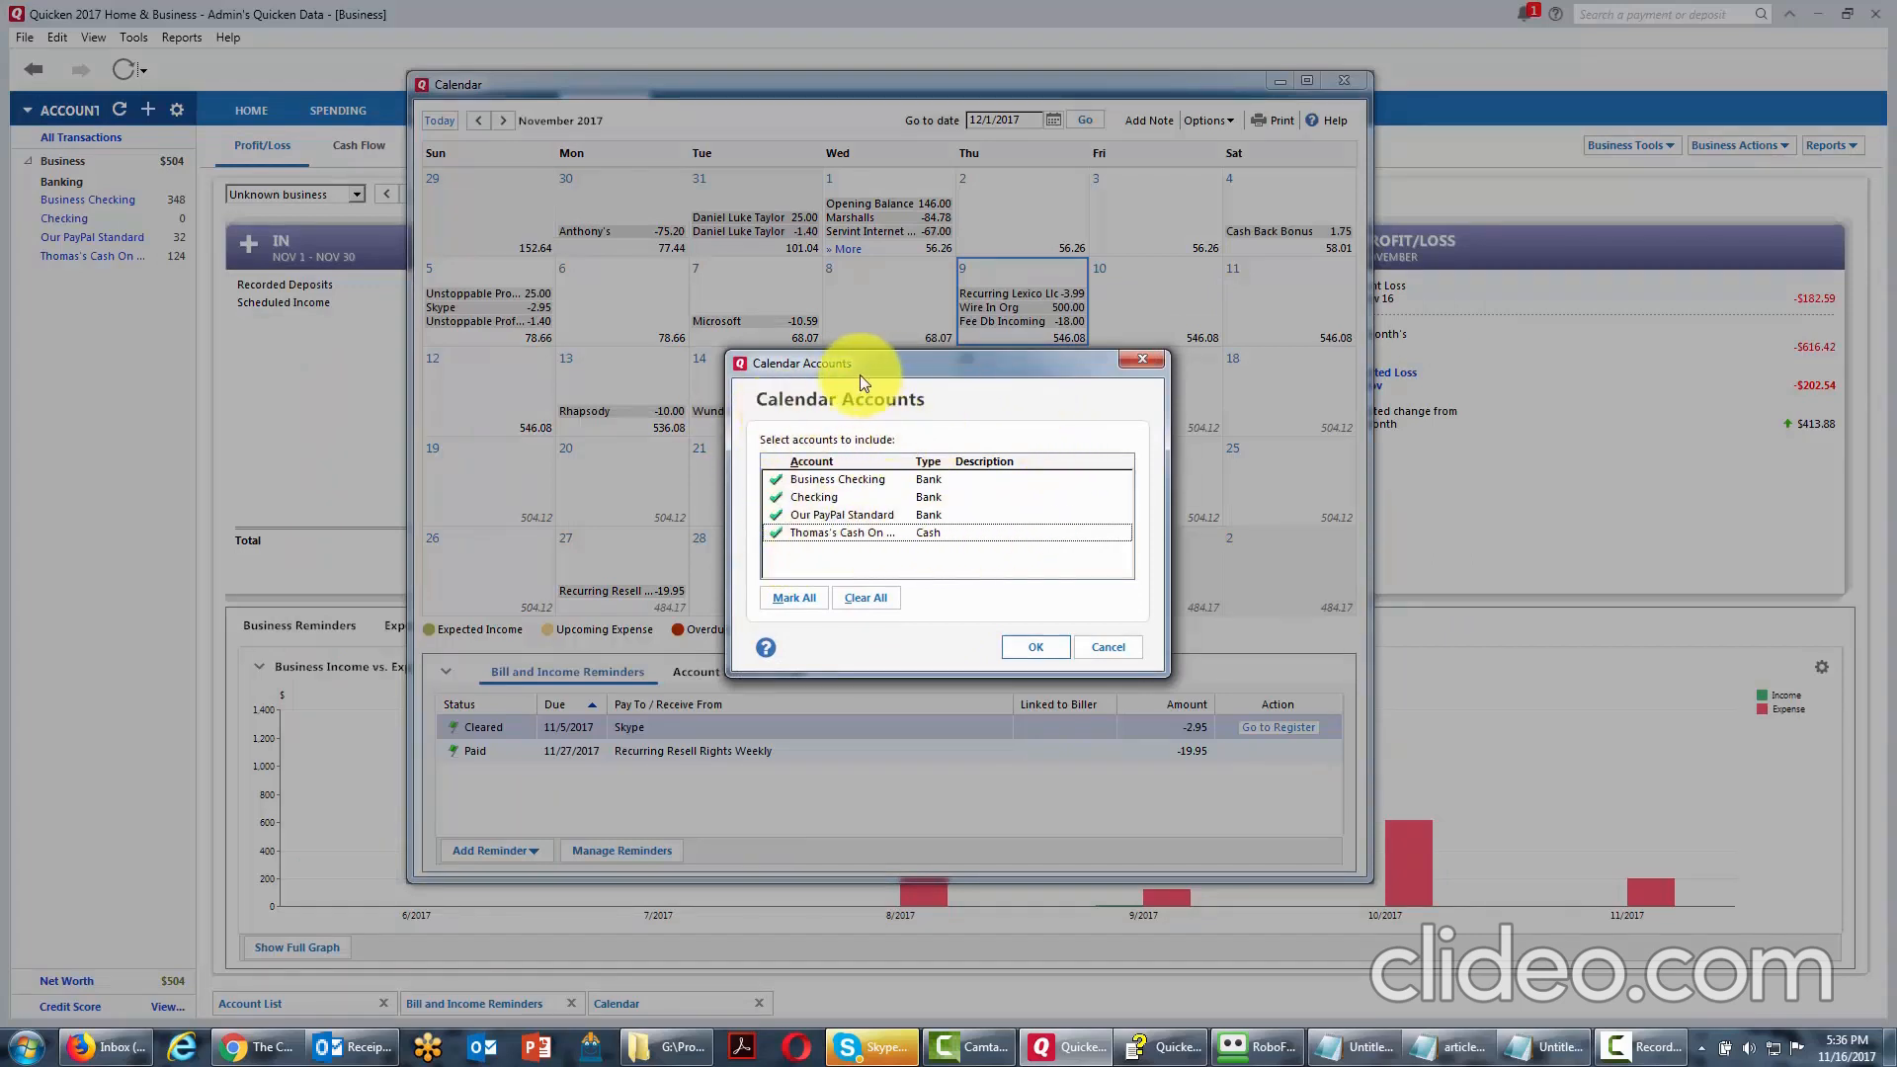
click(775, 532)
click(775, 515)
click(774, 497)
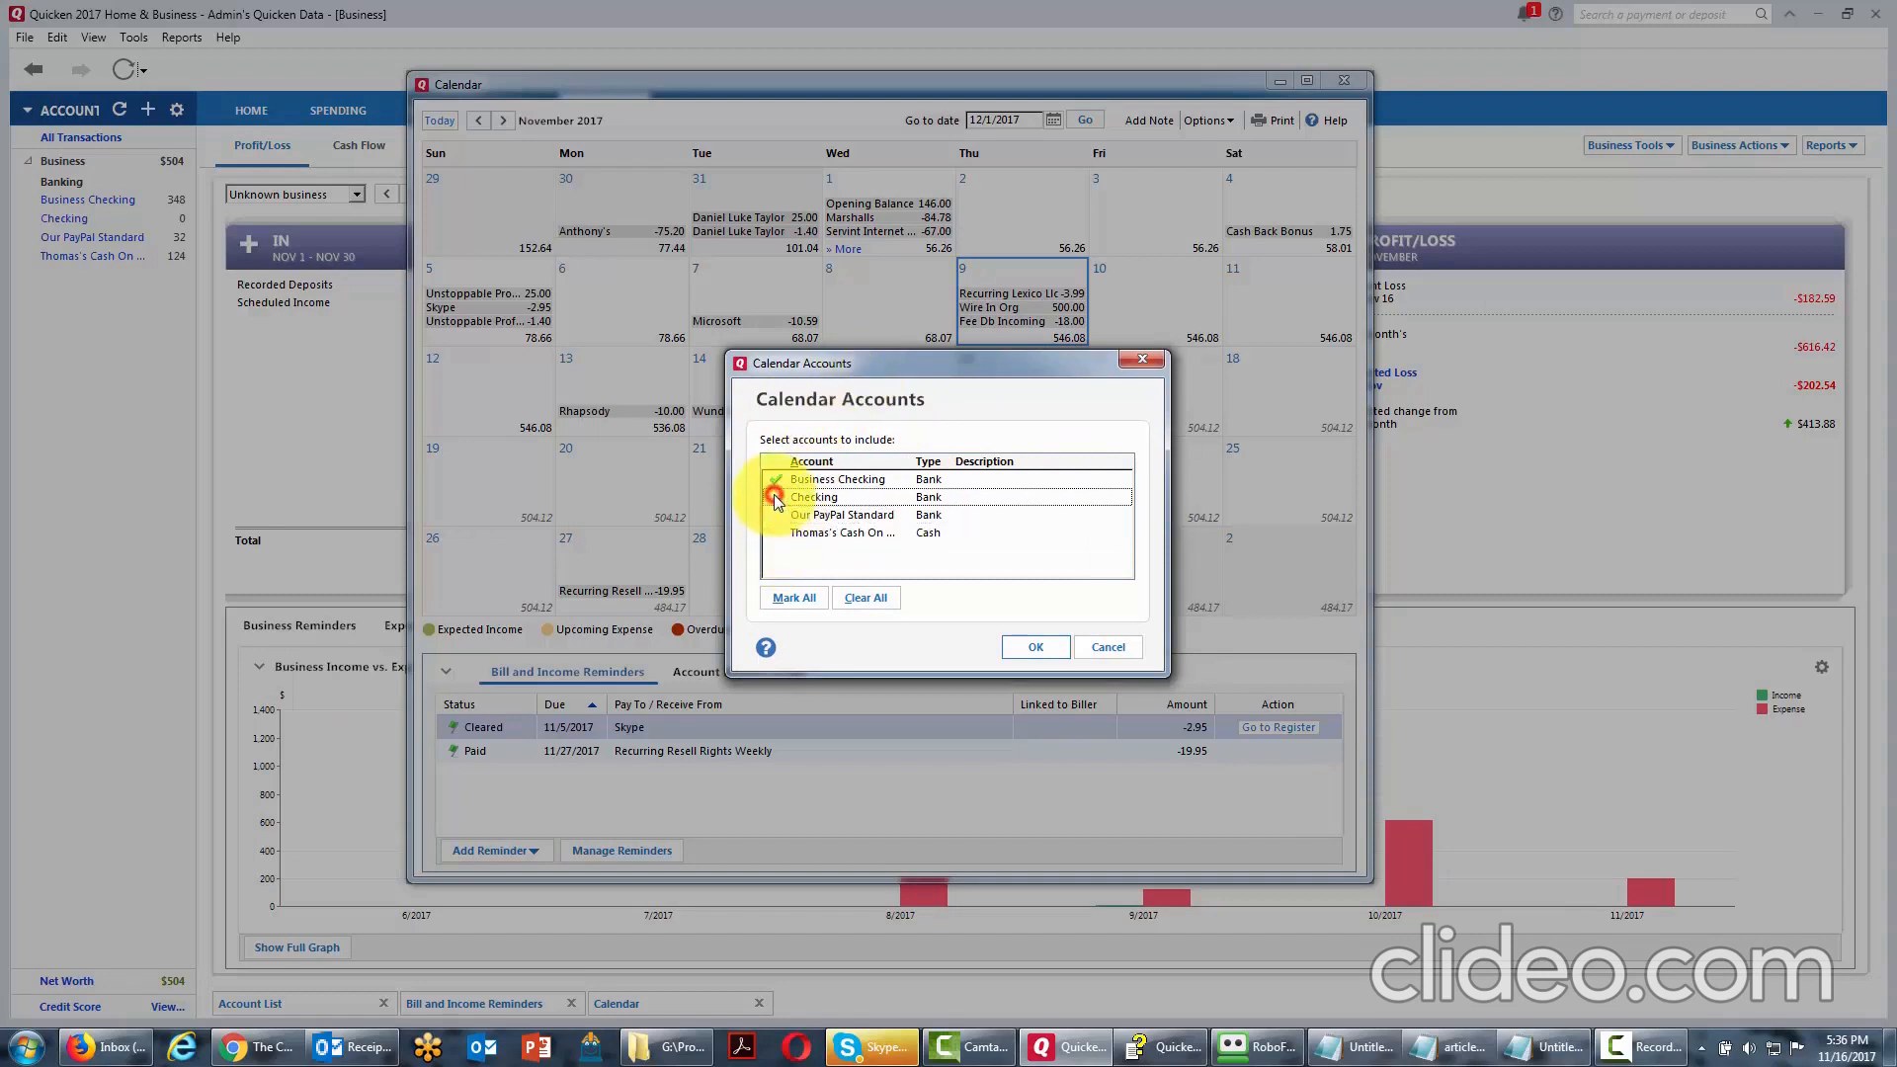
click(1030, 648)
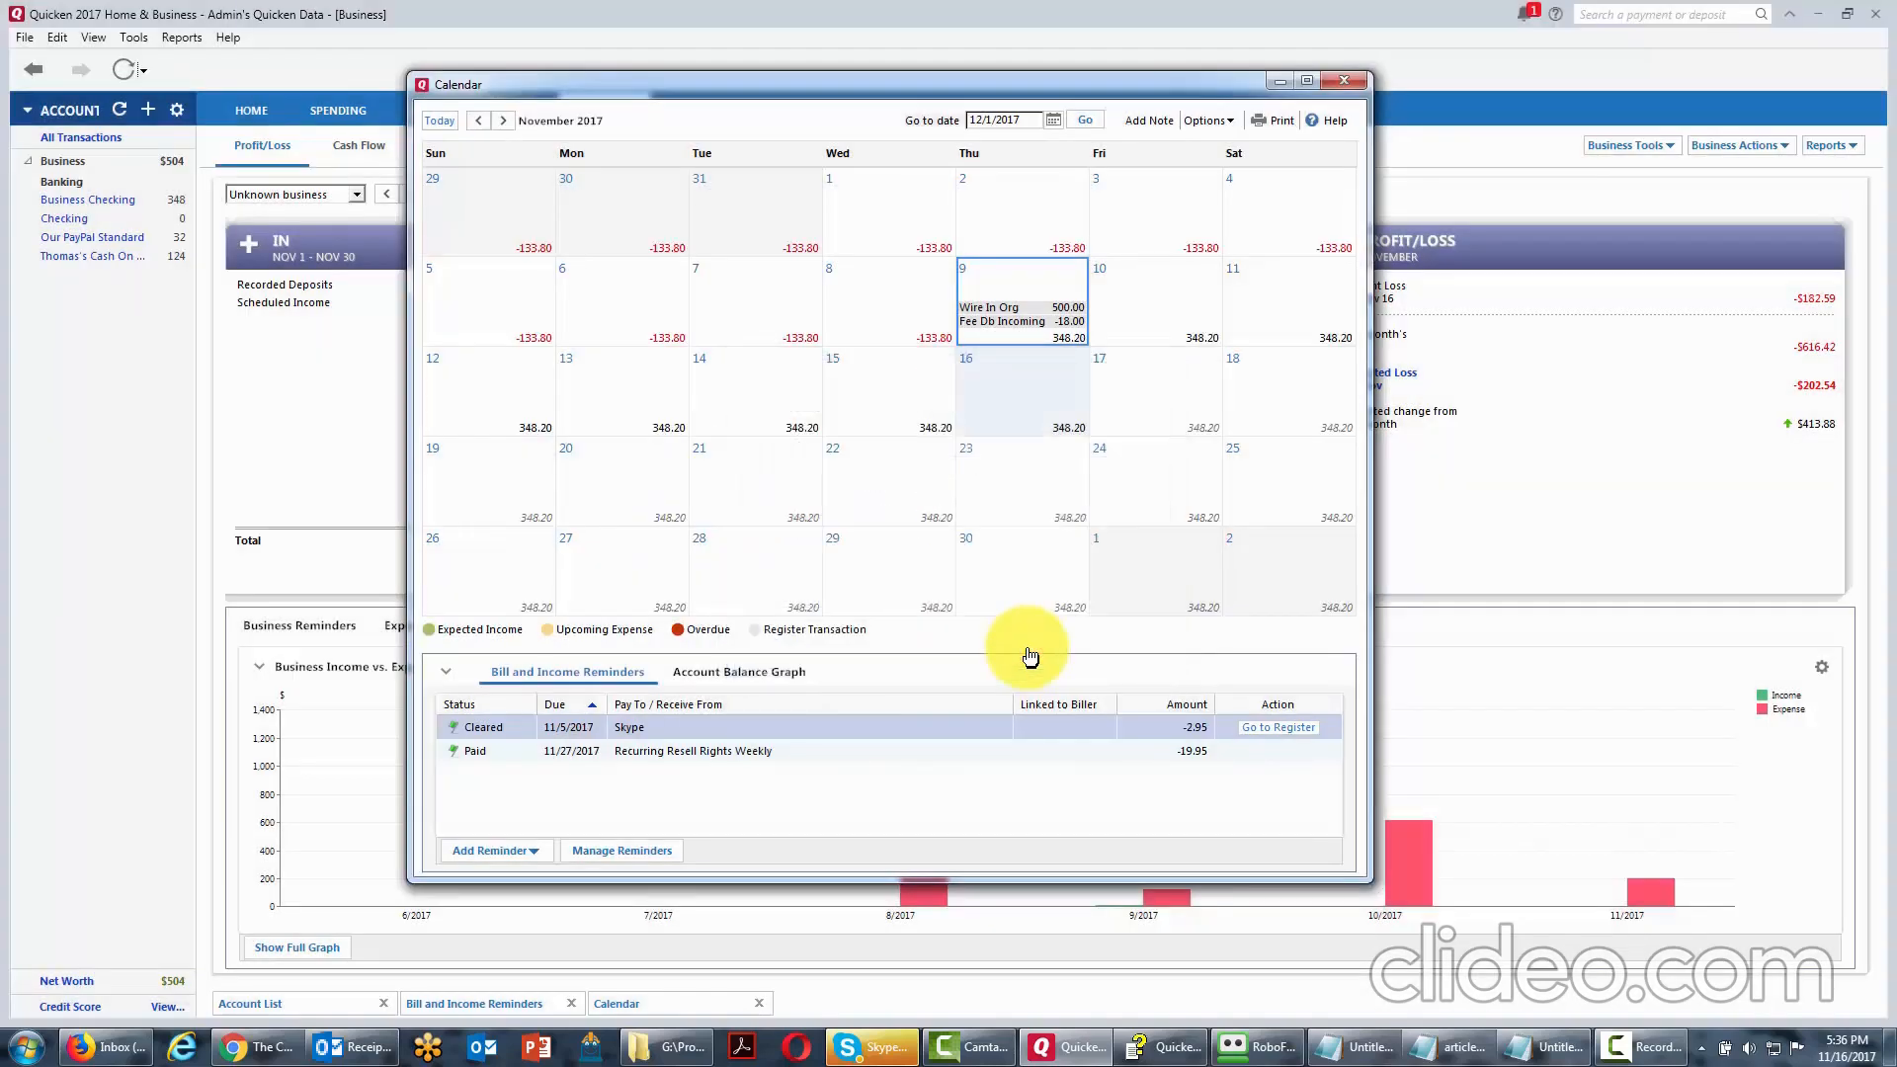
Reopen the calendar account selection, include the cash account again and mark all accounts.
click(1228, 119)
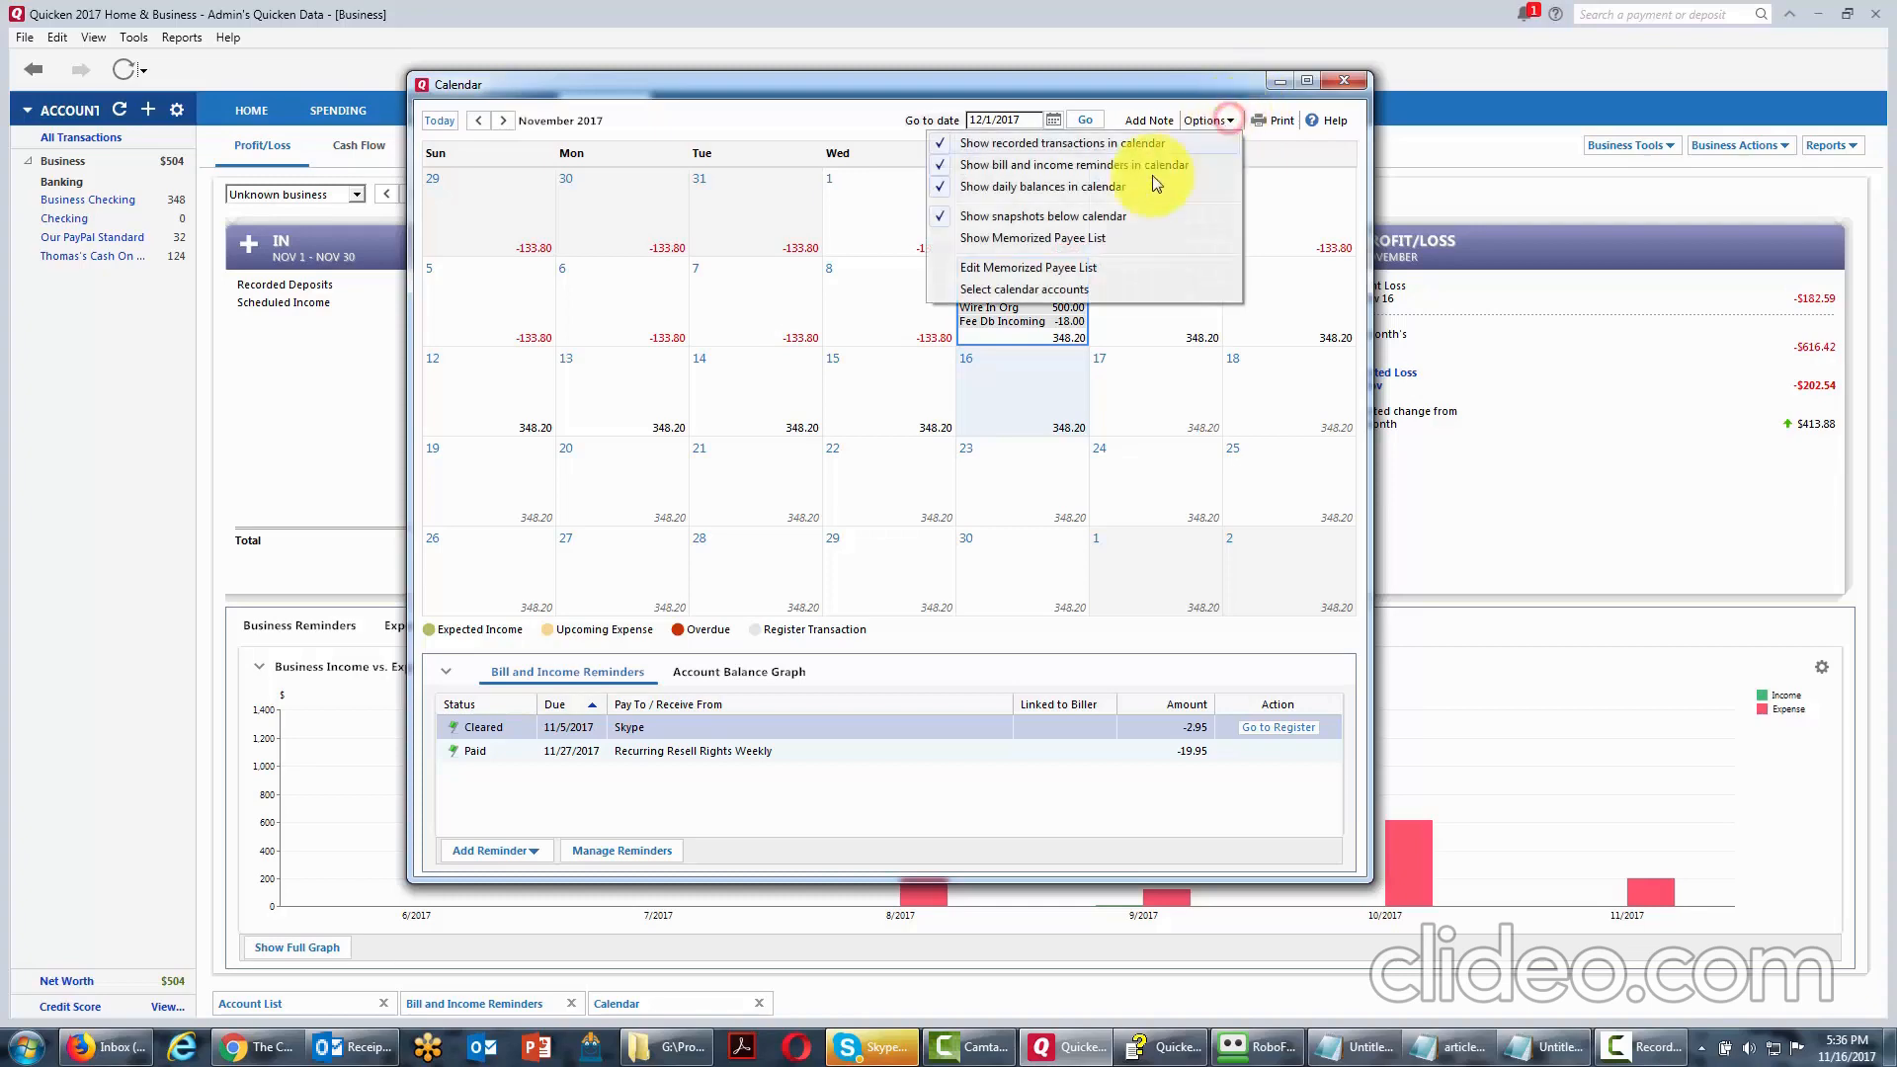
click(1018, 288)
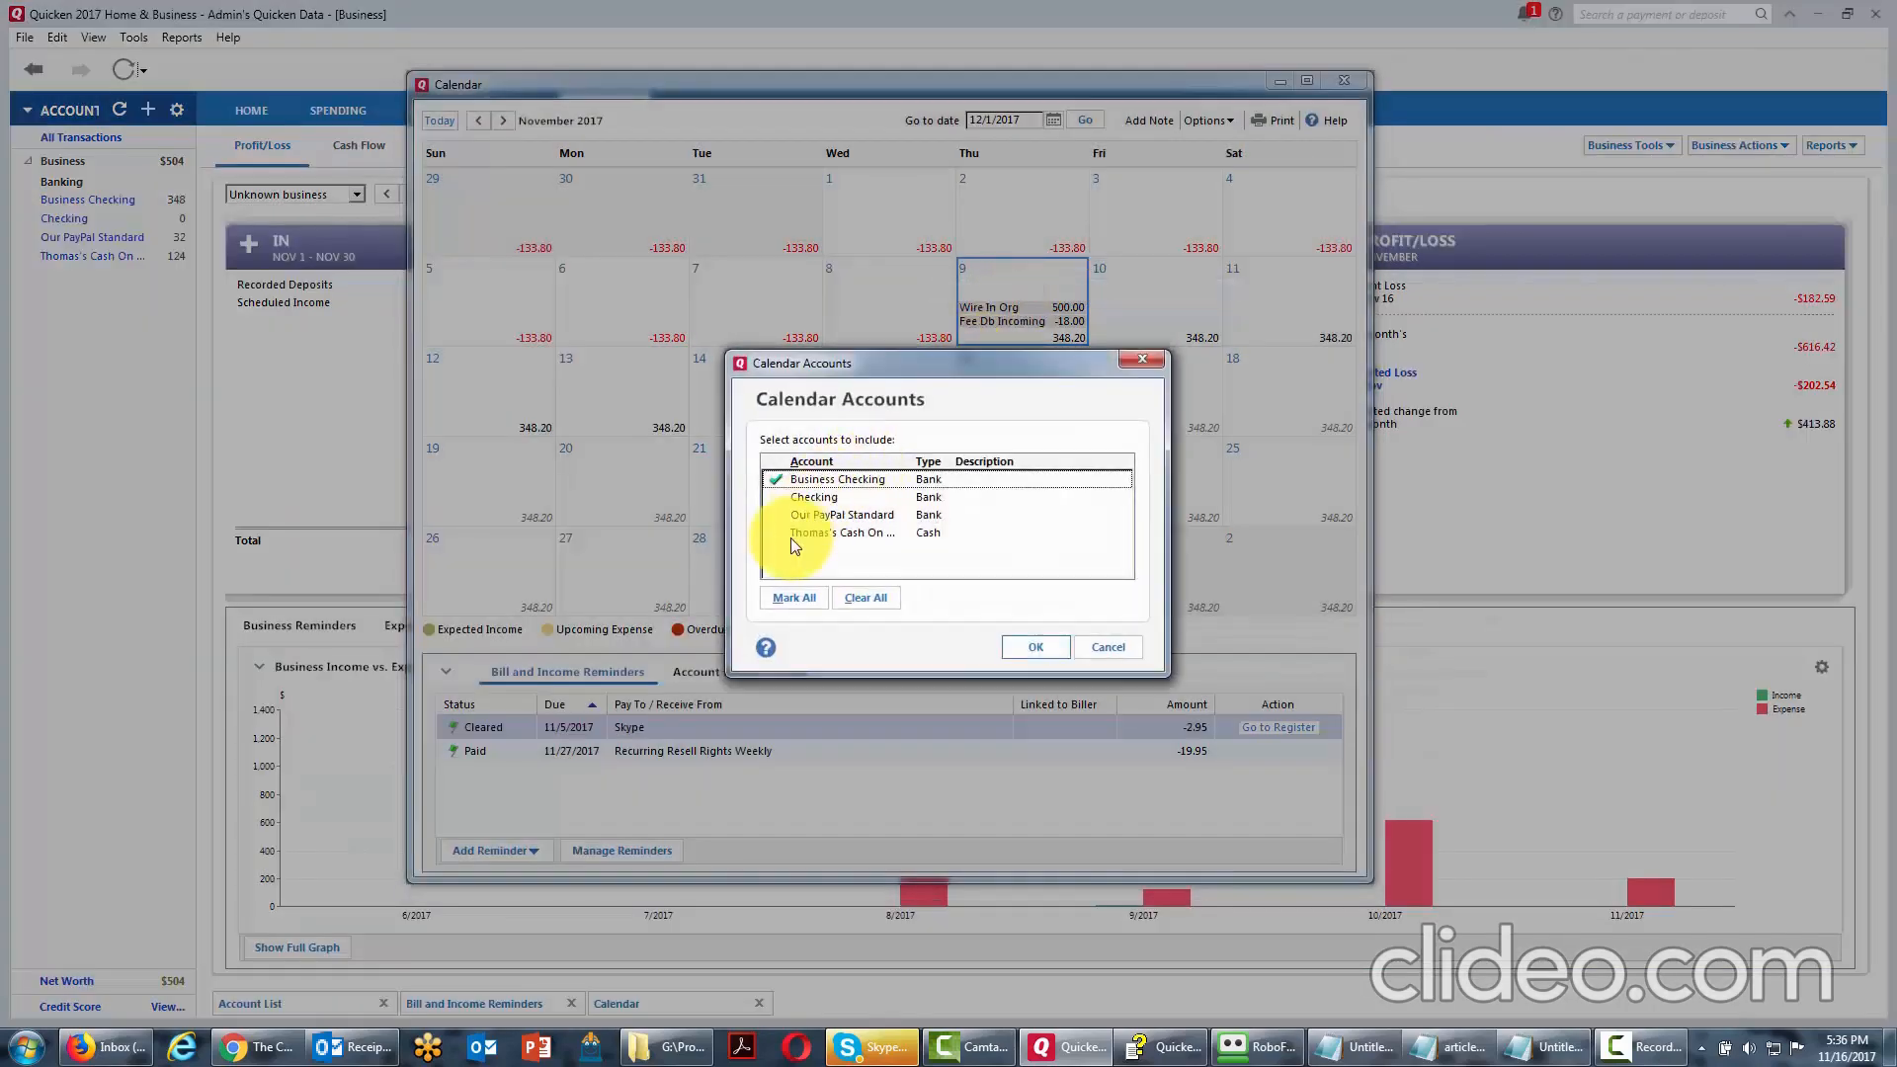
click(780, 534)
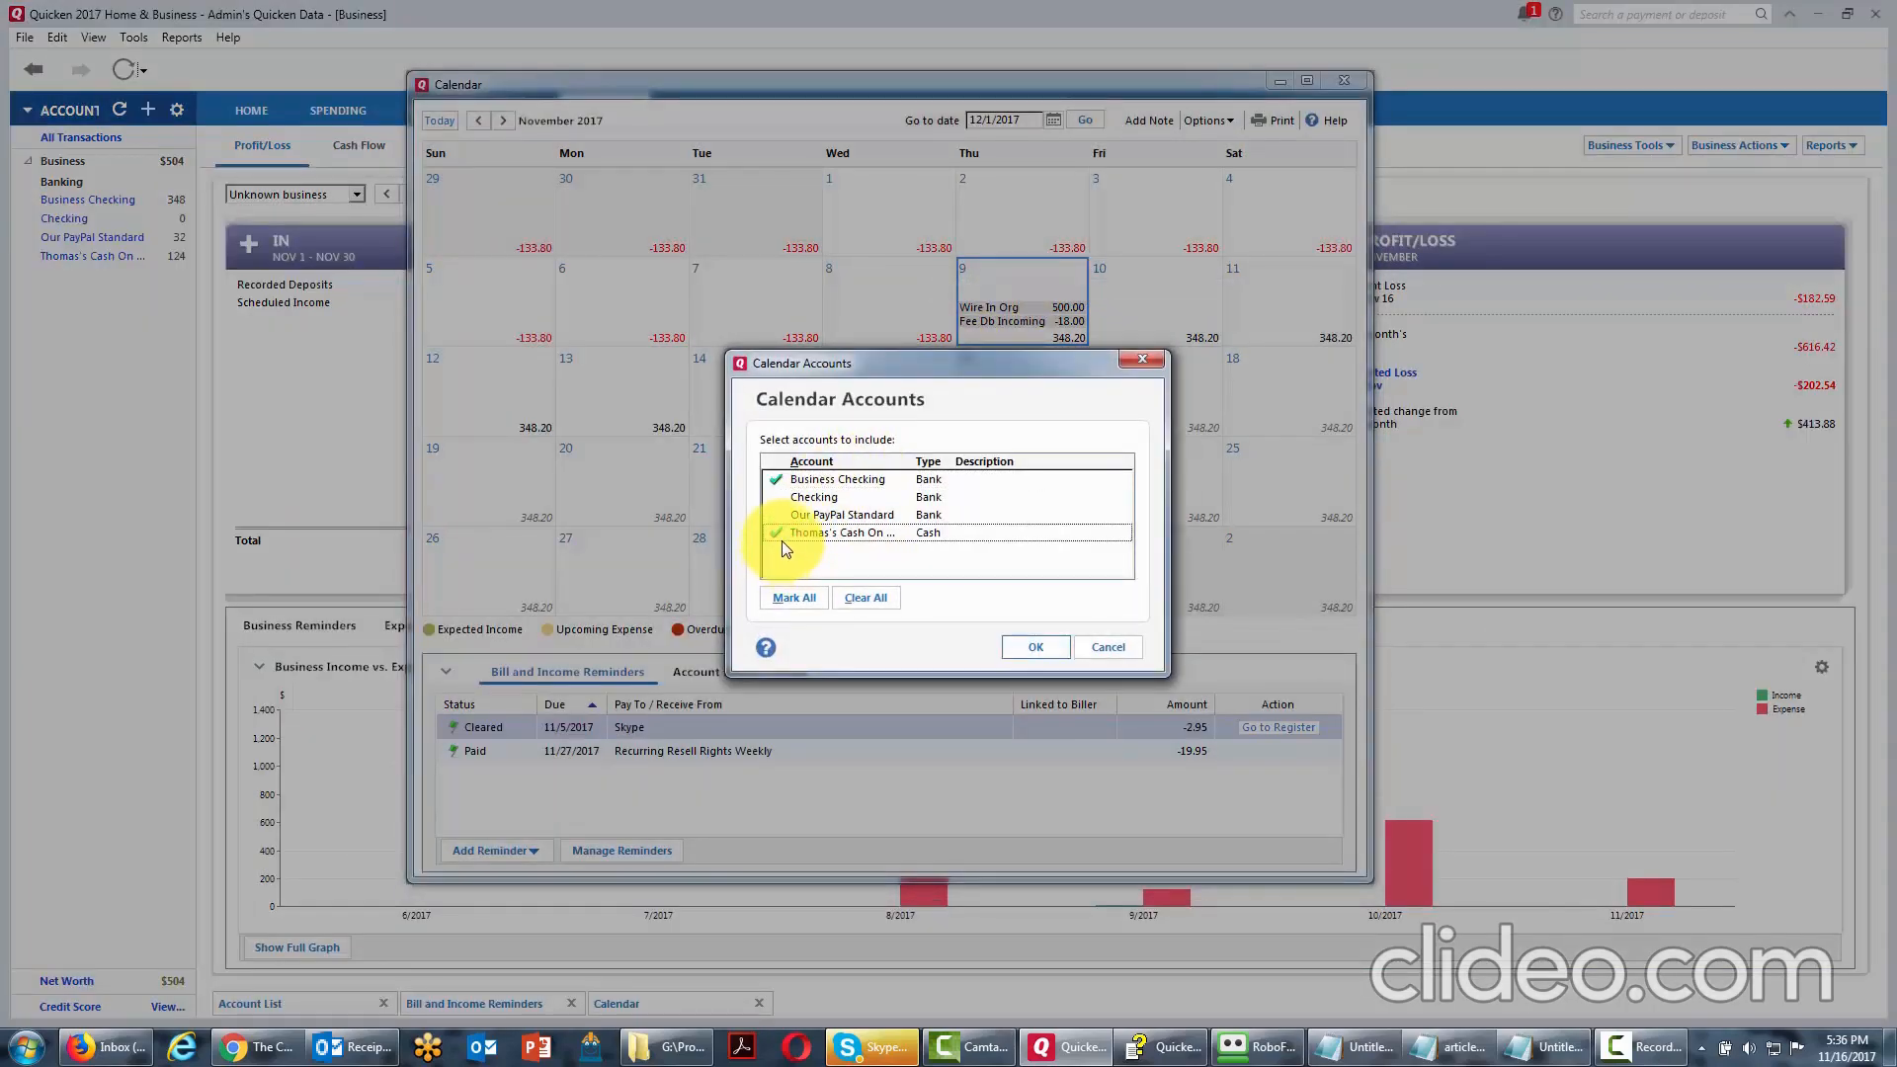
click(790, 595)
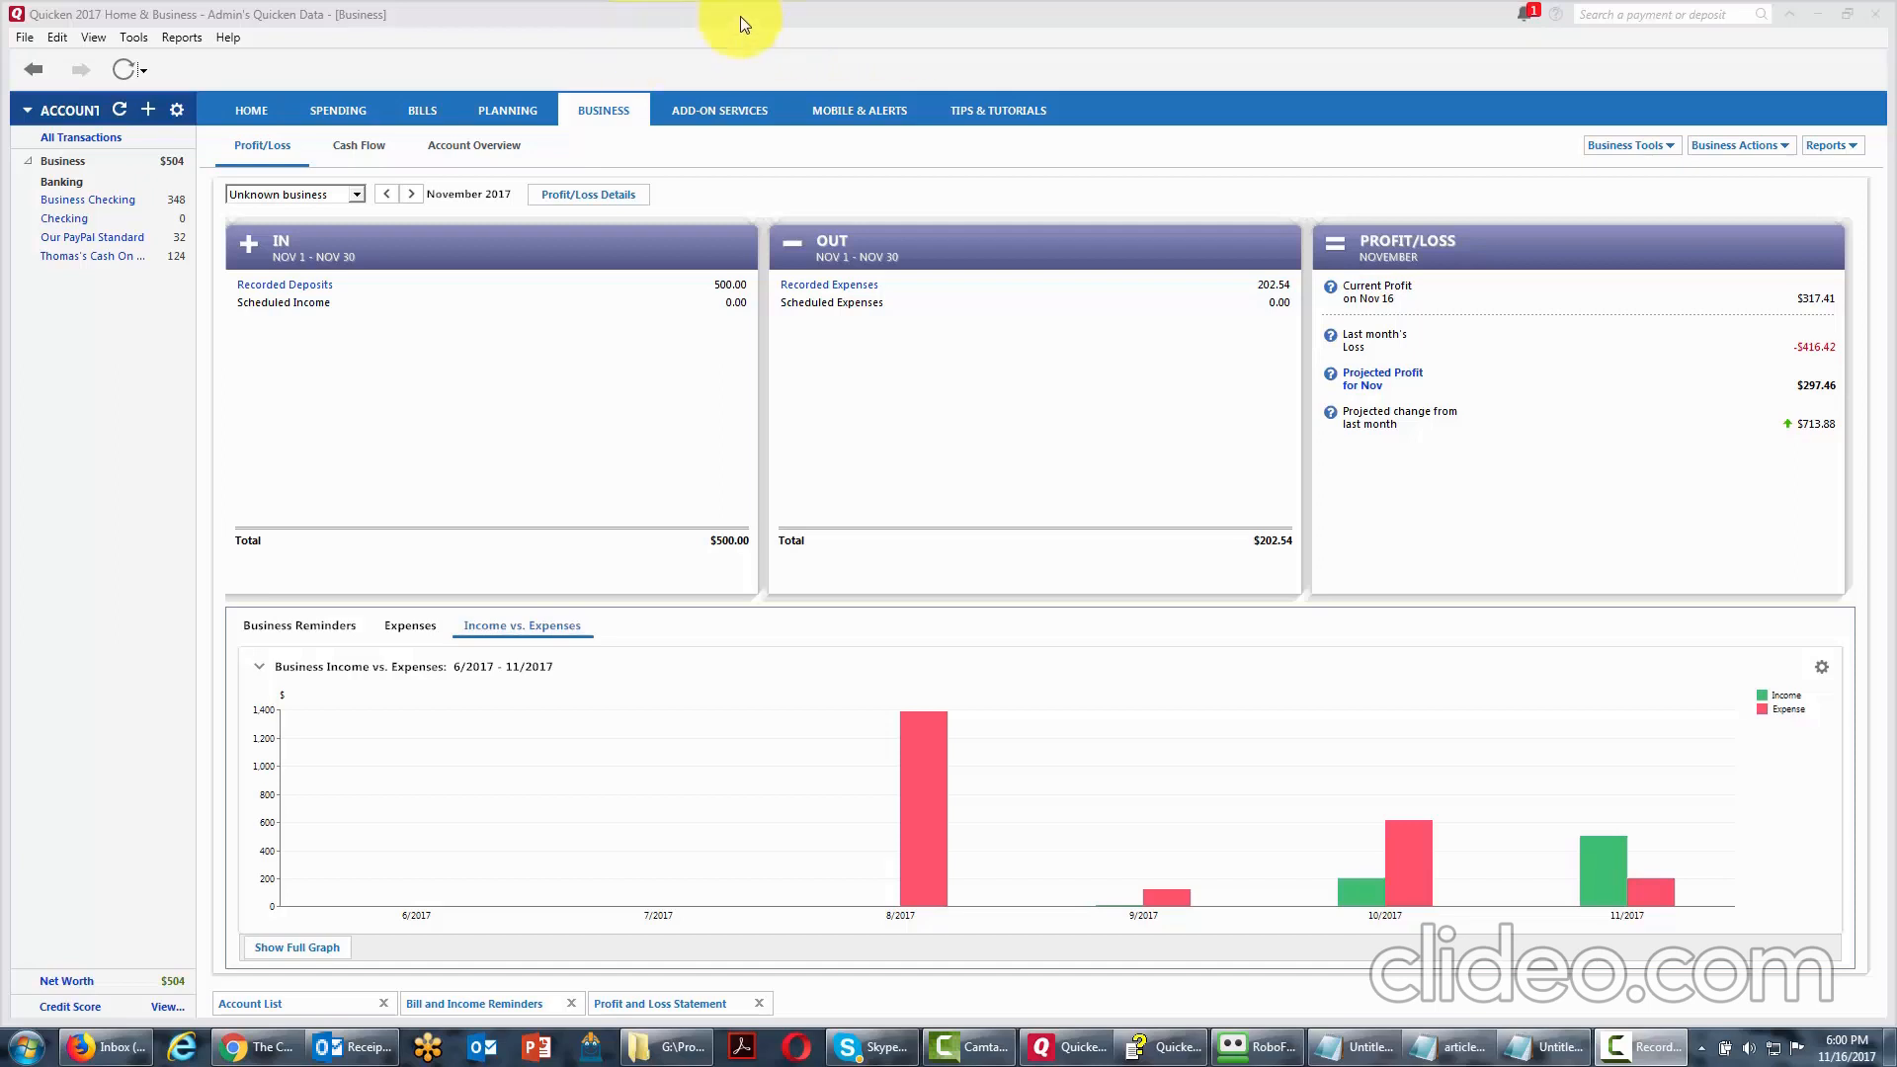
Run the business Profit and Loss Statement report and set its date range to Month to date.
click(180, 38)
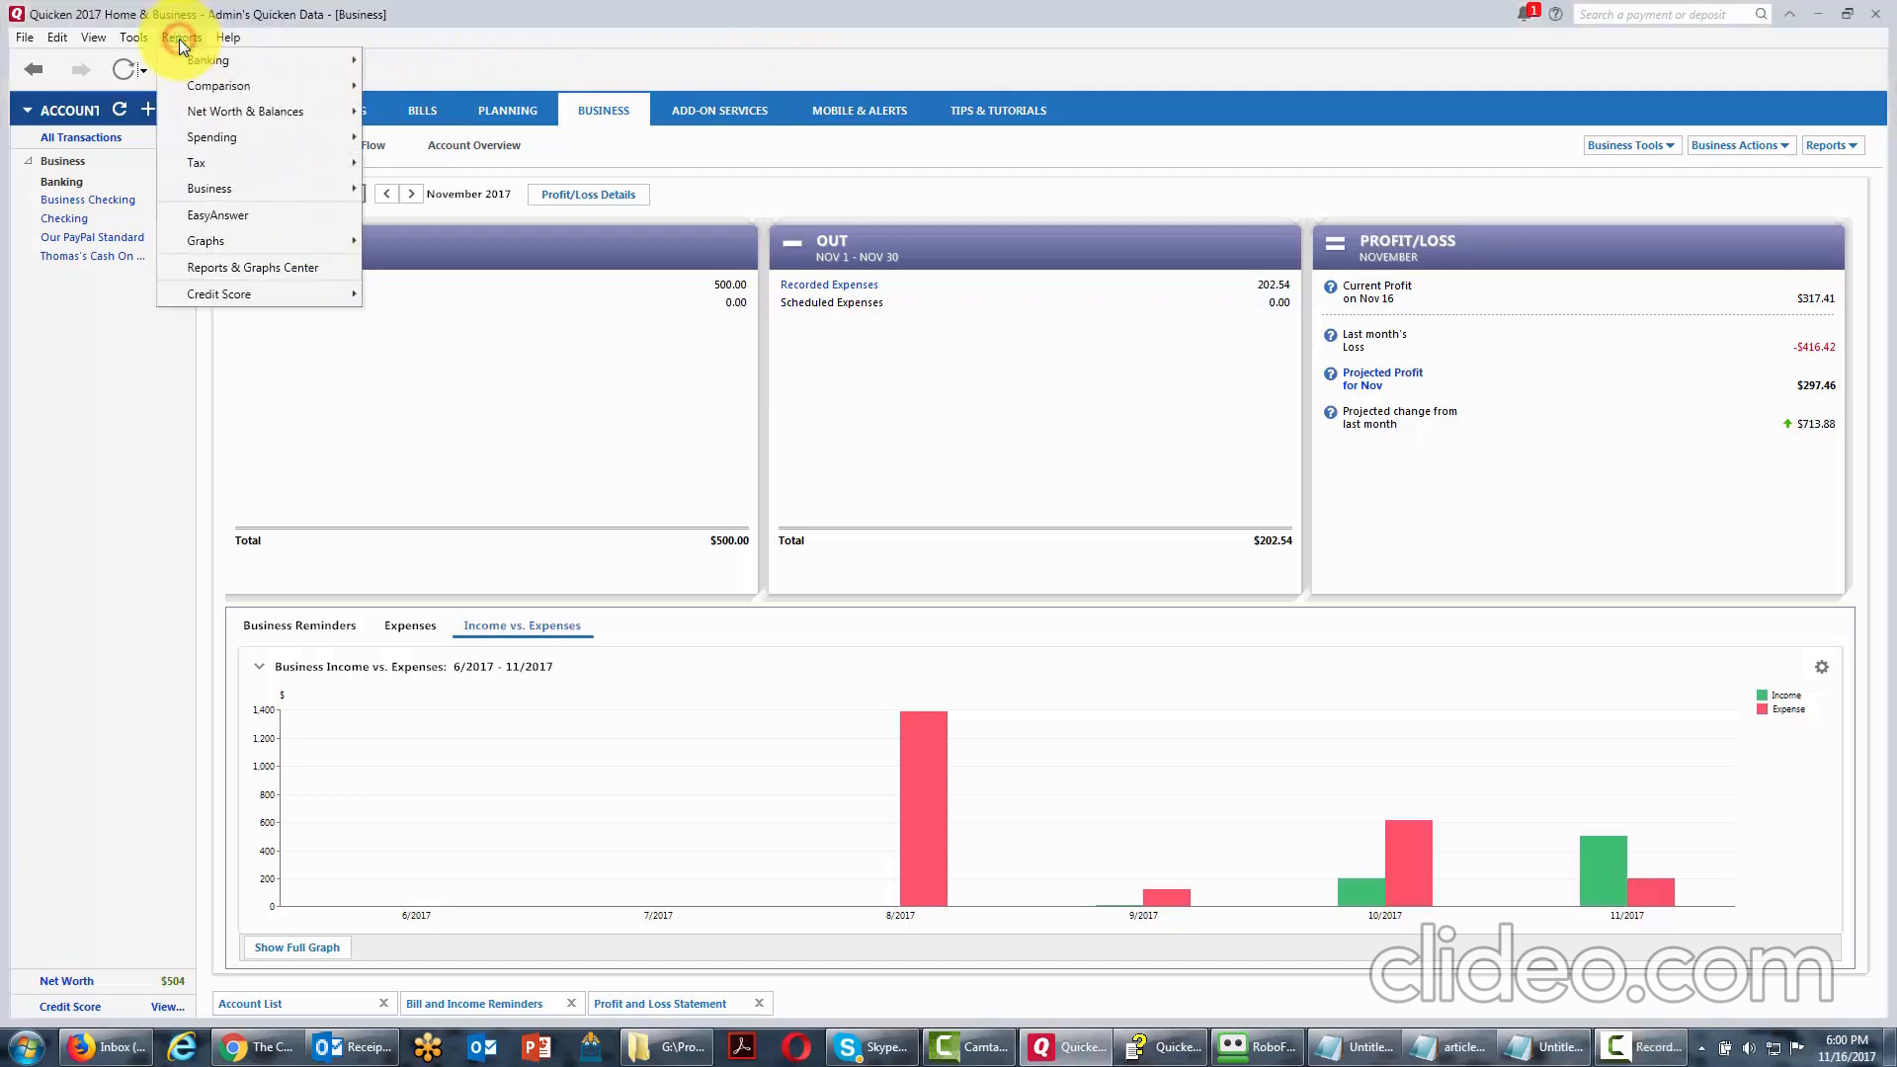
mouse_move(204, 188)
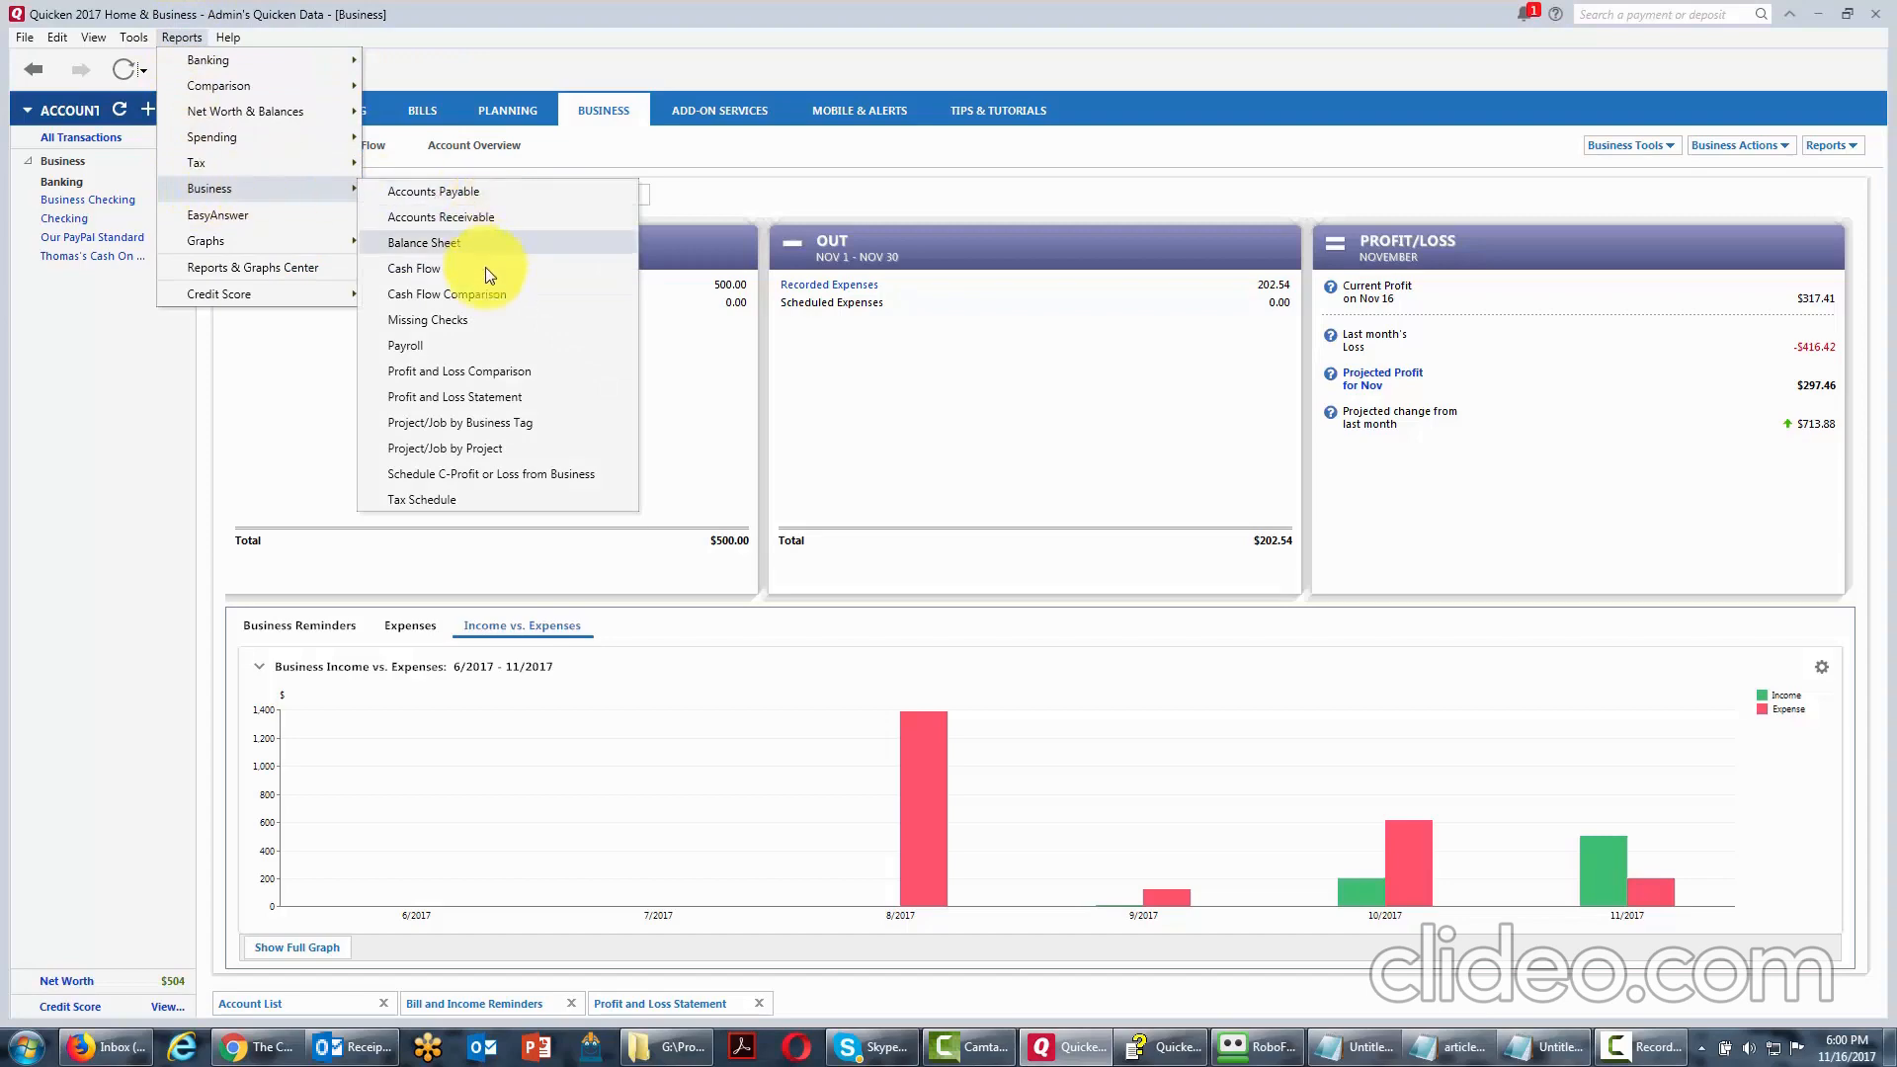
click(472, 405)
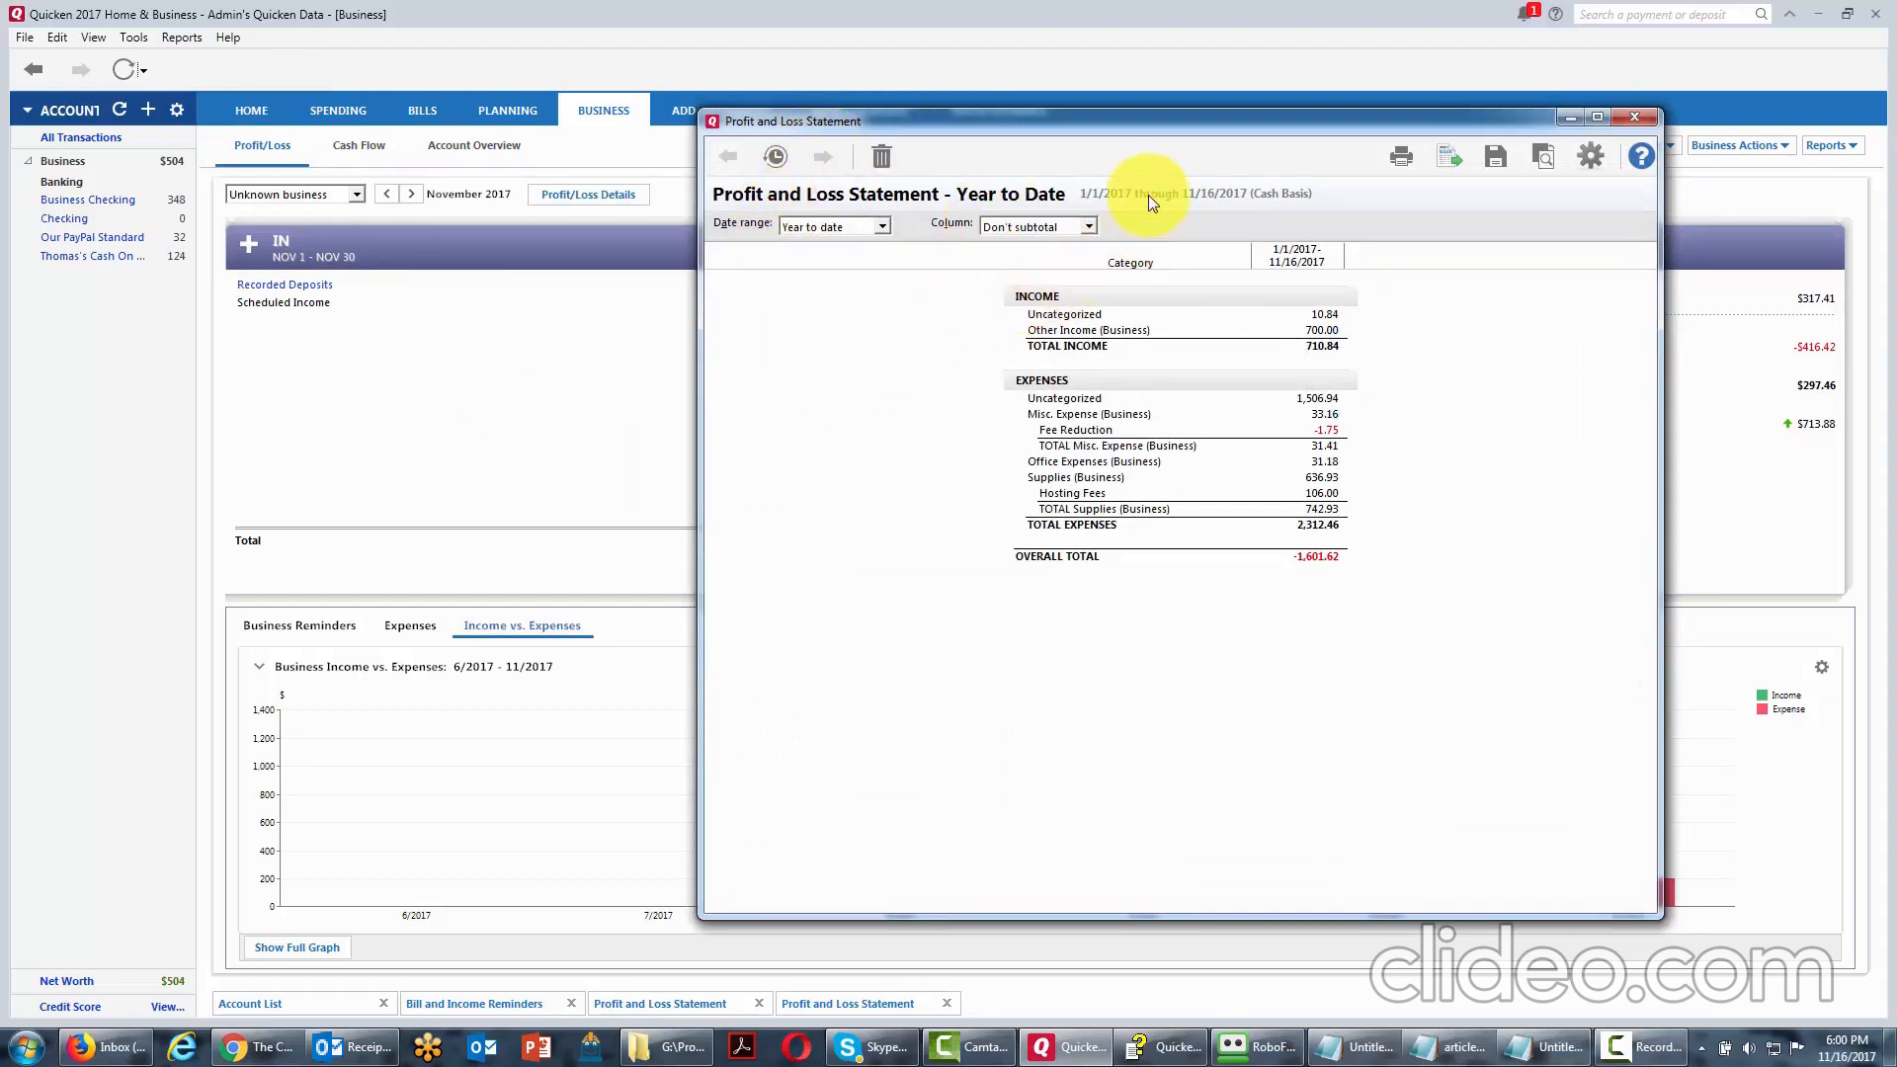
click(883, 226)
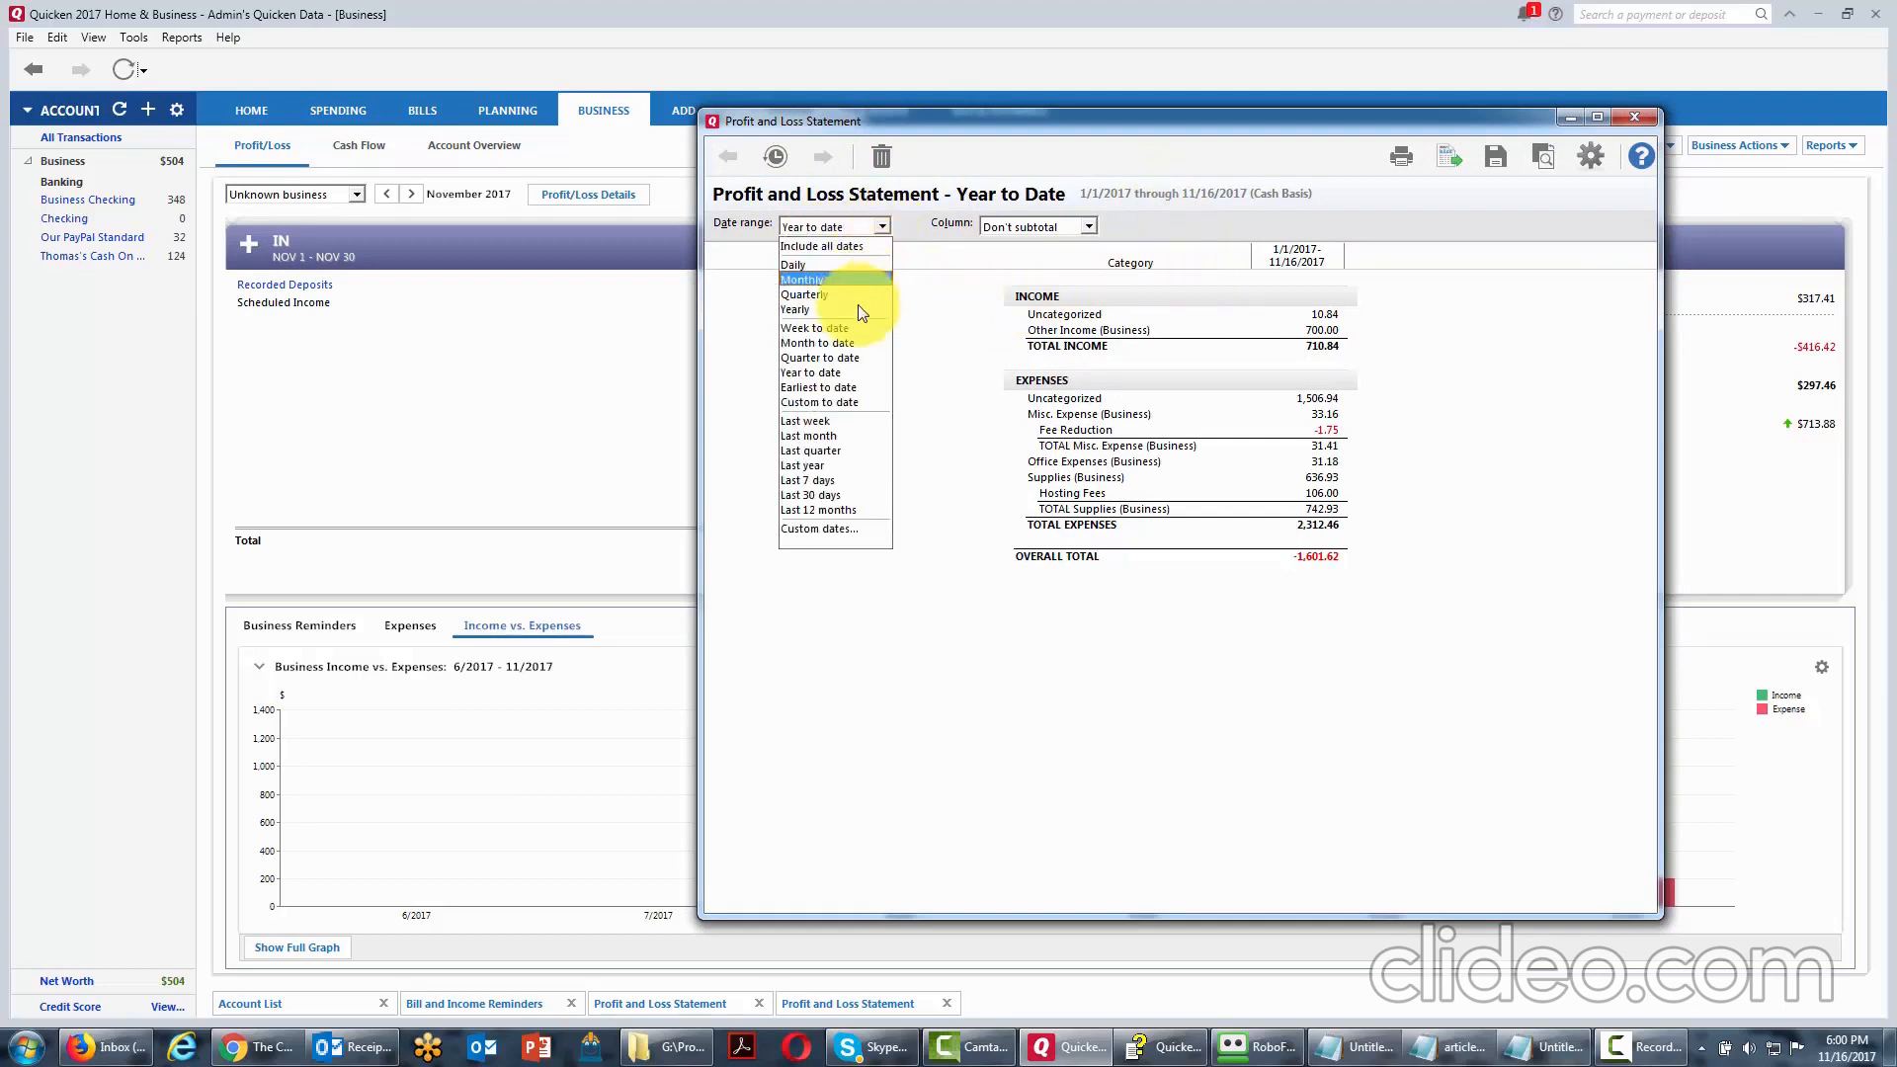
click(852, 344)
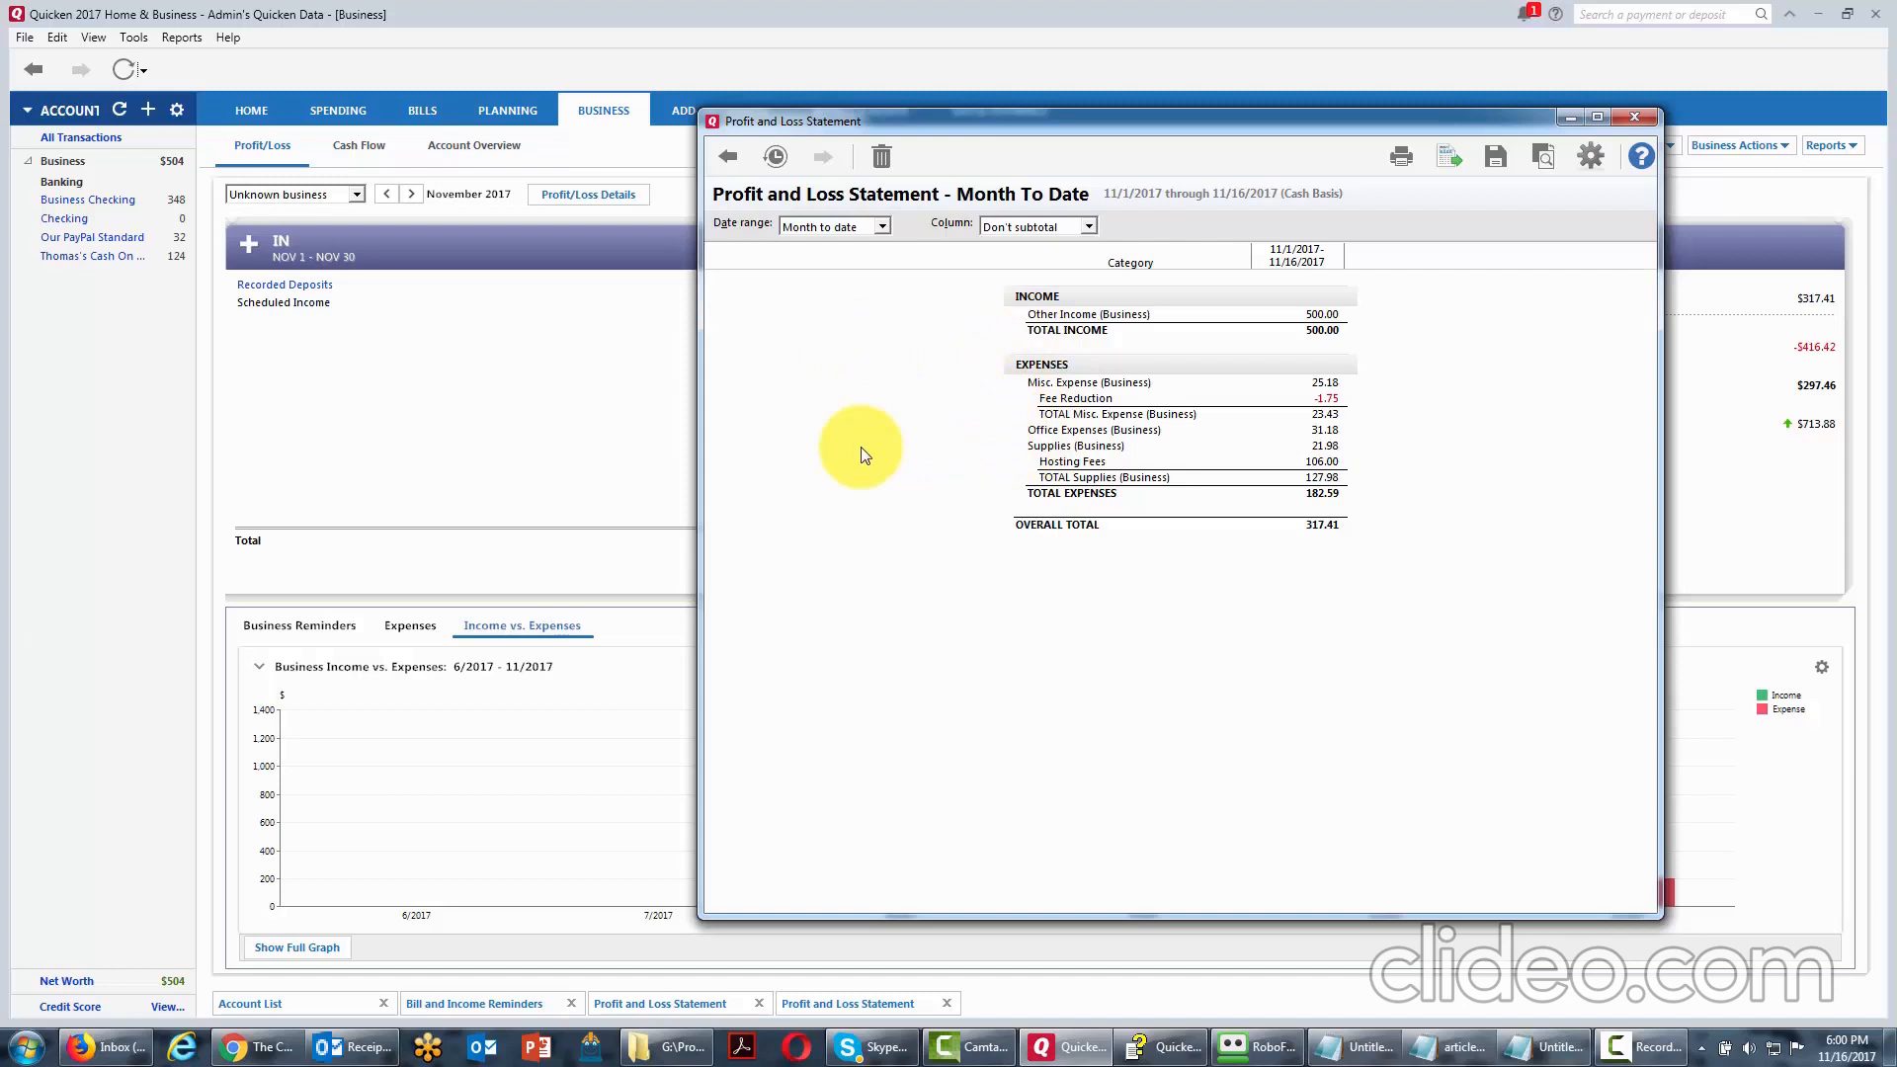
Drill into the Hosting Fees amount under Supplies (Business) and expand it to examine the underlying transactions.
click(1323, 461)
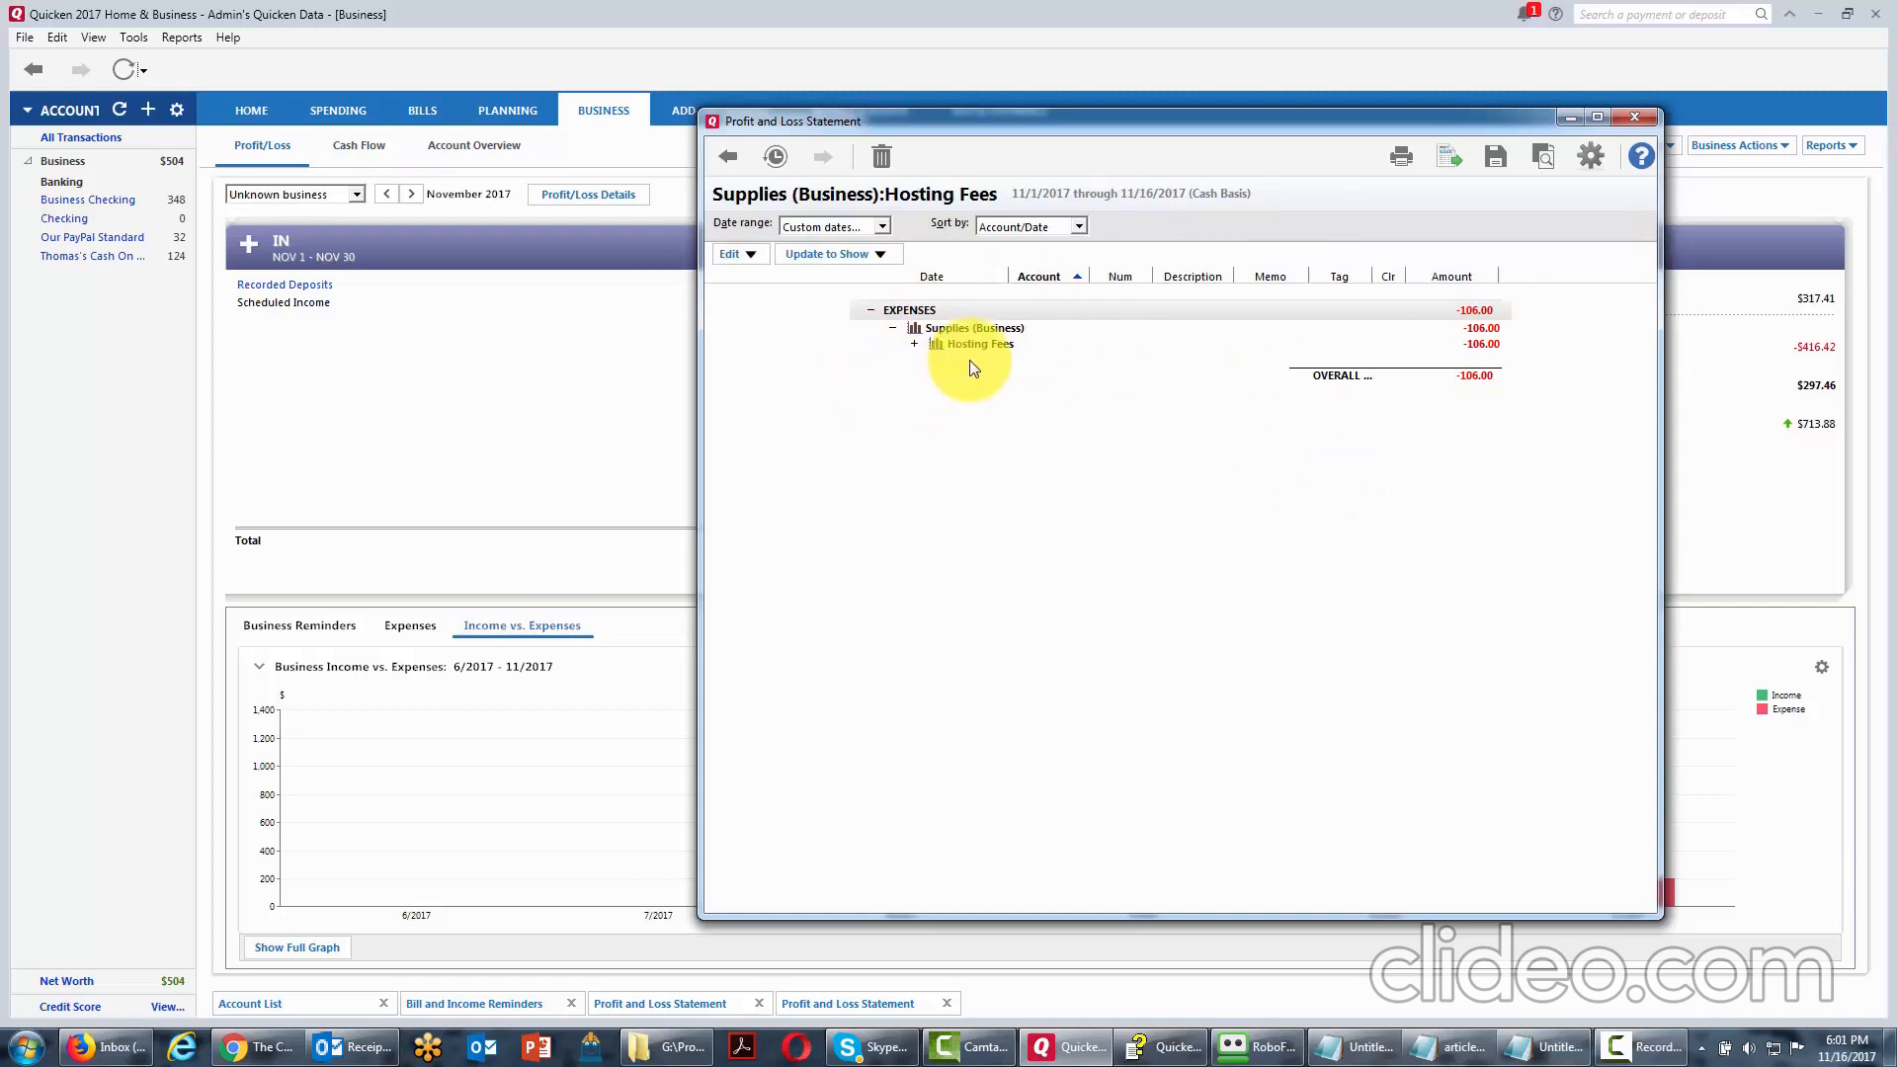
click(915, 344)
click(916, 358)
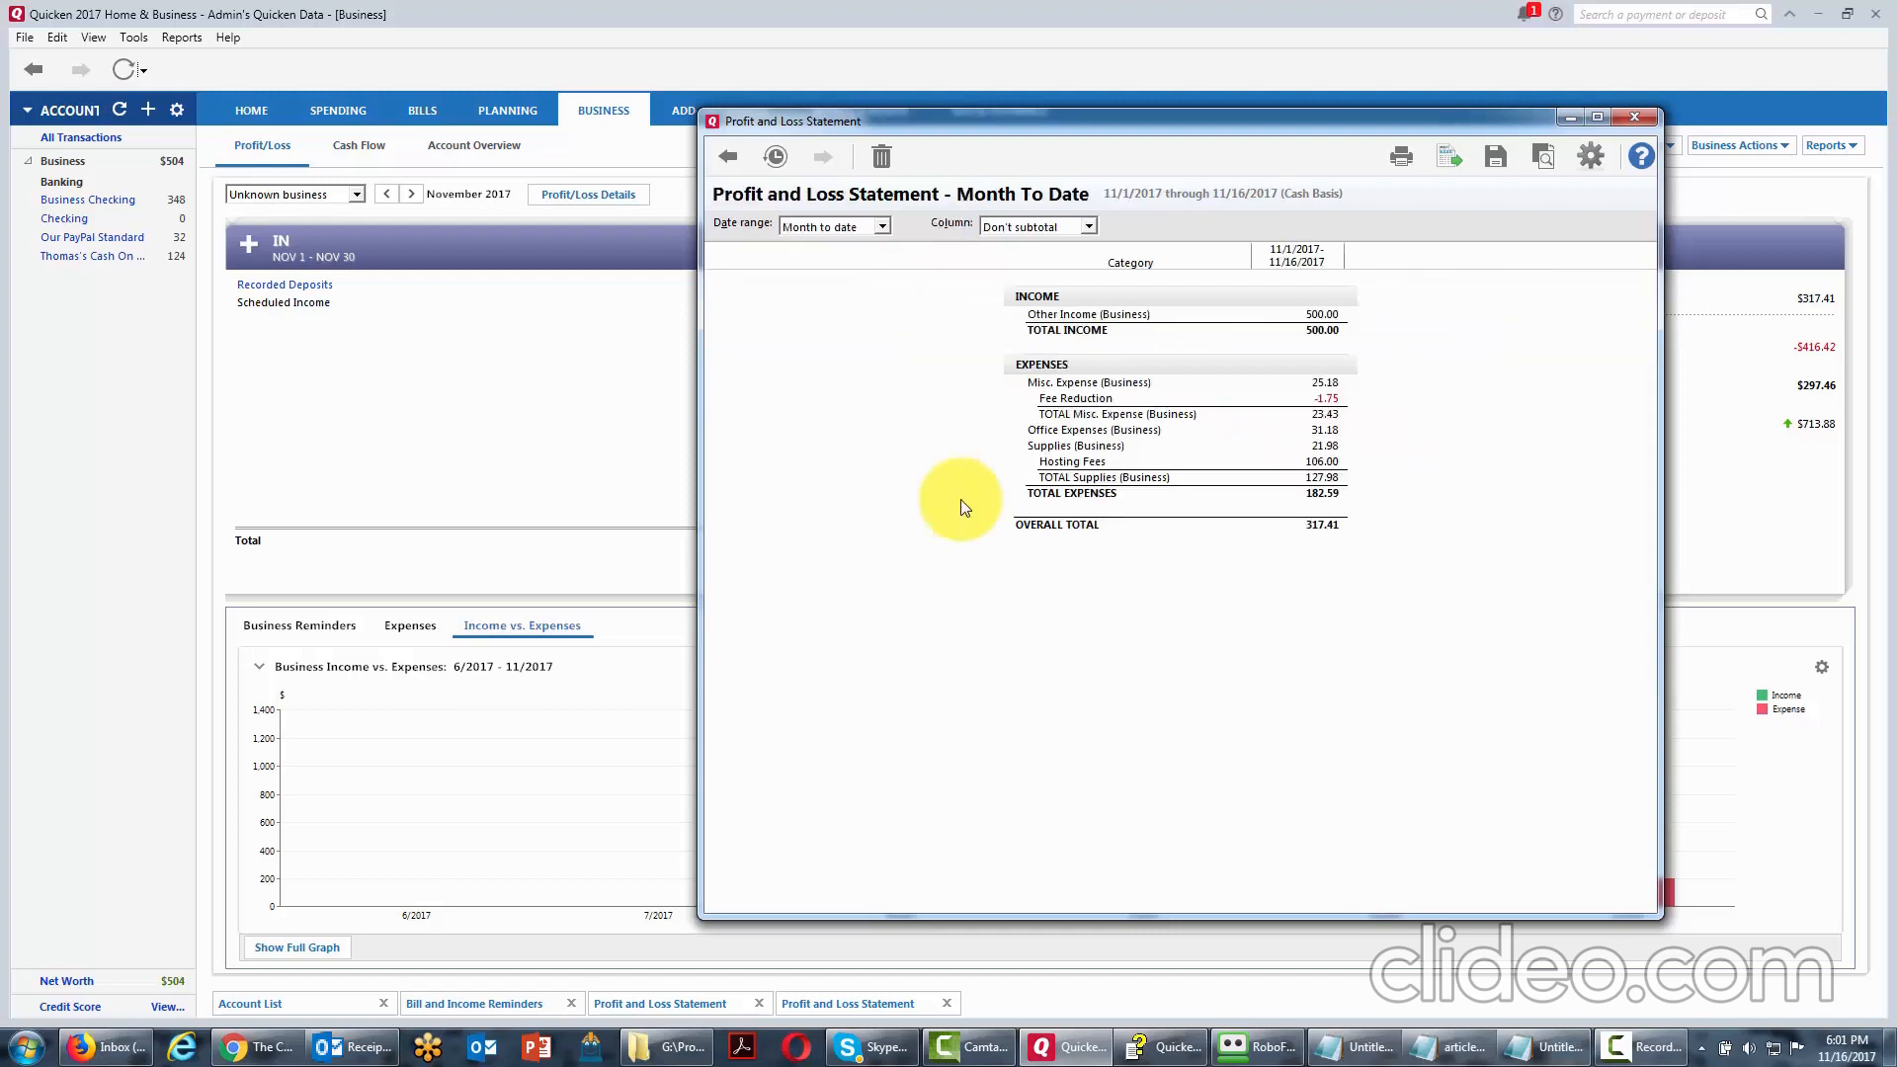
Set the Profit and Loss Statement date range to Last month, drill into Supplies (Business), and expand Other Supplies to examine its transactions.
click(877, 225)
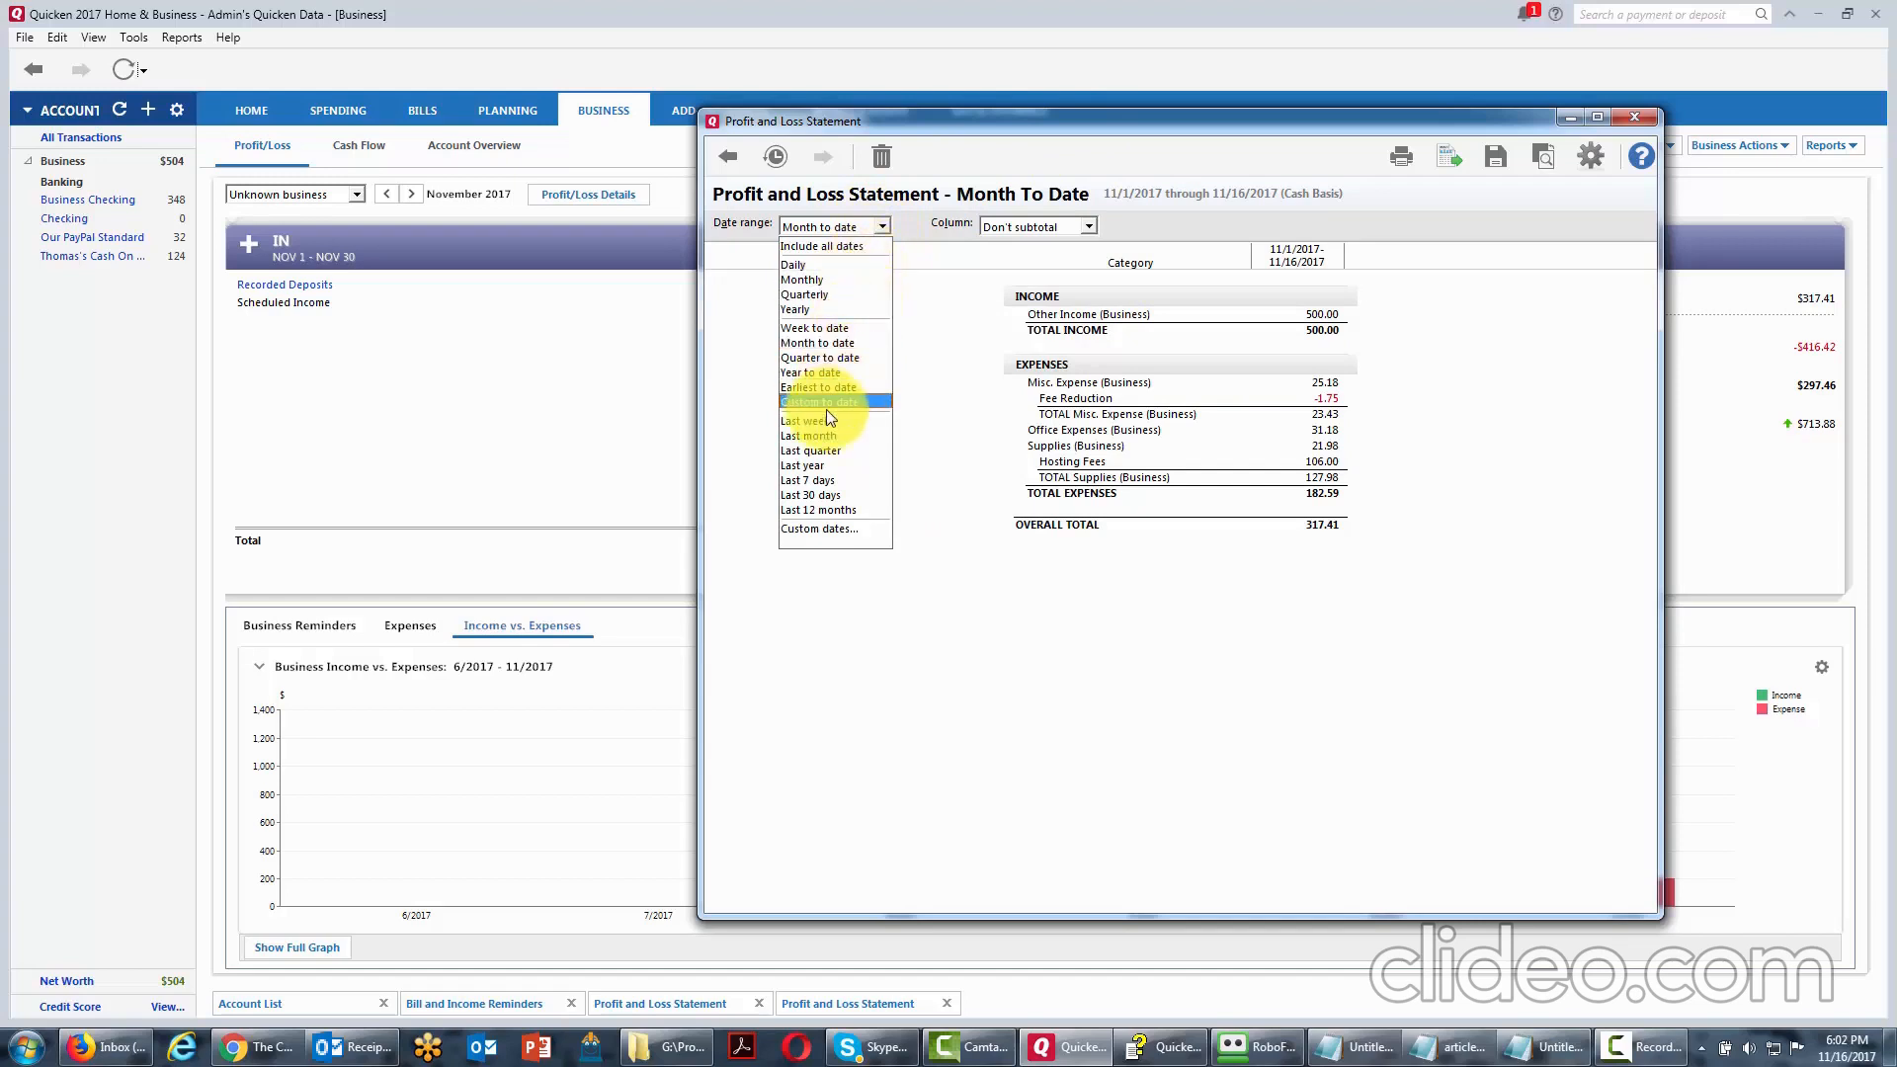
click(822, 434)
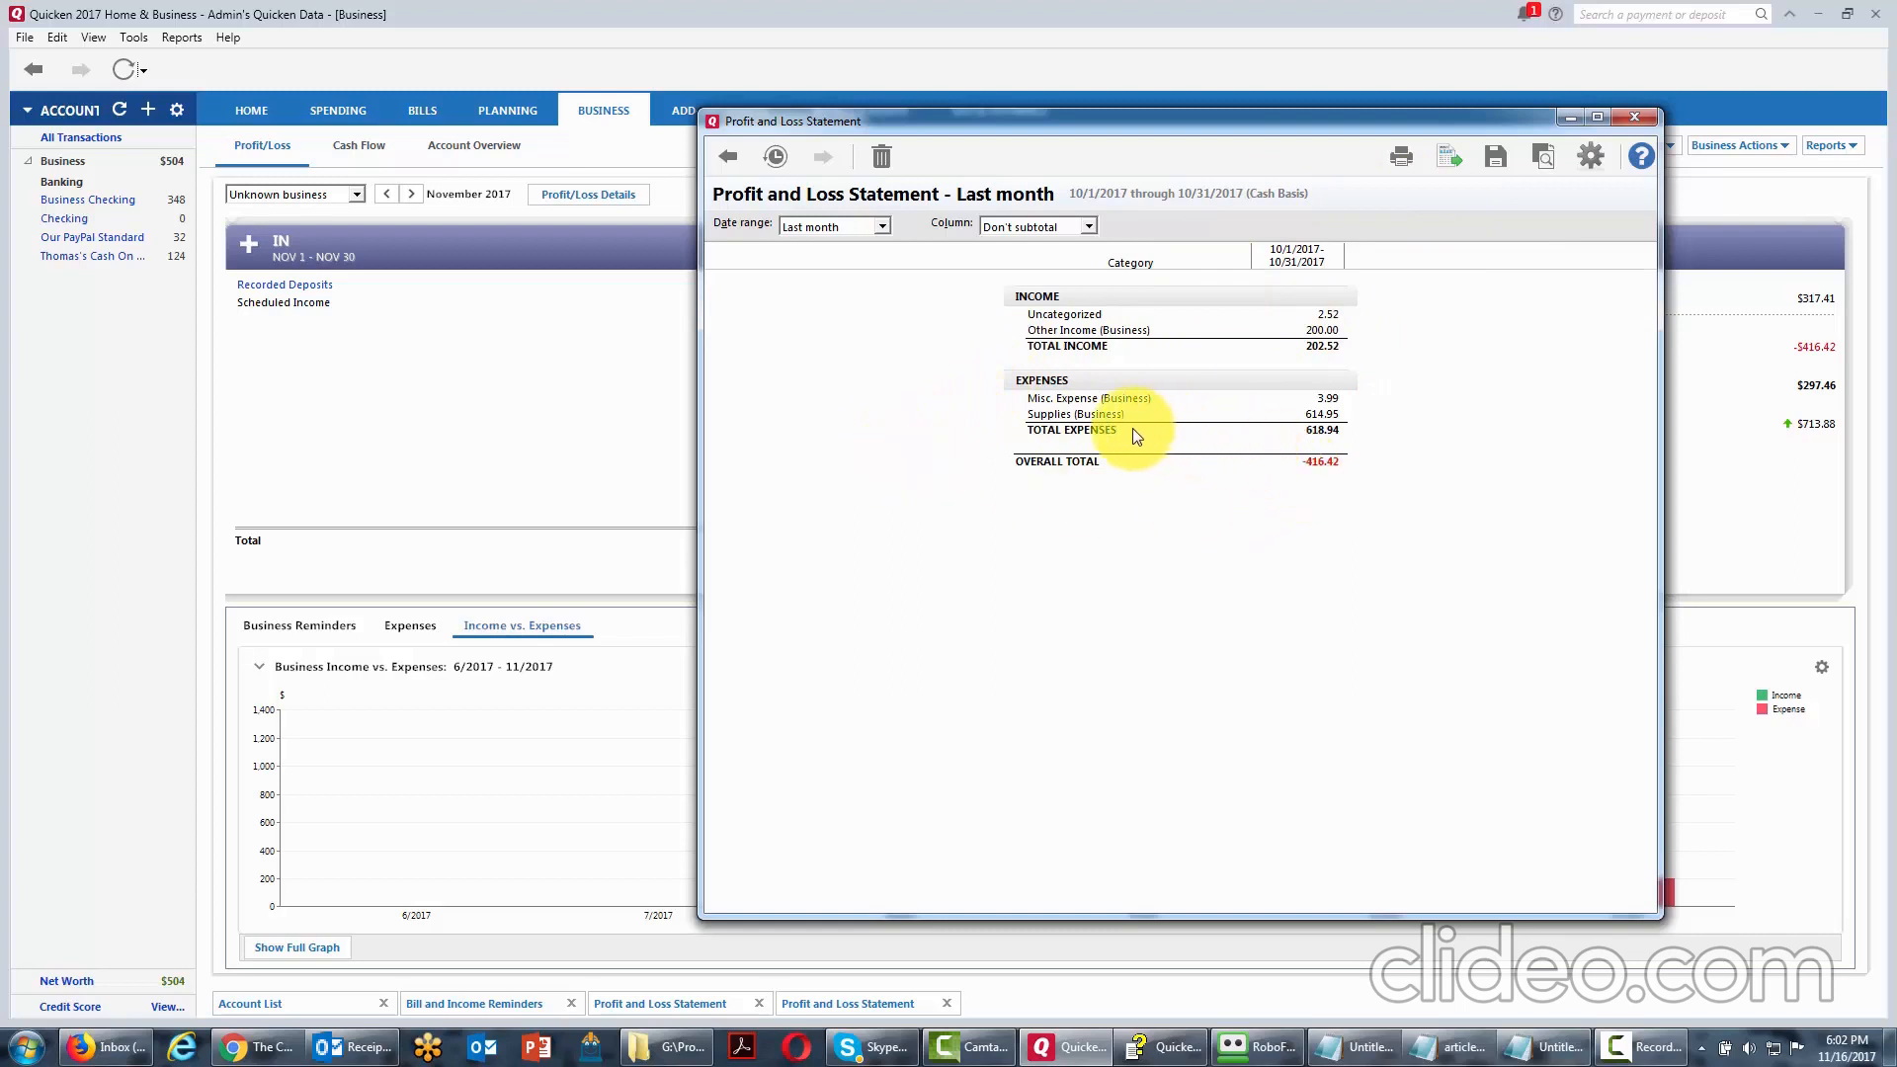
double_click(1326, 416)
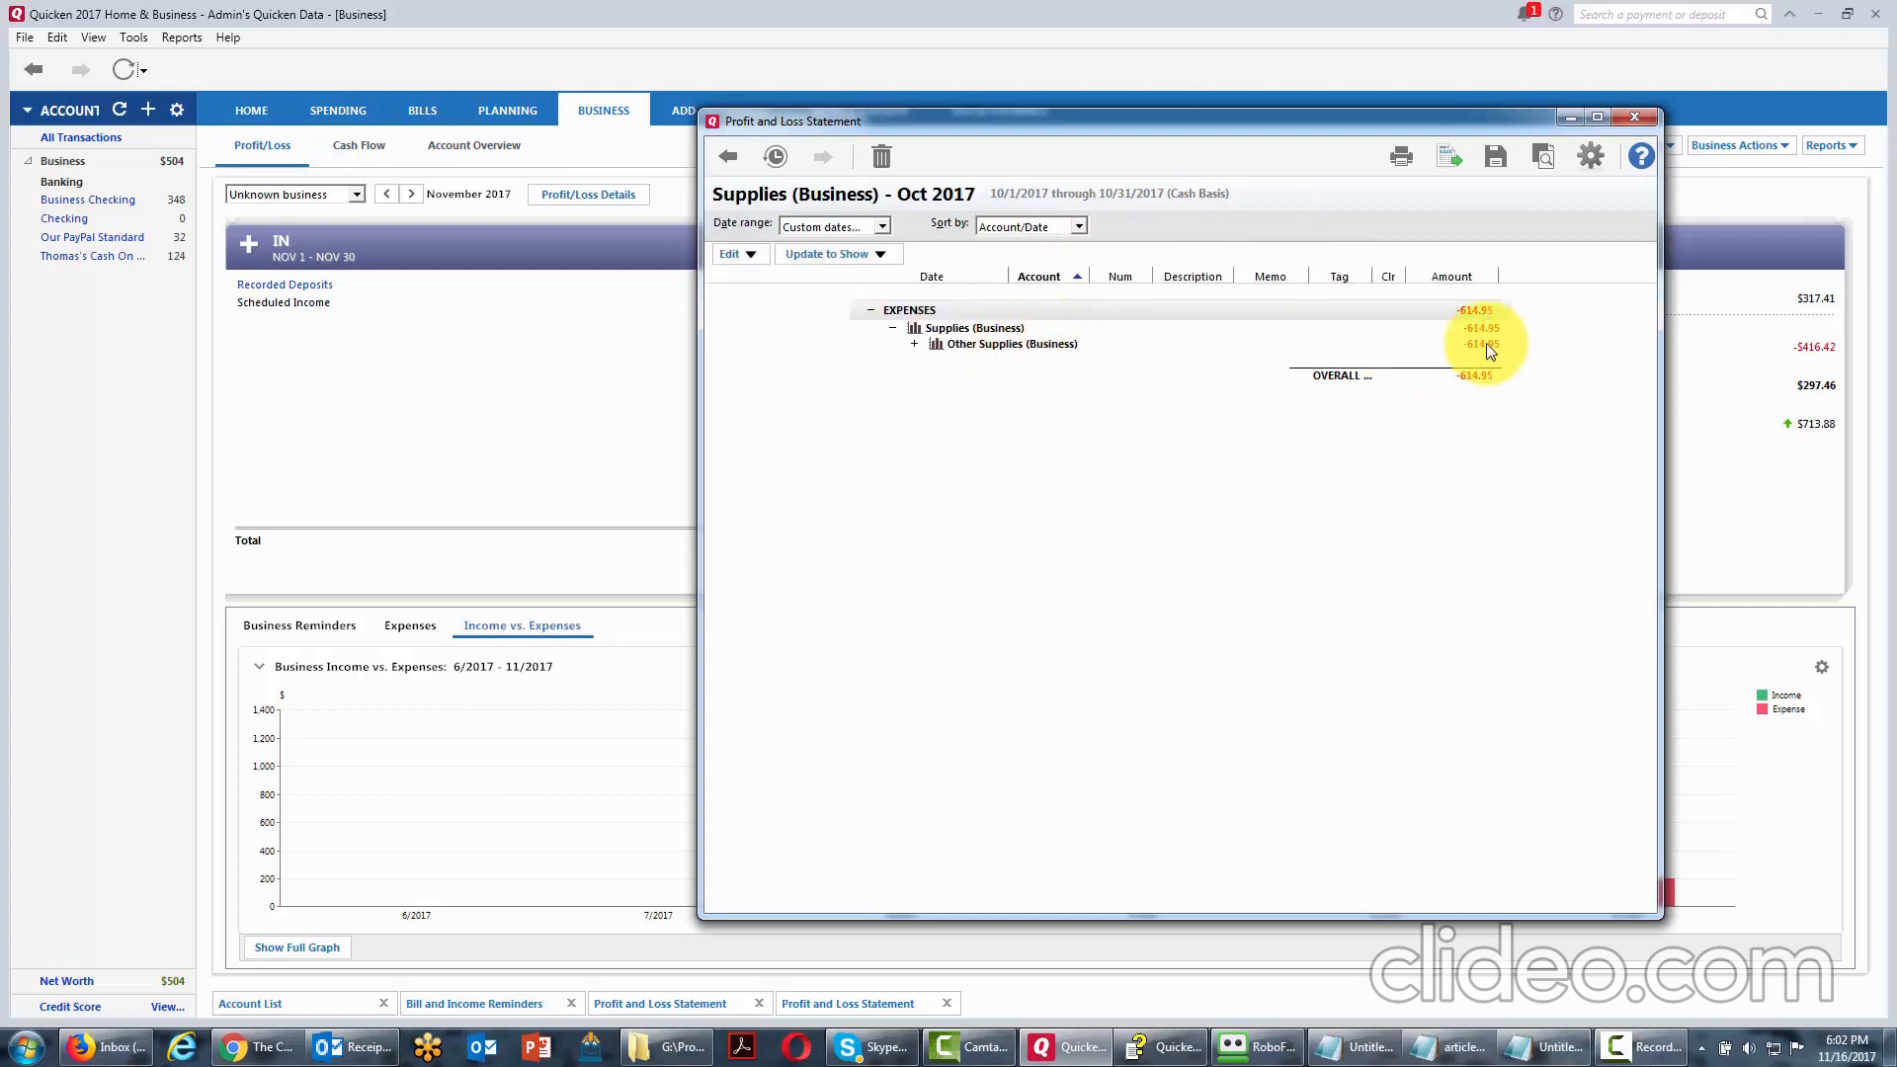
click(914, 345)
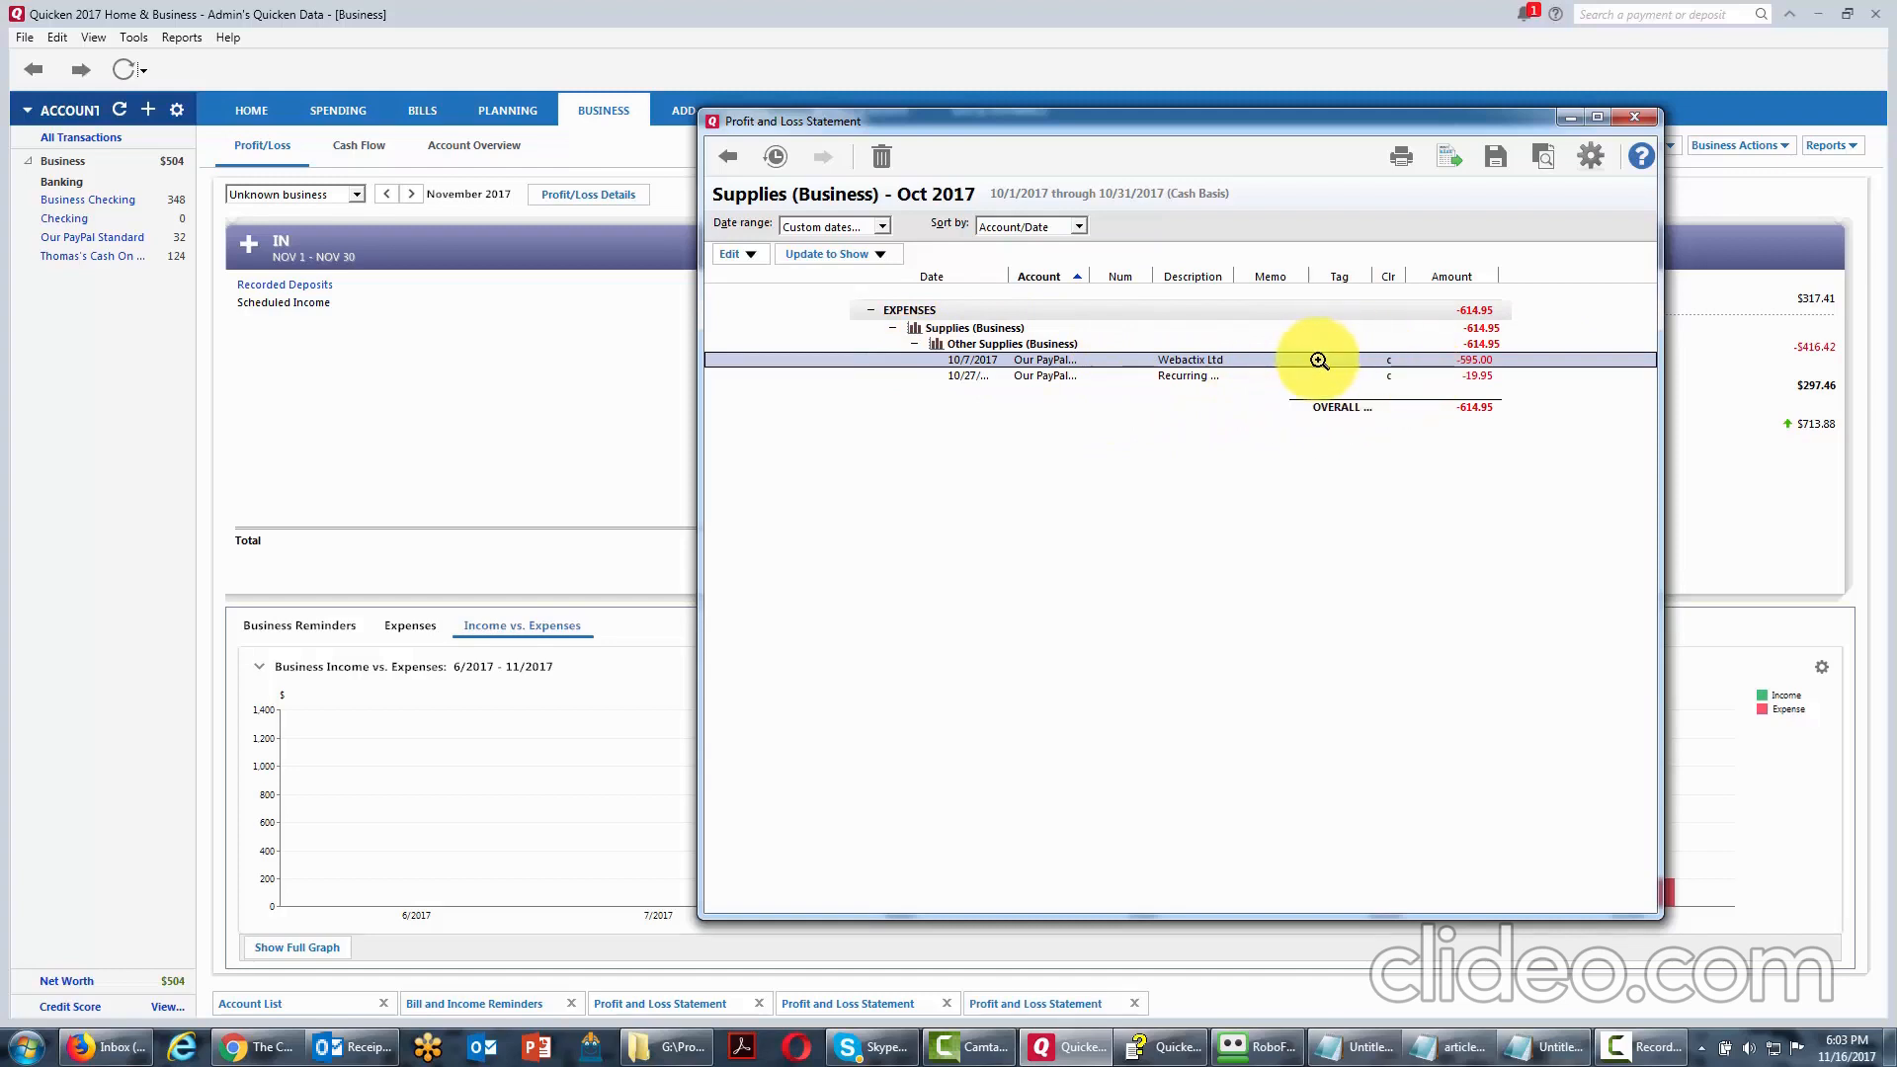
Review the date range options of the Profit and Loss Statement without changing the range, and close the report.
click(883, 226)
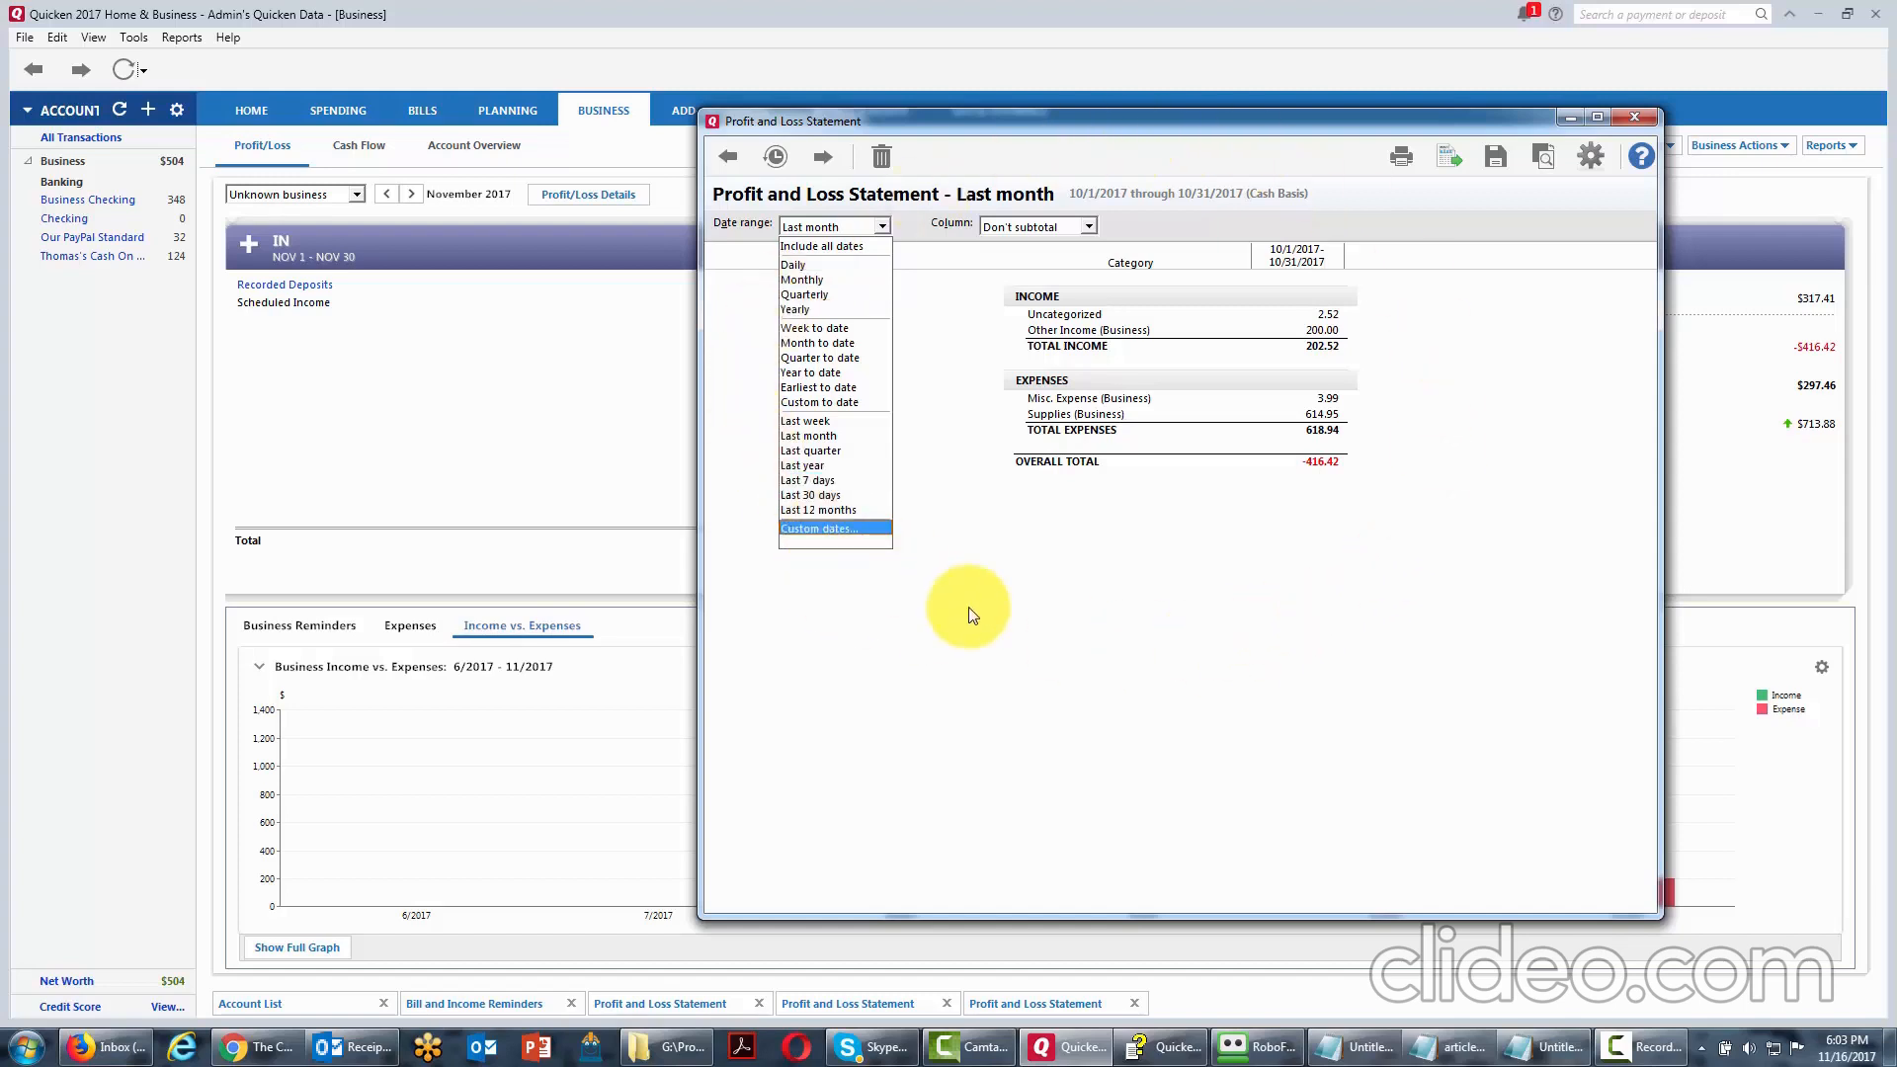
click(929, 584)
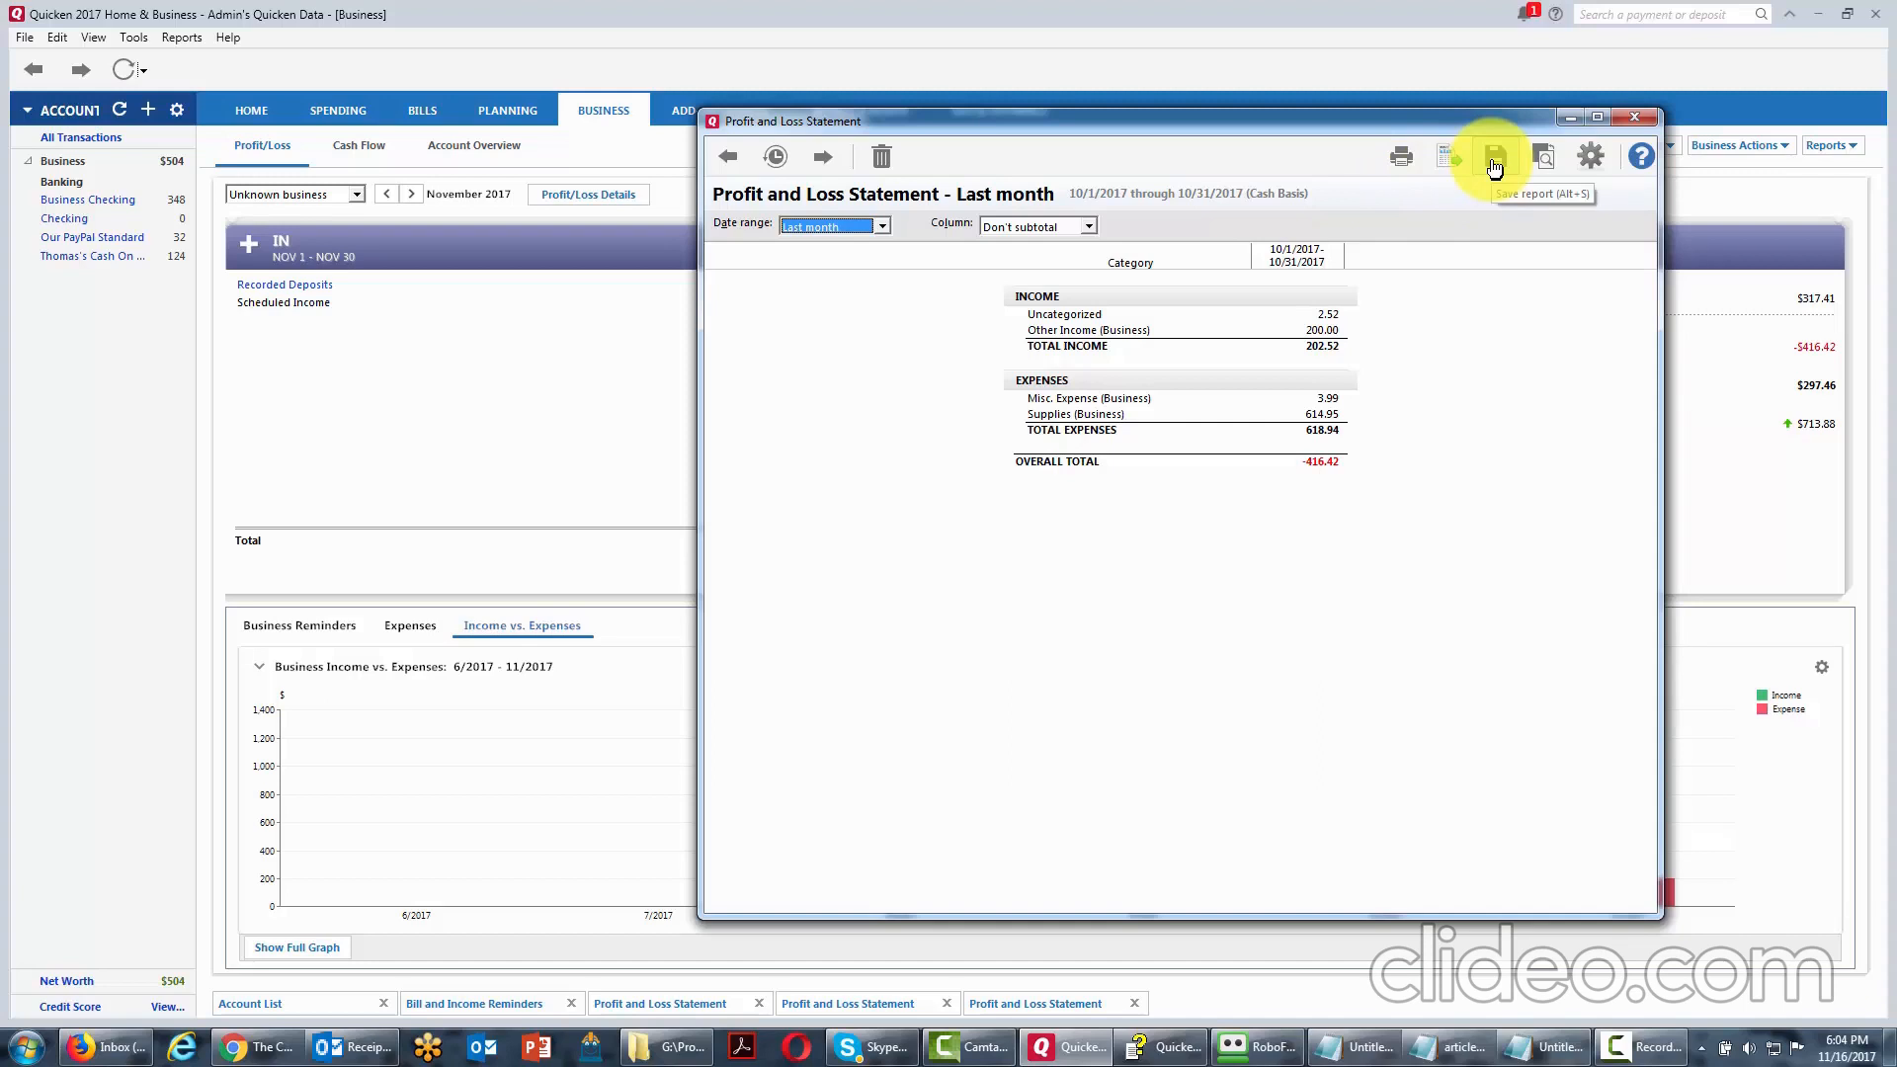
click(1634, 117)
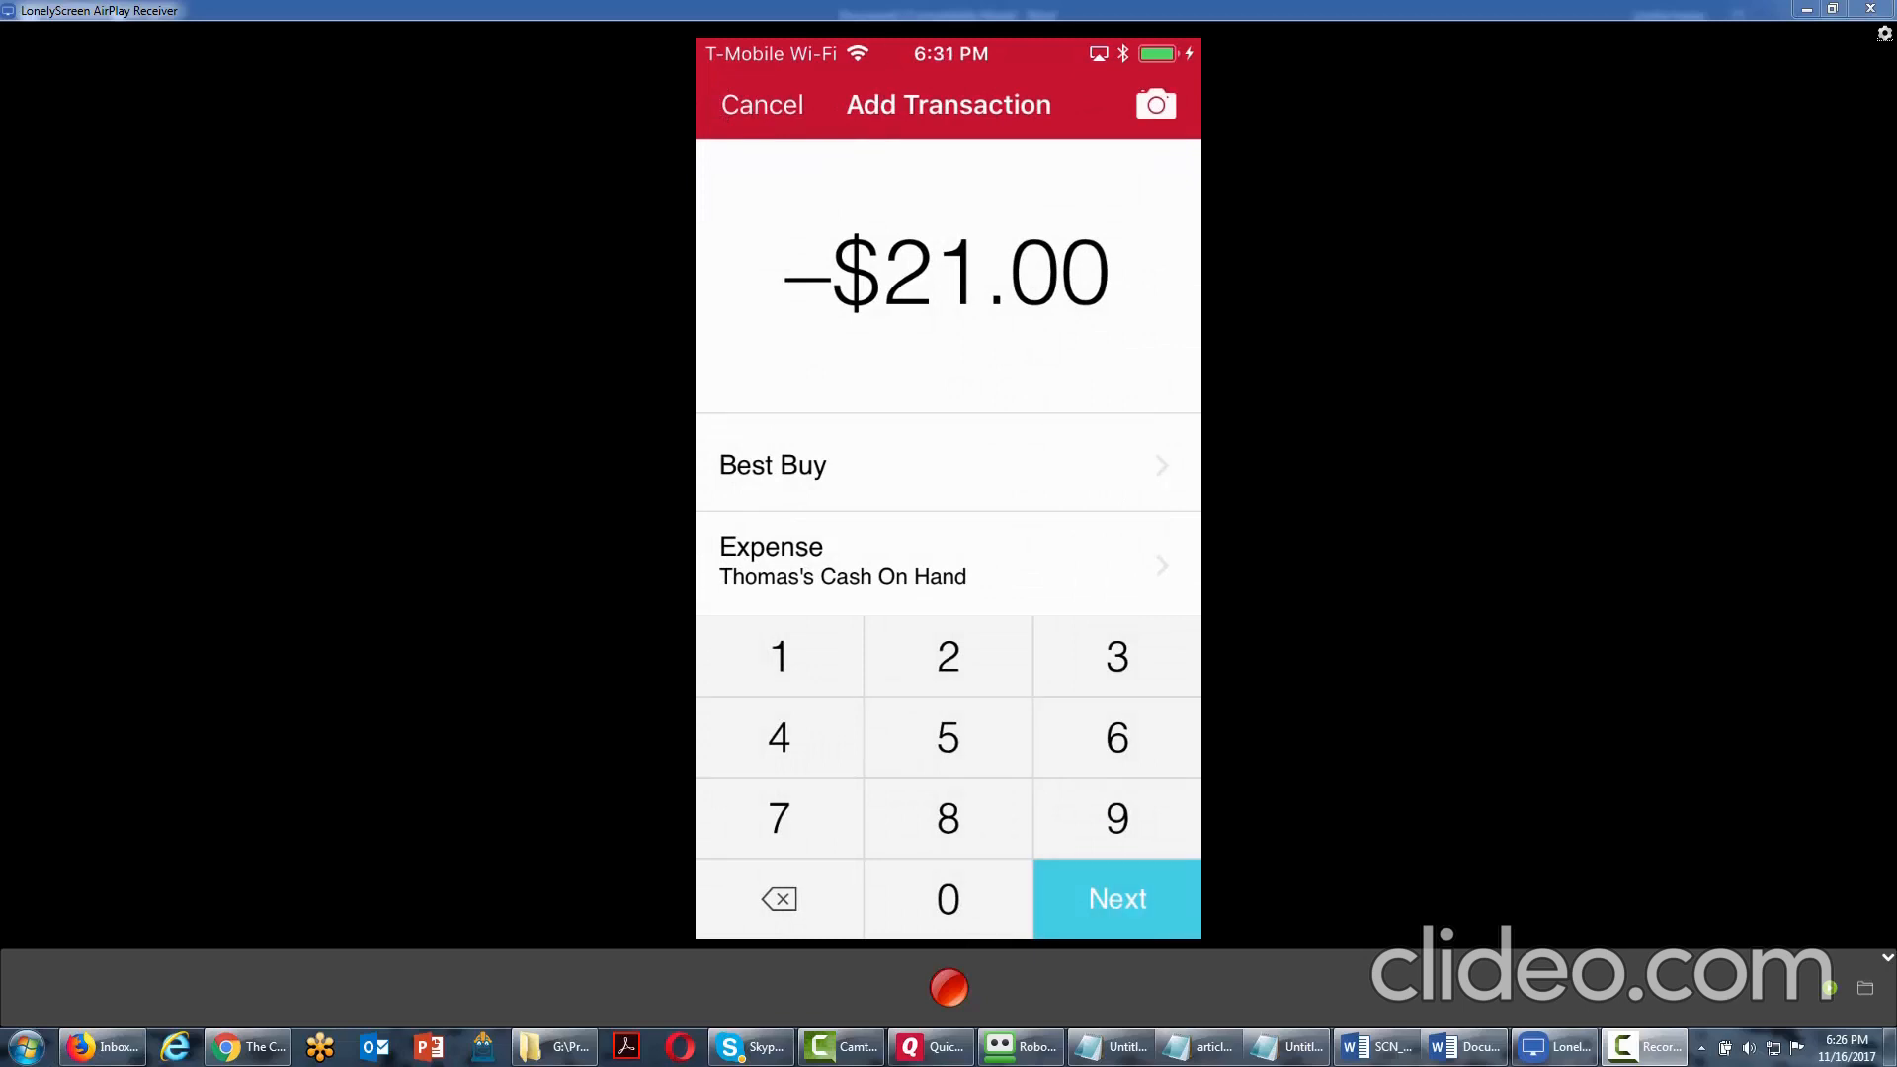
In the Quicken mobile app, continue the $21.00 Best Buy cash expense to its details and attach a newly taken receipt photo.
click(1117, 899)
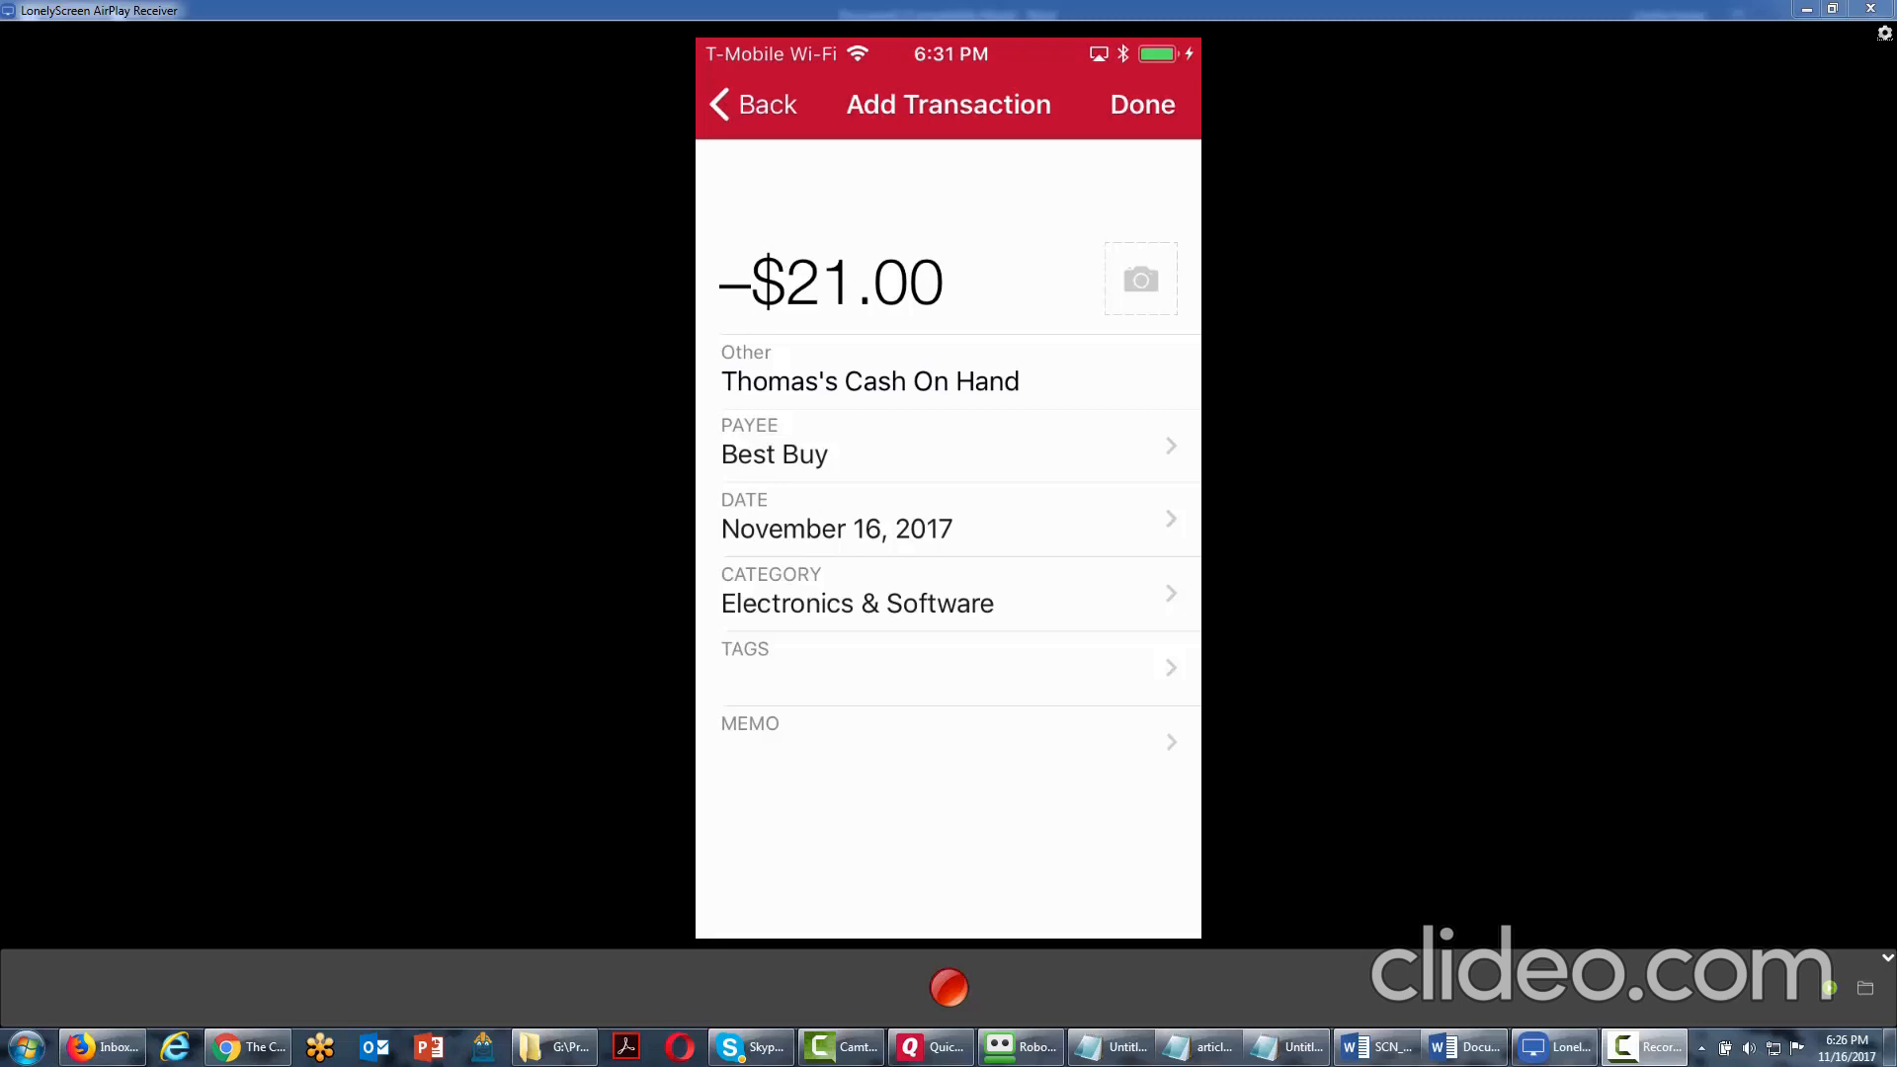
click(1140, 279)
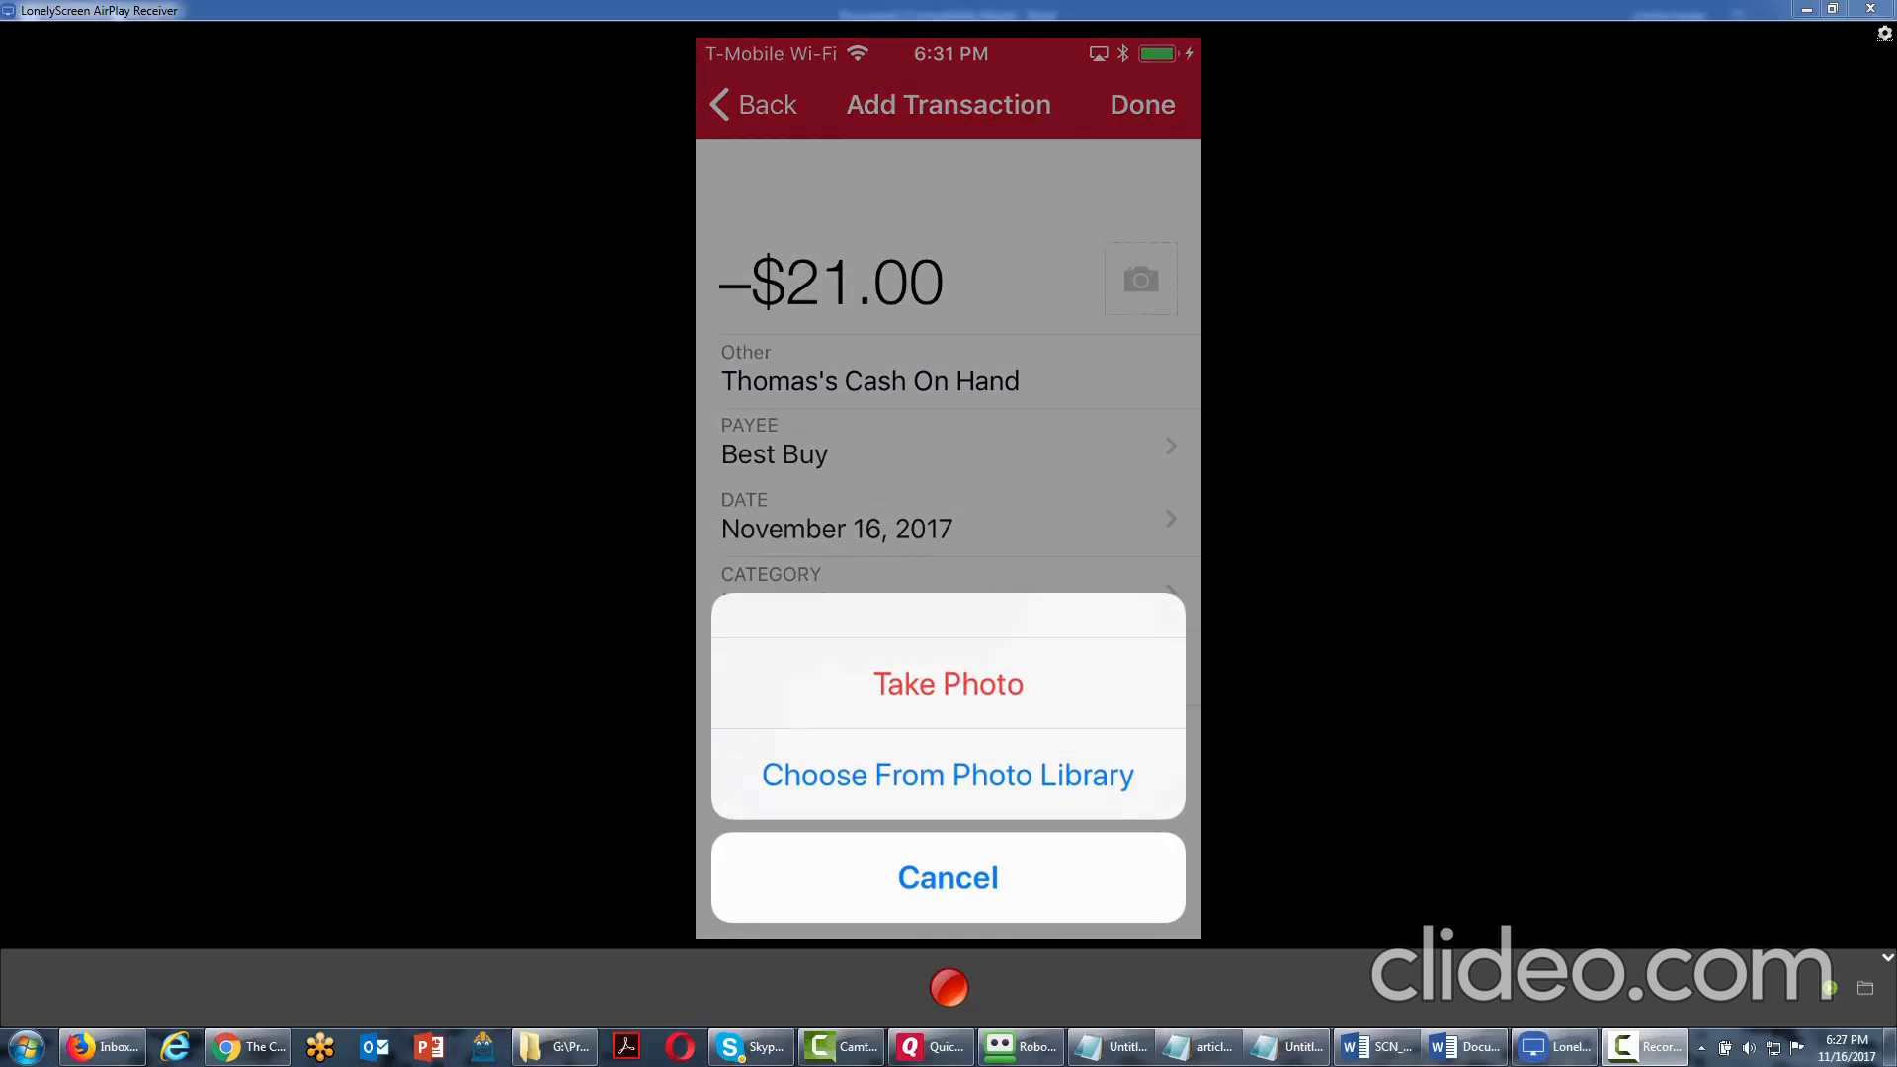
click(948, 683)
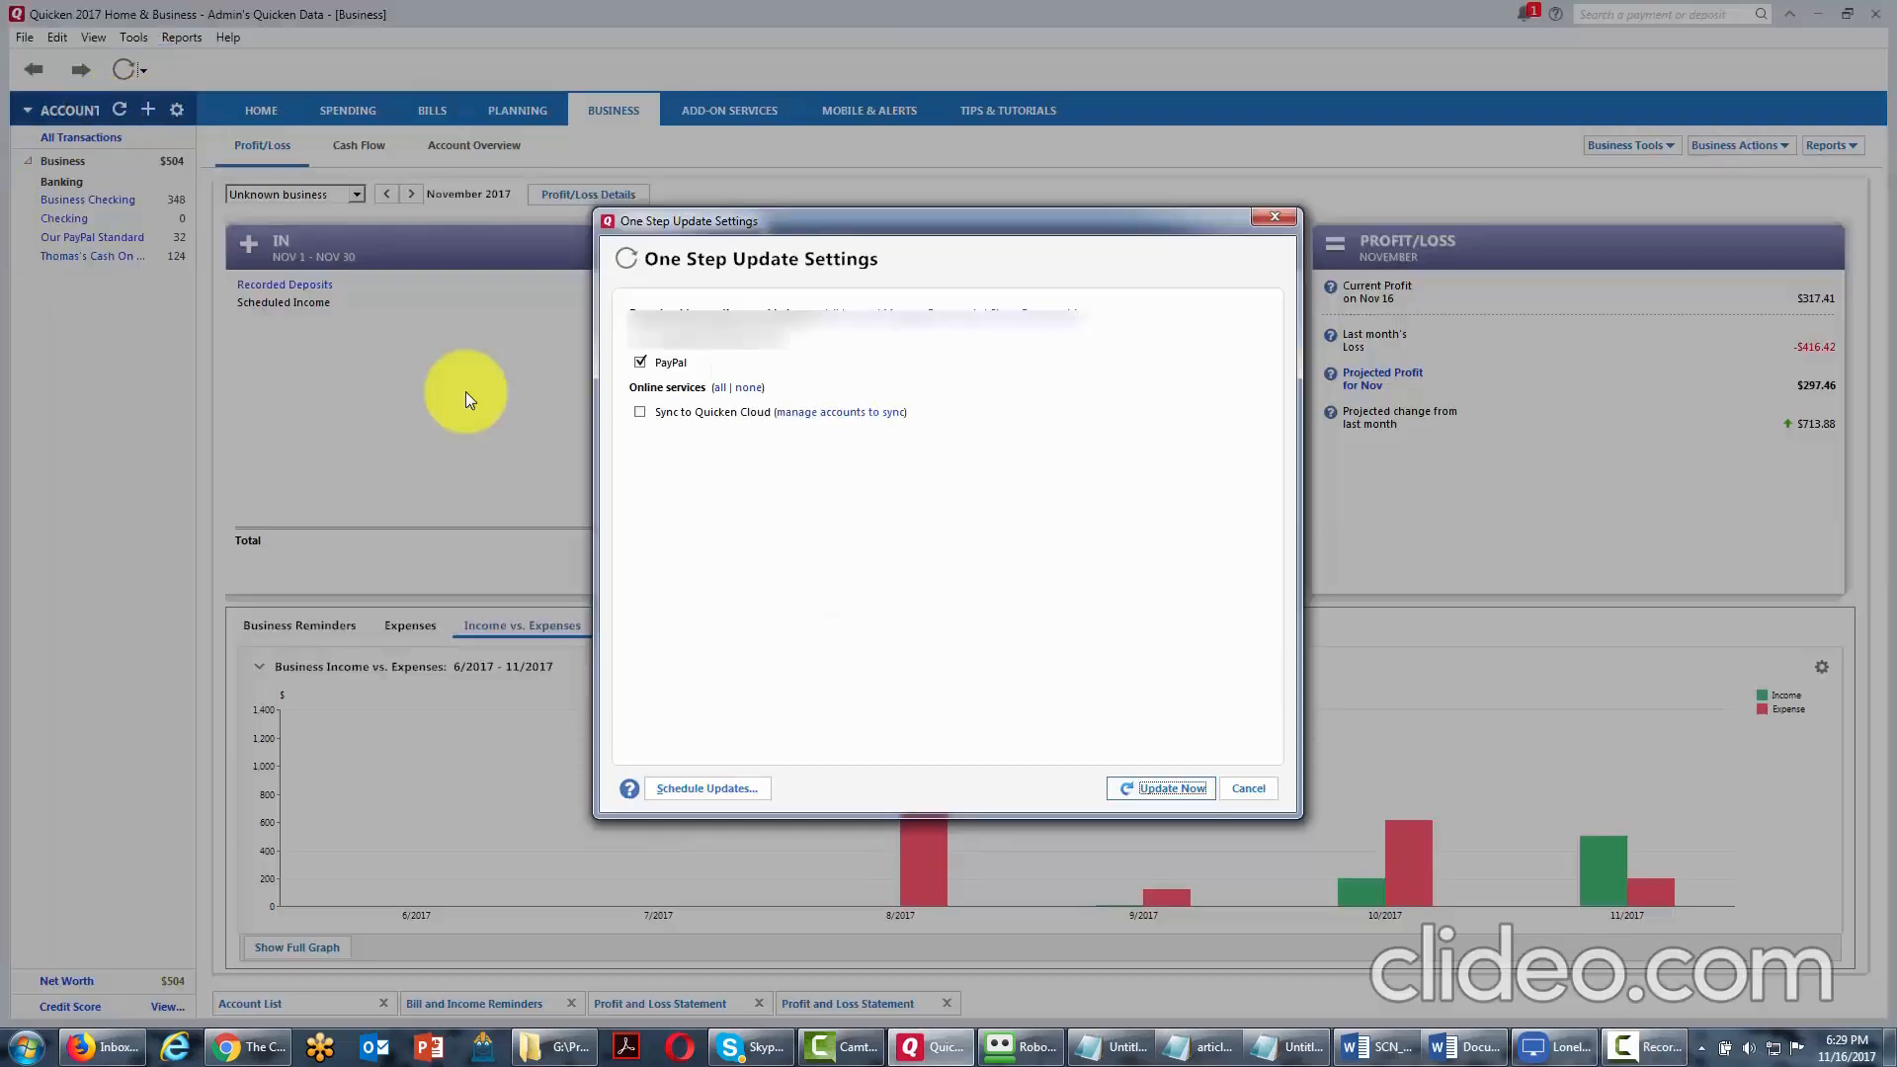
Exclude PayPal from One Step Update, include Sync to Quicken Cloud, and run the update.
click(641, 362)
click(640, 412)
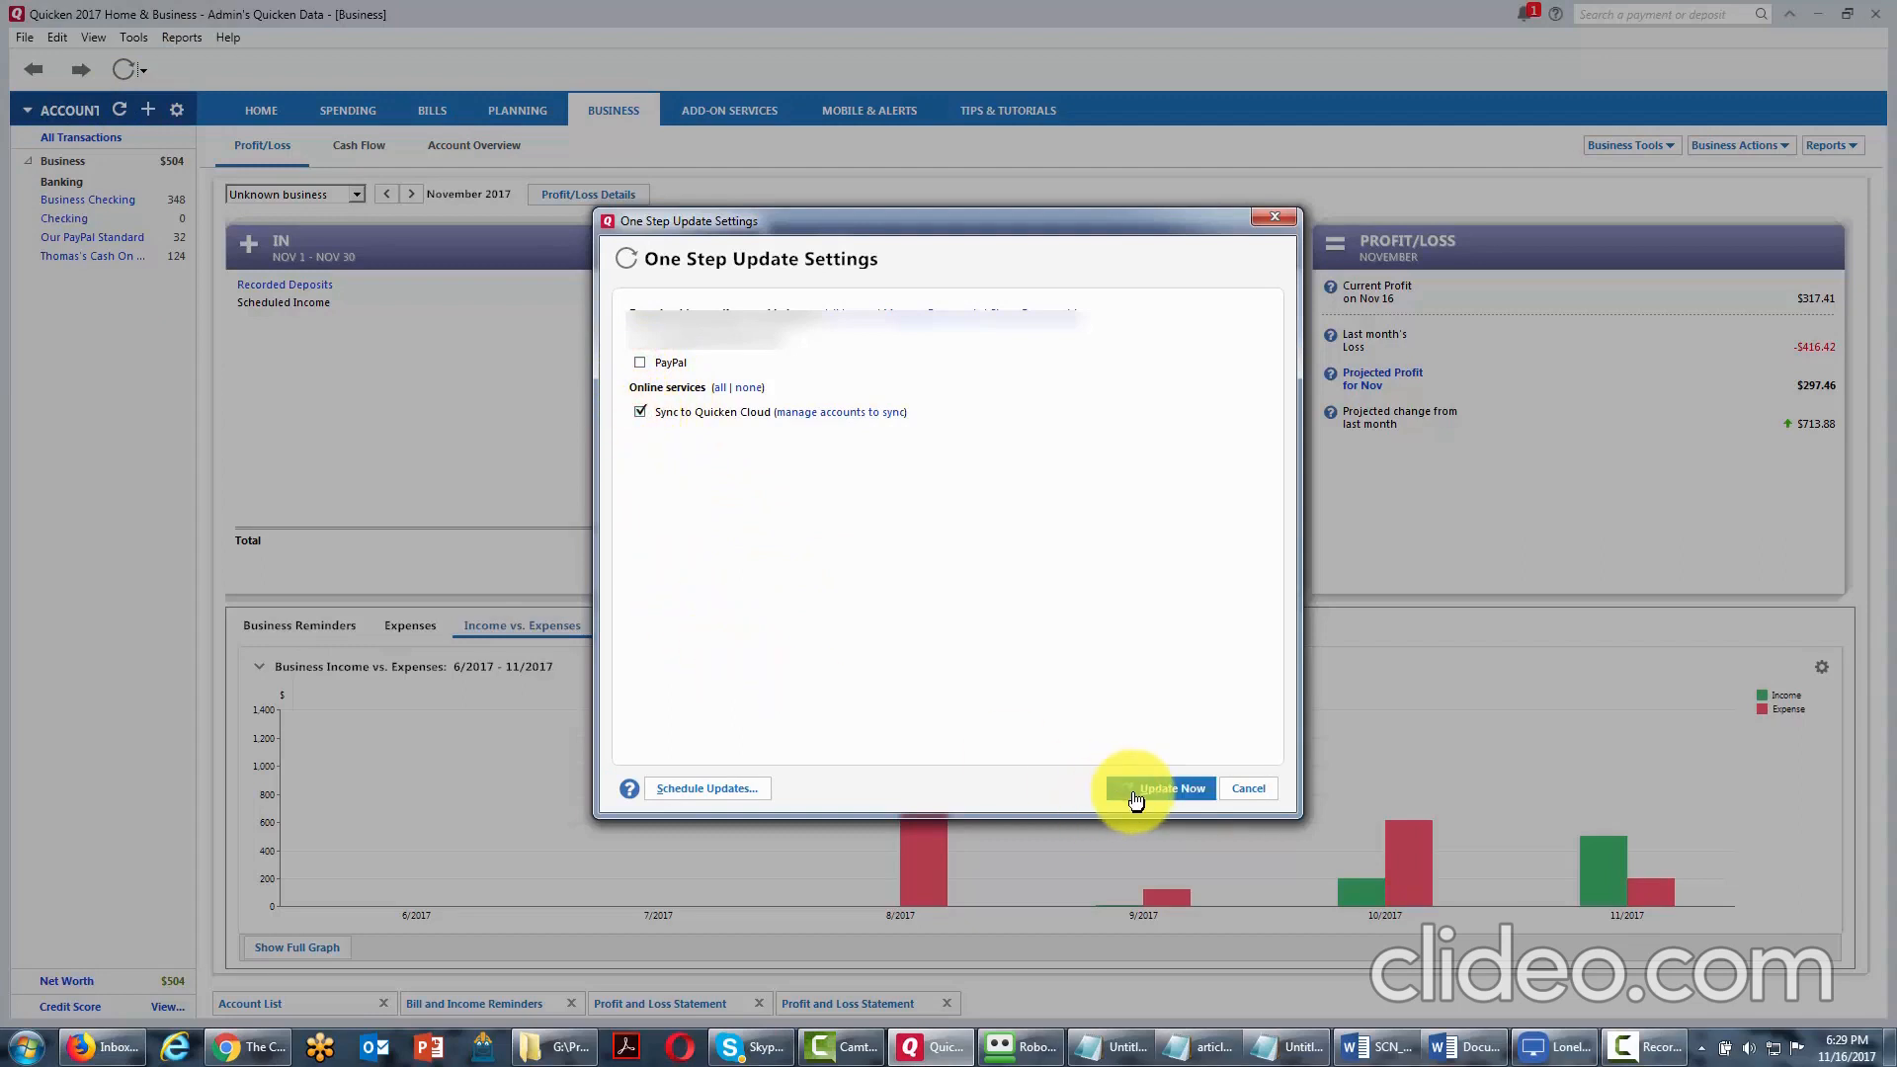
click(1161, 789)
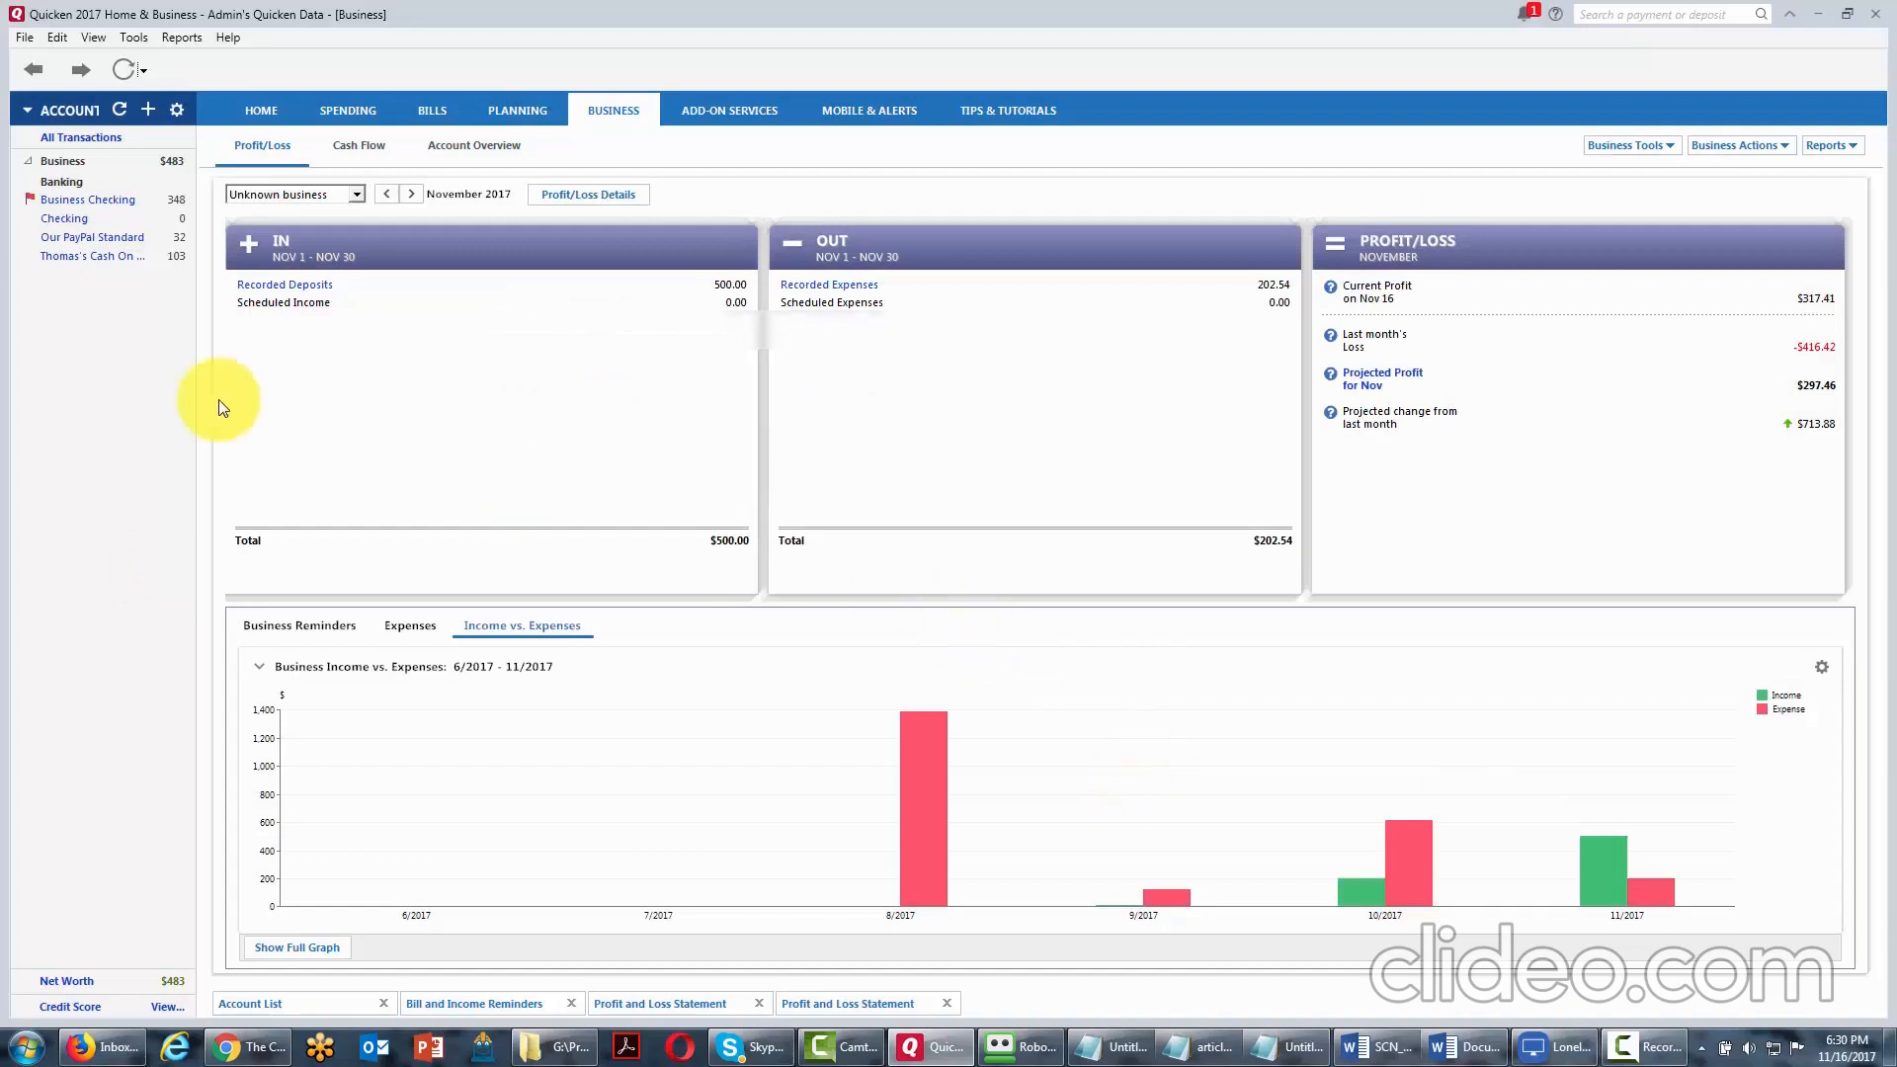
Open the Cash On Hand account register and view the receipt image attached to the Best Buy transaction.
click(88, 256)
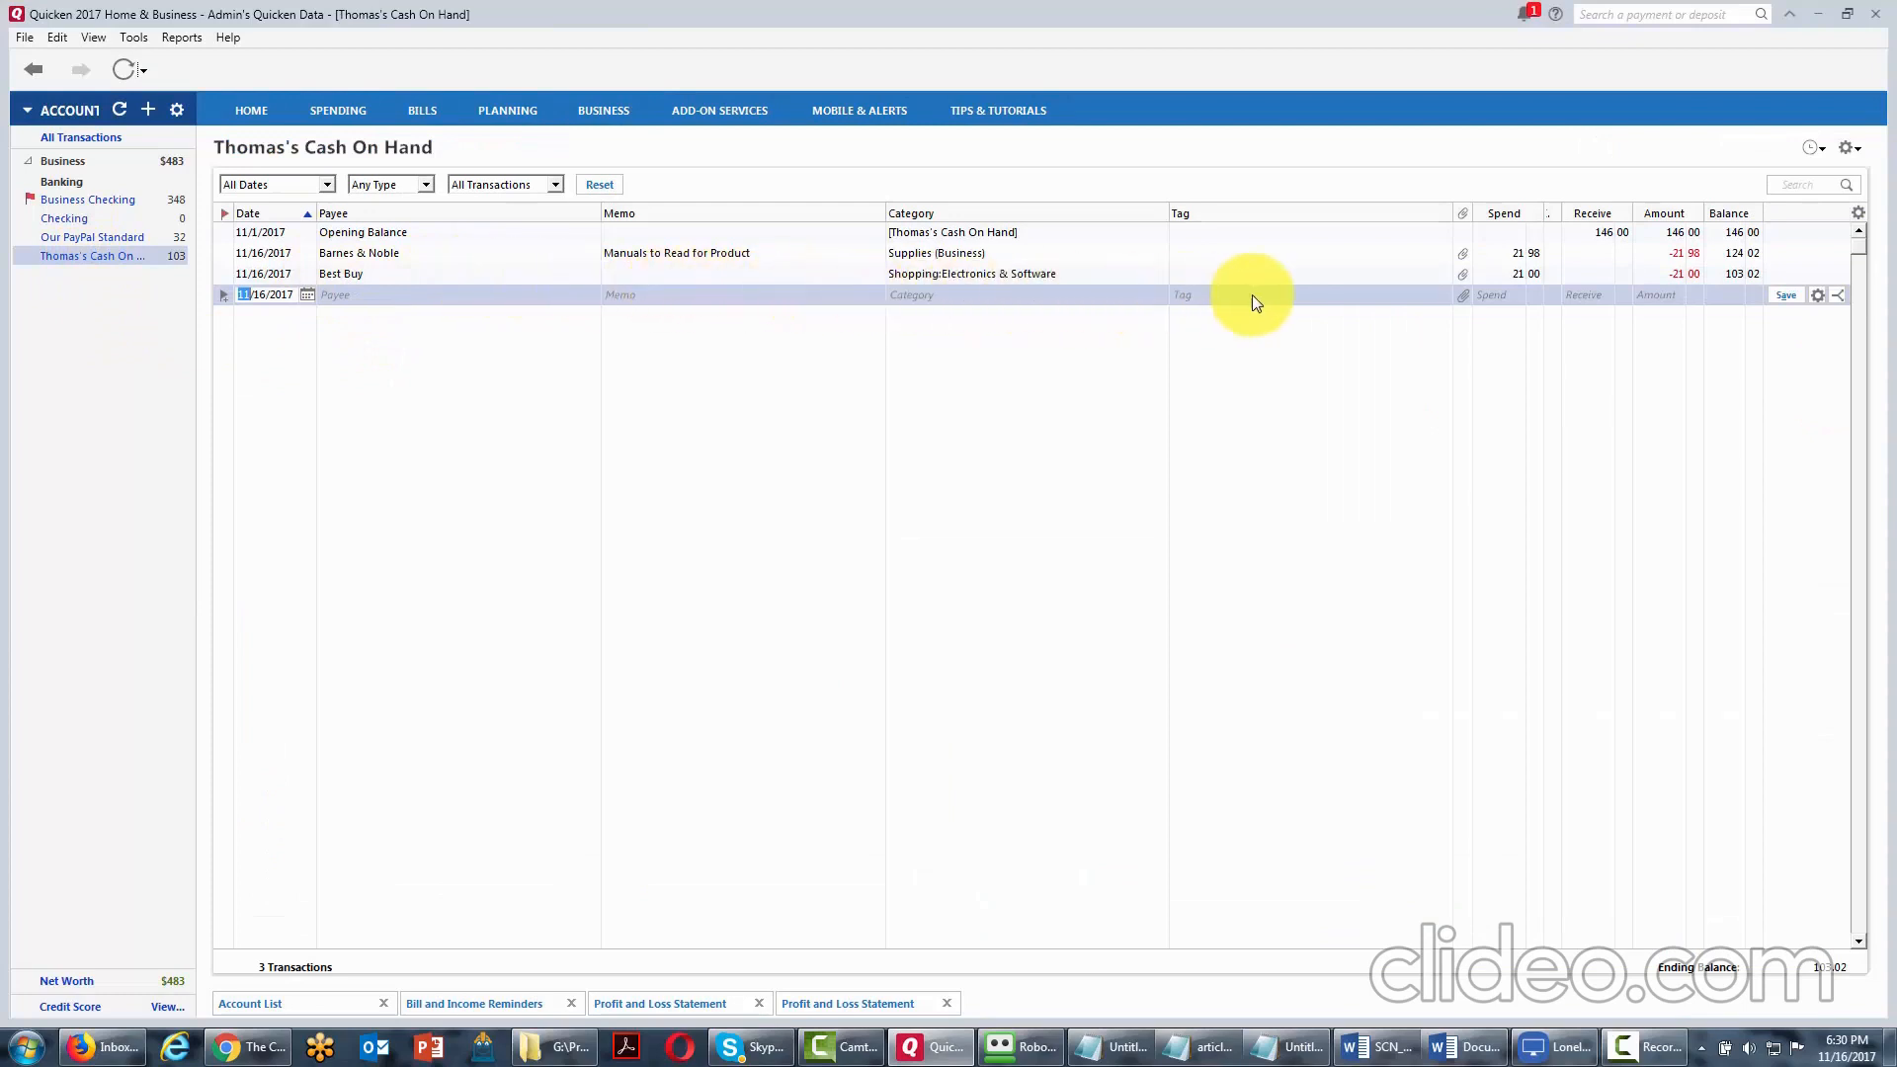
click(1466, 278)
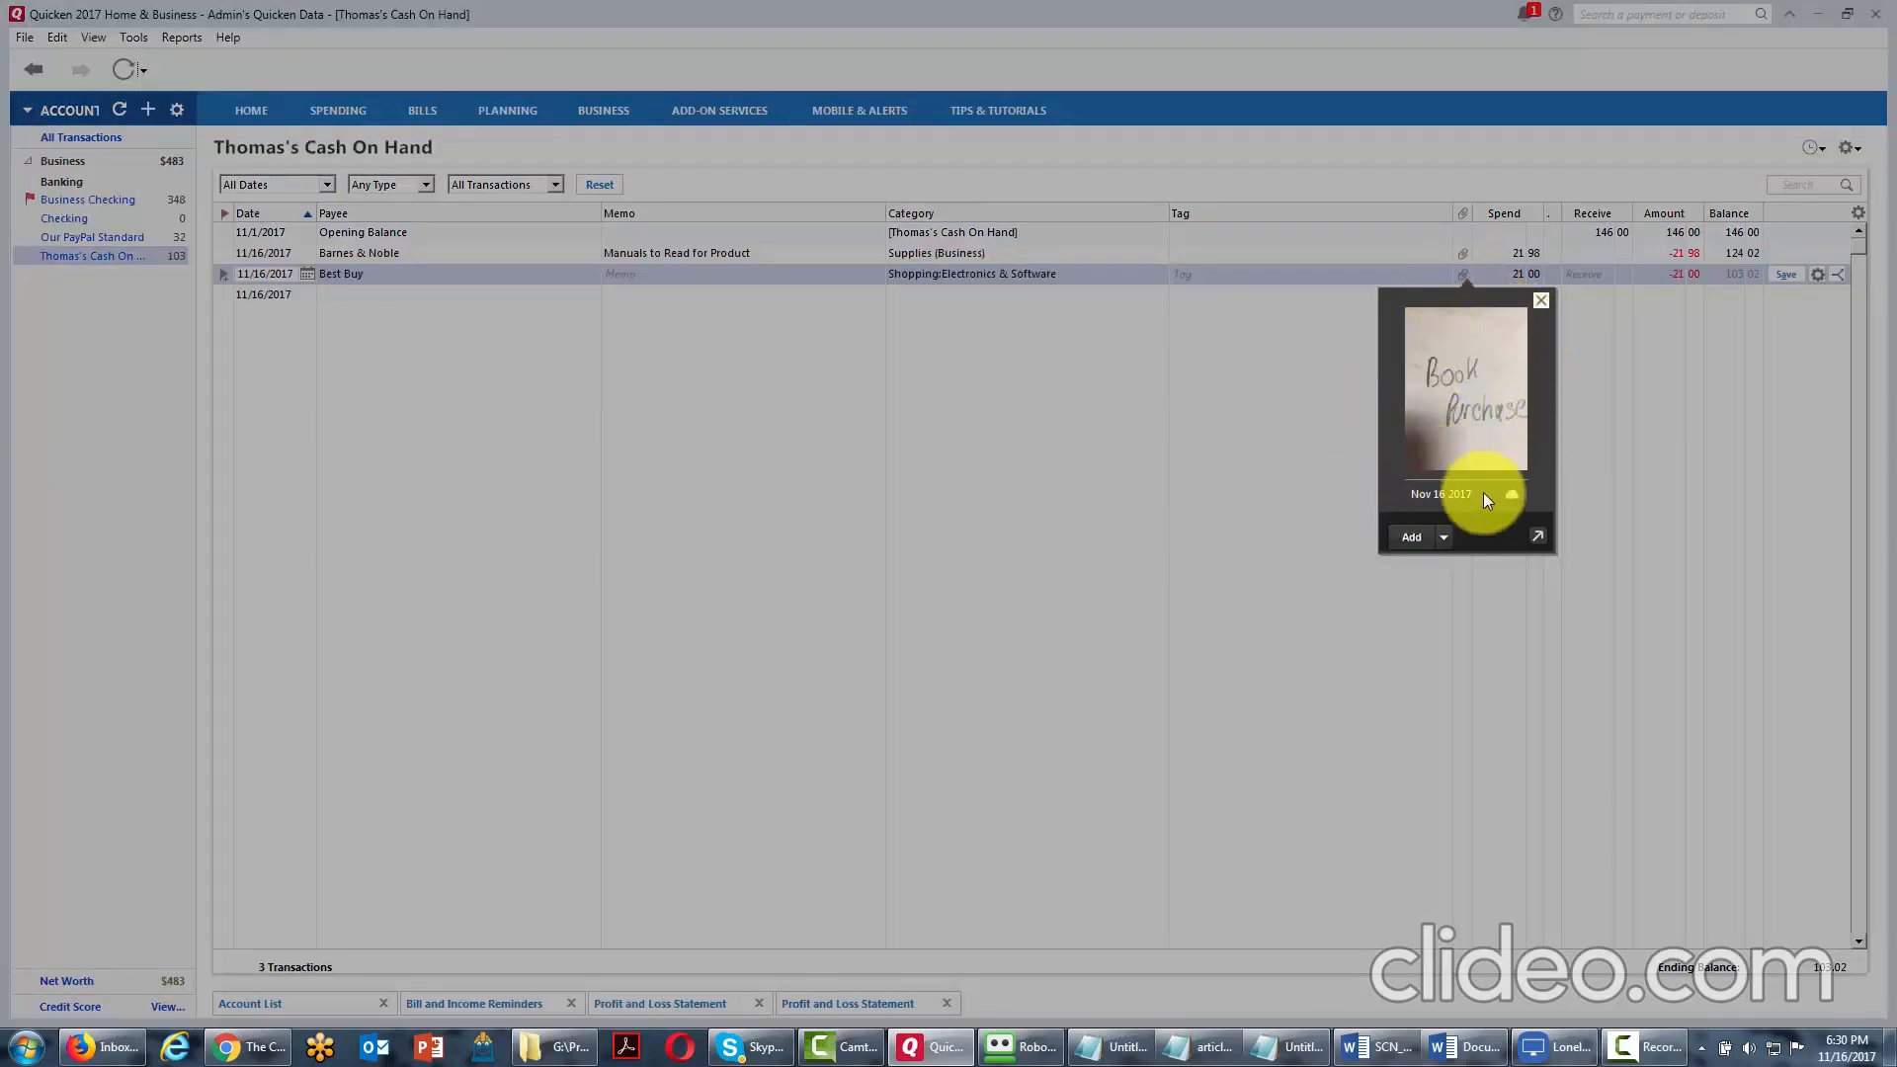
click(1540, 301)
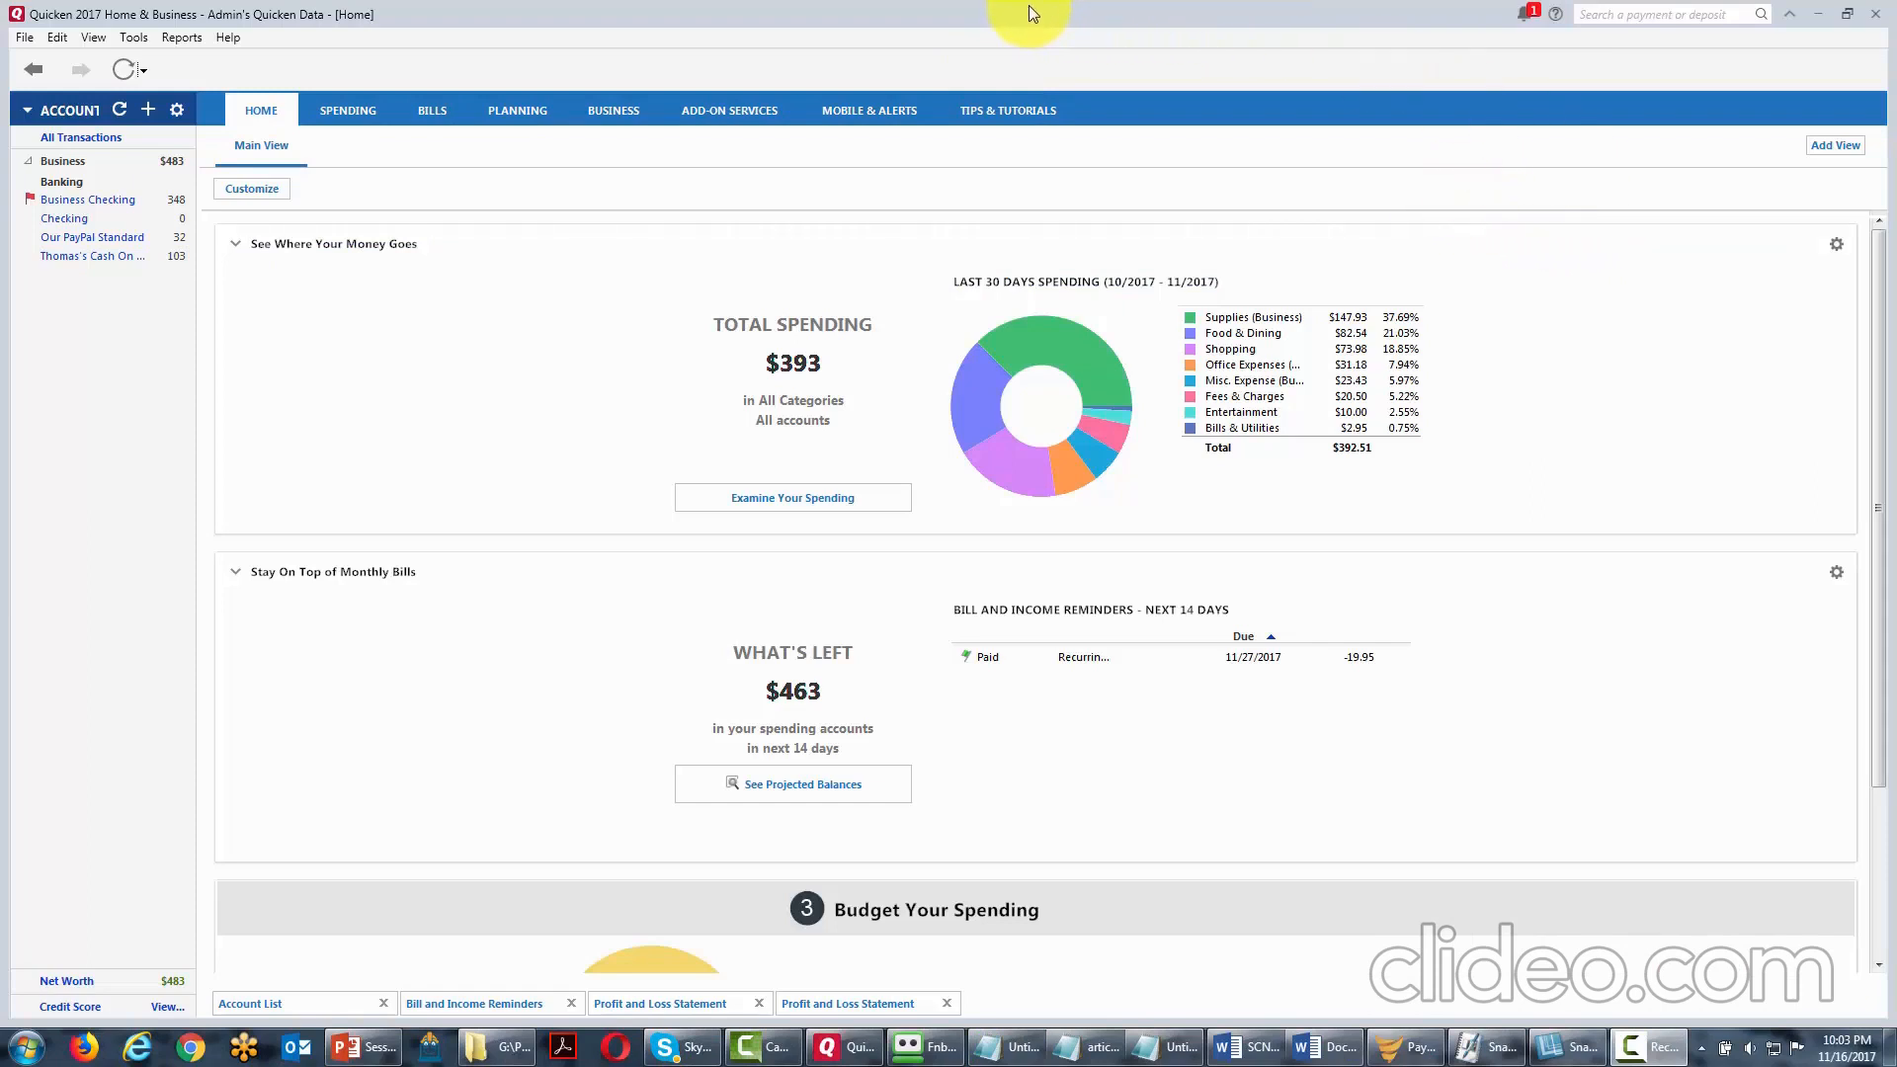
In the Mileage Tracker, record an 11/16/2017 Business trip for Conference, Harrisburg to Baltimore, Chevy Tahoe, odometer 80,000 to 80,211, parking 10.00, and review the trip types.
click(613, 109)
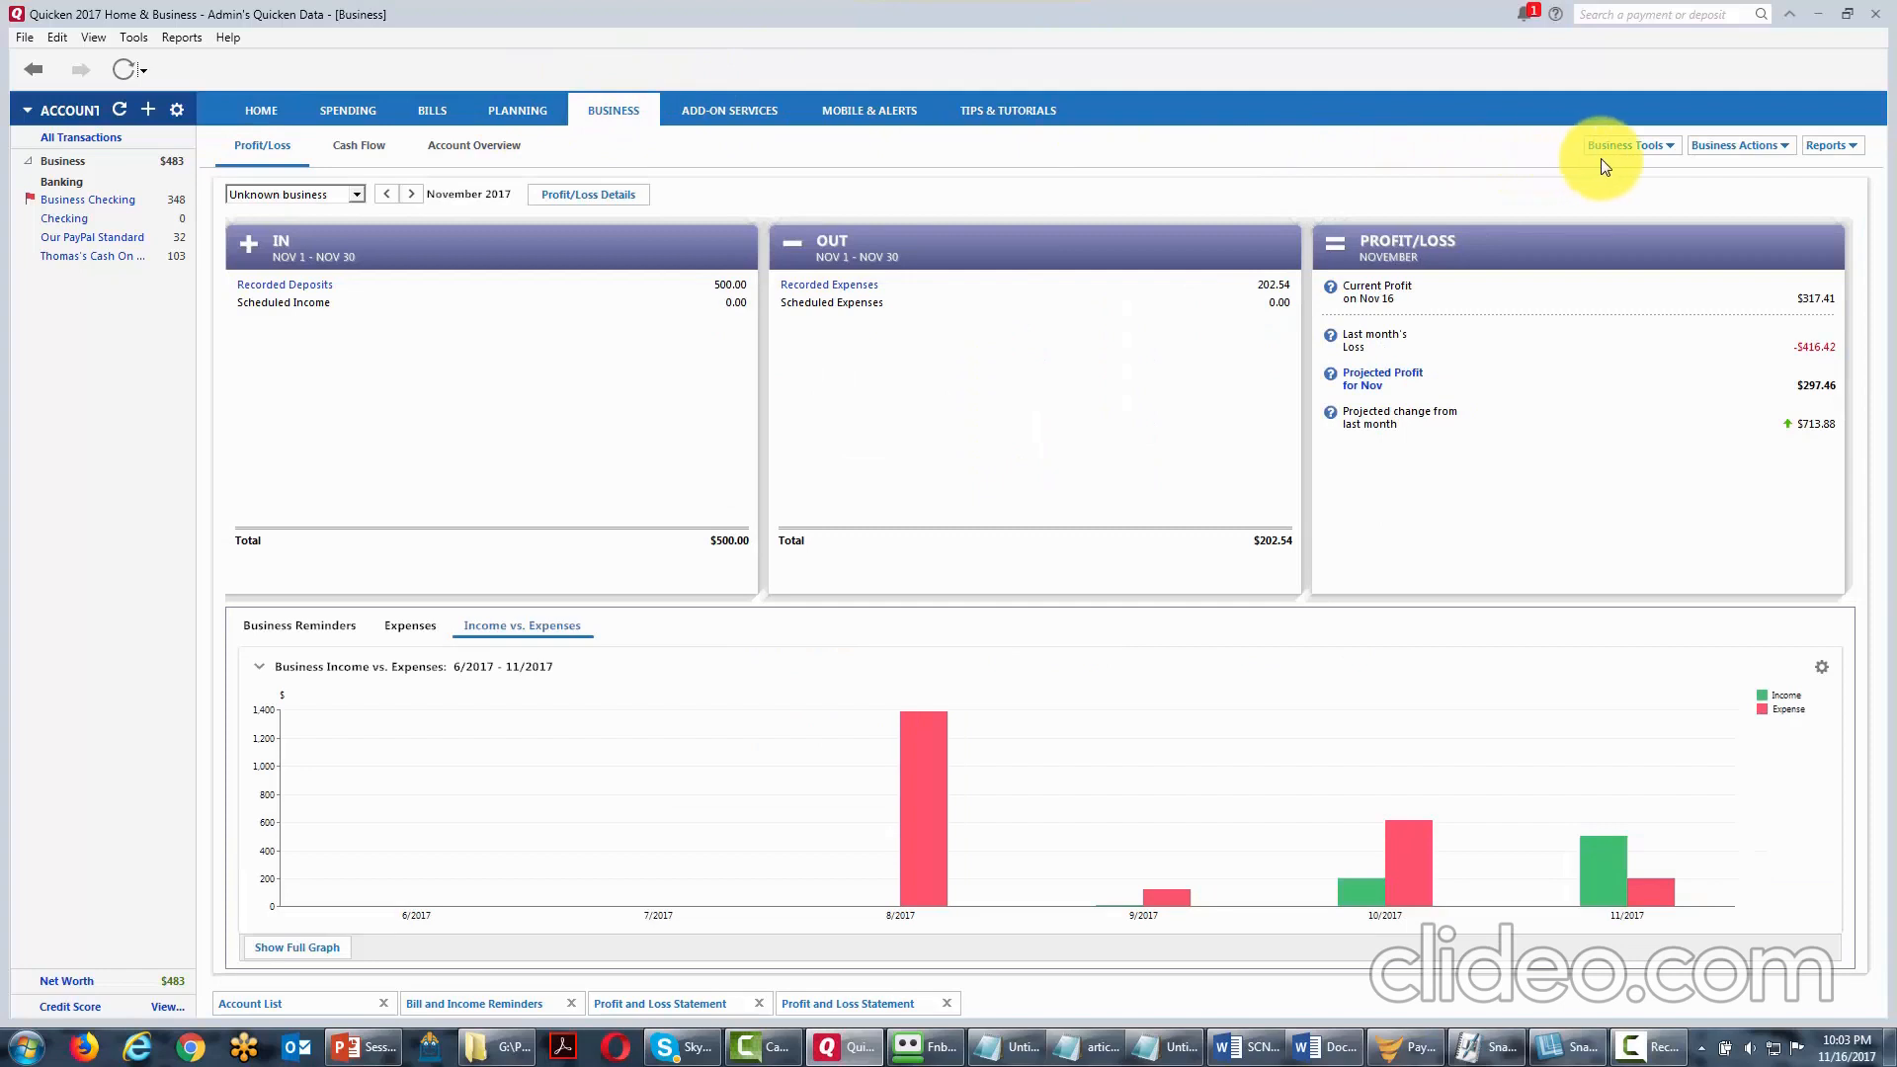
click(1676, 148)
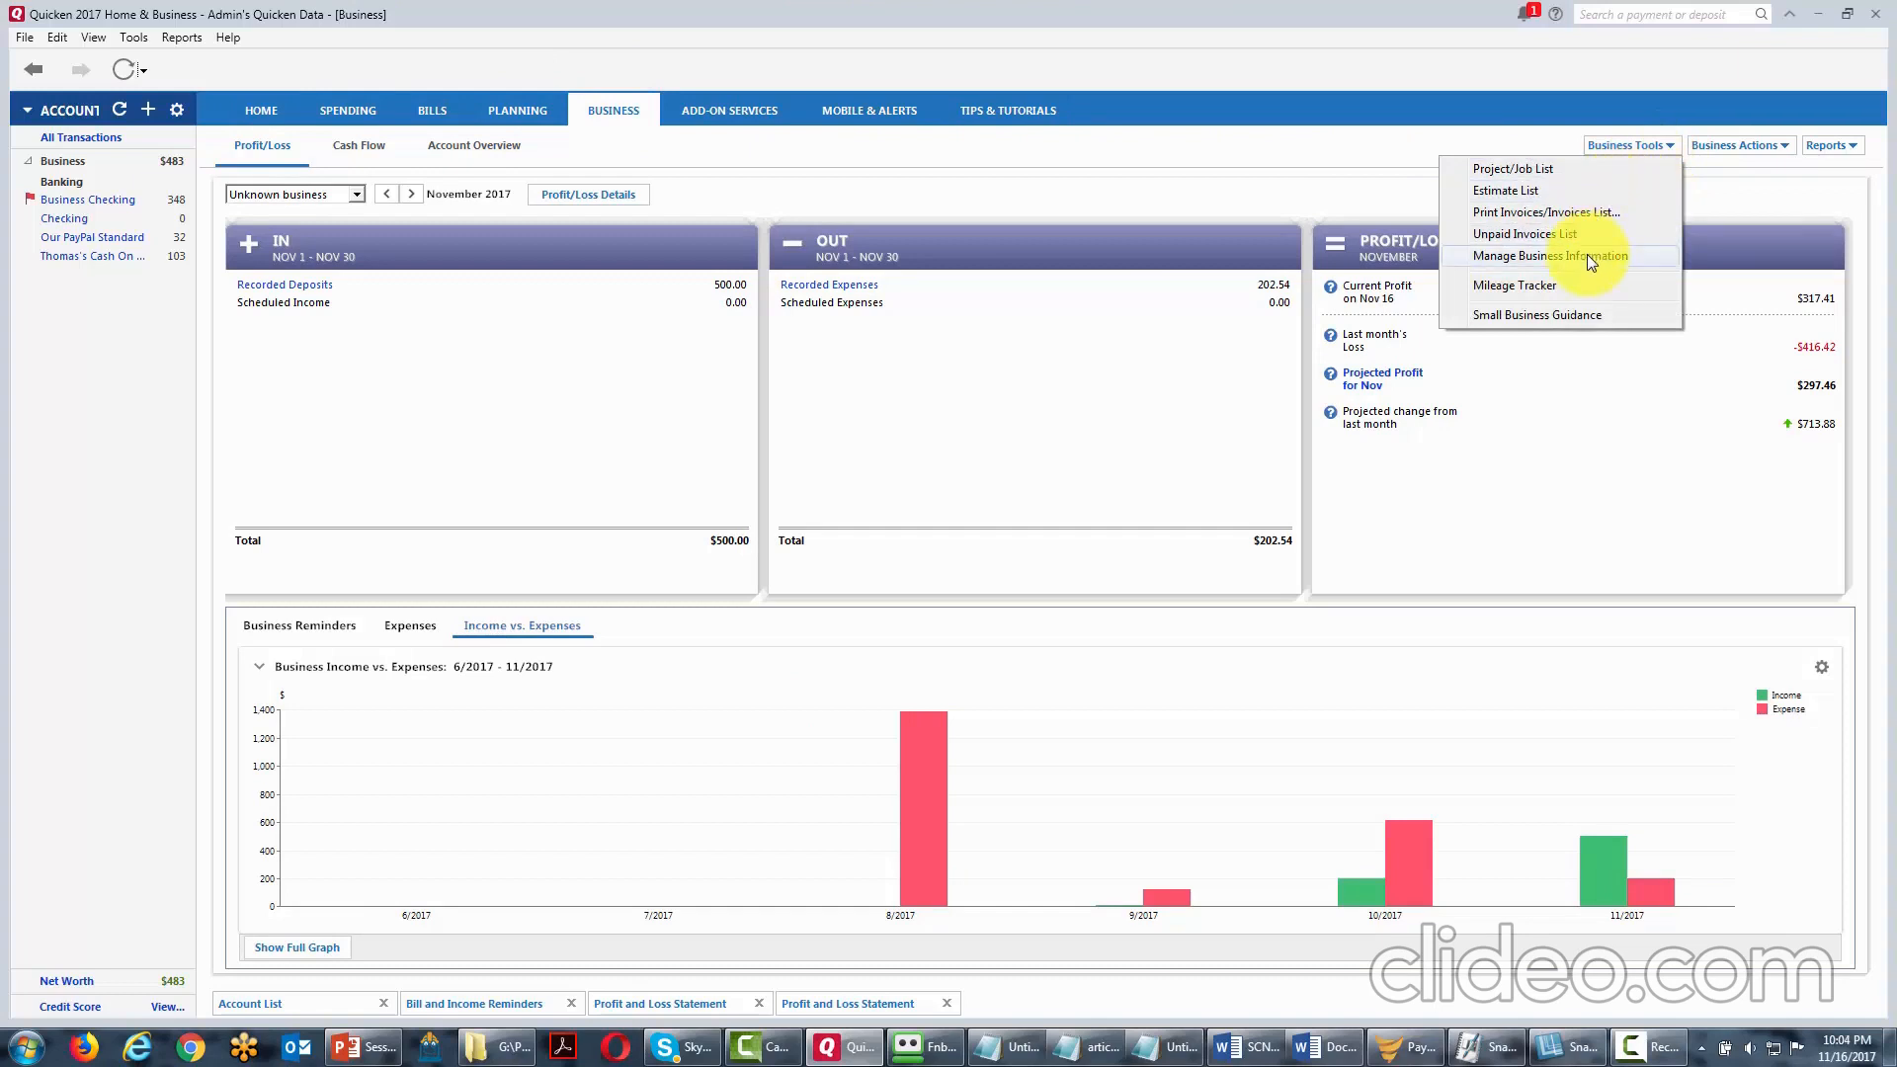
click(1547, 286)
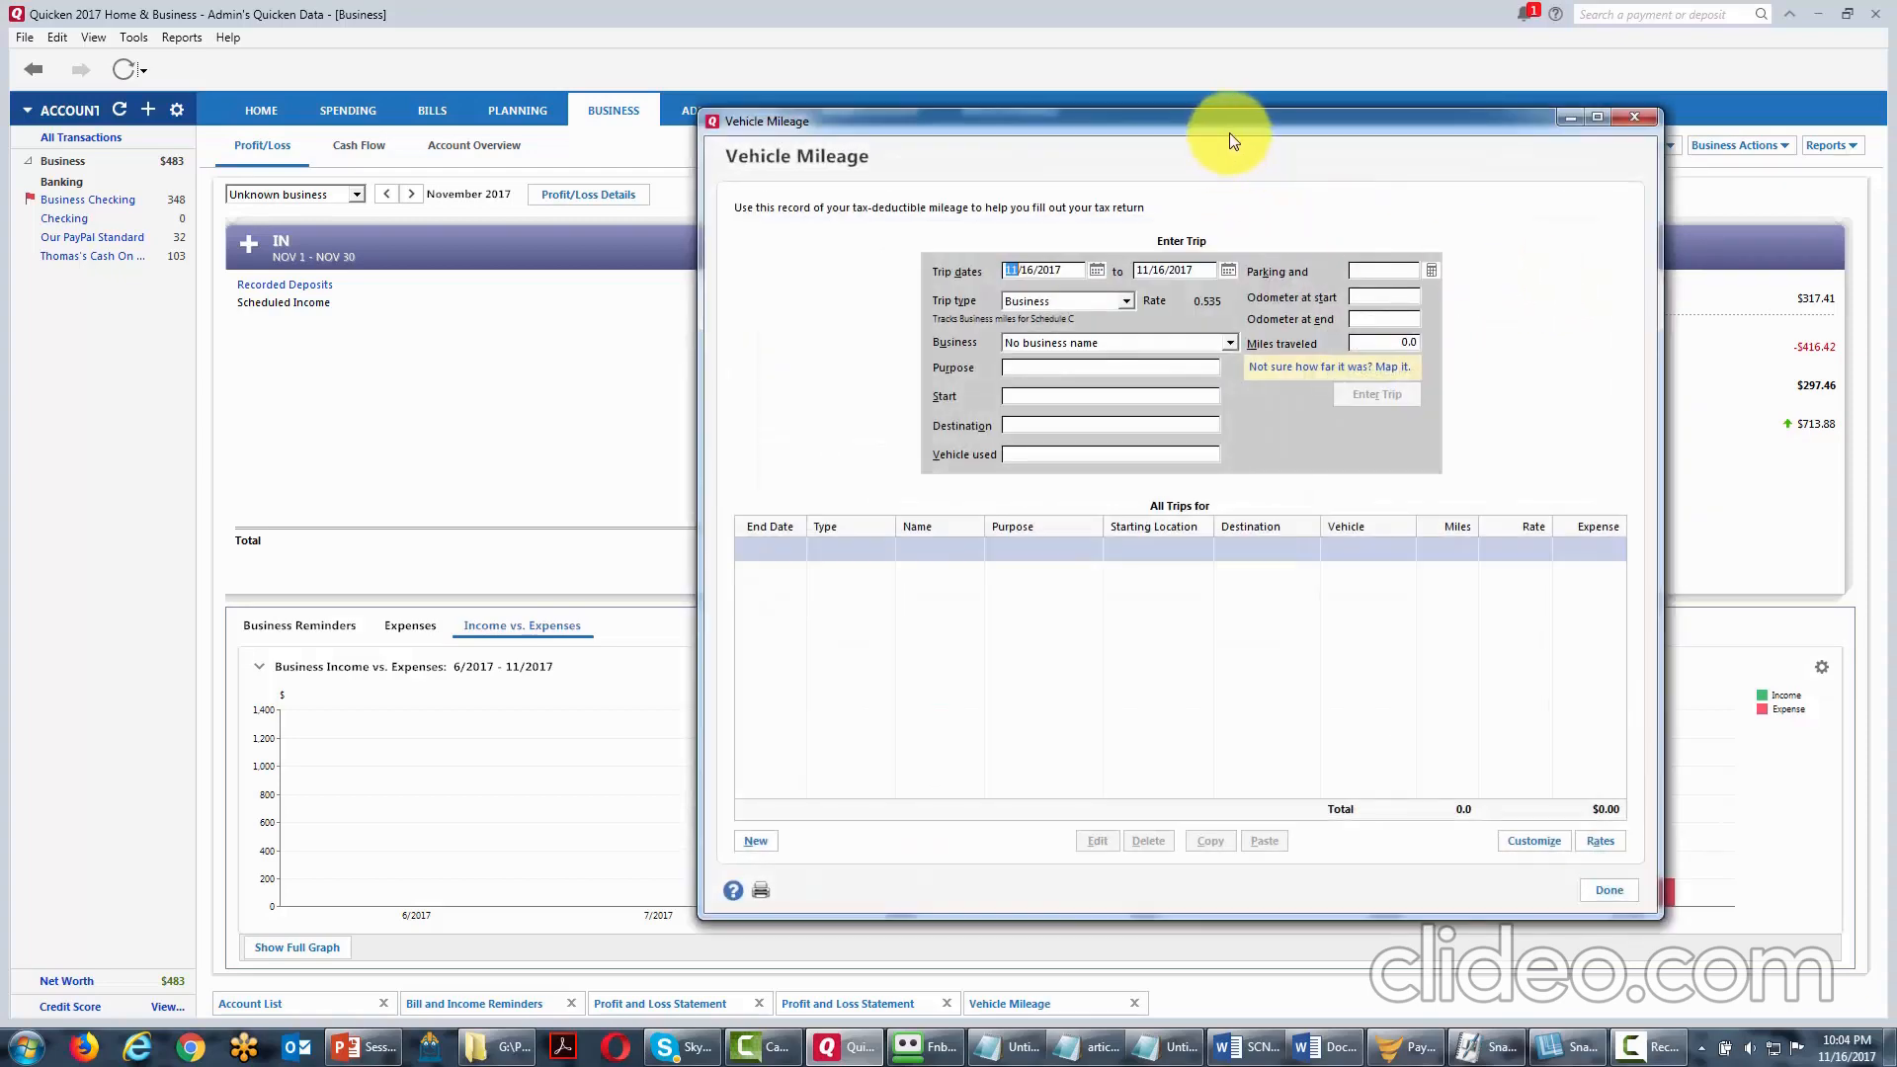
drag(1227, 122, 980, 117)
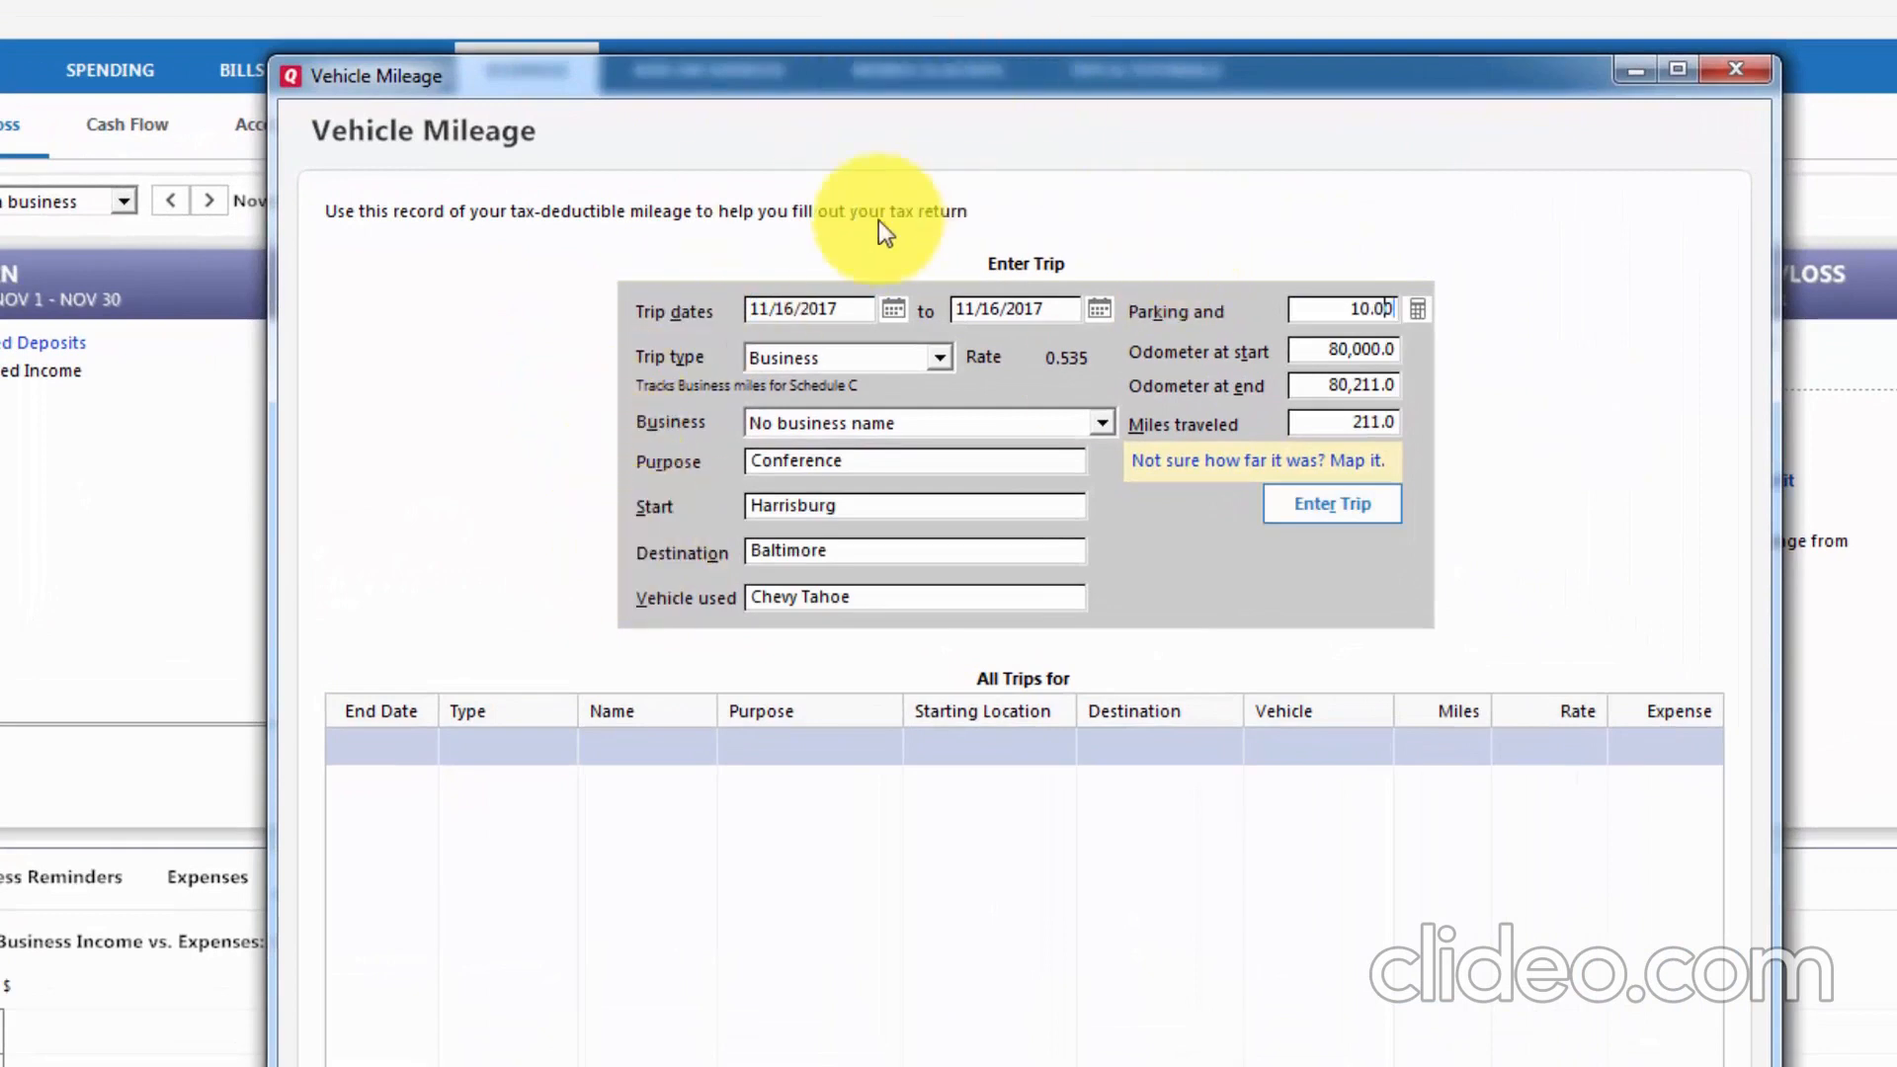
click(1347, 506)
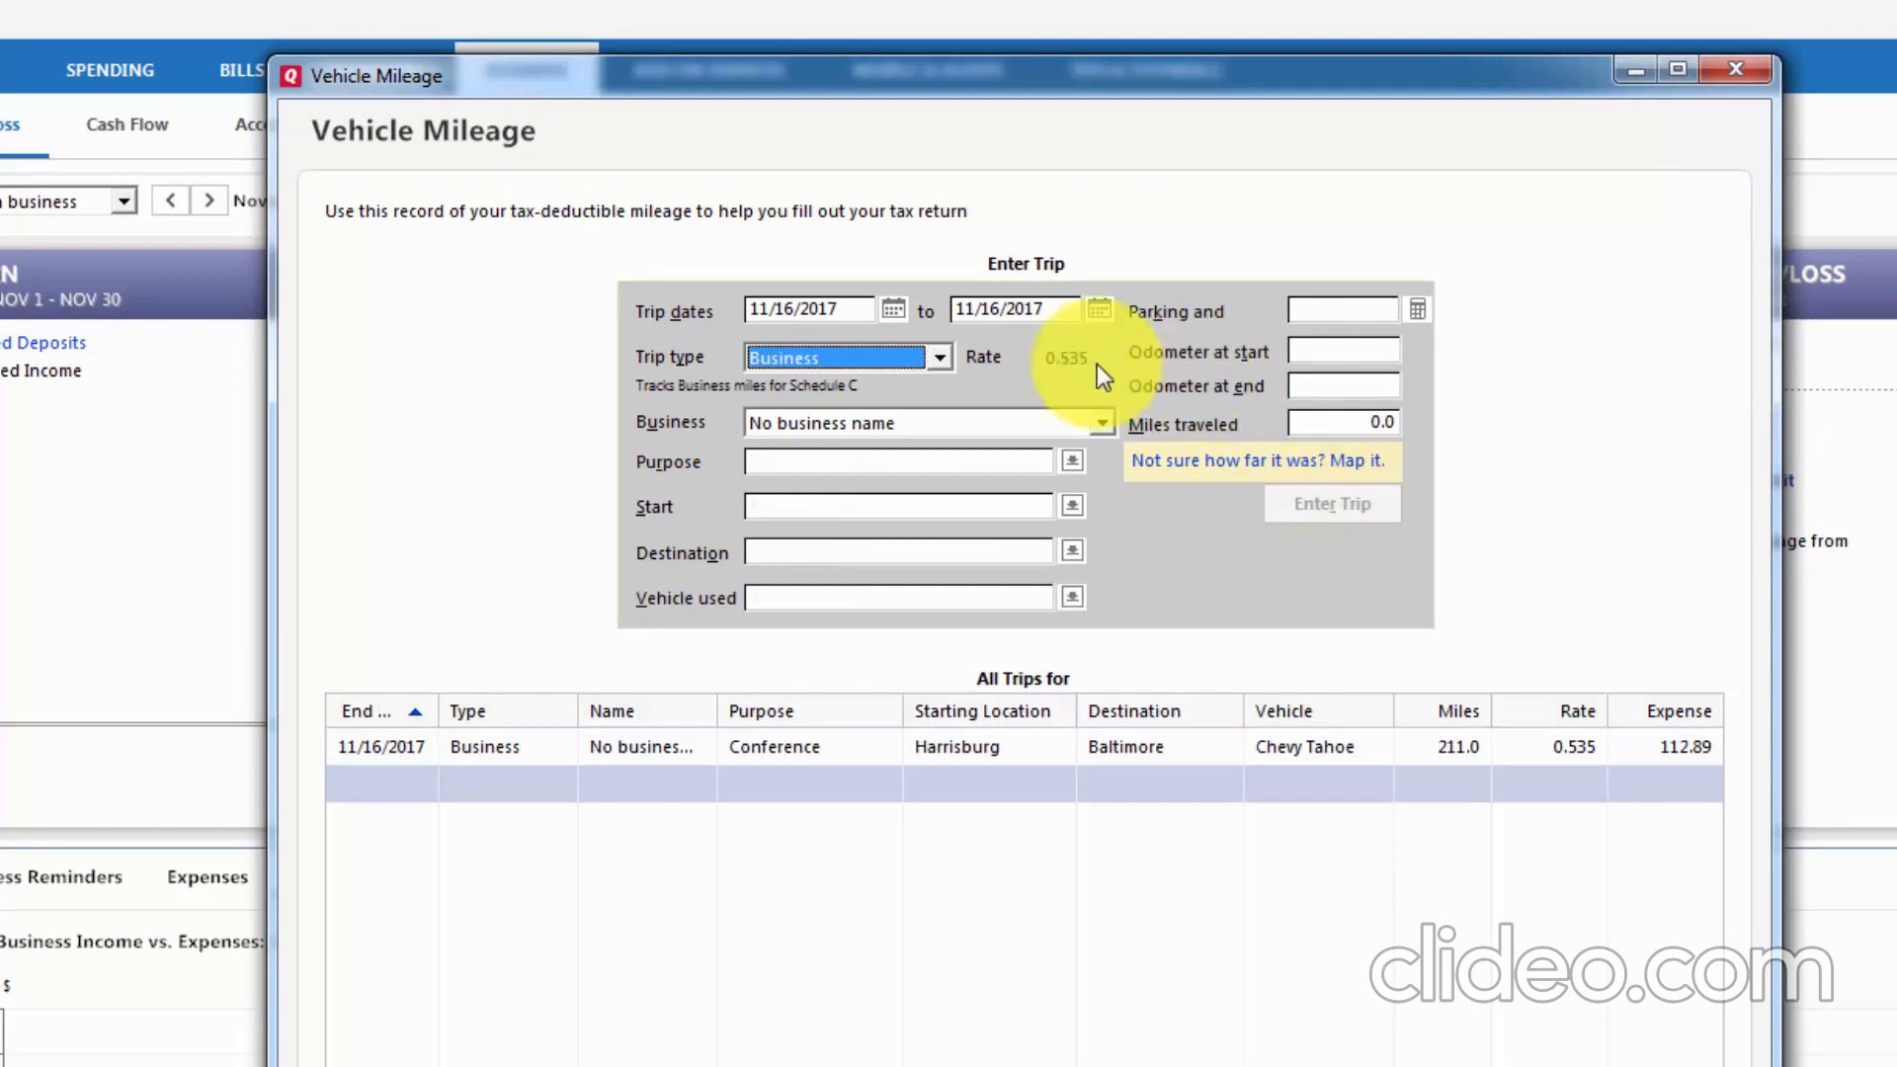
click(933, 356)
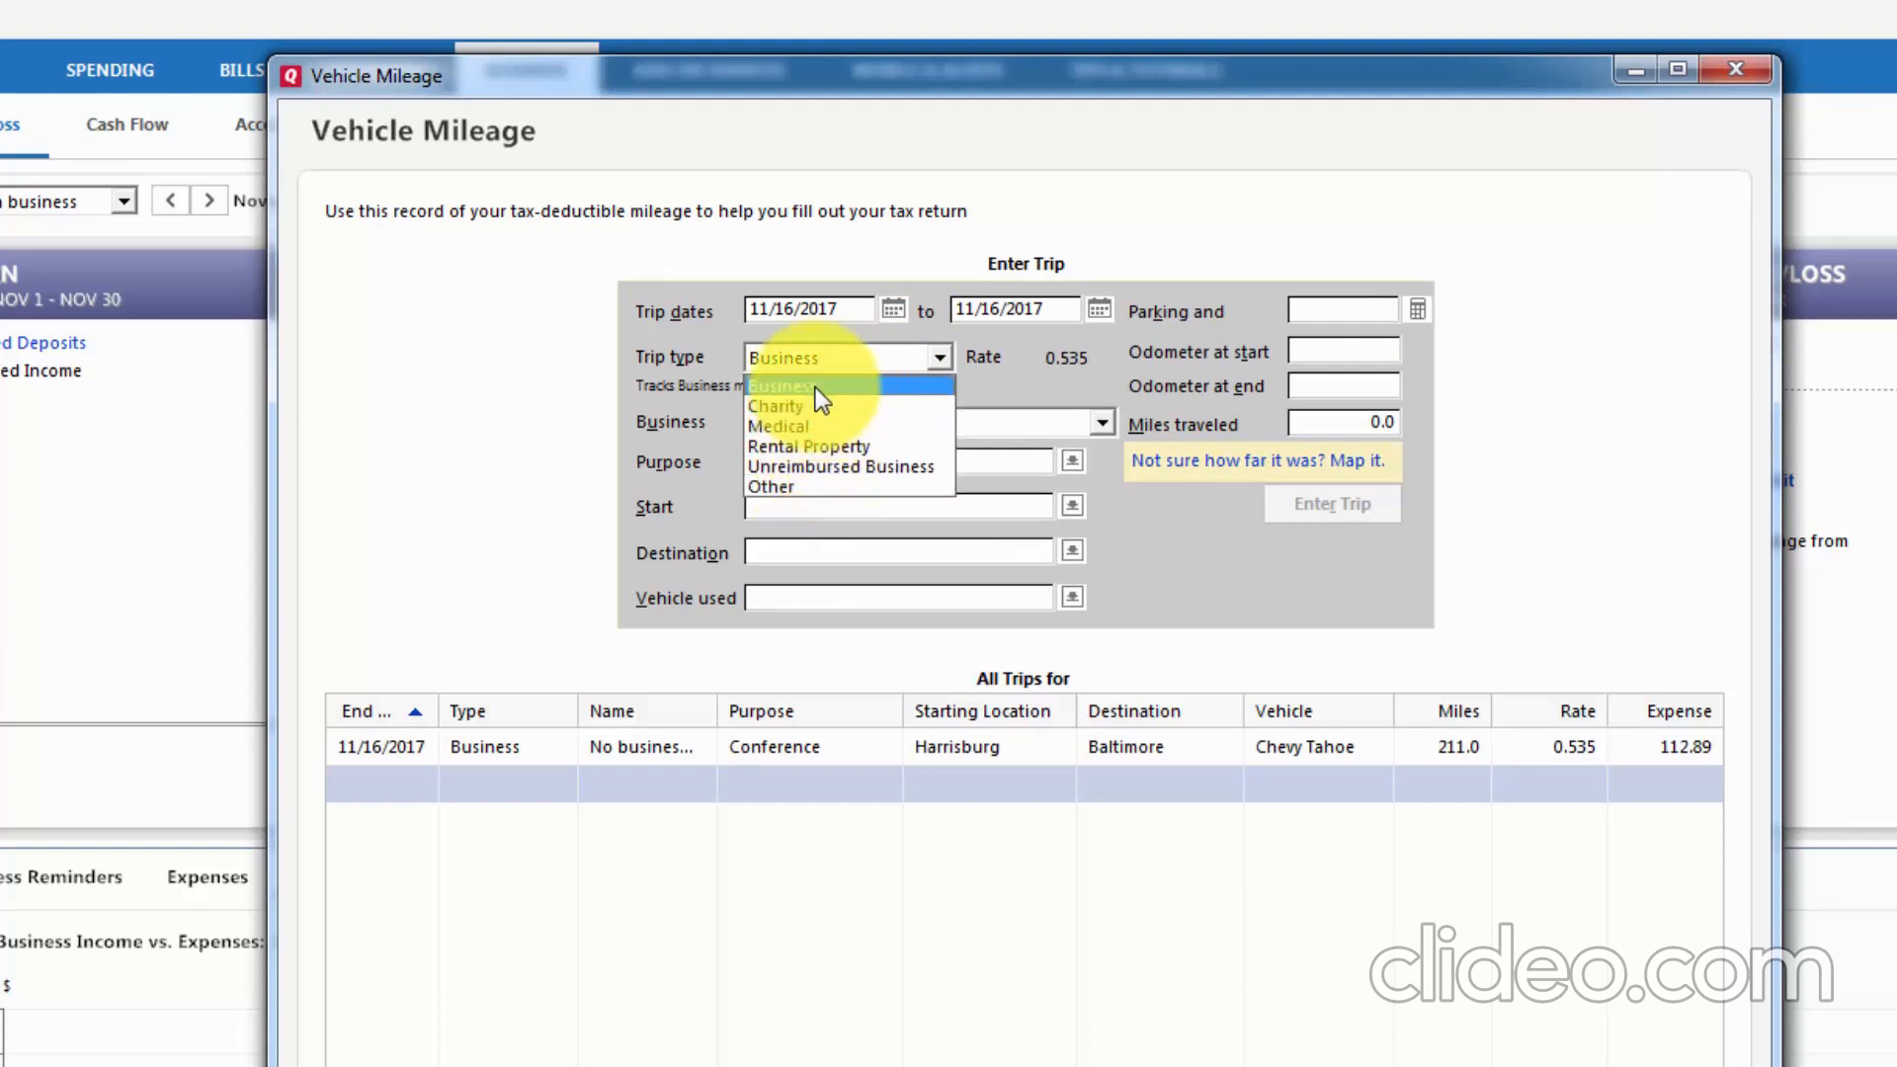
click(1231, 577)
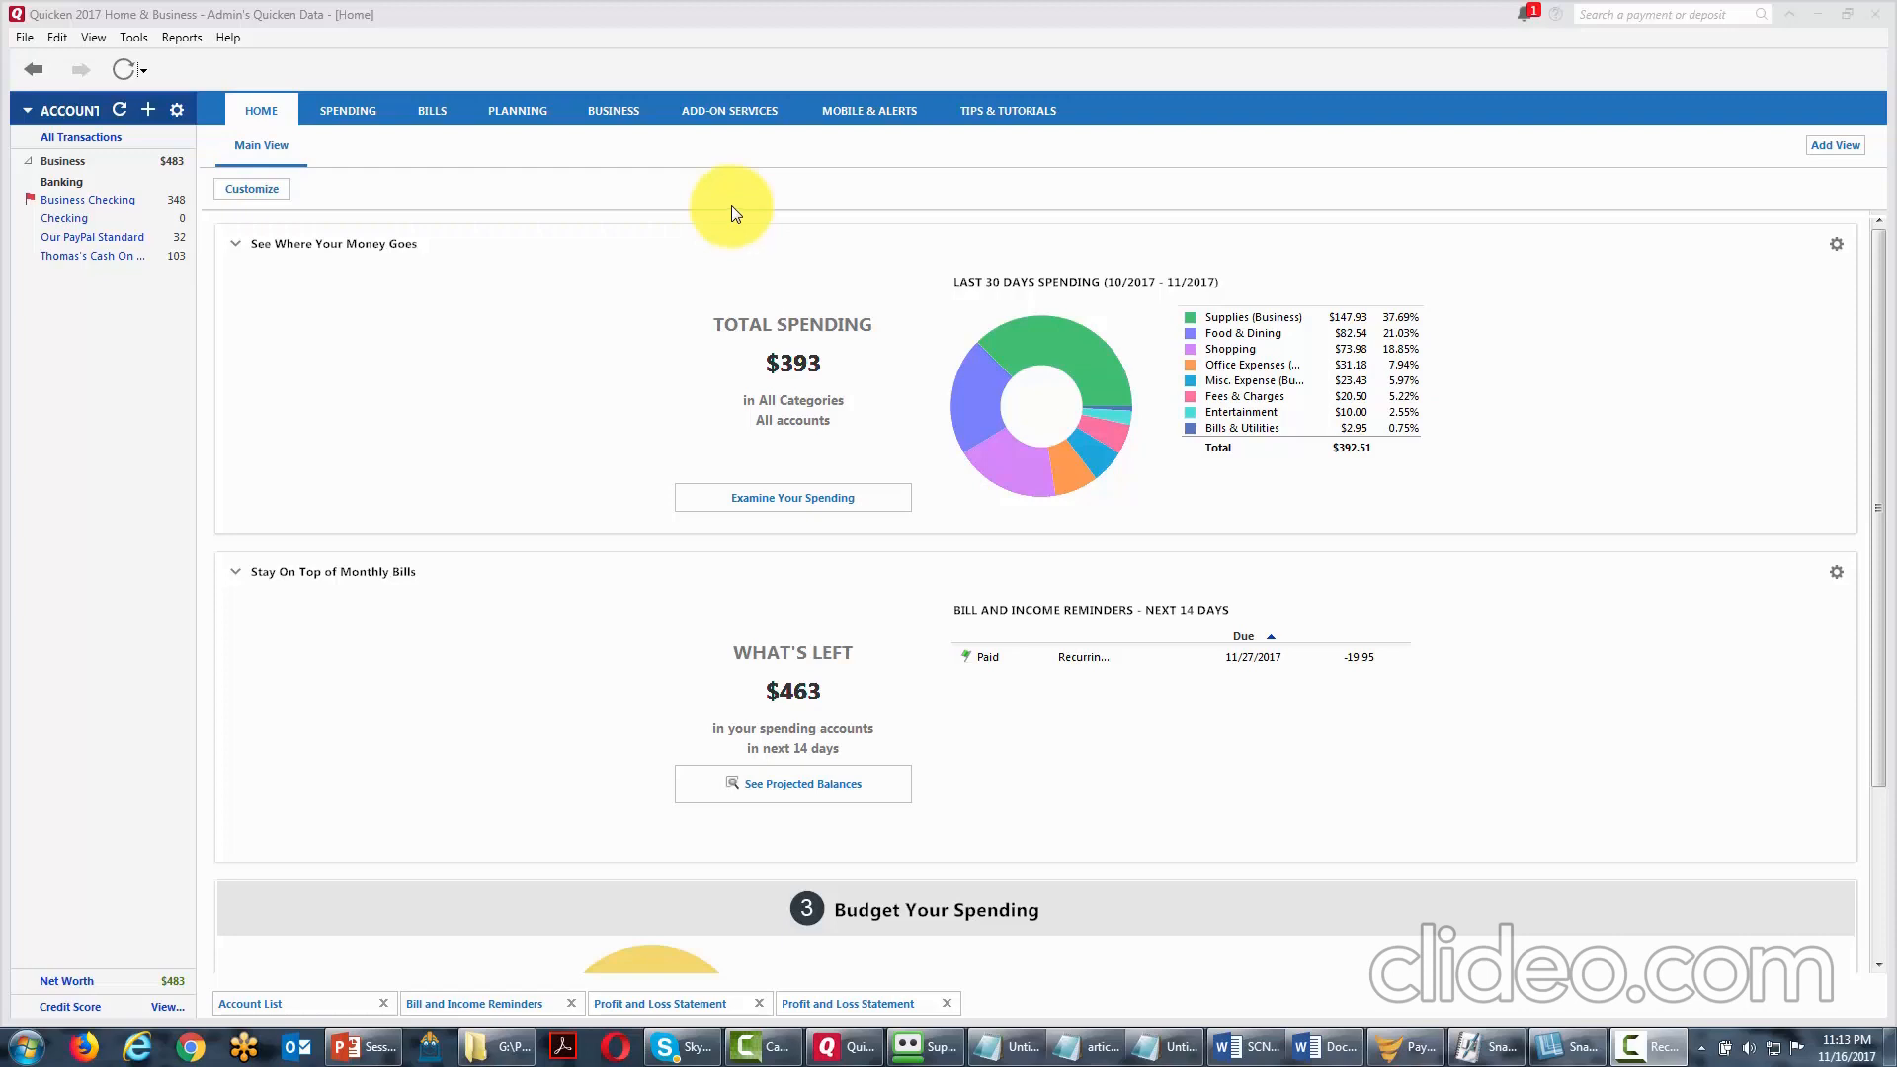
Open One Step Update for all accounts and turn off Sync to Quicken Cloud.
click(145, 74)
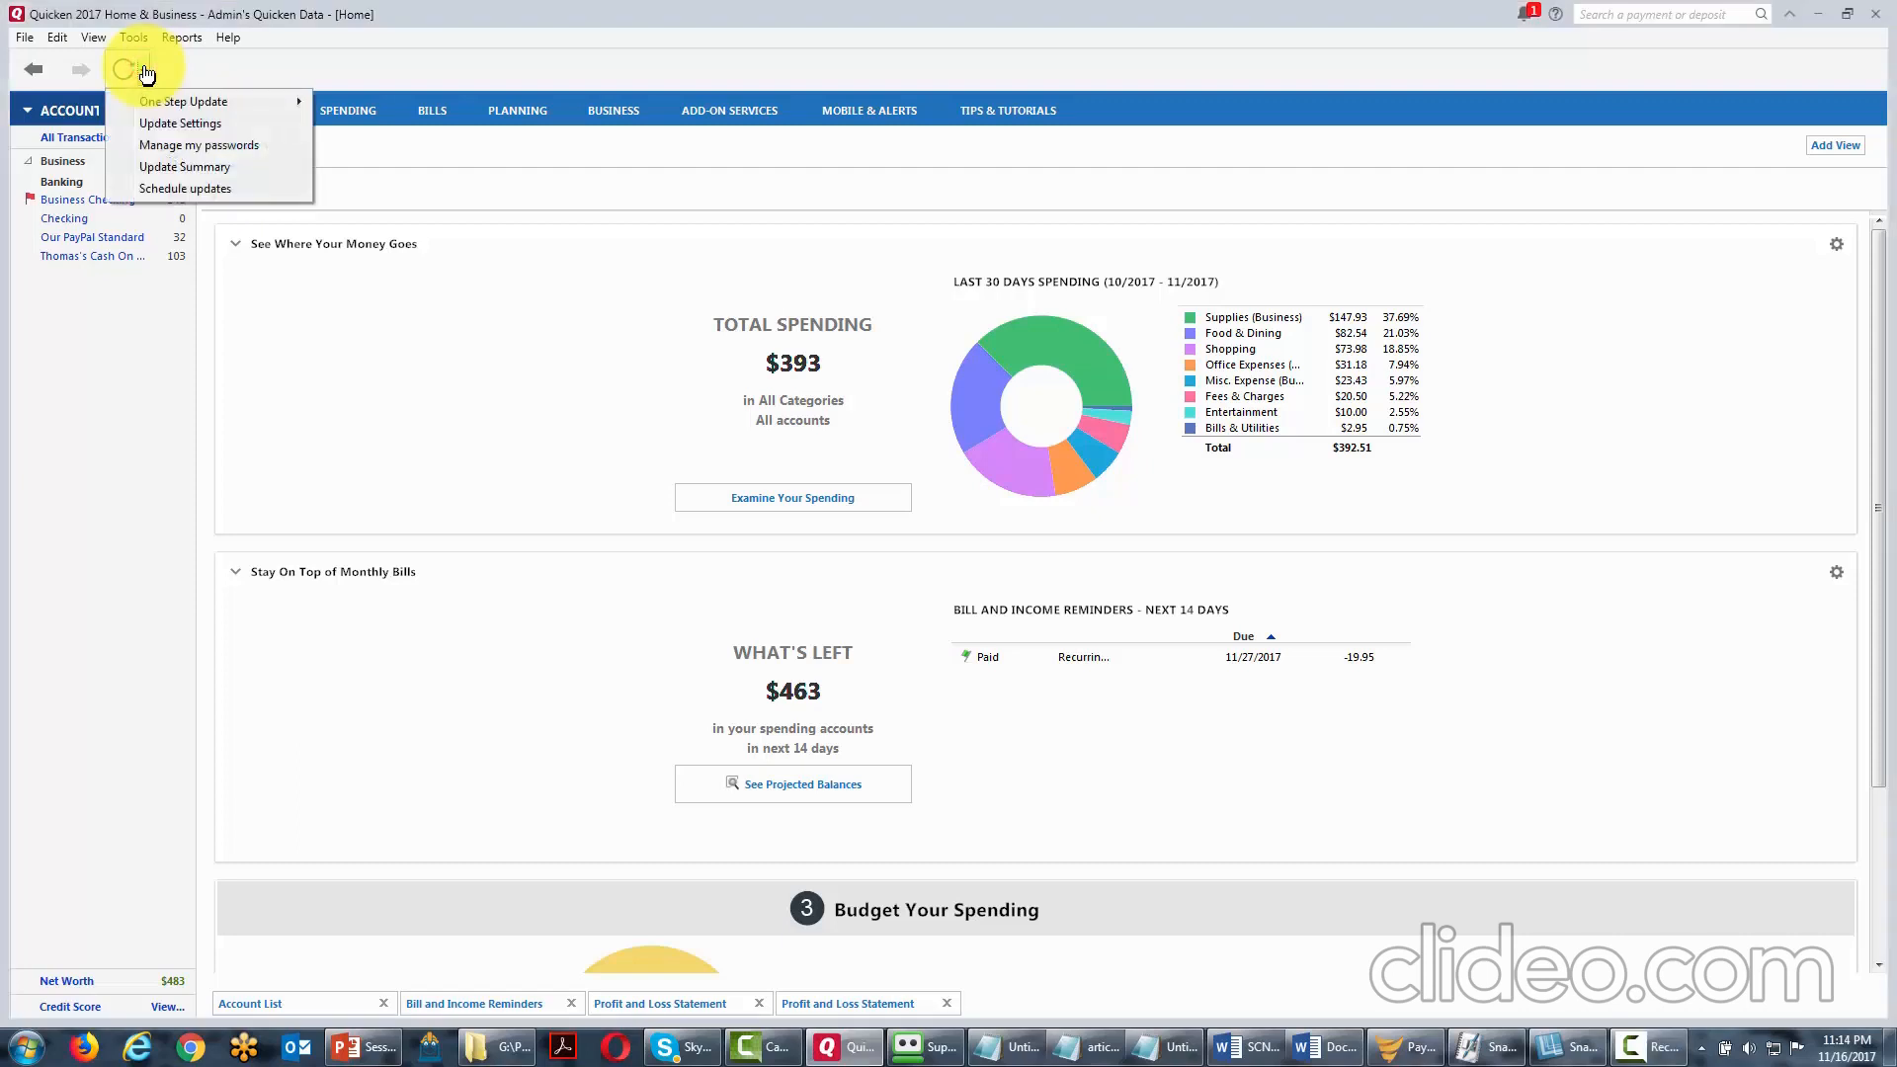
mouse_move(159, 99)
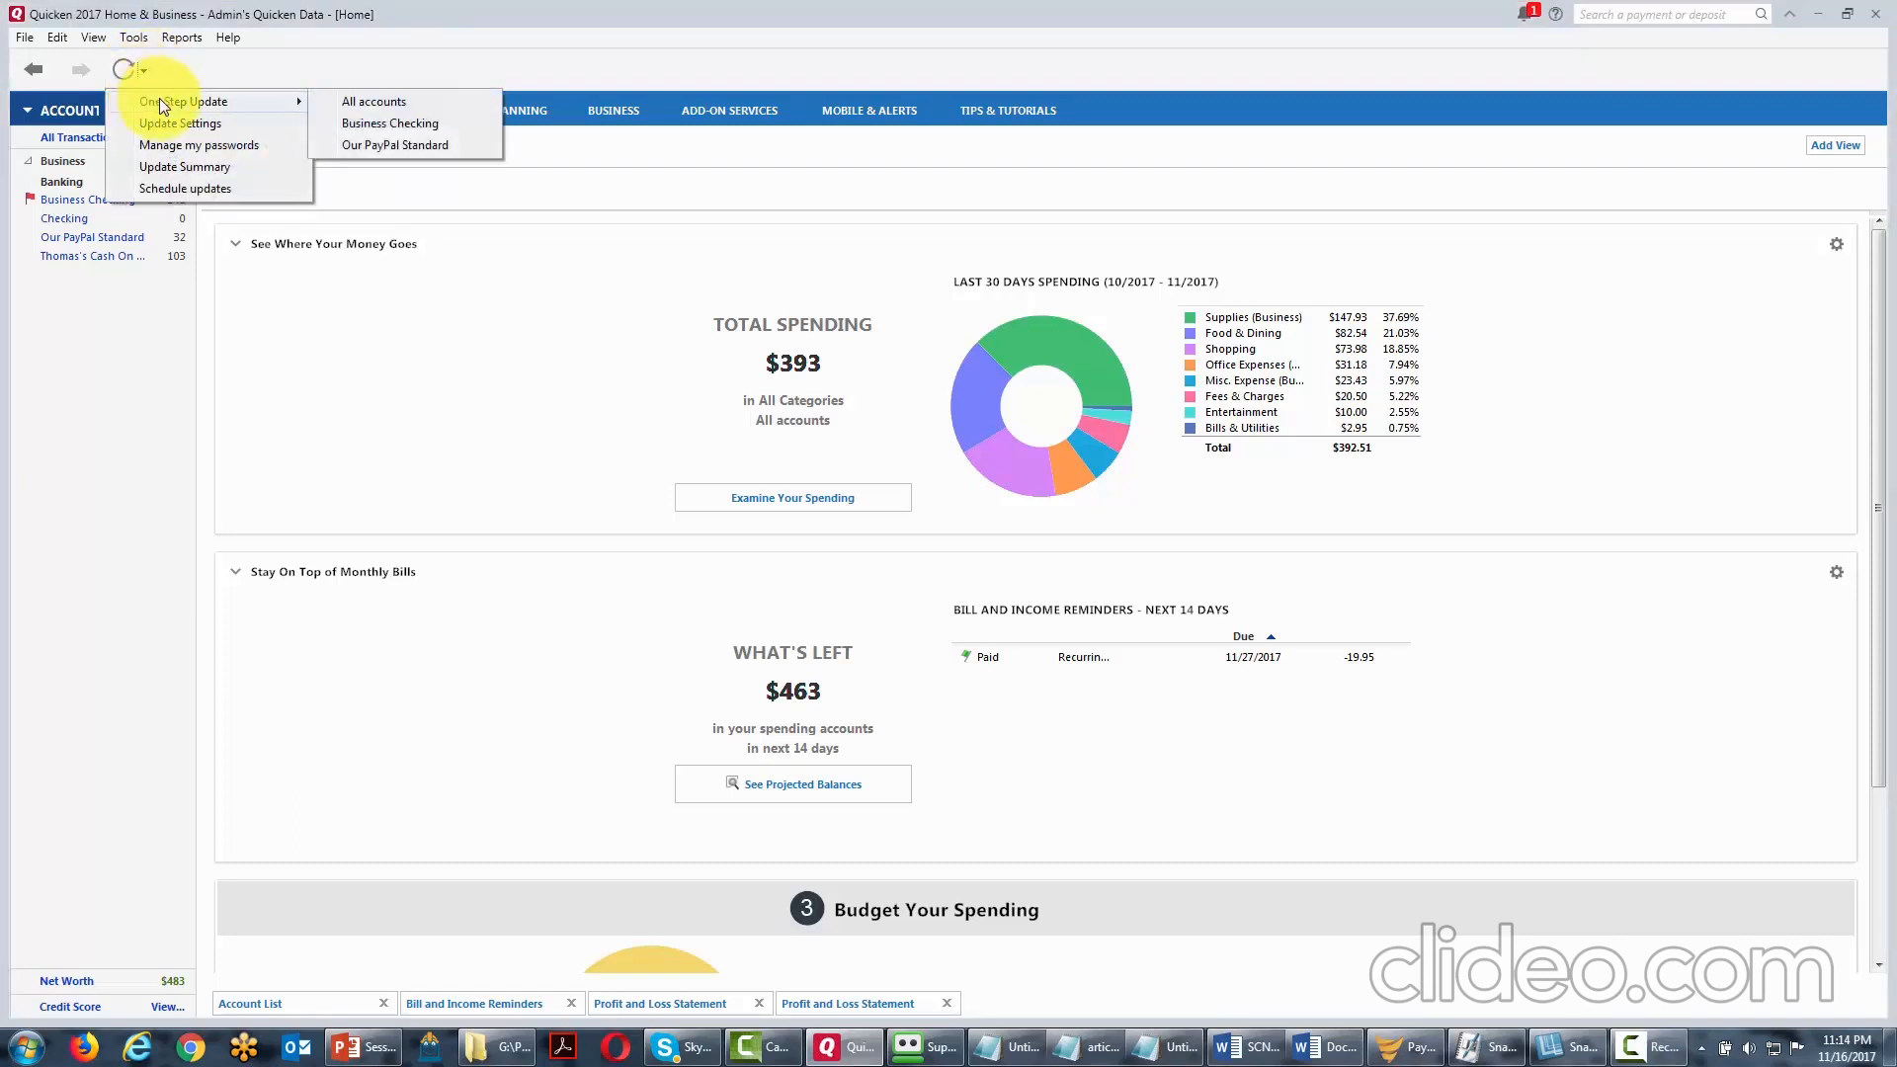
click(397, 100)
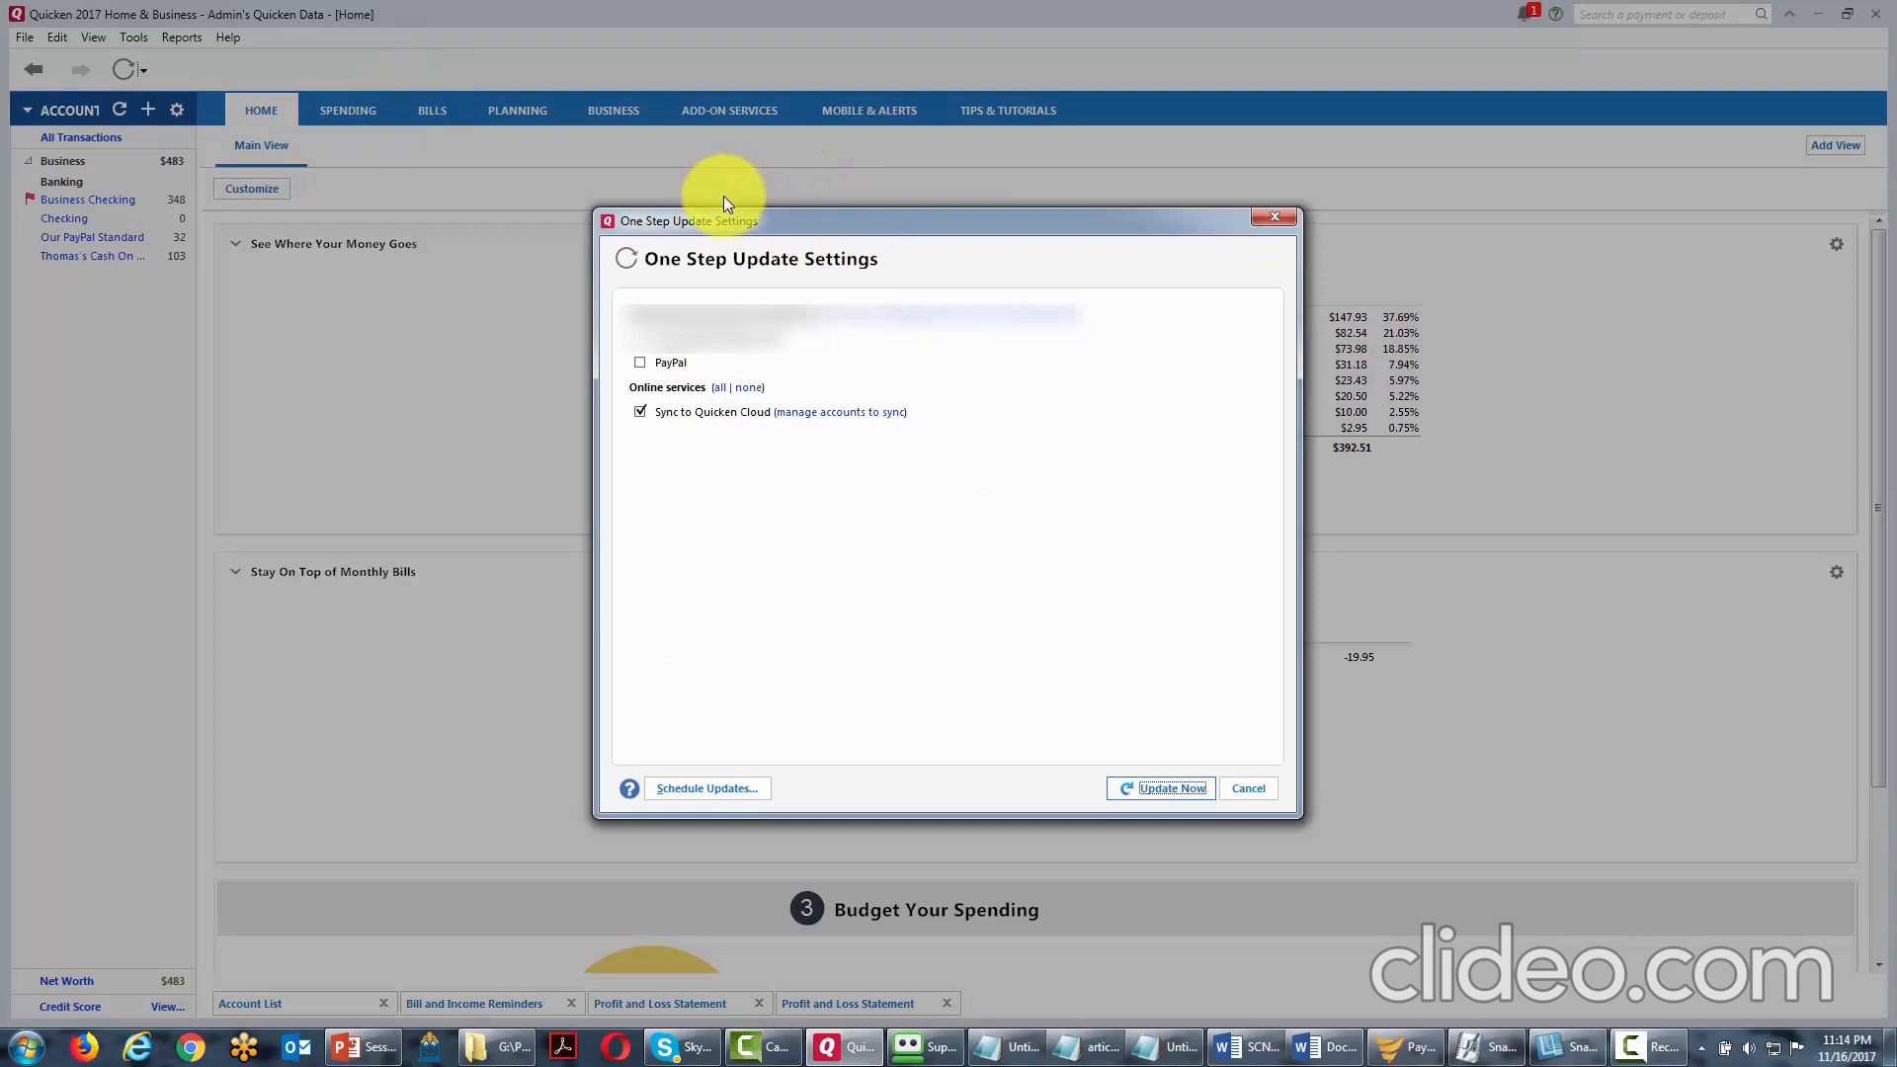
click(642, 412)
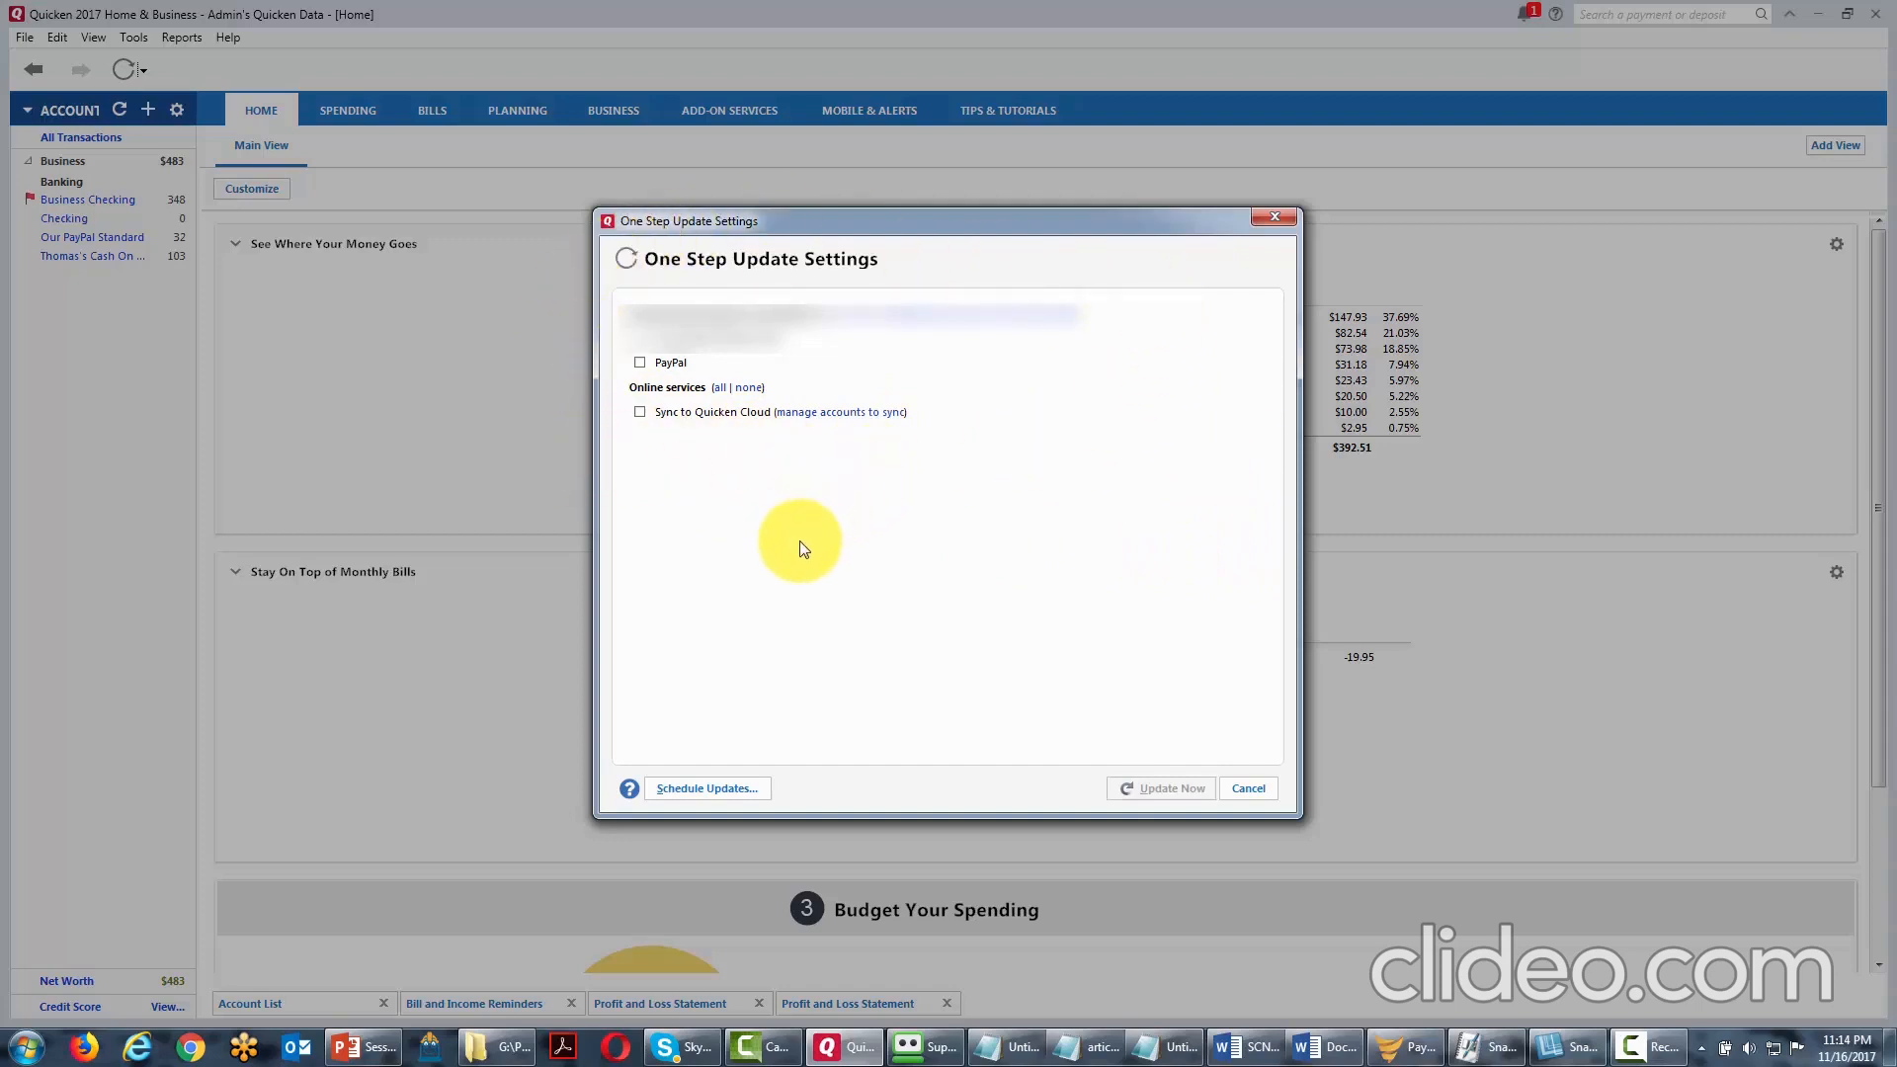
Remove Business Checking, Our PayPal Standard and Checking from Mobile & Alerts syncing, keeping only the Cash On Hand account enabled.
click(839, 413)
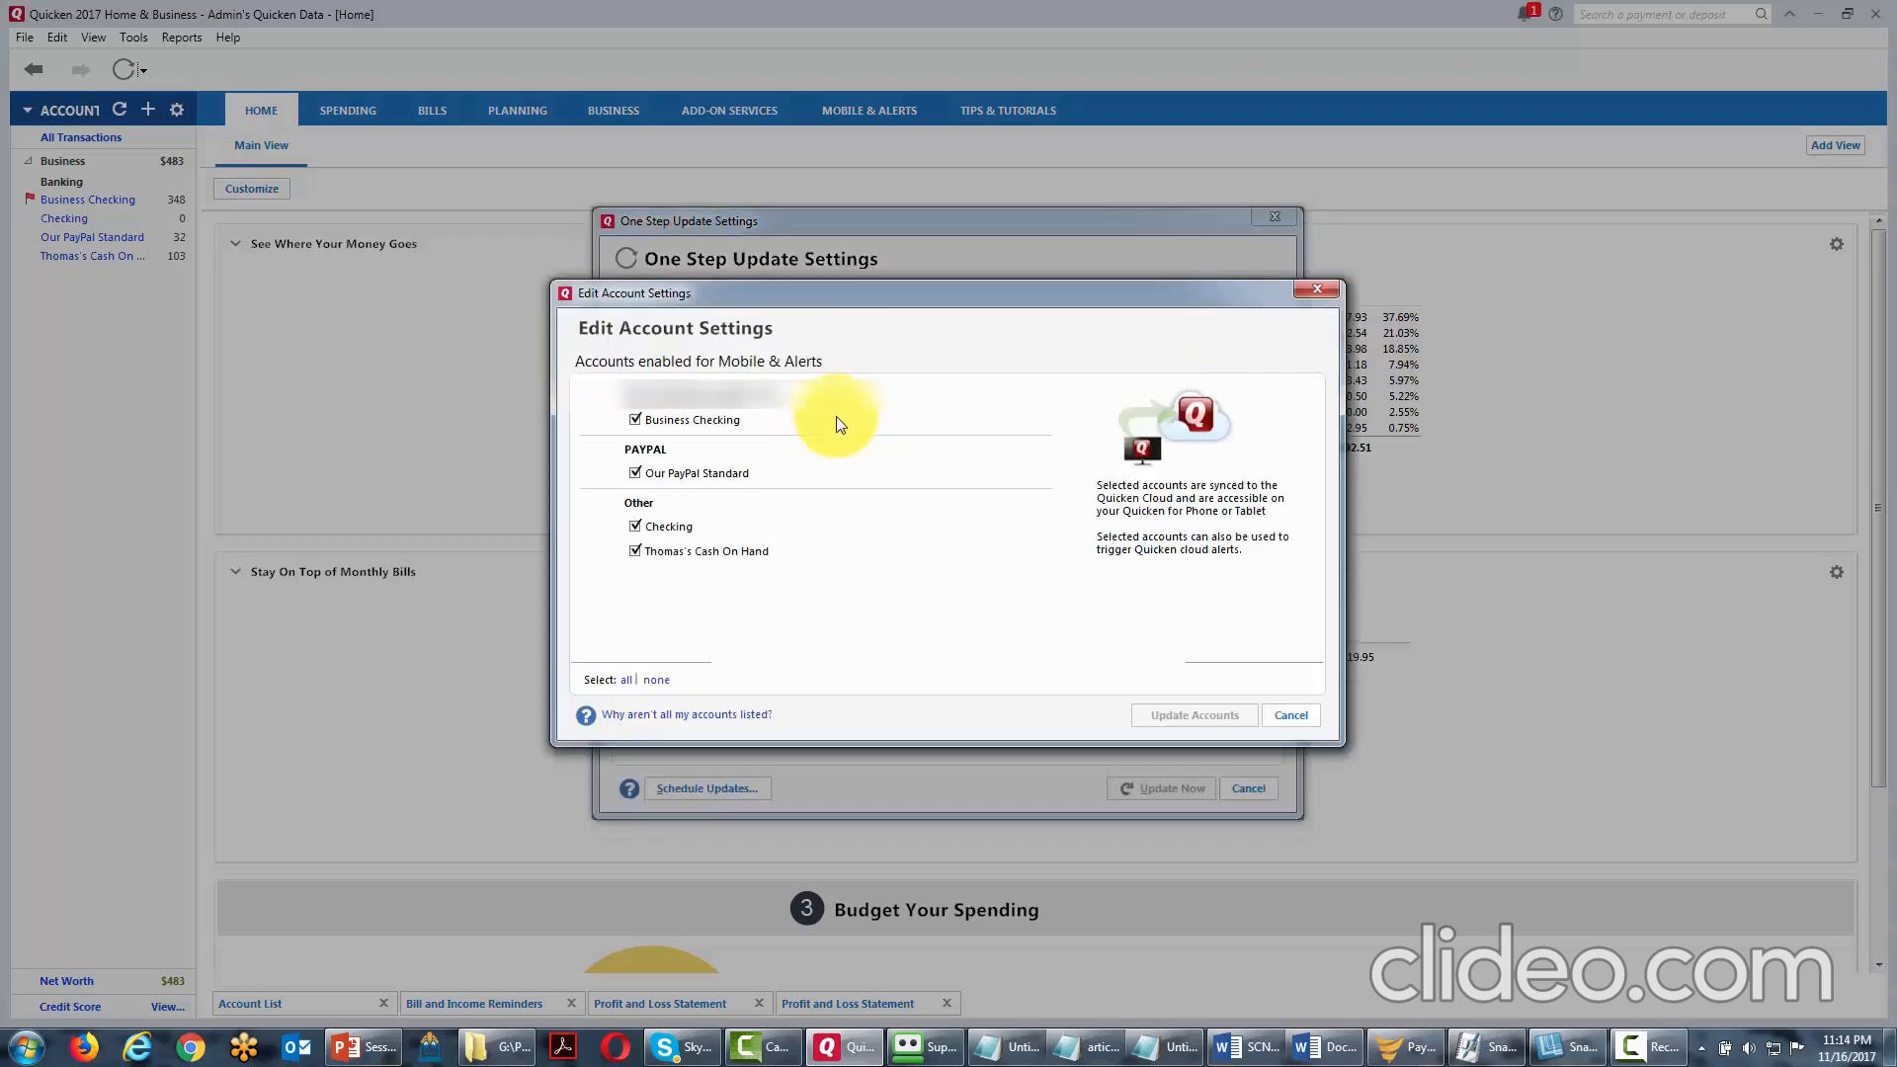
click(635, 423)
click(635, 473)
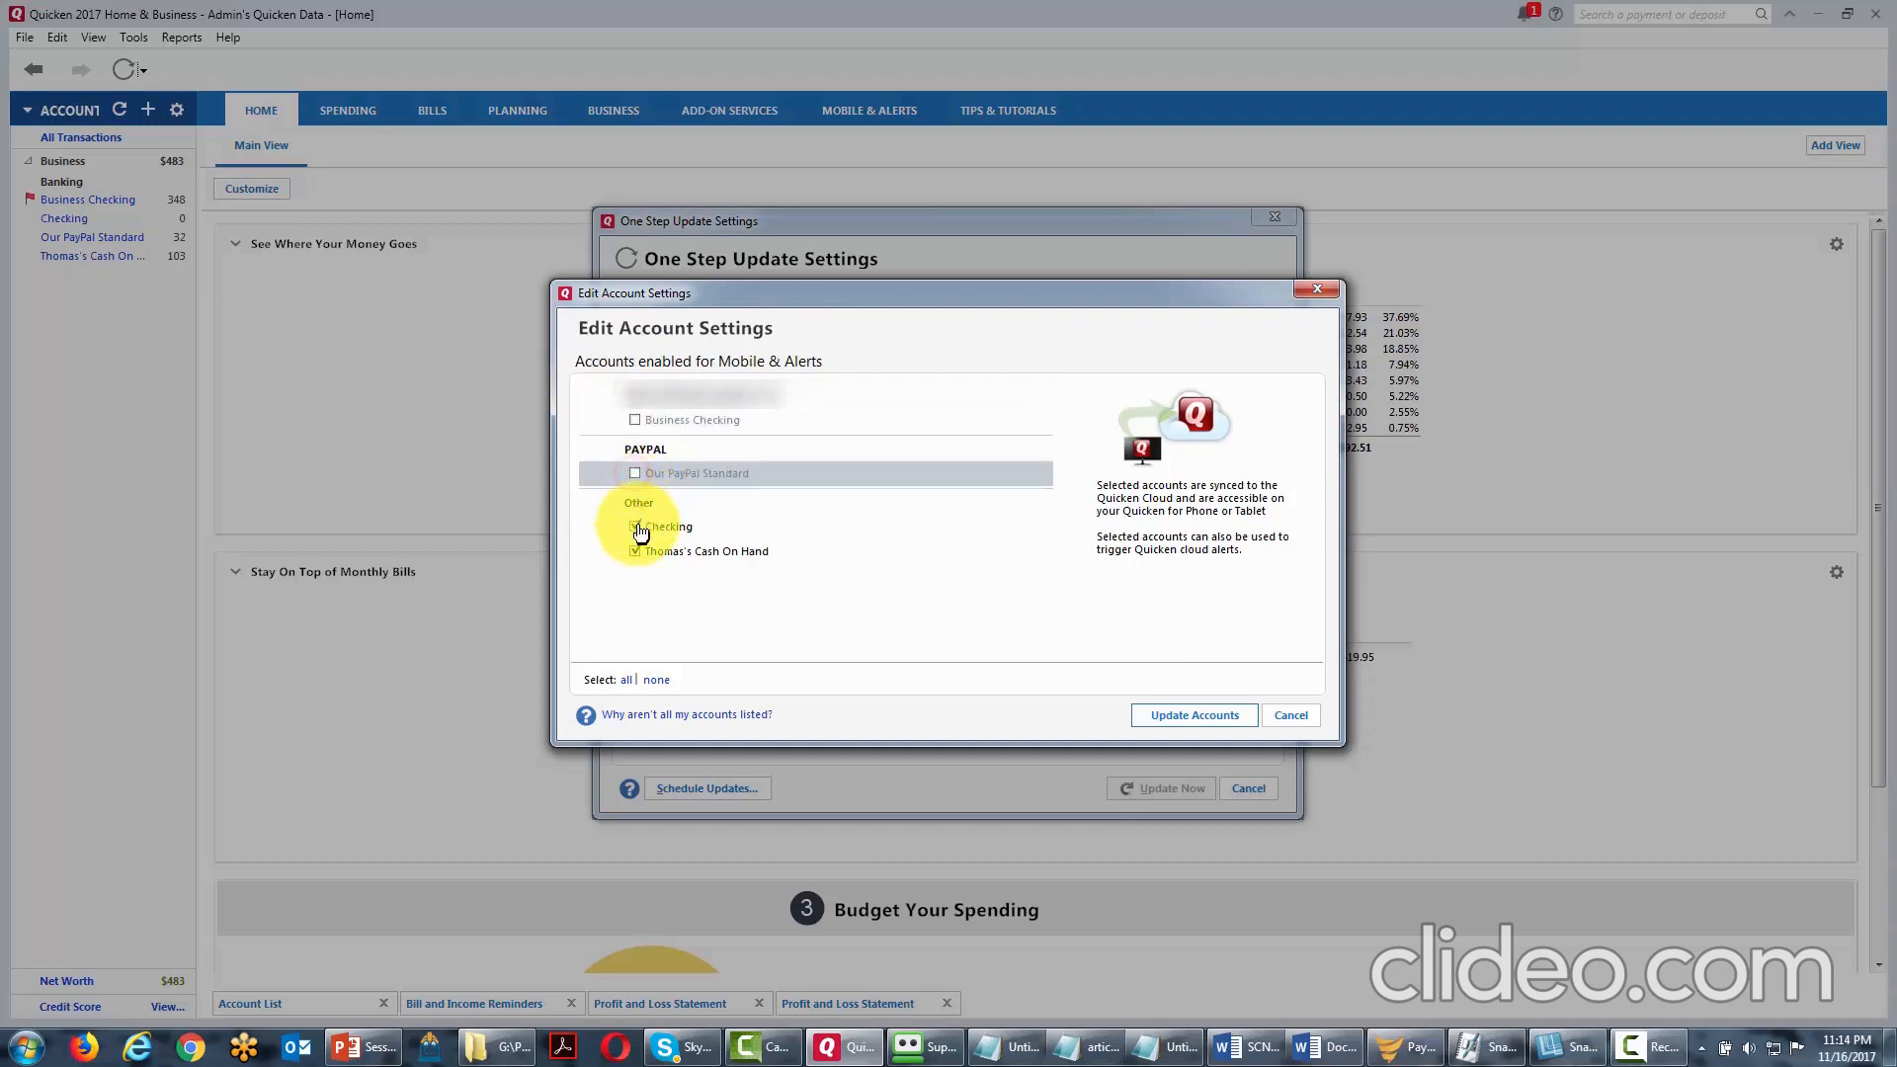
click(635, 526)
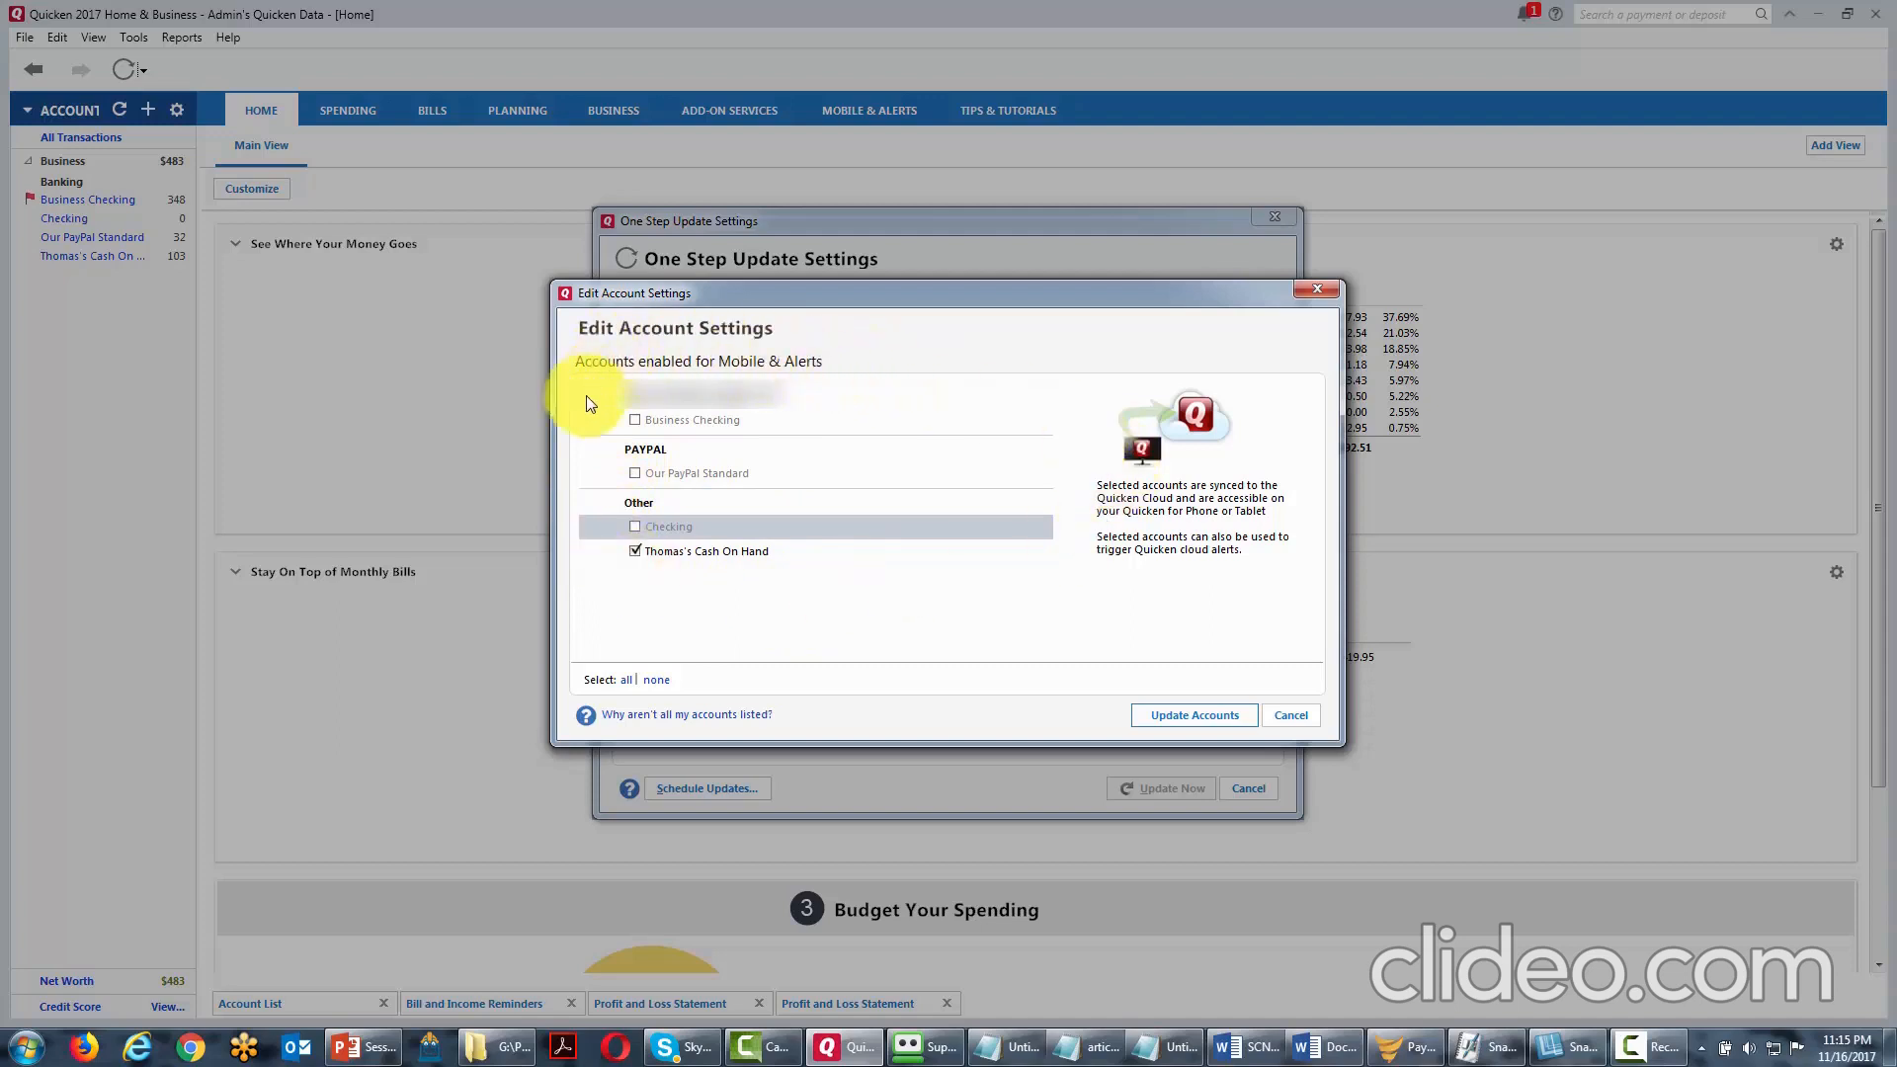
click(1189, 722)
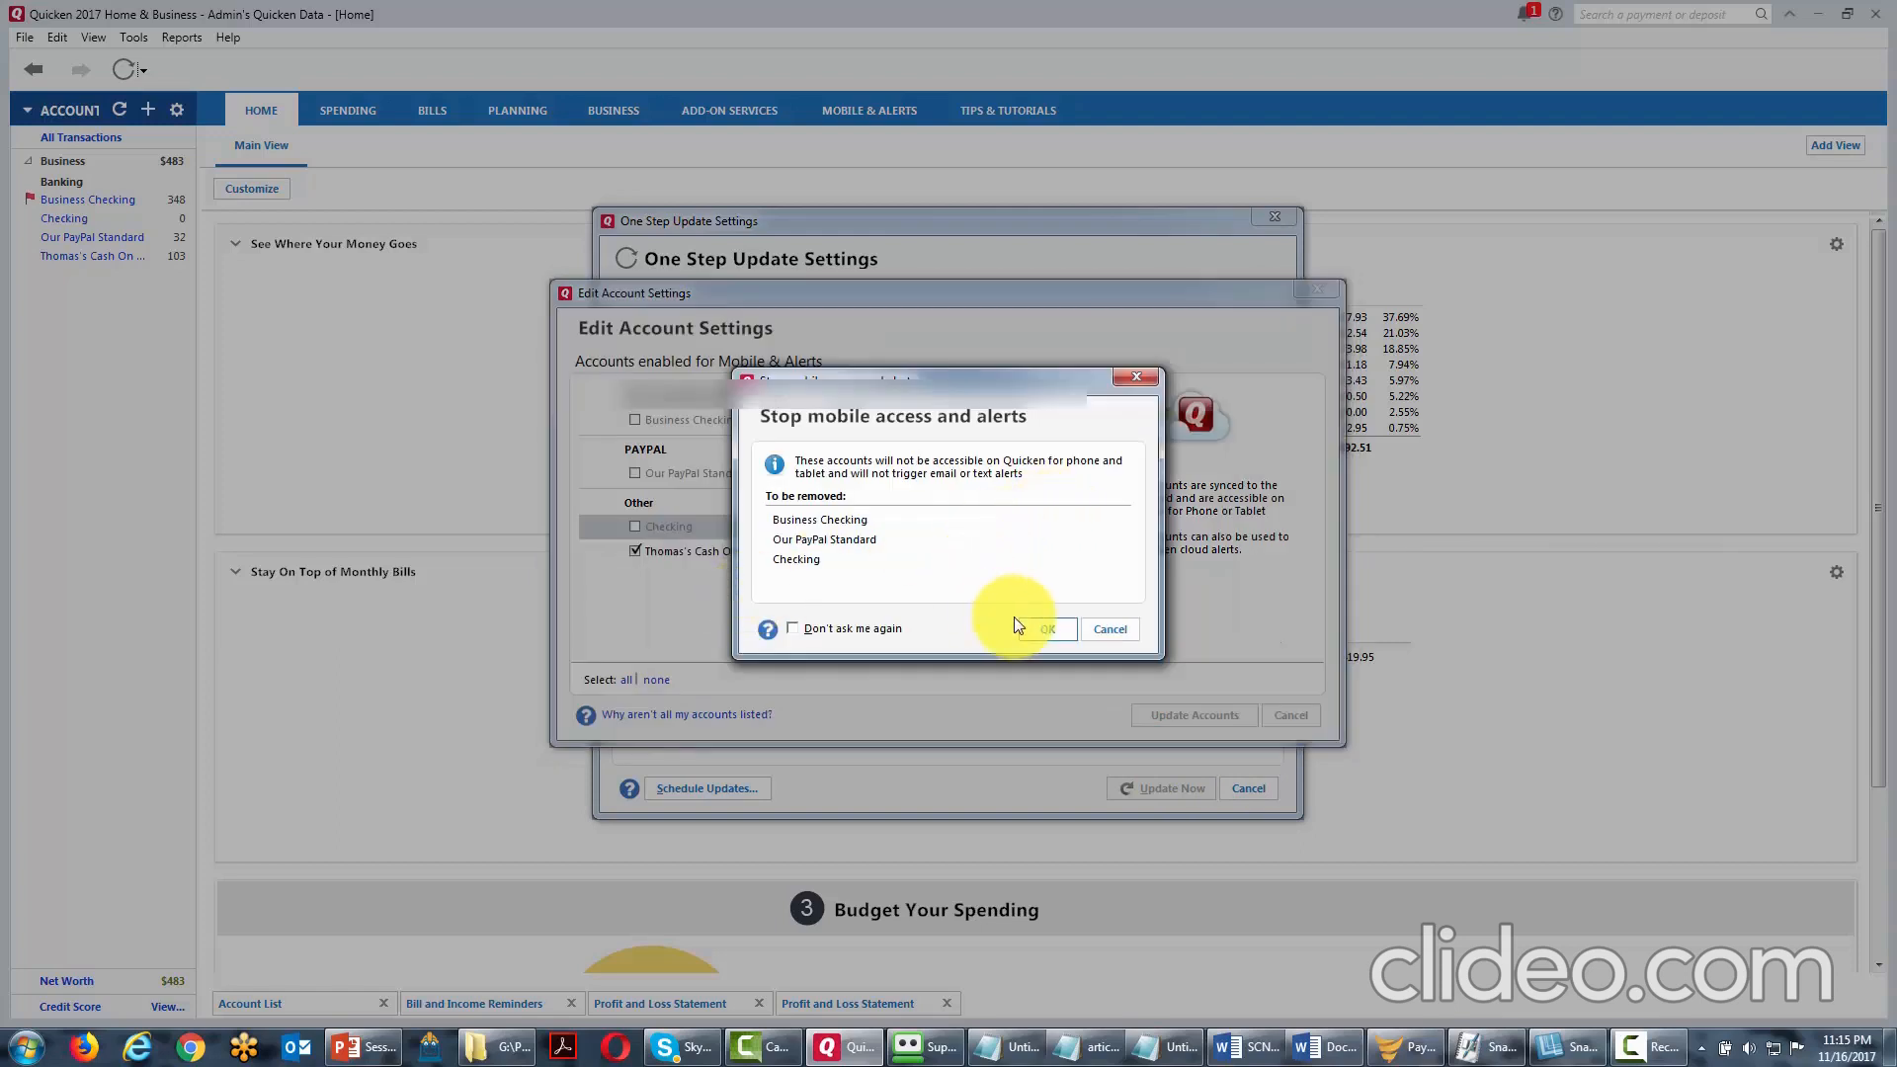
click(1039, 629)
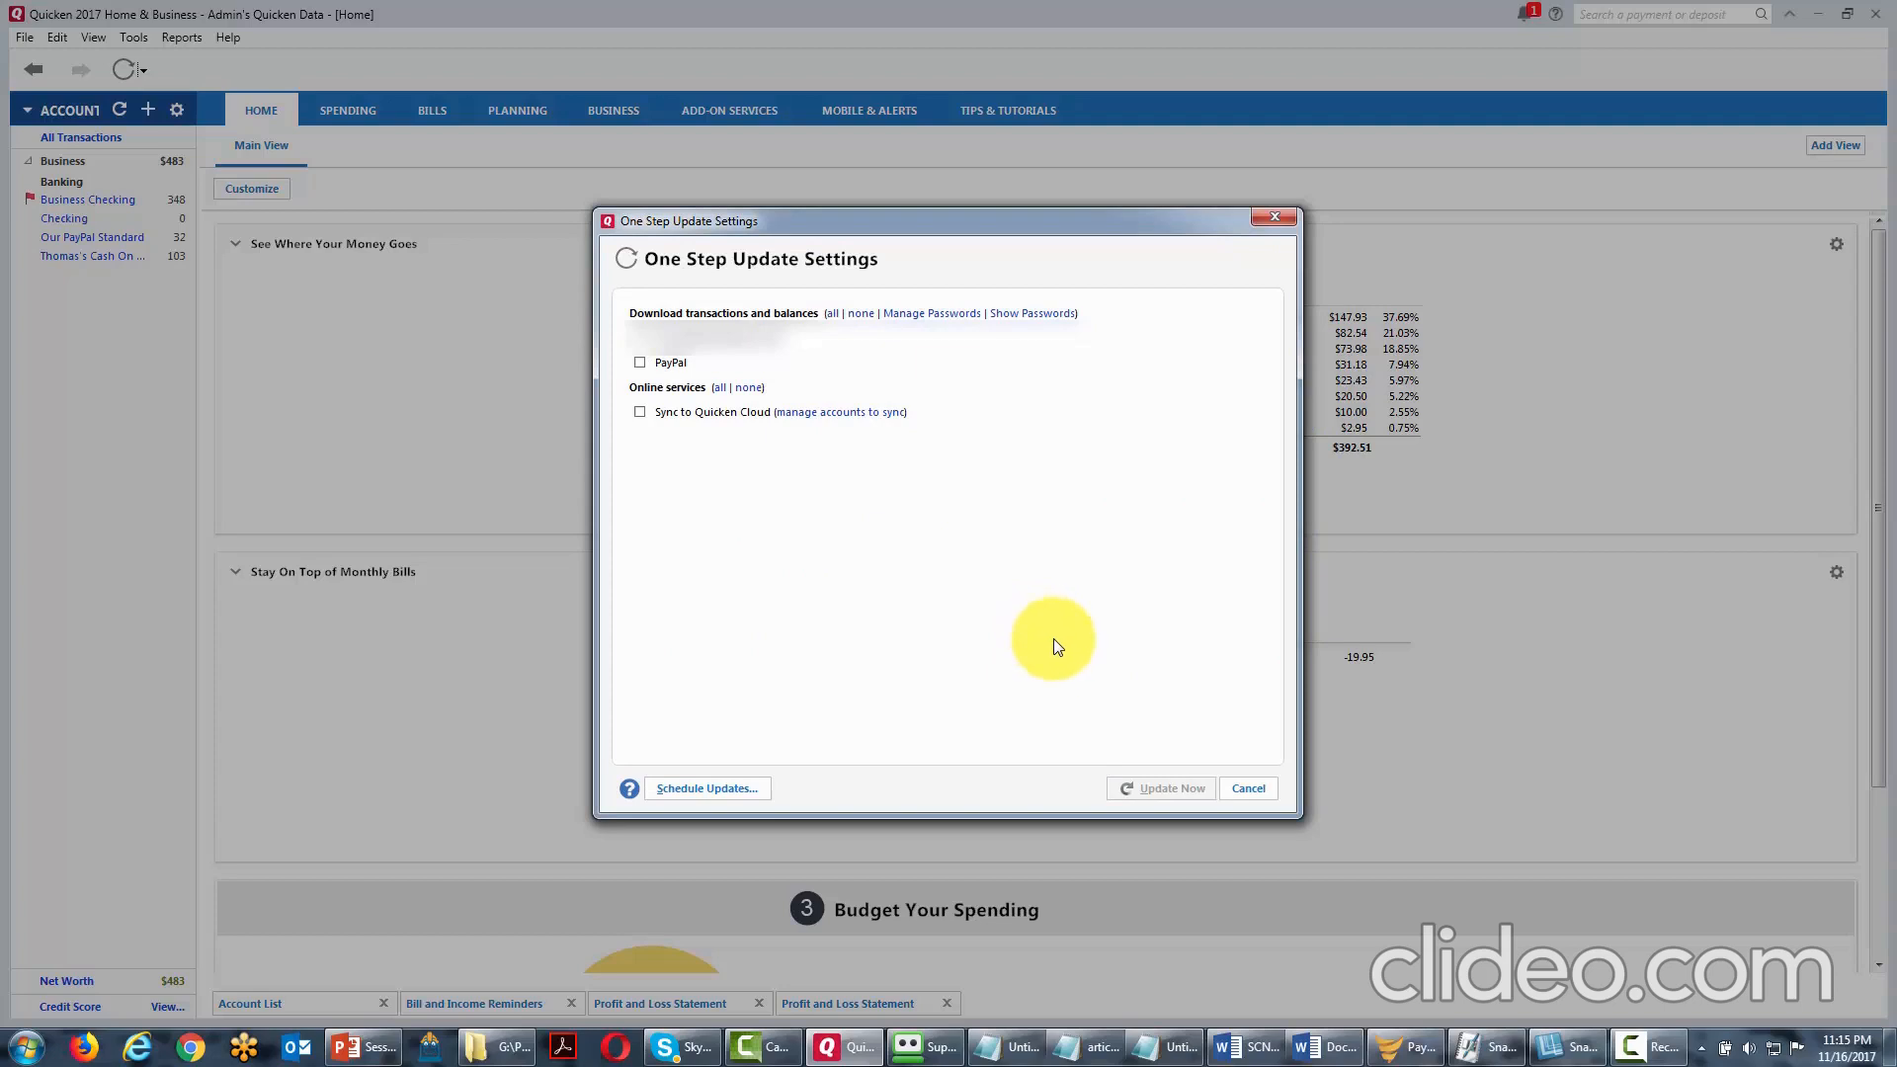
Re-enable Checking, Our PayPal Standard and Business Checking for Mobile & Alerts, and run One Step Update with only Sync to Quicken Cloud selected.
click(839, 418)
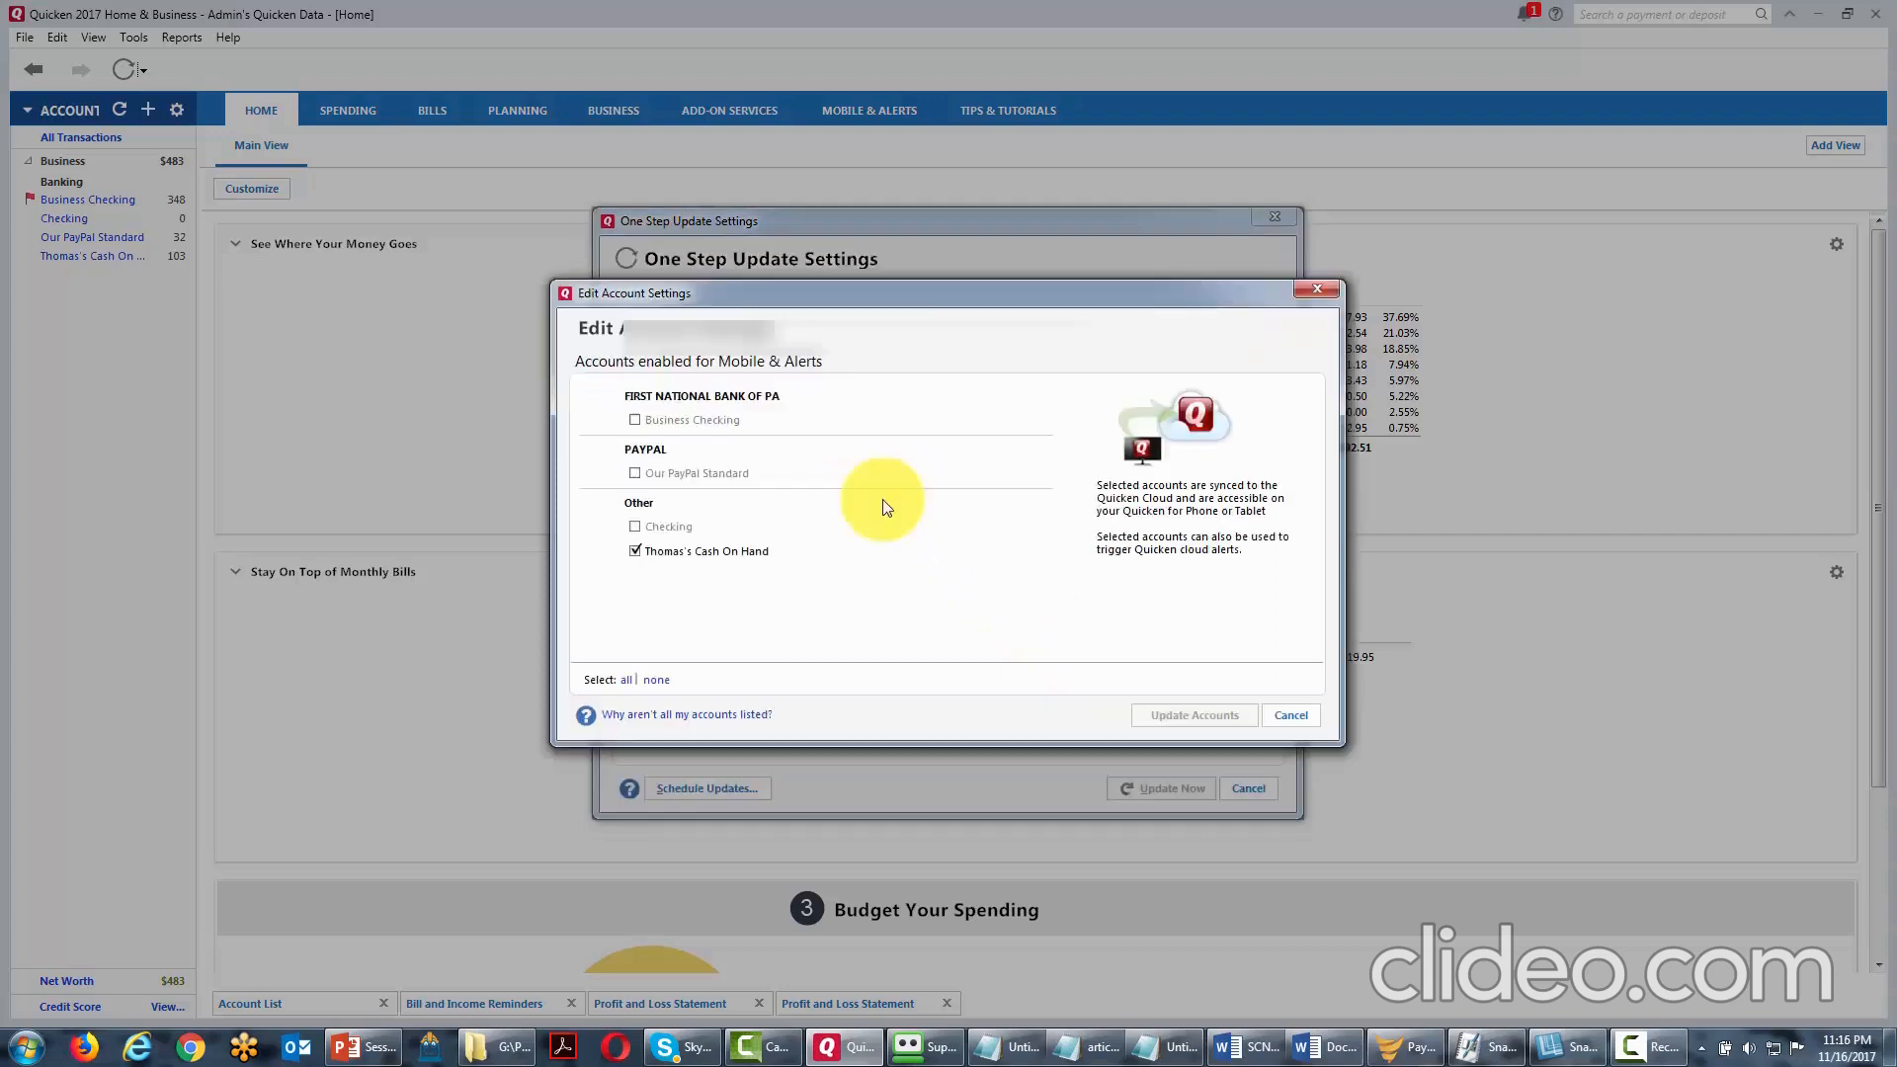
click(636, 527)
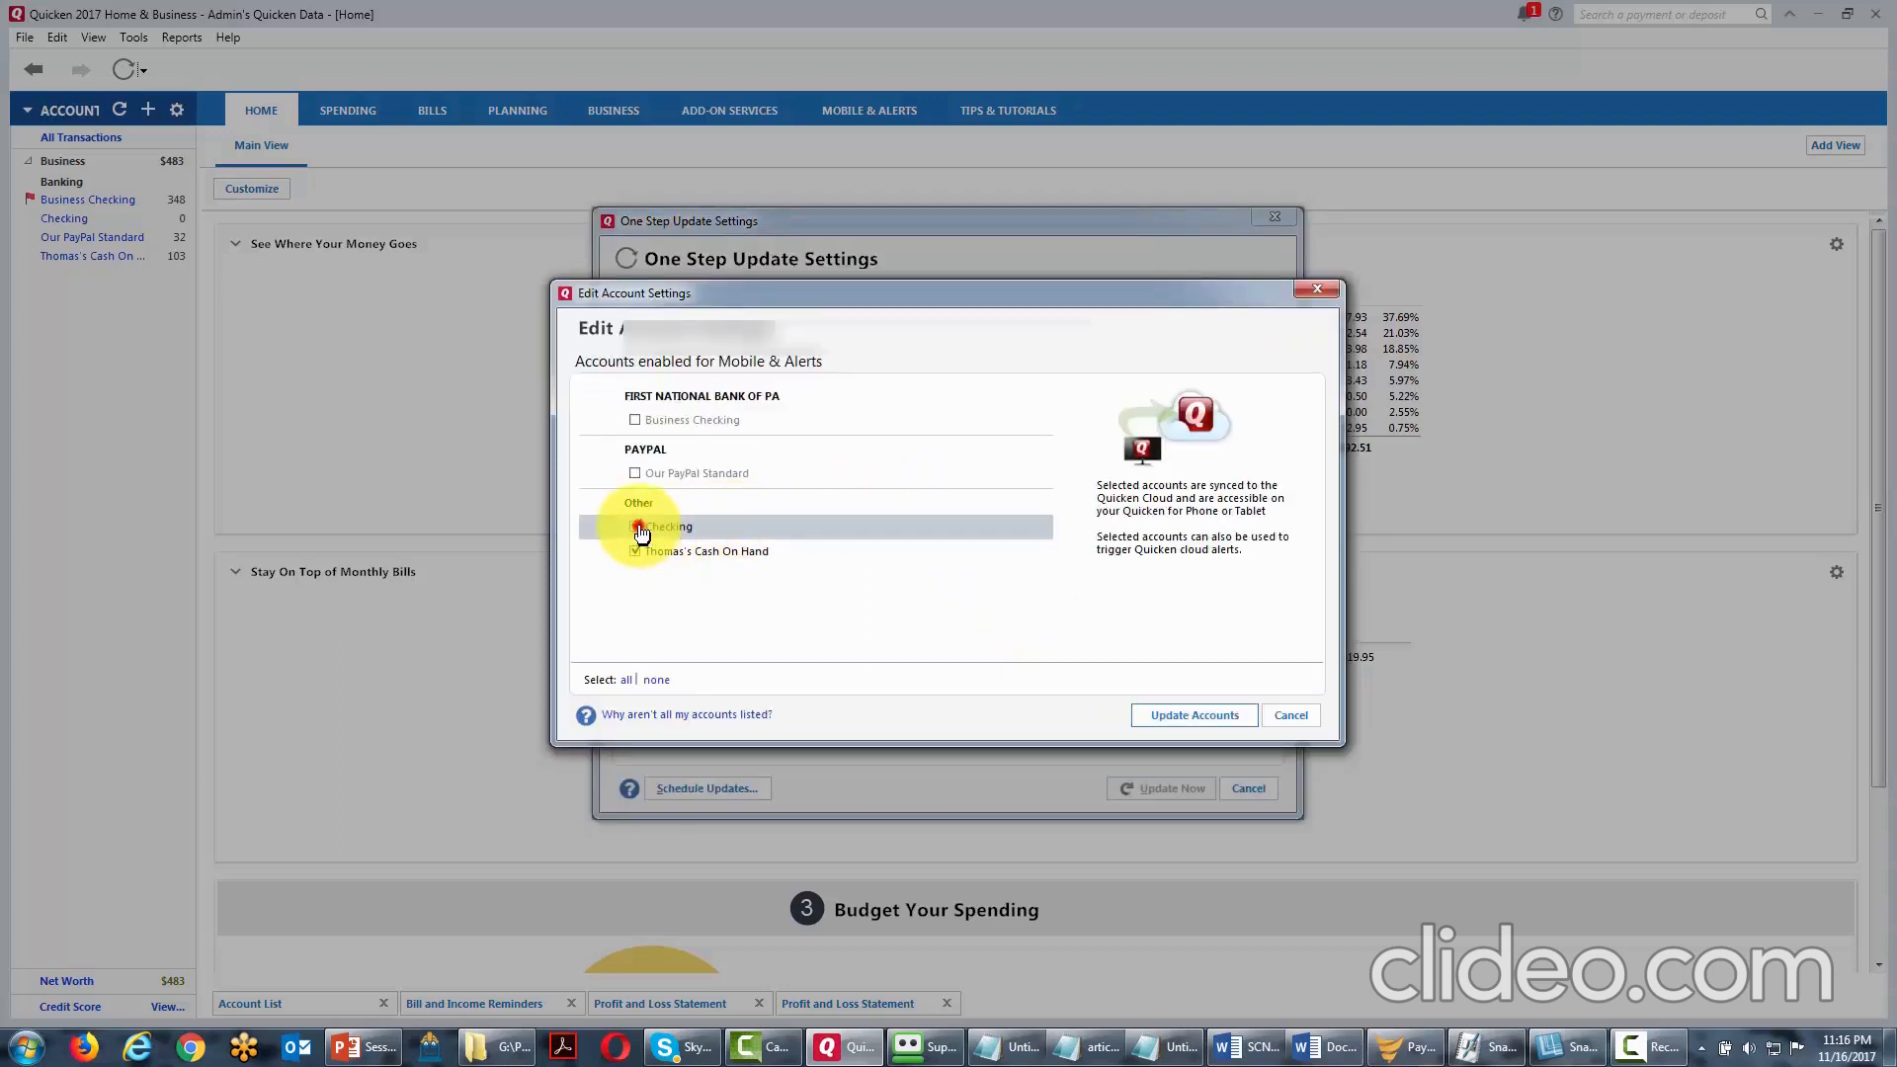
click(635, 473)
click(637, 421)
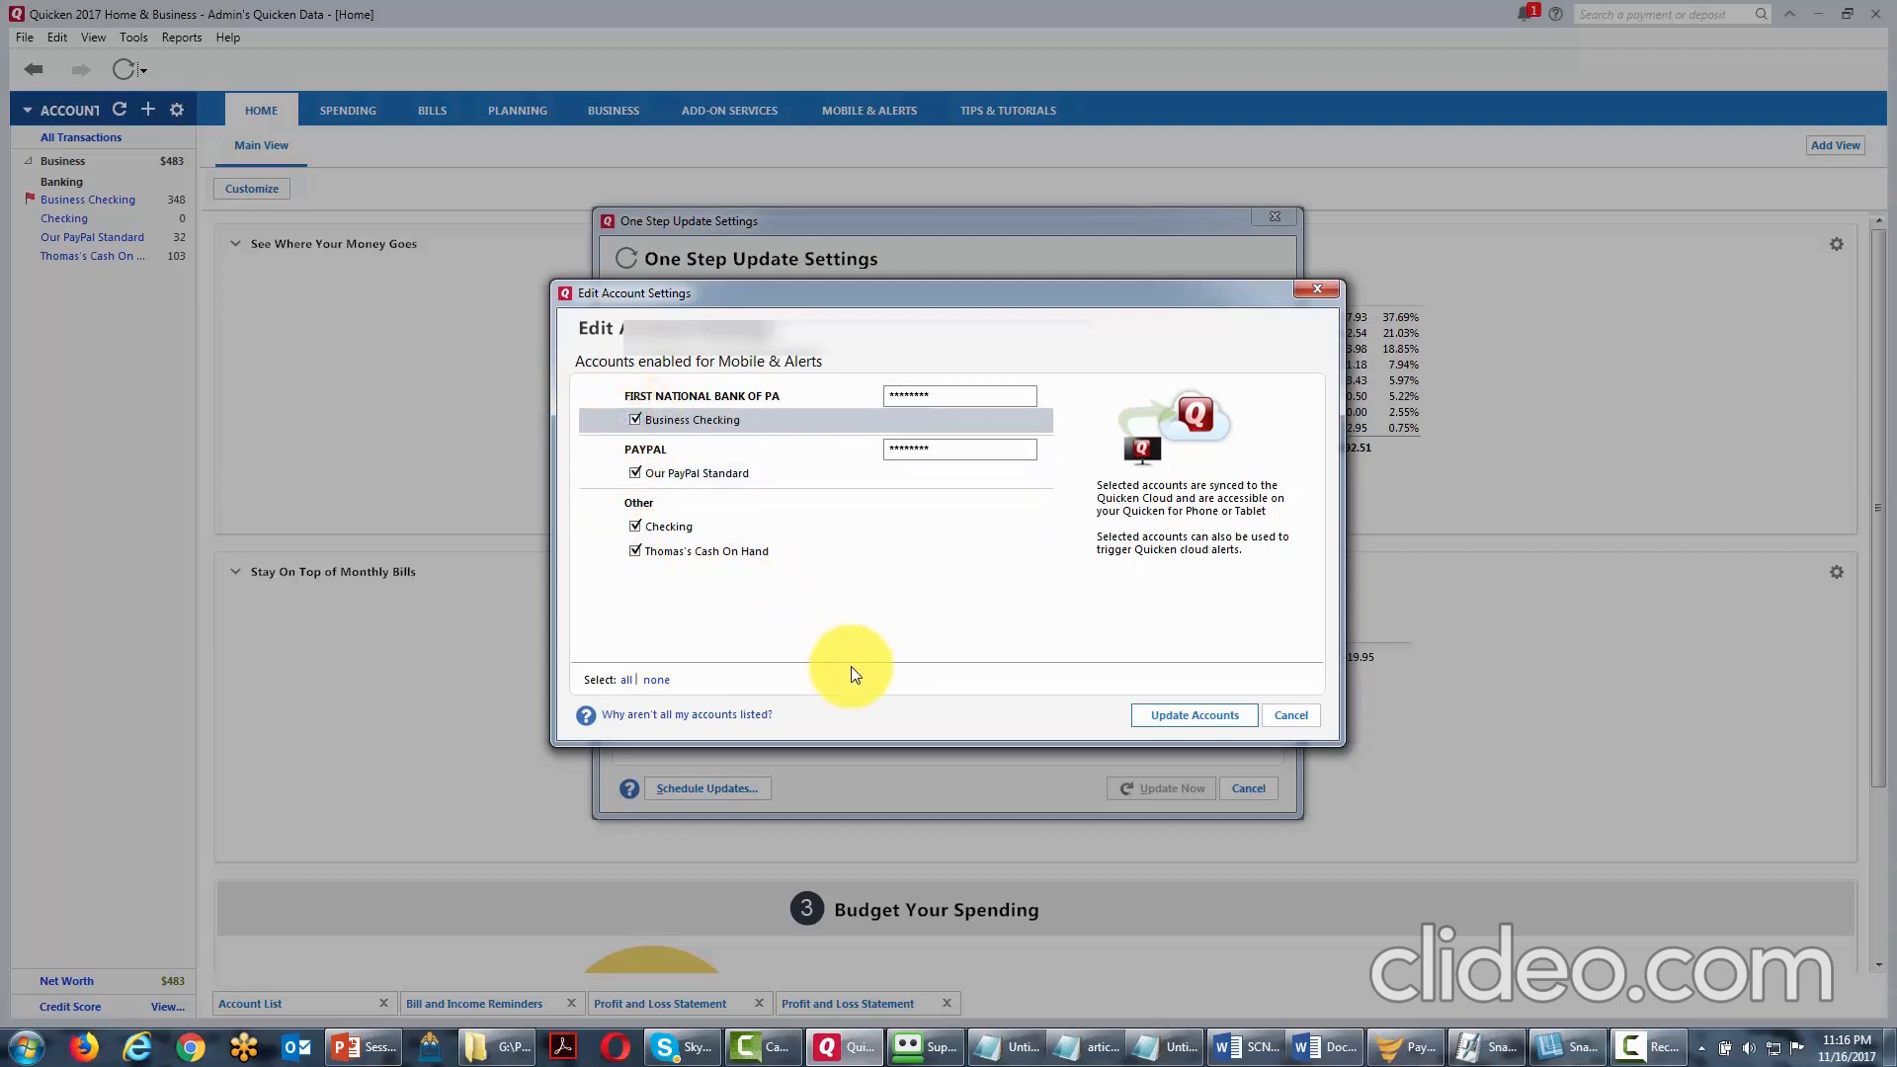
click(1176, 727)
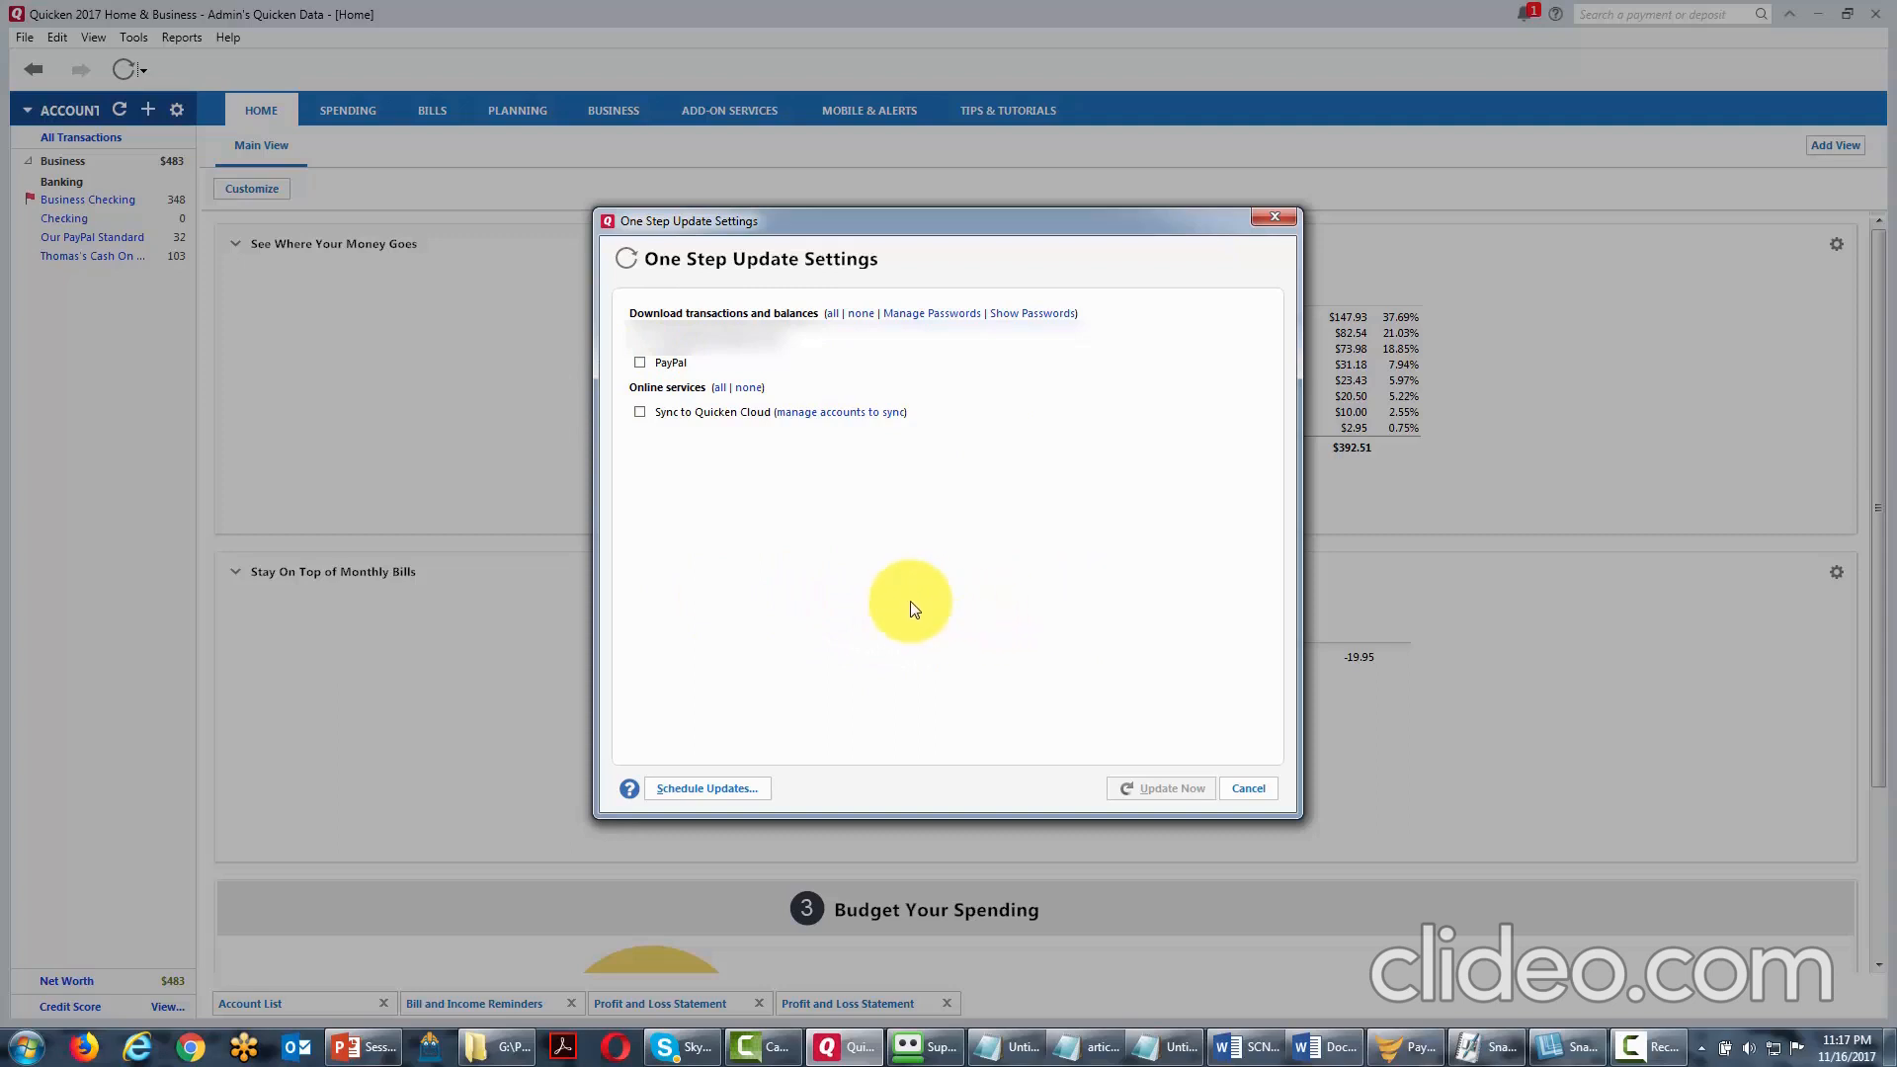
click(639, 412)
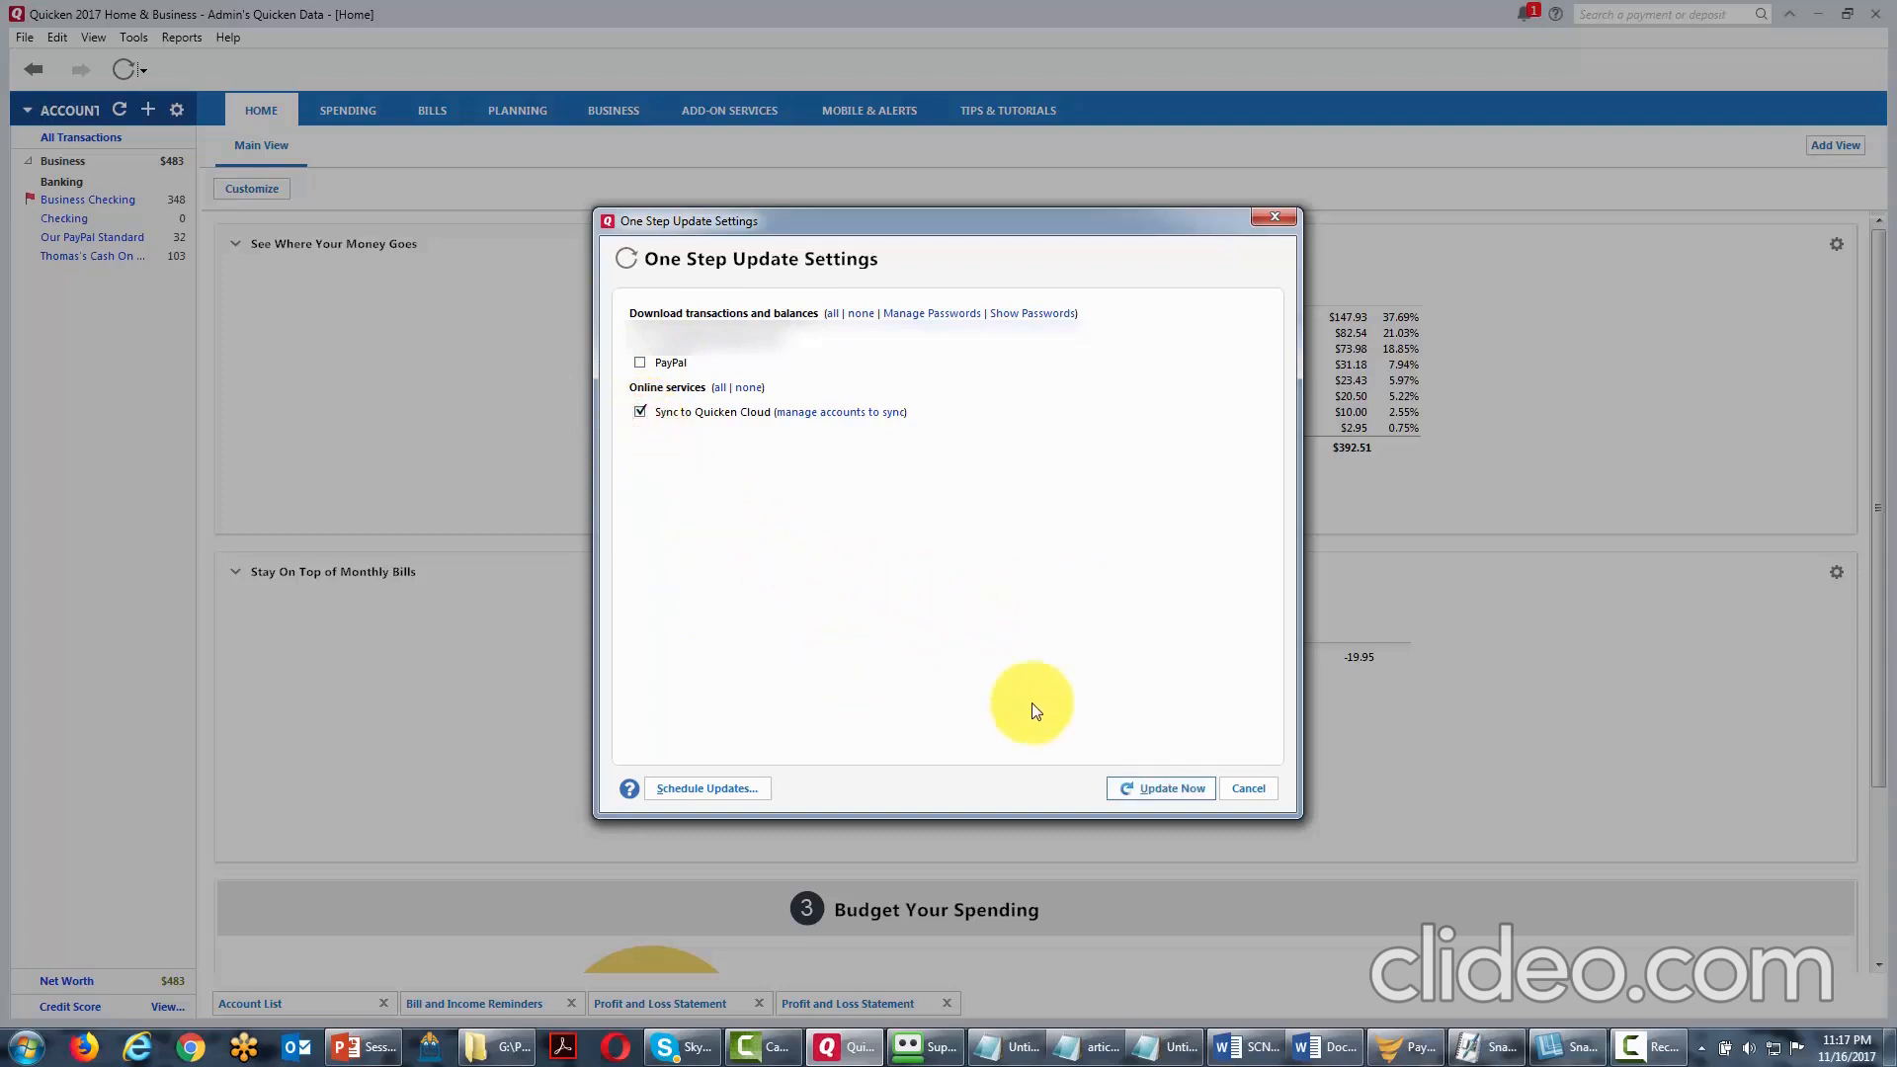
click(1167, 795)
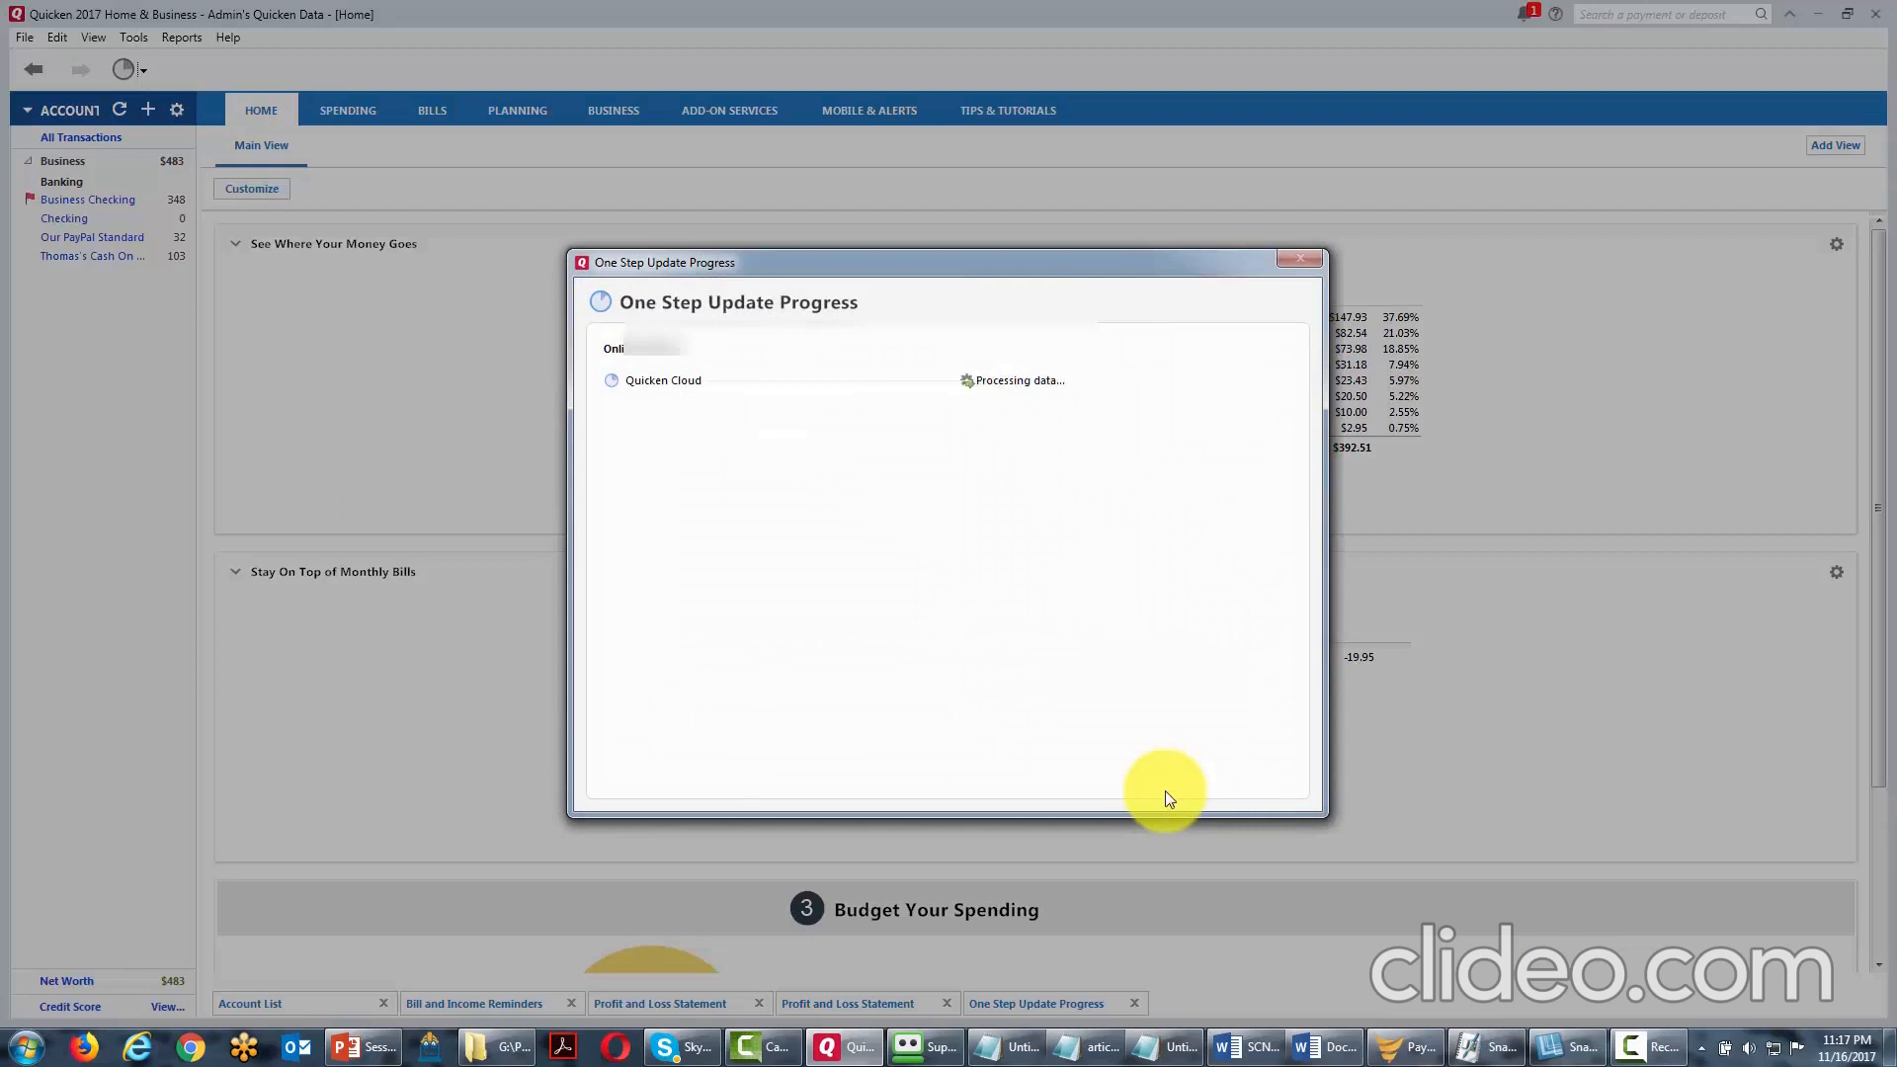